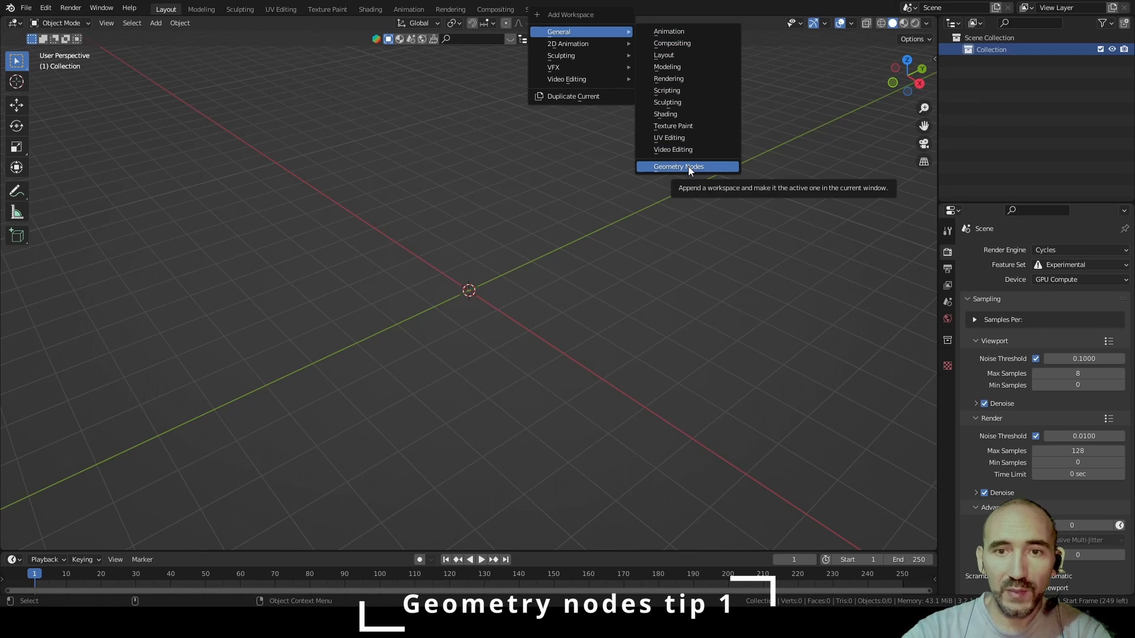
# Add a Geometry Nodes workspace and add a Bezier curve to the scene
pyautogui.click(688, 168)
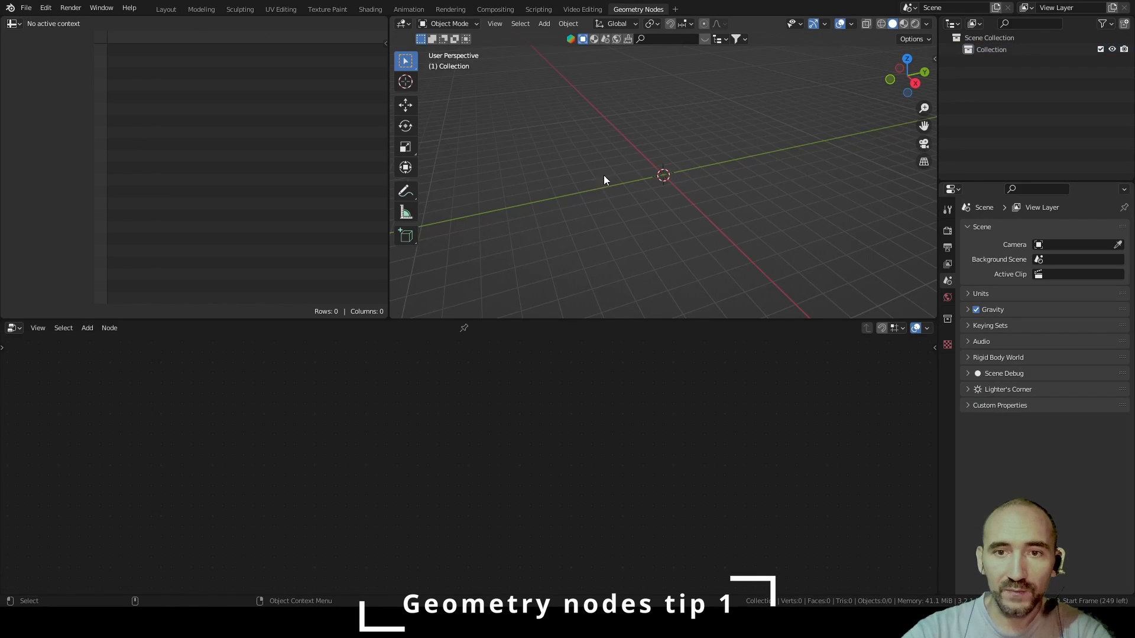
pyautogui.hotkey('shift', 'a')
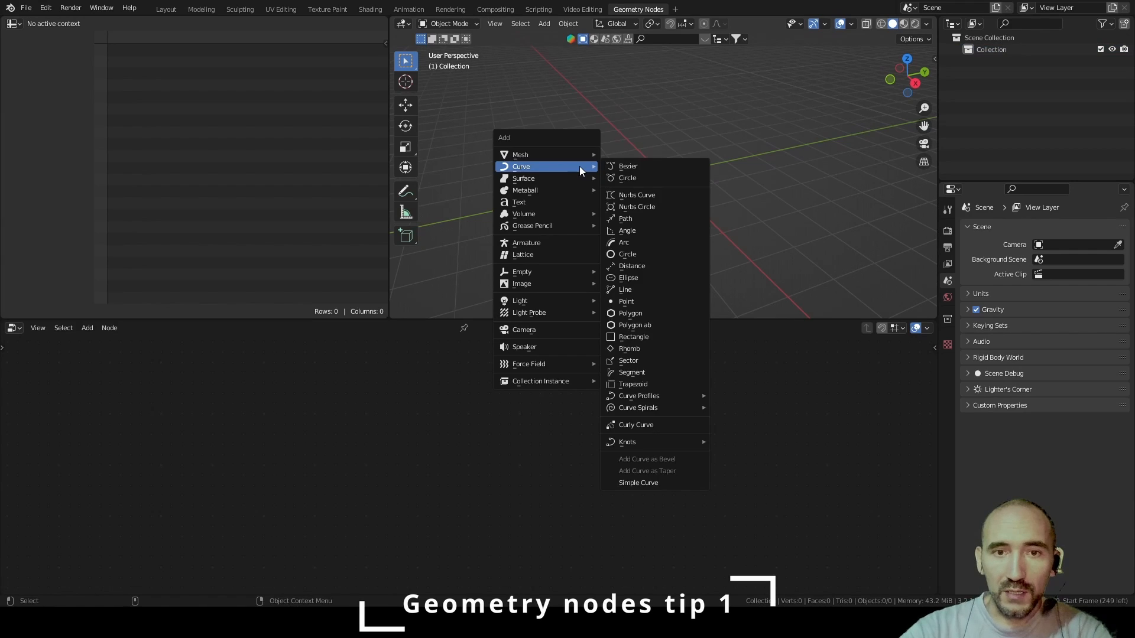
pyautogui.moveTo(572, 166)
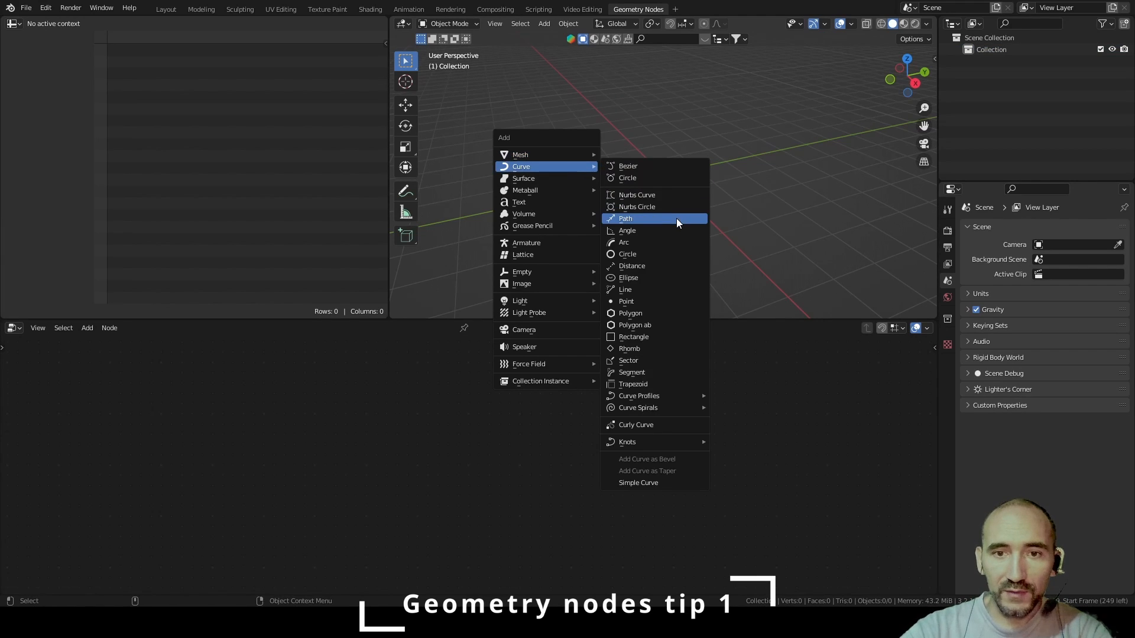
pyautogui.click(660, 167)
# Create a new geometry node tree on the Bezier curve and move the Group Output node farther from the Group Input
pyautogui.click(462, 328)
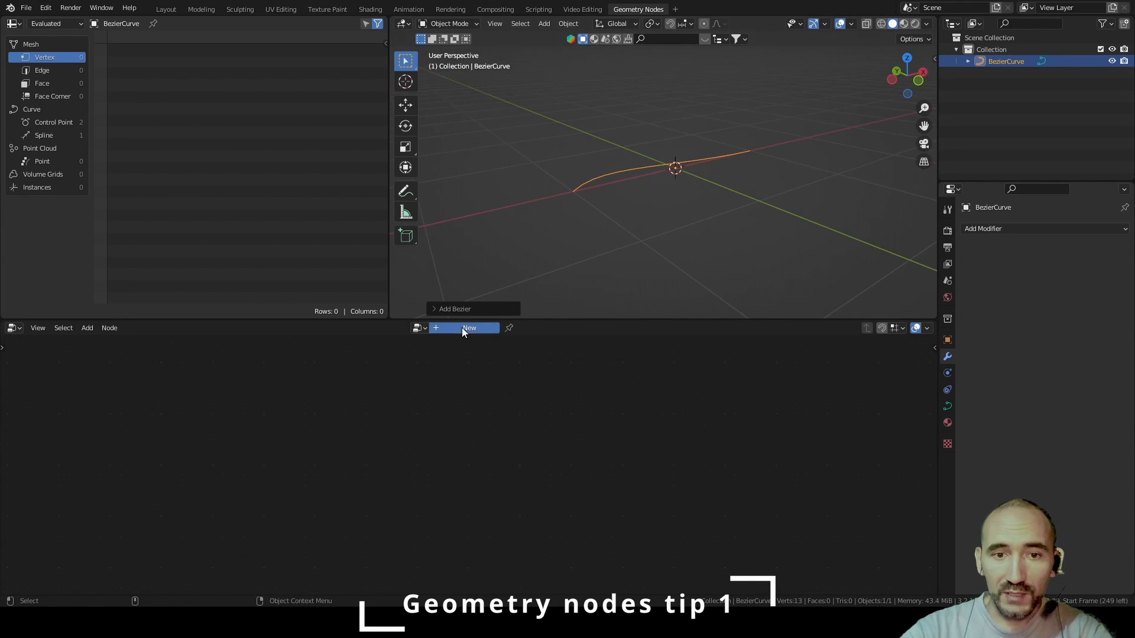
pyautogui.moveTo(472, 460); pyautogui.dragTo(468, 364, button='middle')
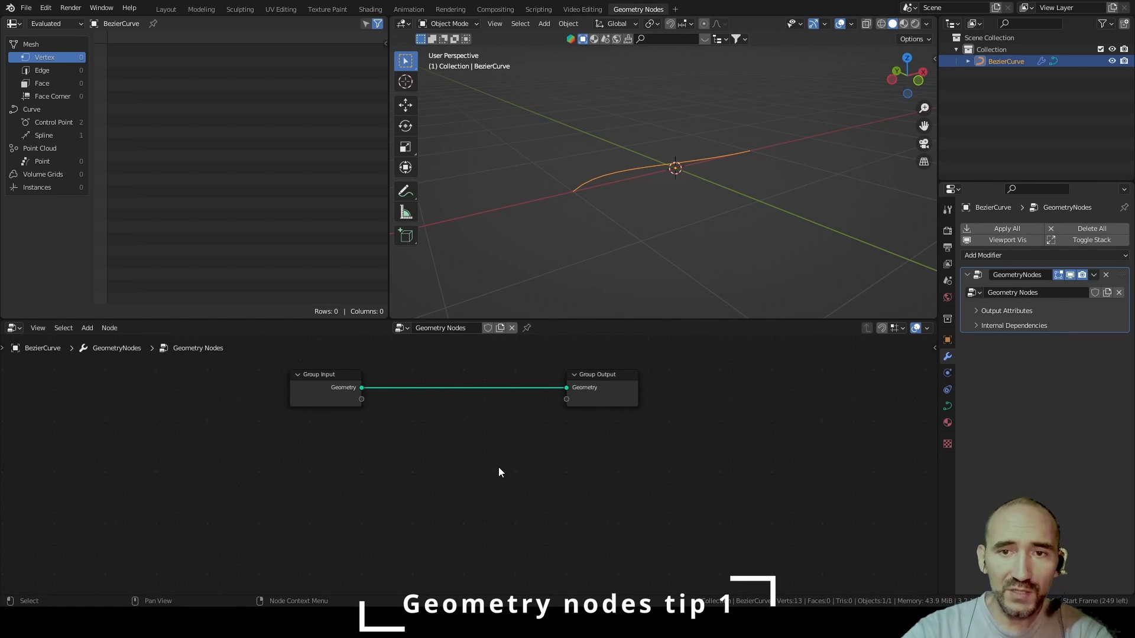
pyautogui.moveTo(619, 384); pyautogui.dragTo(821, 390)
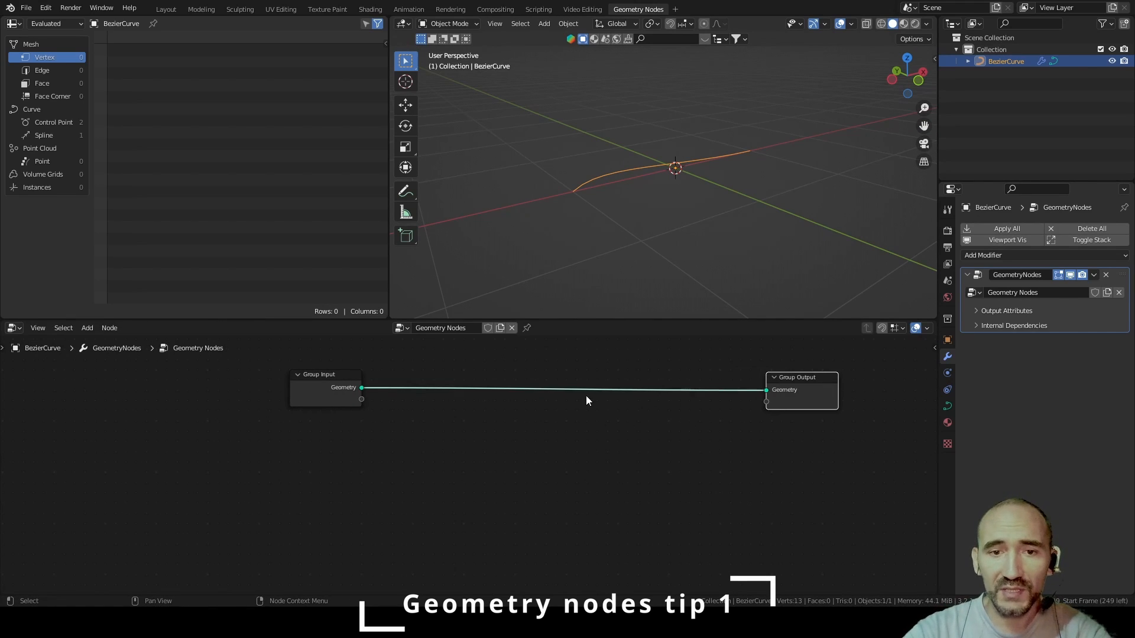
pyautogui.moveTo(616, 421); pyautogui.dragTo(479, 417, button='middle')
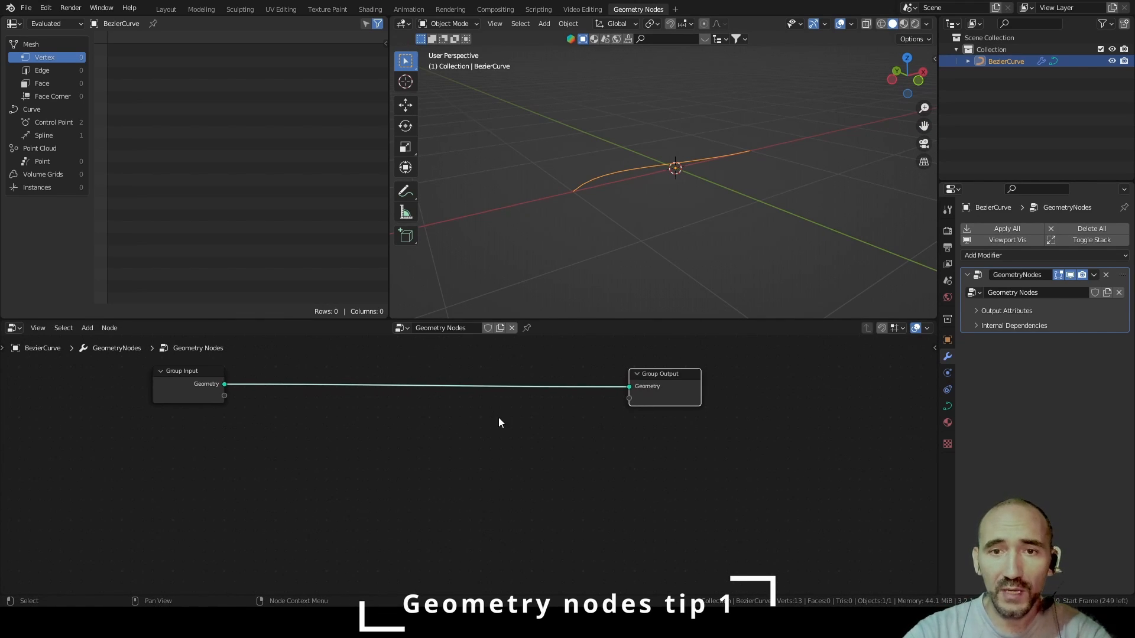
pyautogui.click(659, 220)
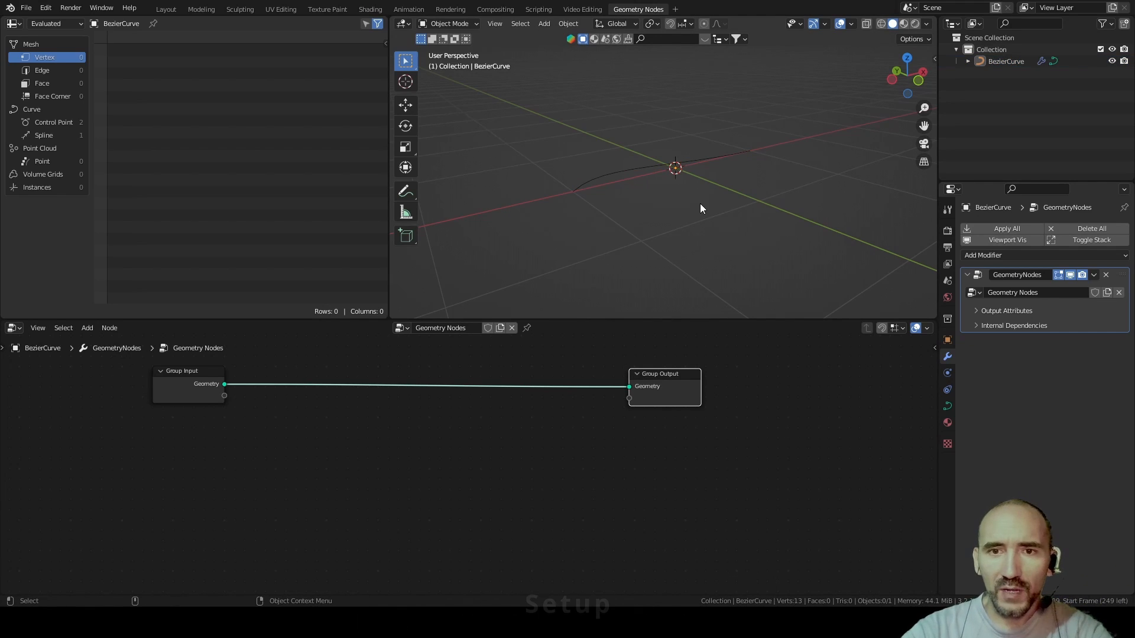
pyautogui.keyDown('shift'); pyautogui.moveTo(726, 179); pyautogui.dragTo(678, 197, button='middle'); pyautogui.keyUp('shift')
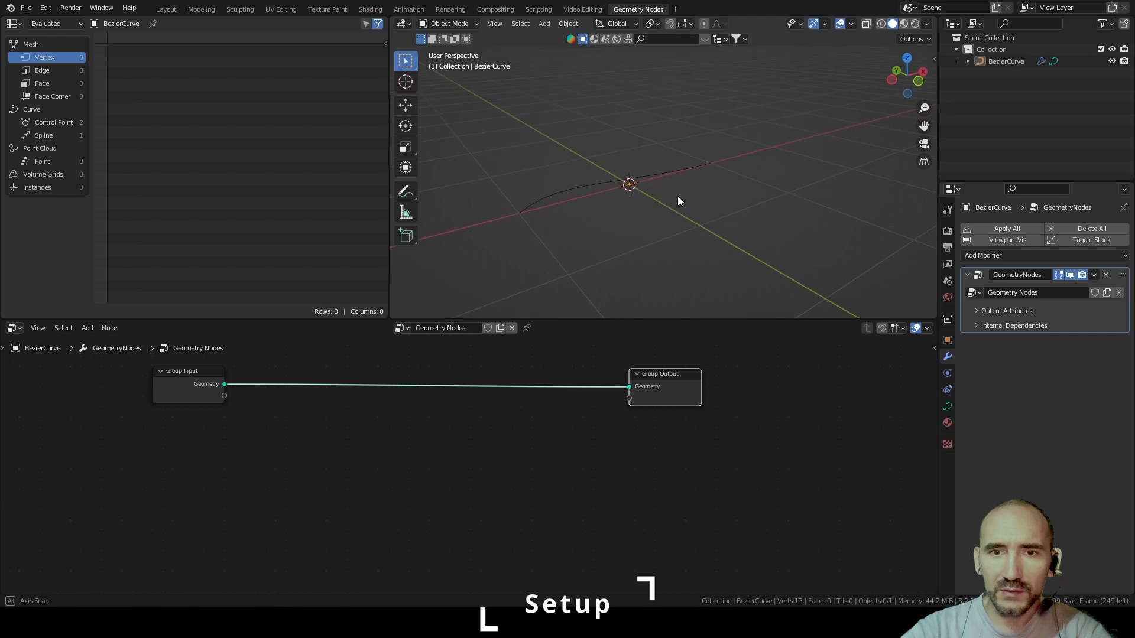
# Switch to the Layout workspace and add a cube mesh
pyautogui.click(166, 9)
pyautogui.hotkey('shift', 'a')
pyautogui.moveTo(473, 192)
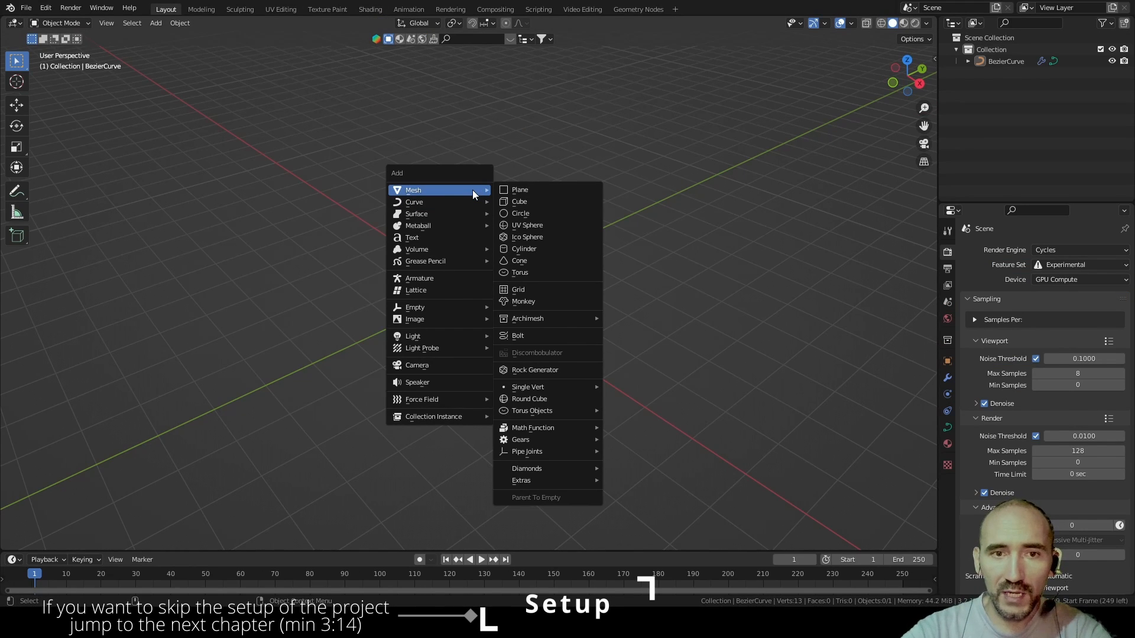
pyautogui.click(545, 202)
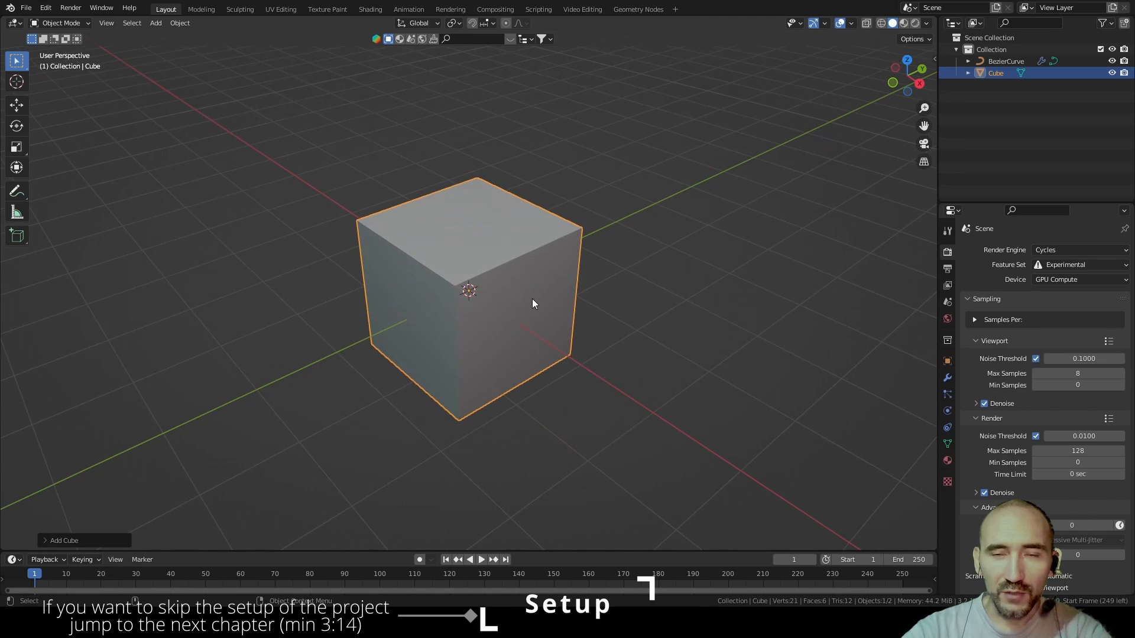
# Extrude the cube's top face and the two side faces toward the viewer individually by 10 m, then return to Object Mode
pyautogui.scroll(-1, 532, 299)
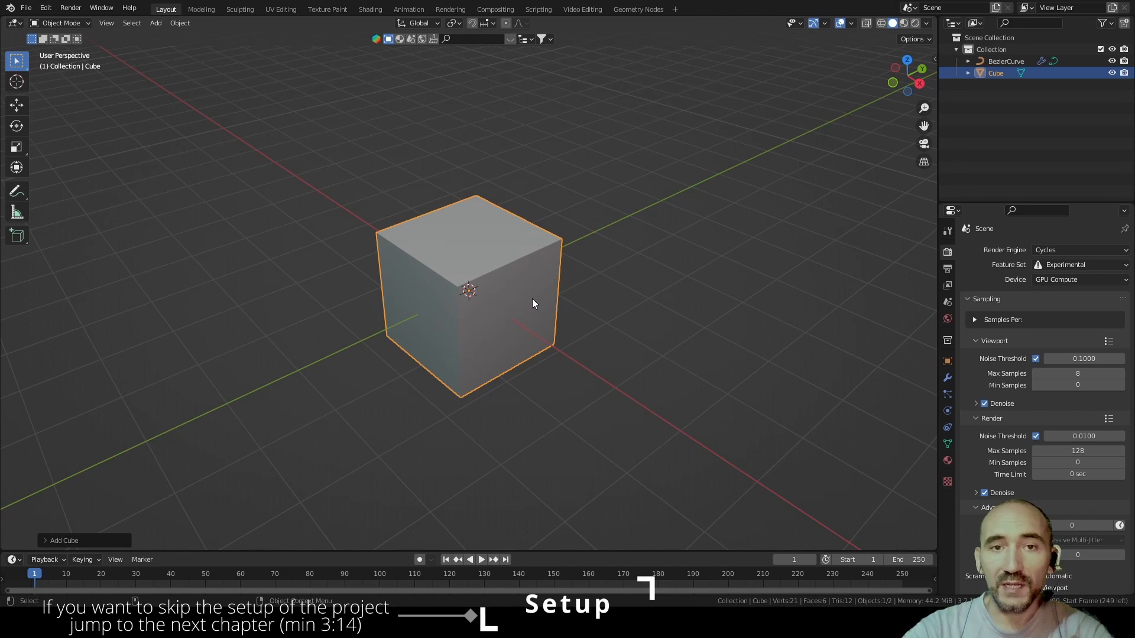
pyautogui.press('Tab')
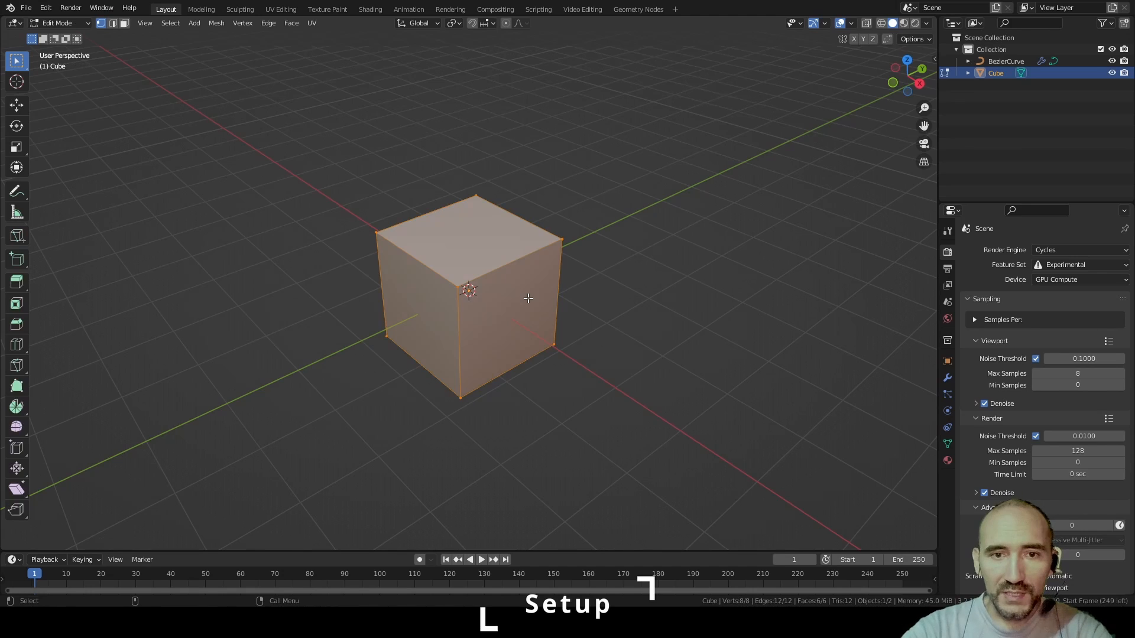
pyautogui.press('3')
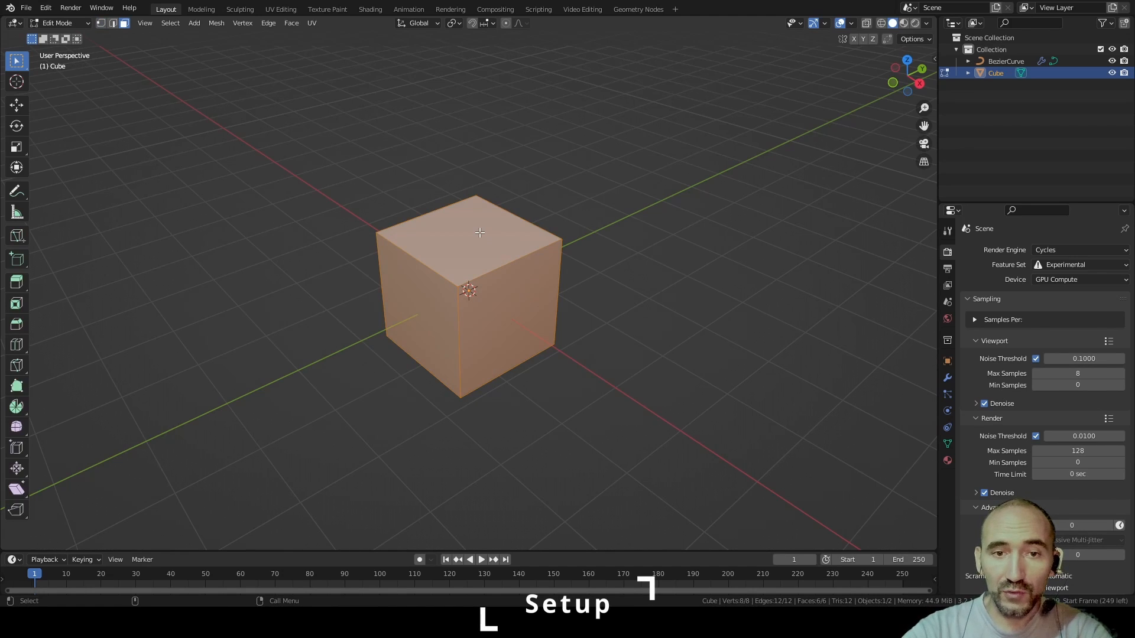
pyautogui.click(480, 233)
pyautogui.keyDown('shift'); pyautogui.click(436, 302); pyautogui.keyUp('shift')
pyautogui.keyDown('shift'); pyautogui.click(512, 297); pyautogui.keyUp('shift')
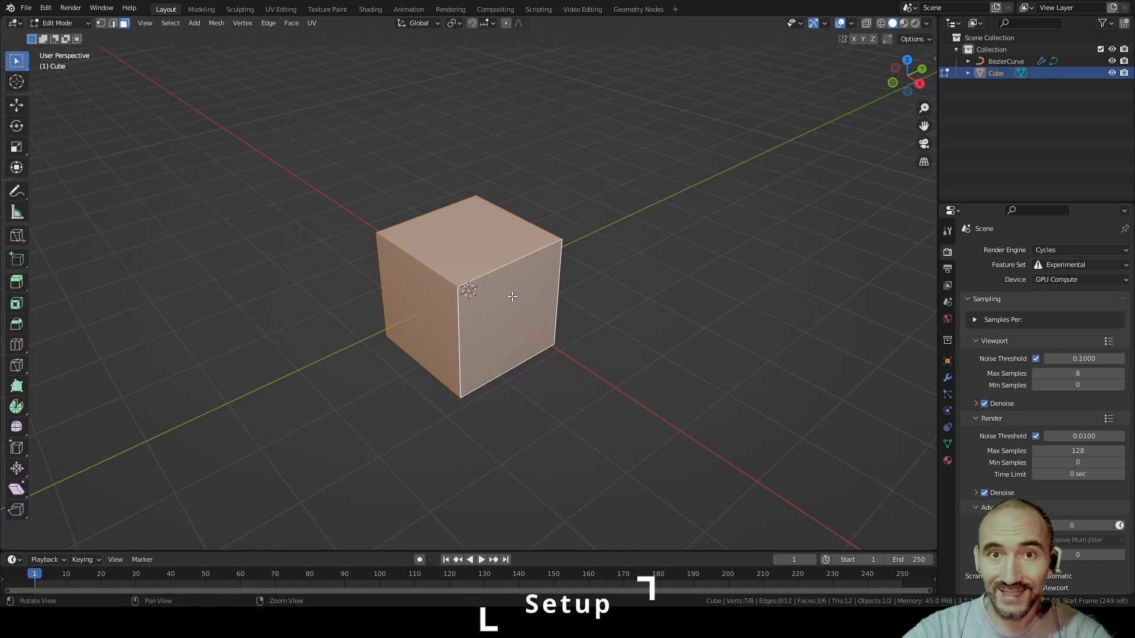
pyautogui.hotkey('alt', 'e')
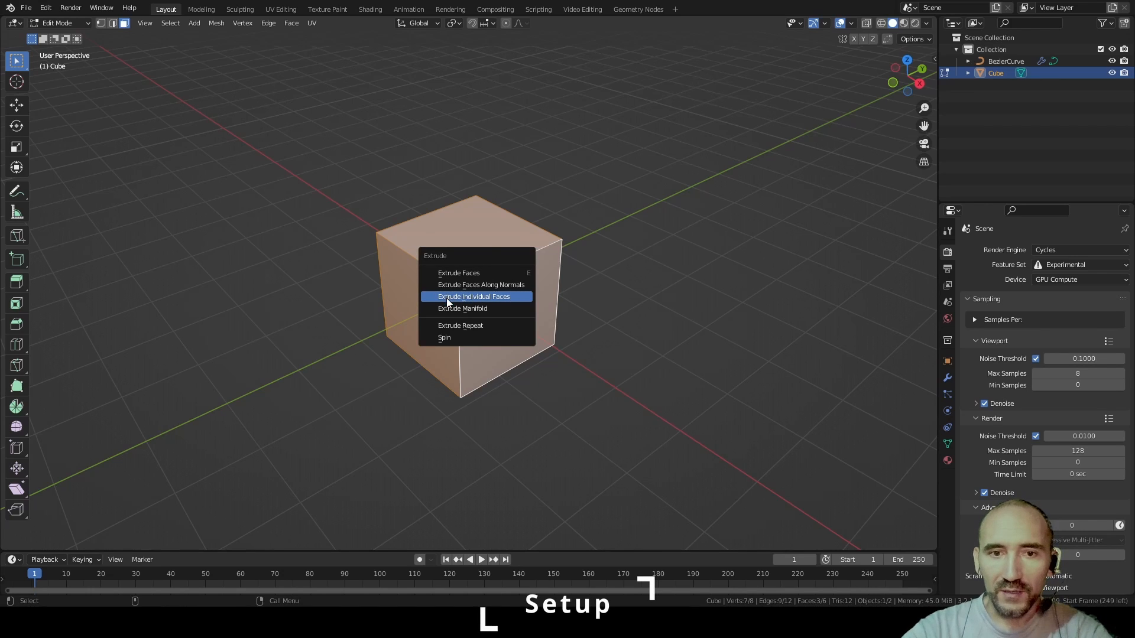
pyautogui.click(473, 297)
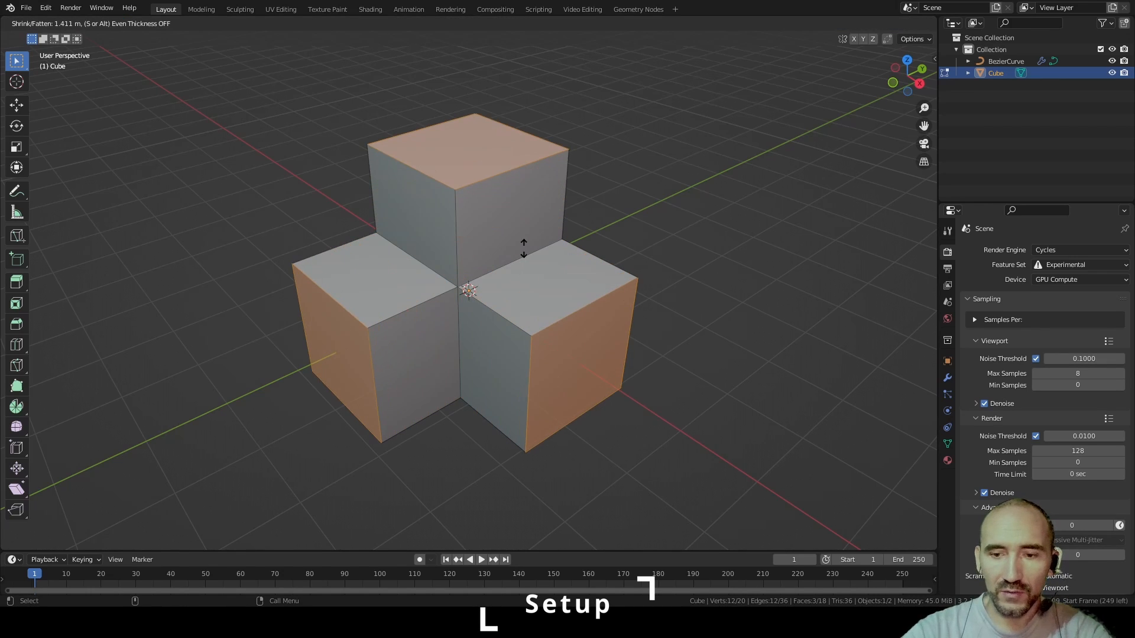
pyautogui.write('10')
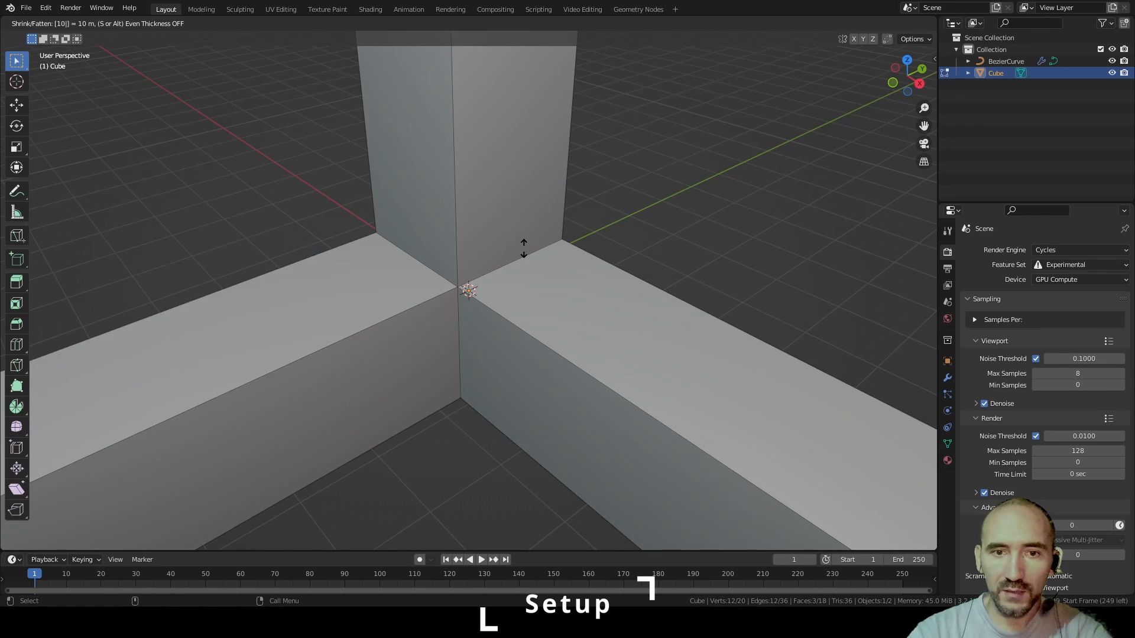
pyautogui.press('Return')
pyautogui.scroll(-6, 523, 249)
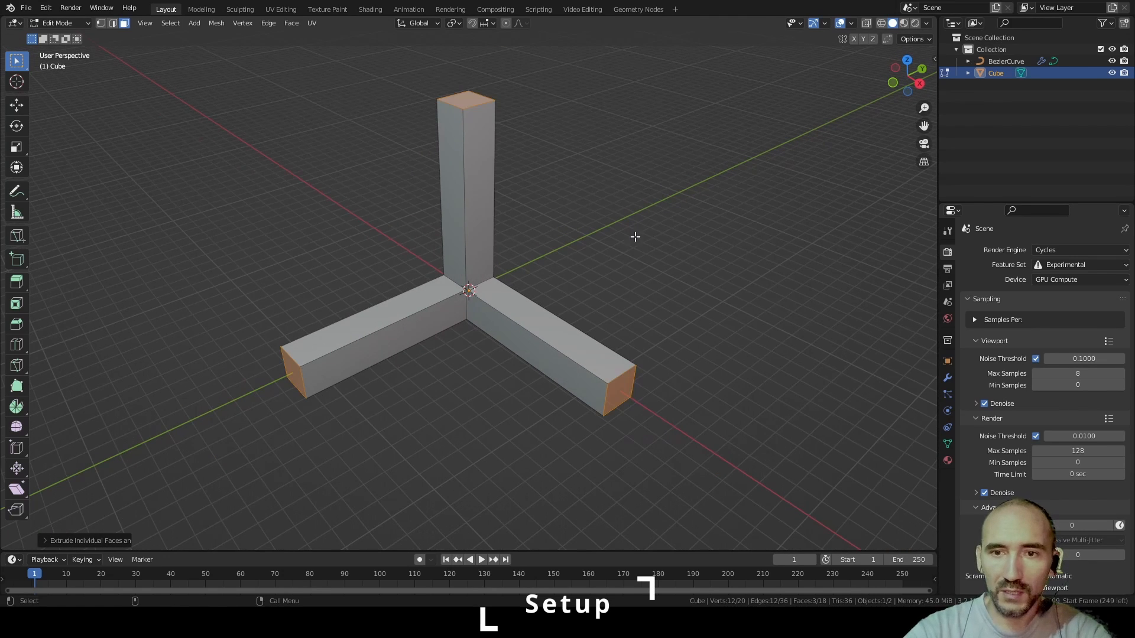
pyautogui.press('Tab')
# Create a new material on the three-armed mesh and name it X
pyautogui.click(945, 460)
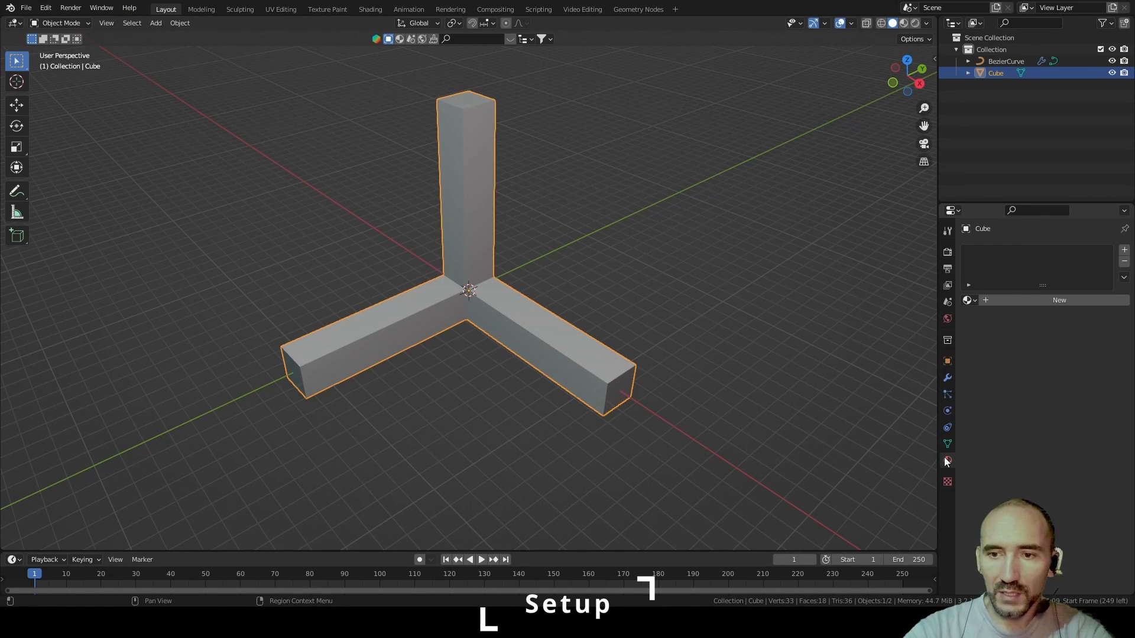
pyautogui.click(1041, 301)
pyautogui.doubleClick(1003, 300)
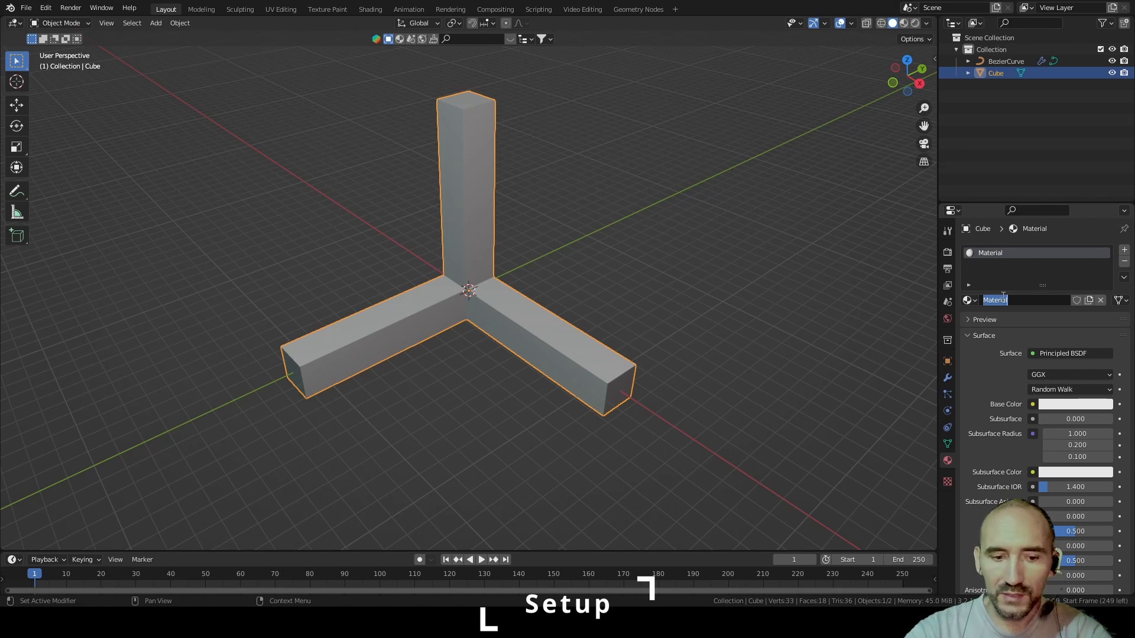
pyautogui.write('X')
pyautogui.press('Return')
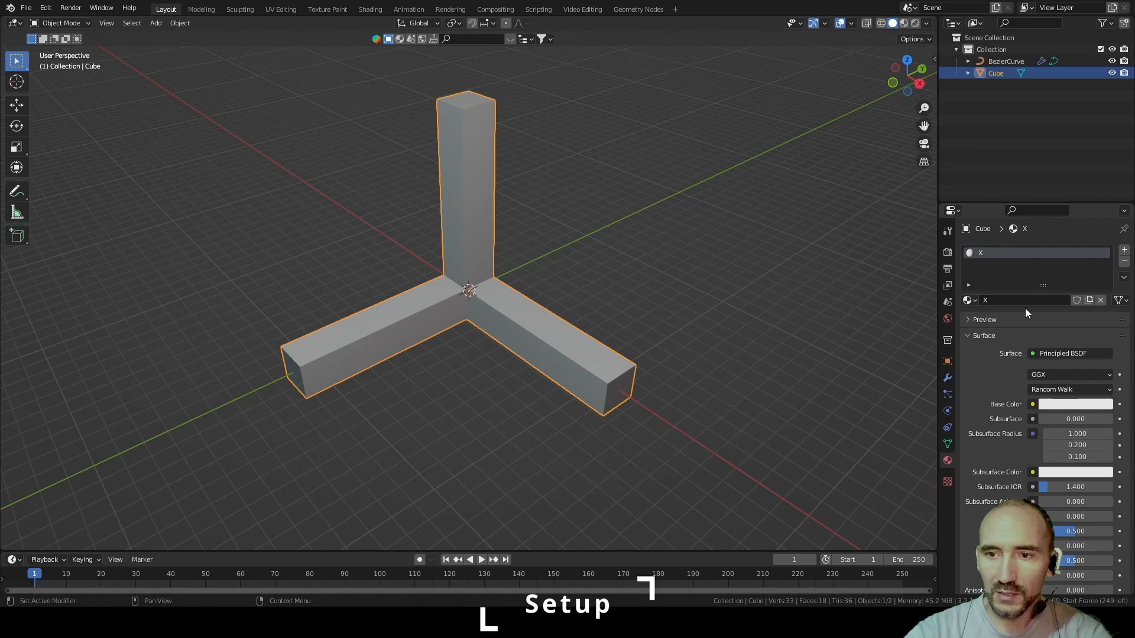
# Set material X's base color to pure red (R 1, G 0, B 0) and its roughness to 1.000
pyautogui.click(1068, 406)
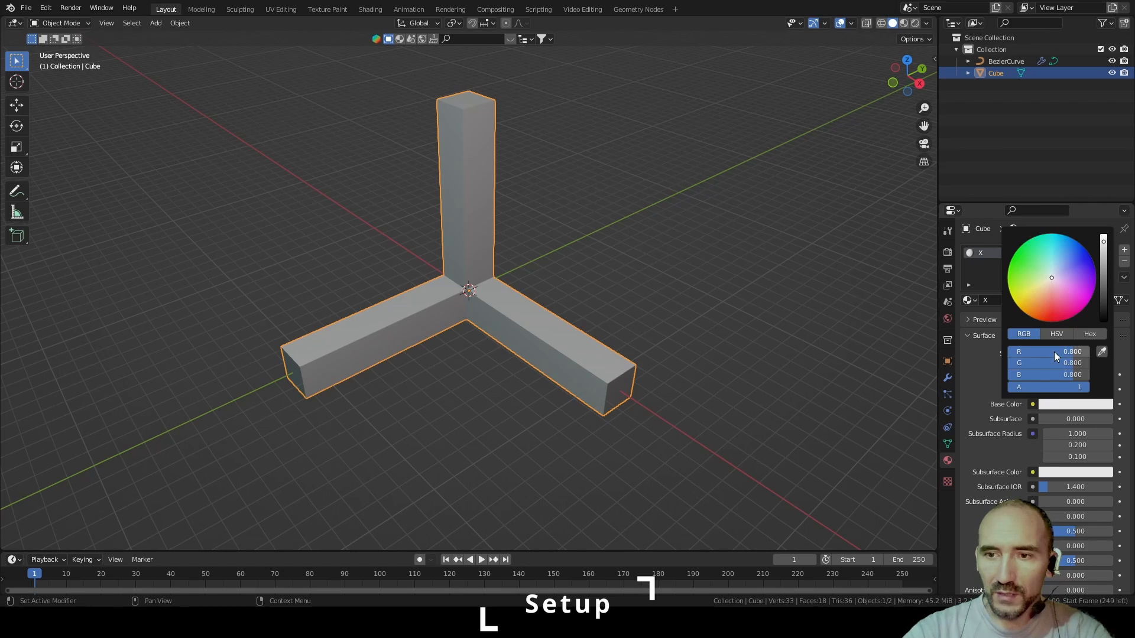
pyautogui.moveTo(1055, 353); pyautogui.dragTo(1003, 362)
pyautogui.moveTo(1052, 374); pyautogui.dragTo(1007, 375)
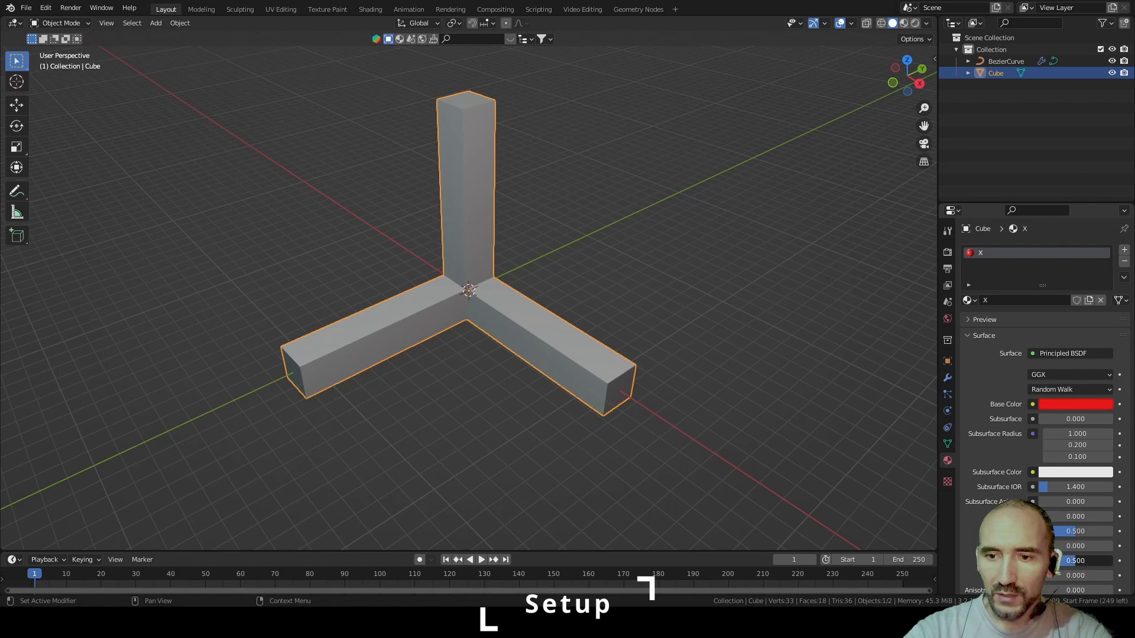
pyautogui.moveTo(1064, 560); pyautogui.dragTo(1099, 560)
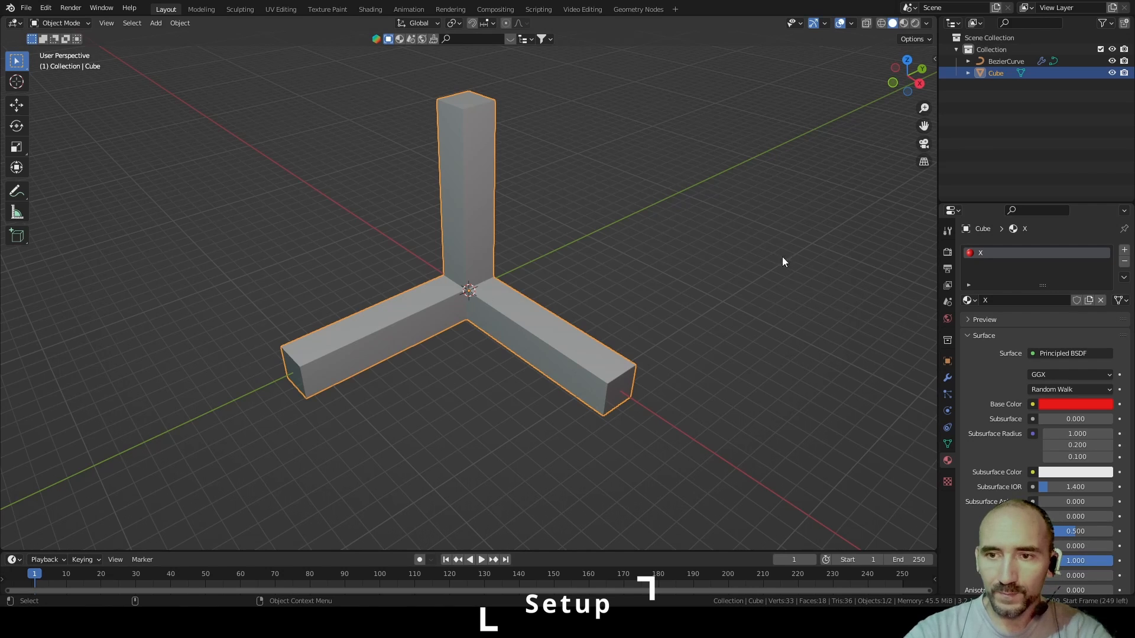
# Add a second material slot holding an independent copy of material X, and rename the copy Y
pyautogui.click(1124, 250)
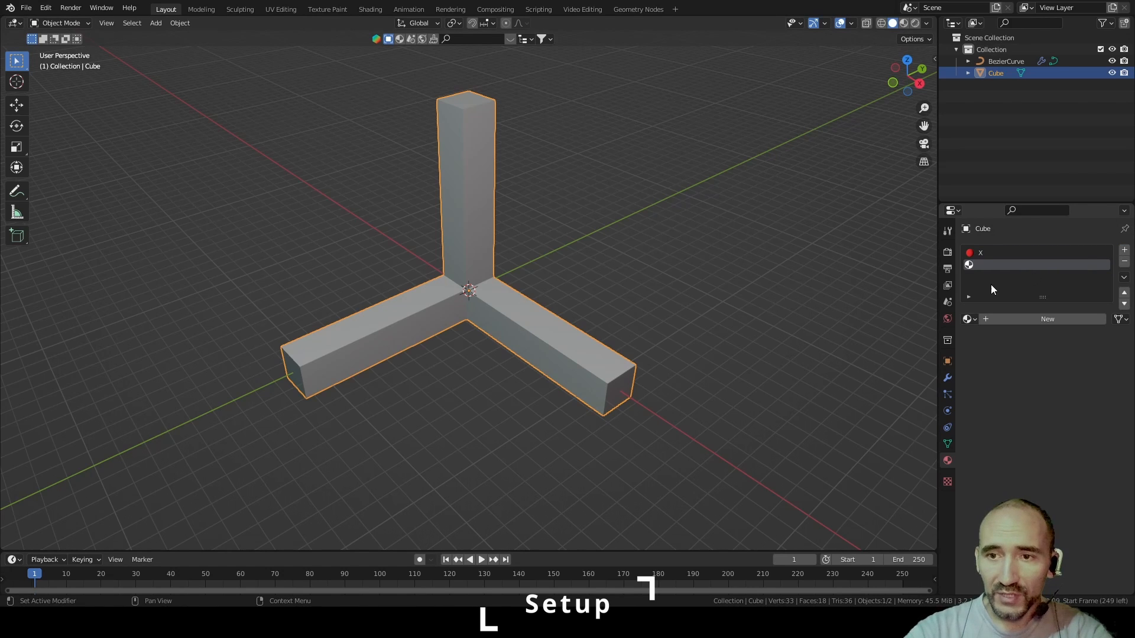
pyautogui.click(970, 320)
pyautogui.click(984, 336)
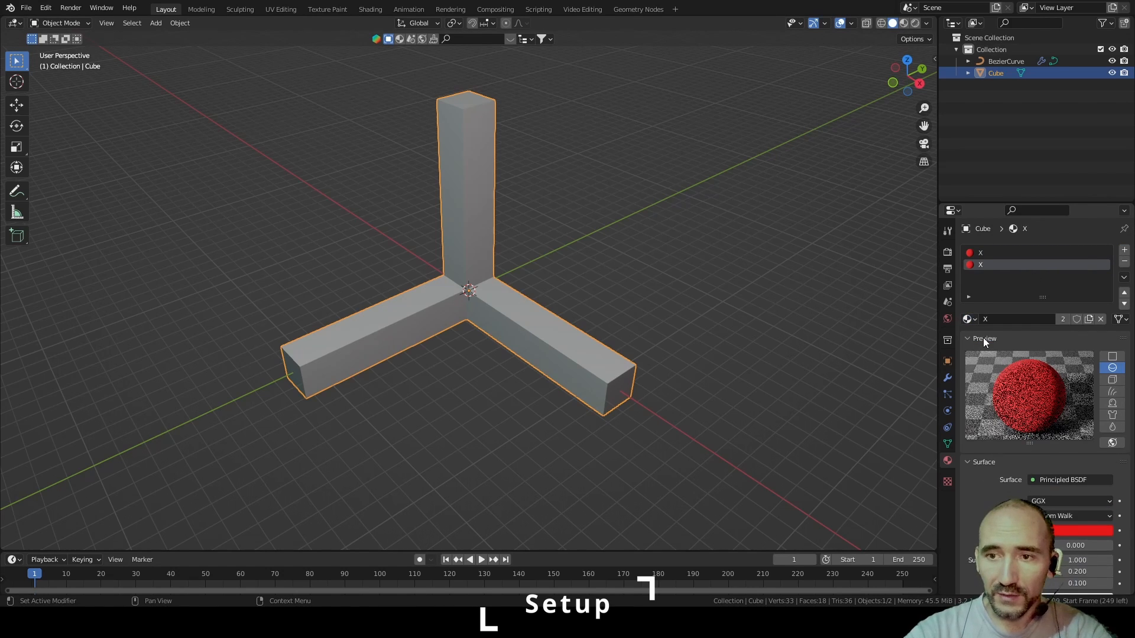
pyautogui.click(1061, 318)
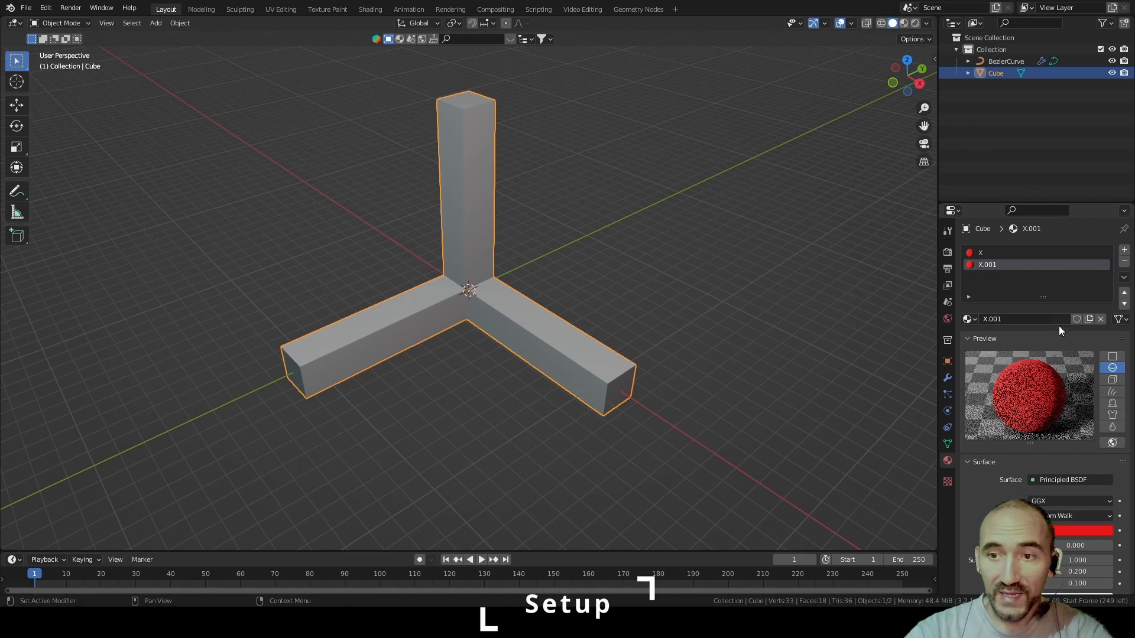
pyautogui.click(1023, 319)
pyautogui.write('Y')
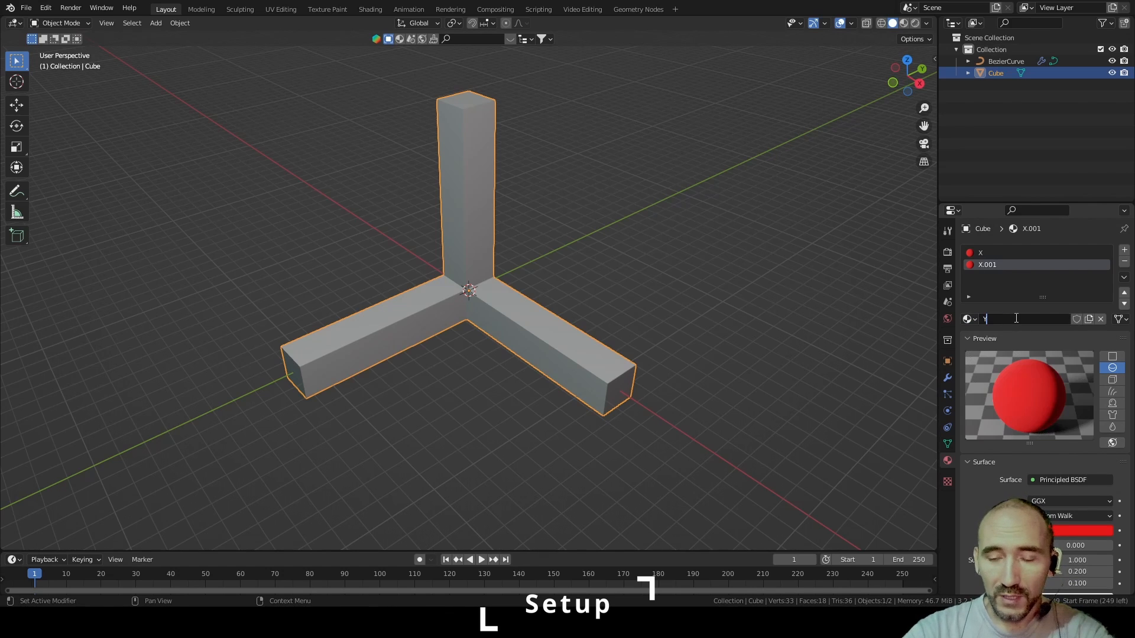
pyautogui.press('Return')
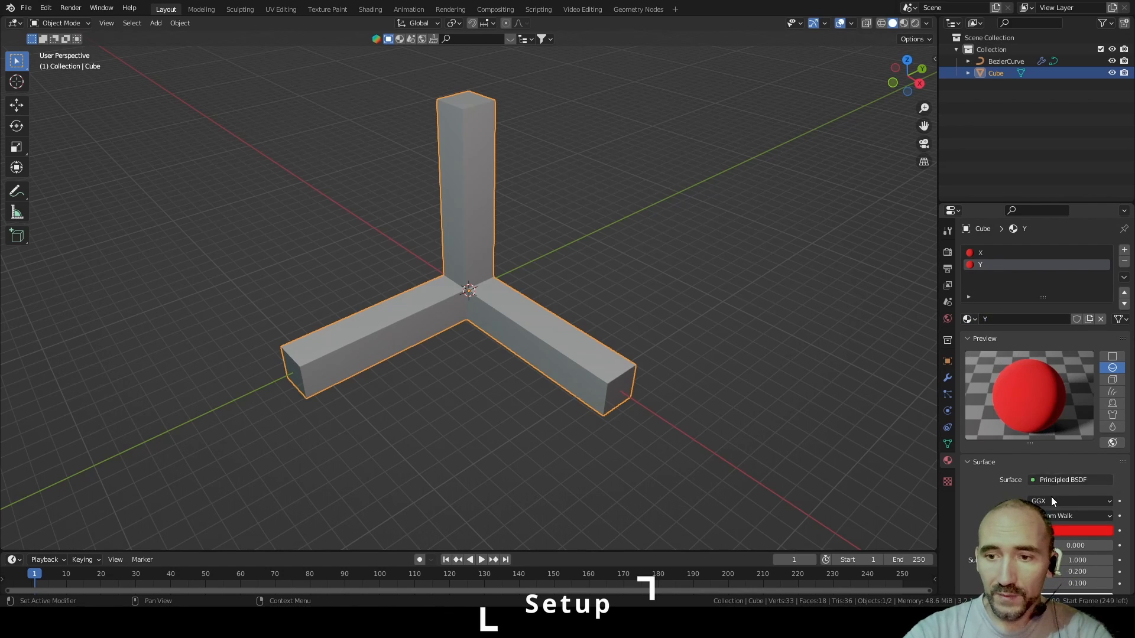
# Change material Y's base color to pure green
pyautogui.click(1061, 532)
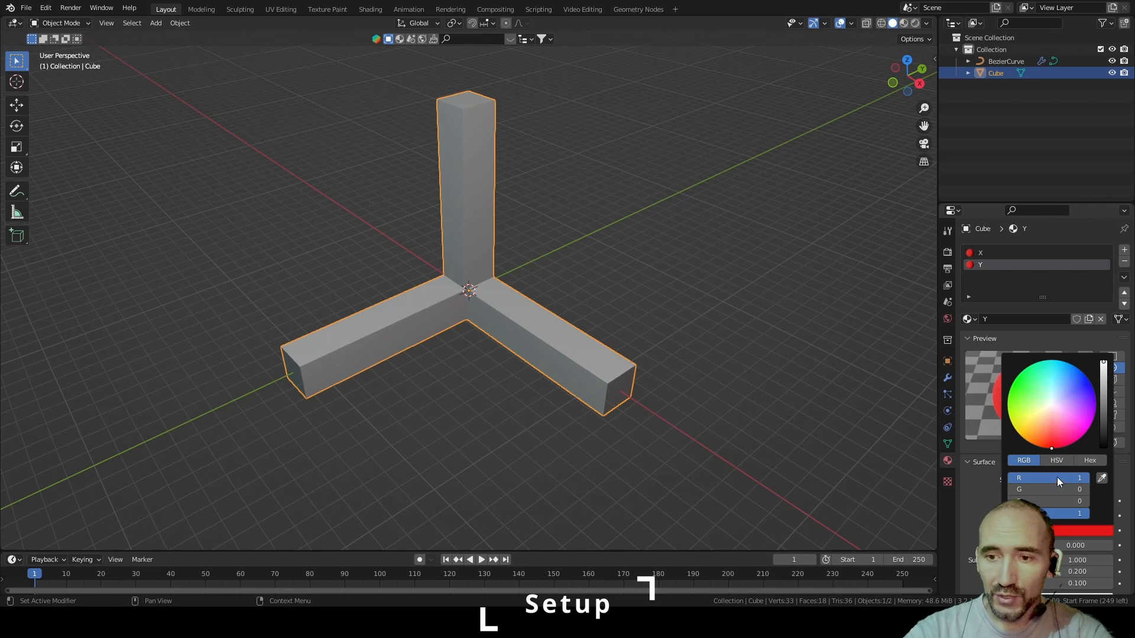
pyautogui.moveTo(1056, 478); pyautogui.dragTo(975, 478)
pyautogui.moveTo(1052, 500); pyautogui.dragTo(1090, 499)
pyautogui.moveTo(1052, 490); pyautogui.dragTo(1131, 490)
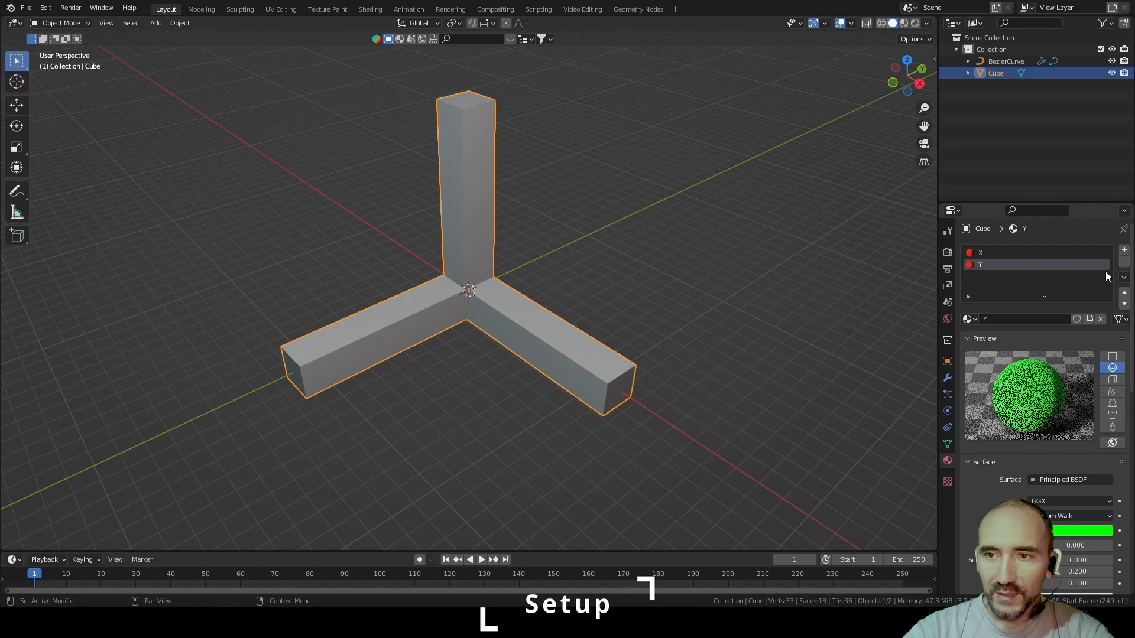
# Add a third material slot holding an independent copy of material Y, and rename the copy Z
pyautogui.click(1124, 250)
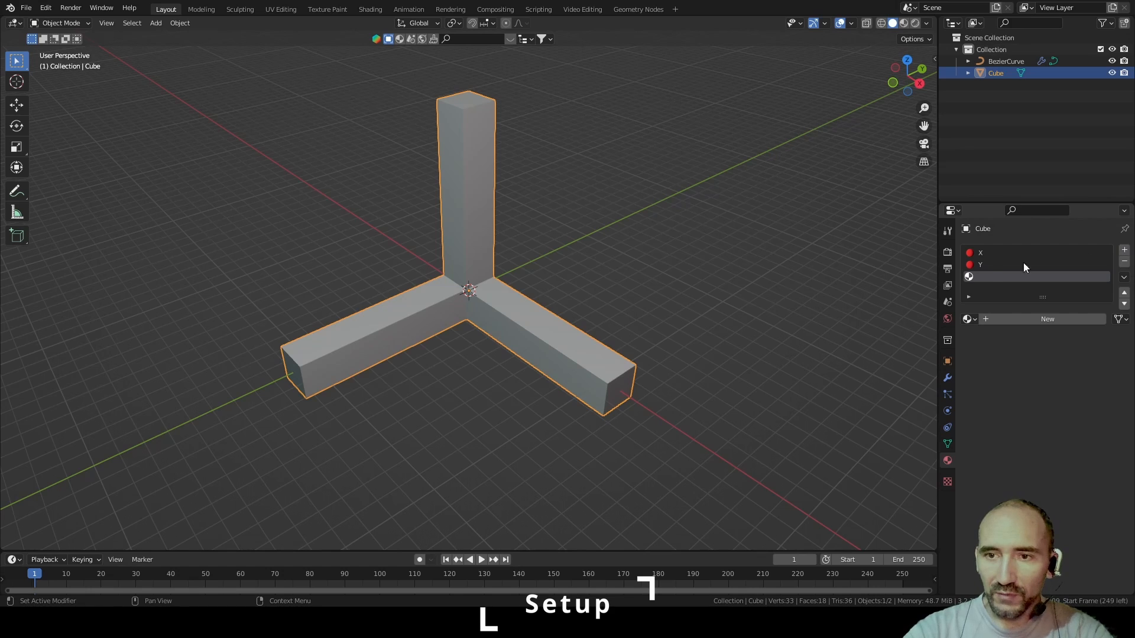
pyautogui.click(1063, 319)
pyautogui.doubleClick(1014, 320)
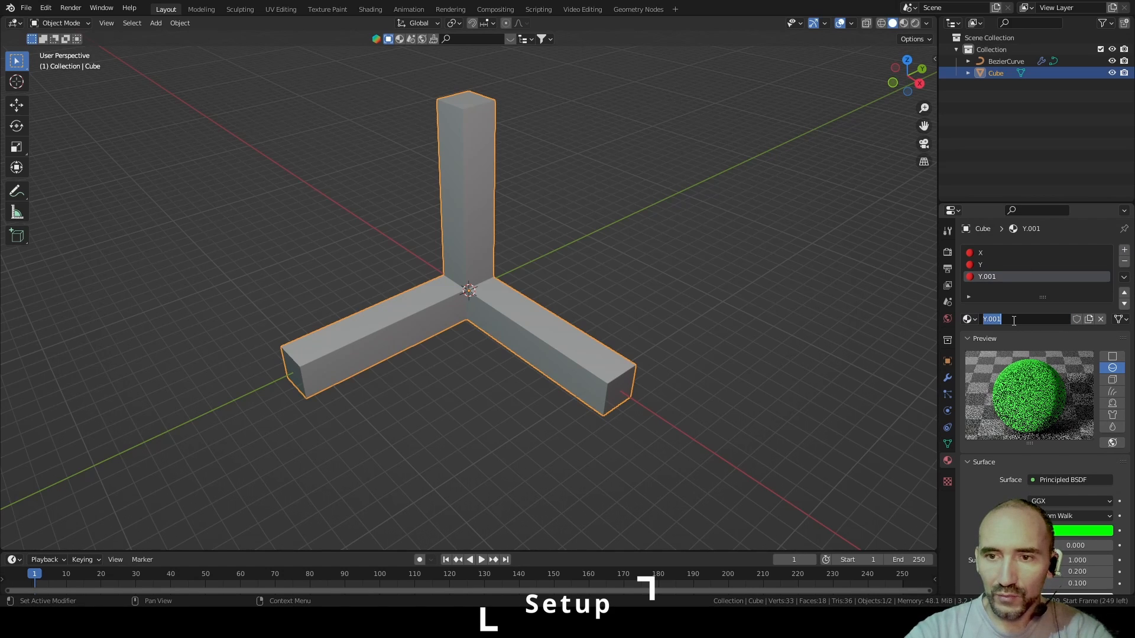
pyautogui.write('Z')
pyautogui.press('Return')
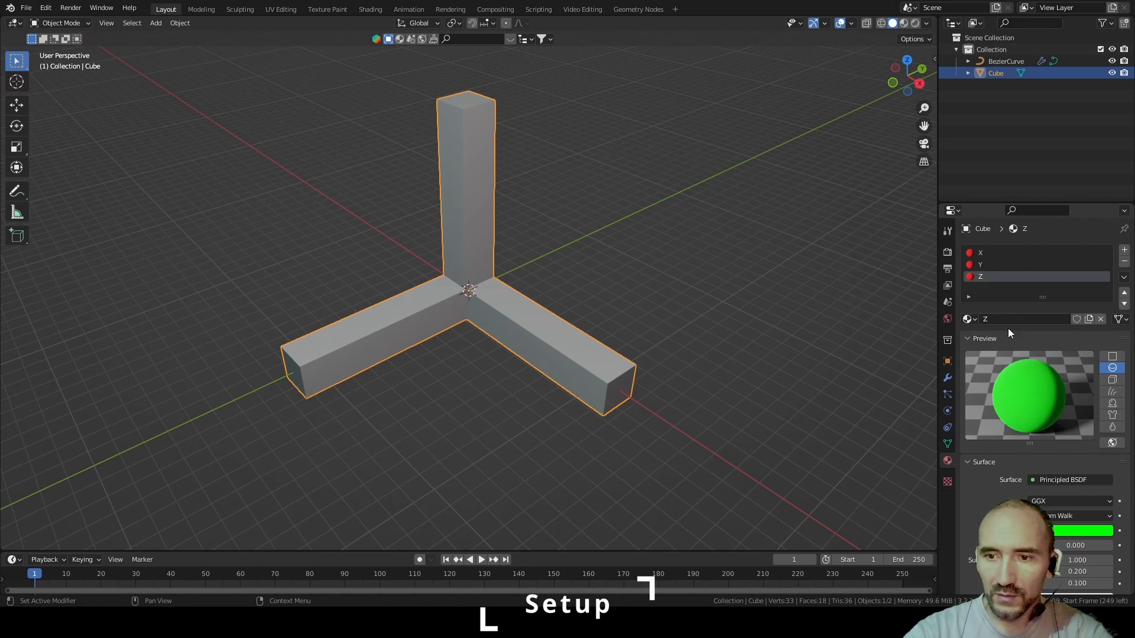
# Change material Z's base color to blue
pyautogui.scroll(-3, 1008, 328)
pyautogui.click(1076, 460)
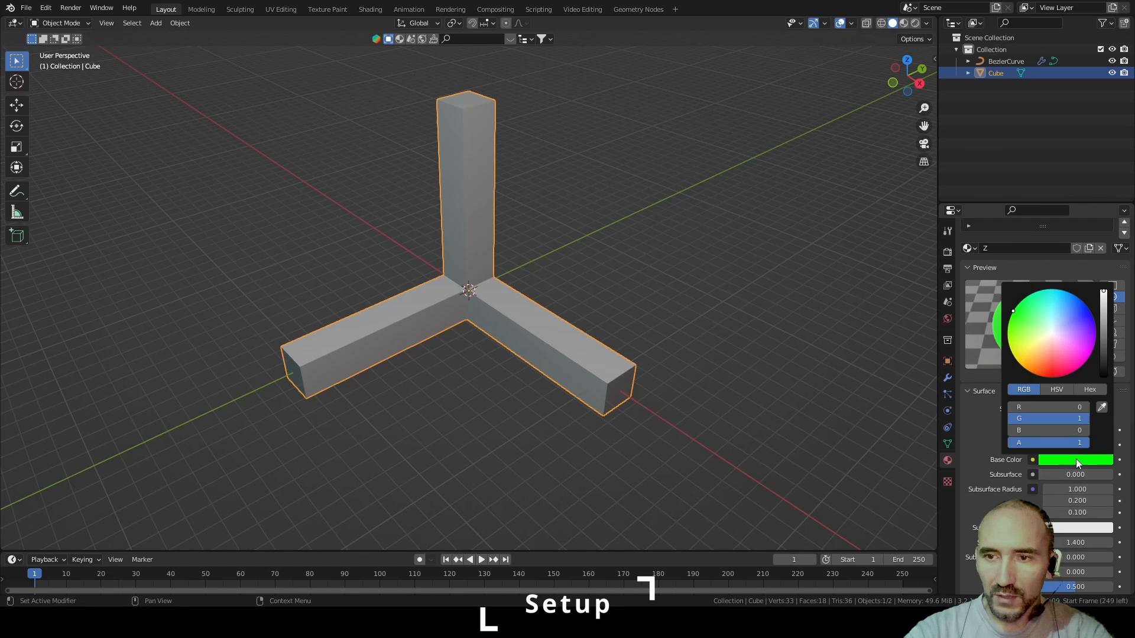
pyautogui.moveTo(1063, 417); pyautogui.dragTo(1088, 430)
pyautogui.scroll(3, 968, 435)
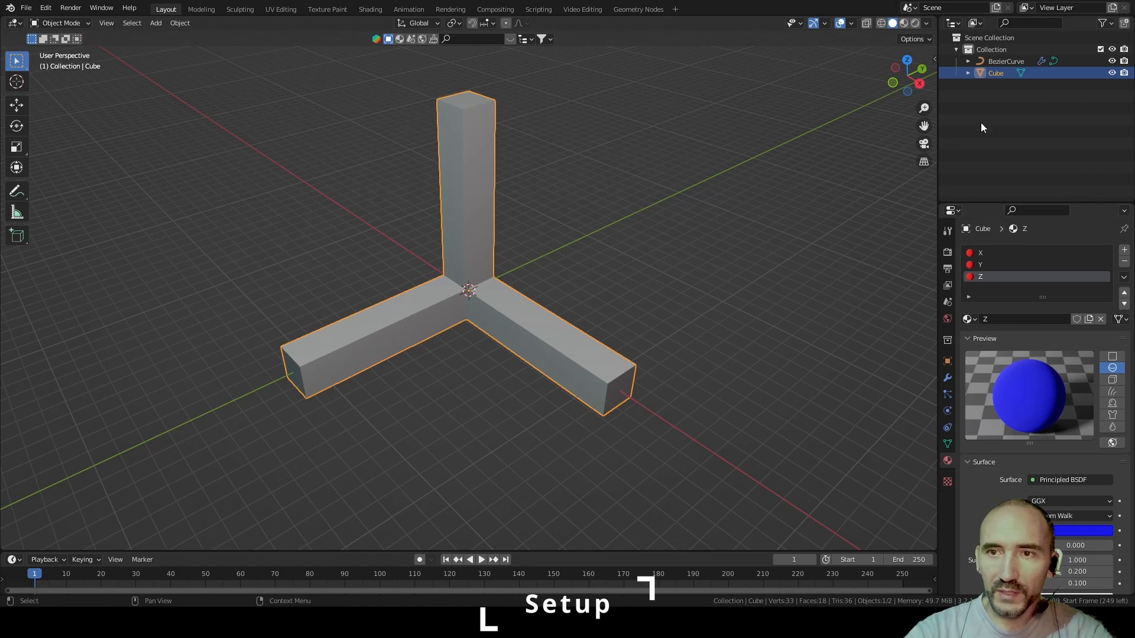
# Rename the Cube object as Axies
pyautogui.doubleClick(997, 73)
pyautogui.write('A')
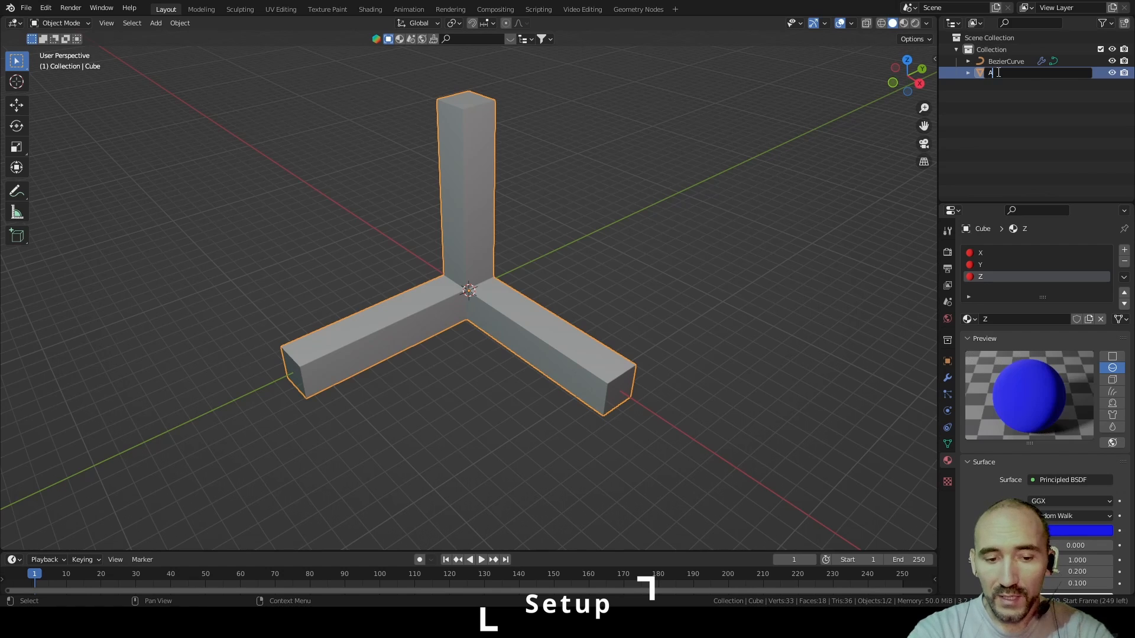
pyautogui.write('xes')
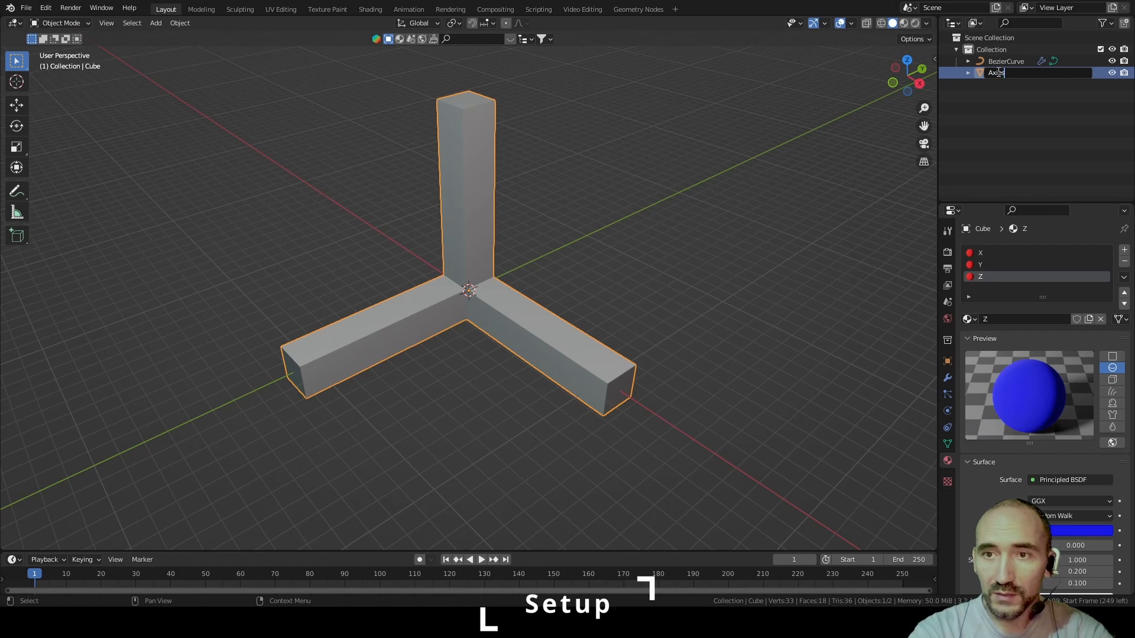
pyautogui.press('Return')
# In Edit Mode with a see-through view, select all faces of the X-axis arm and assign material X to them
pyautogui.press('Tab')
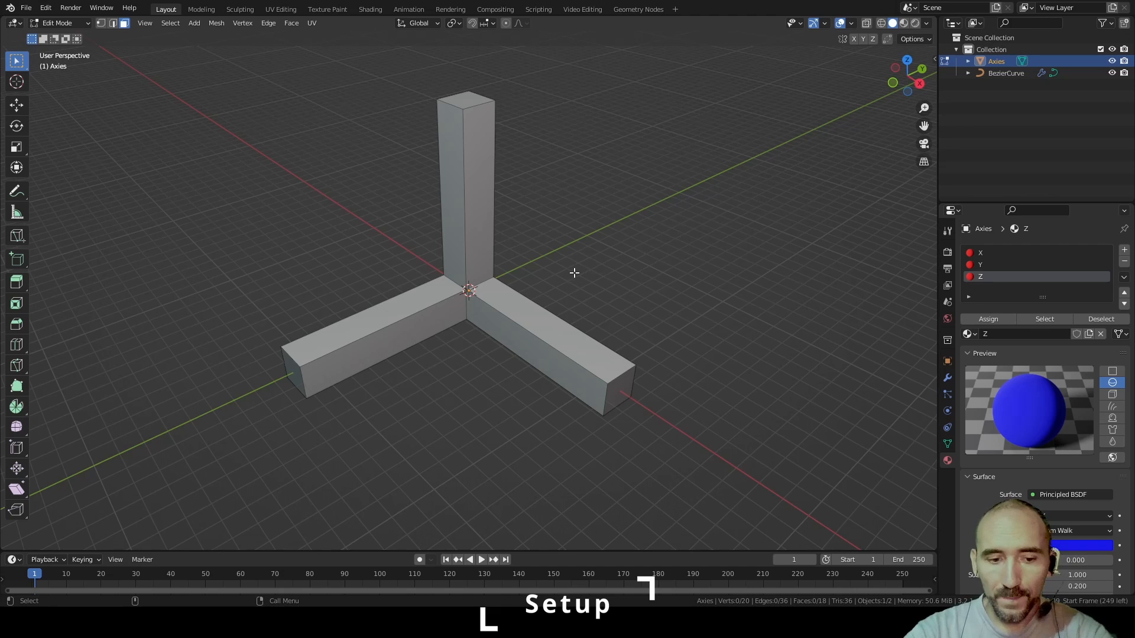
pyautogui.hotkey('alt', 'z')
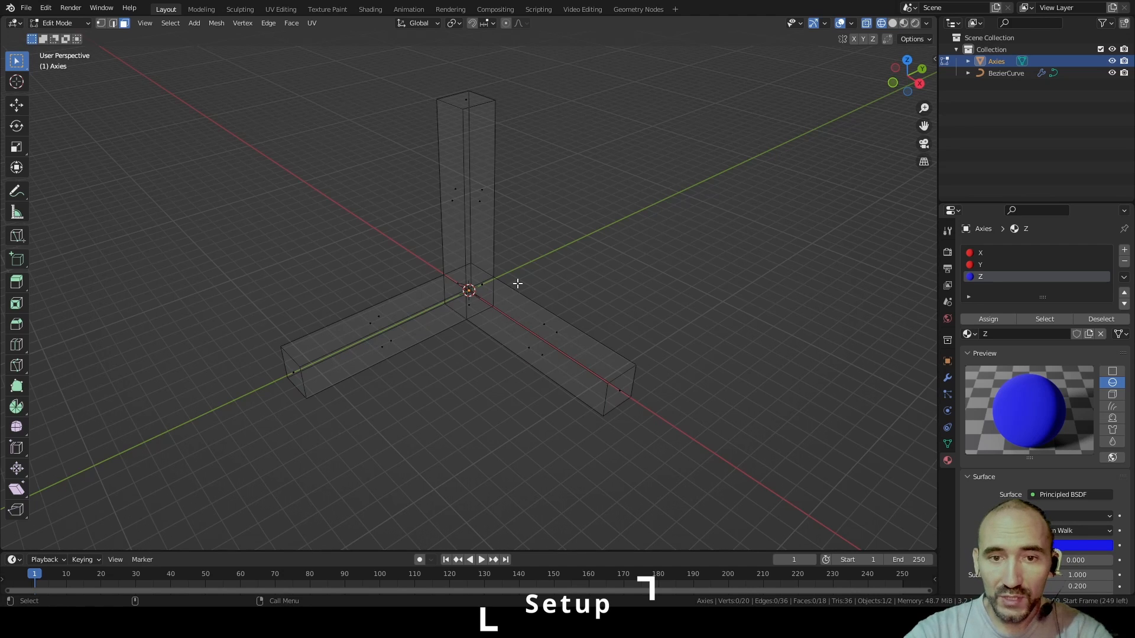
pyautogui.moveTo(518, 284); pyautogui.dragTo(663, 415)
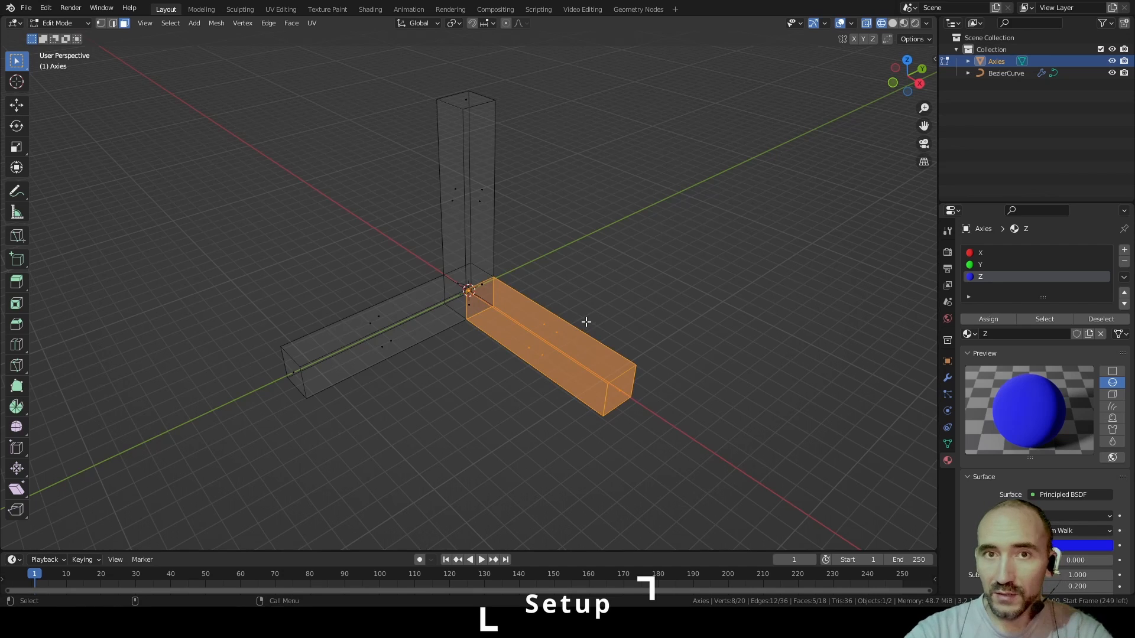
pyautogui.click(989, 253)
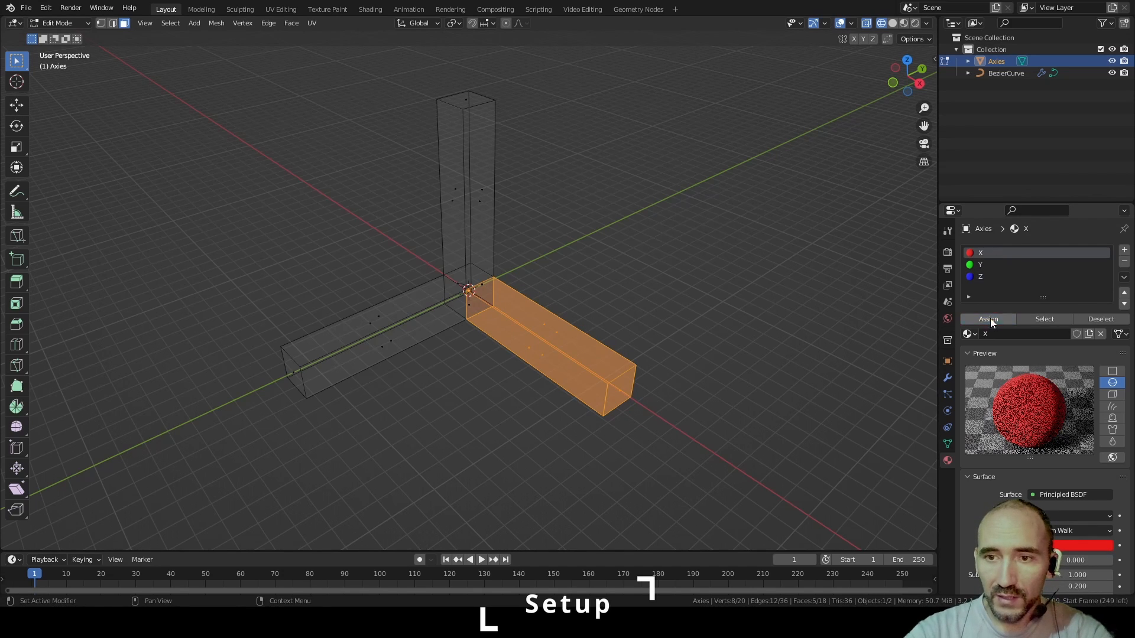
# Assign material Y to the faces of the Y-axis arm and material Z to the vertical arm, finishing in Object Mode
pyautogui.moveTo(260, 255); pyautogui.dragTo(441, 433)
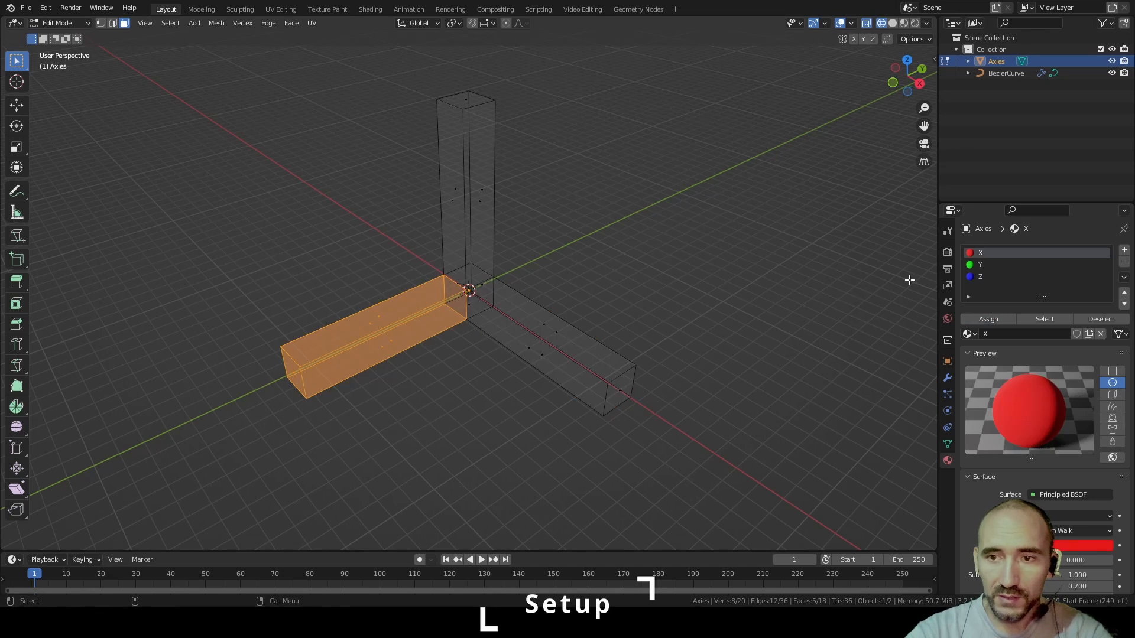
pyautogui.click(979, 265)
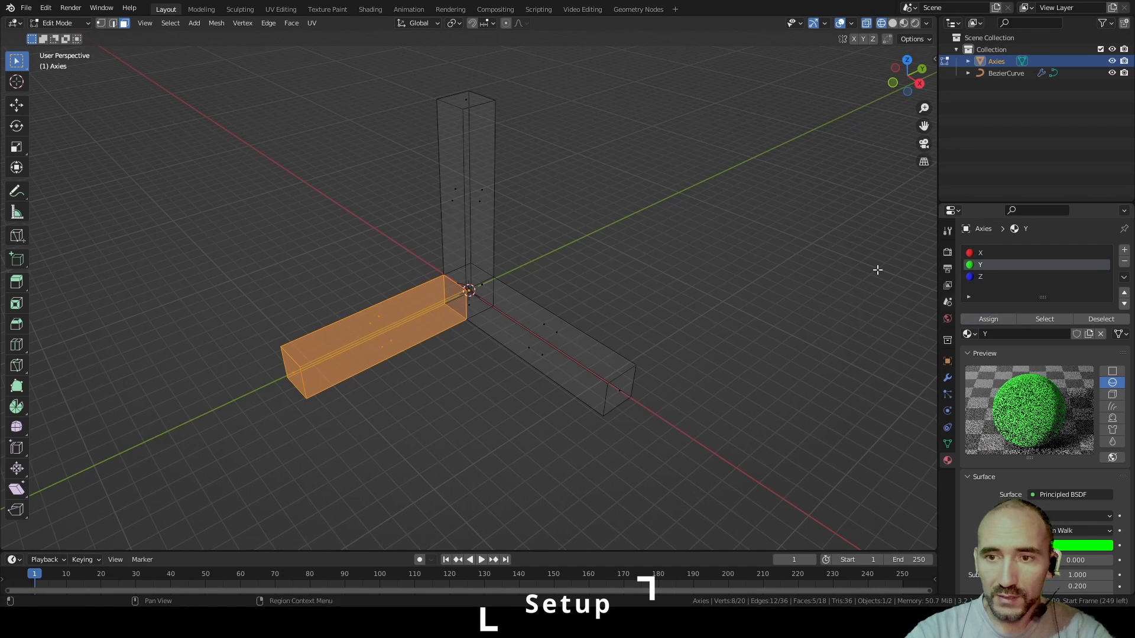
pyautogui.moveTo(425, 70); pyautogui.dragTo(553, 236)
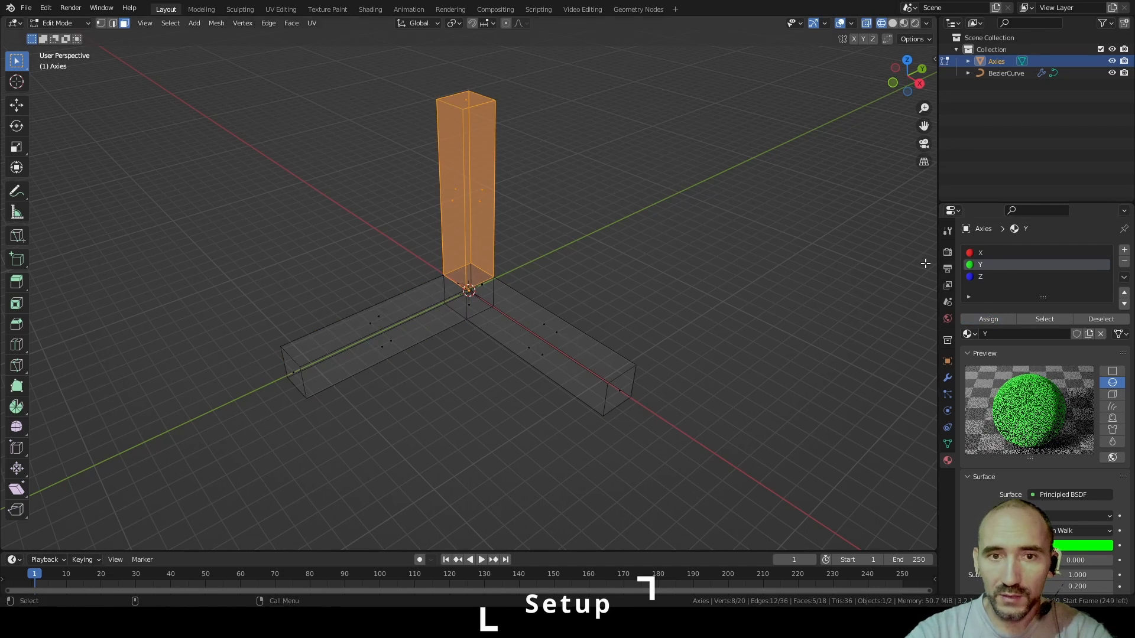
pyautogui.click(980, 277)
pyautogui.click(988, 318)
pyautogui.press('Tab')
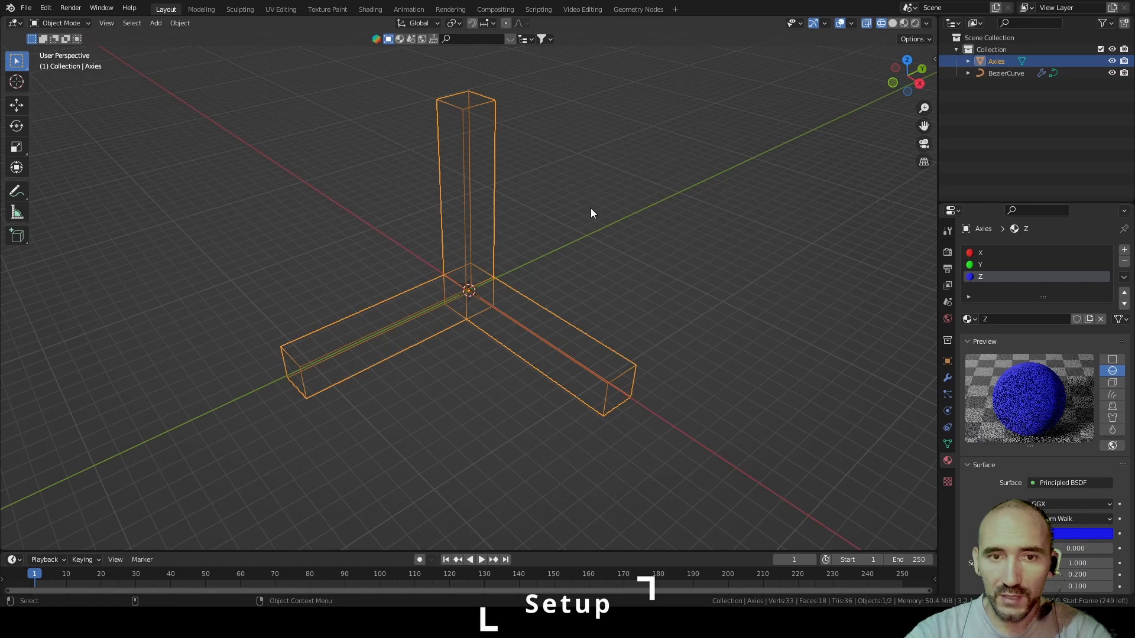
# Deselect the axes mesh and display the viewport in Material Preview shading instead of wireframe
pyautogui.click(593, 196)
pyautogui.hotkey('shift', 'z')
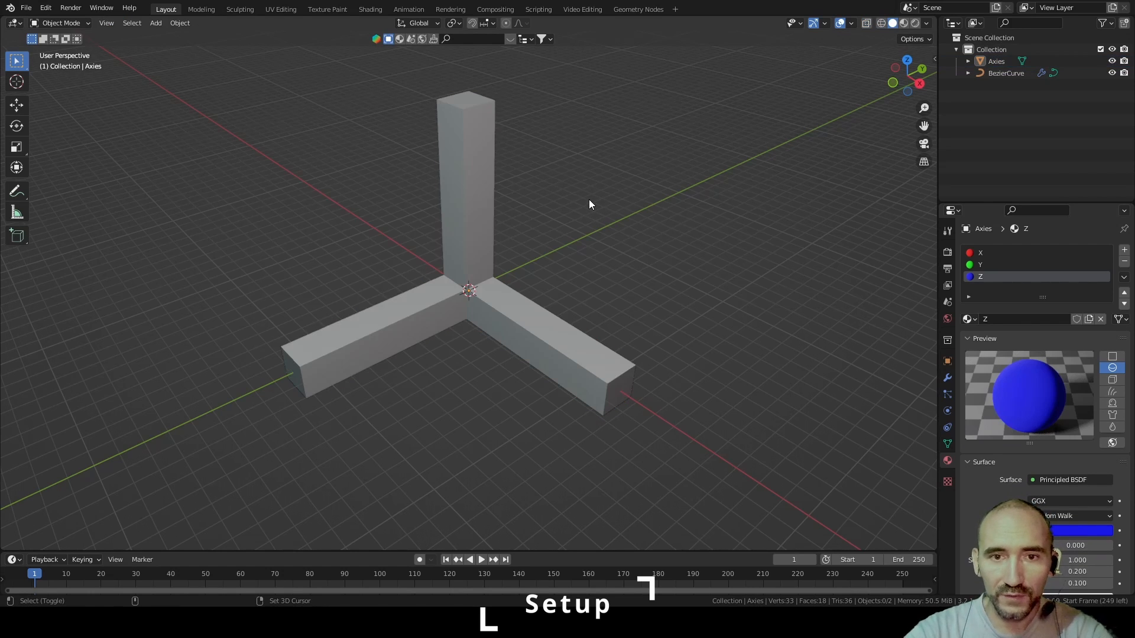
pyautogui.click(905, 25)
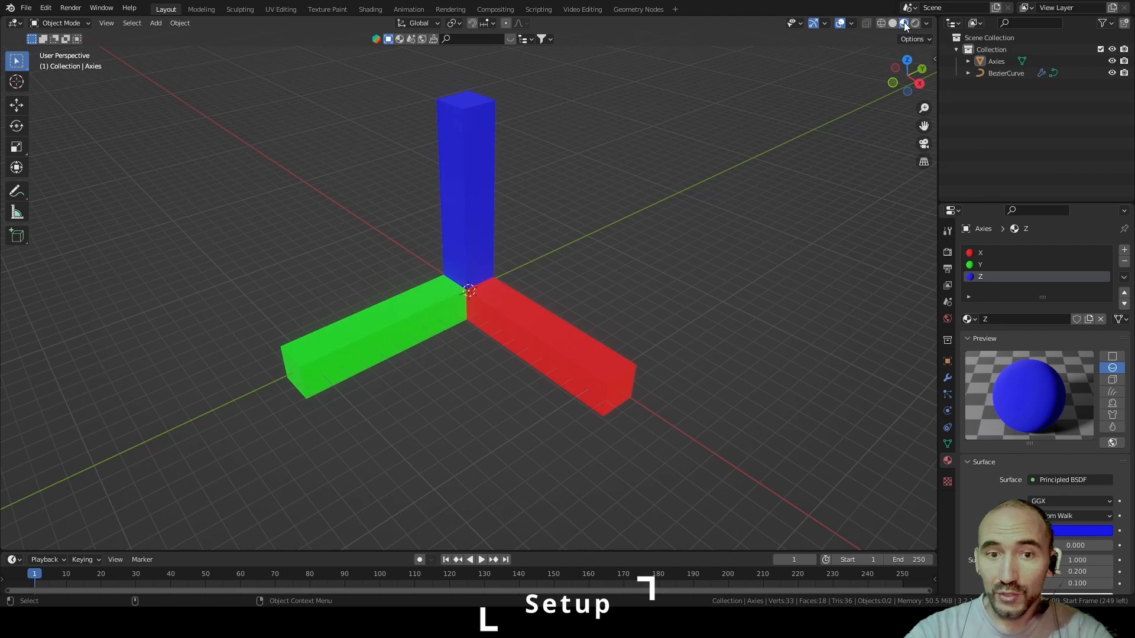
# Set the axes object's X, Y and Z dimensions to 20 cm each
pyautogui.moveTo(589, 189); pyautogui.dragTo(490, 301, button='middle')
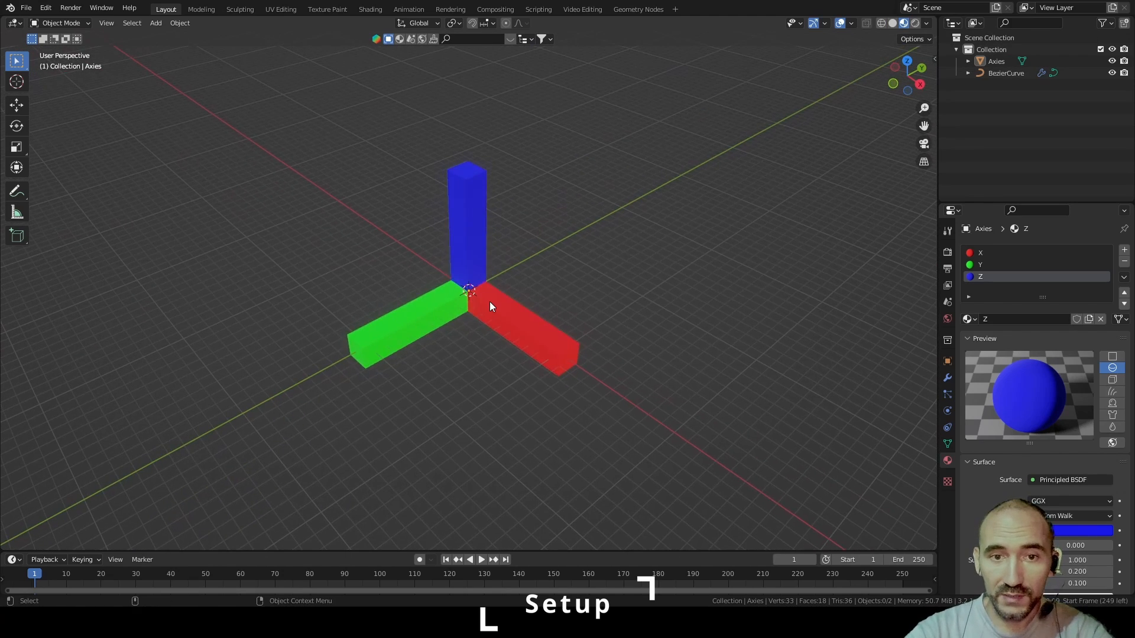
pyautogui.click(489, 301)
pyautogui.press('n')
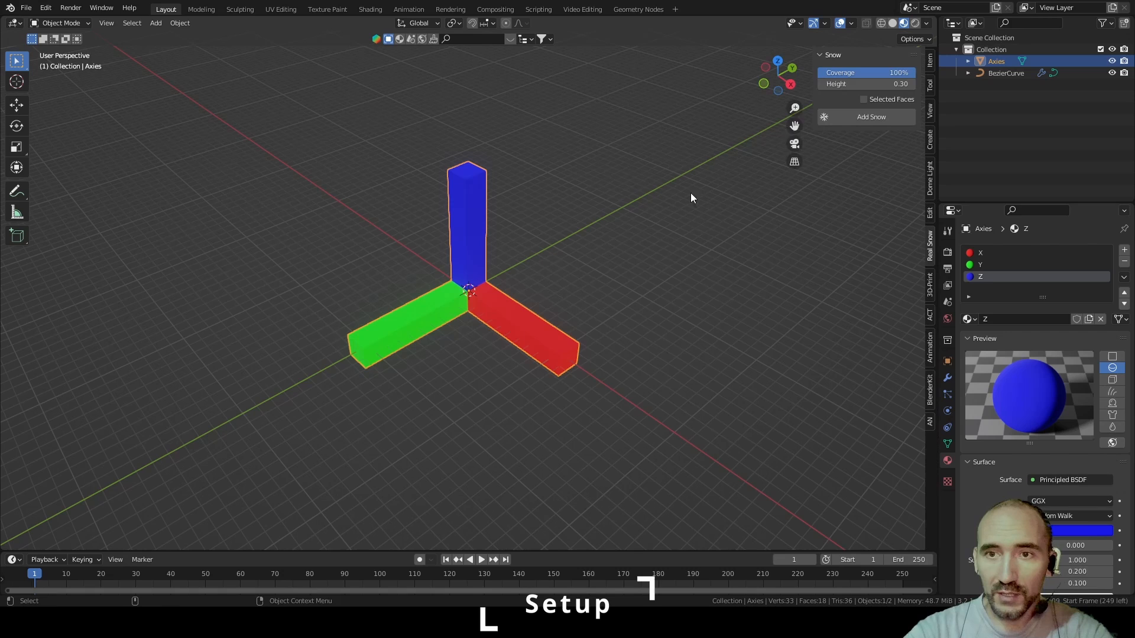
pyautogui.click(930, 64)
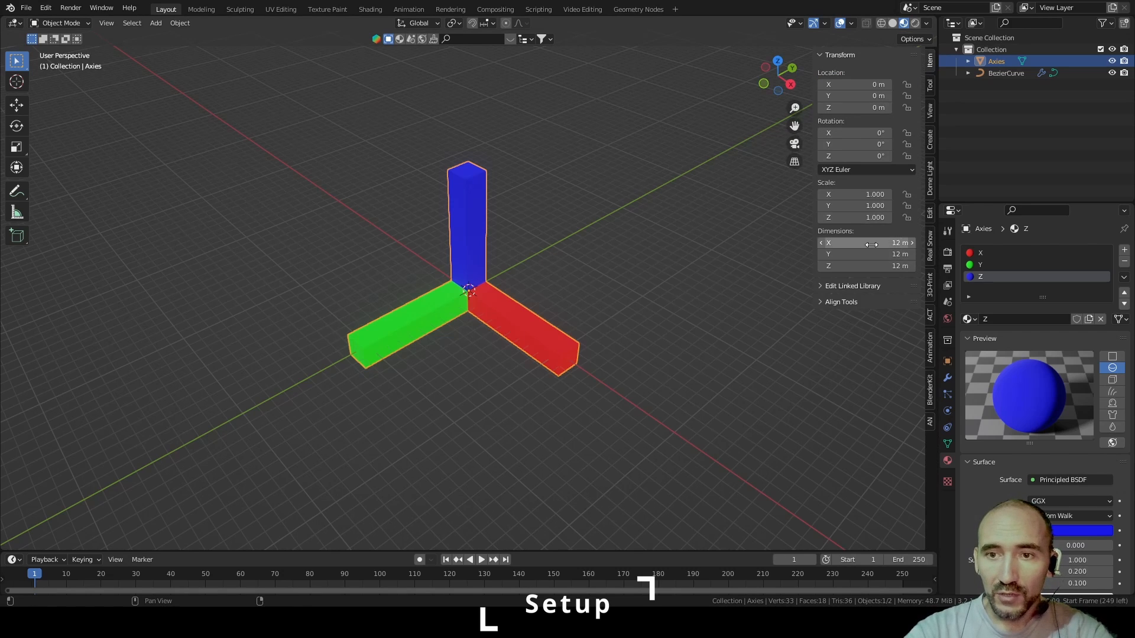
pyautogui.moveTo(870, 244); pyautogui.dragTo(871, 266)
pyautogui.write('20')
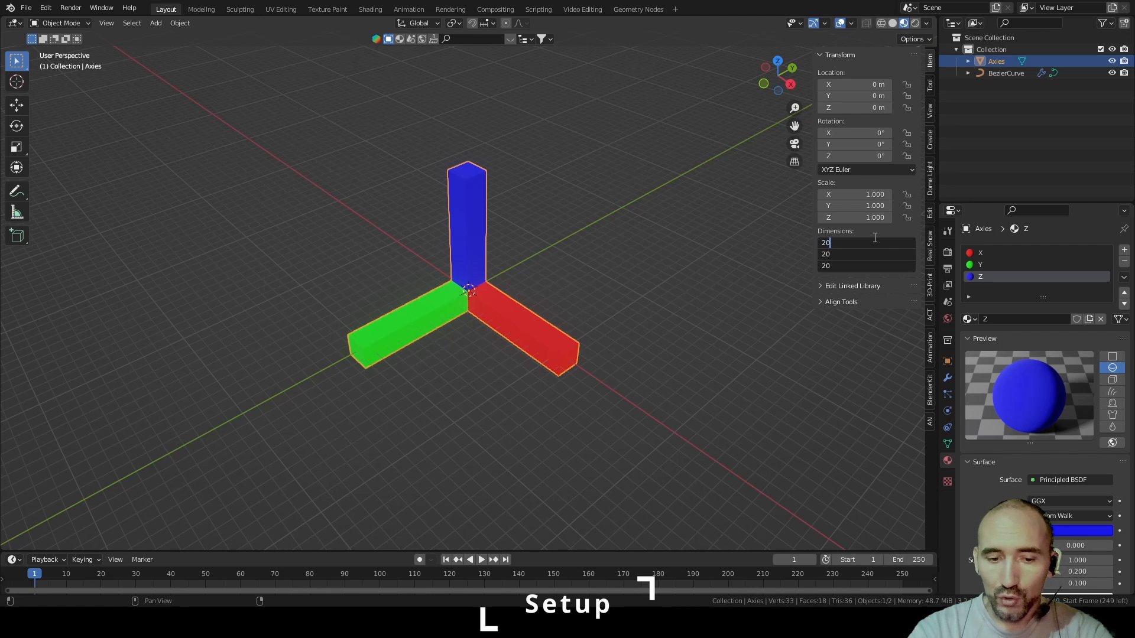
pyautogui.write('cm')
pyautogui.press('Return')
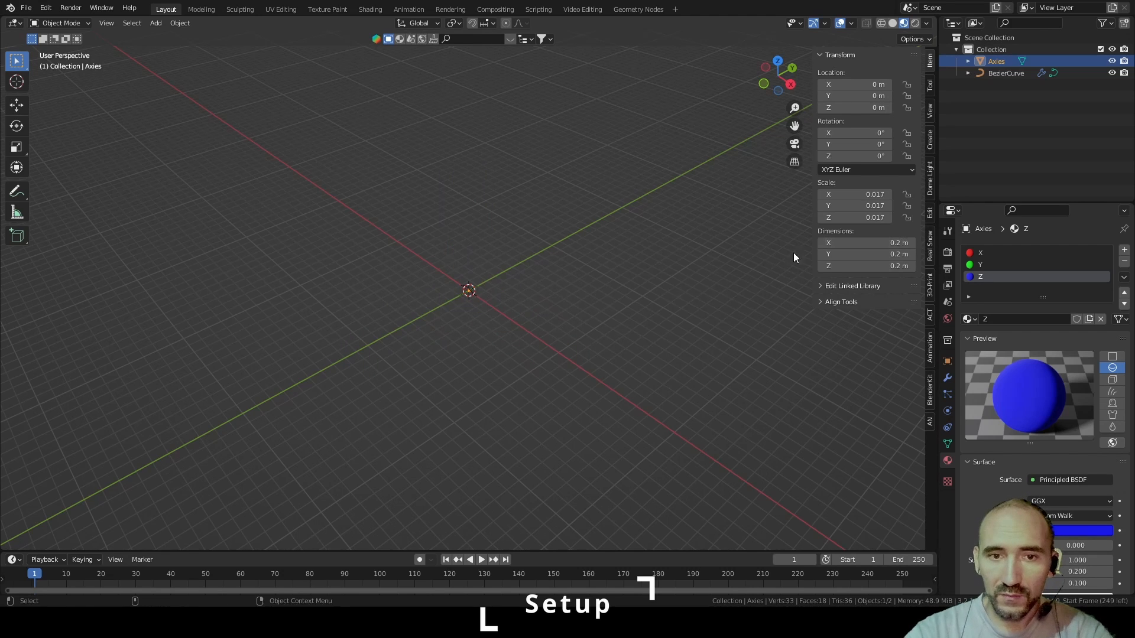
# Apply the scale of the resized axes object and deselect it
pyautogui.hotkey('ctrl', 'a')
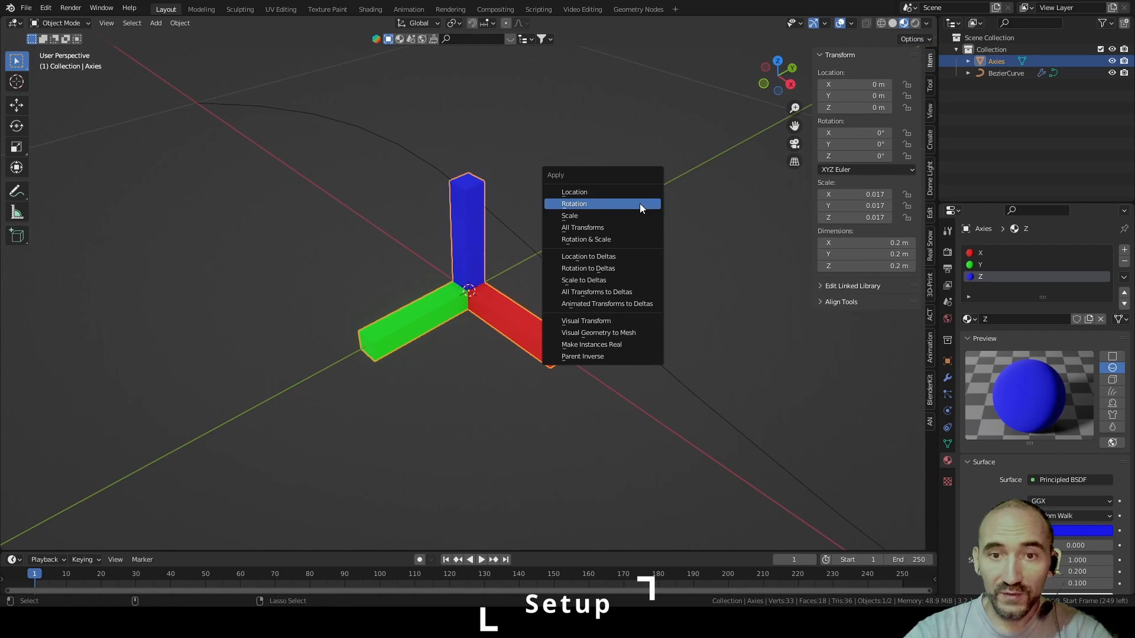
pyautogui.click(586, 216)
pyautogui.click(586, 216)
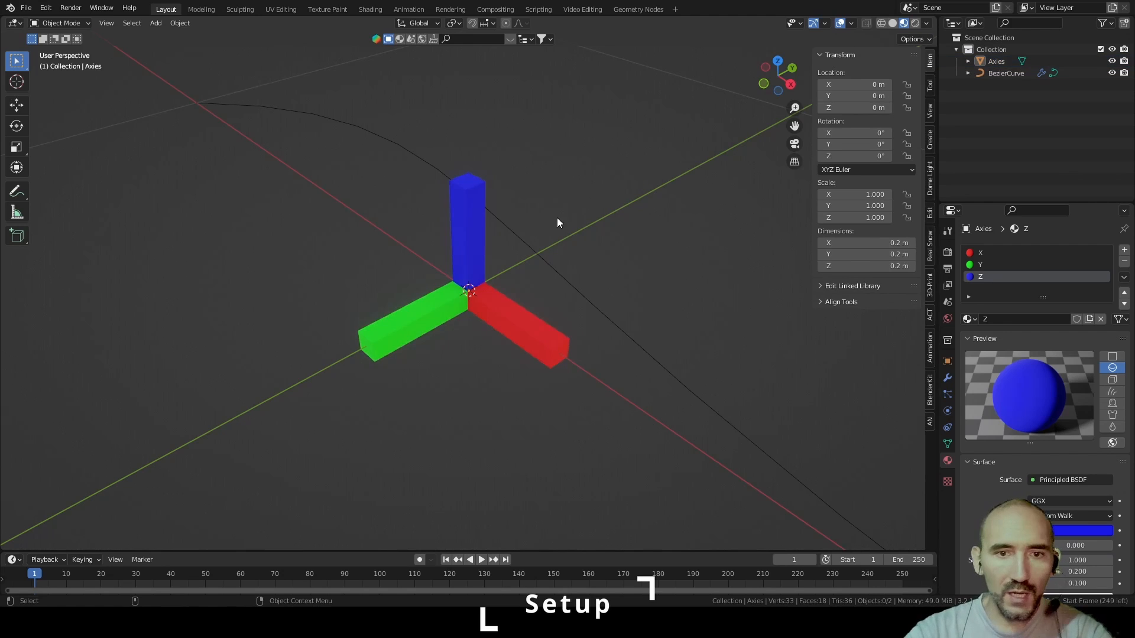
# Hide the Axies object in the viewport so that only the Bezier curve is displayed
pyautogui.scroll(-5, 550, 225)
pyautogui.moveTo(544, 228); pyautogui.dragTo(526, 275, button='middle')
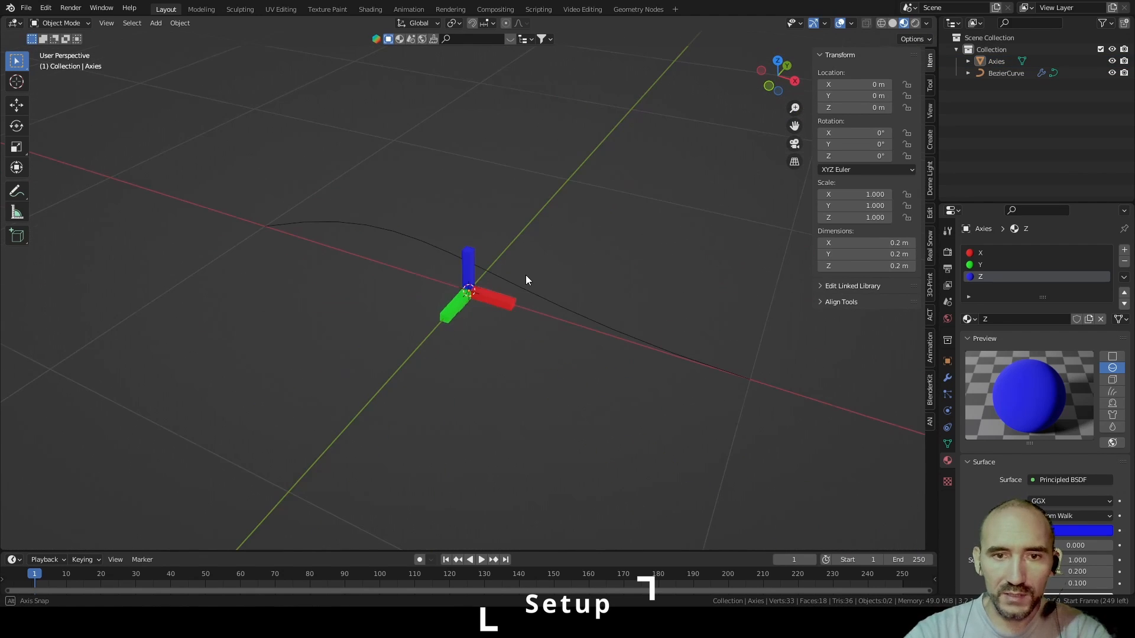
pyautogui.click(488, 299)
pyautogui.click(1112, 61)
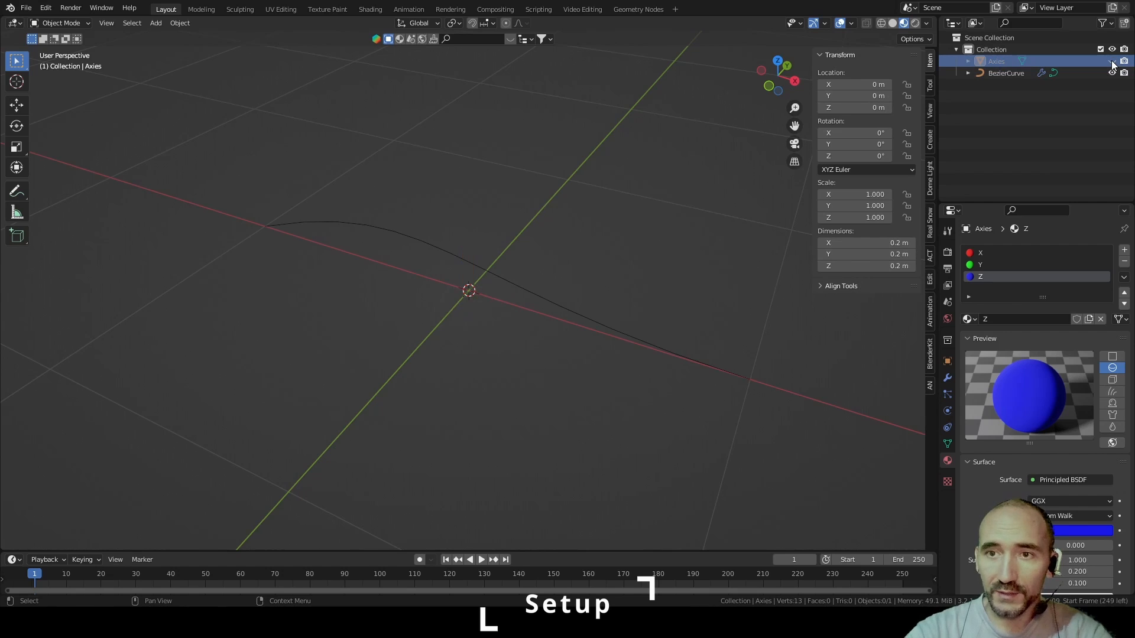
# Select the Bezier curve and switch to the Geometry Nodes workspace
pyautogui.click(569, 307)
pyautogui.click(637, 9)
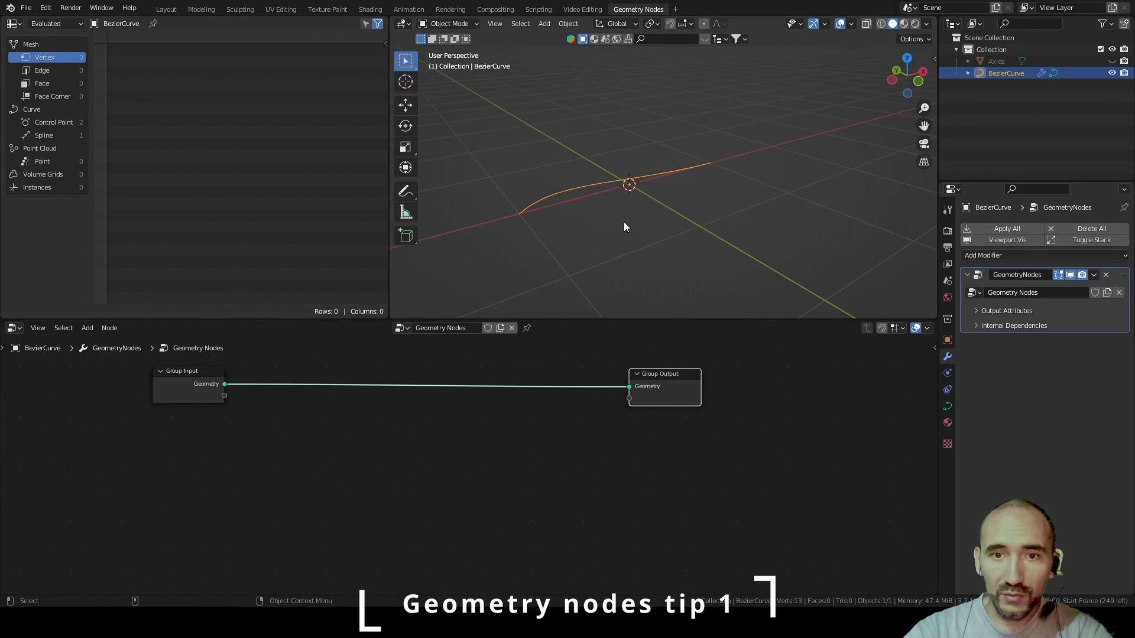
pyautogui.scroll(2, 623, 219)
# Add an Object Info node referencing the Axies object below the Group Input node
pyautogui.click(453, 428)
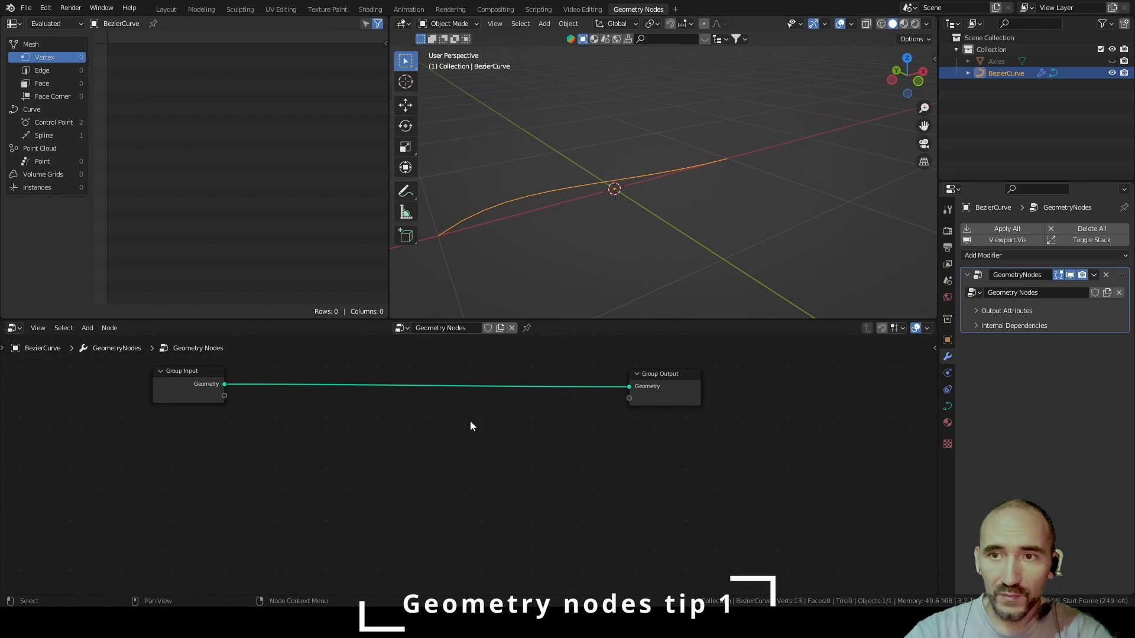
pyautogui.moveTo(997, 66); pyautogui.dragTo(333, 463)
pyautogui.click(451, 438)
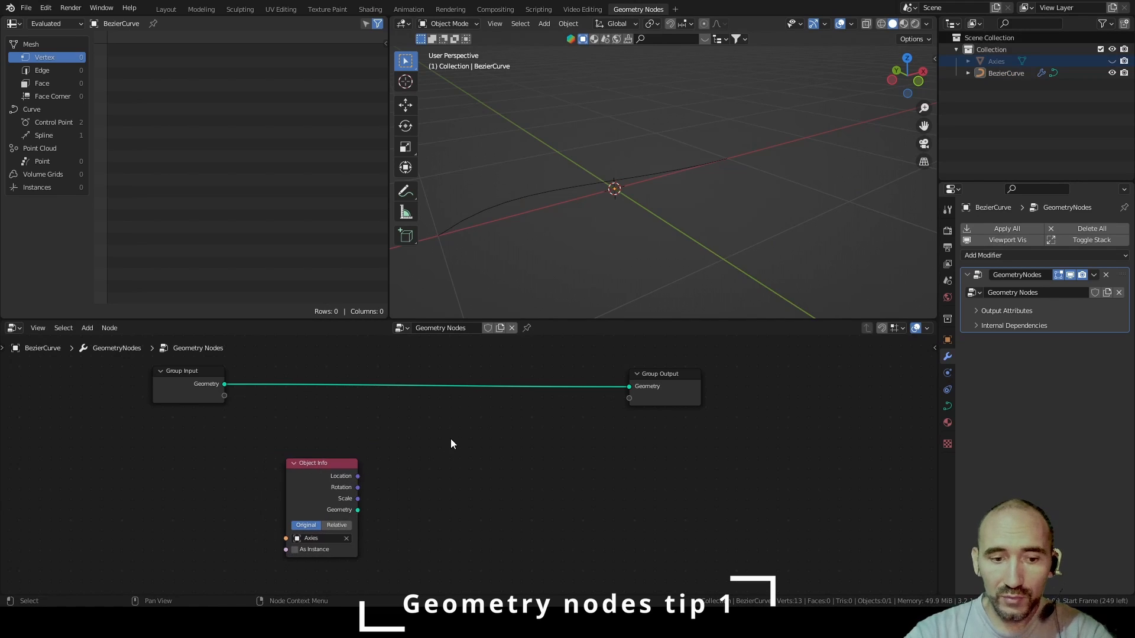
# Insert an Instance on Points node between Group Input and Group Output, and connect Object Info's Geometry to its Instance input
pyautogui.press('F3')
pyautogui.write('instance')
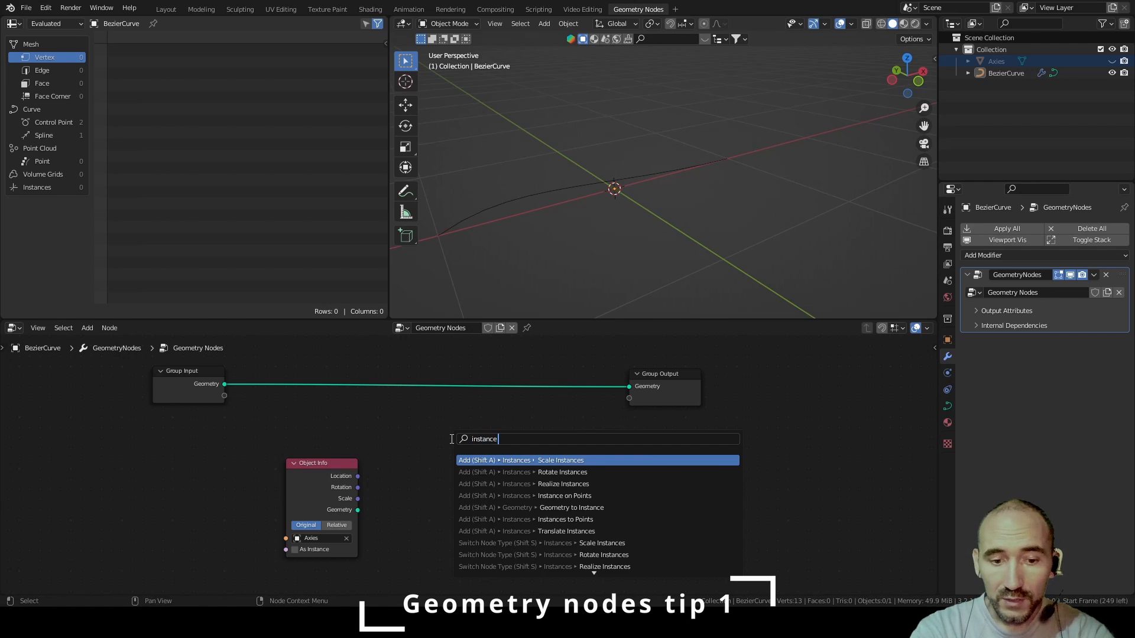
pyautogui.write(' on poi')
pyautogui.press('Return')
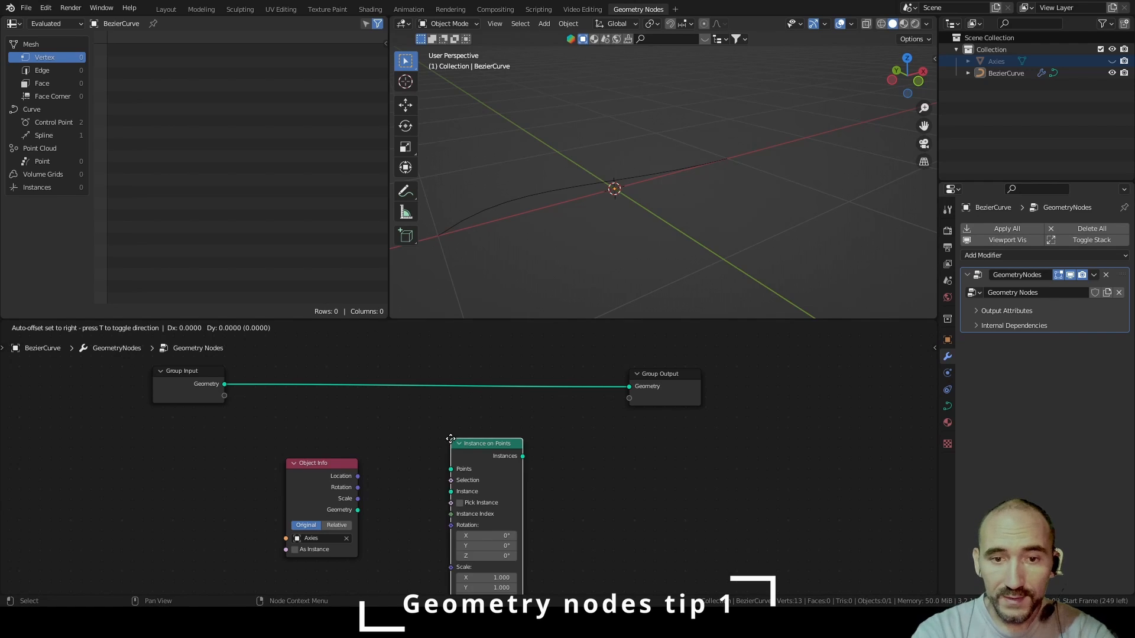
pyautogui.click(485, 371)
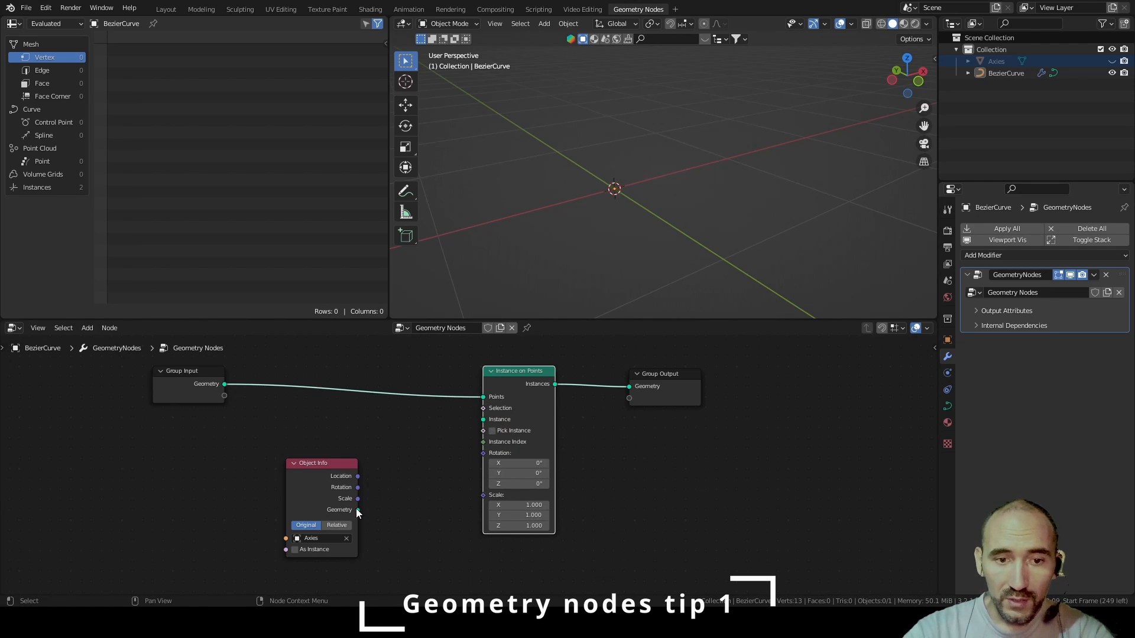
pyautogui.moveTo(357, 510); pyautogui.dragTo(483, 419)
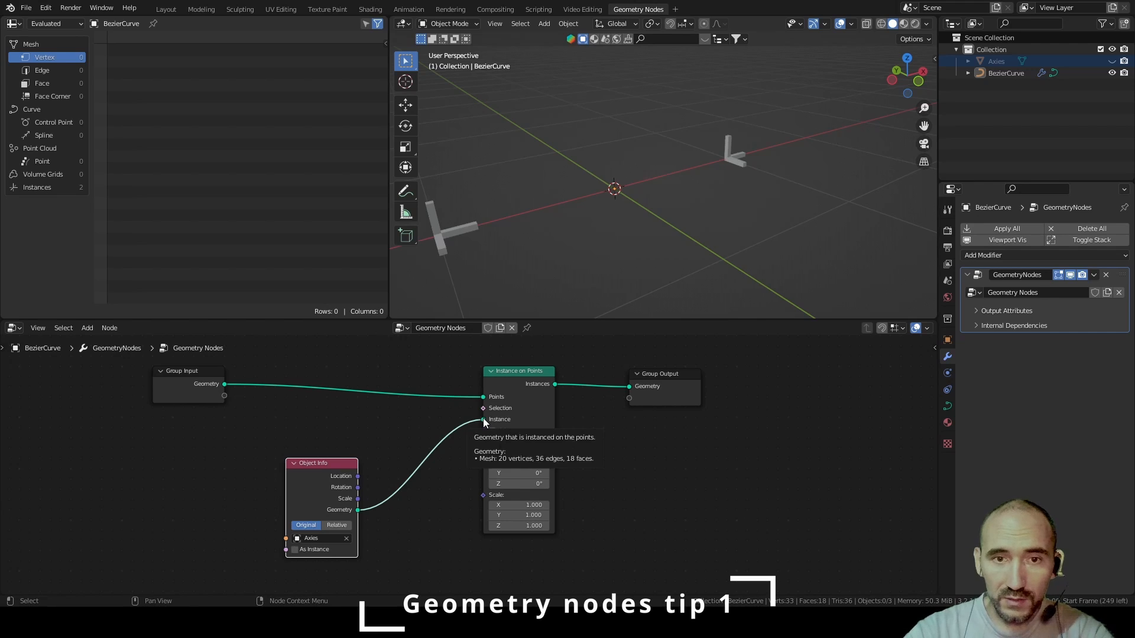
# Insert a Resample Curve node between Group Input and Instance on Points, keeping Count mode at 10
pyautogui.press('F3')
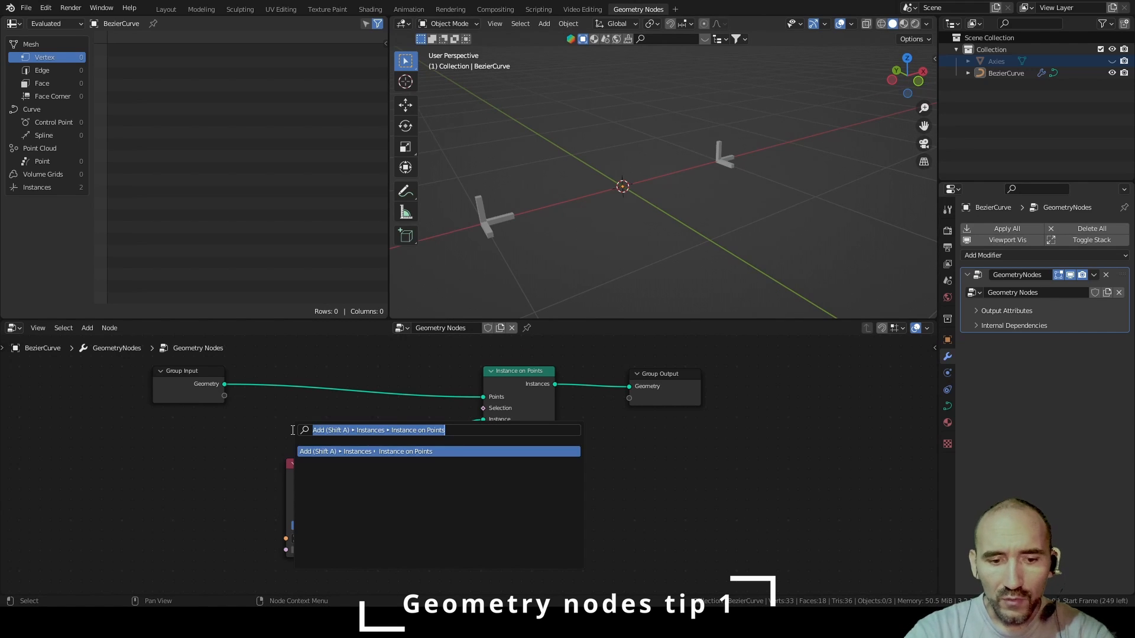
pyautogui.write('resam')
pyautogui.press('Return')
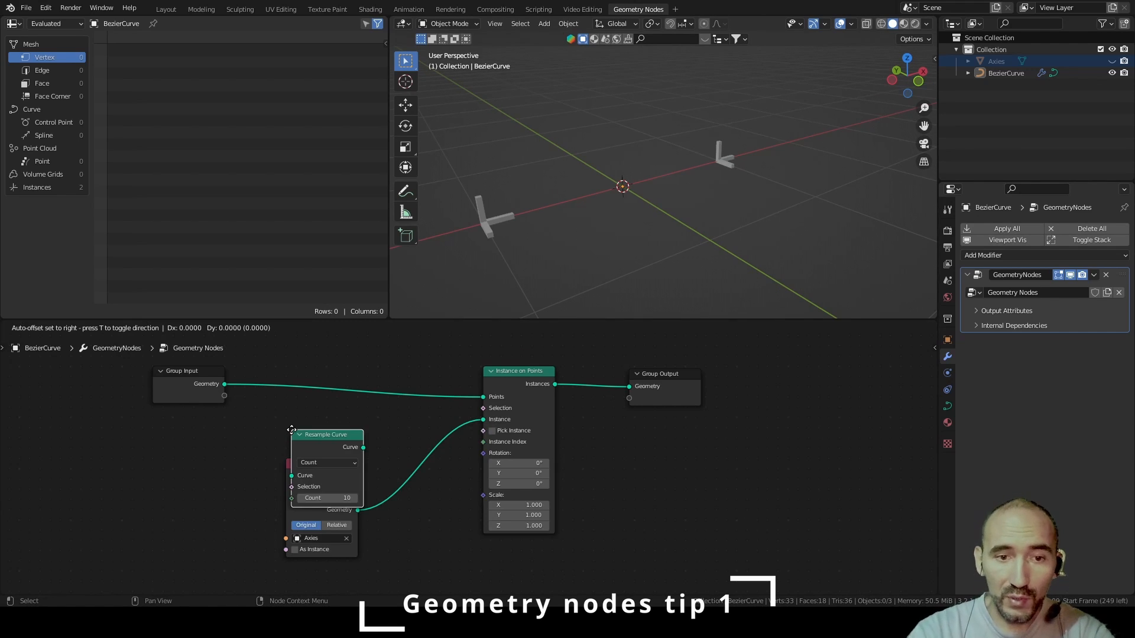
pyautogui.click(282, 360)
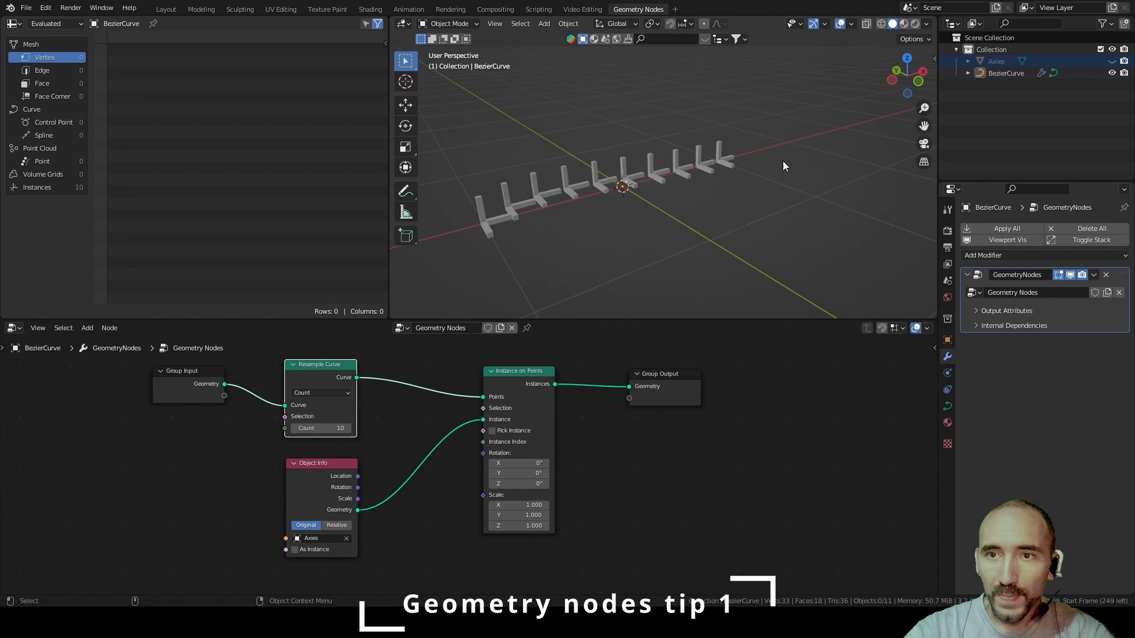
# Display the instanced axes along the curve in Material Preview shading
pyautogui.click(904, 24)
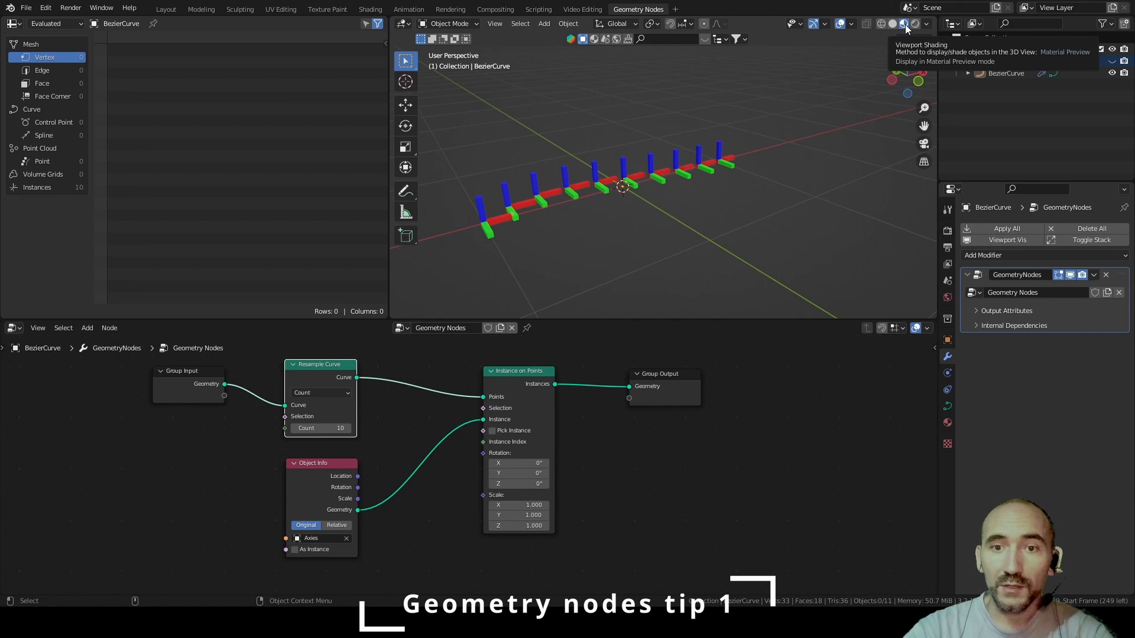
pyautogui.moveTo(625, 219); pyautogui.dragTo(663, 198, button='middle')
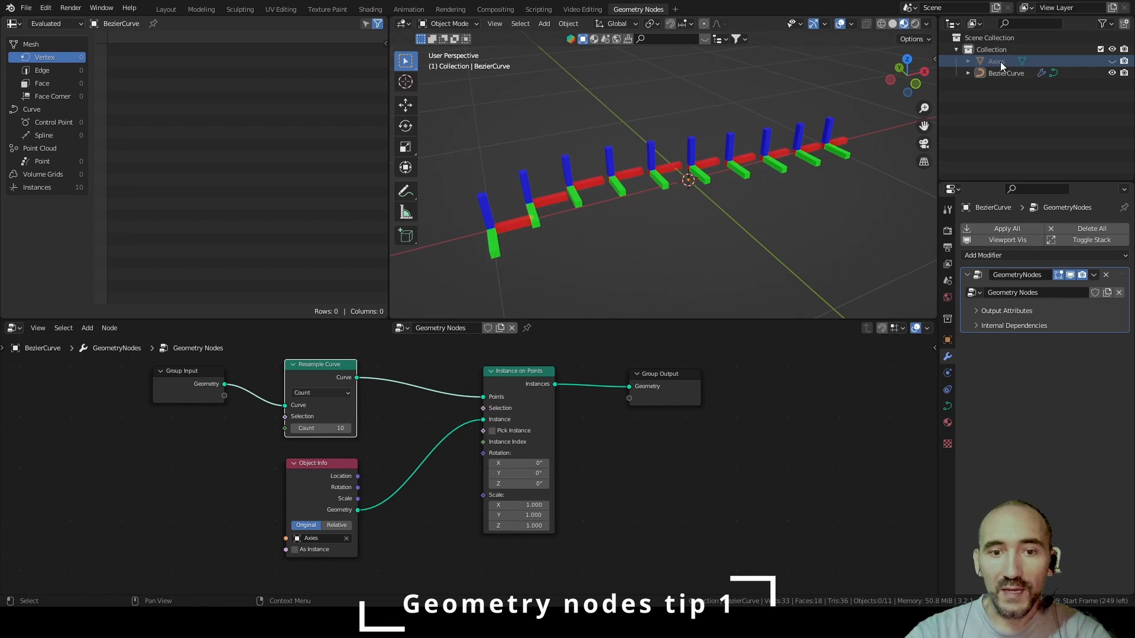
# Unhide the Axies object, select it and try moving it along the global Y axis
pyautogui.click(1112, 61)
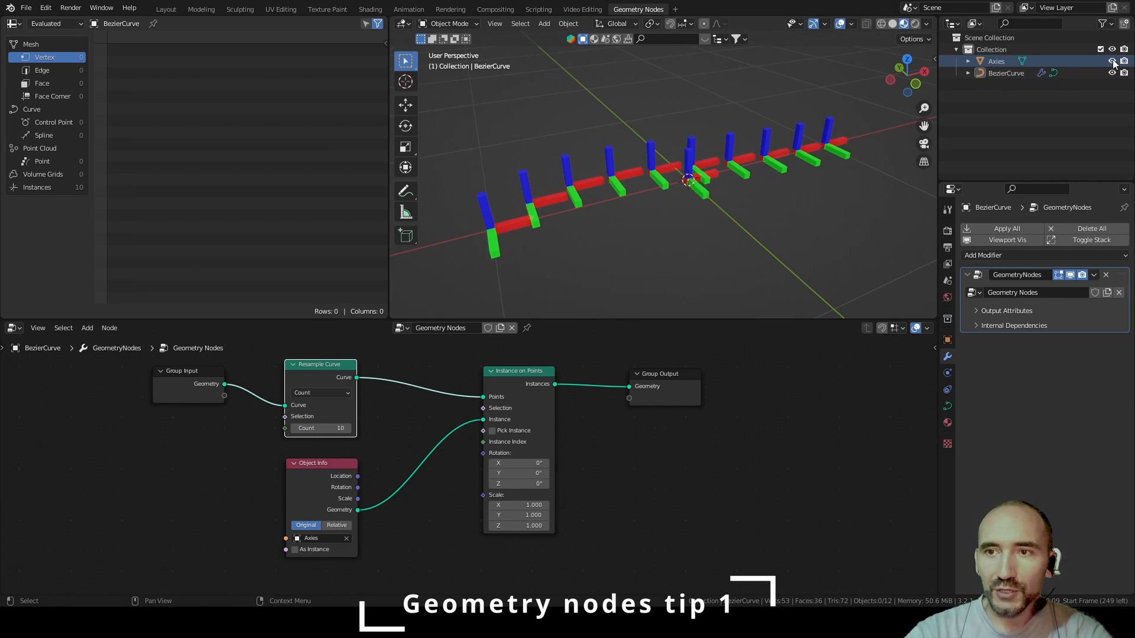
pyautogui.click(696, 192)
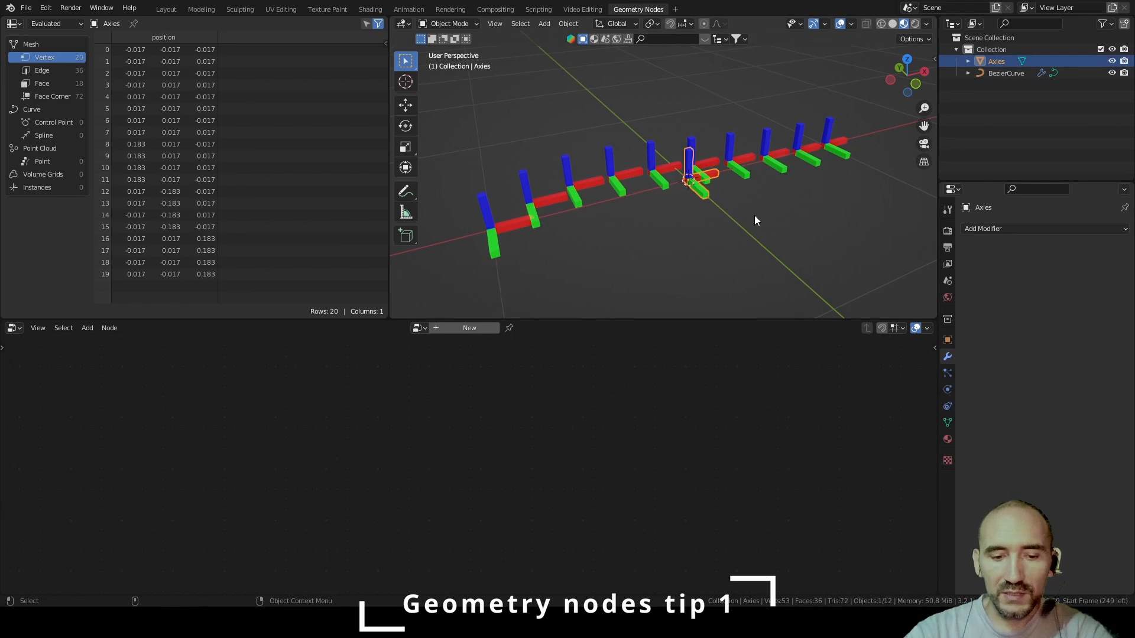
pyautogui.press('g')
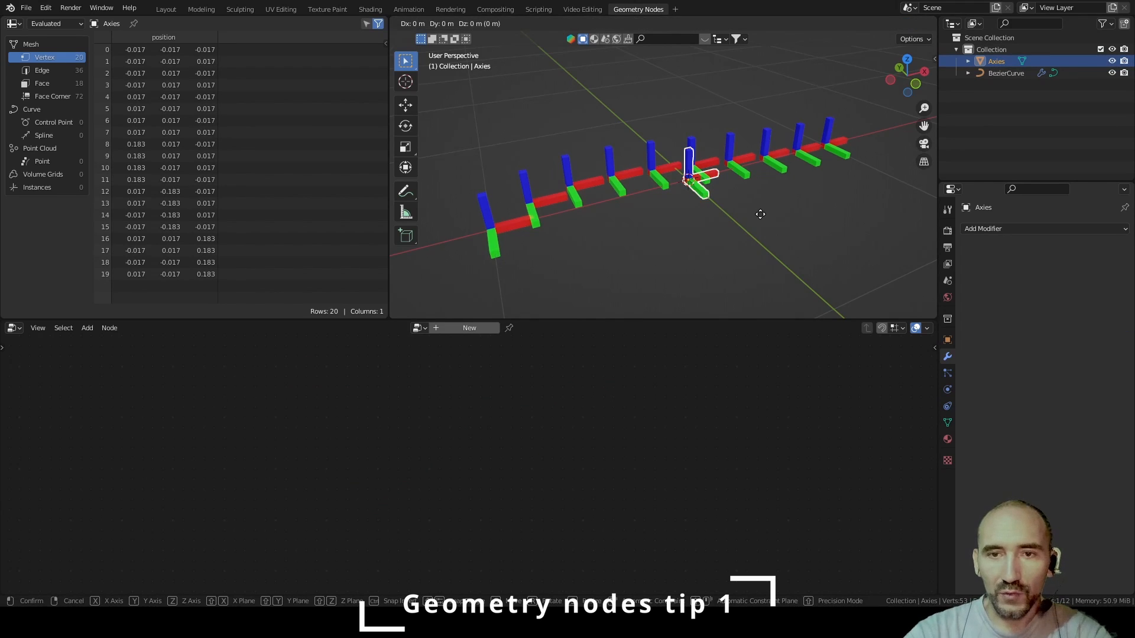
pyautogui.press('y')
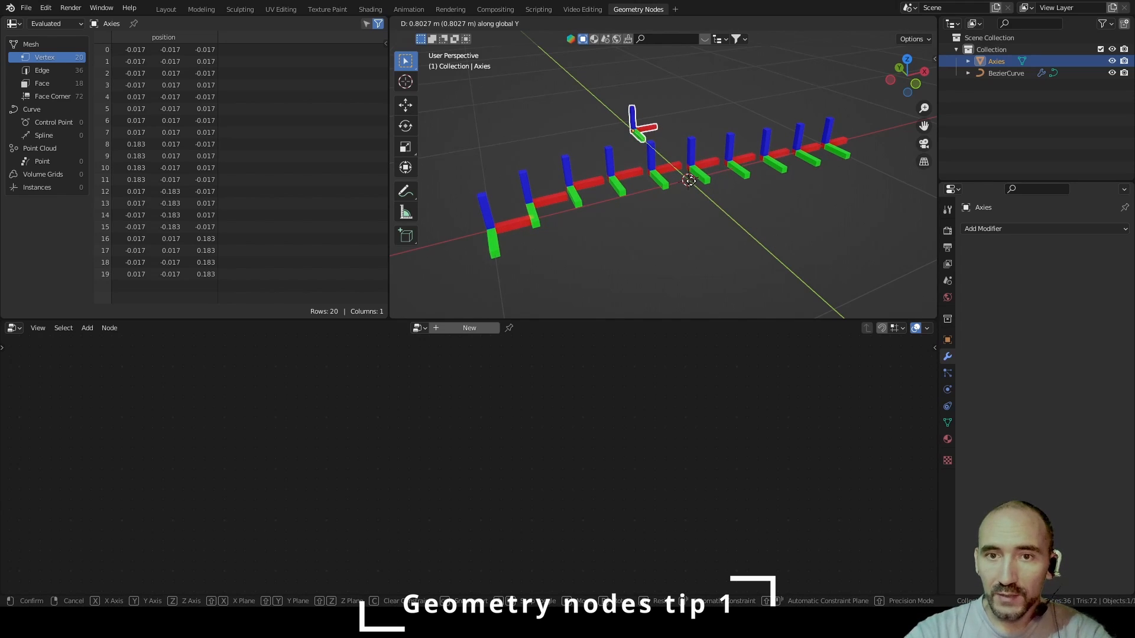
pyautogui.press('Escape')
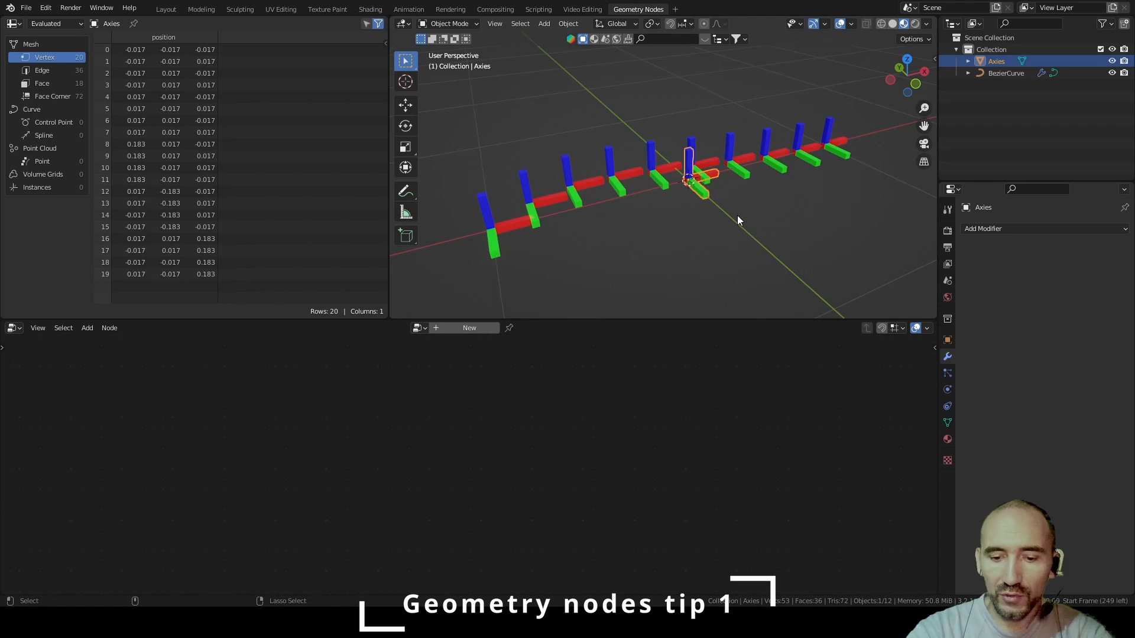
# Enable transforming origins only and try moving the origin of Axies along the global Y axis
pyautogui.hotkey('ctrl', '.')
pyautogui.scroll(-2, 680, 190)
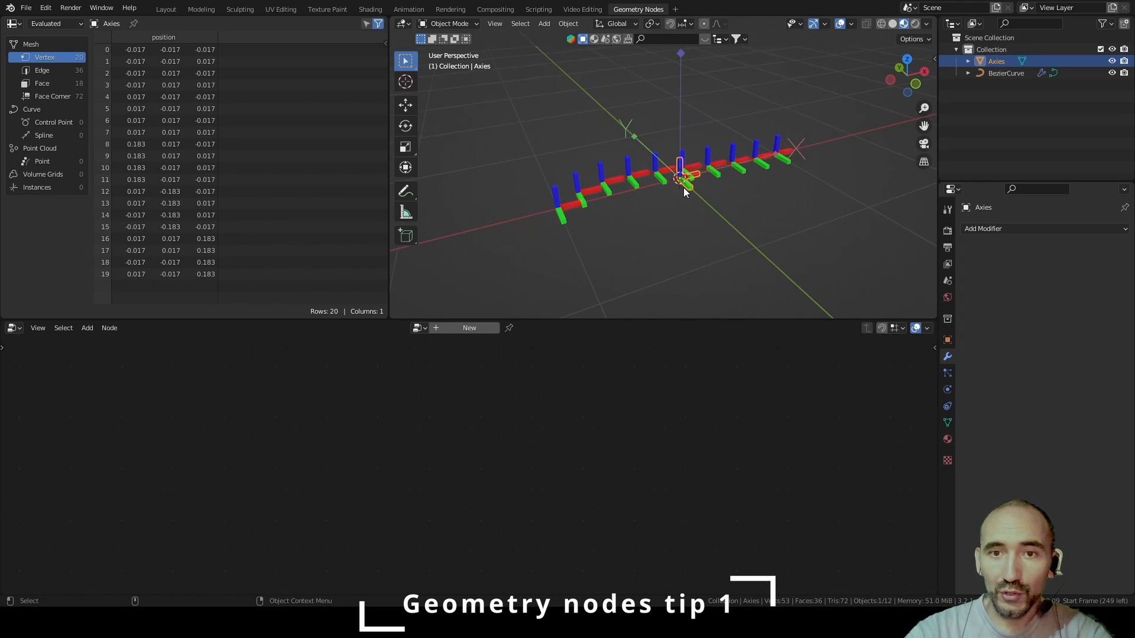
pyautogui.scroll(-1, 683, 187)
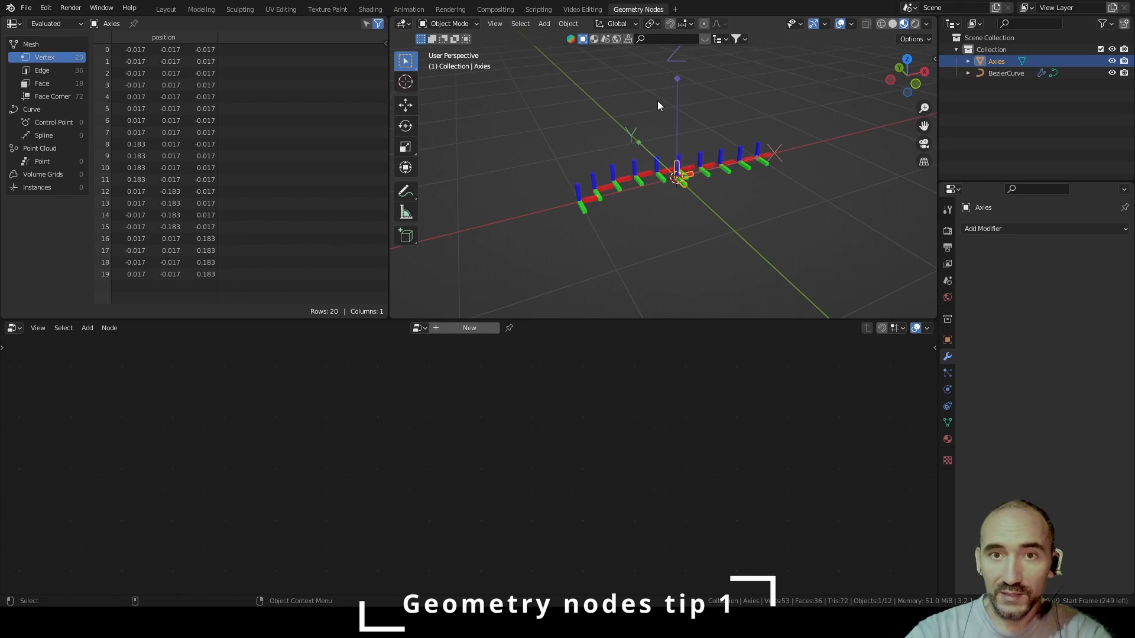
pyautogui.press('g')
pyautogui.press('y')
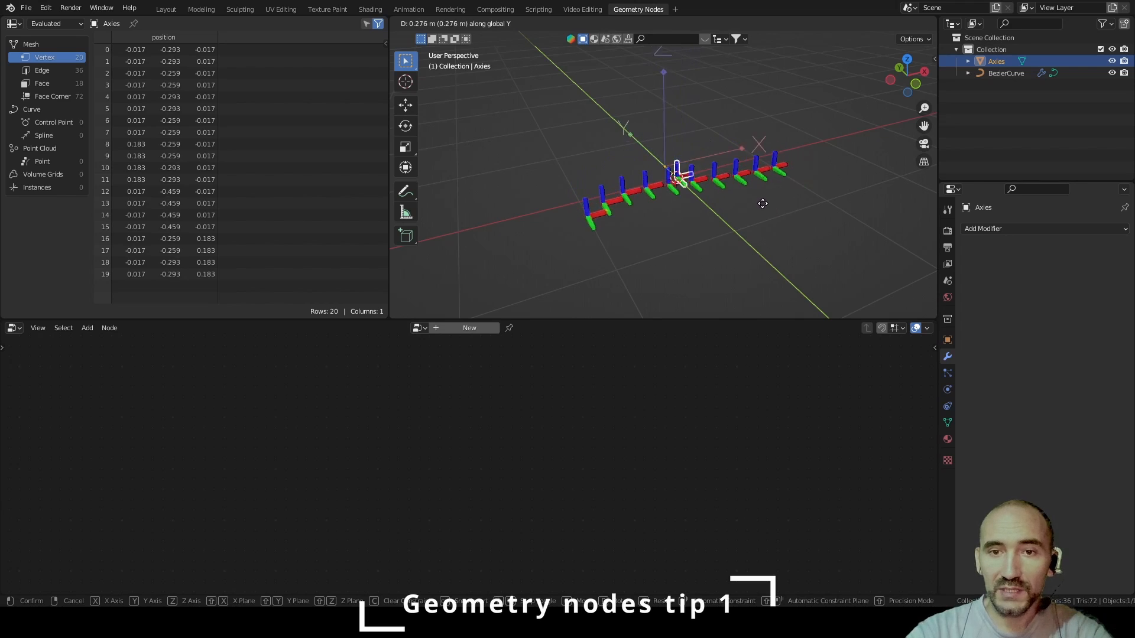
pyautogui.press('Escape')
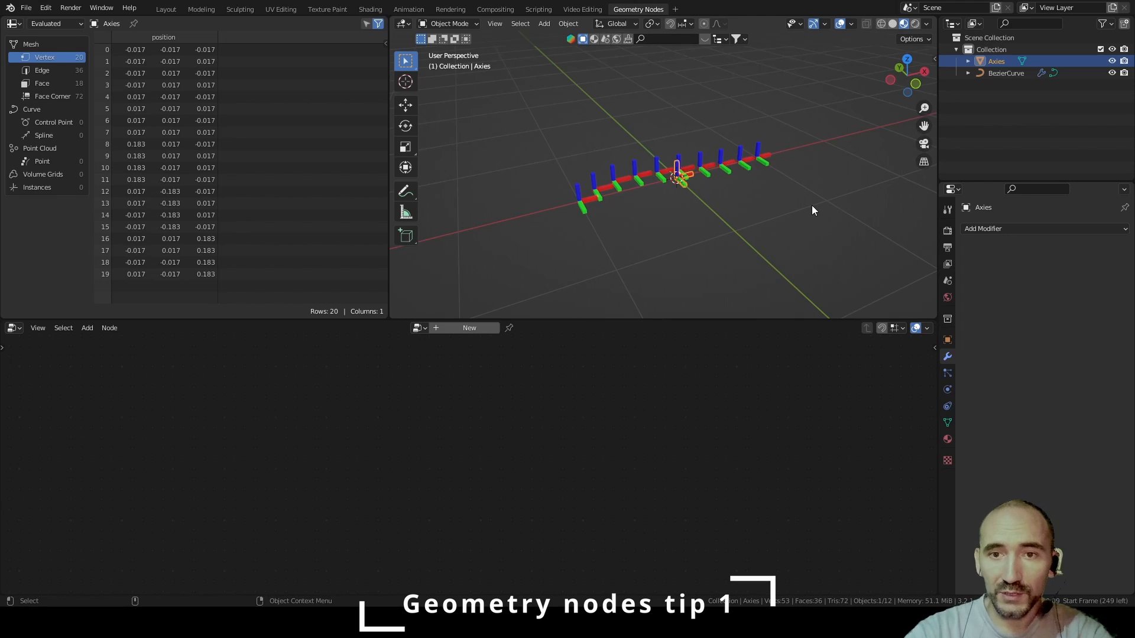
# Select the BezierCurve and set the Instance on Points scale to 0.5 on X, Y and Z
pyautogui.click(734, 203)
pyautogui.click(715, 157)
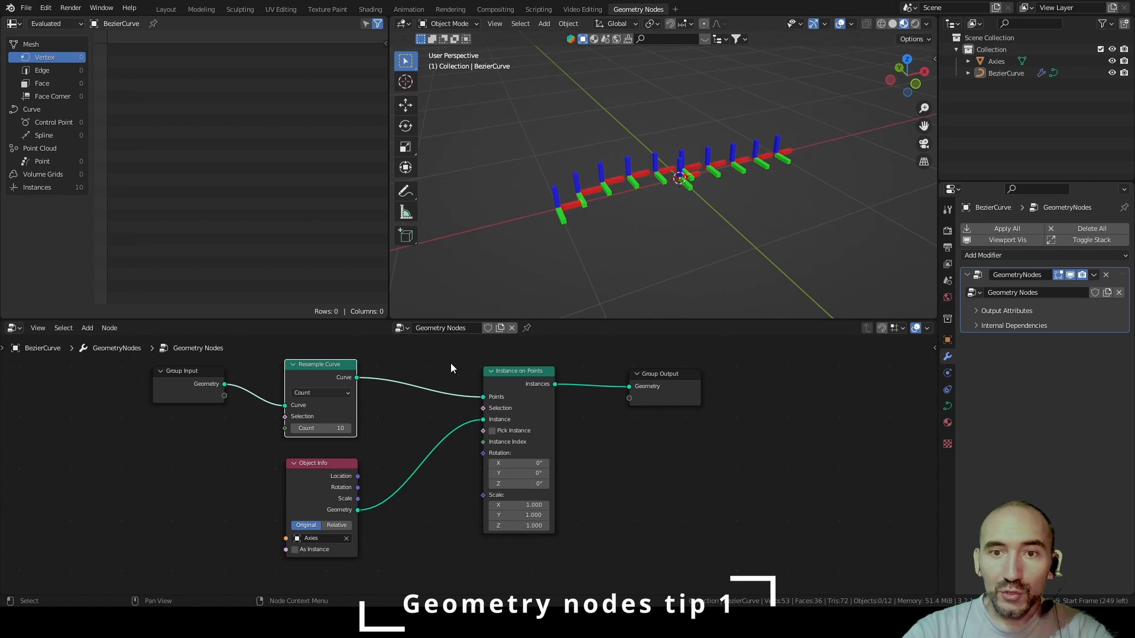
pyautogui.click(705, 166)
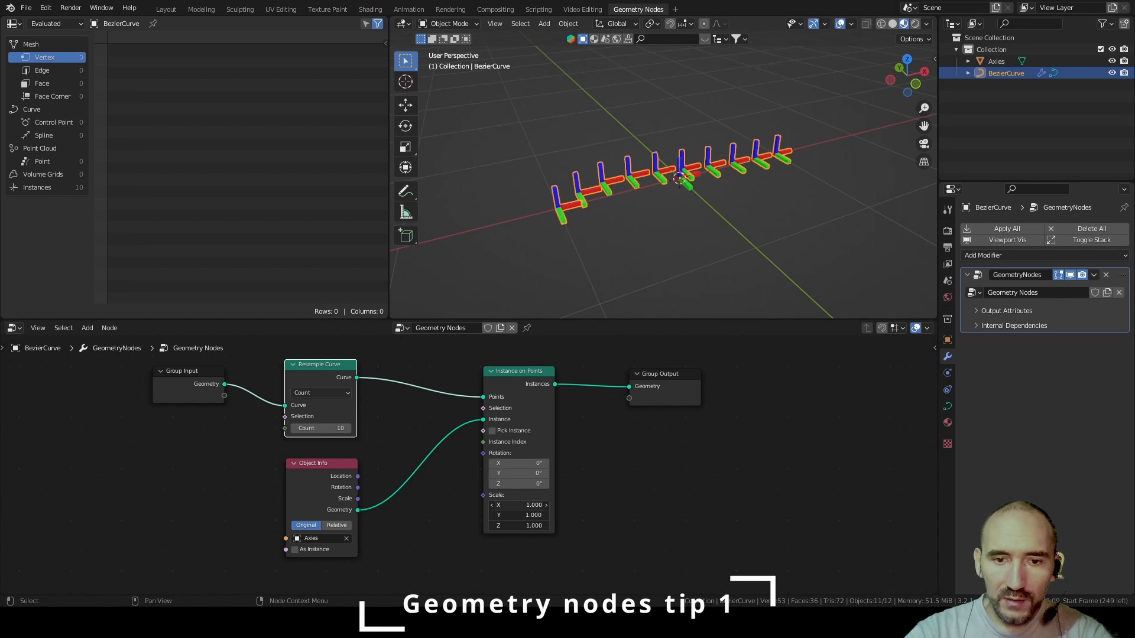
pyautogui.moveTo(519, 525); pyautogui.dragTo(499, 526)
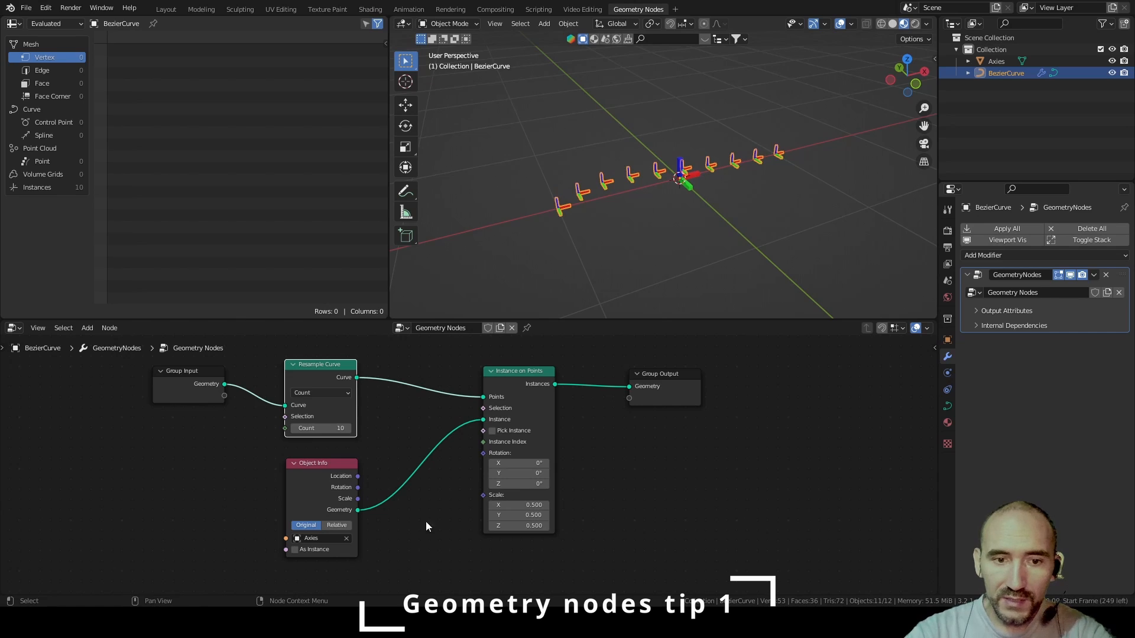
# Set the Resample Curve count to 20
pyautogui.click(380, 532)
pyautogui.moveTo(308, 428)
pyautogui.mouseDown()
pyautogui.moveTo(349, 428)
pyautogui.moveTo(307, 430)
pyautogui.mouseUp()
pyautogui.scroll(2, 667, 186)
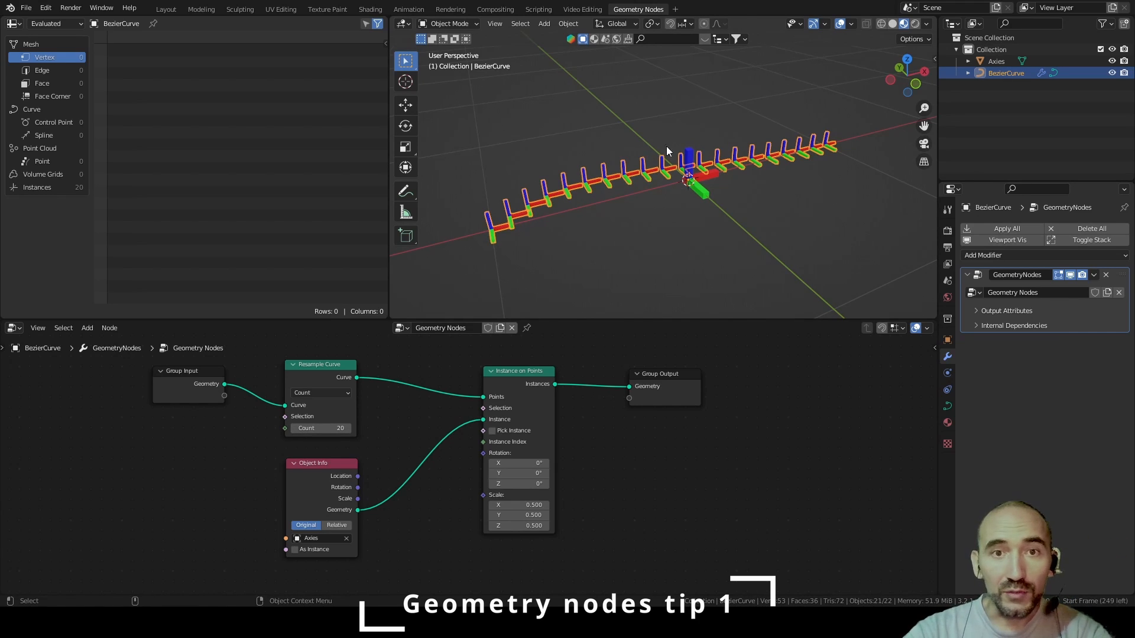
# Spread the nodes apart and insert a Set Curve Tilt node between Resample Curve and Instance on Points
pyautogui.scroll(-2, 378, 467)
pyautogui.moveTo(378, 466); pyautogui.dragTo(683, 437)
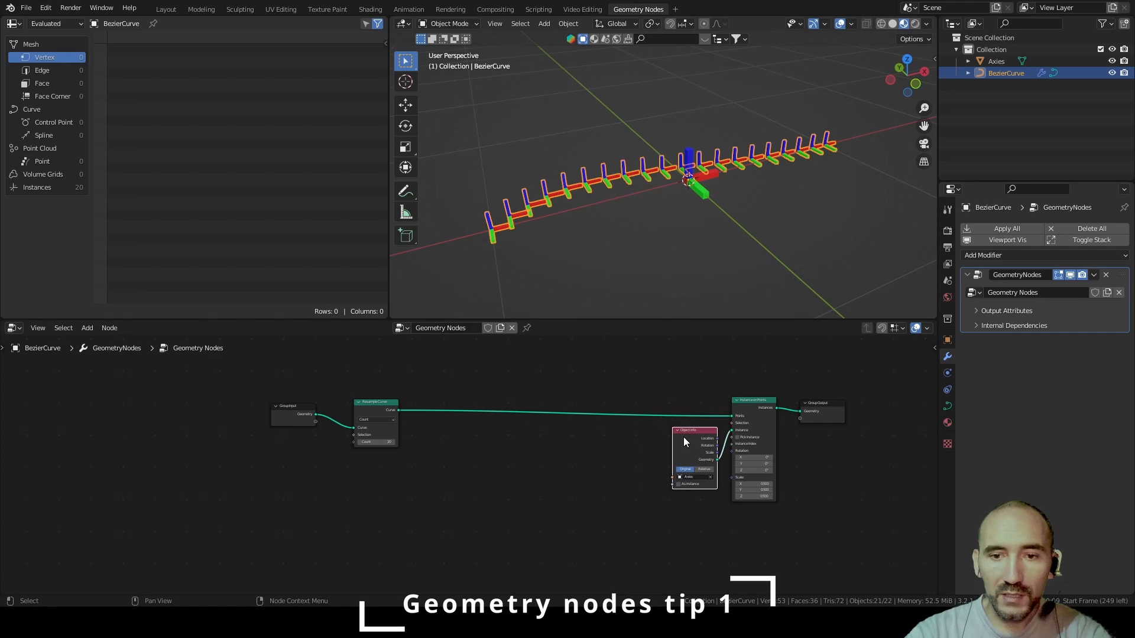
pyautogui.press('F3')
pyautogui.write('set ti')
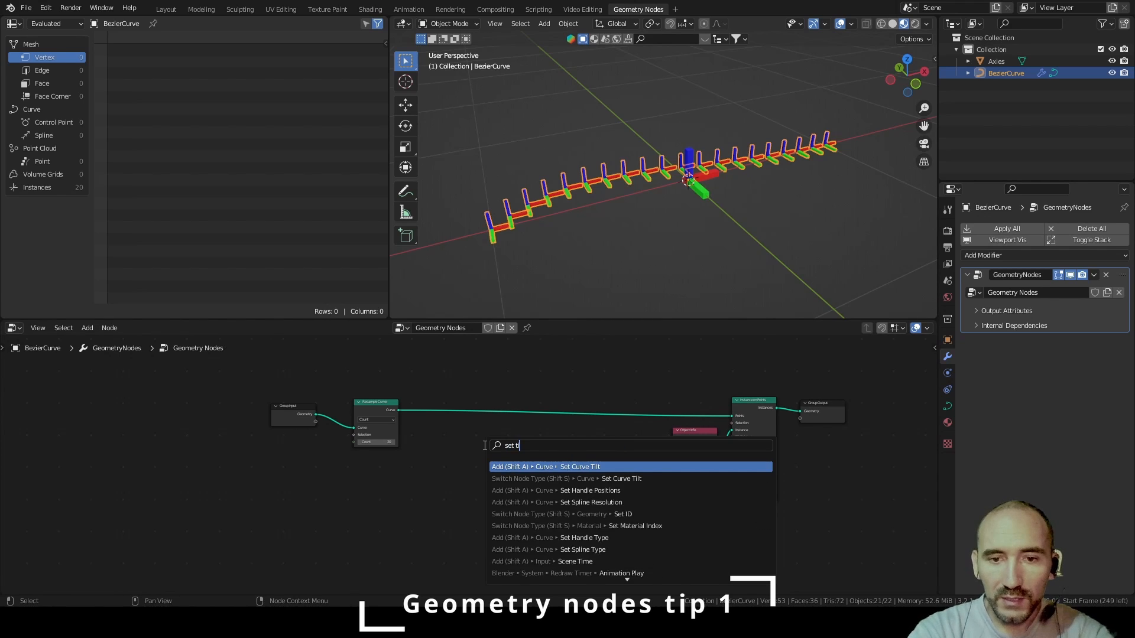
pyautogui.press('Return')
pyautogui.click(509, 400)
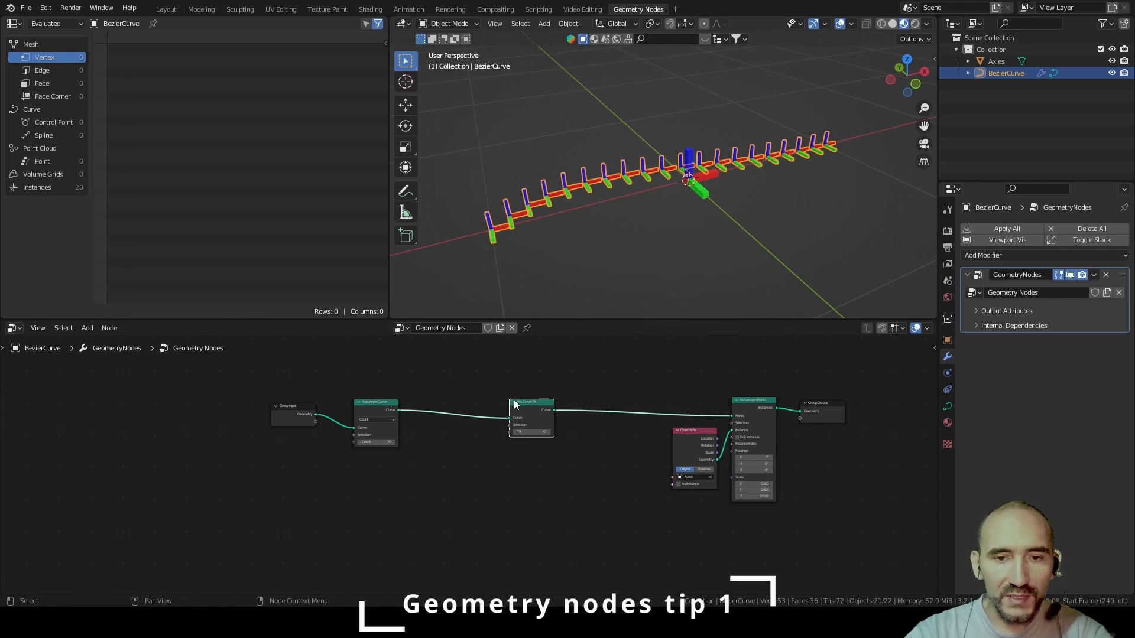
pyautogui.scroll(2, 449, 406)
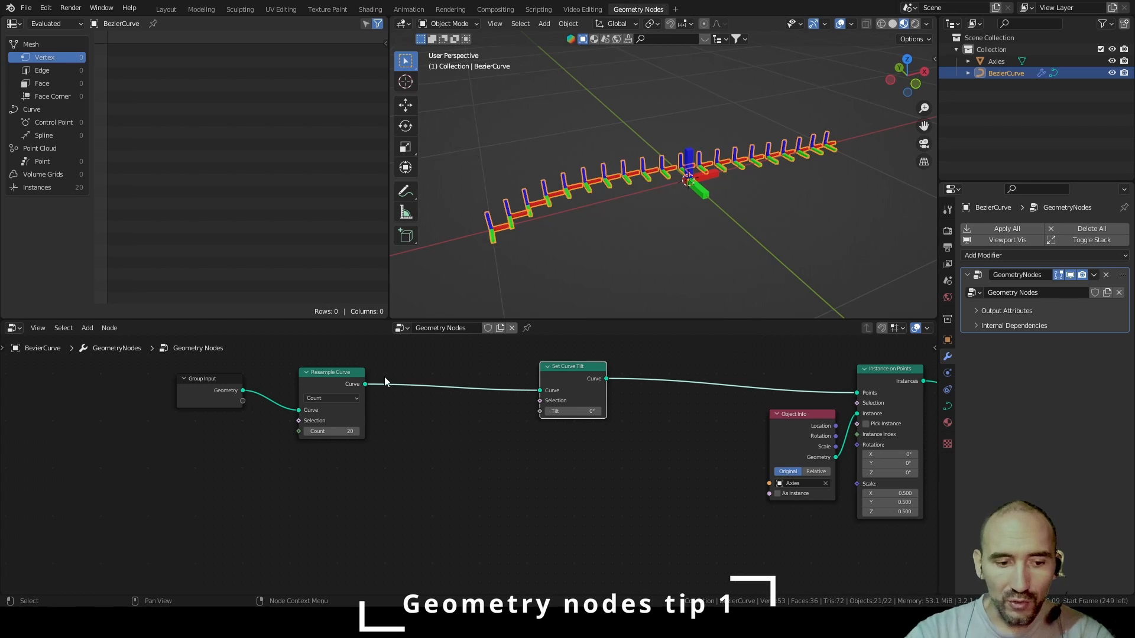
# Inspect Set Curve Tilt's control point data through a Viewer node, trying a tilt of 5° and resetting it to 0°
pyautogui.keyDown('ctrl'); pyautogui.keyDown('shift'); pyautogui.click(555, 374); pyautogui.keyUp('shift'); pyautogui.keyUp('ctrl')
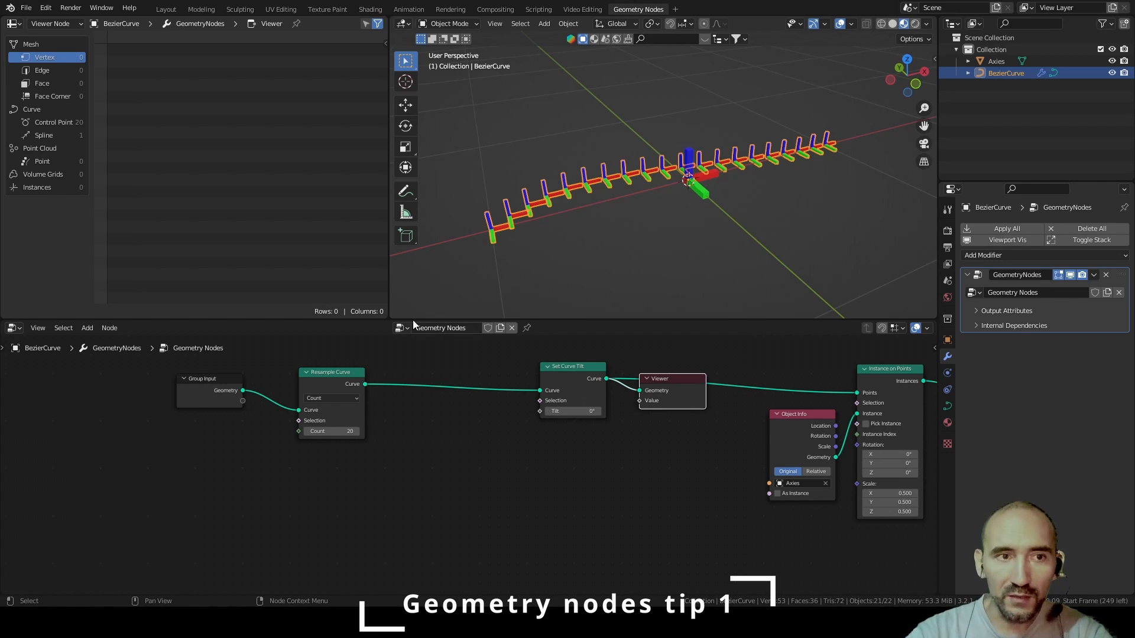
pyautogui.click(48, 122)
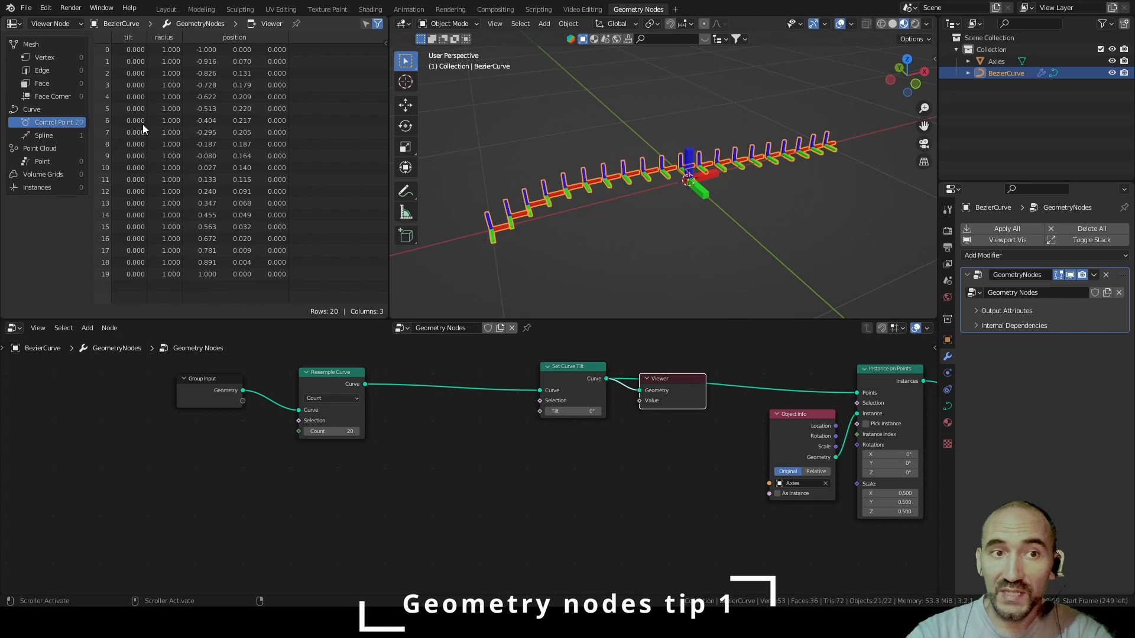
pyautogui.moveTo(571, 410); pyautogui.dragTo(580, 410)
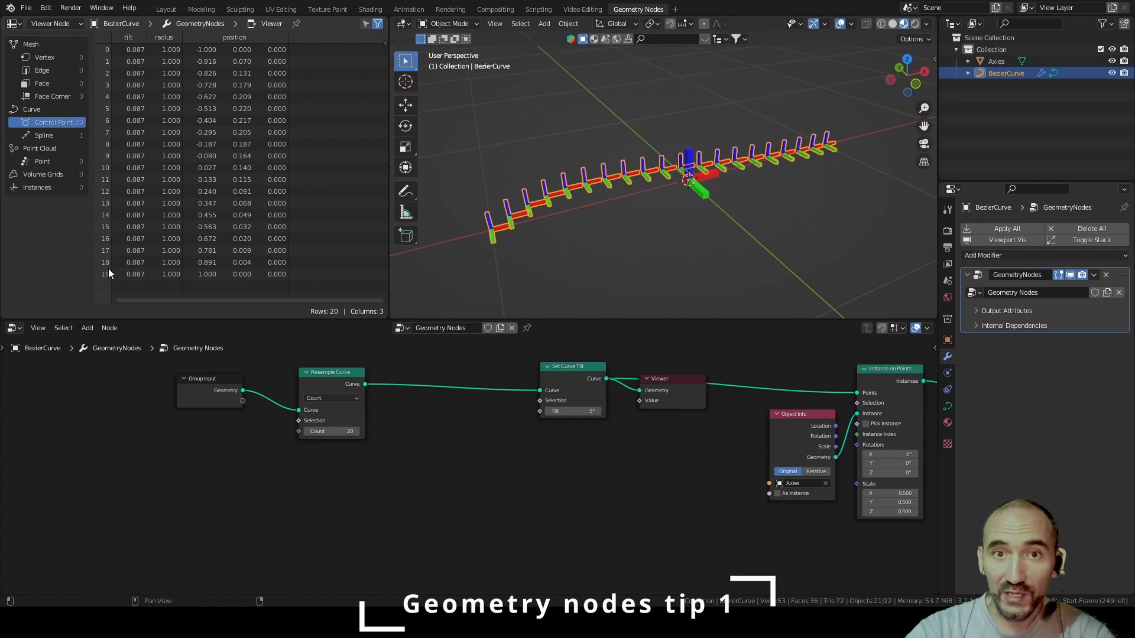
pyautogui.press('BackSpace')
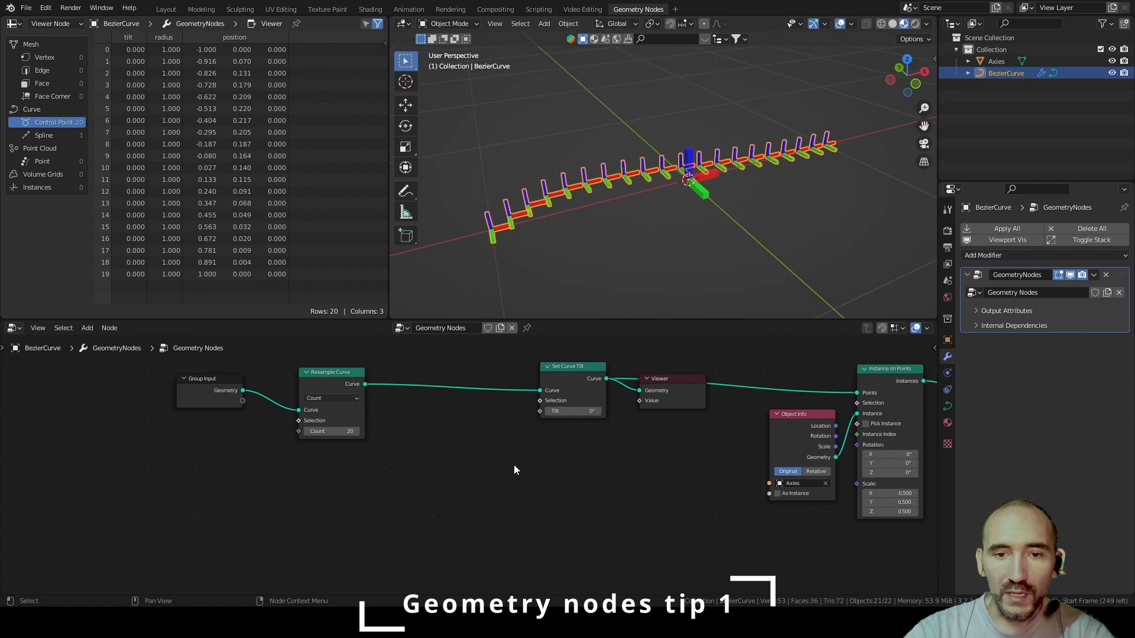
# Add an Index node below the link between Resample Curve and Set Curve Tilt
pyautogui.moveTo(513, 465); pyautogui.dragTo(460, 456, button='middle')
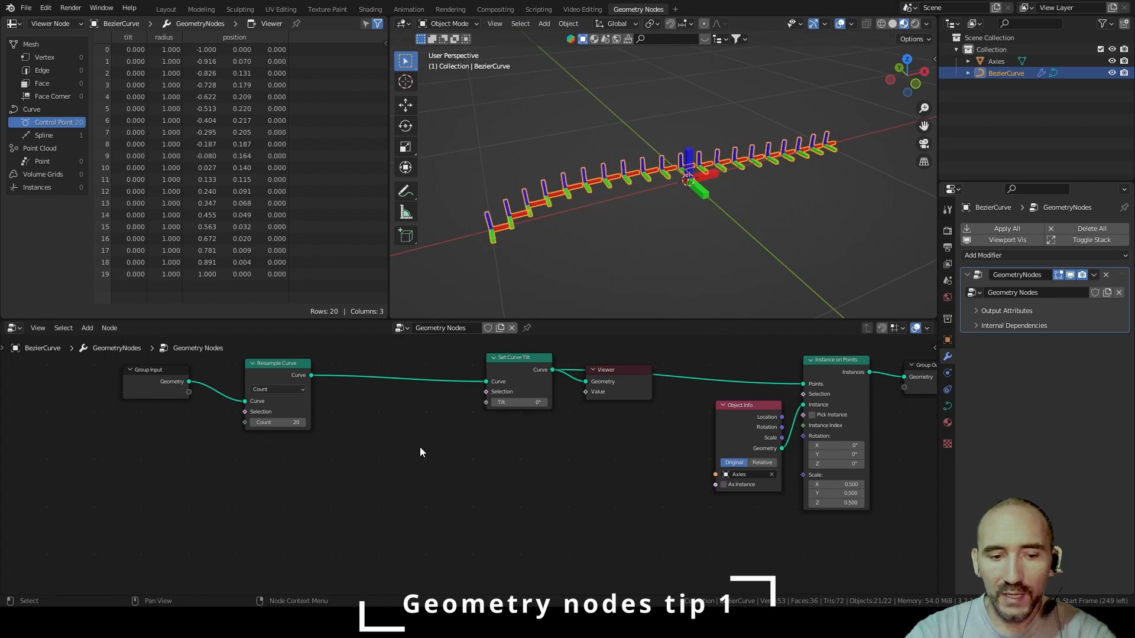
pyautogui.press('F3')
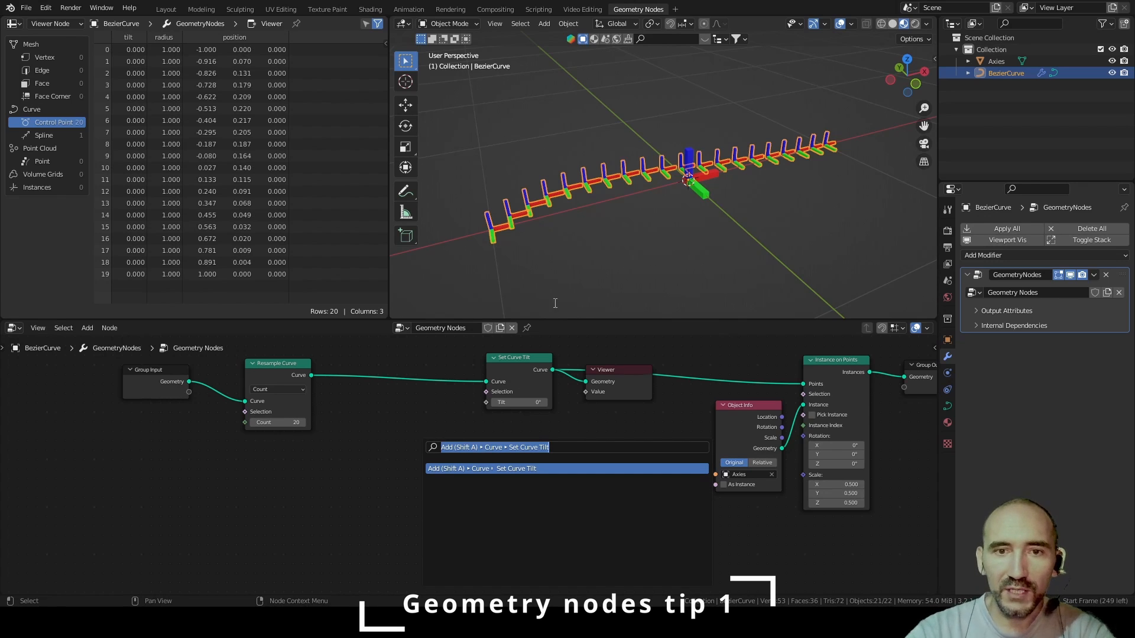
pyautogui.write('ind')
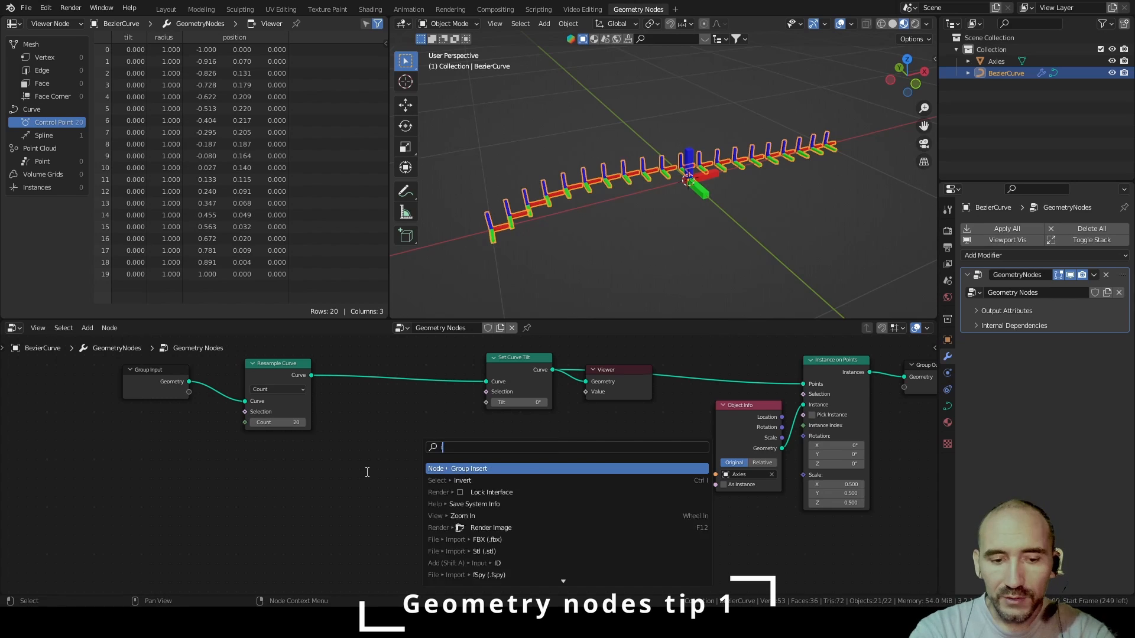
pyautogui.press('Return')
pyautogui.click(343, 435)
# Add a Math node set to Multiply beside the Index node and connect Index to its first Value input
pyautogui.press('F3')
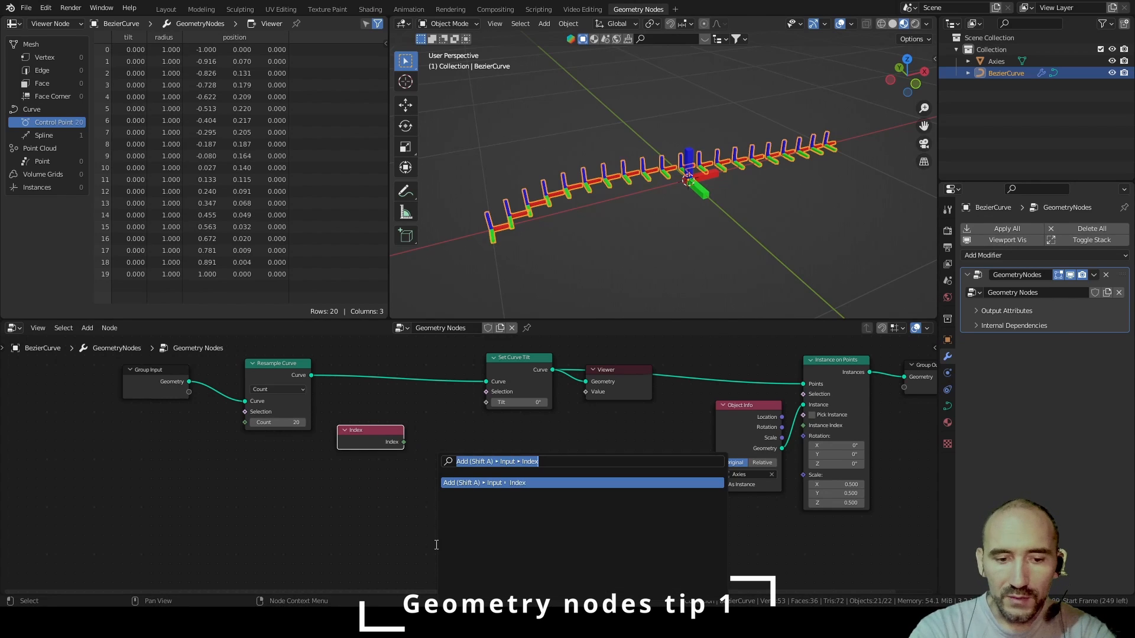
pyautogui.write('math')
pyautogui.press('Return')
pyautogui.click(454, 455)
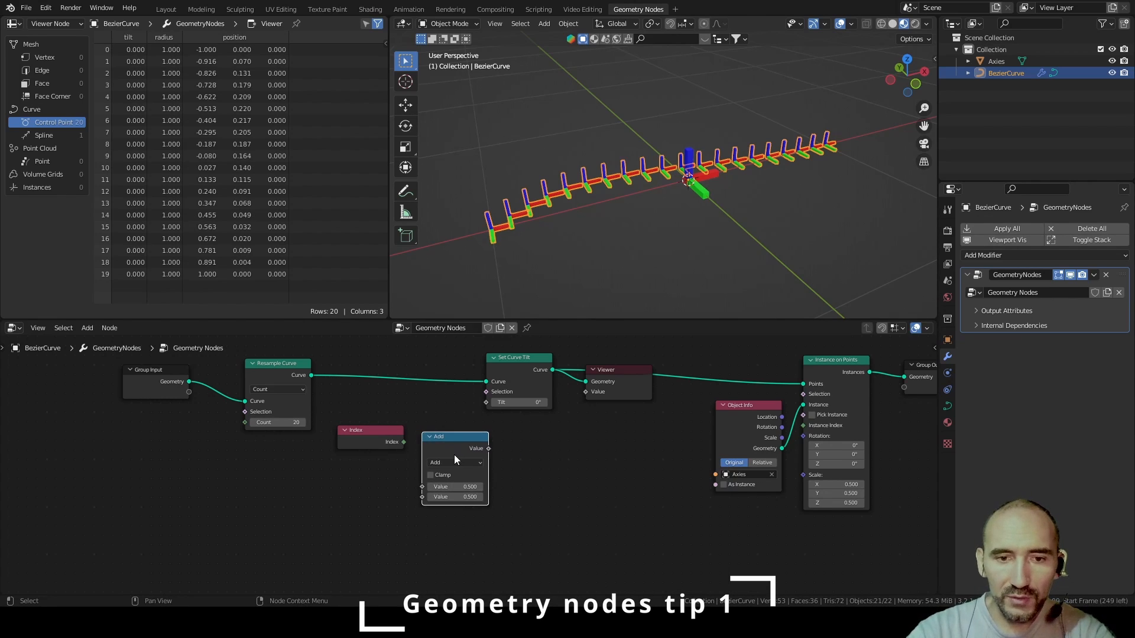
pyautogui.click(455, 462)
pyautogui.click(464, 364)
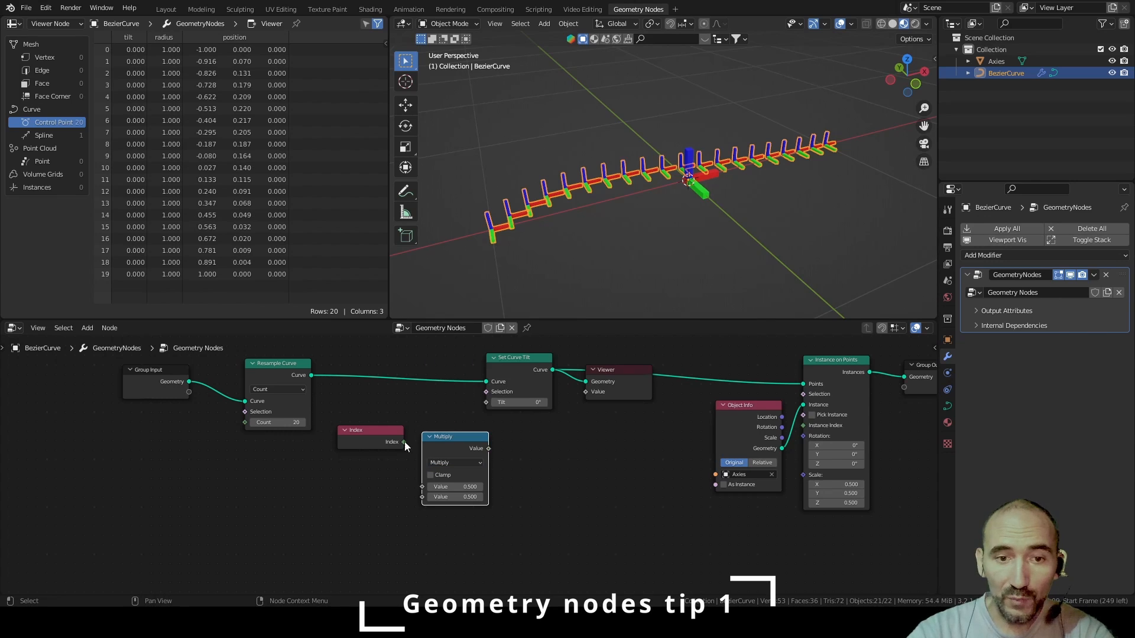
pyautogui.moveTo(405, 442); pyautogui.dragTo(422, 486)
pyautogui.moveTo(460, 447); pyautogui.dragTo(452, 423)
pyautogui.moveTo(378, 431); pyautogui.dragTo(373, 421)
pyautogui.click(371, 479)
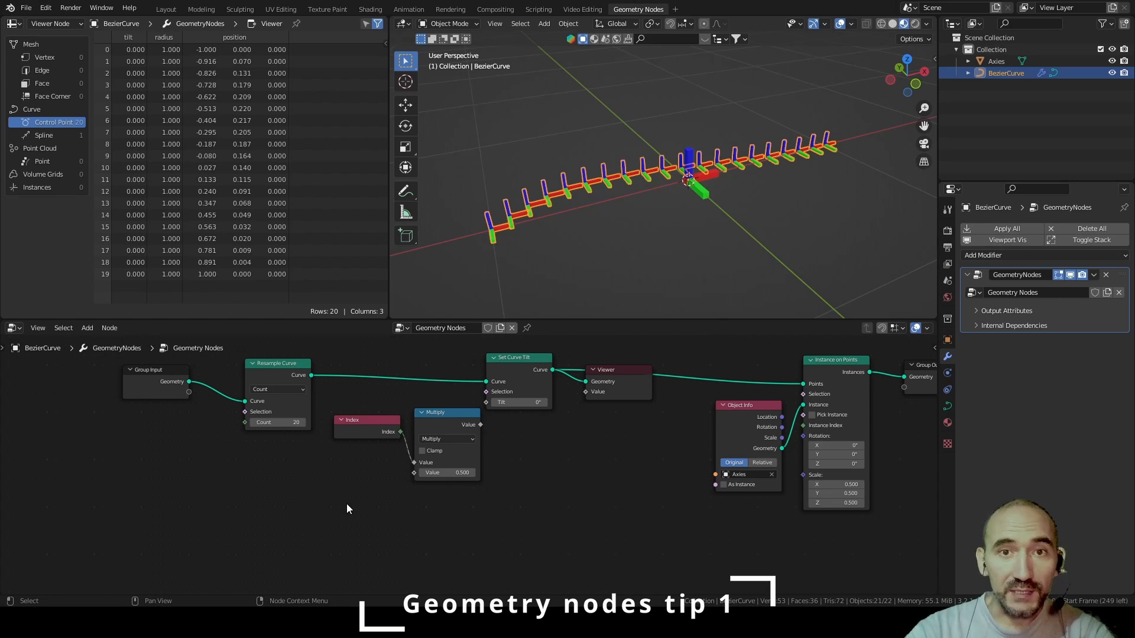
# Add a Map Range node below the Index node and set its To Max to 2*pi
pyautogui.press('F3')
pyautogui.write('map')
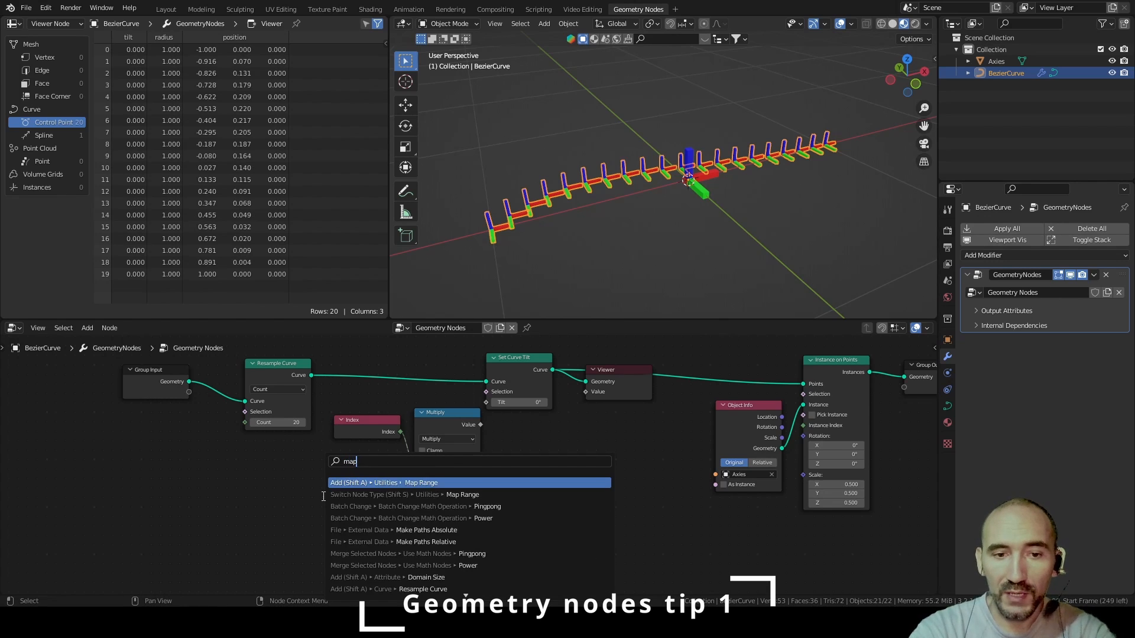
pyautogui.press('Return')
pyautogui.click(361, 519)
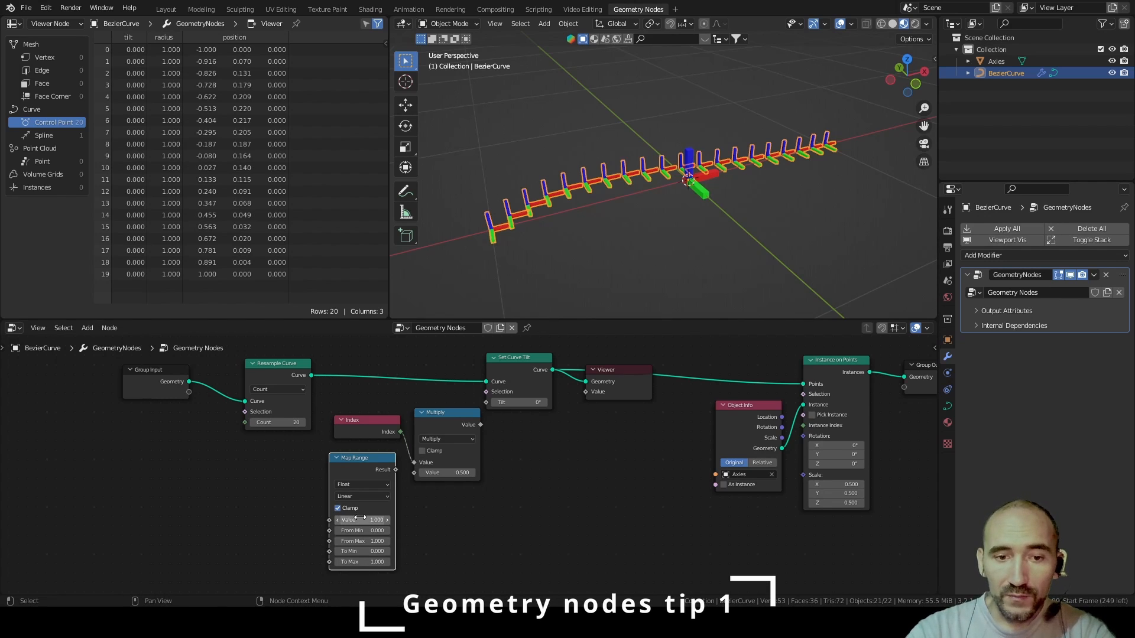
pyautogui.click(349, 560)
pyautogui.write('2')
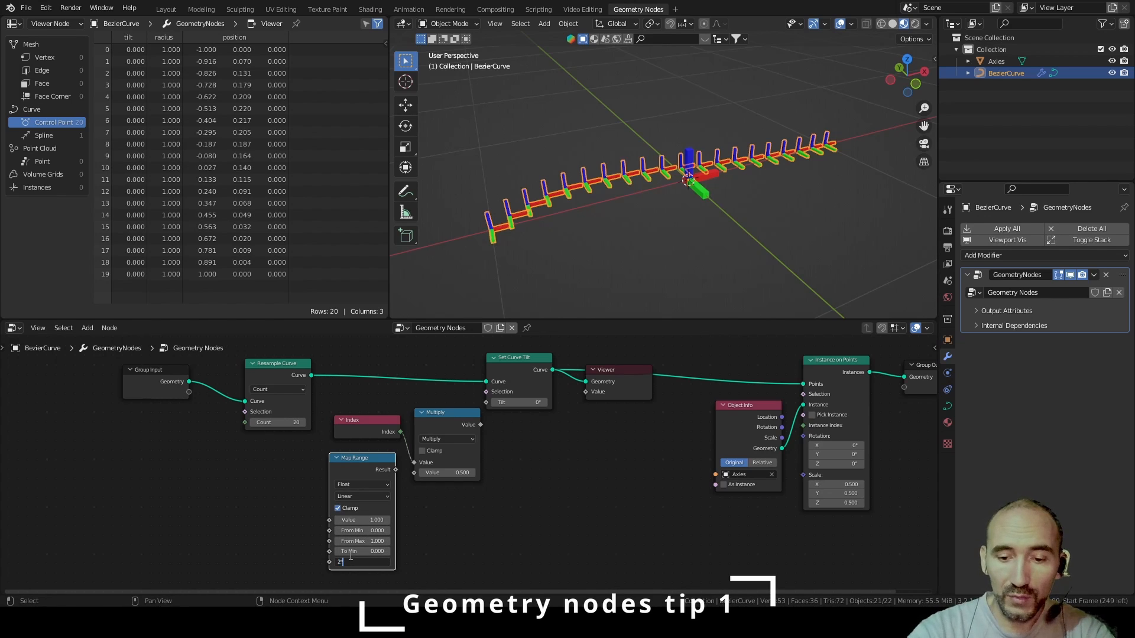
pyautogui.write('*pi')
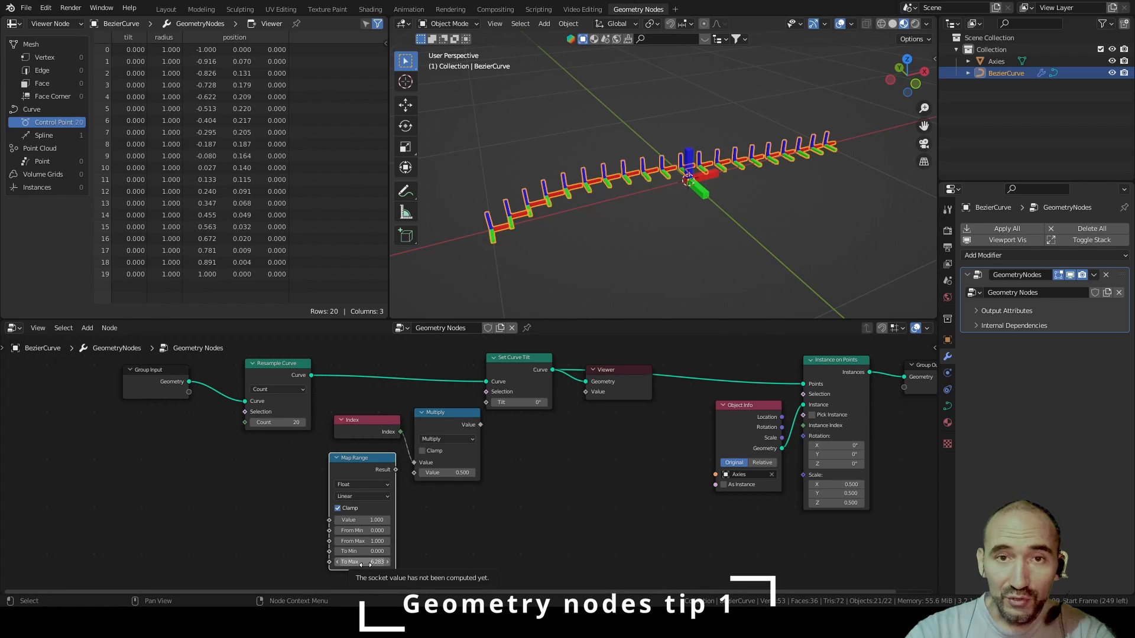
pyautogui.press('Return')
# Add a Value node set to 360 and place it well to the left of the Map Range node
pyautogui.press('F3')
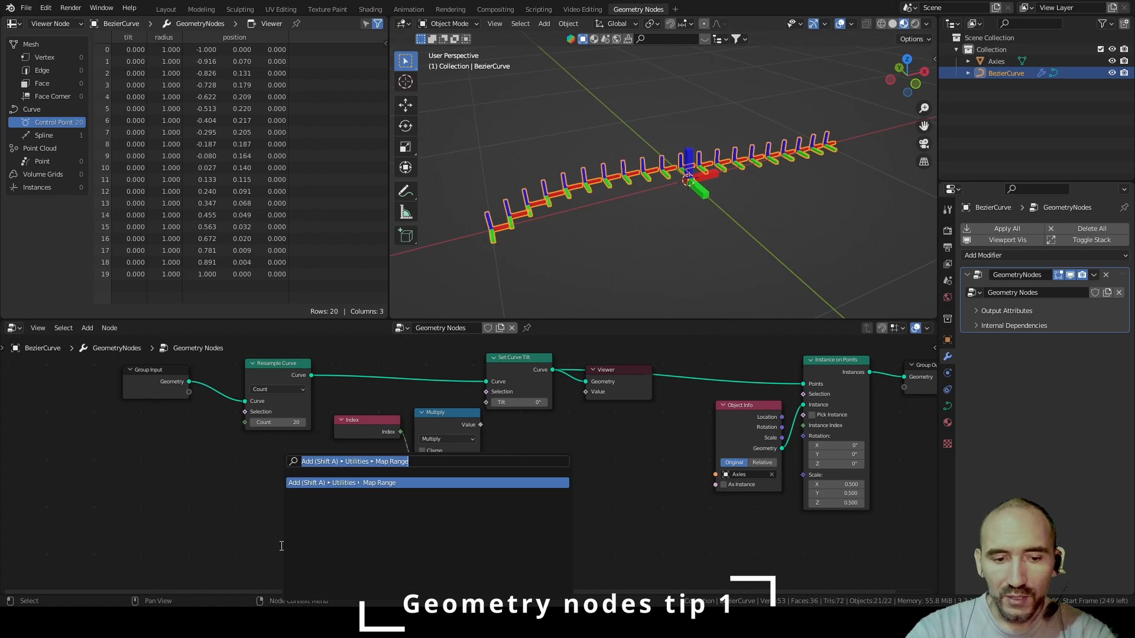
pyautogui.write('value')
pyautogui.press('Return')
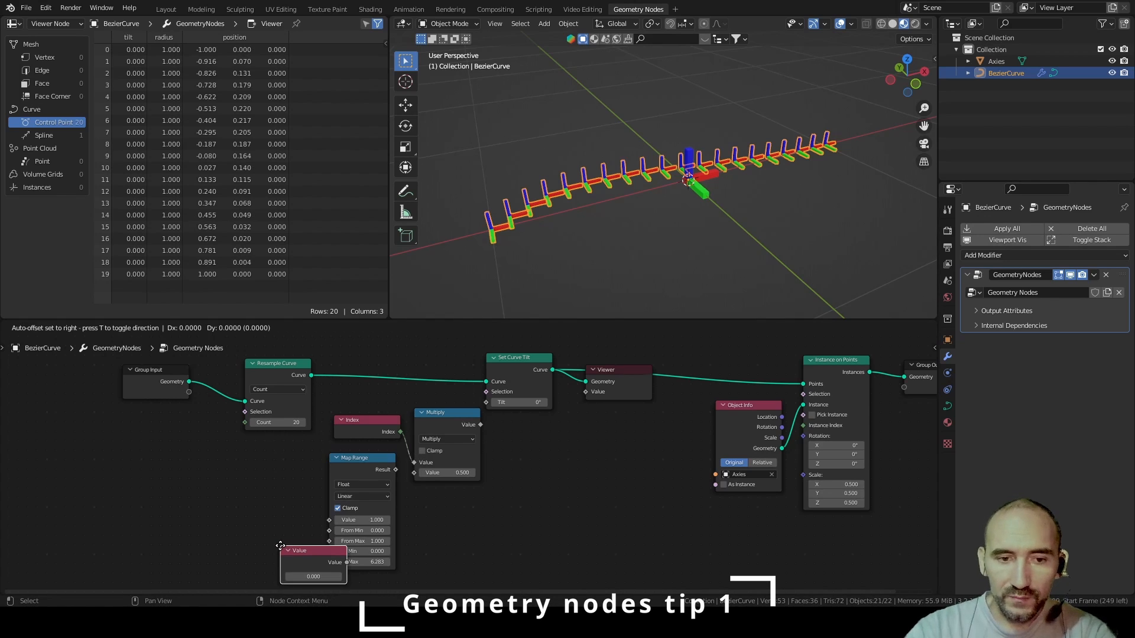
pyautogui.click(209, 527)
pyautogui.click(240, 556)
pyautogui.write('360')
pyautogui.press('Return')
pyautogui.moveTo(244, 546); pyautogui.dragTo(146, 552)
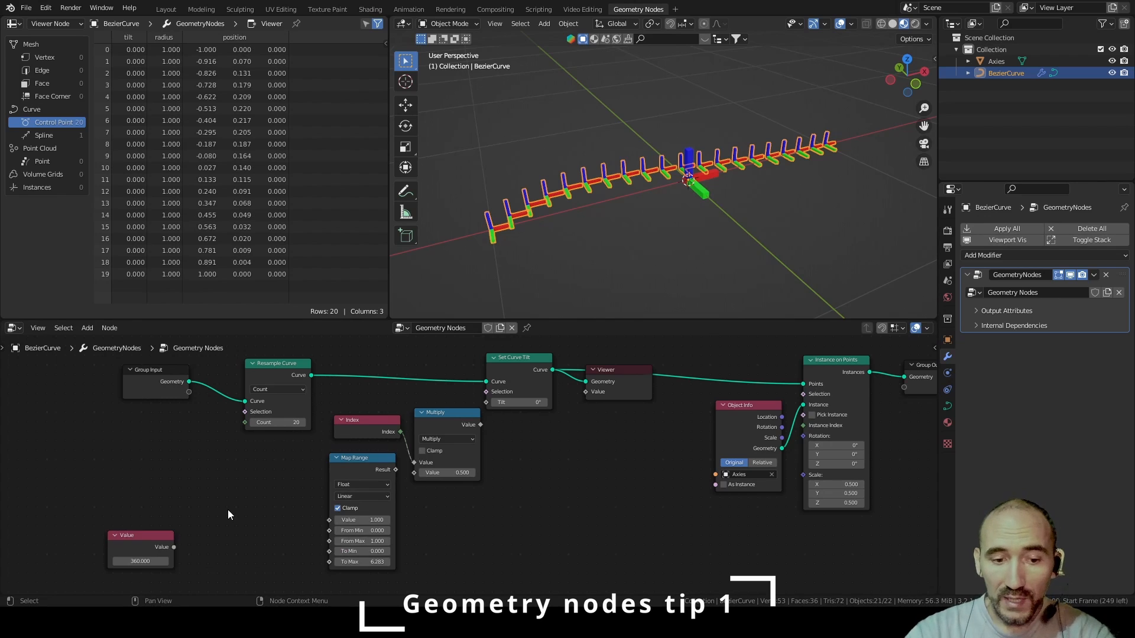
# Add a Math node set to To Radians between the 360 Value node and the Map Range node
pyautogui.press('F3')
pyautogui.write('math')
pyautogui.press('Return')
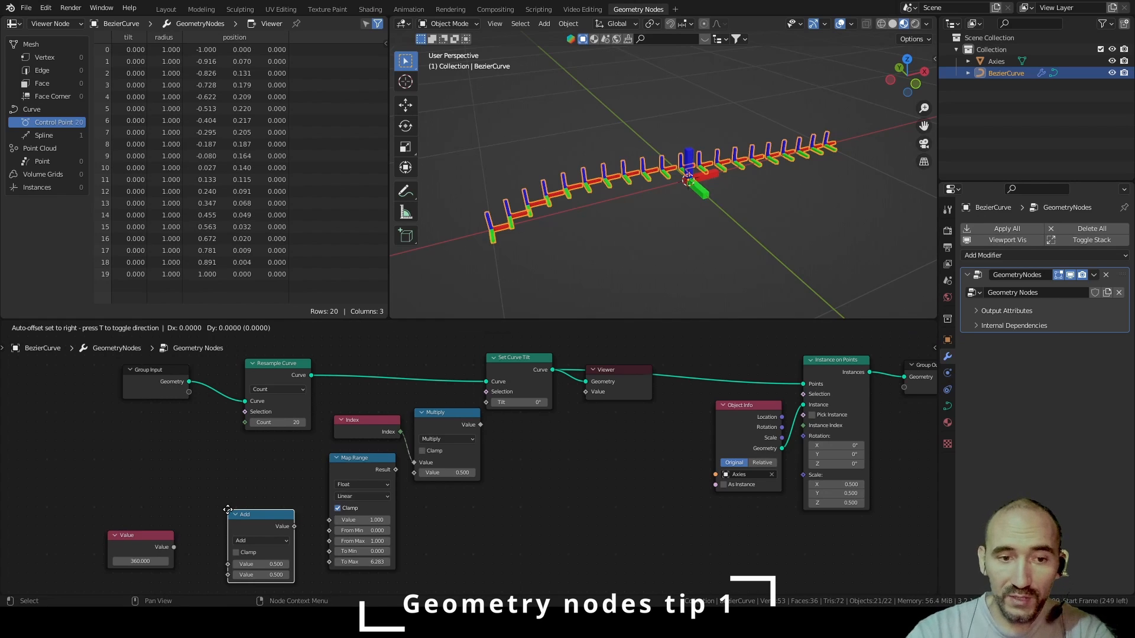
pyautogui.click(231, 520)
pyautogui.click(232, 543)
pyautogui.click(494, 422)
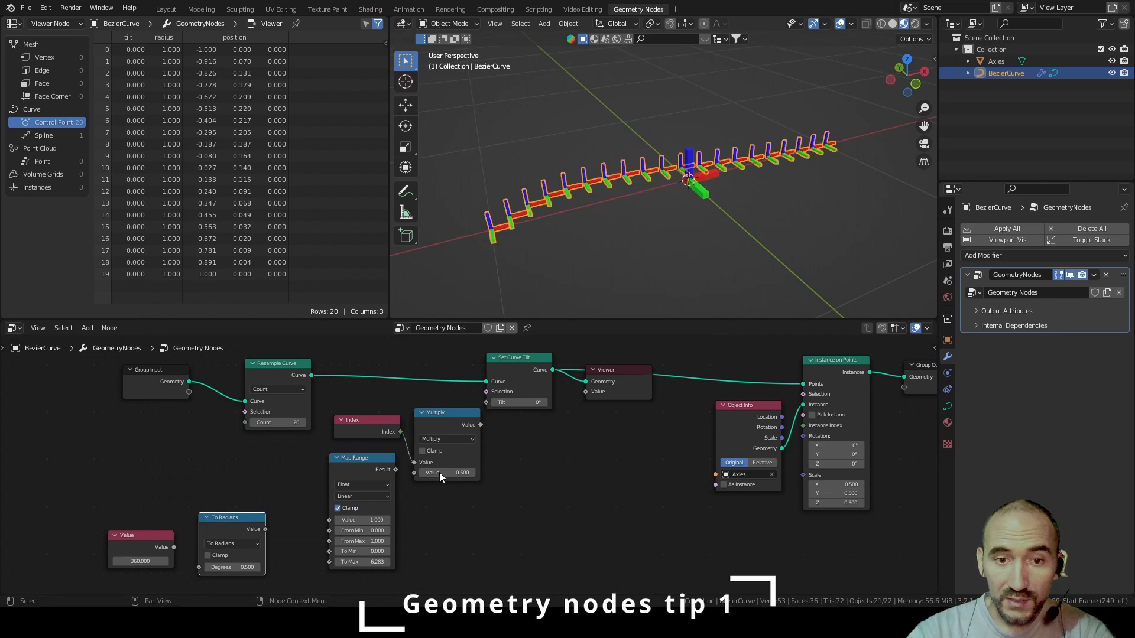
# Connect the 360 Value to To Radians' Degrees and its output to Map Range's To Max, with both nodes grouped beside Map Range
pyautogui.moveTo(174, 547)
pyautogui.mouseDown()
pyautogui.moveTo(200, 567)
pyautogui.moveTo(177, 542)
pyautogui.mouseUp()
pyautogui.moveTo(266, 529); pyautogui.dragTo(334, 564)
pyautogui.moveTo(238, 518); pyautogui.dragTo(290, 554)
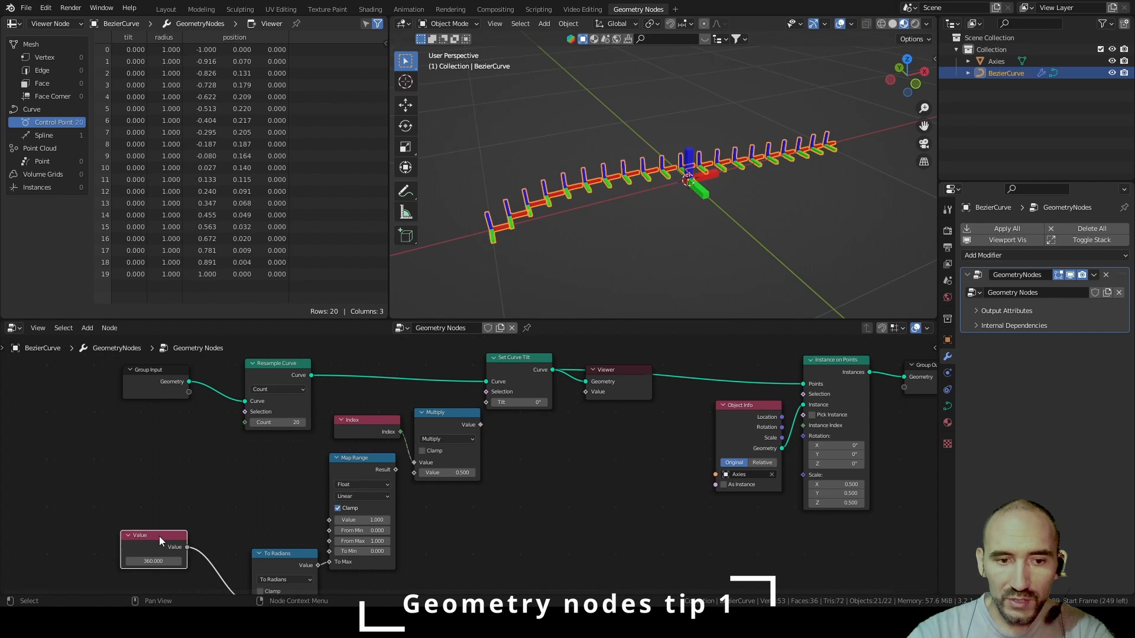
pyautogui.moveTo(158, 537); pyautogui.dragTo(212, 553)
# Connect Map Range's Result to Multiply's second Value and Multiply to Set Curve Tilt's Tilt, with Map Range's Clamp turned off
pyautogui.click(445, 518)
pyautogui.click(338, 508)
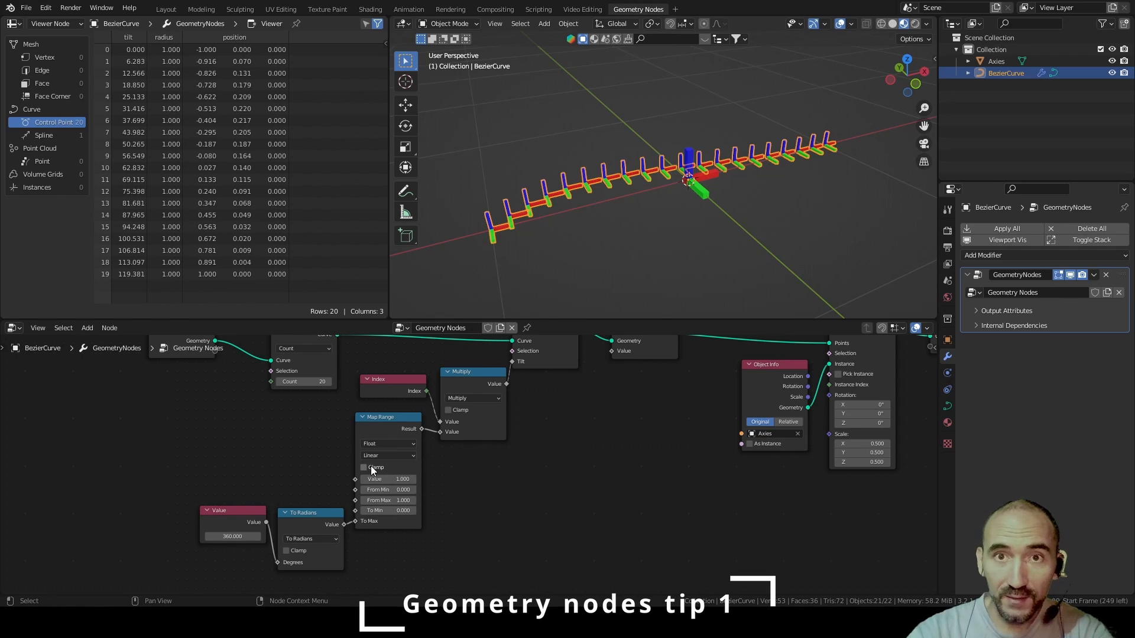
pyautogui.moveTo(376, 520)
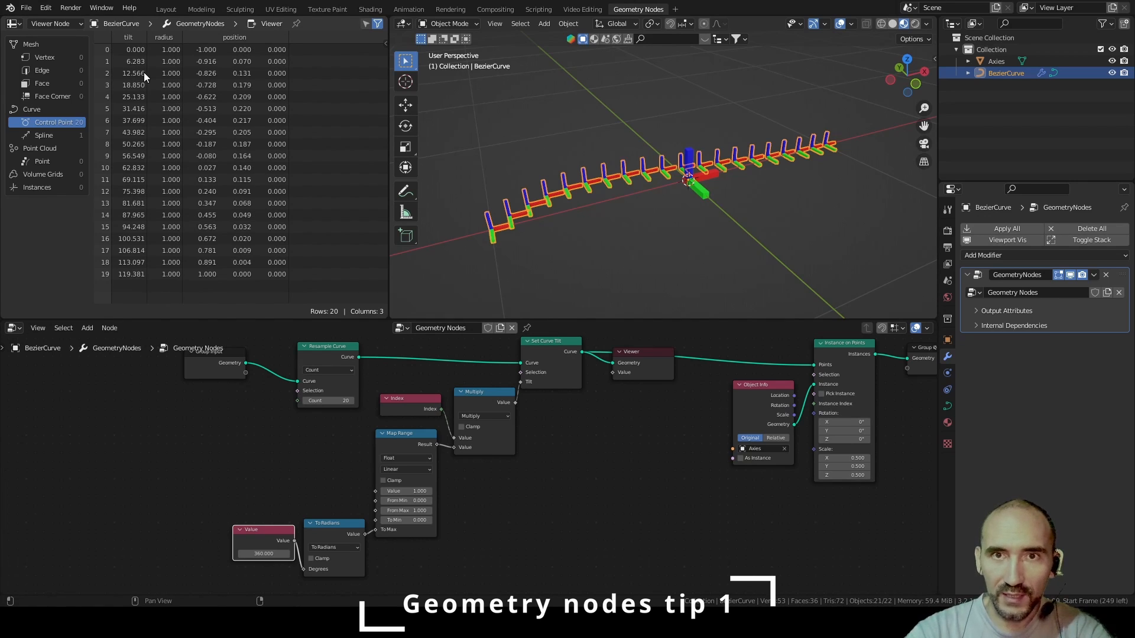
# Set the Resample Curve node's Count to 21
pyautogui.moveTo(317, 400)
pyautogui.mouseDown()
pyautogui.moveTo(345, 400)
pyautogui.moveTo(288, 400)
pyautogui.moveTo(354, 400)
pyautogui.moveTo(324, 400)
pyautogui.mouseUp()
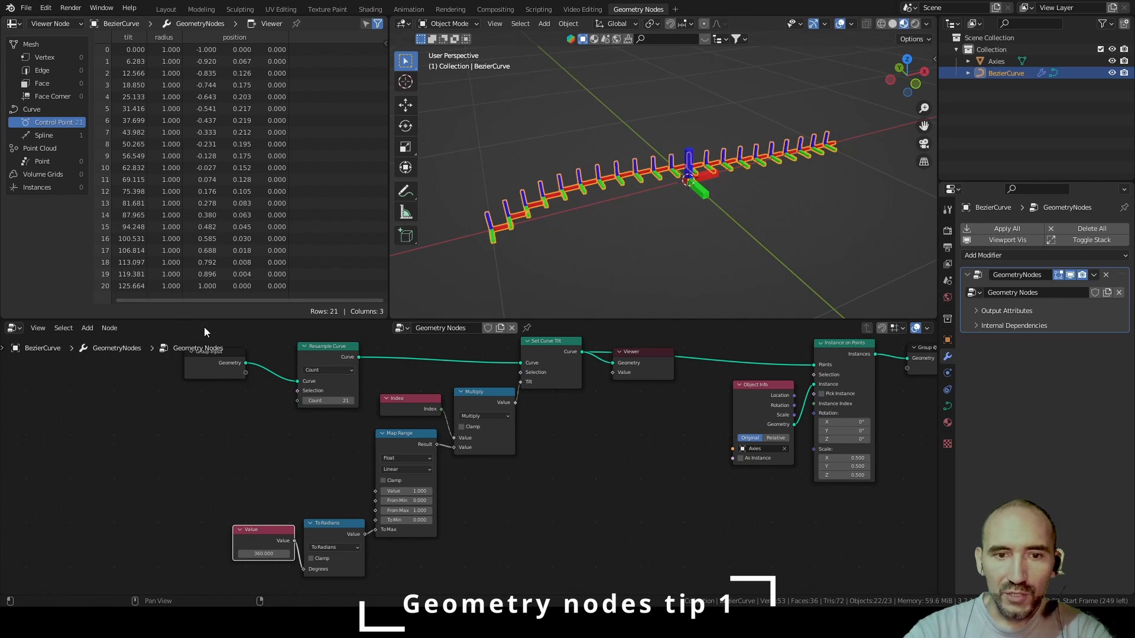
pyautogui.click(402, 408)
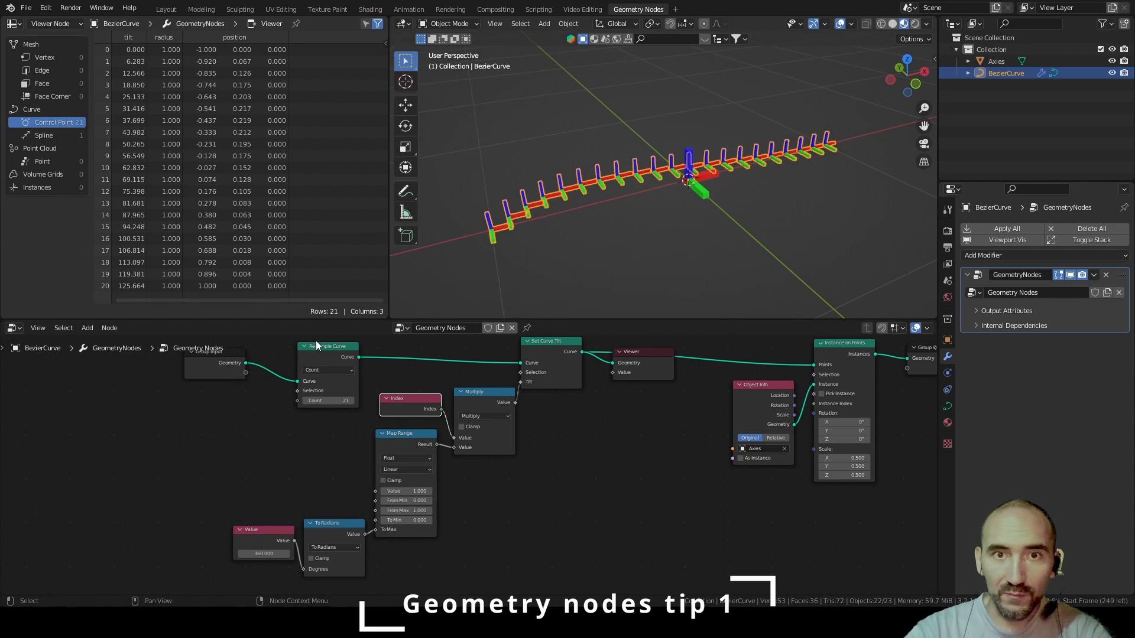
# Add a Value node set to 20 below Group Input and connect it to Resample Curve's Count
pyautogui.click(230, 450)
pyautogui.press('F3')
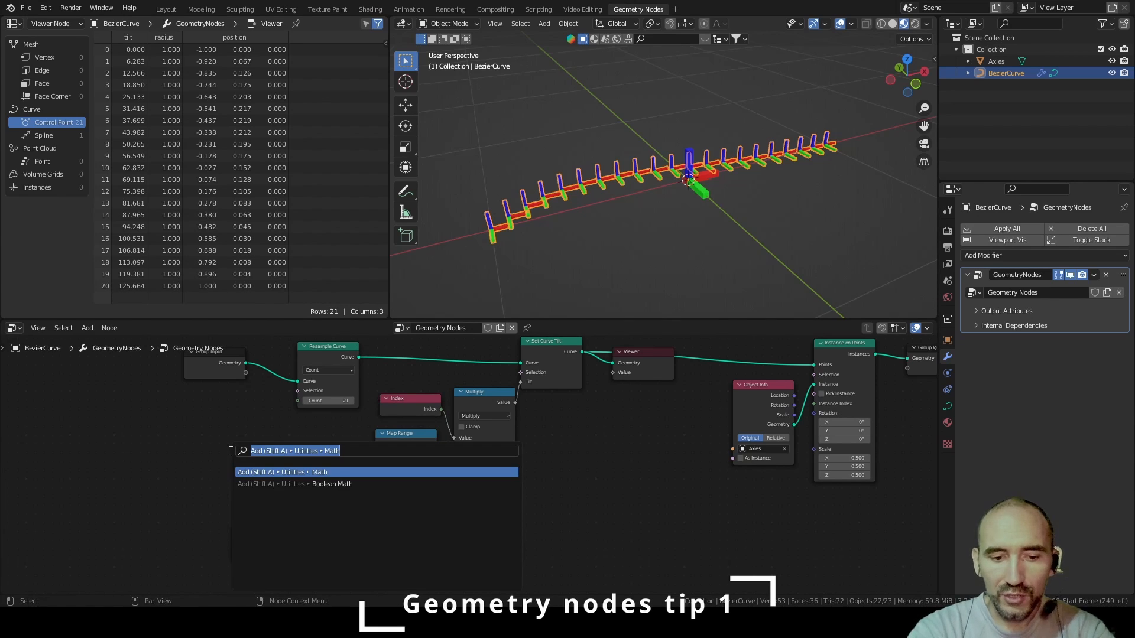
pyautogui.write('value')
pyautogui.press('Return')
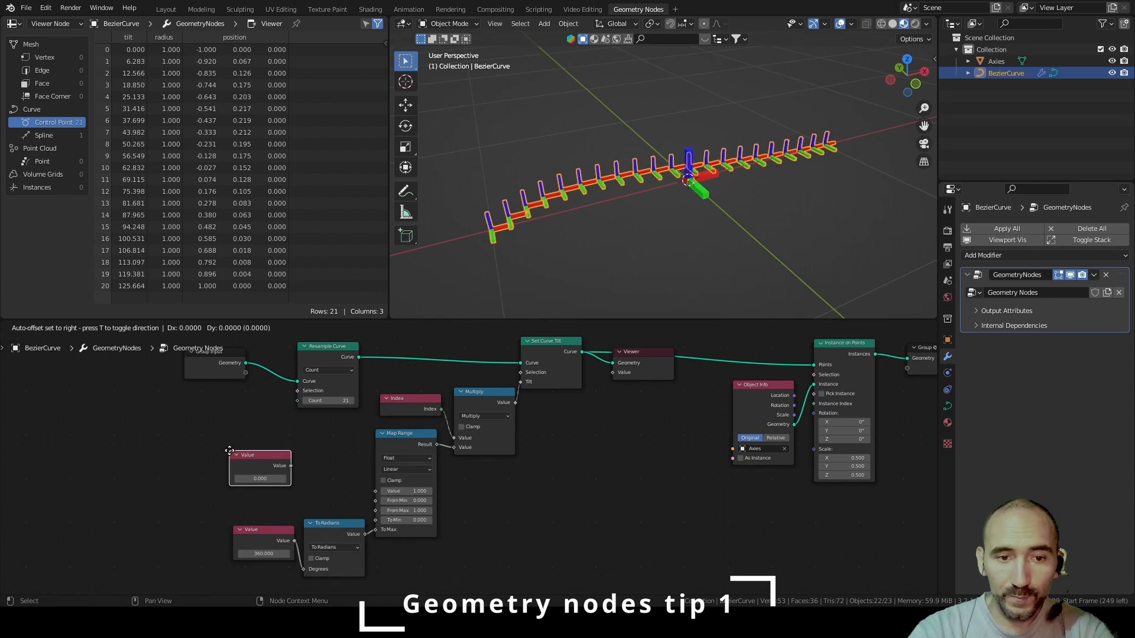
pyautogui.click(148, 385)
pyautogui.click(178, 412)
pyautogui.write('20')
pyautogui.press('Return')
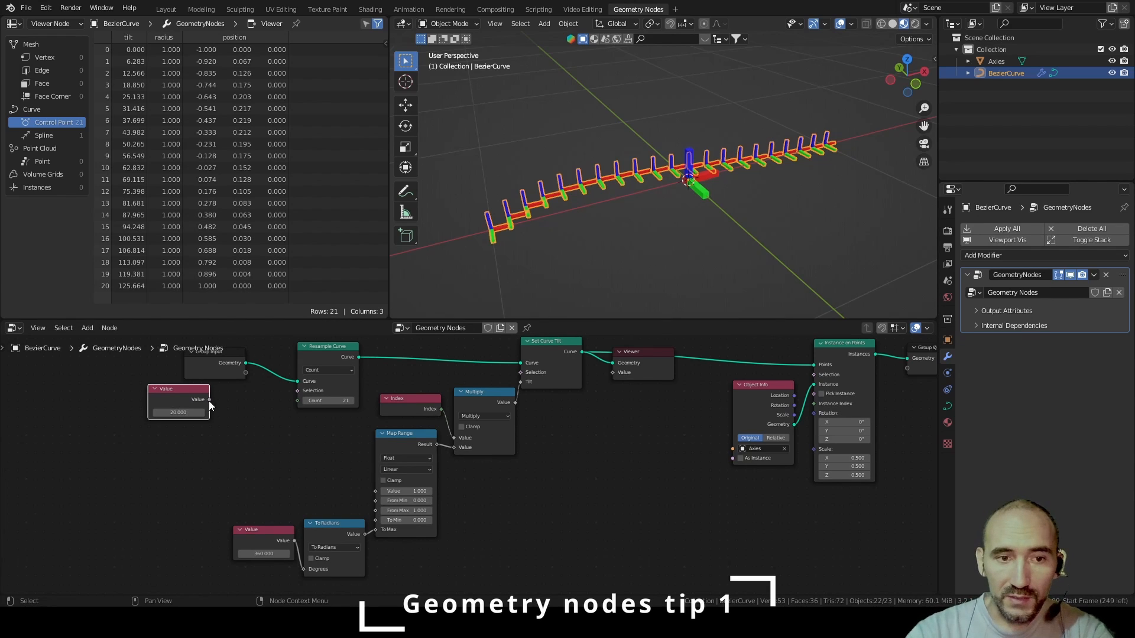
pyautogui.moveTo(208, 401); pyautogui.dragTo(297, 400)
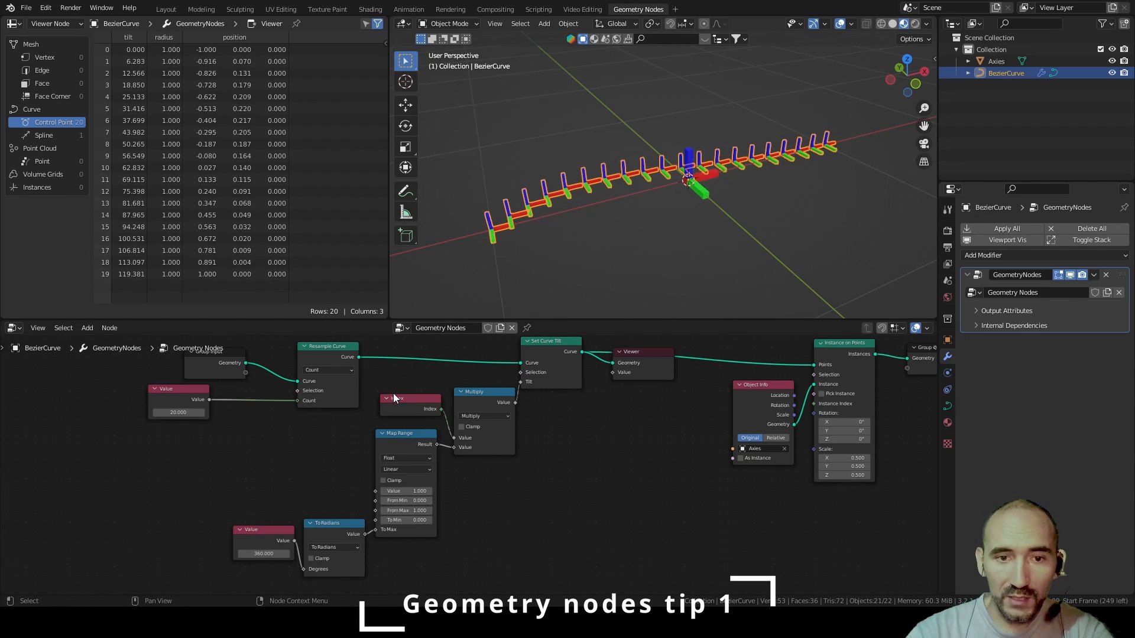
# Move the Index node beneath Resample Curve, and shift the Map Range, To Radians and 360 Value nodes lower to make room
pyautogui.moveTo(415, 399); pyautogui.dragTo(405, 389)
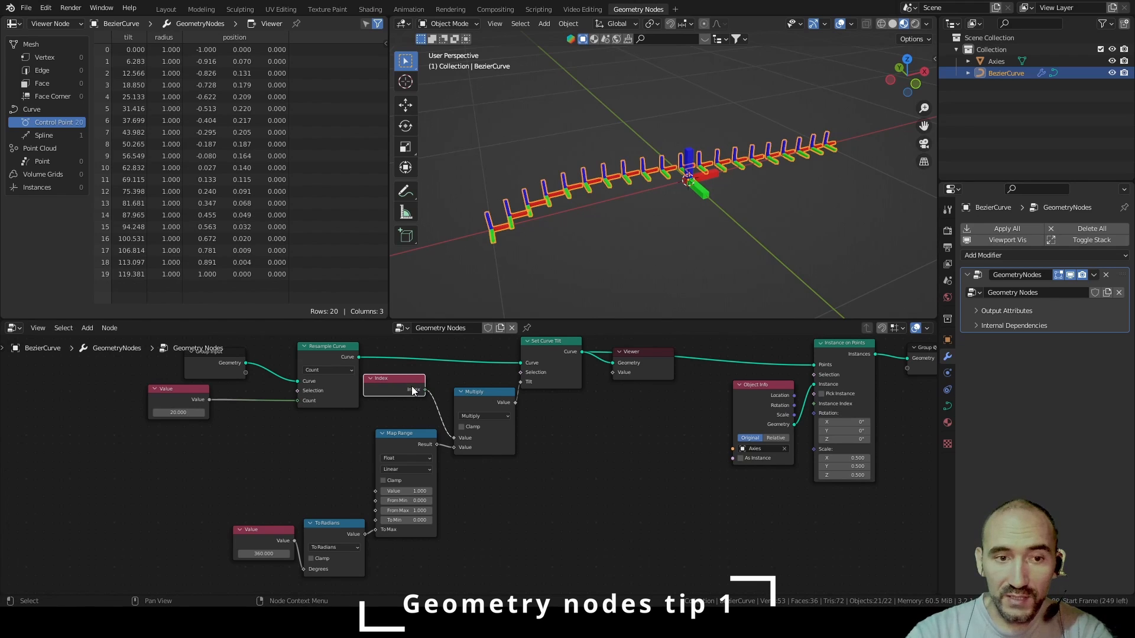
pyautogui.click(225, 468)
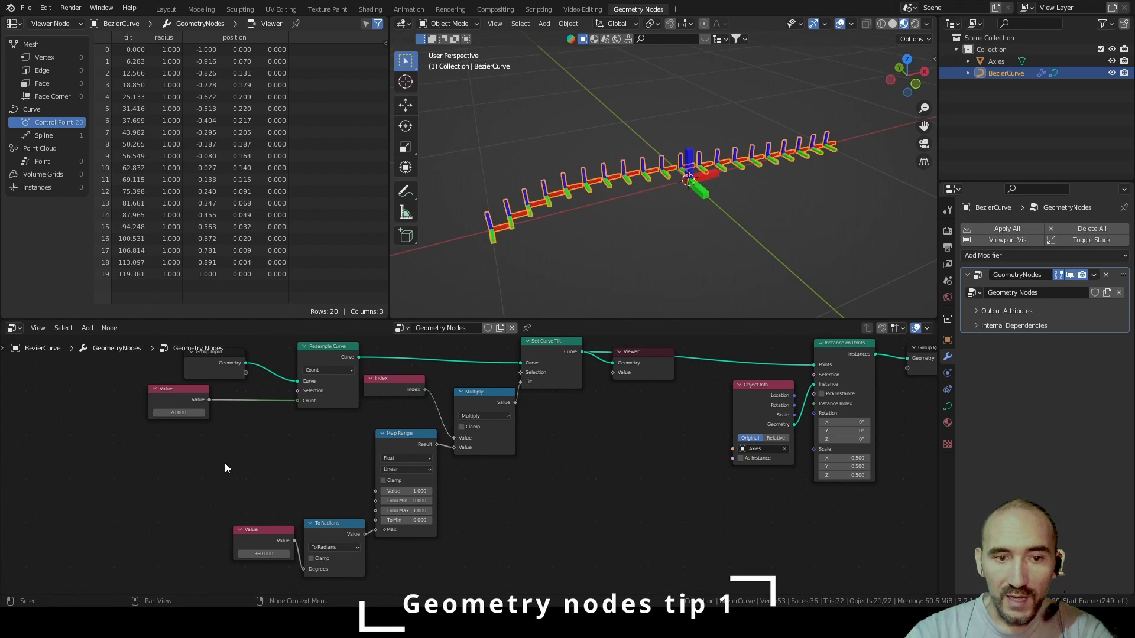
pyautogui.moveTo(225, 468); pyautogui.dragTo(424, 562)
pyautogui.press('g')
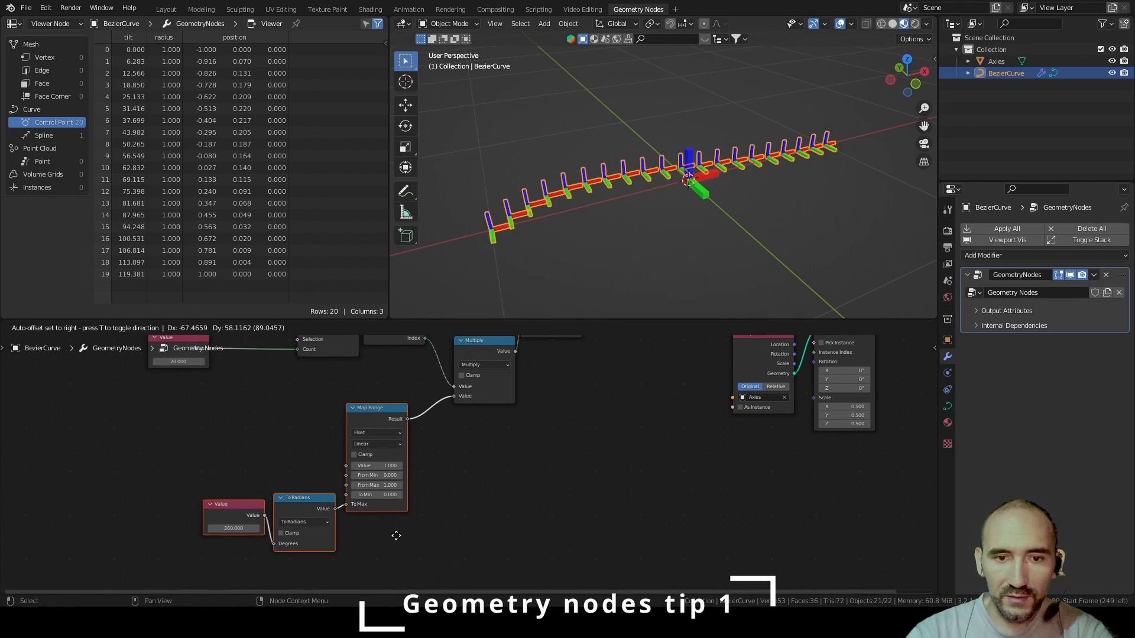
pyautogui.click(406, 533)
pyautogui.moveTo(471, 448); pyautogui.dragTo(526, 527, button='middle')
pyautogui.scroll(1, 526, 528)
pyautogui.click(526, 527)
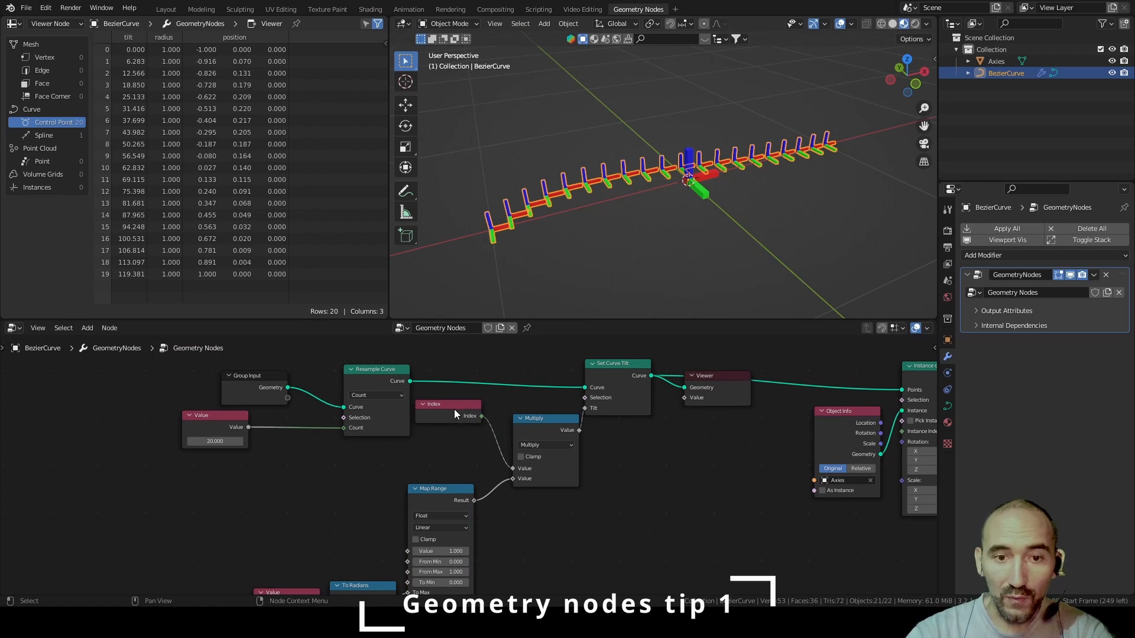
pyautogui.moveTo(446, 405); pyautogui.dragTo(373, 444)
# Insert a Math node set to Divide on the link between Index and Multiply
pyautogui.scroll(-3, 371, 446)
pyautogui.moveTo(340, 520); pyautogui.dragTo(340, 449, button='middle')
pyautogui.click(341, 449)
pyautogui.press('F3')
pyautogui.write('ma')
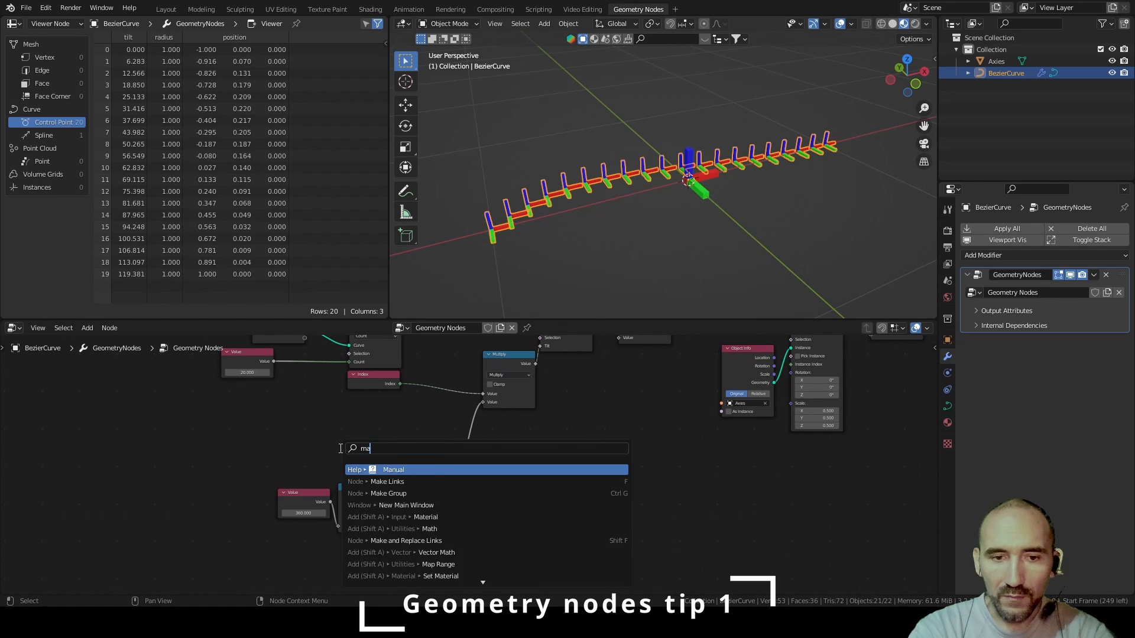
pyautogui.write('th')
pyautogui.press('Return')
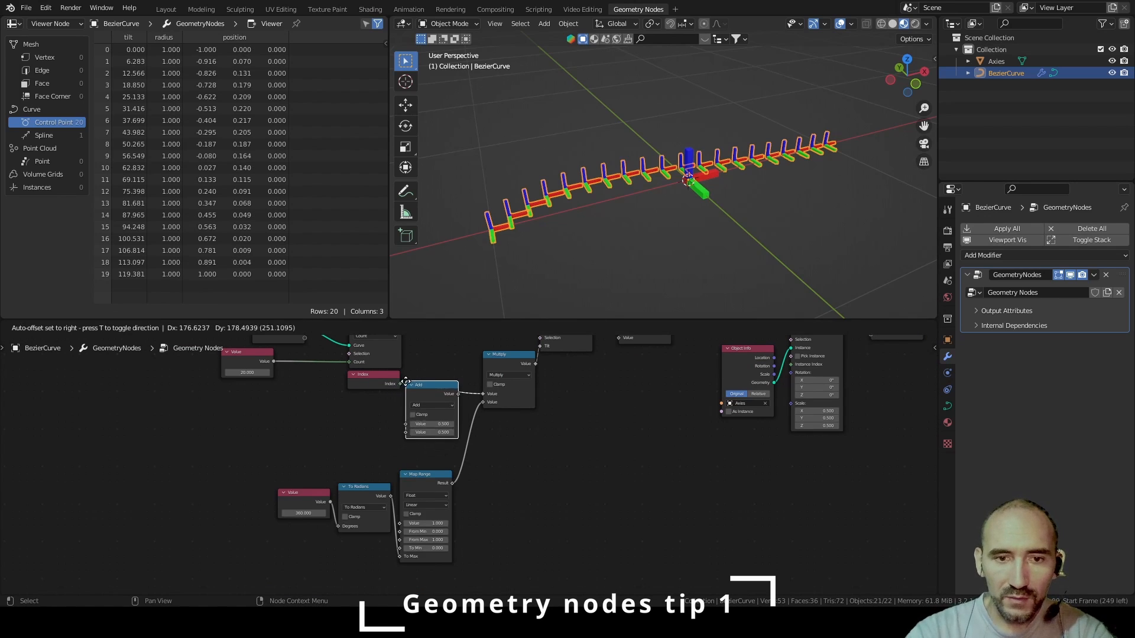
pyautogui.click(431, 388)
pyautogui.click(449, 405)
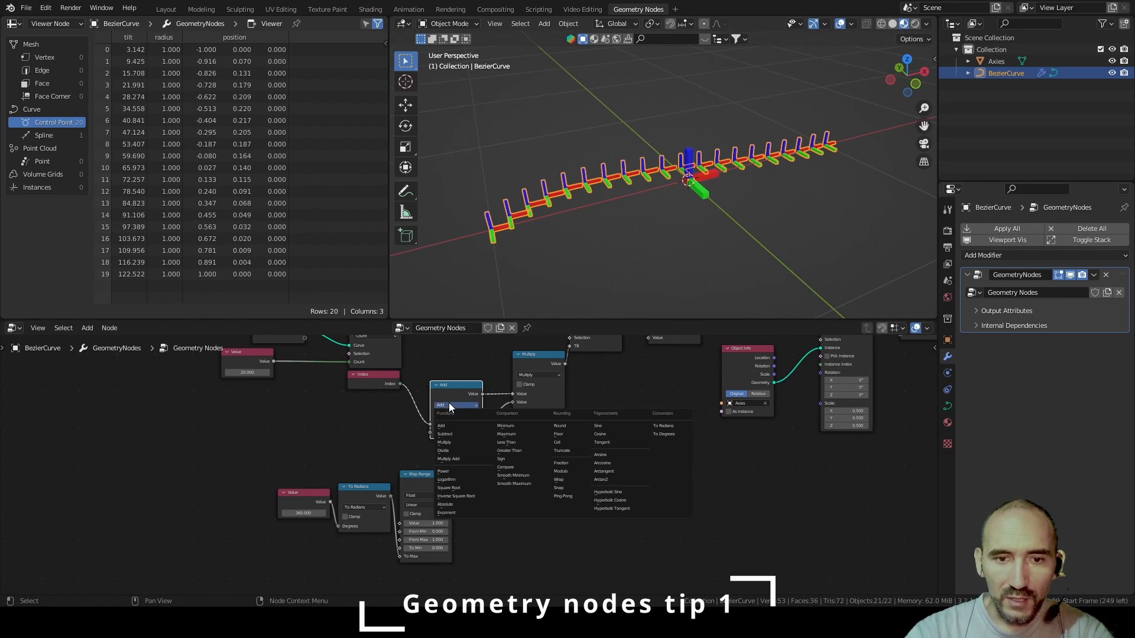
pyautogui.click(460, 450)
# Connect the 20 Value node to the Divide node's second Value input
pyautogui.moveTo(273, 361); pyautogui.dragTo(276, 361)
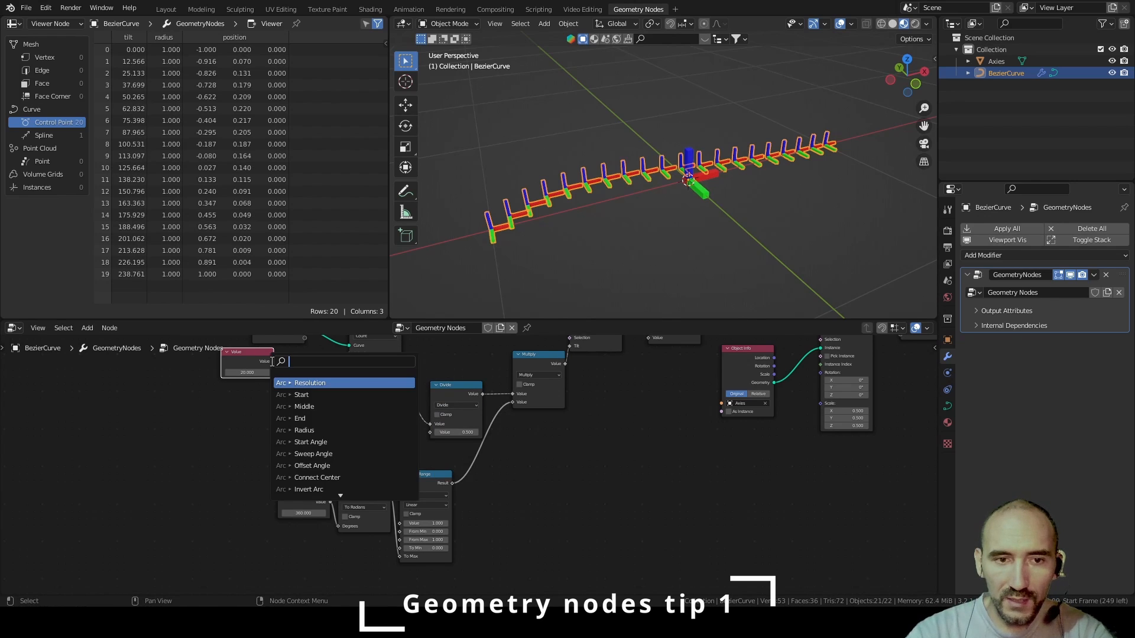
pyautogui.click(257, 367)
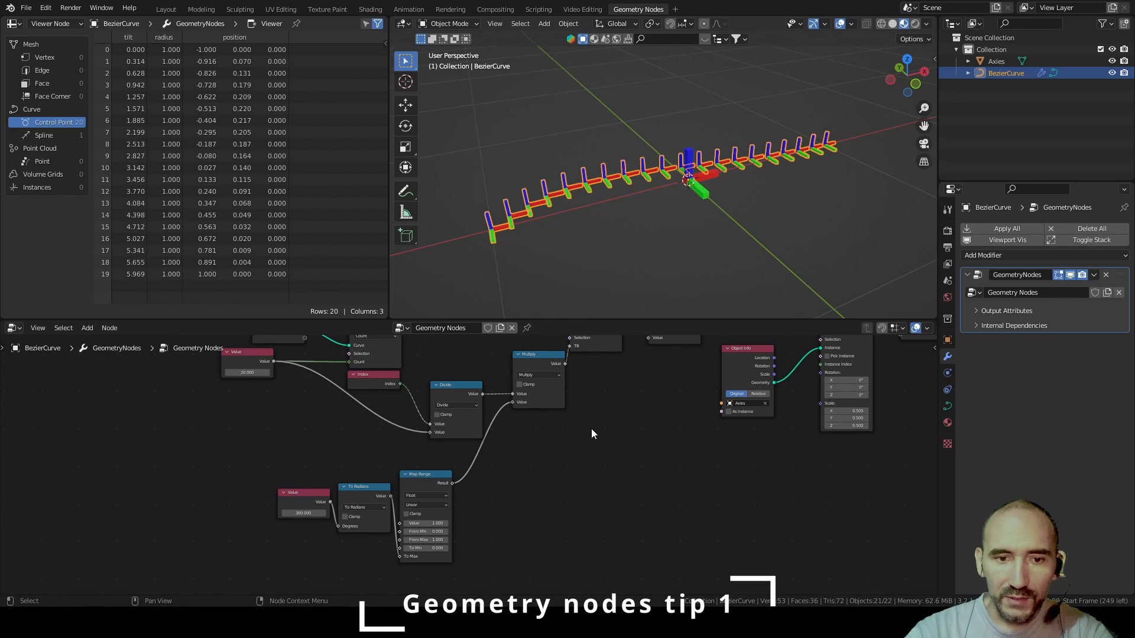
pyautogui.scroll(2, 495, 498)
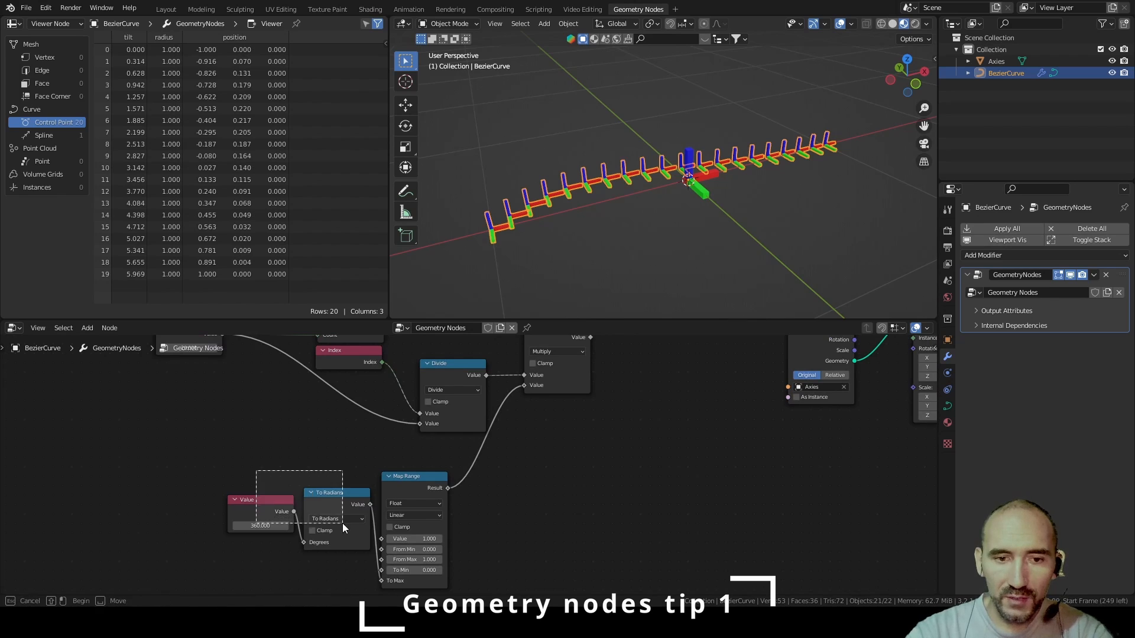
# Test a higher Value on the Map Range node and reset it to 1
pyautogui.scroll(-2, 414, 549)
pyautogui.moveTo(414, 549); pyautogui.dragTo(420, 548)
pyautogui.click(420, 547)
pyautogui.write('1')
pyautogui.press('Return')
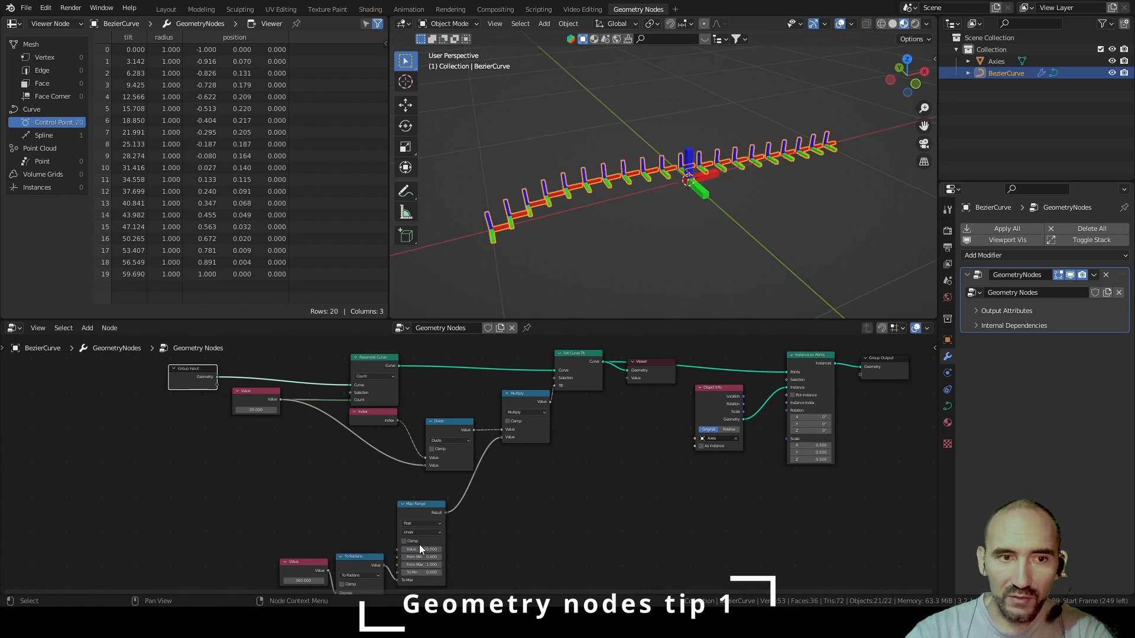
# Duplicate the Divide node and insert the copy on the link between the 20 Value node and Divide
pyautogui.scroll(4, 465, 519)
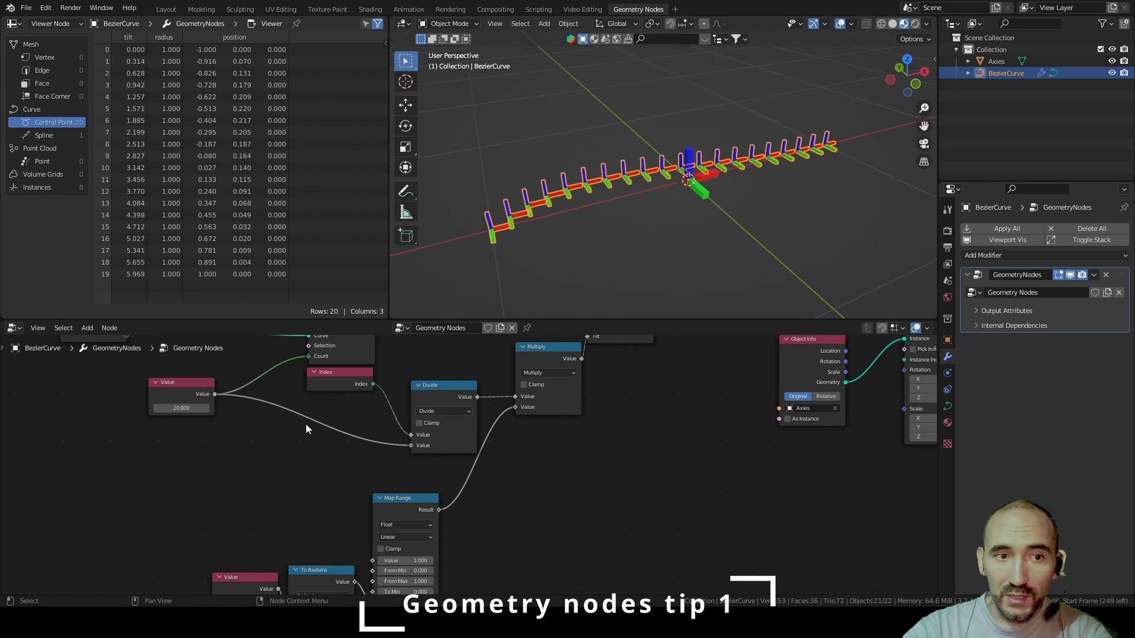
pyautogui.moveTo(371, 561); pyautogui.dragTo(358, 512, button='middle')
pyautogui.scroll(1, 358, 512)
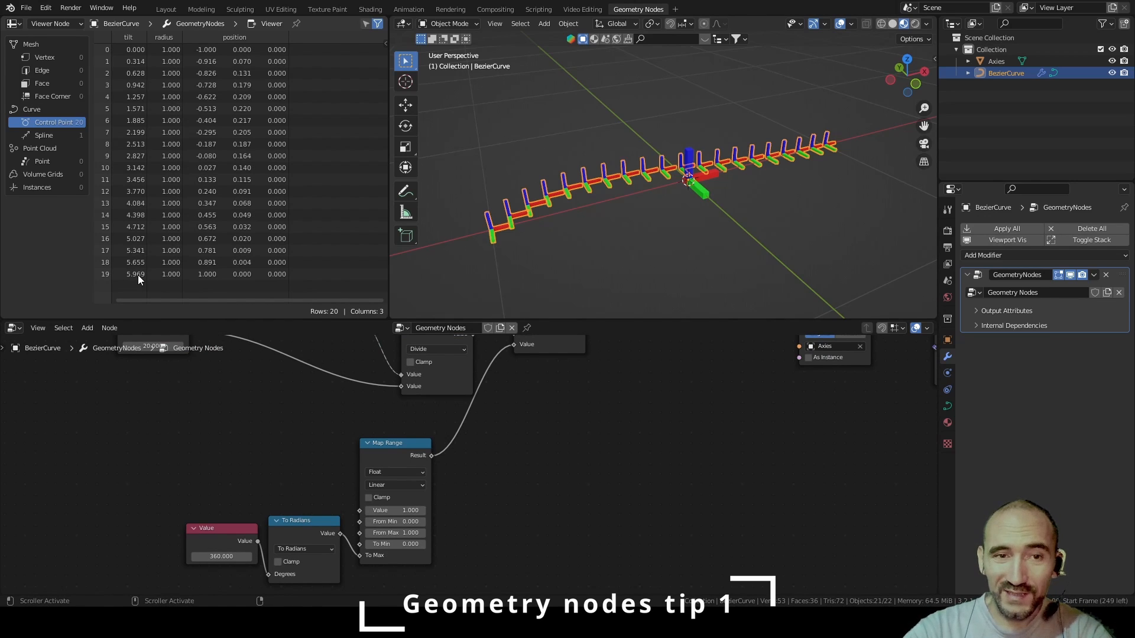
pyautogui.moveTo(246, 389); pyautogui.dragTo(244, 497, button='middle')
pyautogui.click(286, 504)
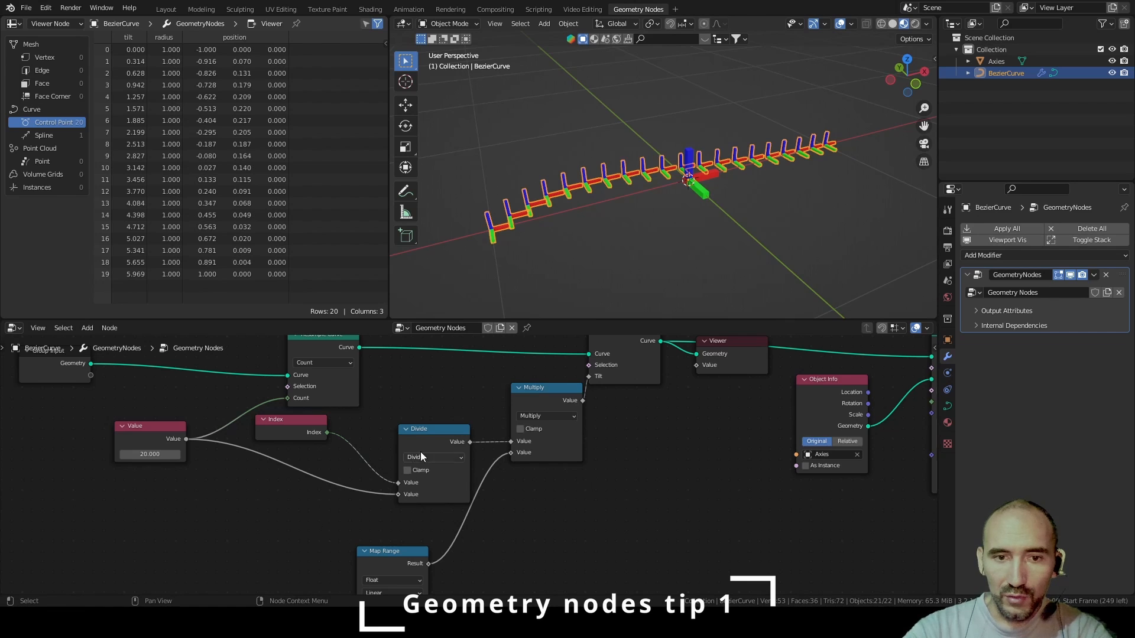
pyautogui.click(434, 430)
pyautogui.hotkey('shift', 'd')
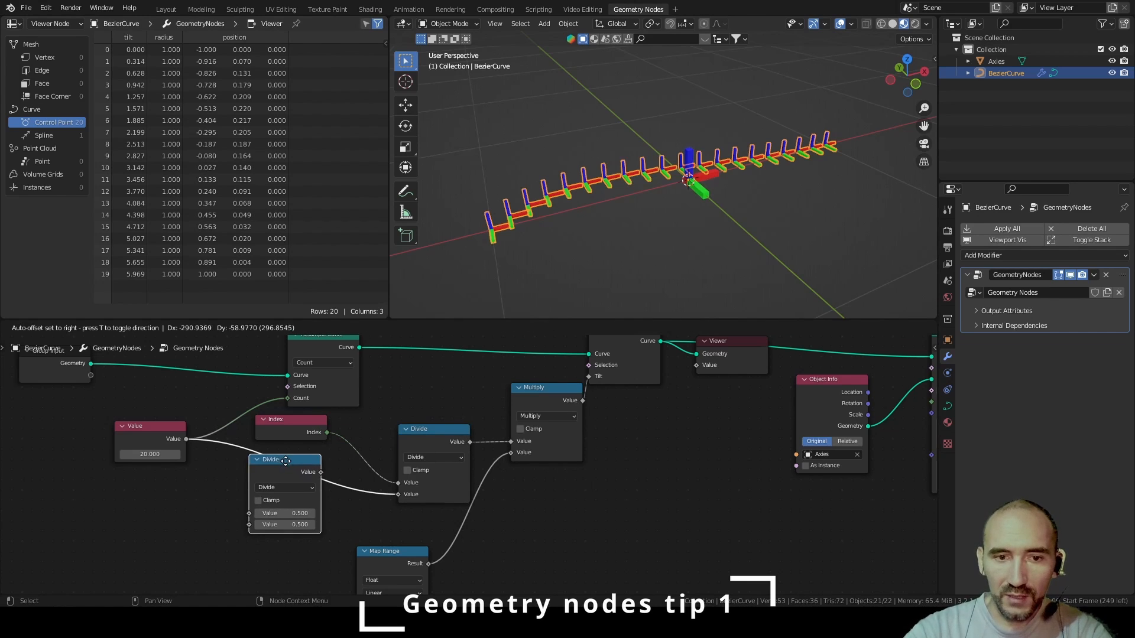
pyautogui.click(286, 462)
# Switch the duplicated Math node to Subtract and set its second Value to 1
pyautogui.click(289, 487)
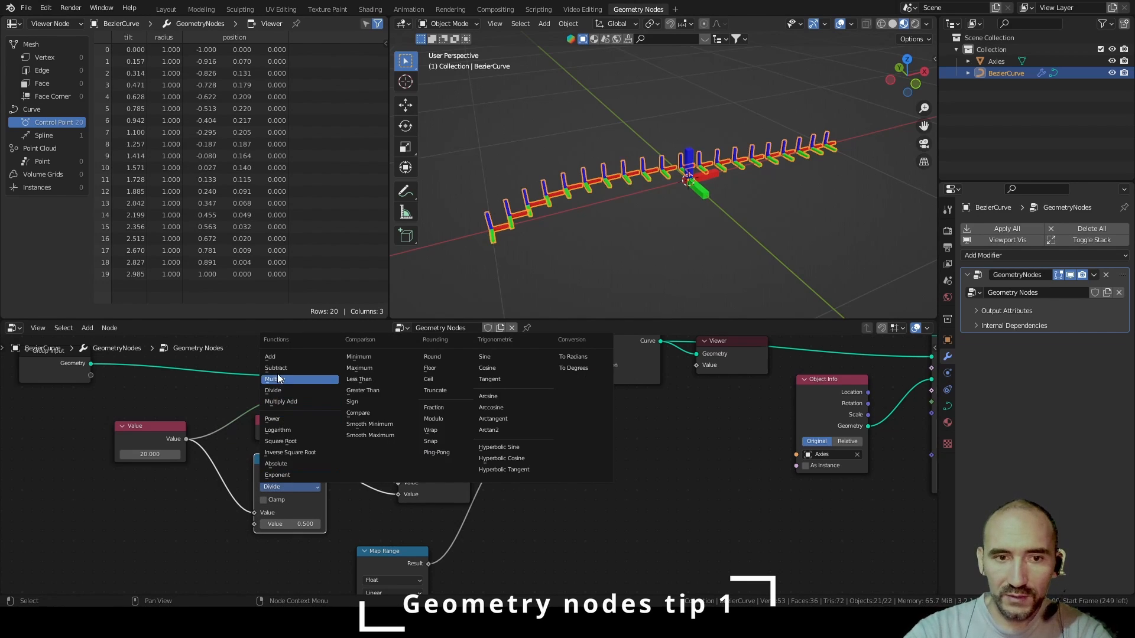
pyautogui.click(275, 367)
pyautogui.click(292, 523)
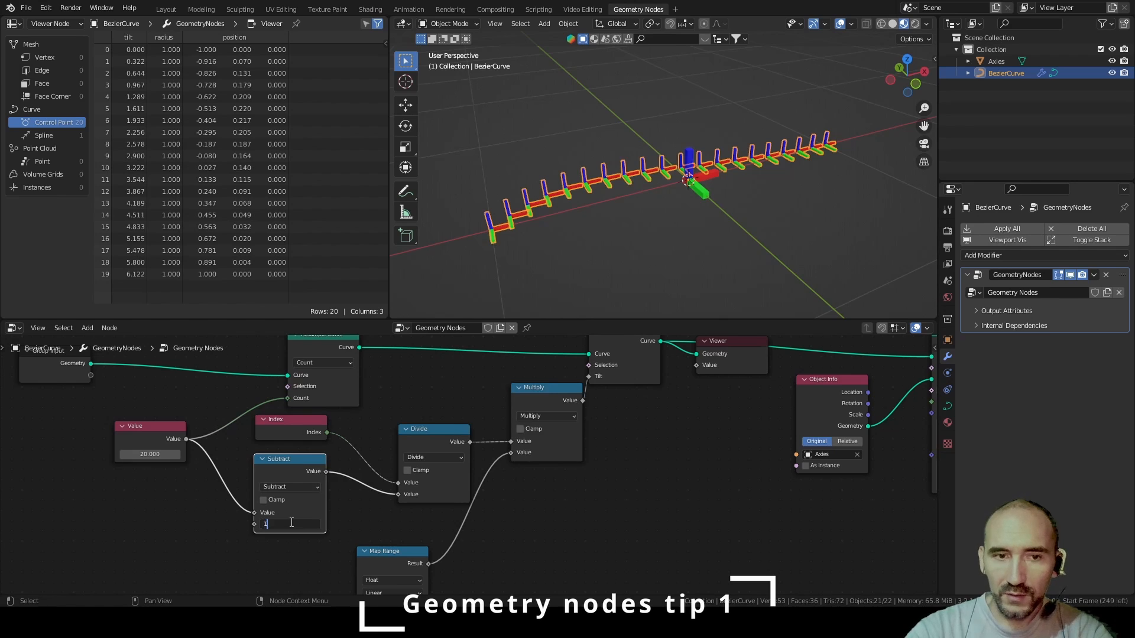
pyautogui.write('1')
pyautogui.press('Return')
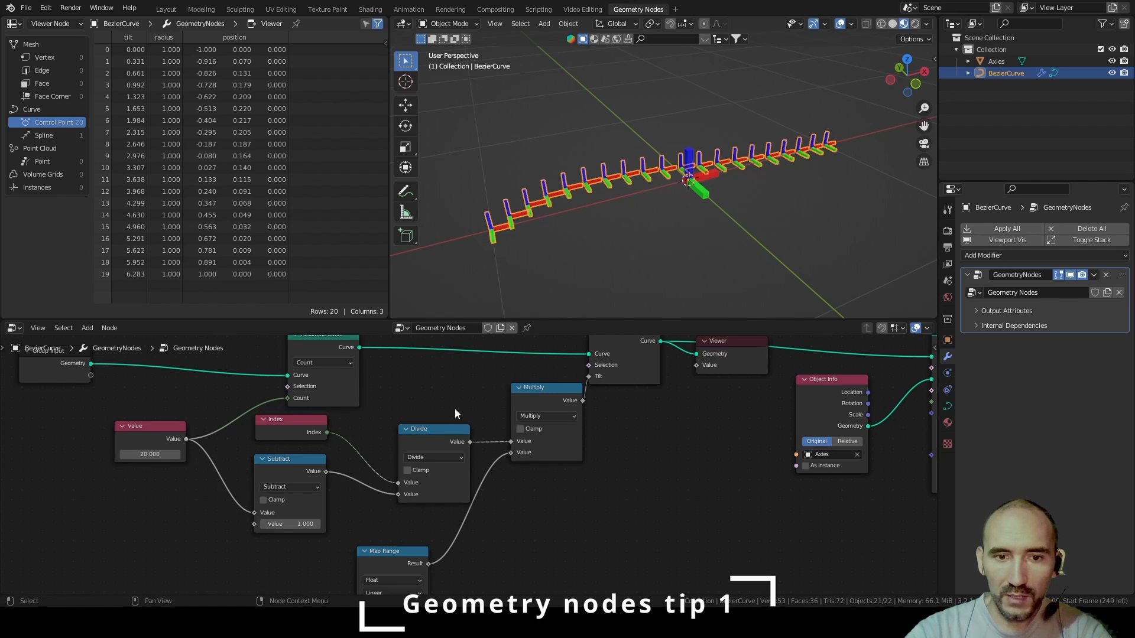
# Move the Subtract node and the 20 Value node closer to the Divide node
pyautogui.moveTo(306, 467); pyautogui.dragTo(351, 433)
pyautogui.moveTo(176, 433); pyautogui.dragTo(253, 431)
pyautogui.moveTo(420, 470); pyautogui.dragTo(425, 367, button='middle')
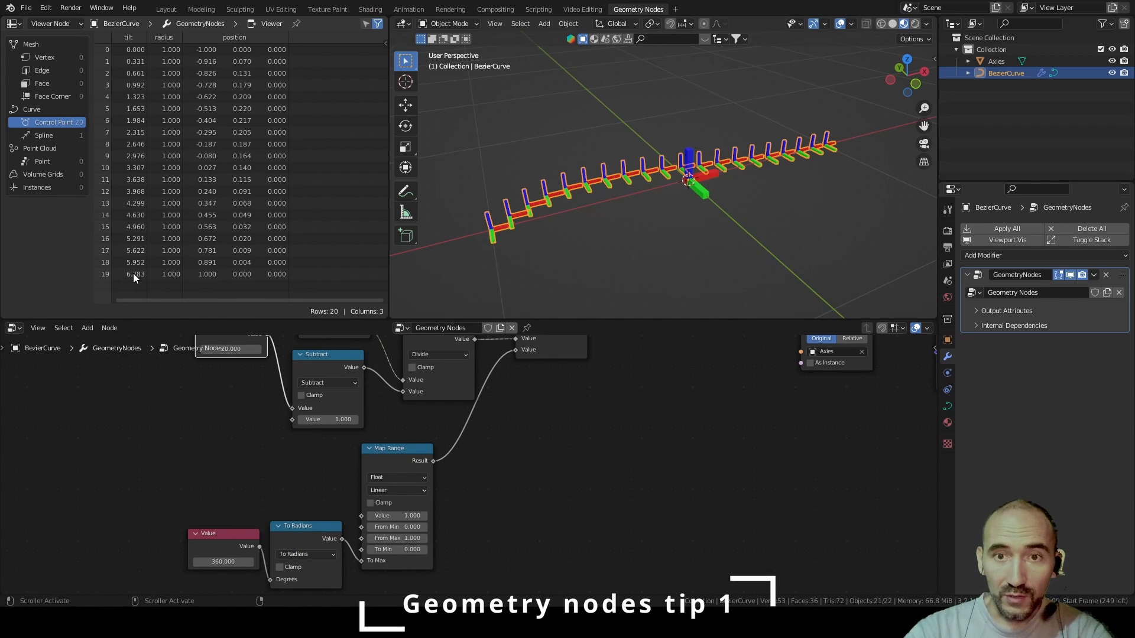
# Expose Resample Curve's Count as a modifier input by linking it to the Group Input's empty socket
pyautogui.scroll(-5, 276, 494)
pyautogui.moveTo(283, 367); pyautogui.dragTo(294, 426, button='middle')
pyautogui.moveTo(204, 391); pyautogui.dragTo(361, 410)
pyautogui.scroll(2, 279, 438)
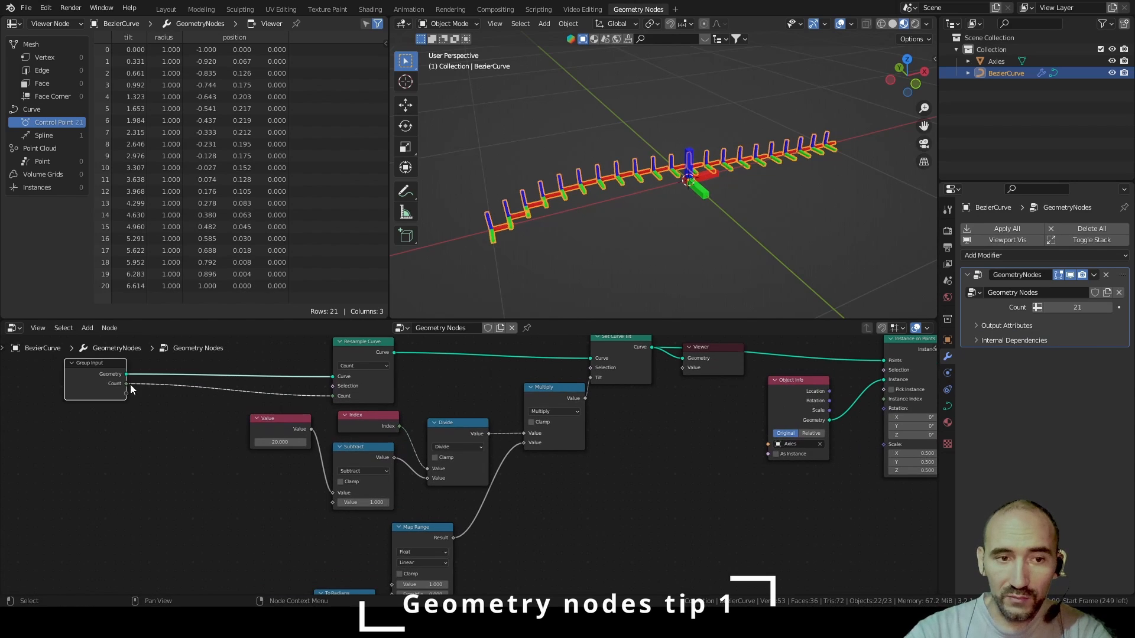
# Connect Group Input's Count to Subtract's first Value input and delete the 20 Value node
pyautogui.moveTo(126, 386); pyautogui.dragTo(332, 500)
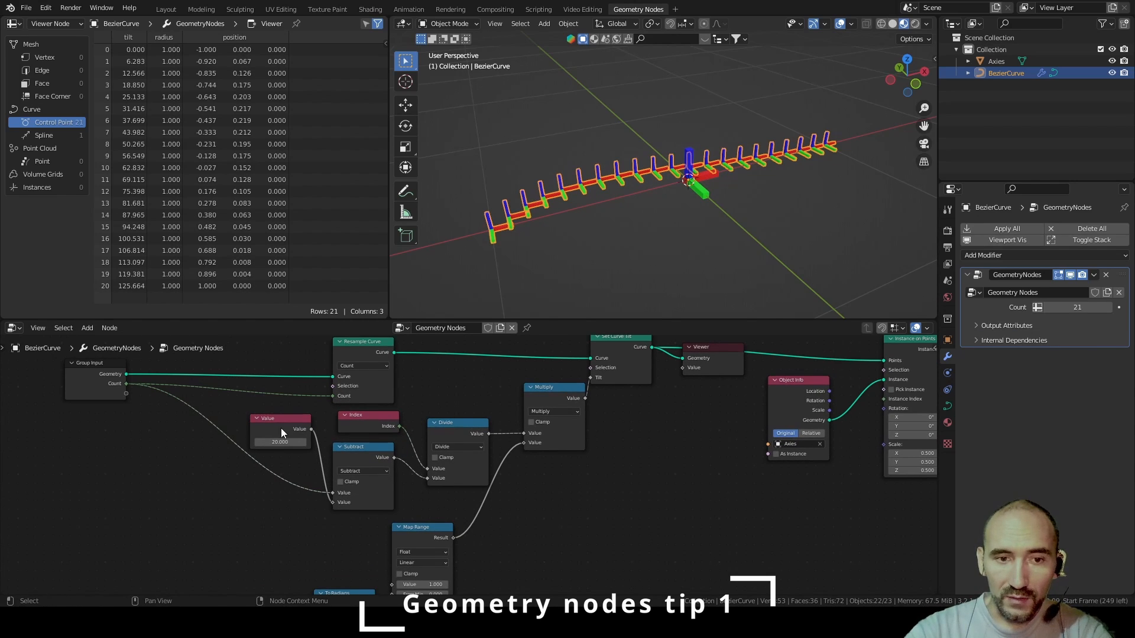
pyautogui.click(279, 423)
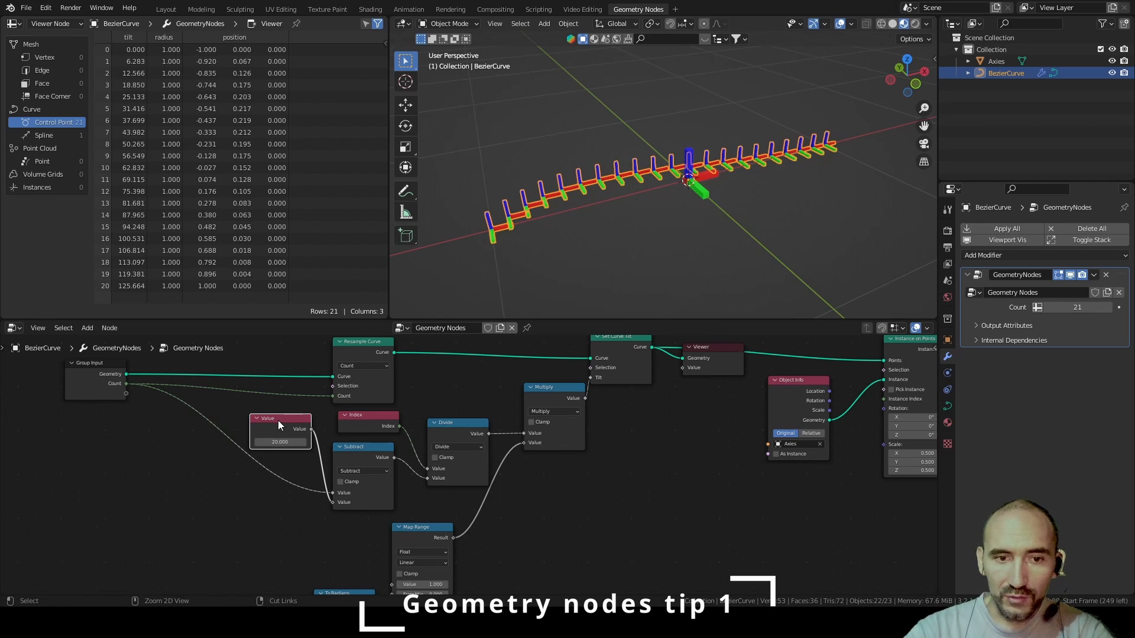
pyautogui.press('x')
# Expose Map Range's Value as a modifier input by linking it to the Group Input's empty socket
pyautogui.scroll(-2, 219, 491)
pyautogui.moveTo(218, 492); pyautogui.dragTo(290, 442, button='middle')
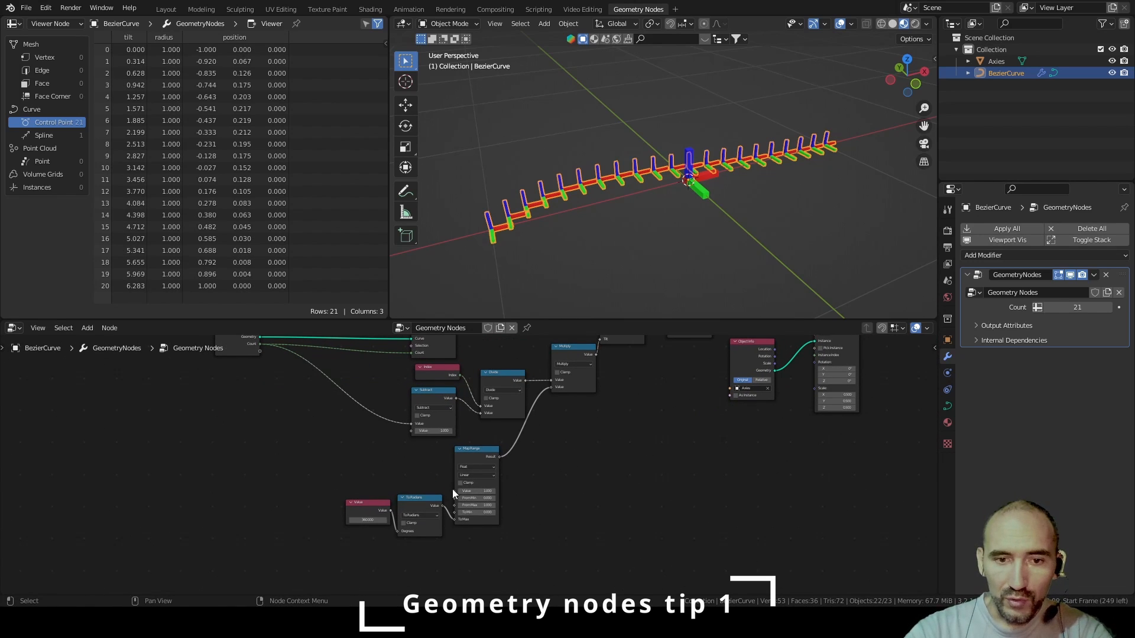
pyautogui.moveTo(455, 491); pyautogui.dragTo(258, 385)
pyautogui.scroll(2, 284, 403)
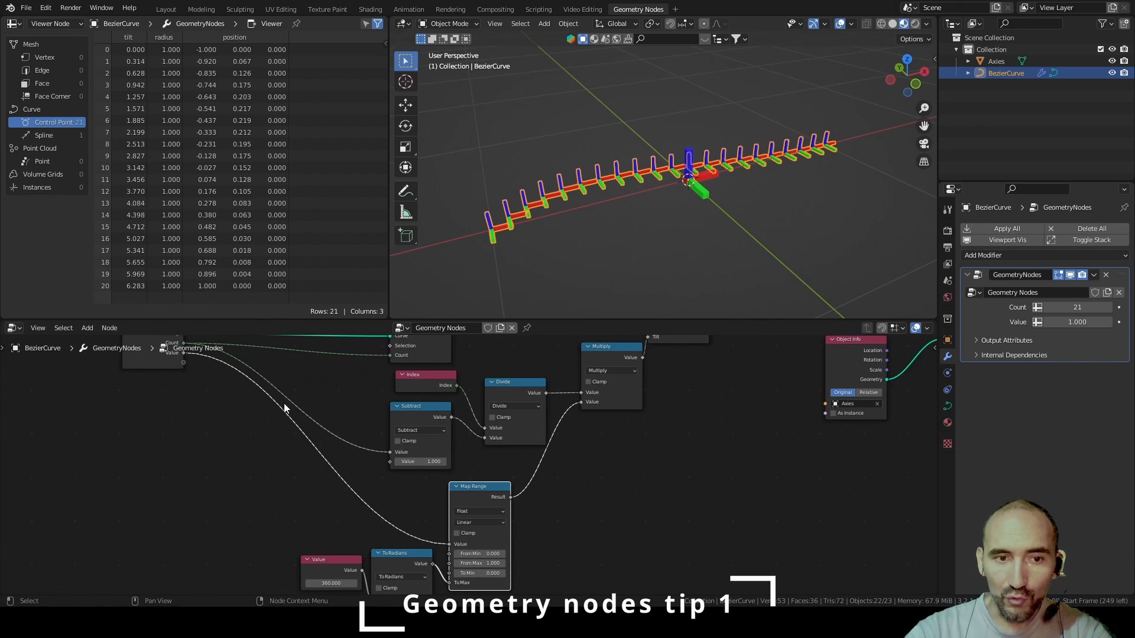
# Set the modifier's Count to 17 and its Value to 1.630
pyautogui.moveTo(284, 403); pyautogui.dragTo(254, 464, button='middle')
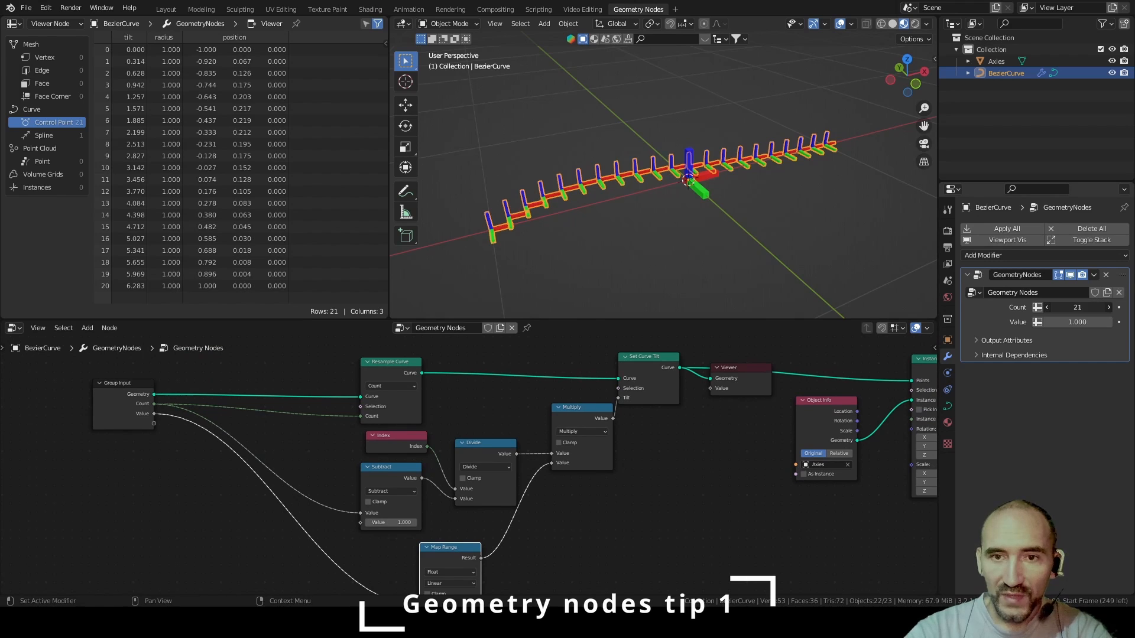
pyautogui.moveTo(1077, 307)
pyautogui.mouseDown()
pyautogui.moveTo(1055, 308)
pyautogui.moveTo(1091, 307)
pyautogui.moveTo(1073, 307)
pyautogui.mouseUp()
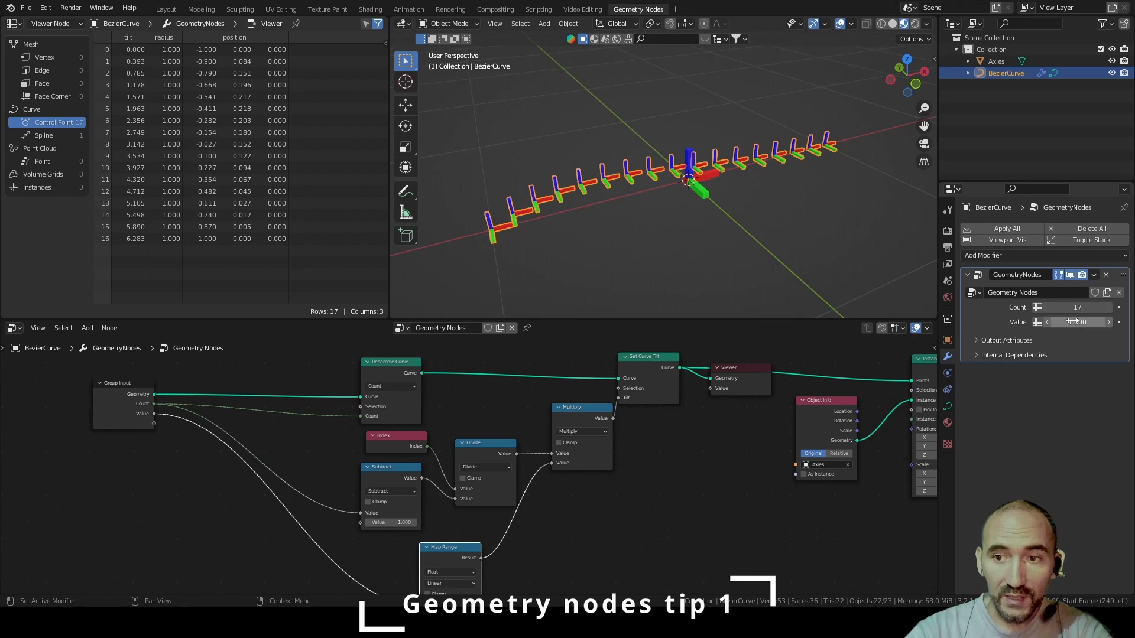
pyautogui.moveTo(1075, 322); pyautogui.dragTo(1100, 321)
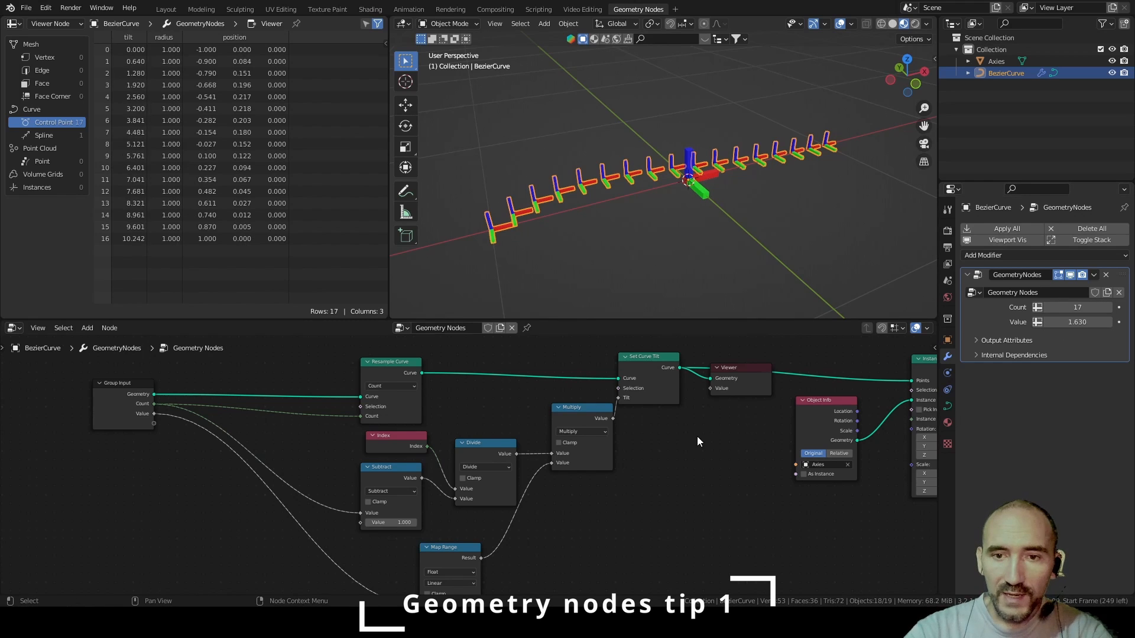
# Move the Object Info node nearer to the Viewer node and shift Instance on Points and Group Output farther away to make room
pyautogui.scroll(1, 666, 454)
pyautogui.moveTo(753, 451); pyautogui.dragTo(806, 427, button='middle')
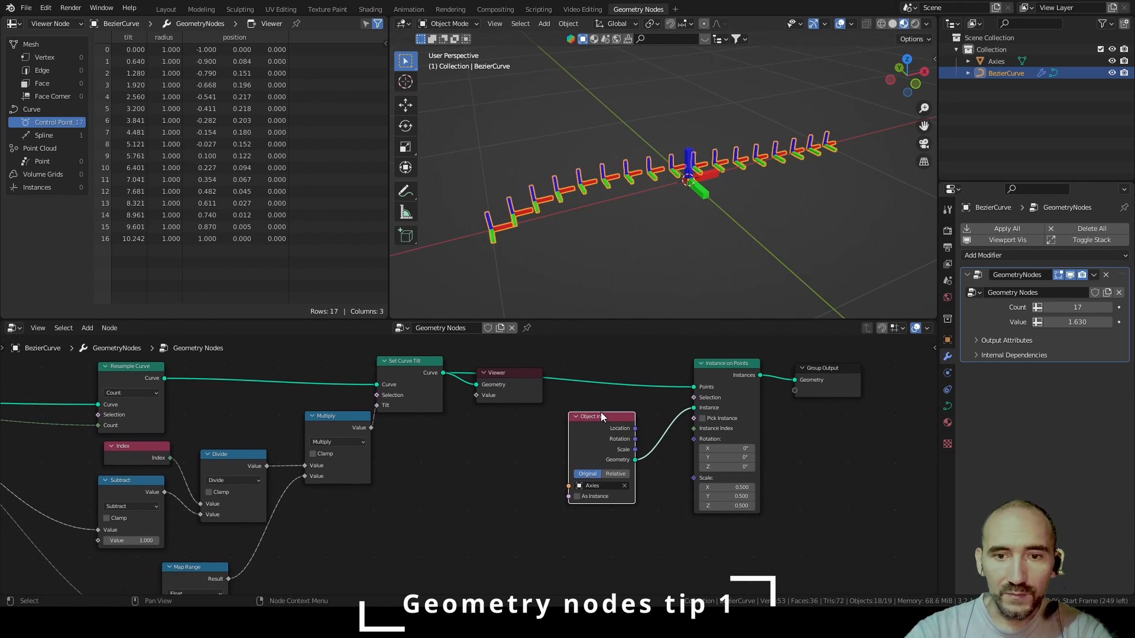
pyautogui.moveTo(602, 414); pyautogui.dragTo(586, 393)
pyautogui.moveTo(654, 355); pyautogui.dragTo(810, 418)
pyautogui.moveTo(747, 387); pyautogui.dragTo(838, 385)
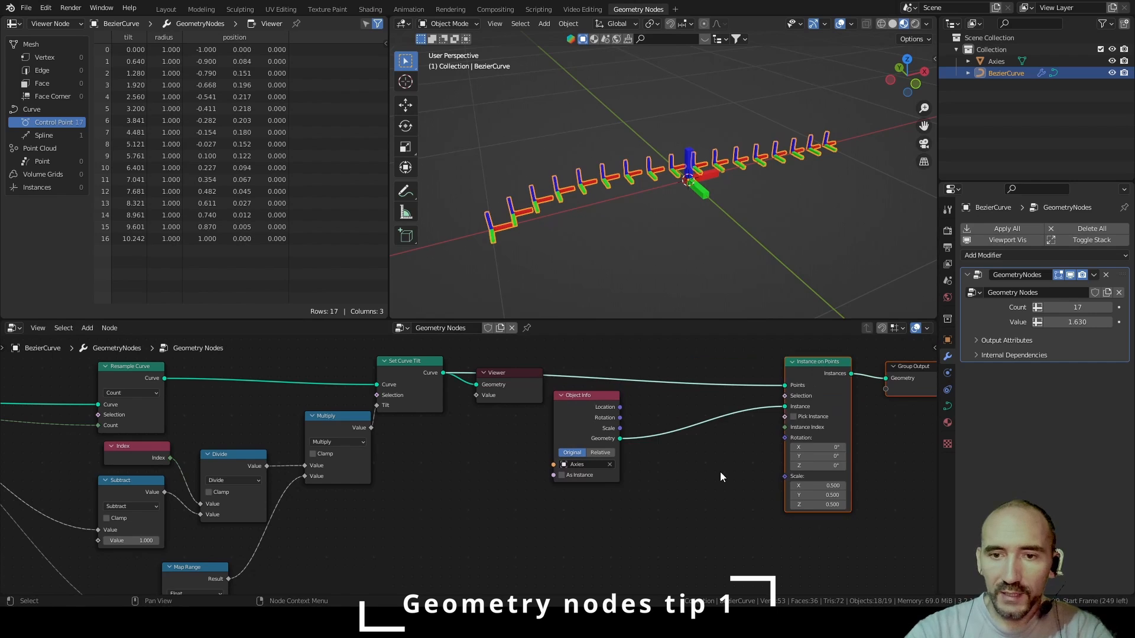
# Add a Curve Tilt node below the Object Info connection and link its Tilt output to Instance on Points' Rotation
pyautogui.moveTo(718, 473); pyautogui.dragTo(646, 467, button='middle')
pyautogui.click(548, 543)
pyautogui.press('F3')
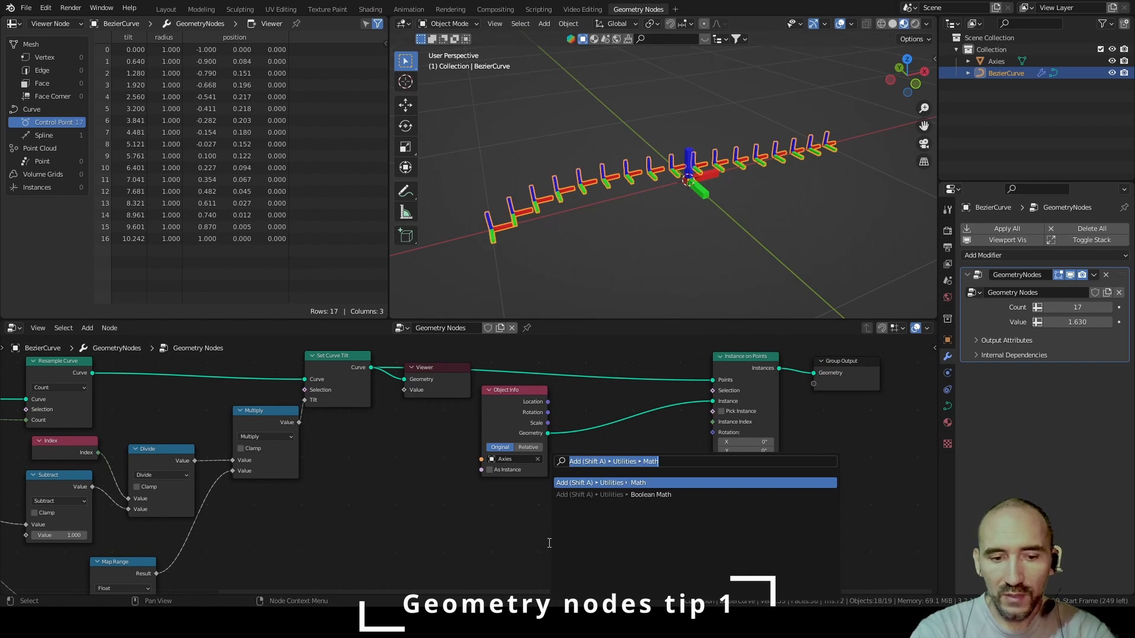
pyautogui.write('ti')
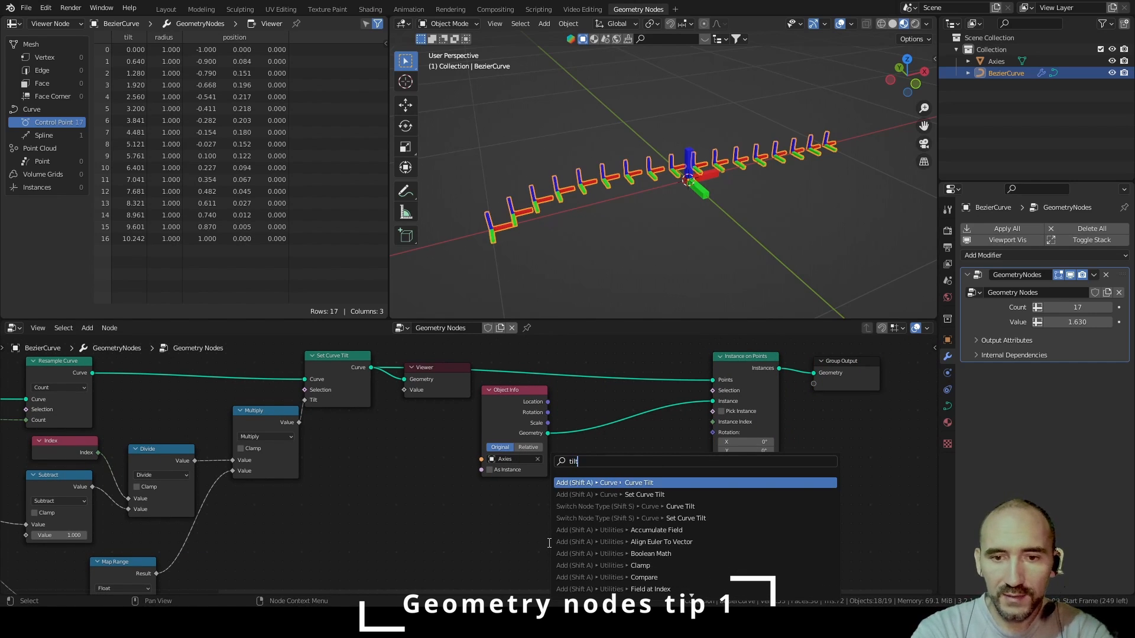
pyautogui.write('lt')
pyautogui.press('Return')
pyautogui.click(595, 449)
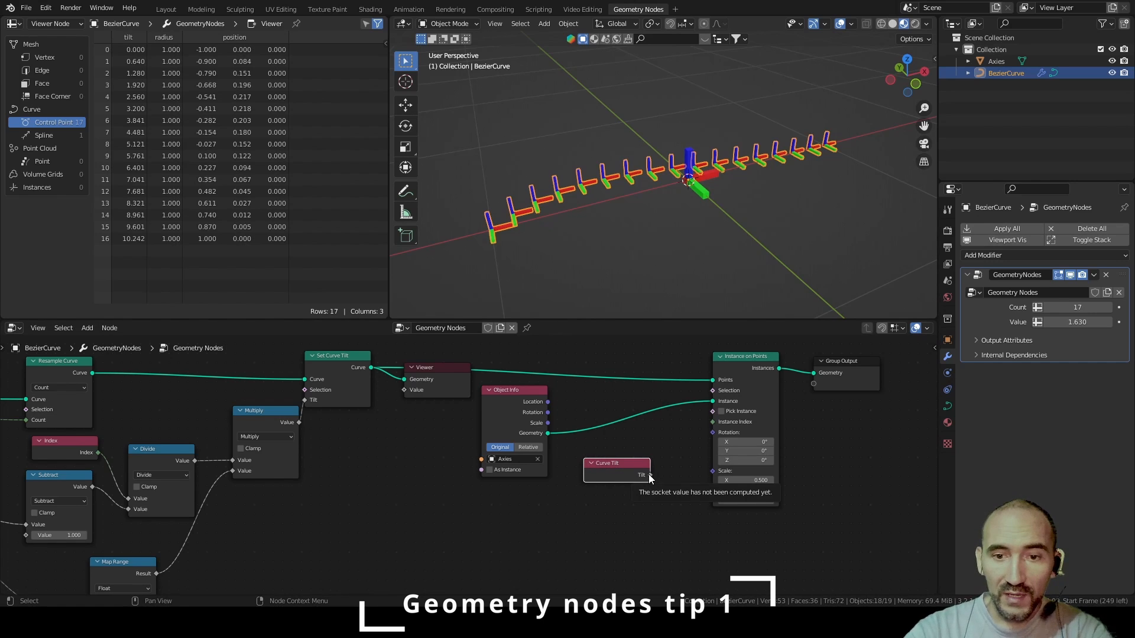
pyautogui.moveTo(650, 475); pyautogui.dragTo(717, 432)
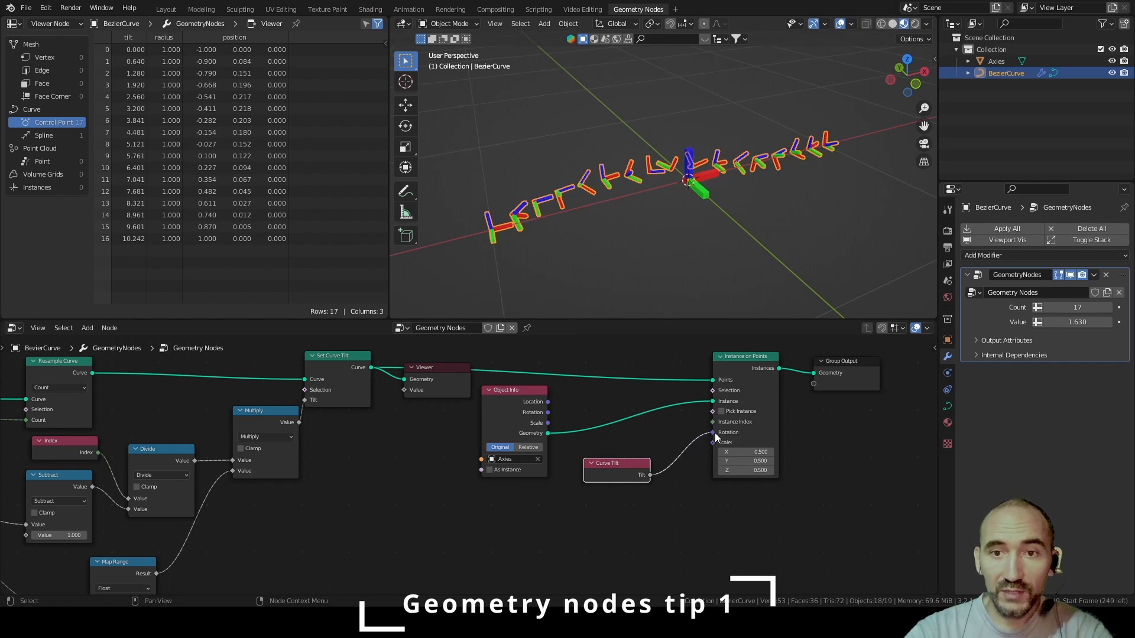
# Vary the modifier's Value to test the instance rotation, reset it to 0, and expand Output Attributes
pyautogui.moveTo(1077, 322)
pyautogui.mouseDown()
pyautogui.moveTo(1058, 322)
pyautogui.moveTo(1133, 322)
pyautogui.moveTo(1073, 325)
pyautogui.mouseUp()
pyautogui.click(1077, 337)
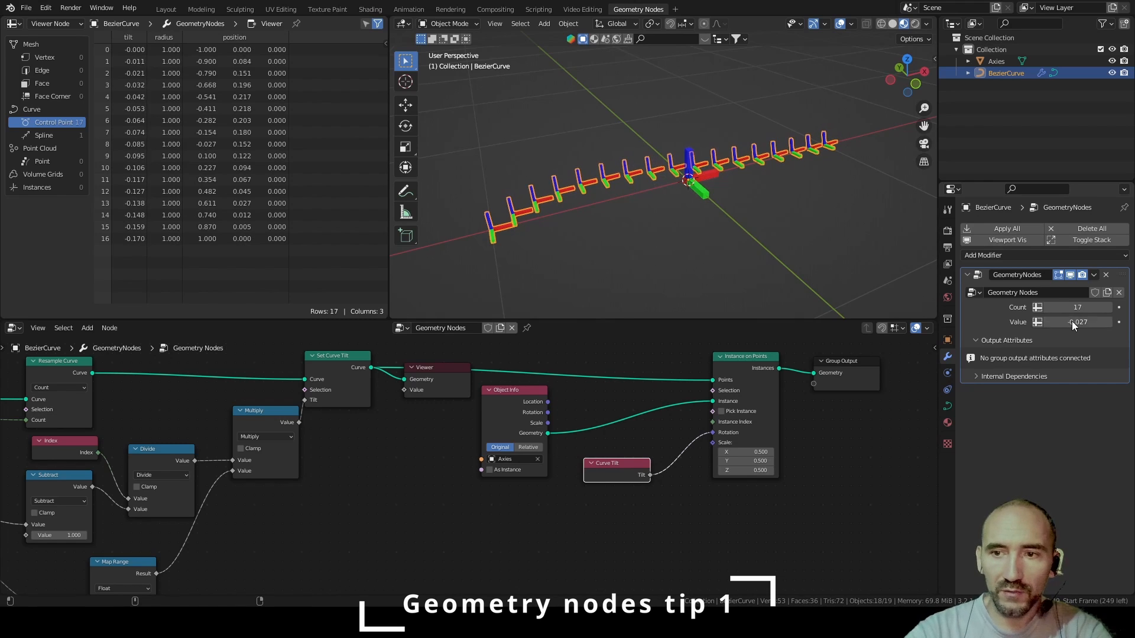
pyautogui.click(1073, 322)
pyautogui.write('0')
pyautogui.press('Return')
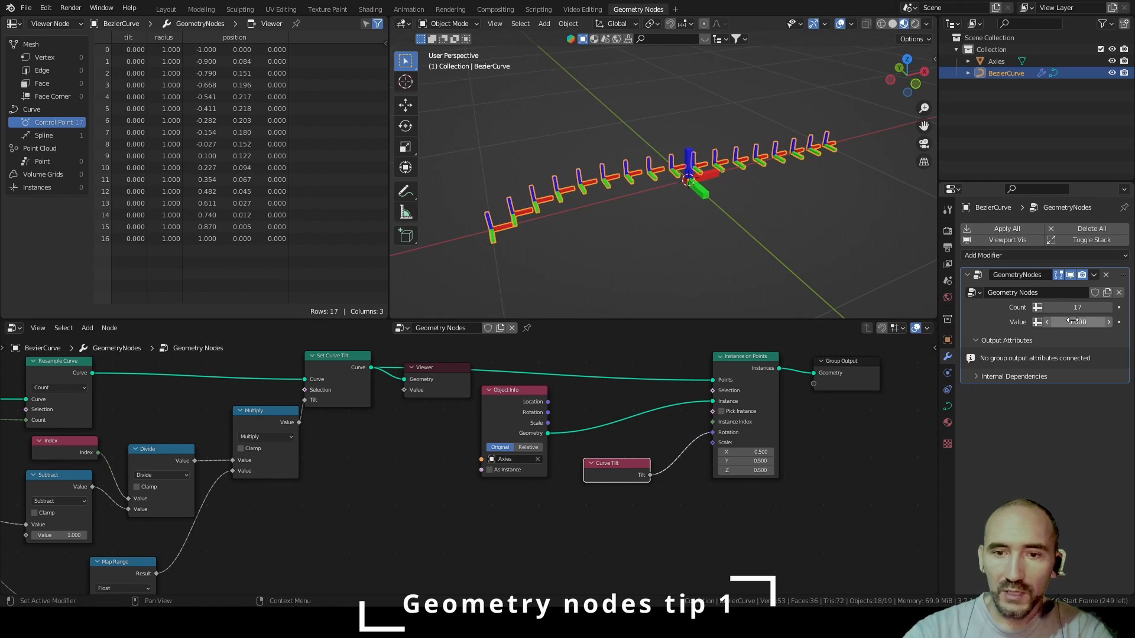
# Move Curve Tilt below Object Info and insert a Combine XYZ node into its link to Rotation, feeding Tilt into X
pyautogui.moveTo(615, 467); pyautogui.dragTo(524, 498)
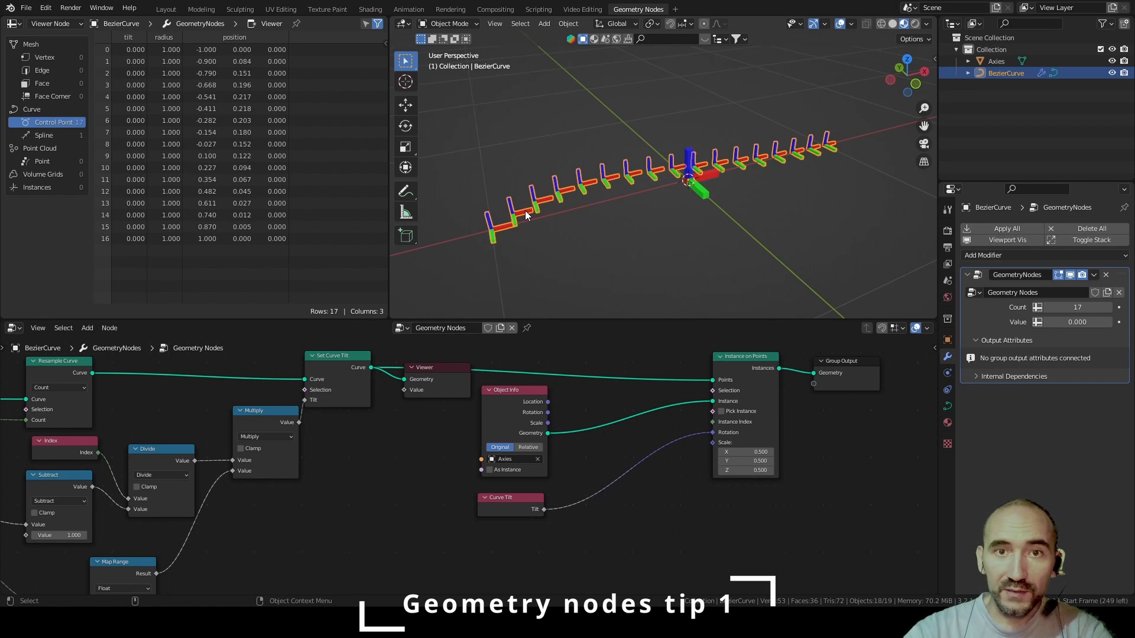
pyautogui.press('F3')
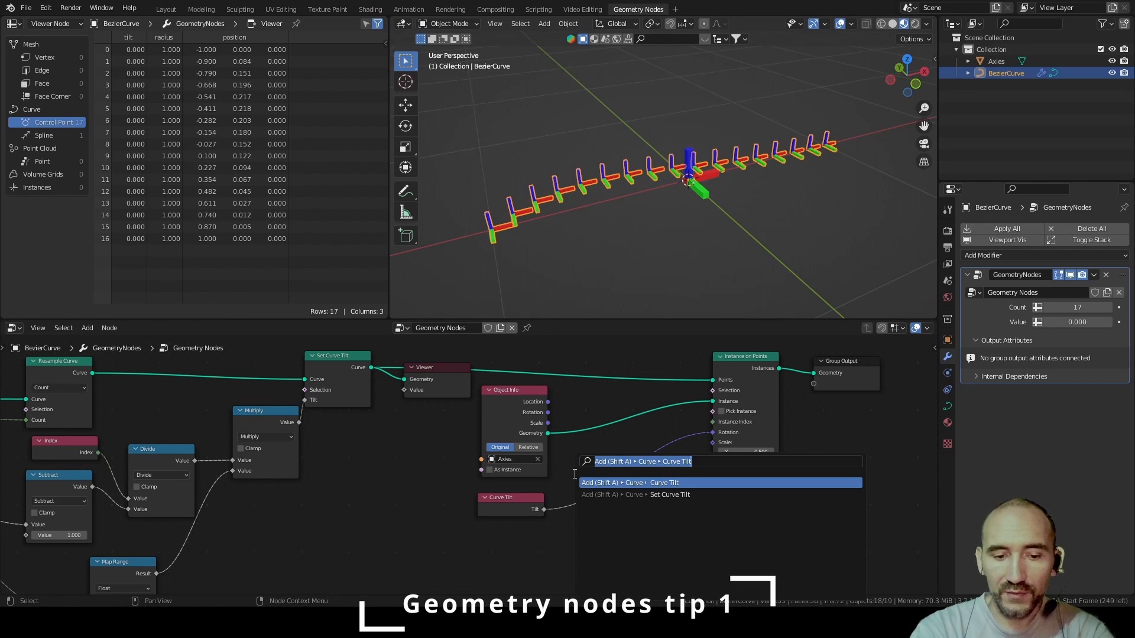
pyautogui.write('combr')
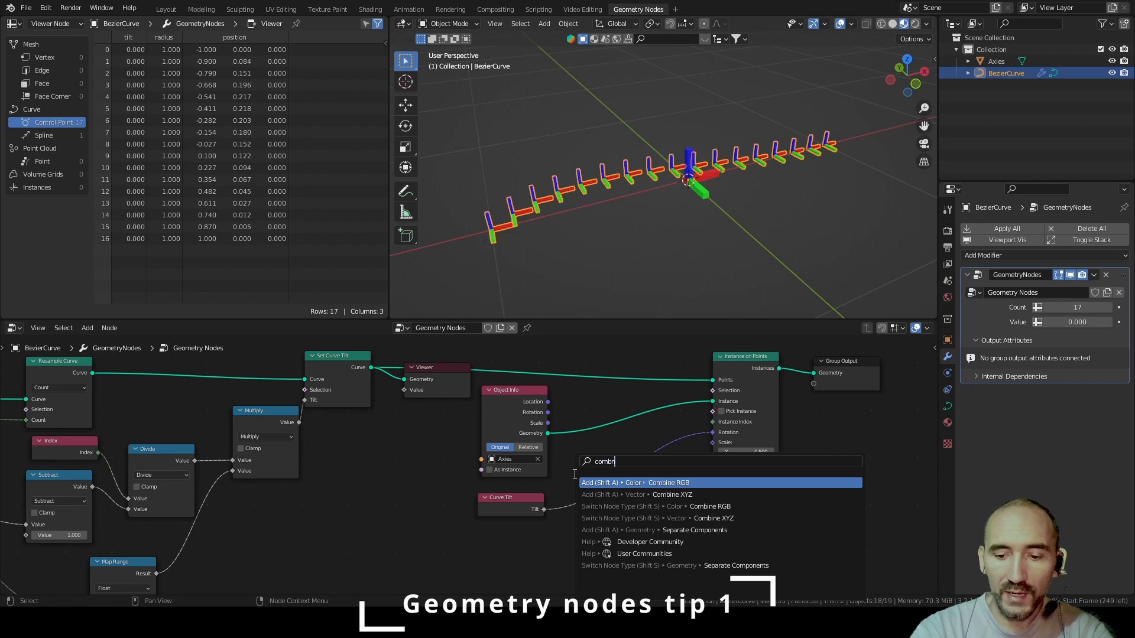
pyautogui.press('Down')
pyautogui.press('Return')
pyautogui.click(594, 452)
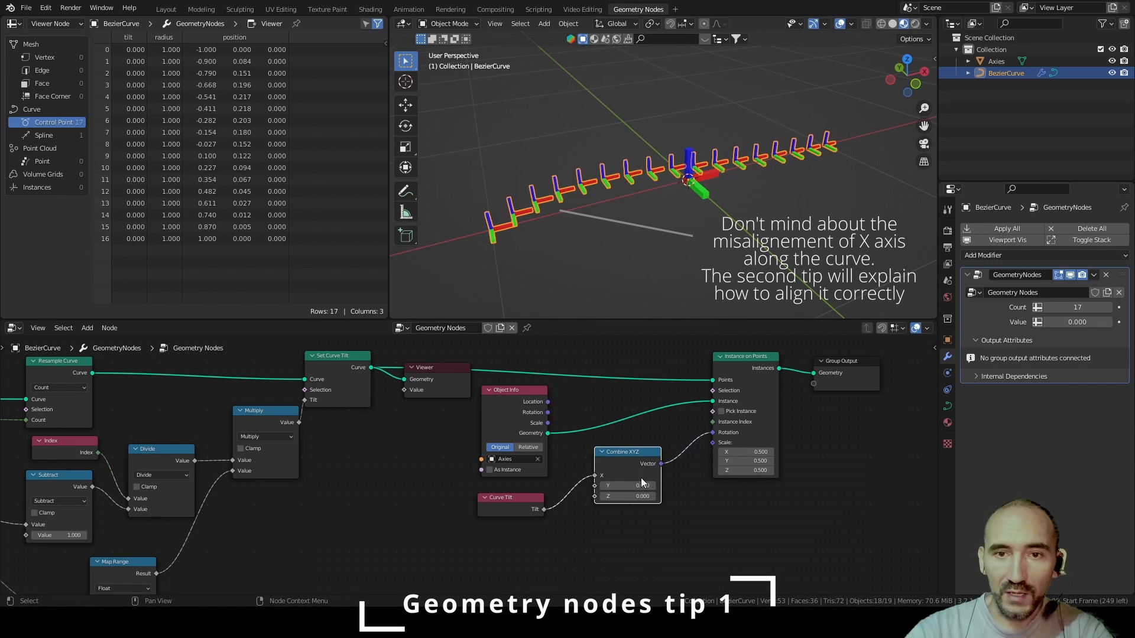
# Set Instance on Points' Scale to 0.200 on all axes, and the modifier's Count to 48 and Value to 2.651
pyautogui.moveTo(1076, 322); pyautogui.dragTo(1099, 308)
pyautogui.click(1084, 326)
pyautogui.click(1063, 338)
pyautogui.keyDown('ctrl'); pyautogui.moveTo(755, 452); pyautogui.dragTo(746, 471); pyautogui.keyUp('ctrl')
pyautogui.scroll(1, 798, 260)
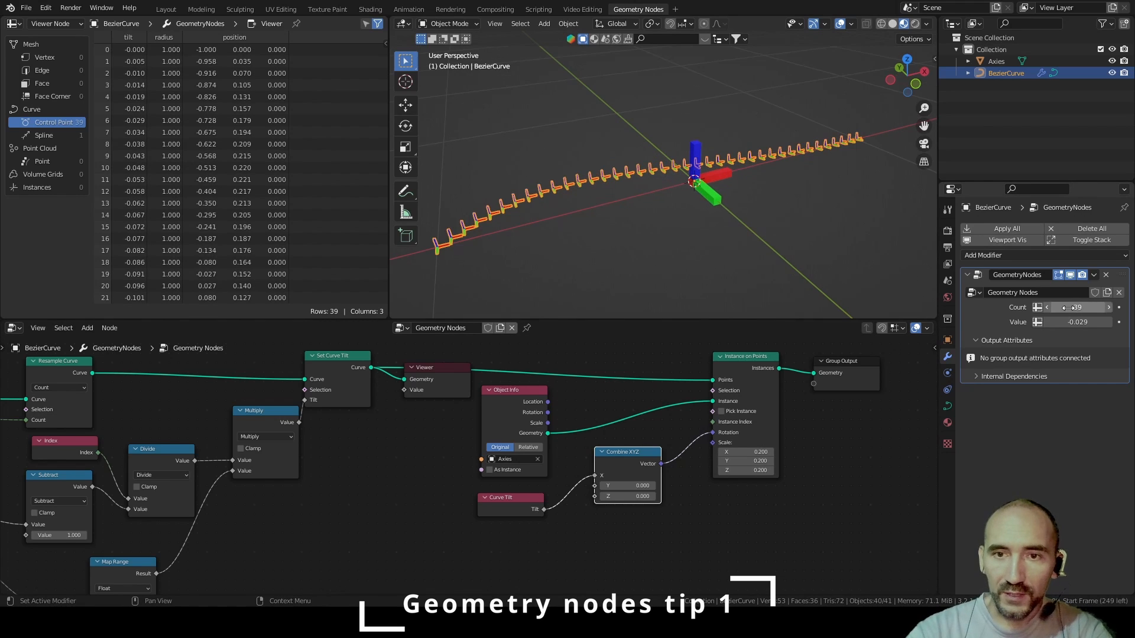
pyautogui.moveTo(1068, 307); pyautogui.dragTo(1133, 322)
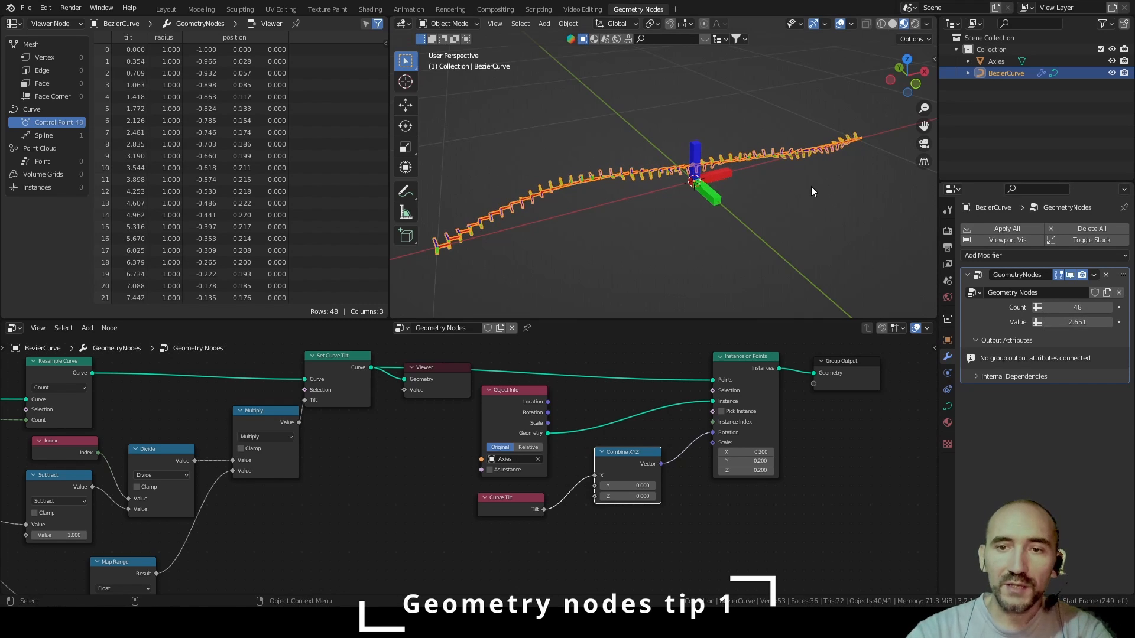
pyautogui.click(811, 189)
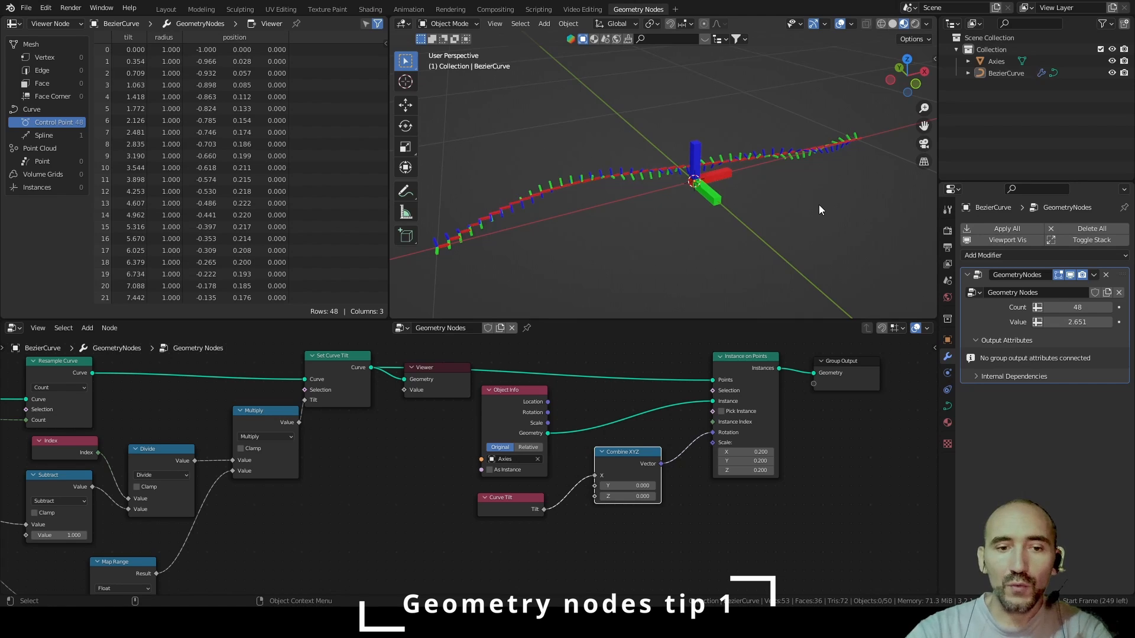
# Add a 32-vertex mesh circle at the world origin with a radius of 2 cm
pyautogui.scroll(-5, 818, 206)
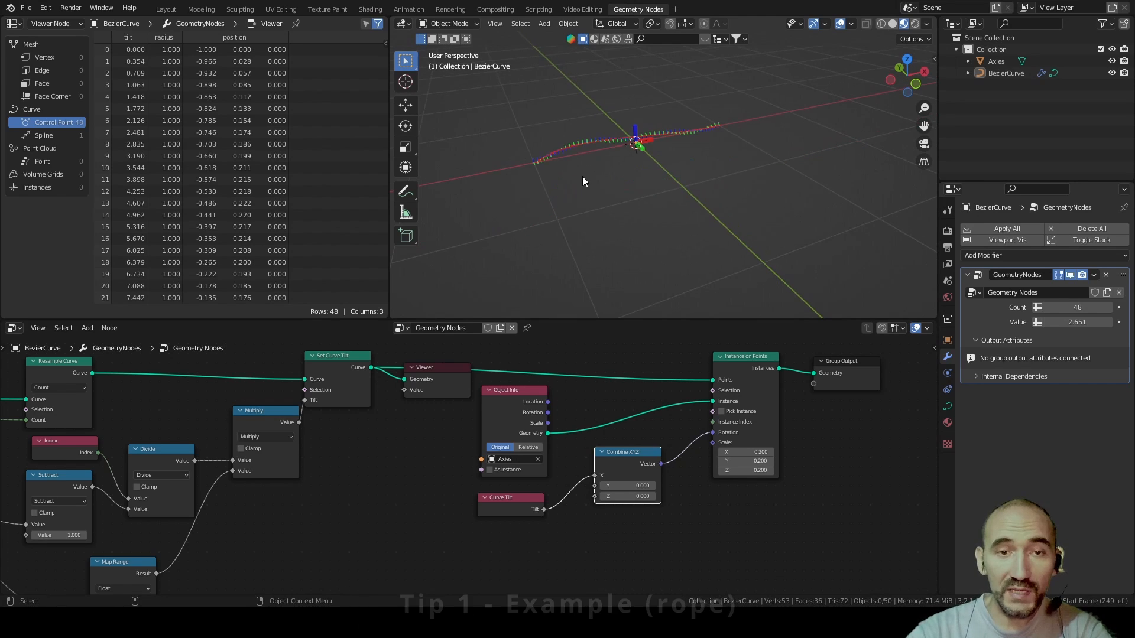
pyautogui.hotkey('shift', 'a')
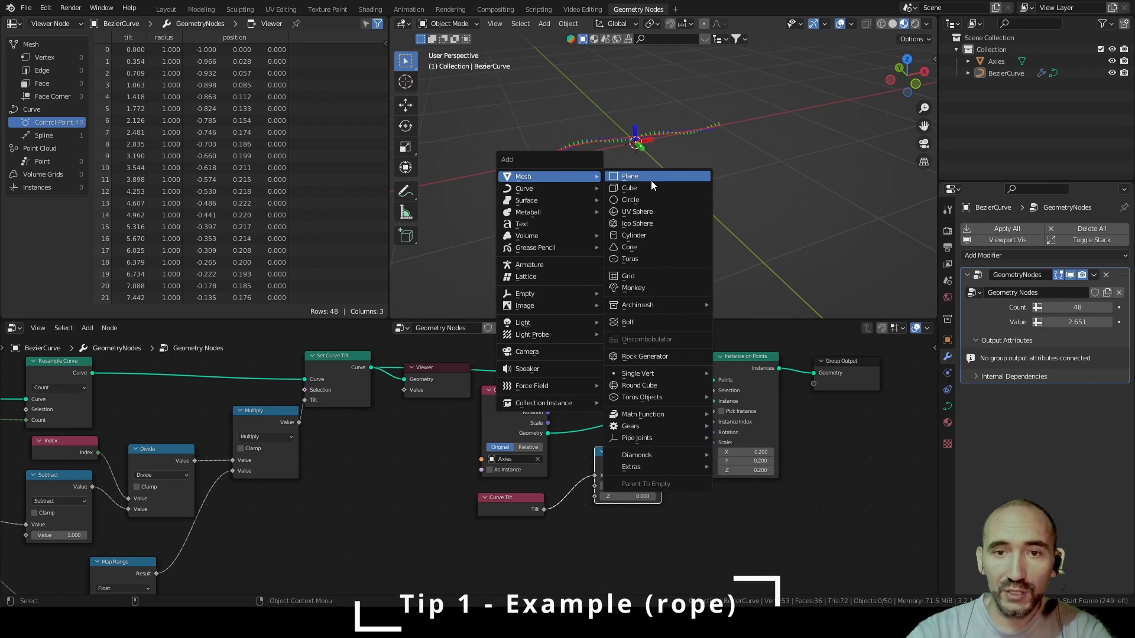
pyautogui.click(654, 200)
pyautogui.click(455, 308)
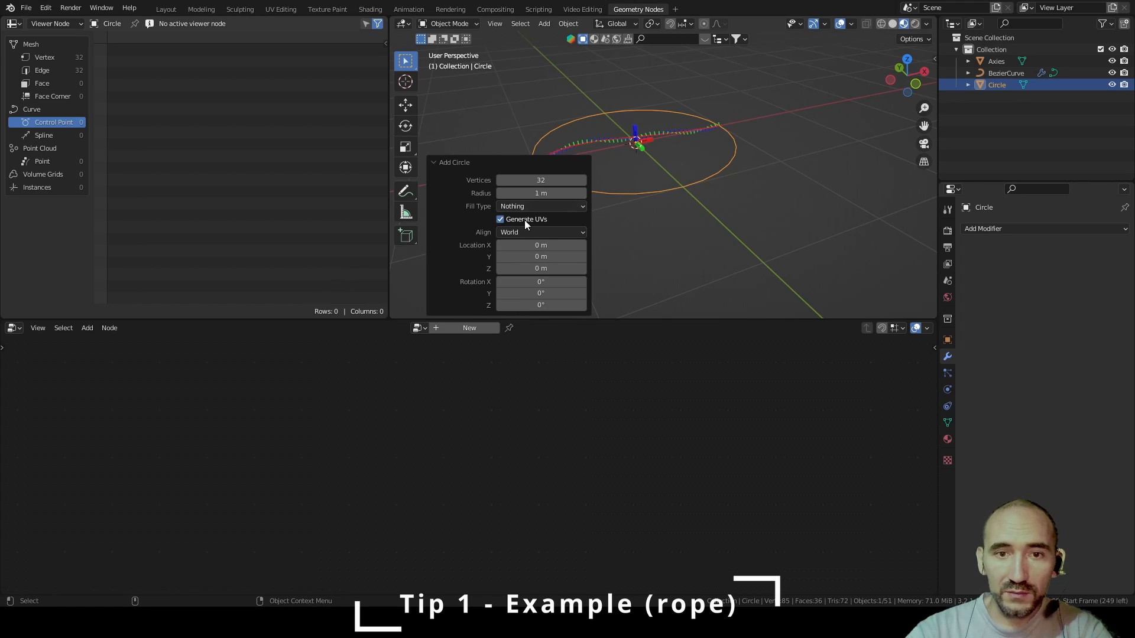
pyautogui.click(543, 194)
pyautogui.write('2cm')
pyautogui.press('Return')
# Move the circle in the negative direction along the global X axis, away from the large Axies object
pyautogui.press('g')
pyautogui.press('x')
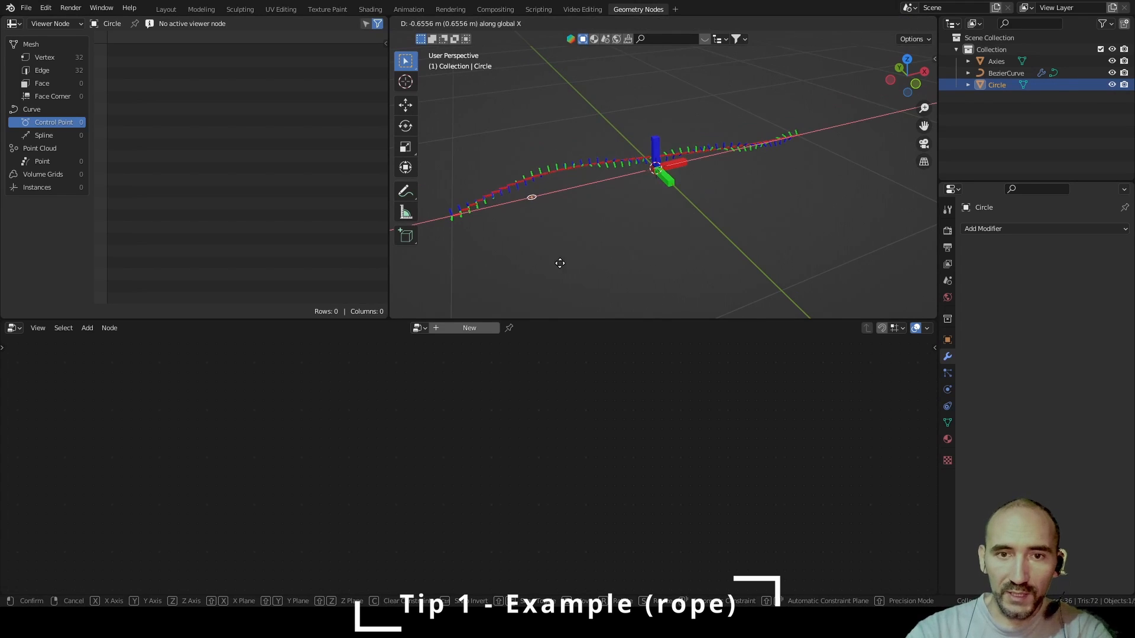
pyautogui.click(597, 254)
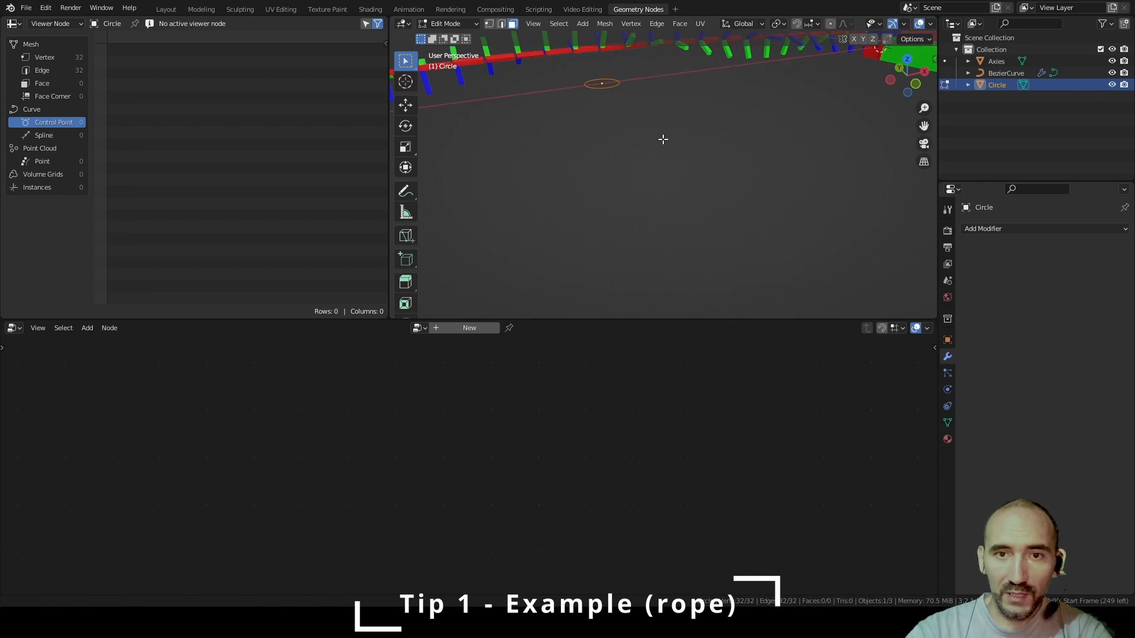
# In Edit Mode, move the circle's vertices 0.02 m along the global Y axis
pyautogui.keyDown('shift'); pyautogui.moveTo(662, 140); pyautogui.dragTo(696, 174, button='middle'); pyautogui.keyUp('shift')
pyautogui.scroll(3, 696, 174)
pyautogui.scroll(-5, 695, 174)
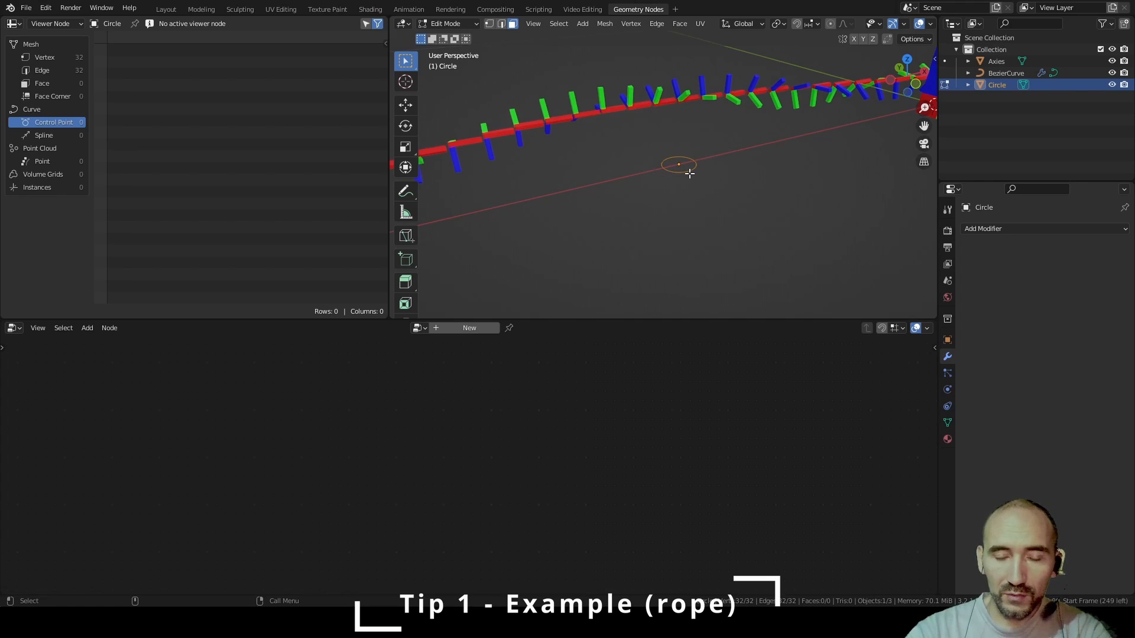
pyautogui.write('gy0.')
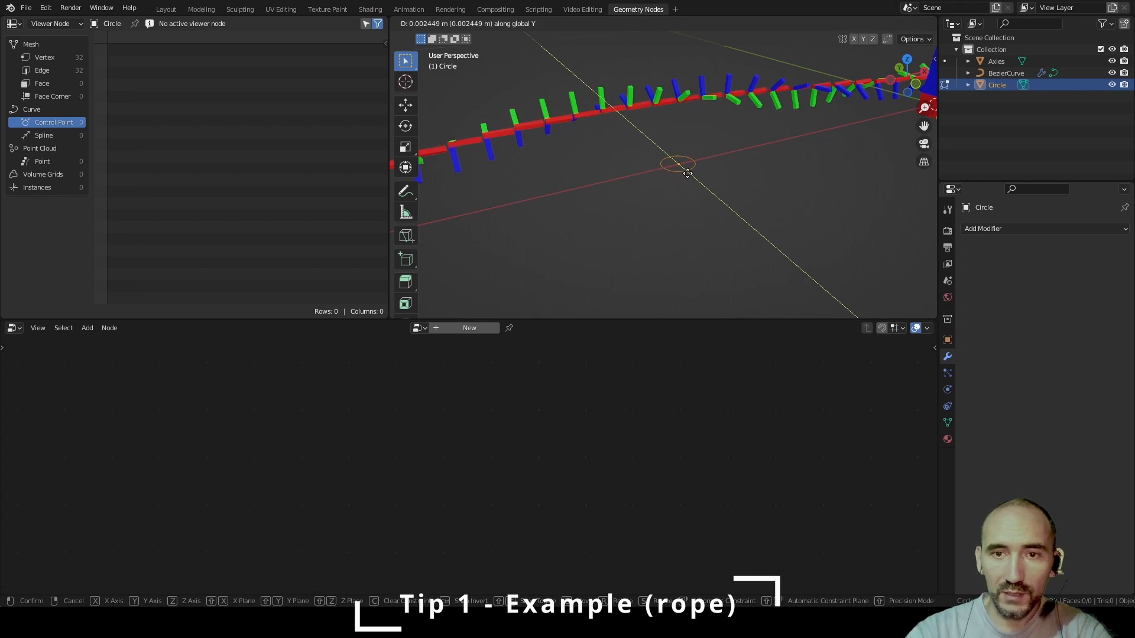
pyautogui.write('02')
pyautogui.press('Return')
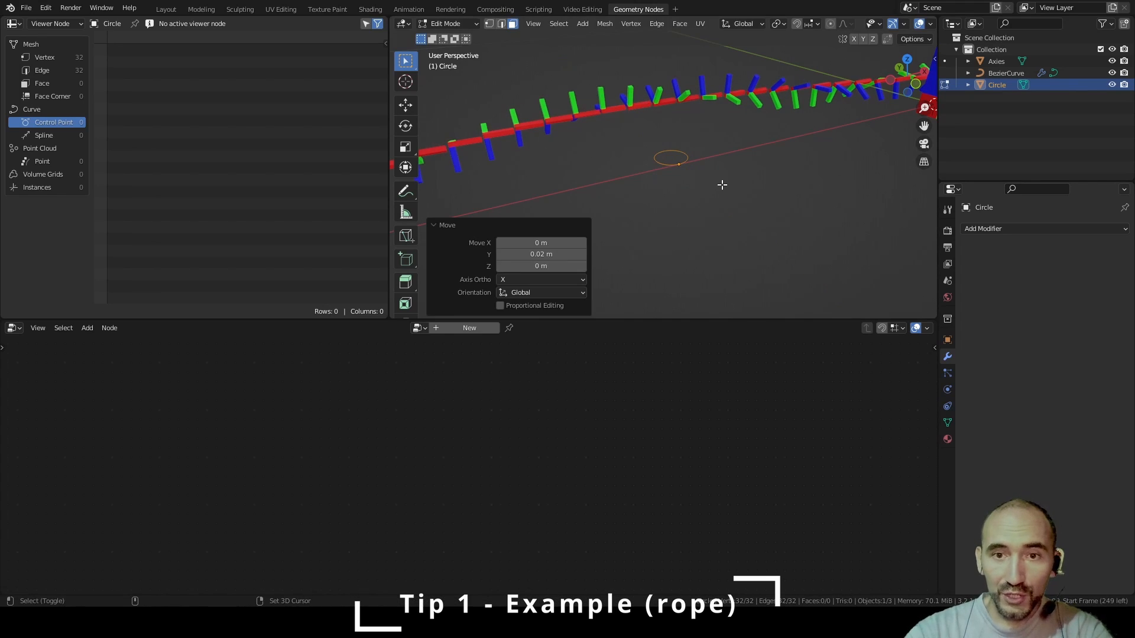
# Duplicate the circle's vertices with a -0.04 m offset along global Y, return to Object Mode and deselect the object
pyautogui.press('y')
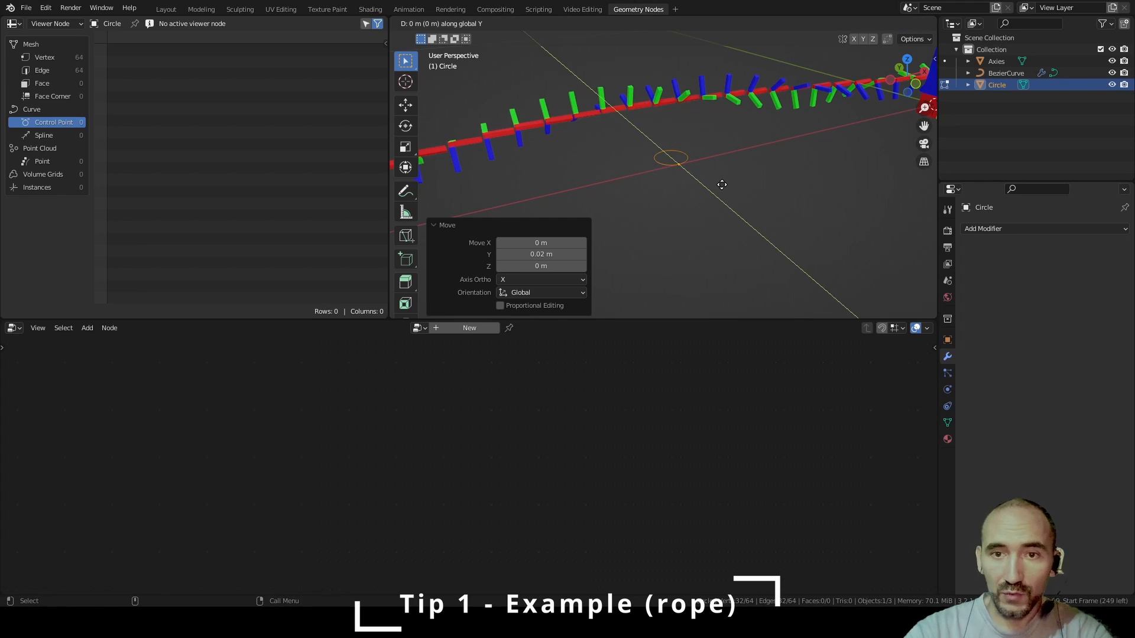
pyautogui.write('-0.04')
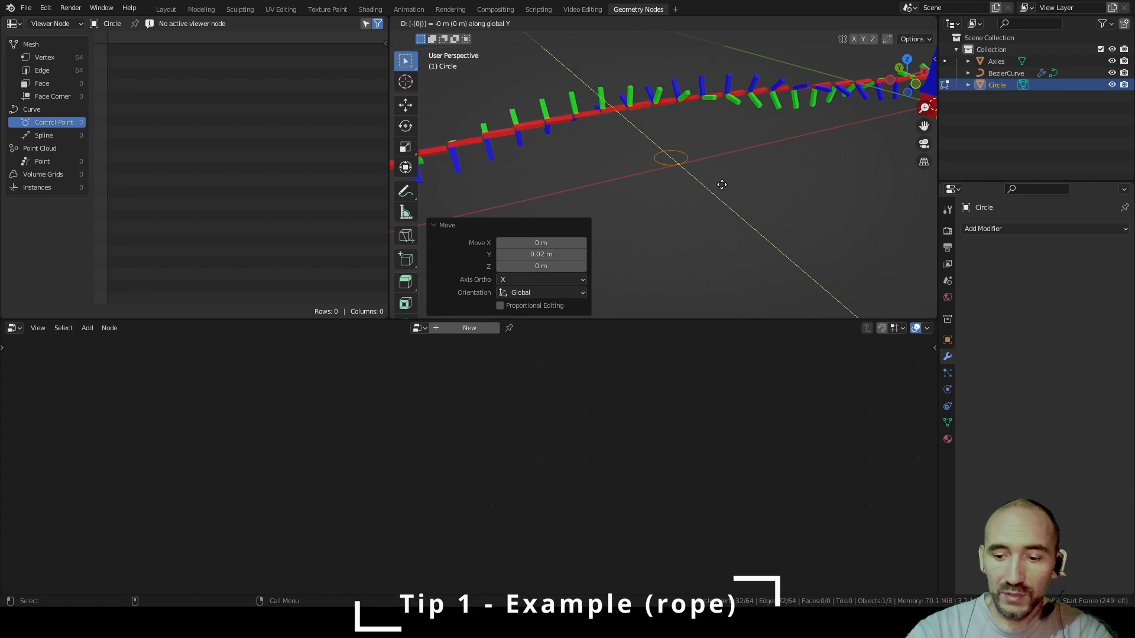
pyautogui.press('Return')
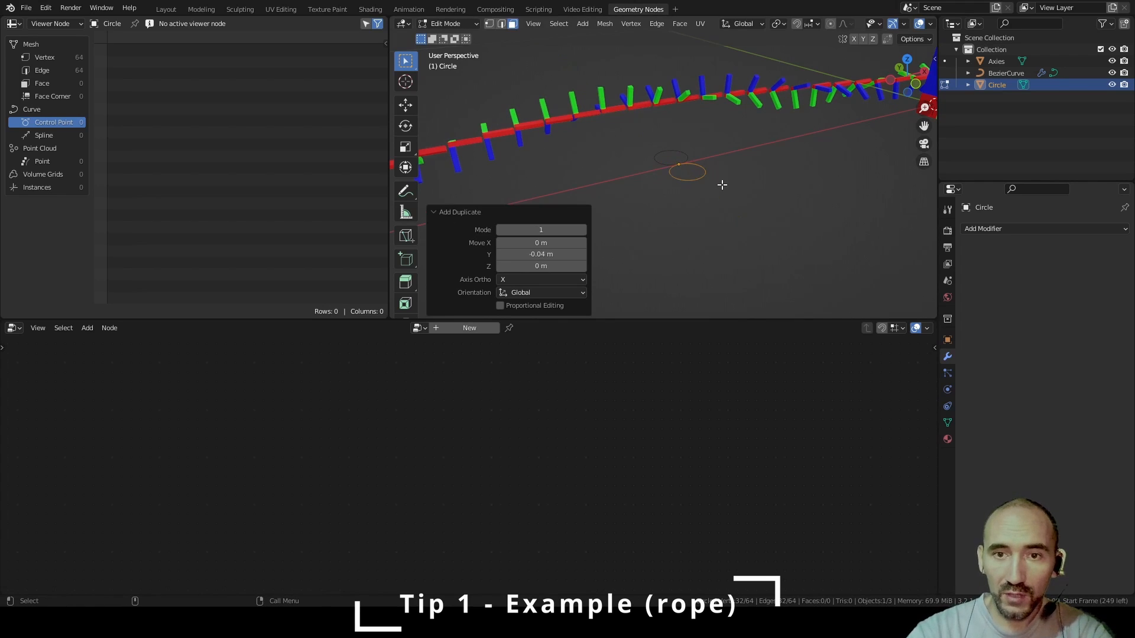
pyautogui.click(648, 154)
pyautogui.scroll(-4, 716, 181)
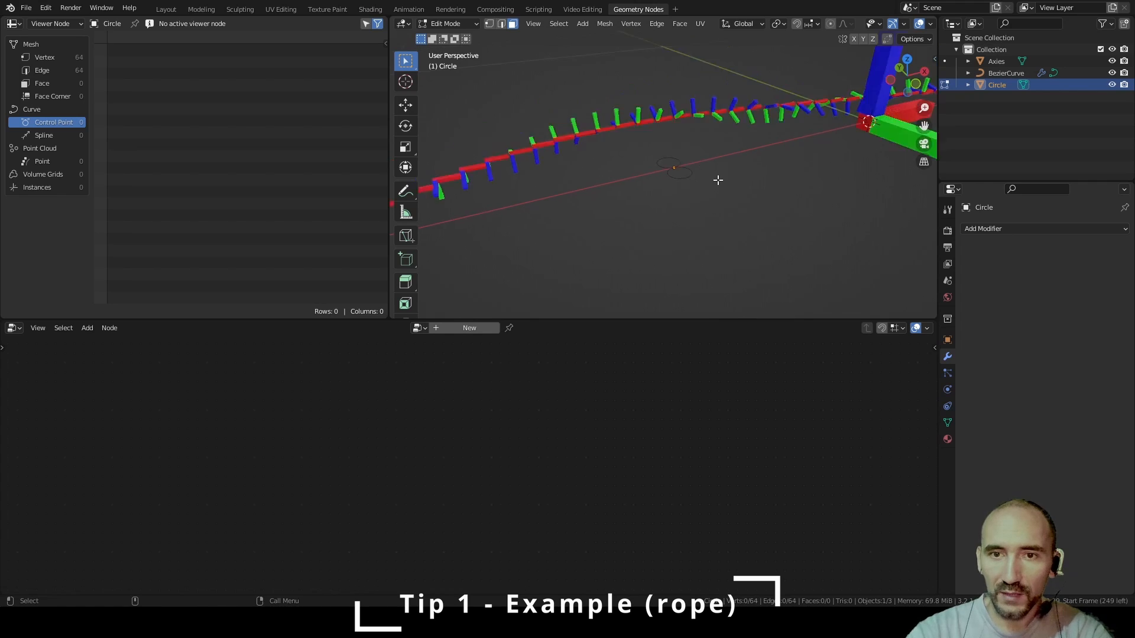
pyautogui.press('Tab')
pyautogui.click(652, 212)
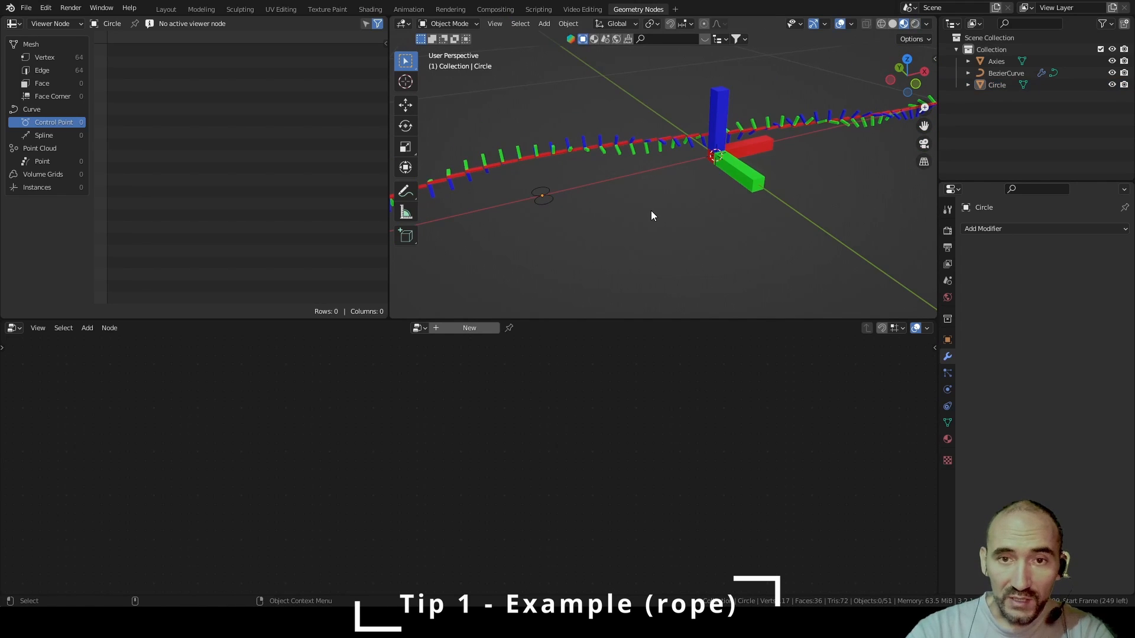
# In the Bezier curve's node tree, move Object Info, Curve Tilt, Combine XYZ, Instance on Points and Group Output away from the Viewer node
pyautogui.click(639, 152)
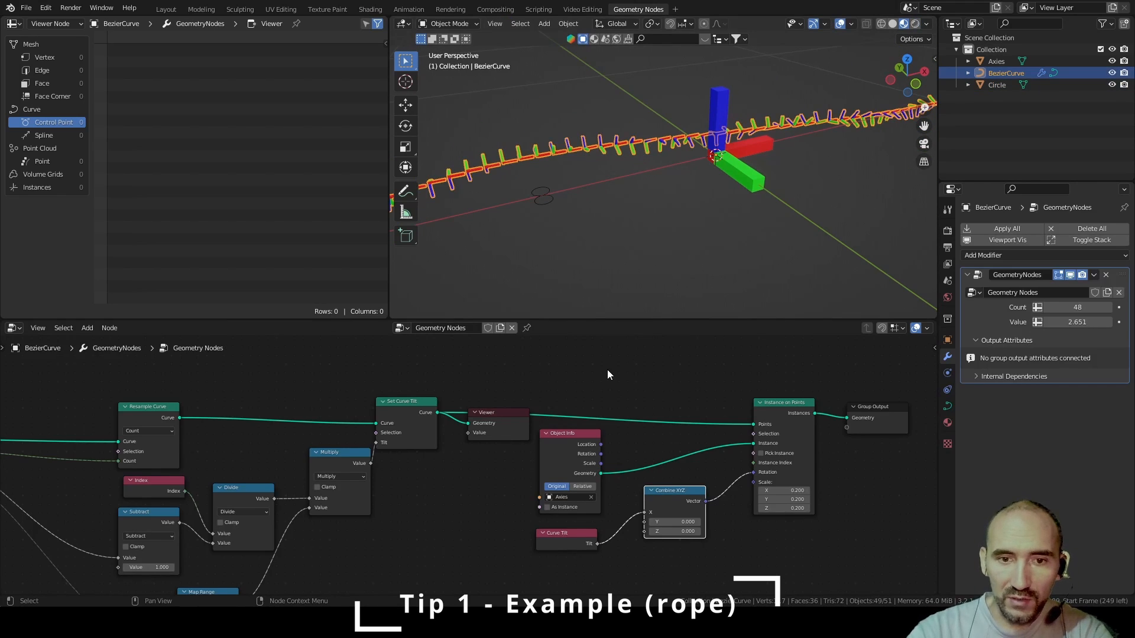
pyautogui.moveTo(612, 377); pyautogui.dragTo(538, 369, button='middle')
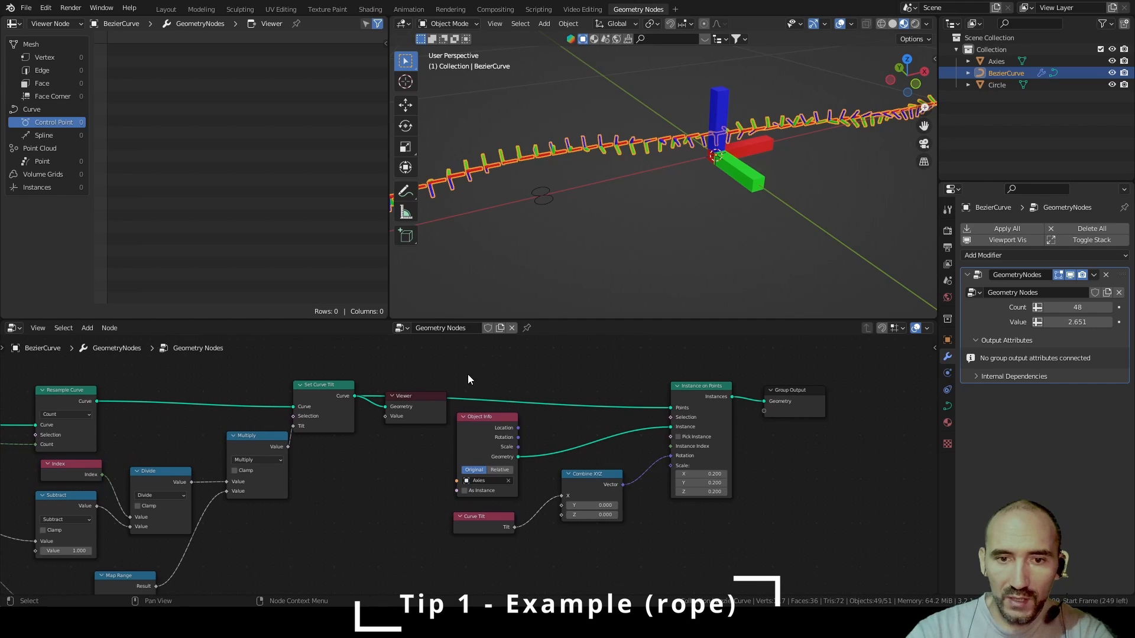
pyautogui.moveTo(467, 374); pyautogui.dragTo(792, 544)
pyautogui.scroll(-2, 753, 514)
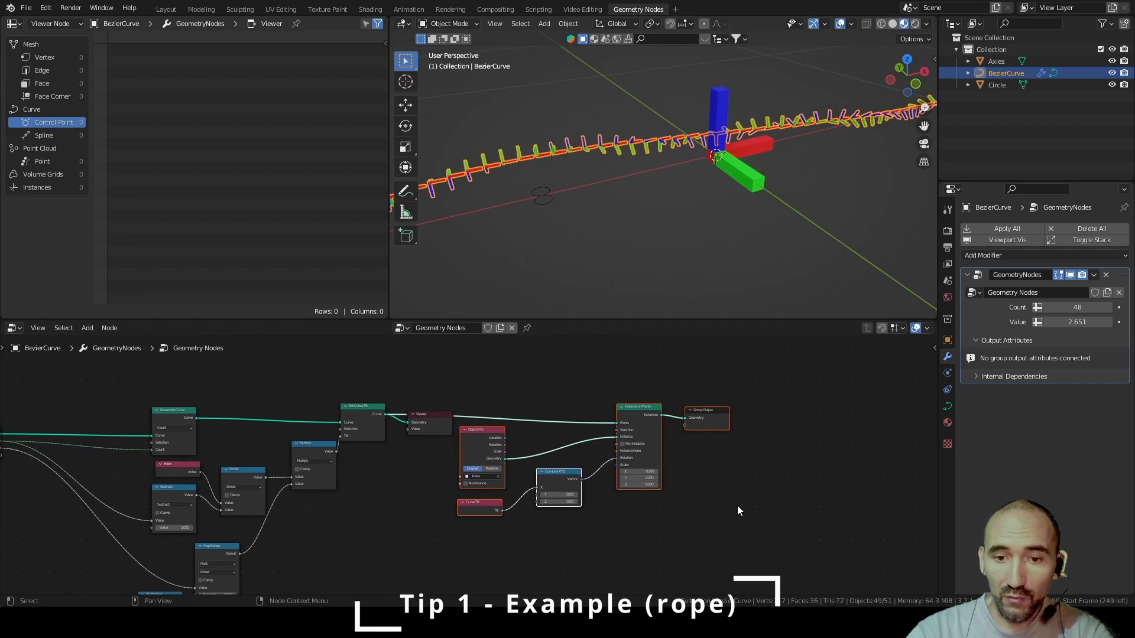
pyautogui.press('g')
pyautogui.click(728, 516)
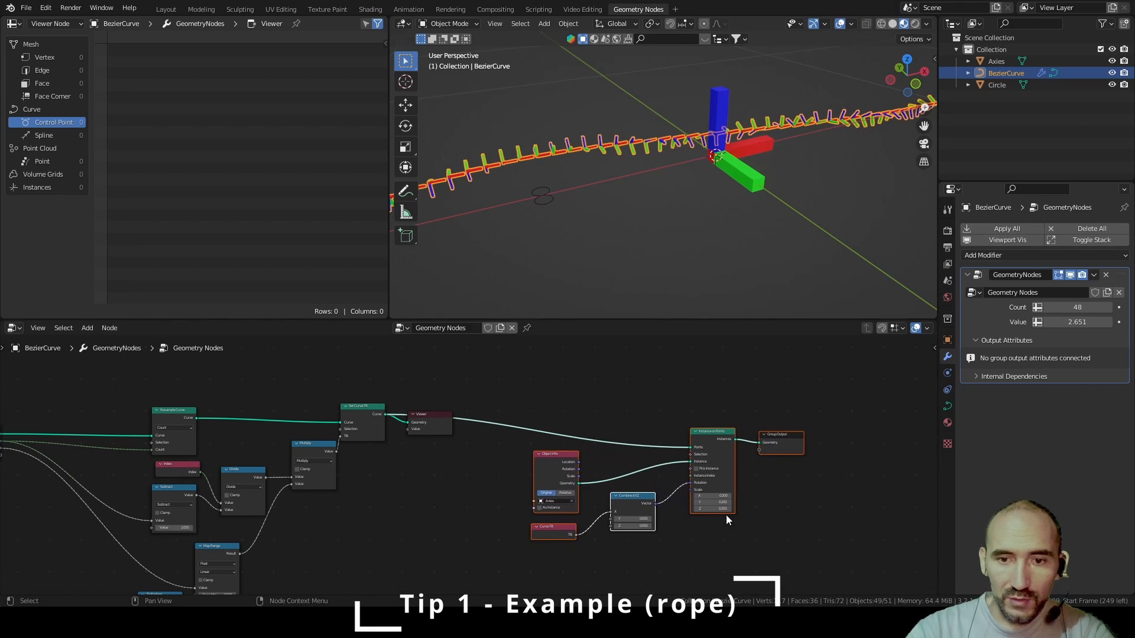
# Delete the Viewer node attached to Set Curve Tilt in the Bezier curve's node tree
pyautogui.click(611, 434)
pyautogui.scroll(2, 614, 437)
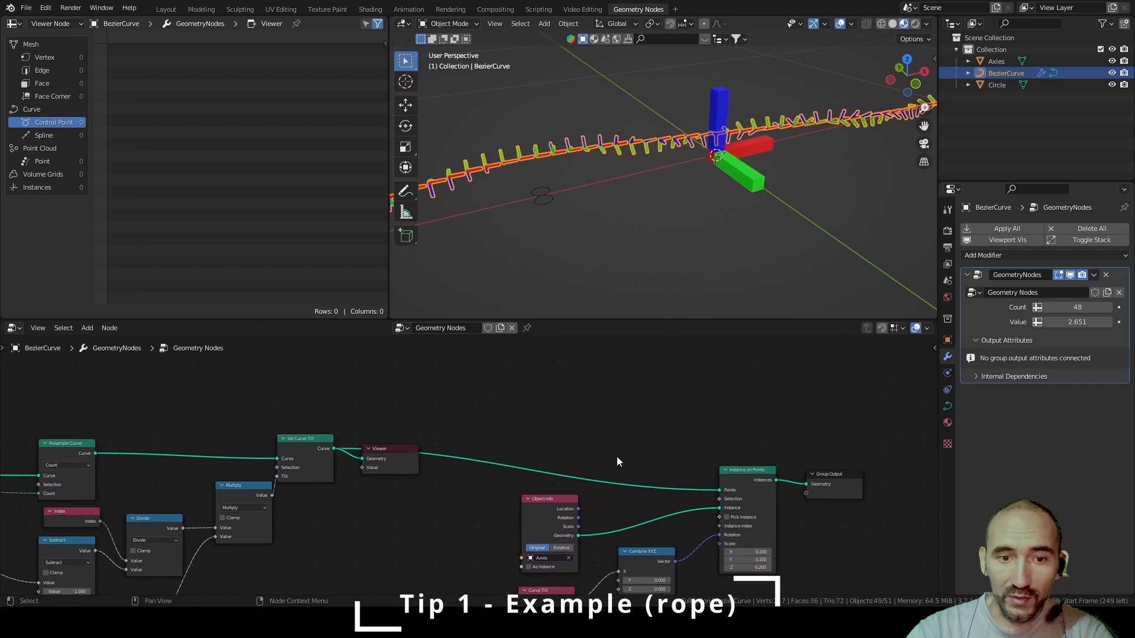
pyautogui.click(406, 463)
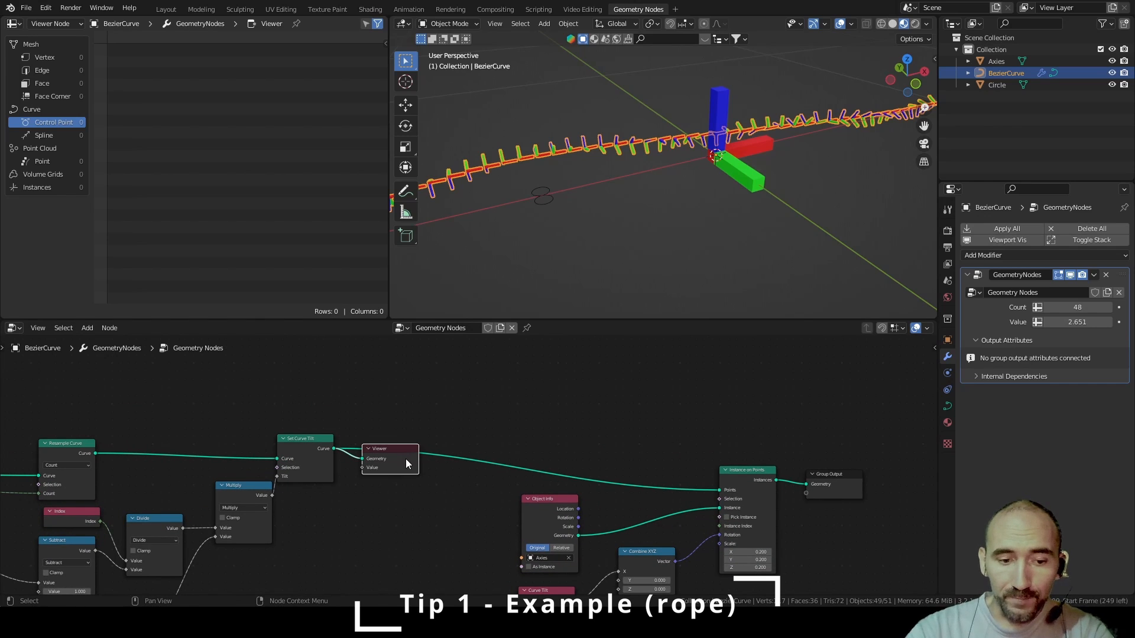
pyautogui.press('Delete')
pyautogui.press('F3')
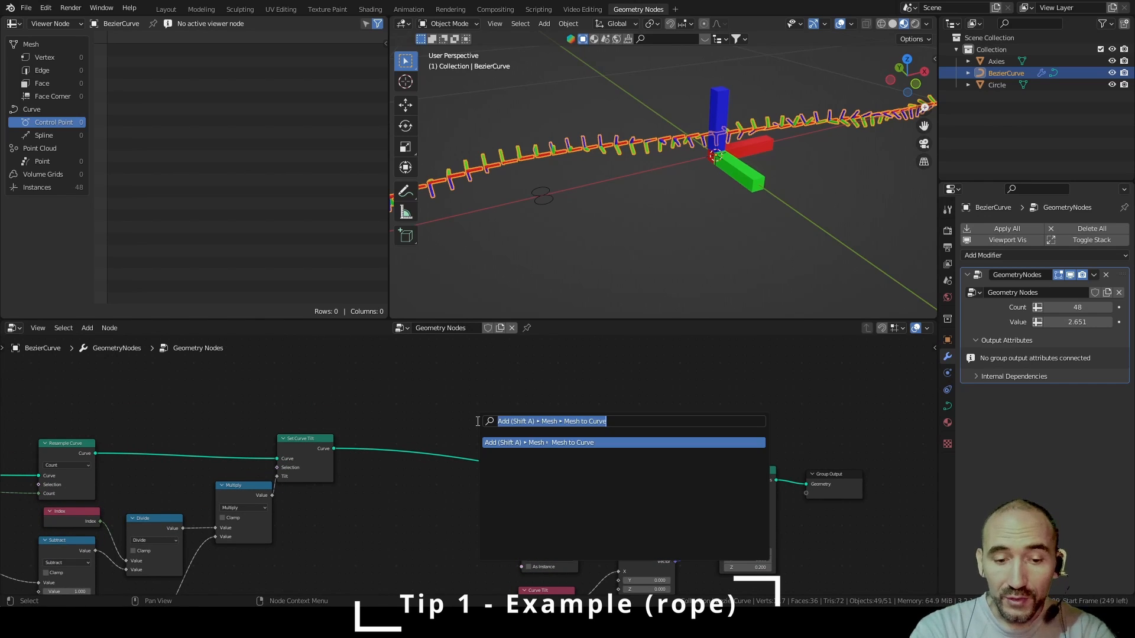
pyautogui.write('curve on me')
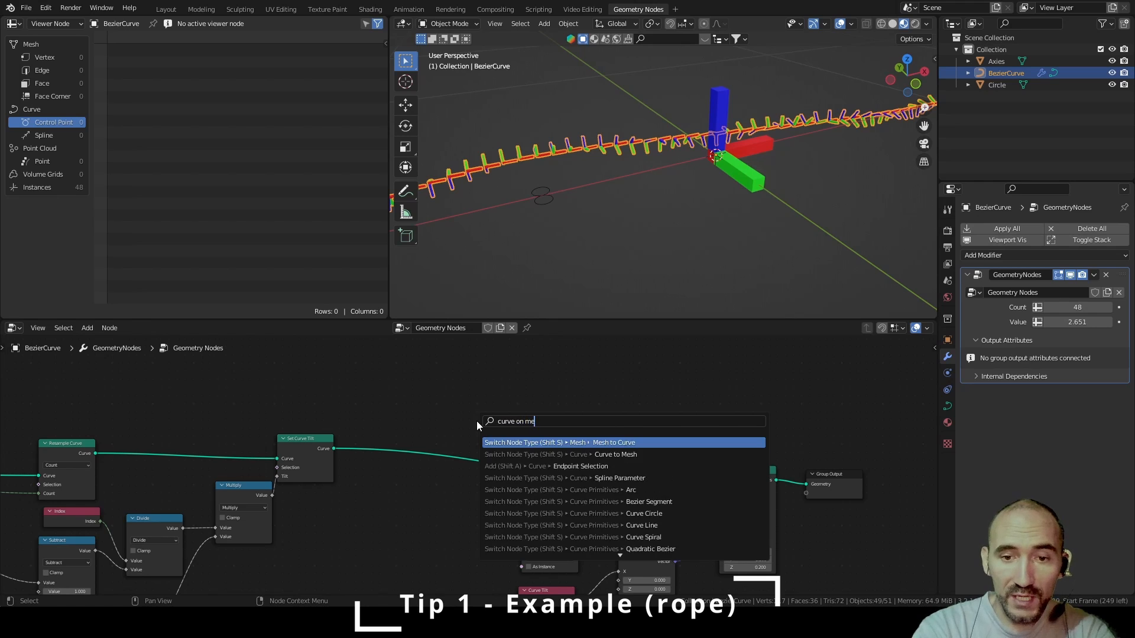
pyautogui.press('Escape')
# Insert a Curve to Mesh node after Set Curve Tilt and connect its Mesh output to the Group Output
pyautogui.press('F3')
pyautogui.write('curve to')
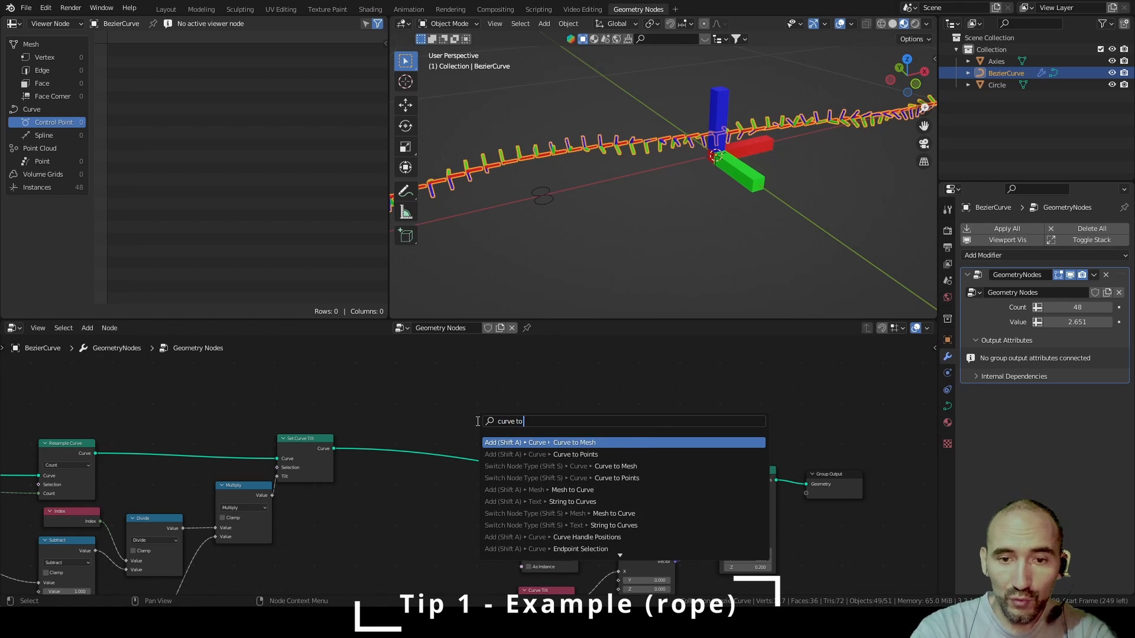
pyautogui.press('Return')
pyautogui.click(560, 461)
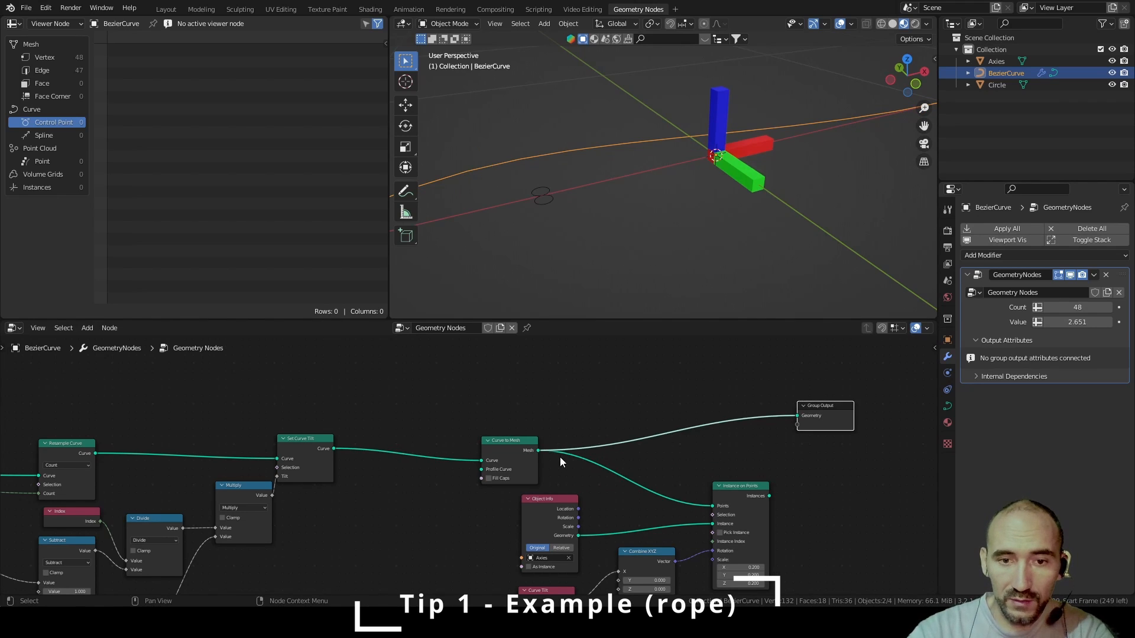
pyautogui.moveTo(560, 458); pyautogui.dragTo(587, 473, button='middle')
pyautogui.scroll(4, 615, 434)
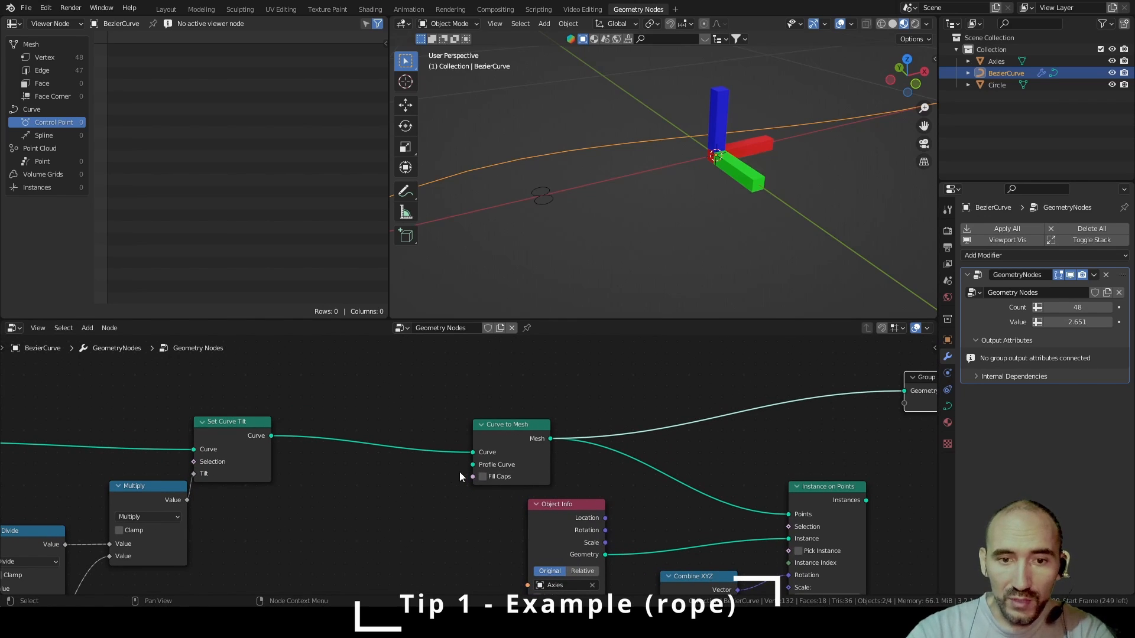
# Add an Object Info node for the Circle object and connect its Geometry to Curve to Mesh's Profile Curve
pyautogui.moveTo(383, 506); pyautogui.dragTo(460, 473, button='middle')
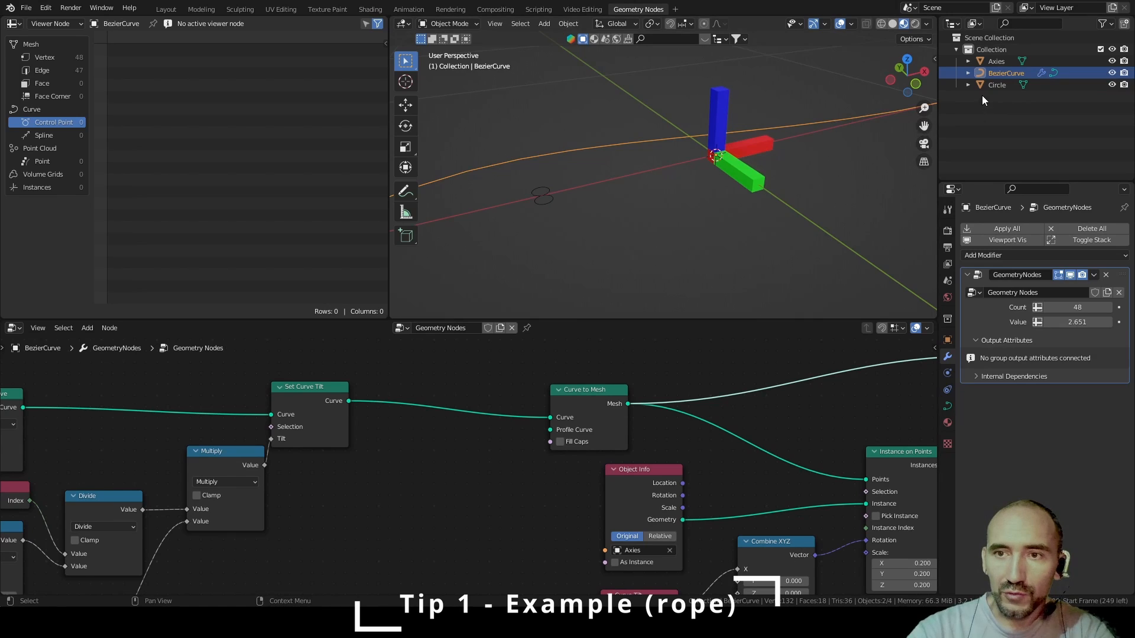
pyautogui.moveTo(989, 87); pyautogui.dragTo(406, 477)
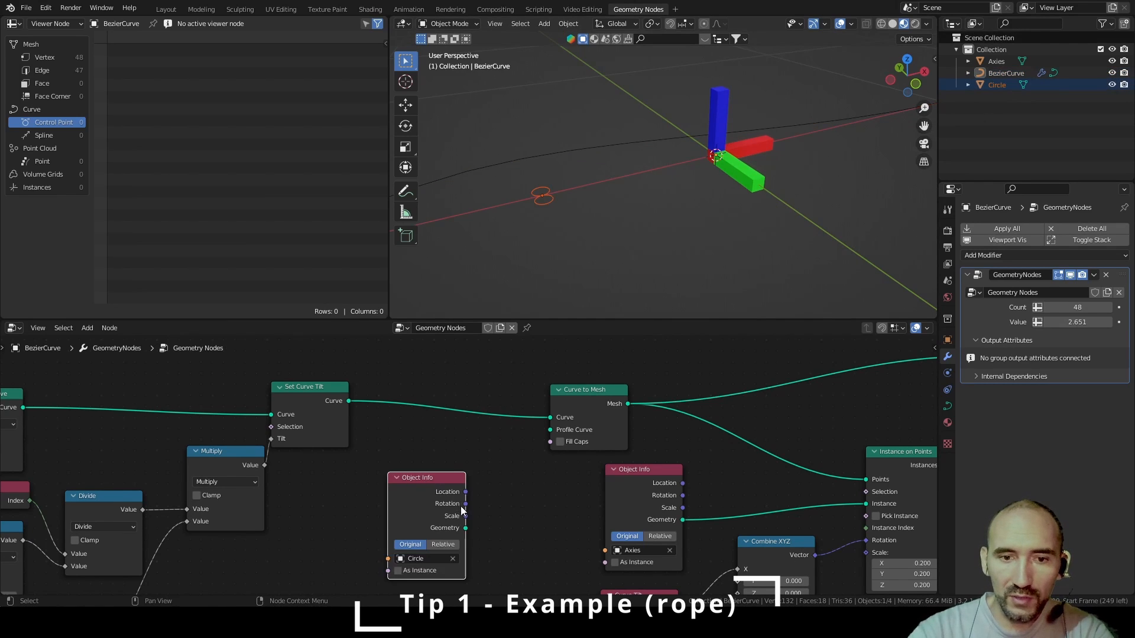
pyautogui.moveTo(465, 528); pyautogui.dragTo(551, 430)
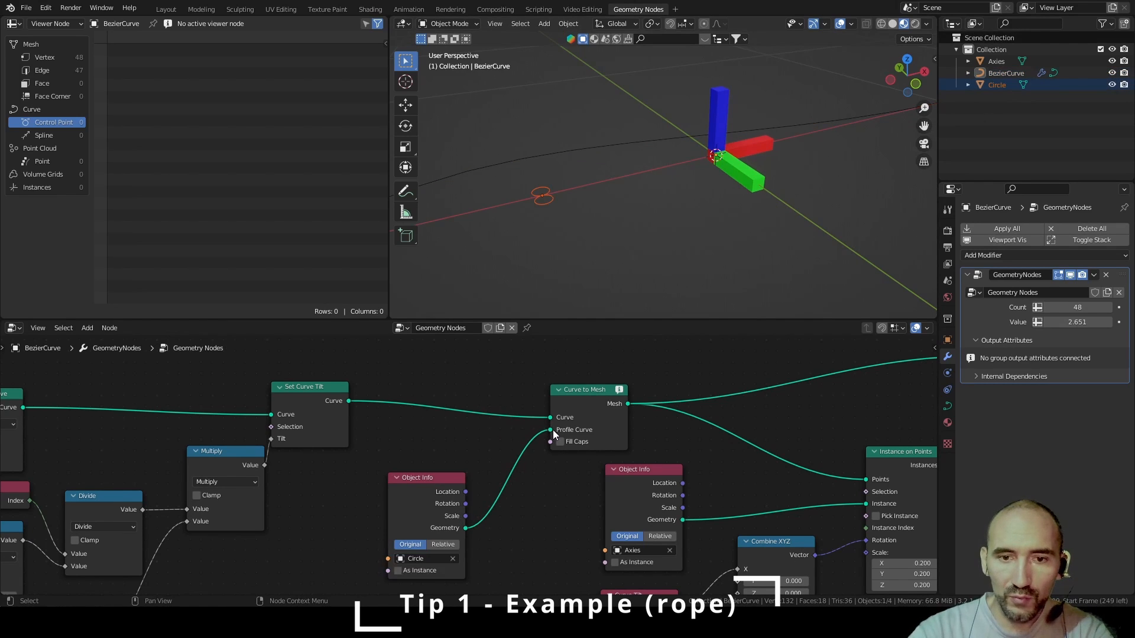
# Insert a Mesh to Curve node between the Circle's Object Info and Curve to Mesh
pyautogui.moveTo(618, 391)
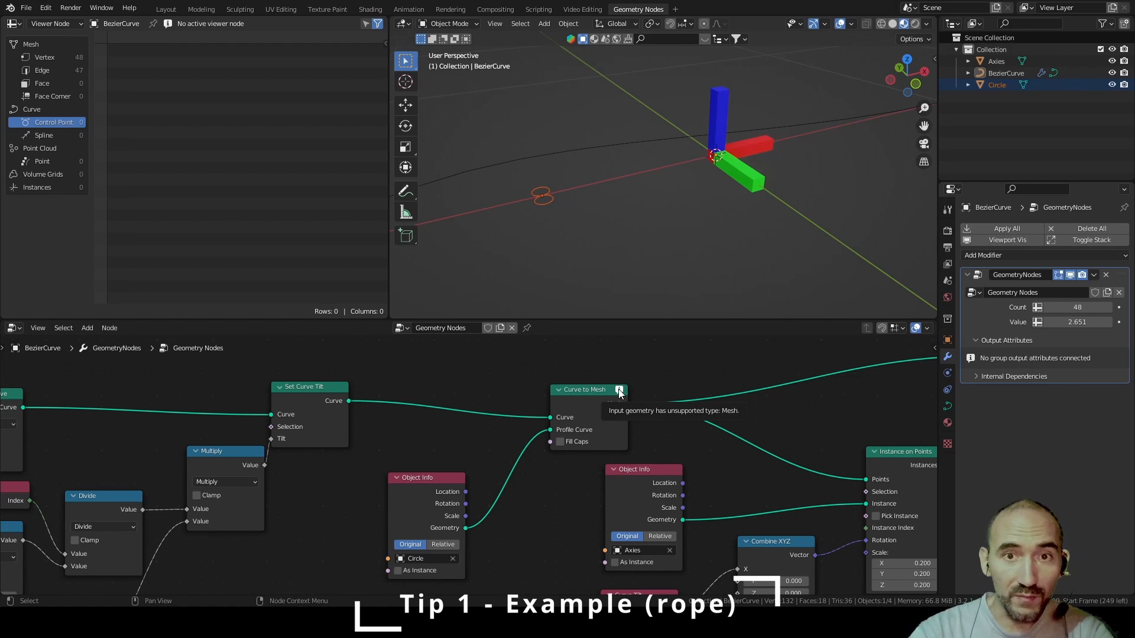
pyautogui.press('F3')
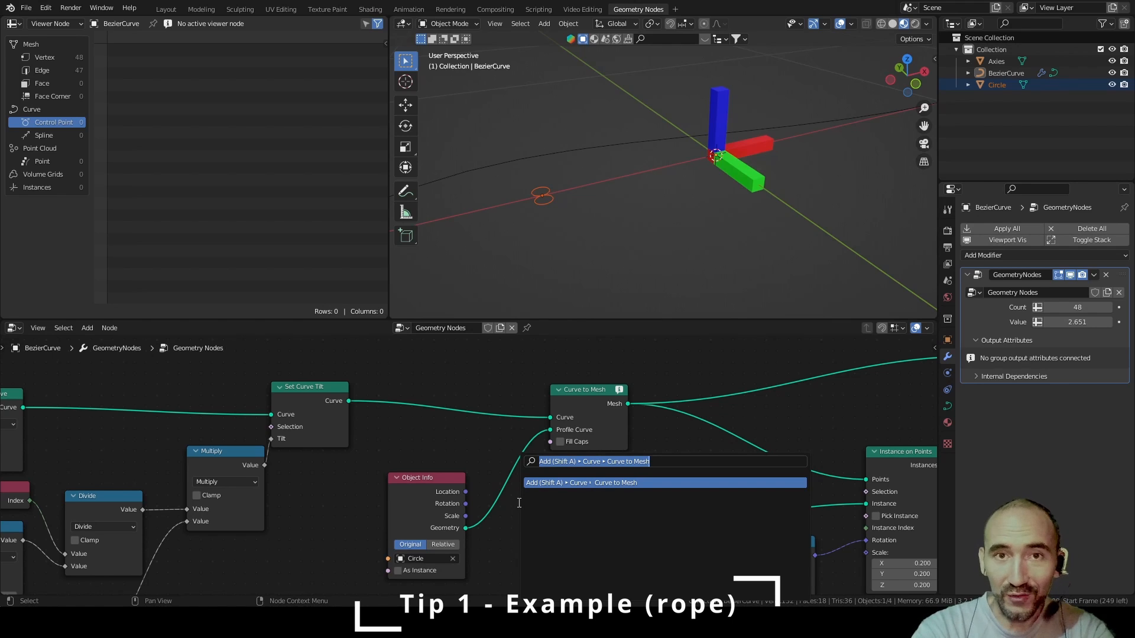
pyautogui.write('mesh to cur')
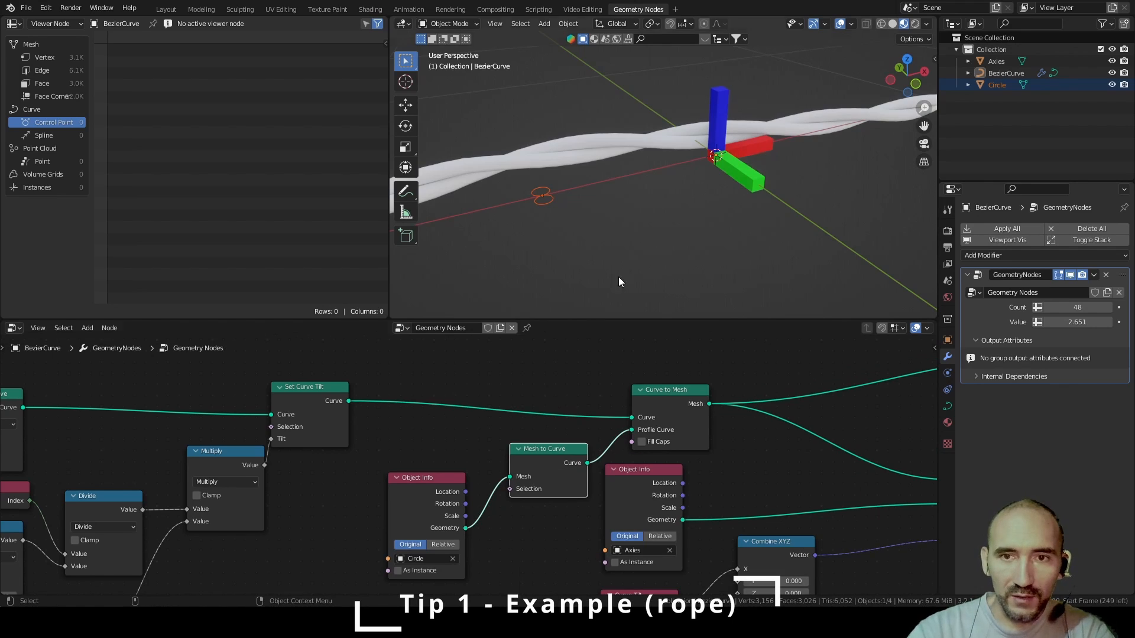
# Hide the Axies object in the viewport and set the Bezier curve modifier's Value to 0
pyautogui.scroll(-3, 643, 225)
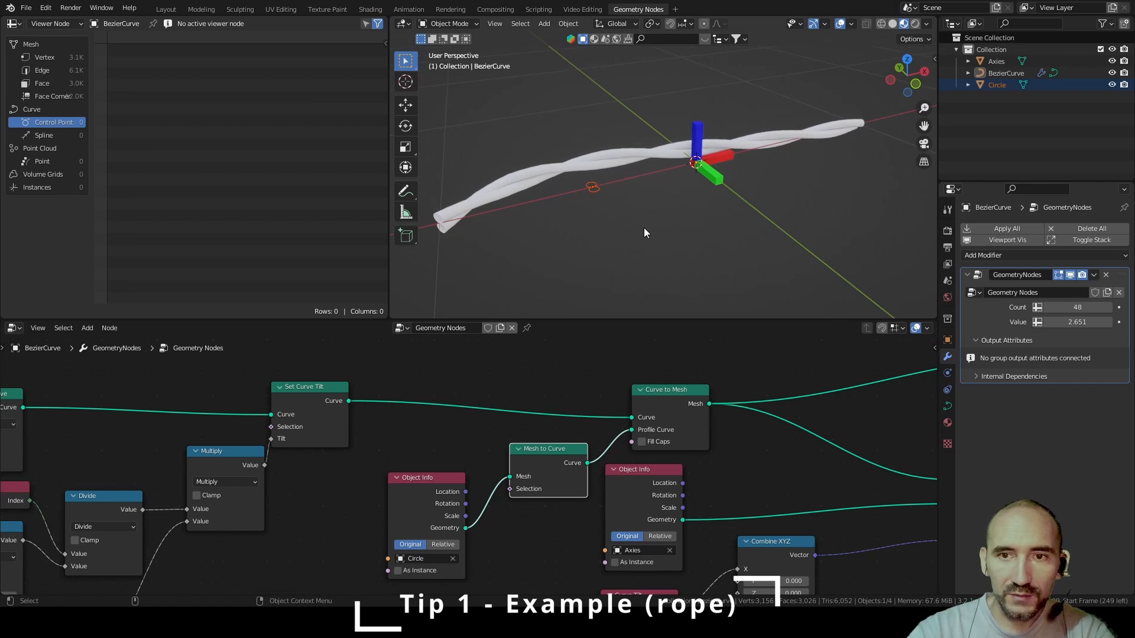
pyautogui.click(1111, 61)
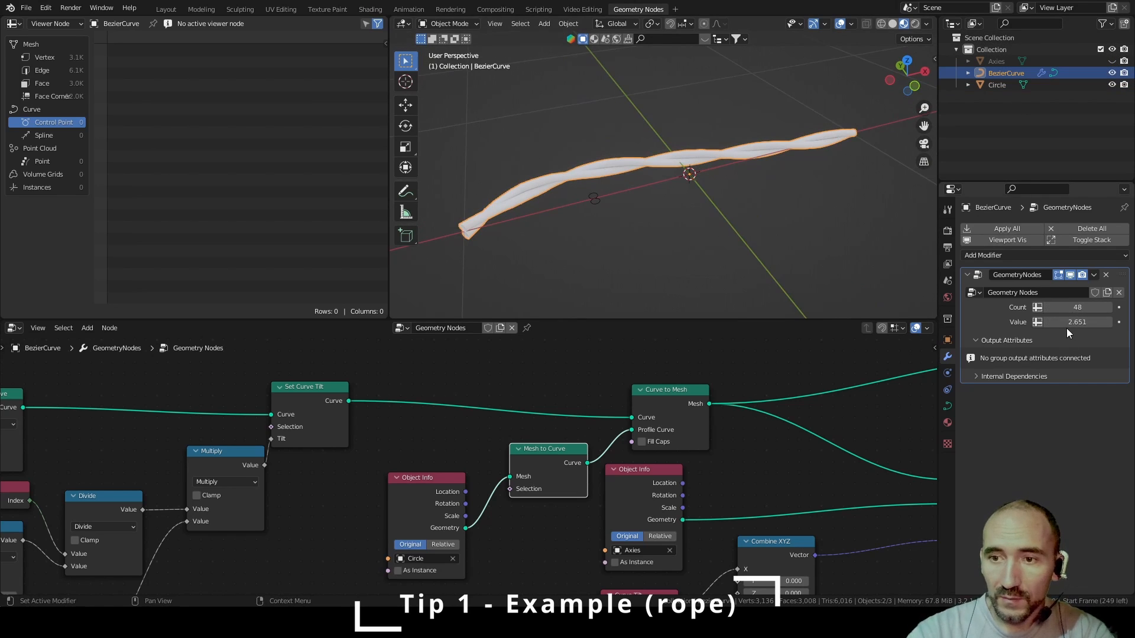
pyautogui.moveTo(1068, 323)
pyautogui.mouseDown()
pyautogui.moveTo(1103, 323)
pyautogui.moveTo(1071, 329)
pyautogui.mouseUp()
pyautogui.click(1071, 323)
pyautogui.write('0')
pyautogui.press('Return')
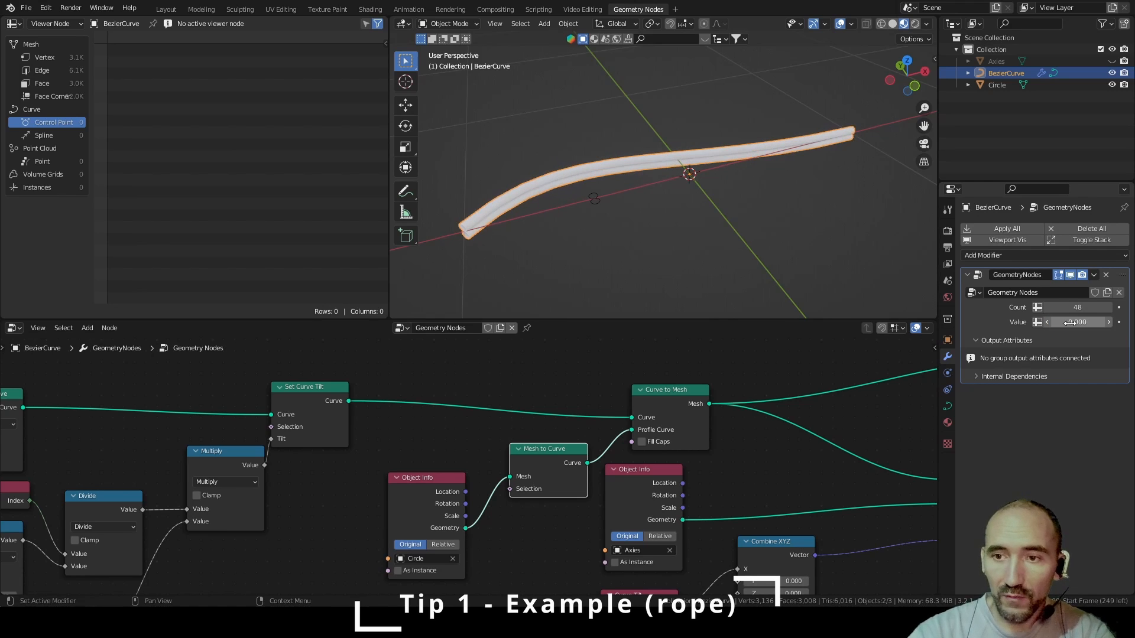
pyautogui.click(1070, 322)
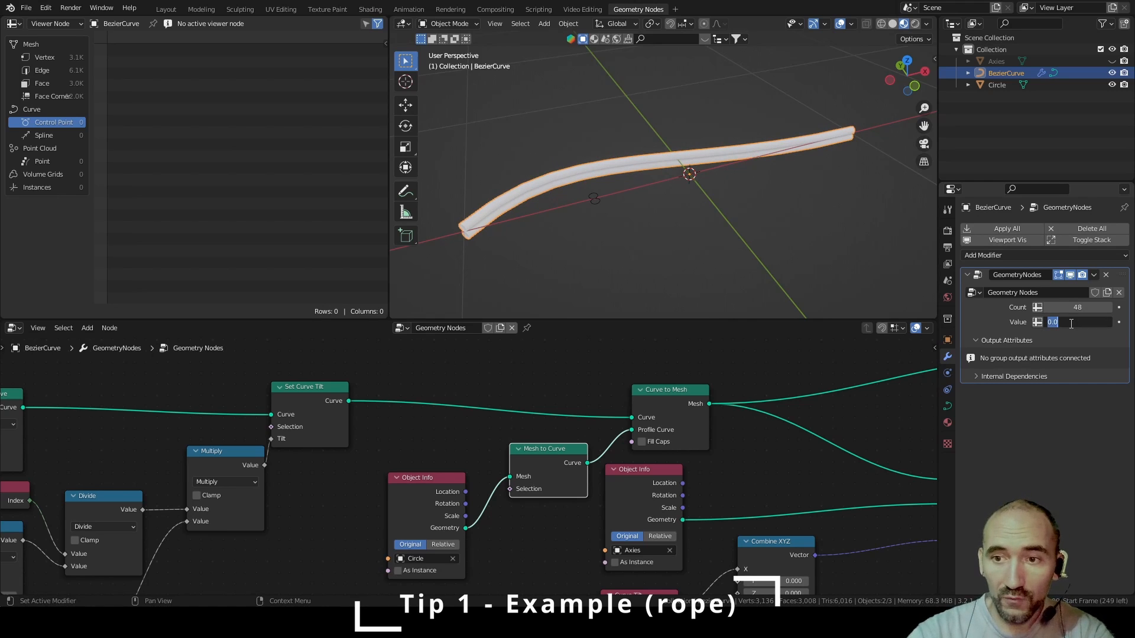
pyautogui.press('Return')
# Set the modifier's Value to 1 to check a single turn, and raise it to 10 for a tightly twisted rope
pyautogui.moveTo(865, 205); pyautogui.dragTo(695, 137, button='middle')
pyautogui.keyDown('alt'); pyautogui.moveTo(695, 133); pyautogui.dragTo(711, 135); pyautogui.keyUp('alt')
pyautogui.keyDown('alt'); pyautogui.moveTo(711, 135); pyautogui.dragTo(711, 126, button='right'); pyautogui.keyUp('alt')
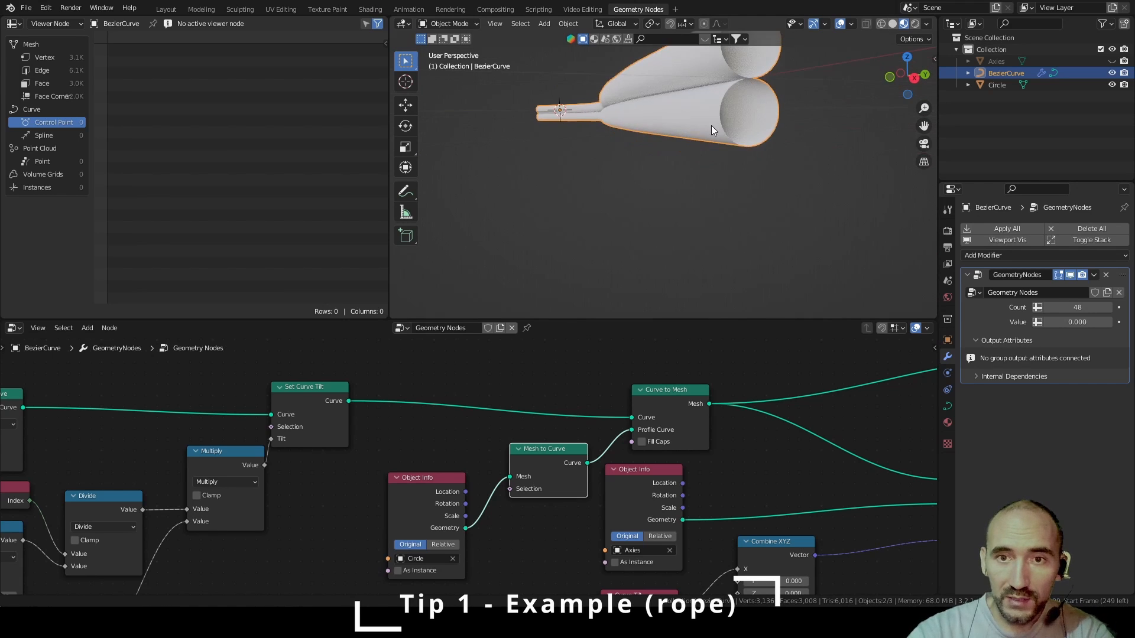
pyautogui.keyDown('alt'); pyautogui.moveTo(711, 125); pyautogui.dragTo(711, 144, button='middle'); pyautogui.keyUp('alt')
pyautogui.moveTo(1076, 322); pyautogui.dragTo(1105, 322)
pyautogui.click(1062, 322)
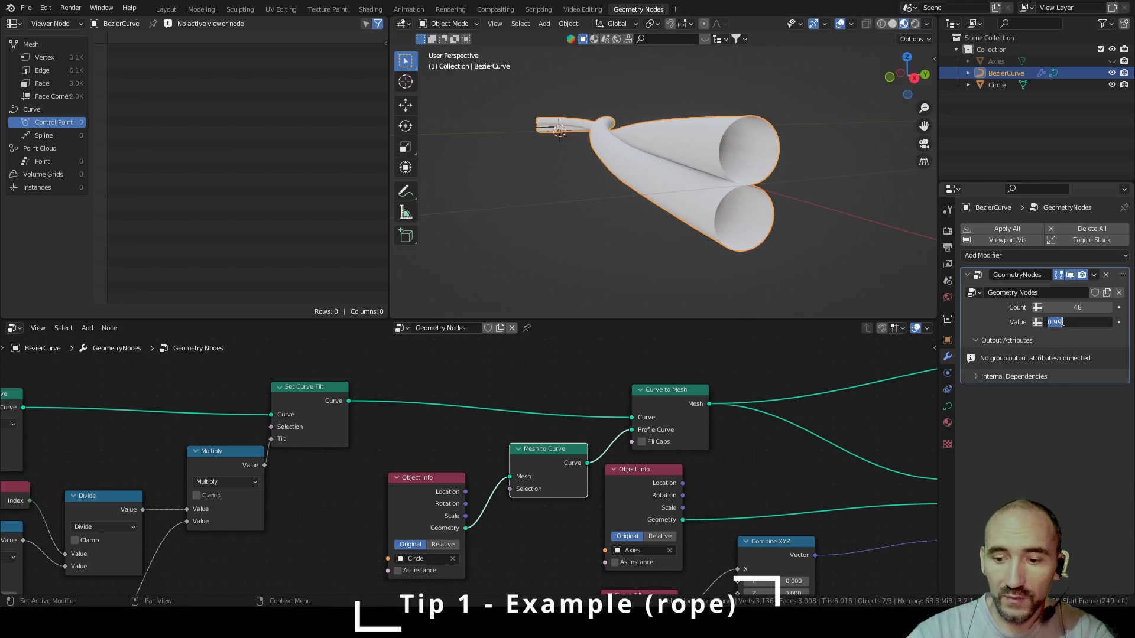
pyautogui.write('1')
pyautogui.press('Return')
pyautogui.moveTo(597, 183); pyautogui.dragTo(684, 187, button='middle')
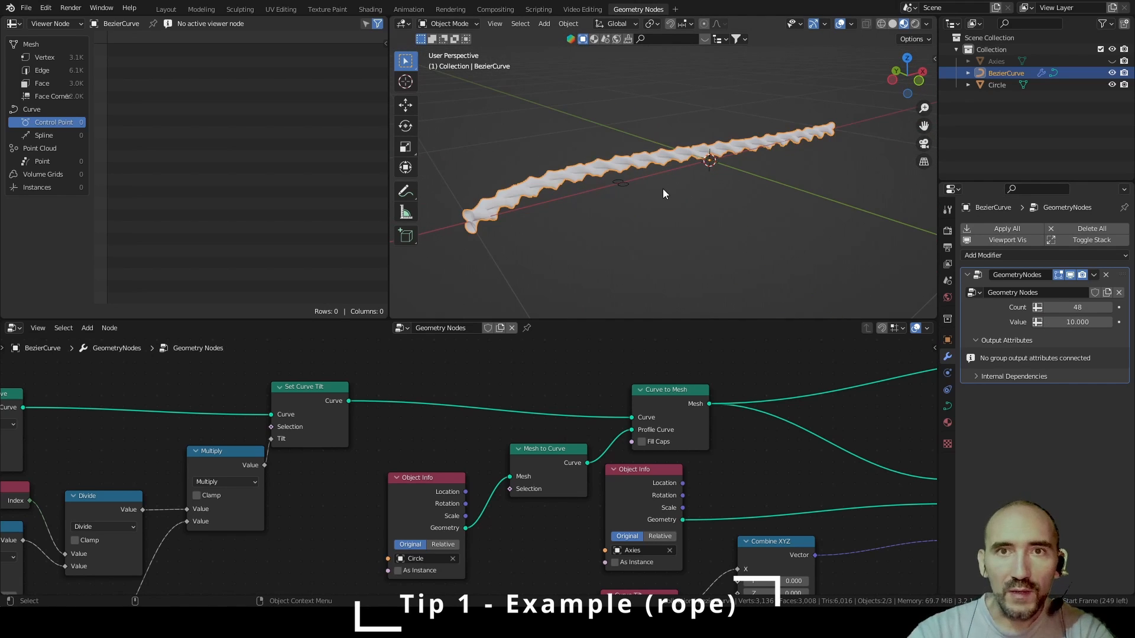
pyautogui.scroll(5, 651, 185)
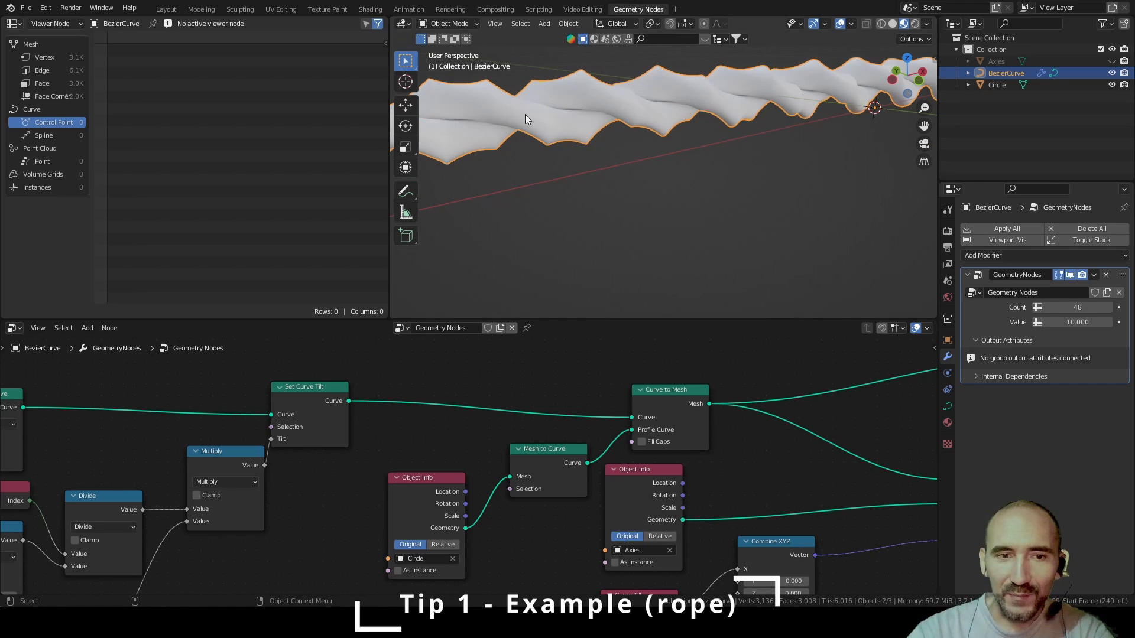
# Insert a Set Spline Type node after Set Curve Tilt and set its type to Bezier
pyautogui.moveTo(425, 384); pyautogui.dragTo(608, 399, button='middle')
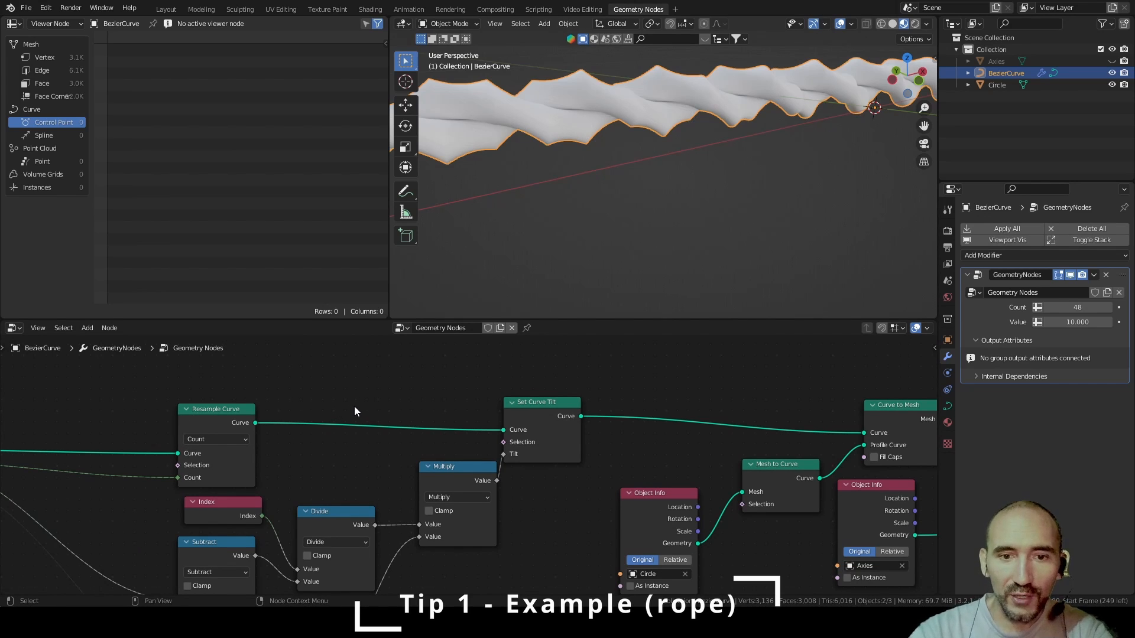
pyautogui.moveTo(438, 397); pyautogui.dragTo(226, 409, button='middle')
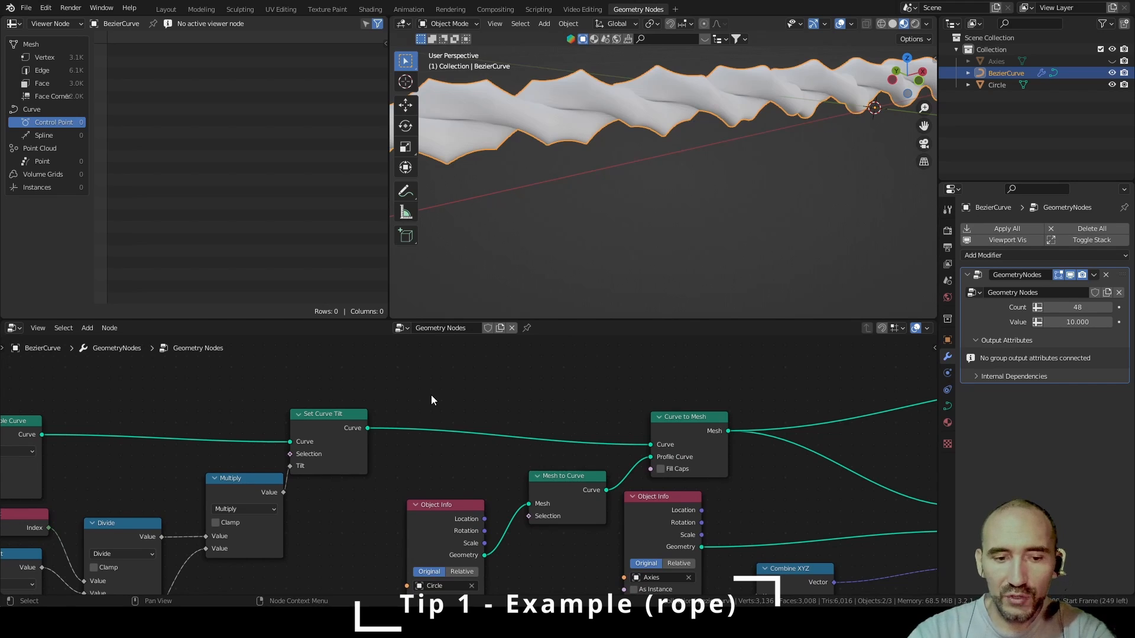
pyautogui.press('F3')
pyautogui.write('set type')
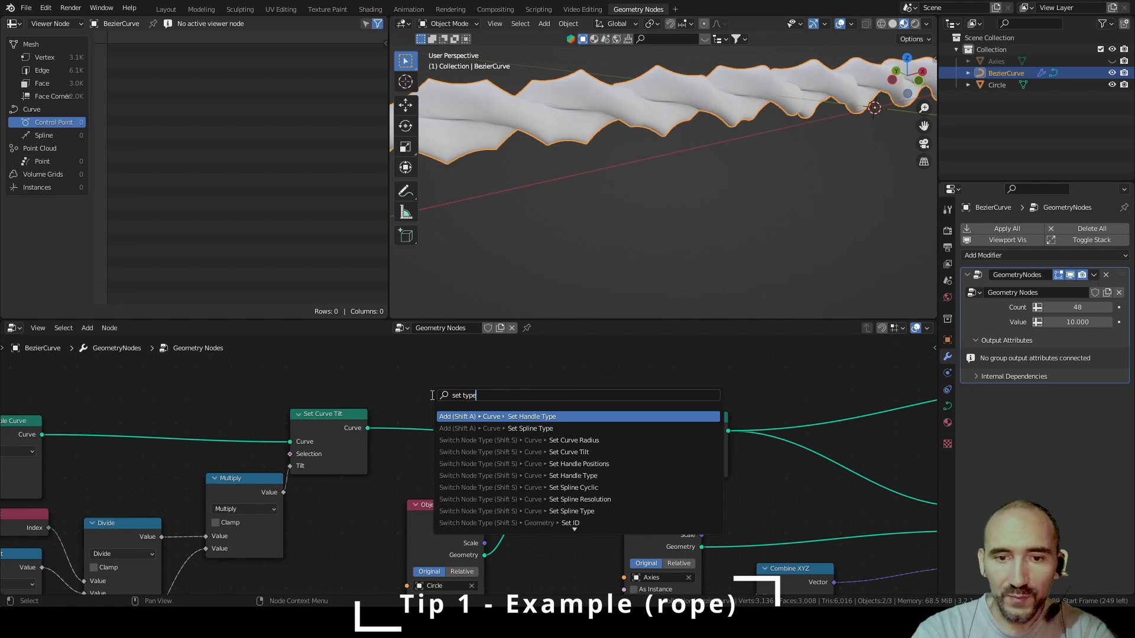
pyautogui.press('Down')
pyautogui.press('Return')
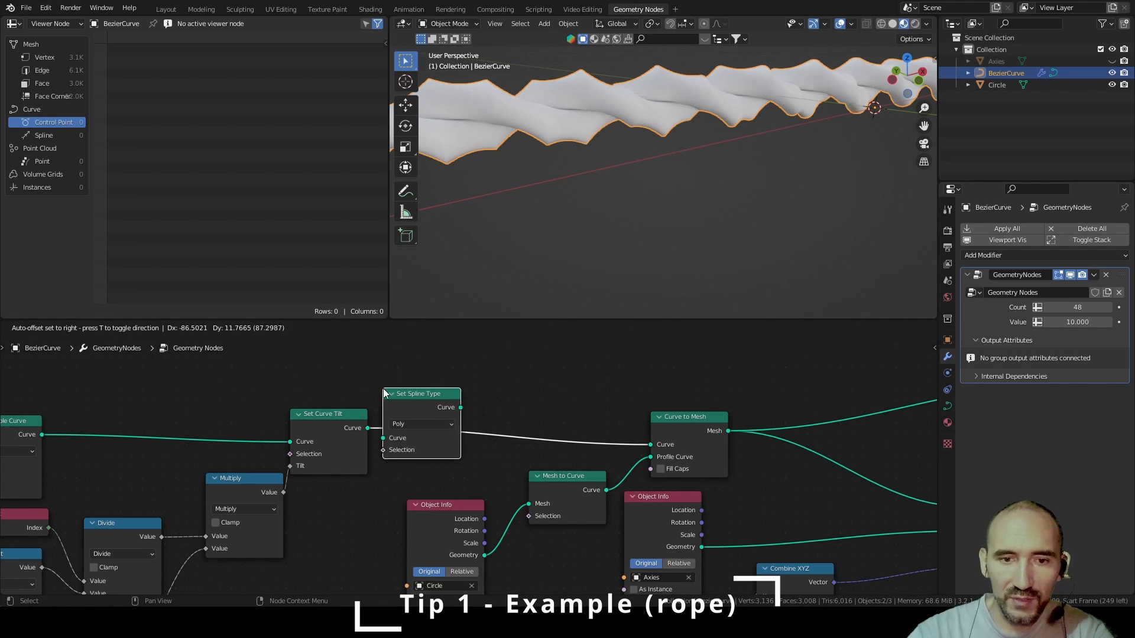
pyautogui.click(438, 427)
pyautogui.click(444, 425)
pyautogui.click(455, 438)
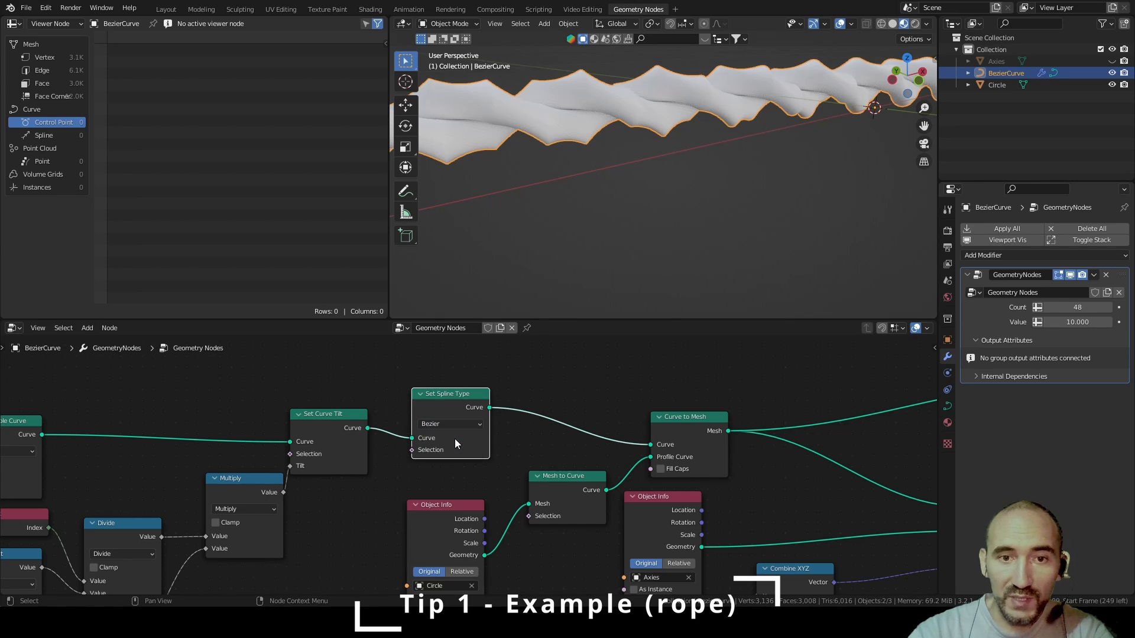
# Insert a Set Handle Type node with Auto handles between Set Spline Type and Curve to Mesh, and deselect the rope
pyautogui.press('F3')
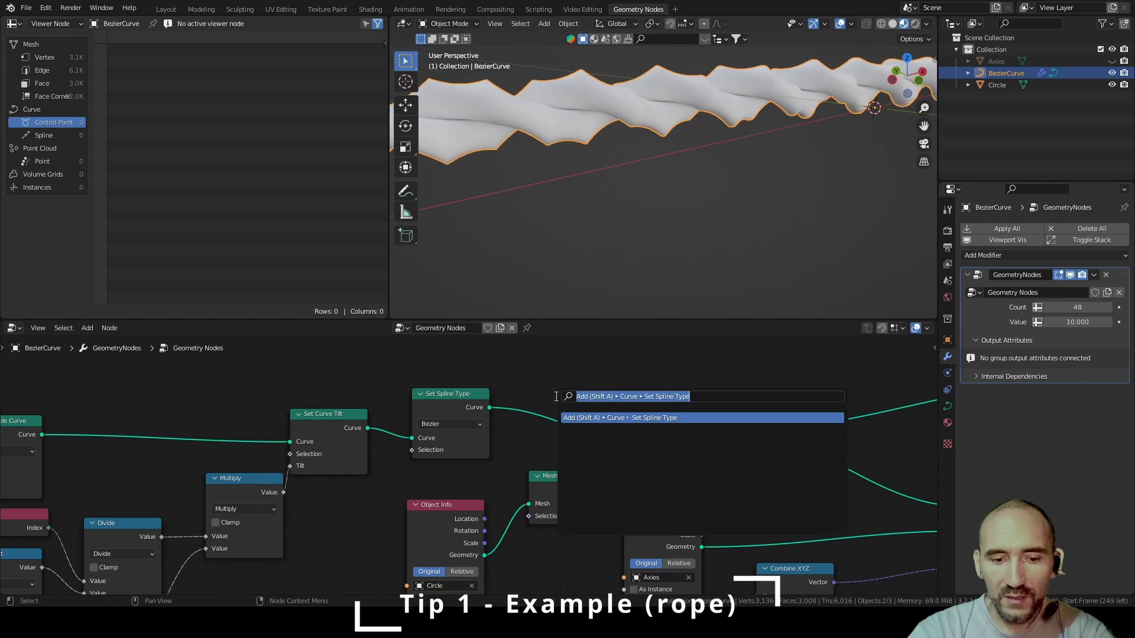
pyautogui.write('set ha')
pyautogui.press('Return')
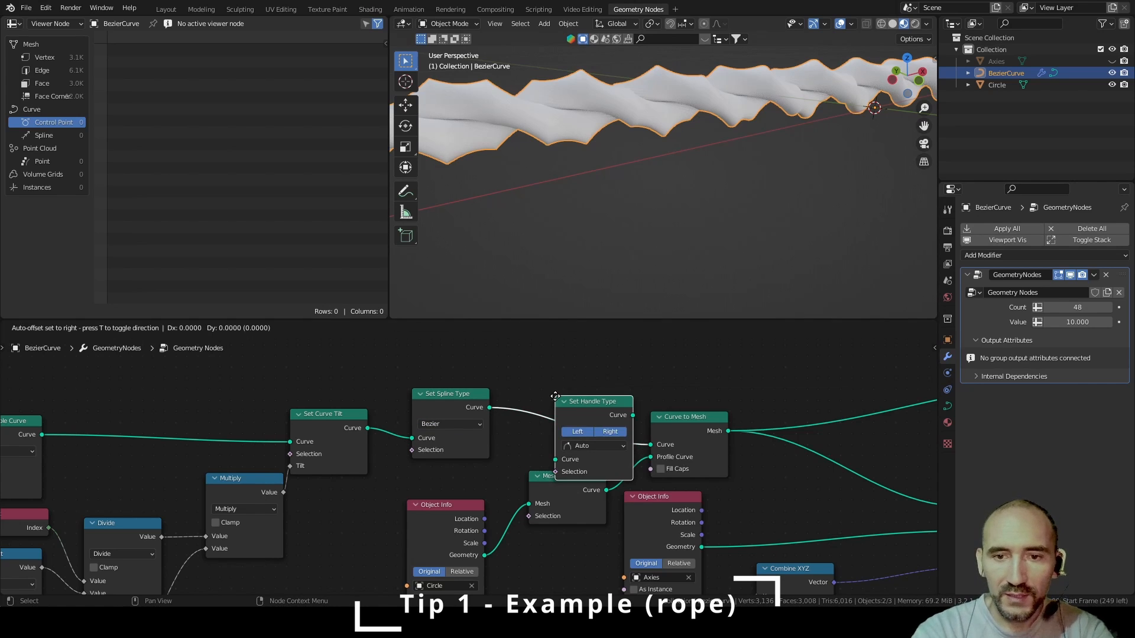
pyautogui.click(528, 380)
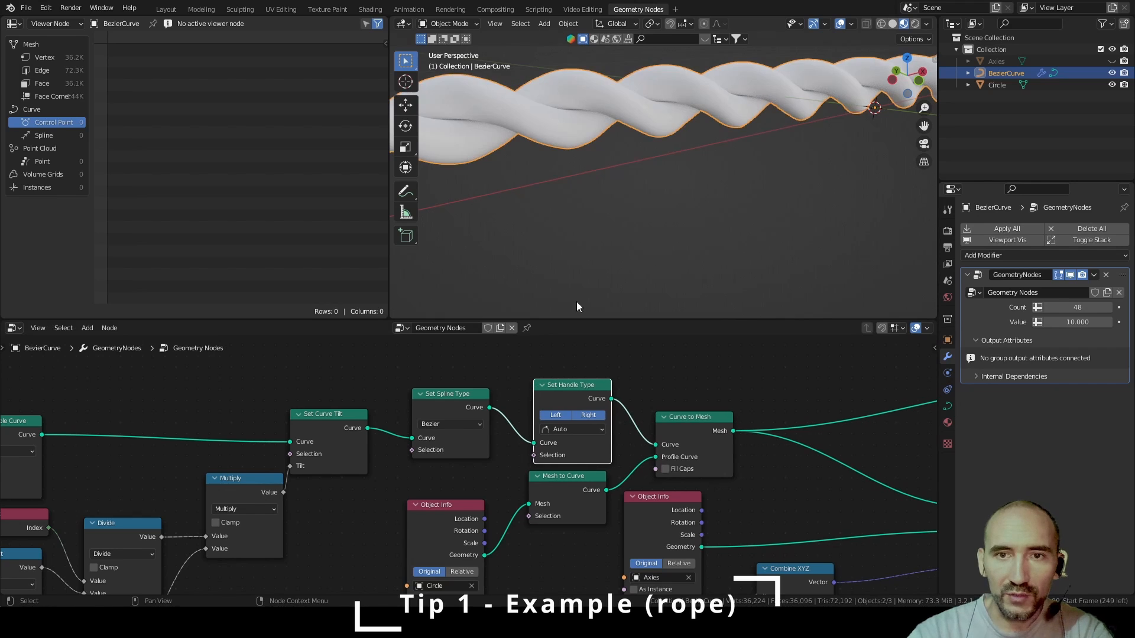
pyautogui.click(612, 219)
pyautogui.scroll(-5, 620, 201)
pyautogui.keyDown('alt'); pyautogui.moveTo(623, 197); pyautogui.dragTo(729, 183); pyautogui.keyUp('alt')
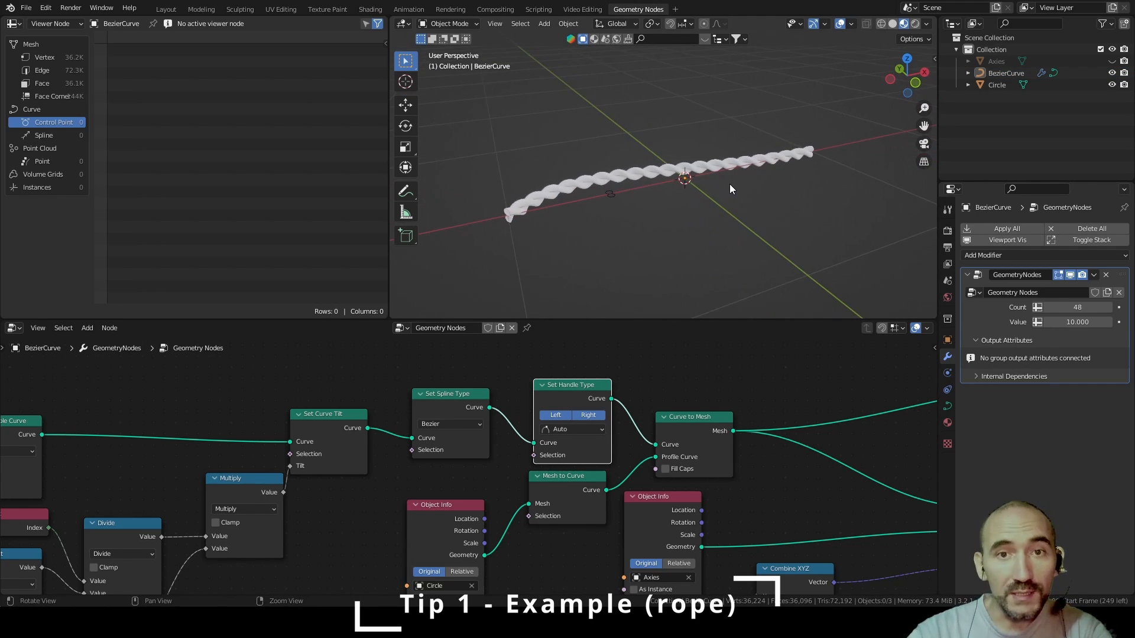
# Rename the node group's Count input to Resolution
pyautogui.press('n')
pyautogui.click(846, 378)
pyautogui.click(877, 452)
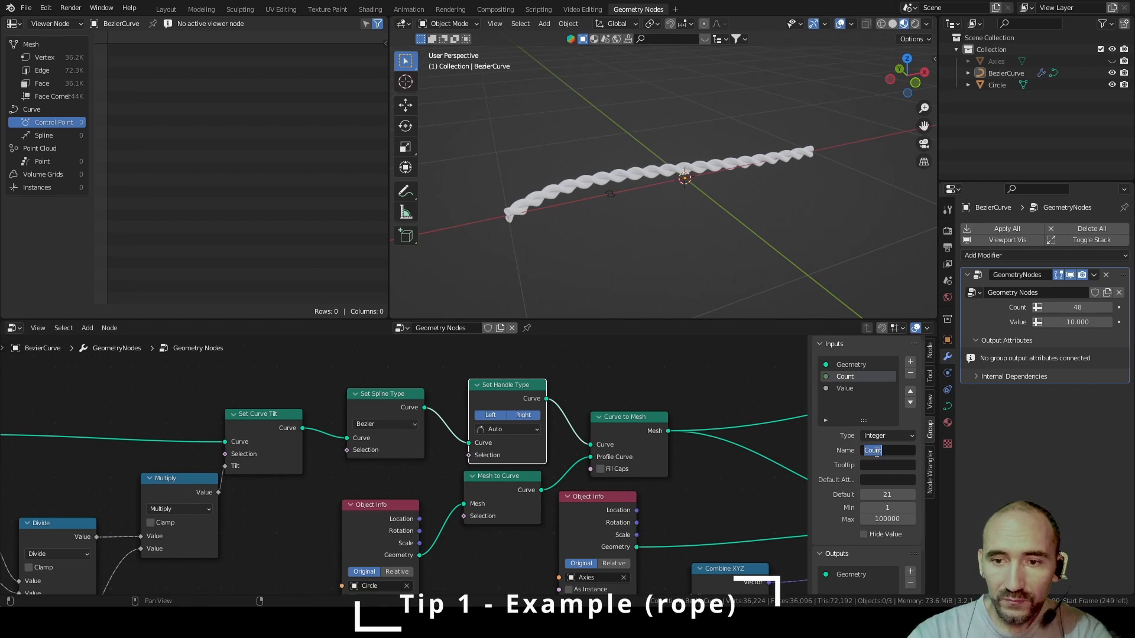
pyautogui.write('Resolutio')
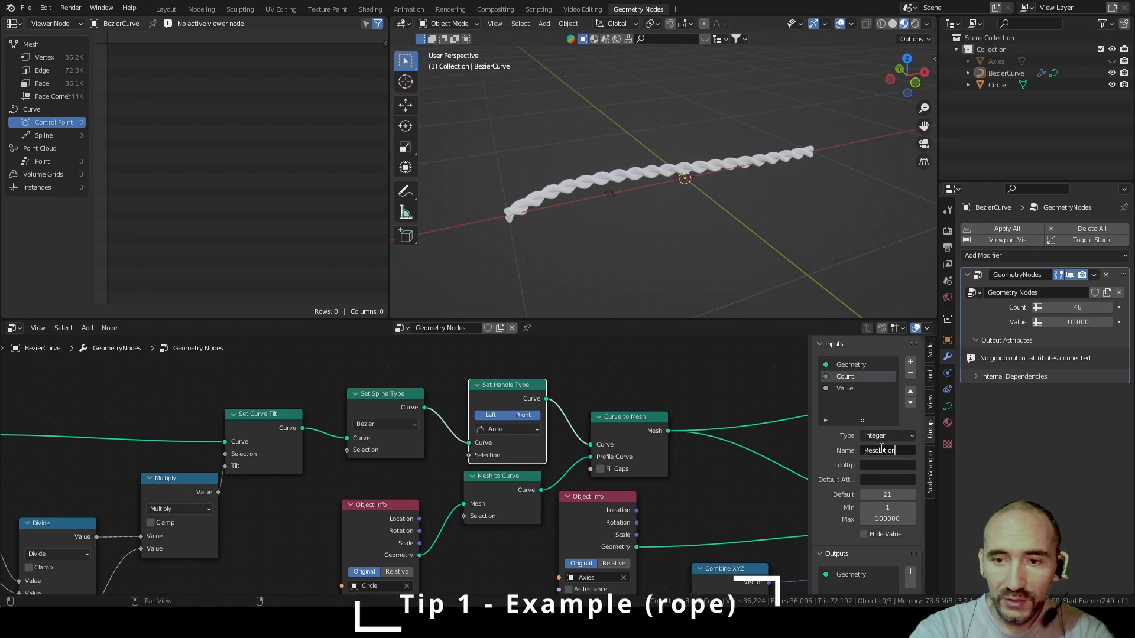
pyautogui.write('n')
# Rename the node group's Value input to Rounds tilt and save the file
pyautogui.click(845, 389)
pyautogui.click(887, 451)
pyautogui.write('Rou')
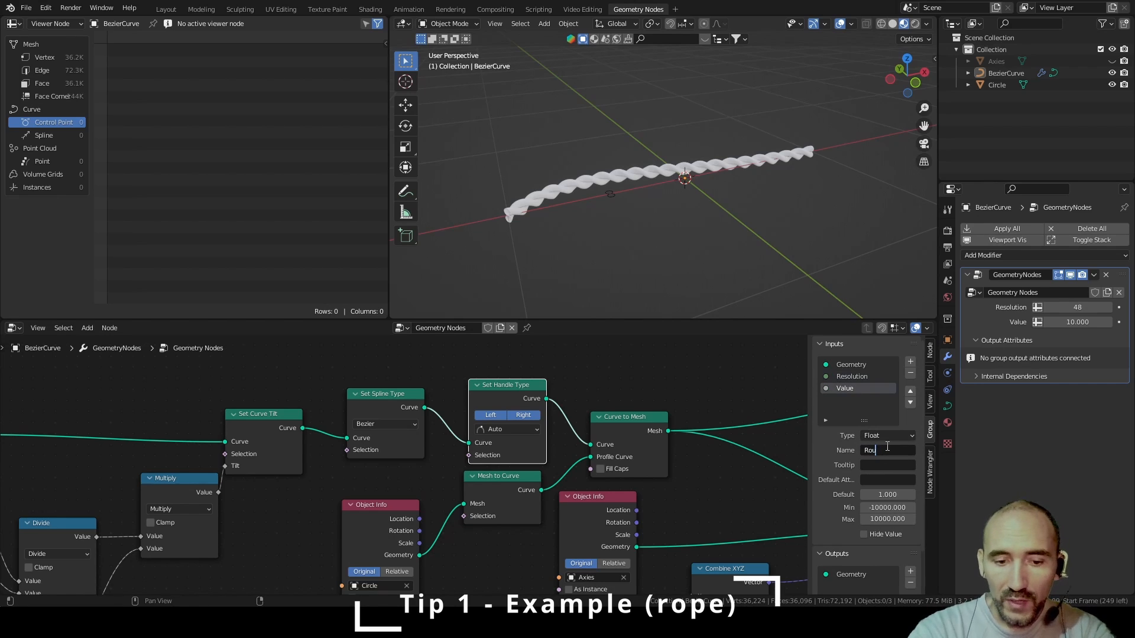
pyautogui.write('nds tilt')
pyautogui.click(643, 377)
pyautogui.hotkey('ctrl', 's')
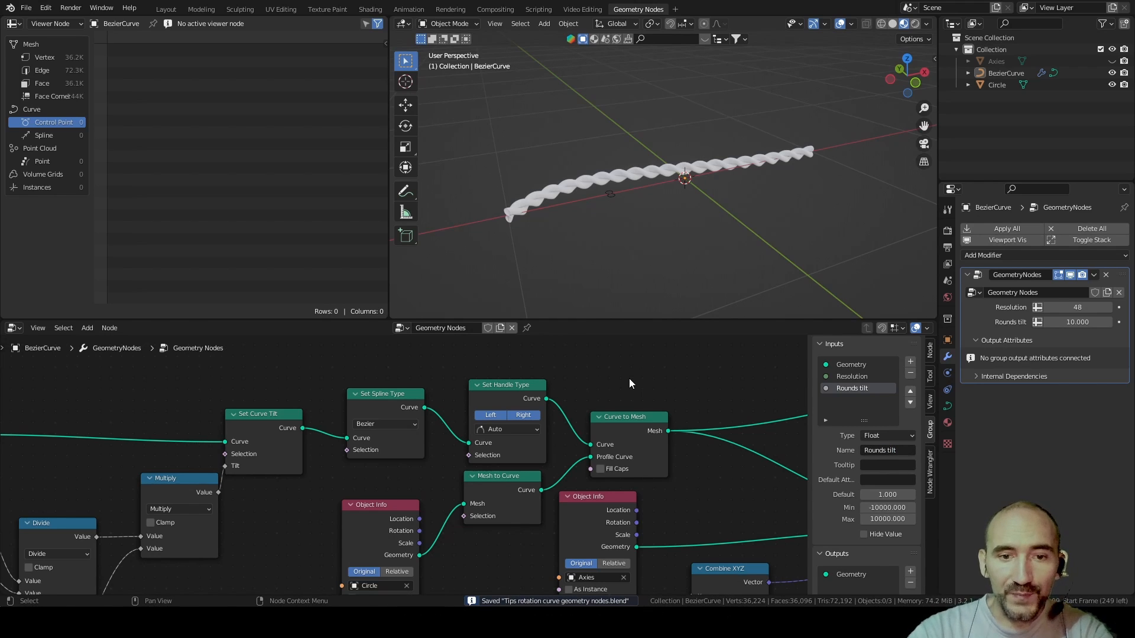
pyautogui.press('Home')
pyautogui.moveTo(503, 461); pyautogui.dragTo(573, 413, button='middle')
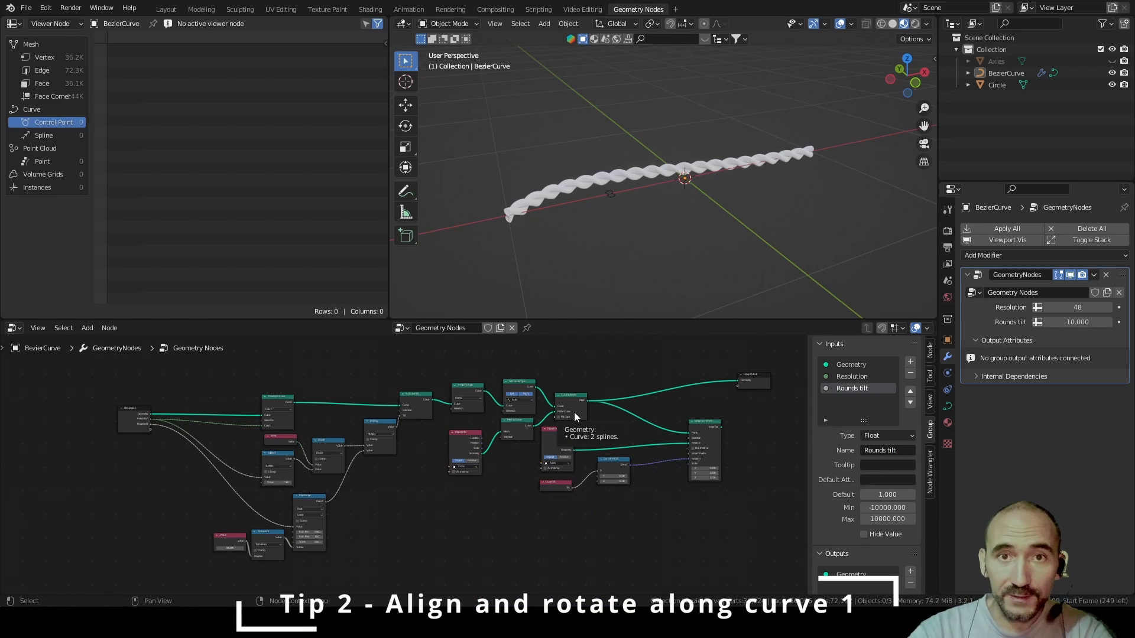
# Hide the BezierCurve and Circle objects and switch to the Layout workspace
pyautogui.click(1113, 73)
pyautogui.click(1112, 84)
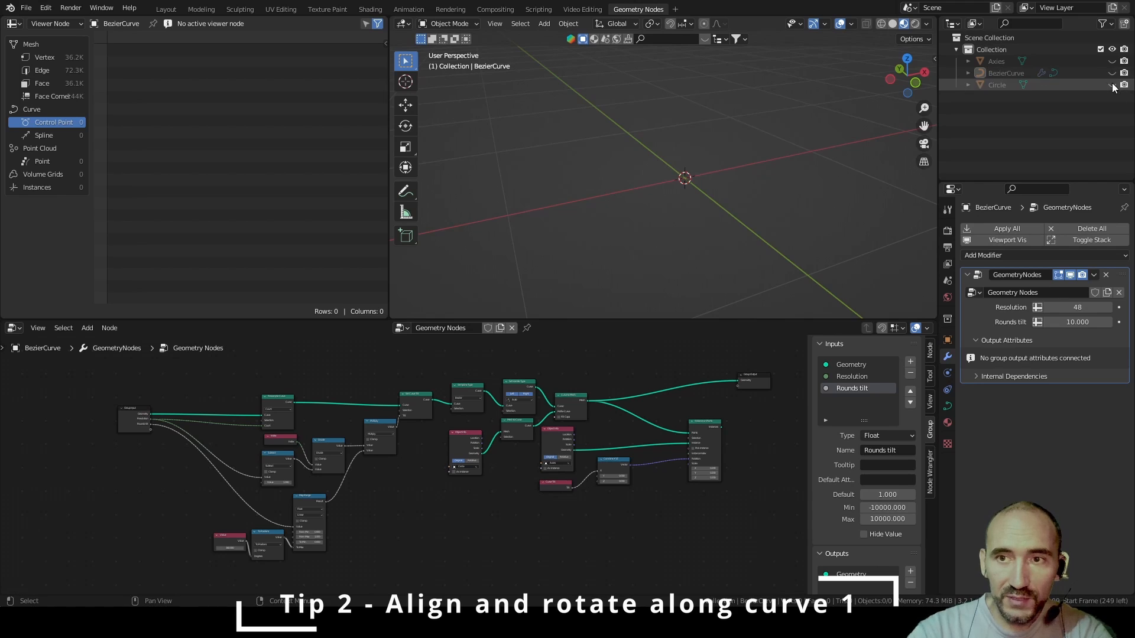
pyautogui.click(166, 8)
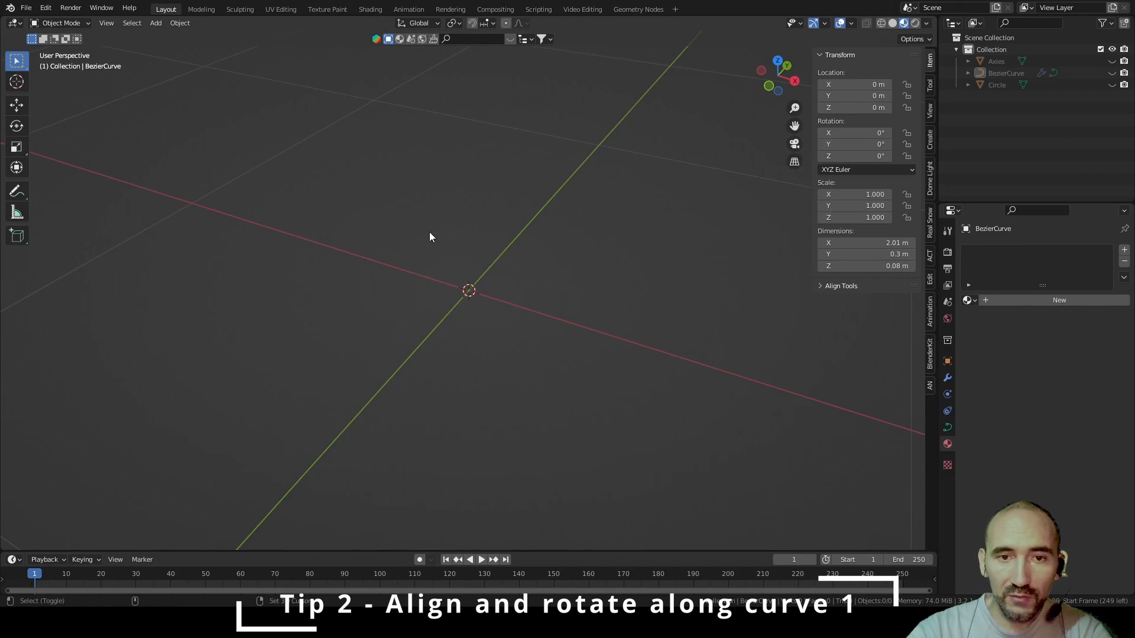
# Look through the curve types that can be added, including Curve Spirals, and open the Preferences for the add-ons
pyautogui.hotkey('shift', 'a')
pyautogui.moveTo(424, 243)
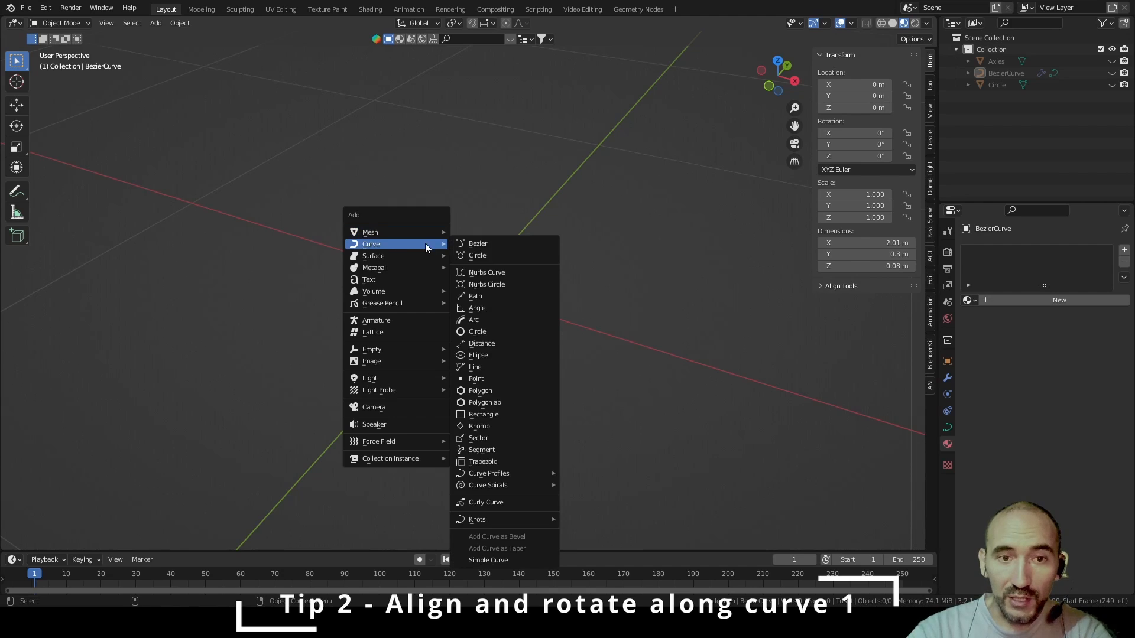
pyautogui.moveTo(487, 485)
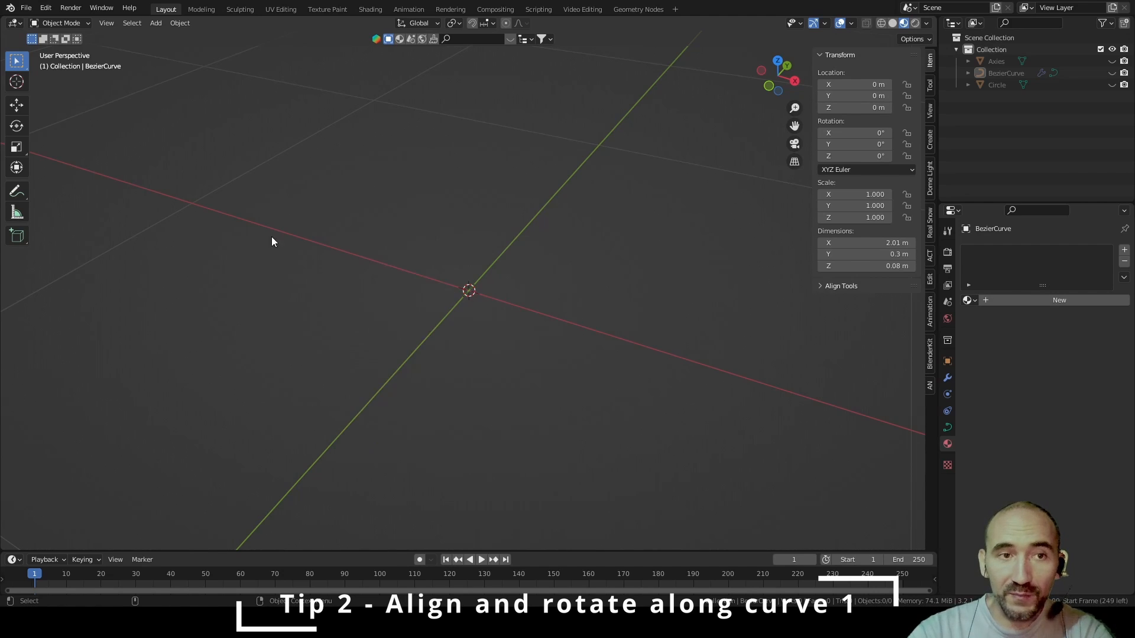
pyautogui.click(45, 8)
pyautogui.click(95, 176)
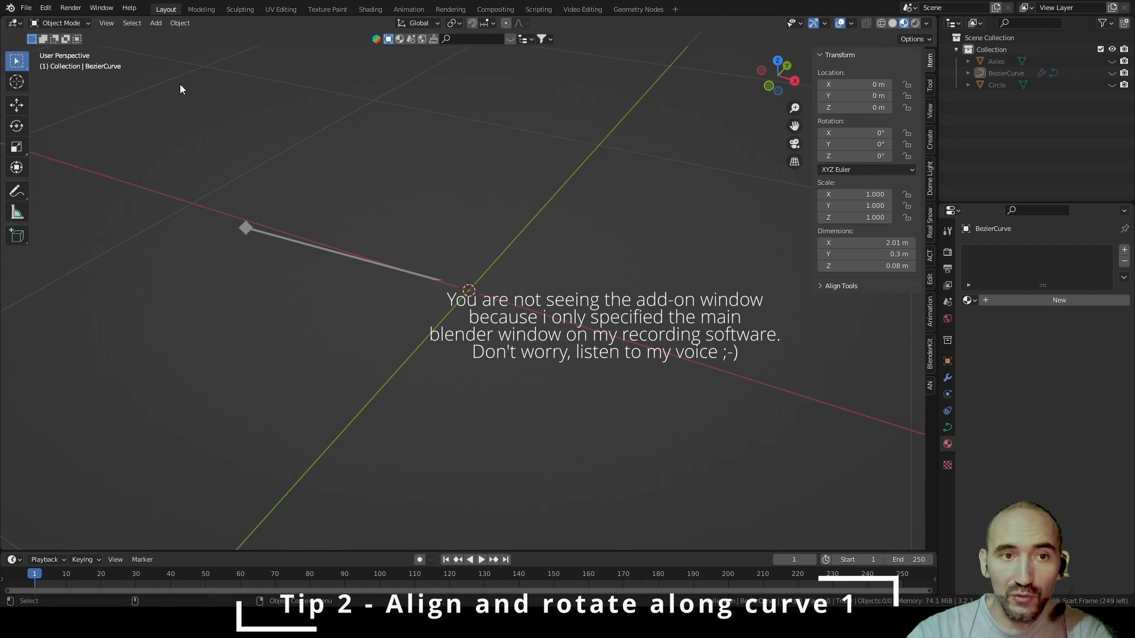
# Add an Archemedian curve spiral to the scene
pyautogui.hotkey('shift', 'a')
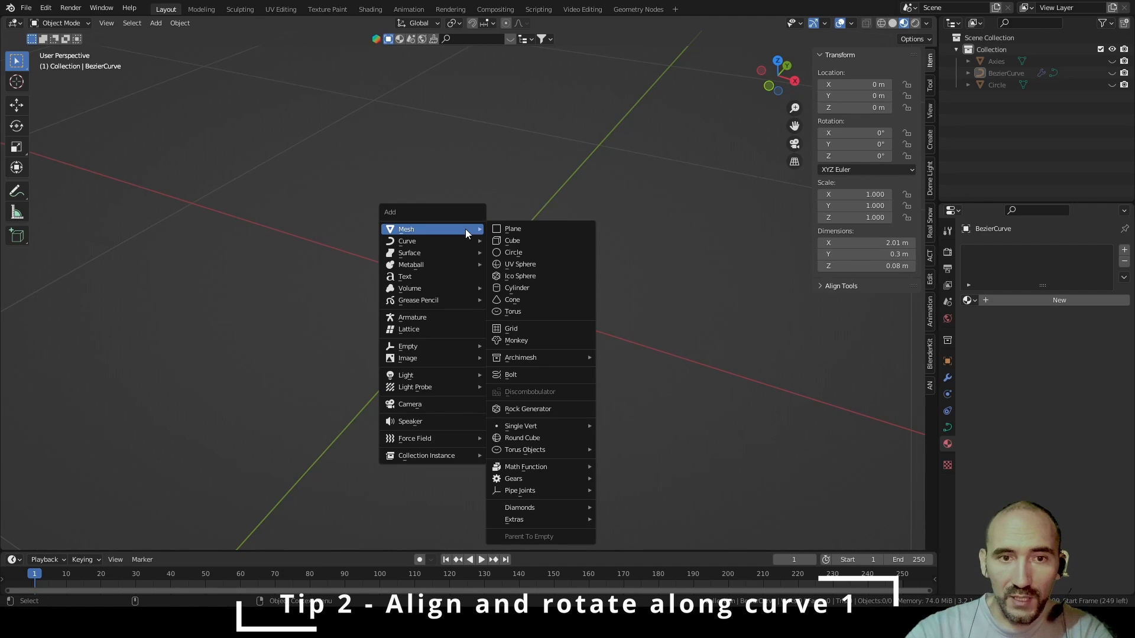
pyautogui.moveTo(460, 240)
pyautogui.moveTo(574, 484)
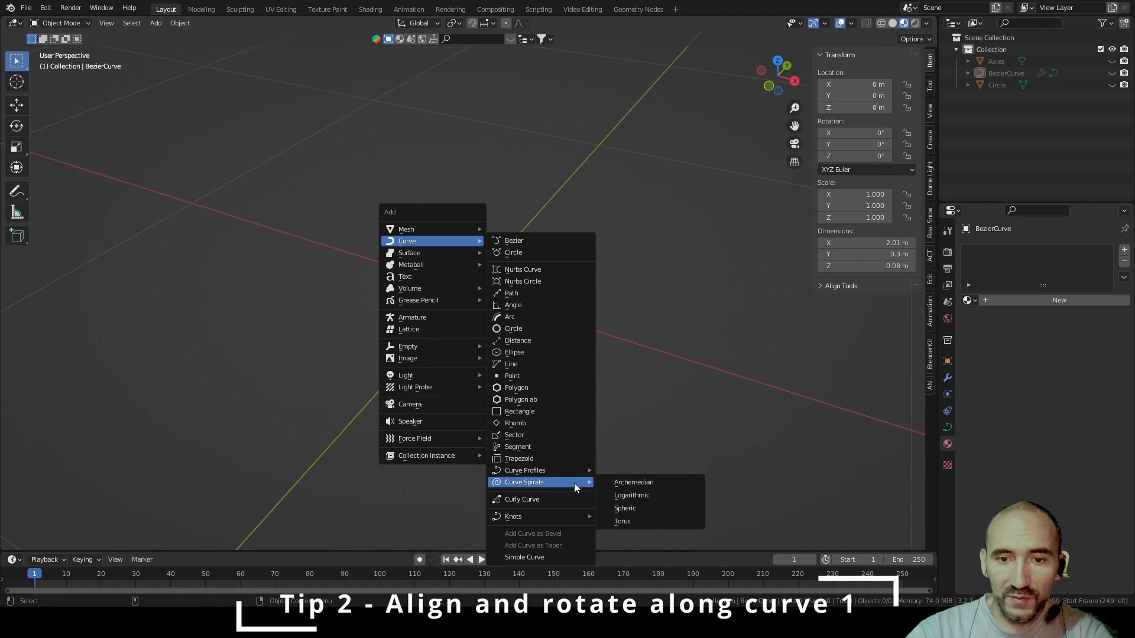
pyautogui.click(615, 483)
pyautogui.scroll(-5, 547, 286)
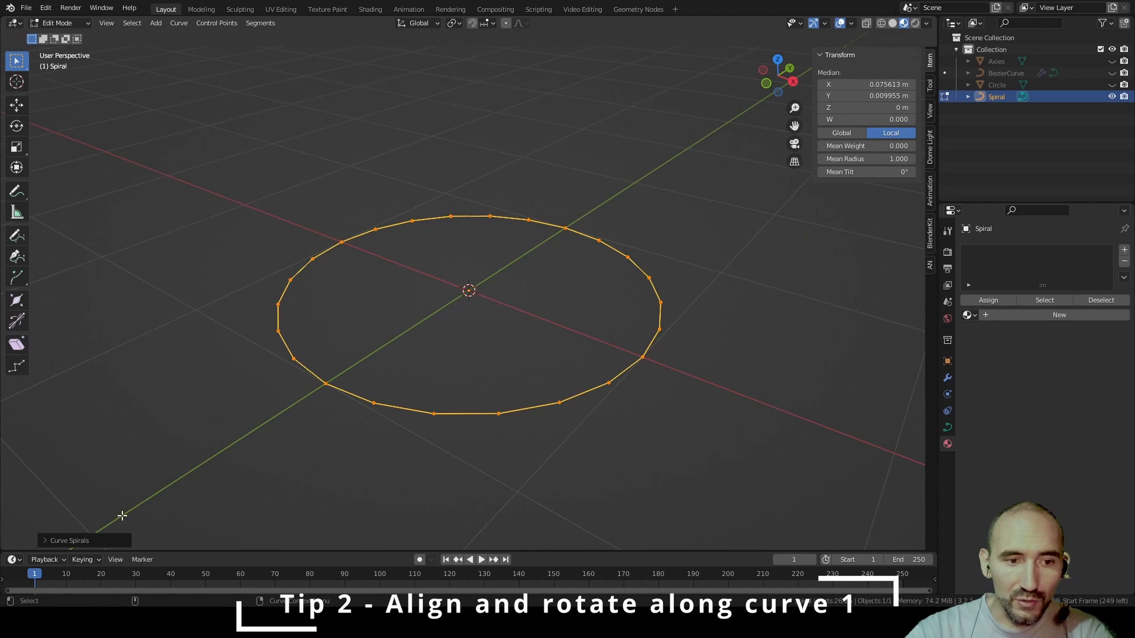
# Set the spiral to 2 turns with a height of 0.93, a negative radius growth and a reduced radius, and deselect its points
pyautogui.click(80, 545)
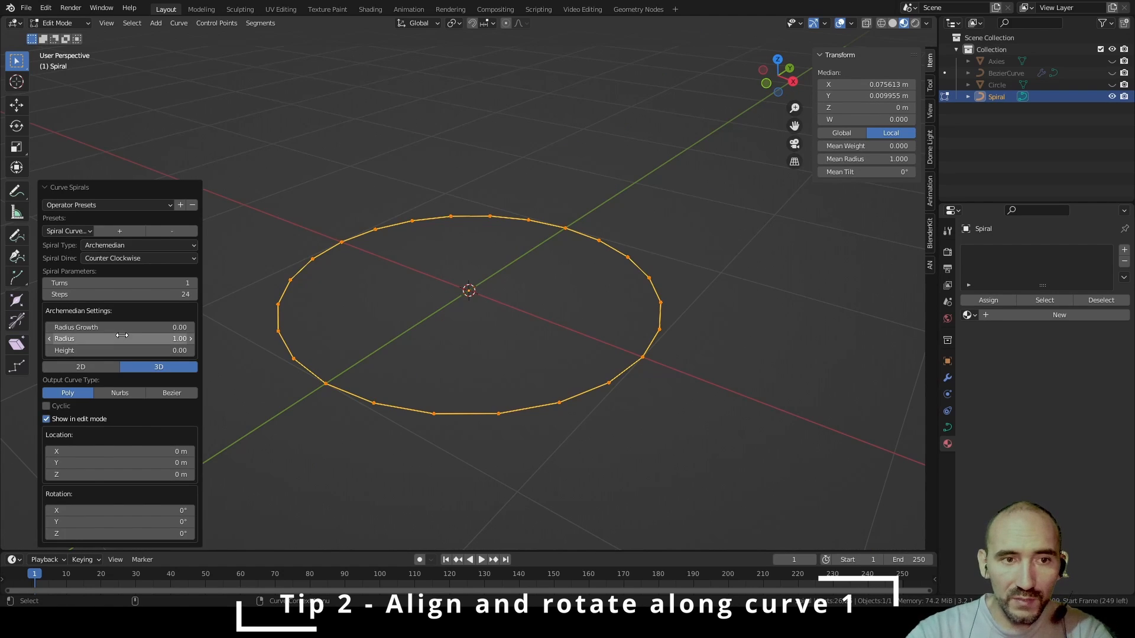
pyautogui.click(194, 282)
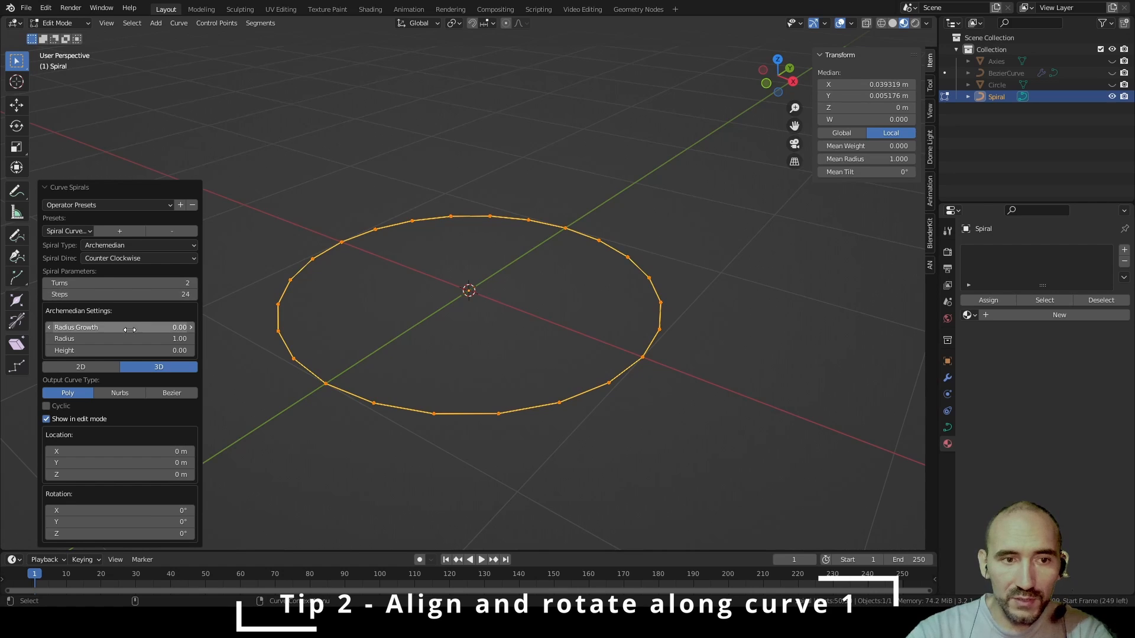
pyautogui.moveTo(130, 350); pyautogui.dragTo(400, 261)
pyautogui.click(111, 327)
pyautogui.write('0.0')
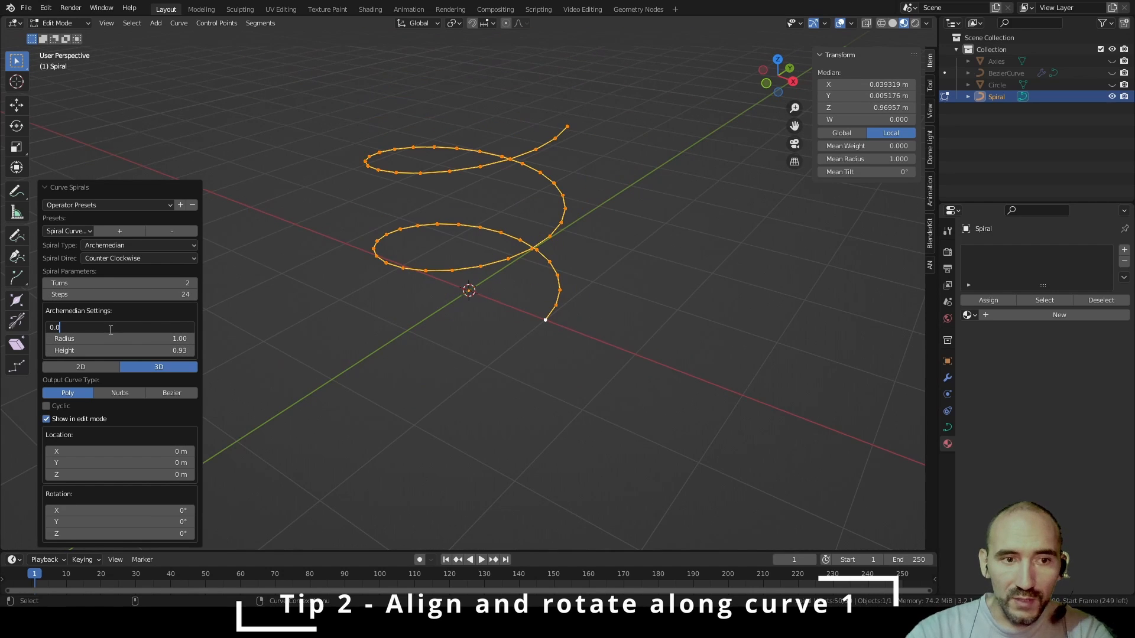
pyautogui.press('Return')
pyautogui.moveTo(108, 329); pyautogui.dragTo(50, 327)
pyautogui.moveTo(110, 339); pyautogui.dragTo(104, 335)
pyautogui.click(575, 196)
# Return the spiral to Object Mode and create a new geometry node group for it in the Geometry Nodes workspace
pyautogui.scroll(2, 571, 196)
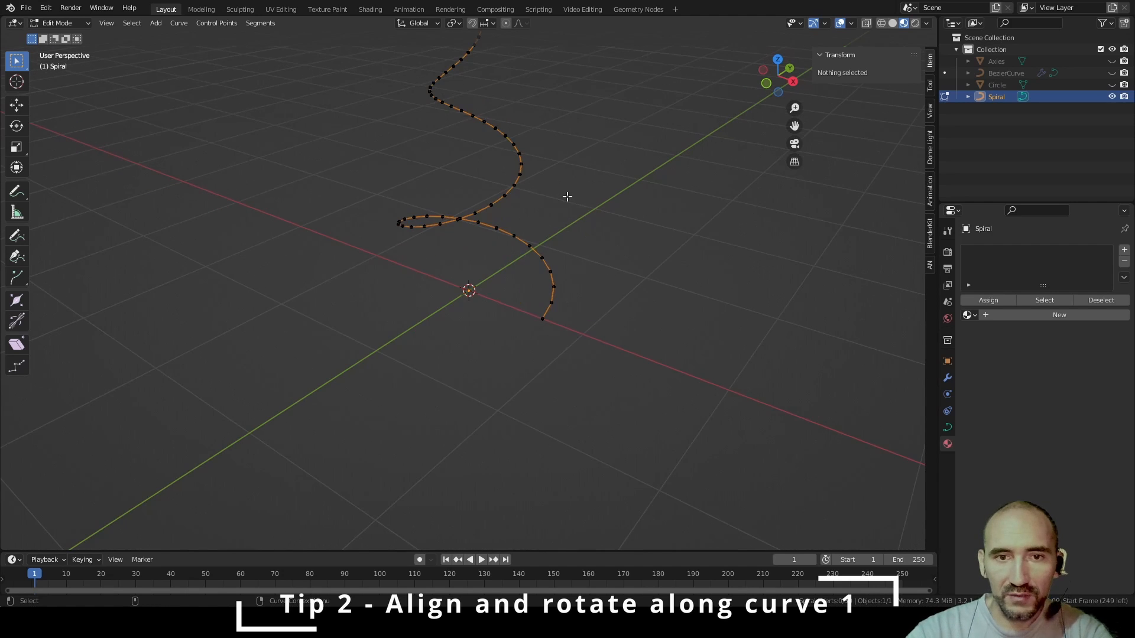
pyautogui.moveTo(566, 196); pyautogui.dragTo(494, 257, button='middle')
pyautogui.moveTo(493, 278)
pyautogui.keyDown('alt'); pyautogui.mouseDown()
pyautogui.moveTo(458, 286)
pyautogui.moveTo(484, 269)
pyautogui.mouseUp(); pyautogui.keyUp('alt')
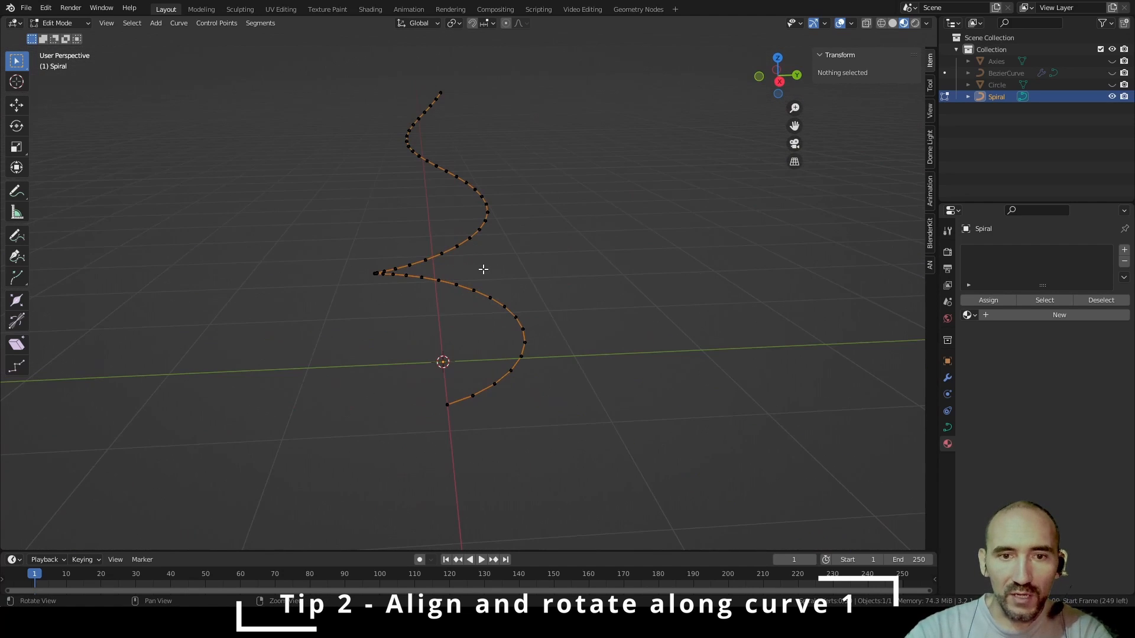
pyautogui.keyDown('alt'); pyautogui.moveTo(571, 257); pyautogui.dragTo(571, 256); pyautogui.keyUp('alt')
pyautogui.moveTo(571, 256); pyautogui.dragTo(558, 271, button='middle')
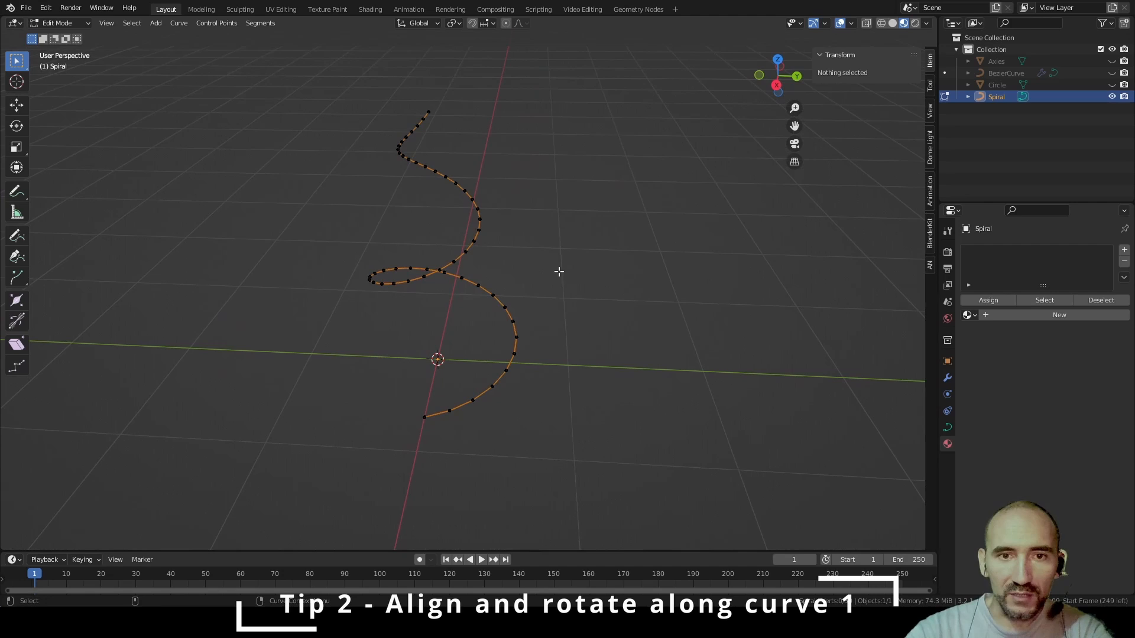
pyautogui.click(637, 8)
pyautogui.press('Tab')
pyautogui.moveTo(690, 146); pyautogui.dragTo(655, 198, button='middle')
pyautogui.click(461, 328)
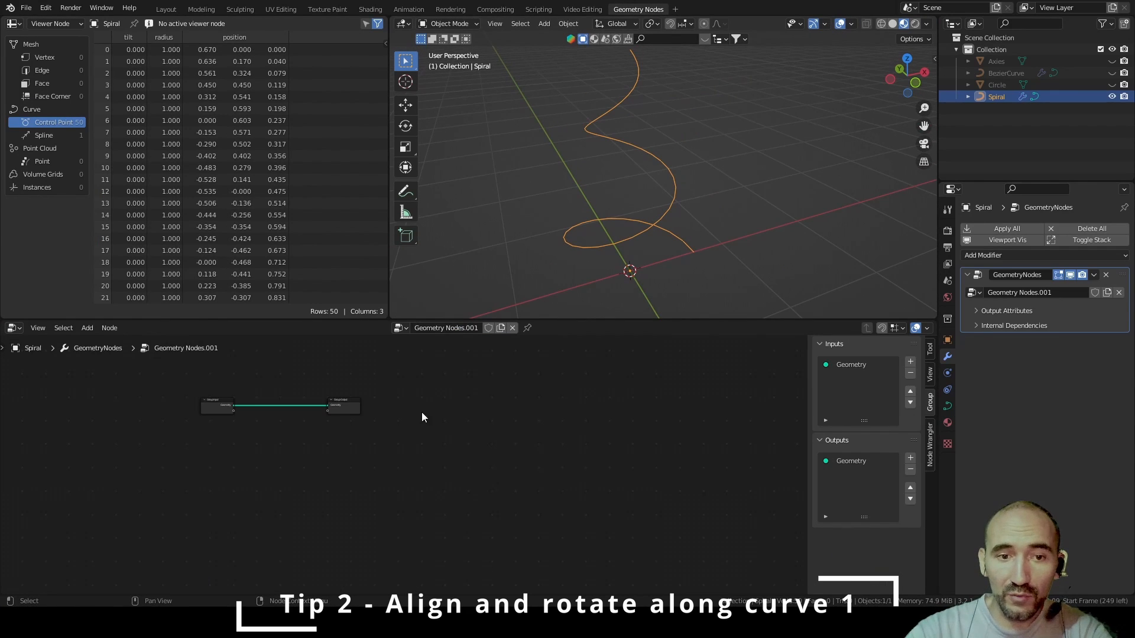
pyautogui.press('Home')
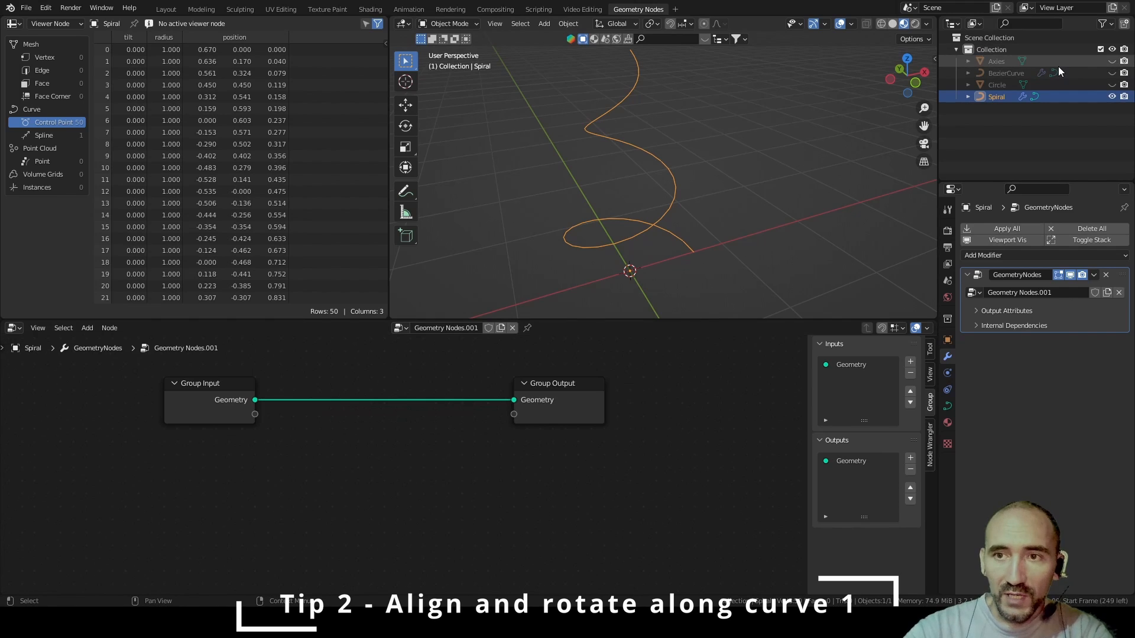
# Insert an Instance on Points node between Group Input and Group Output, and move Group Input away to make room
pyautogui.moveTo(771, 118); pyautogui.dragTo(453, 455, button='middle')
pyautogui.press('F3')
pyautogui.write('instance on')
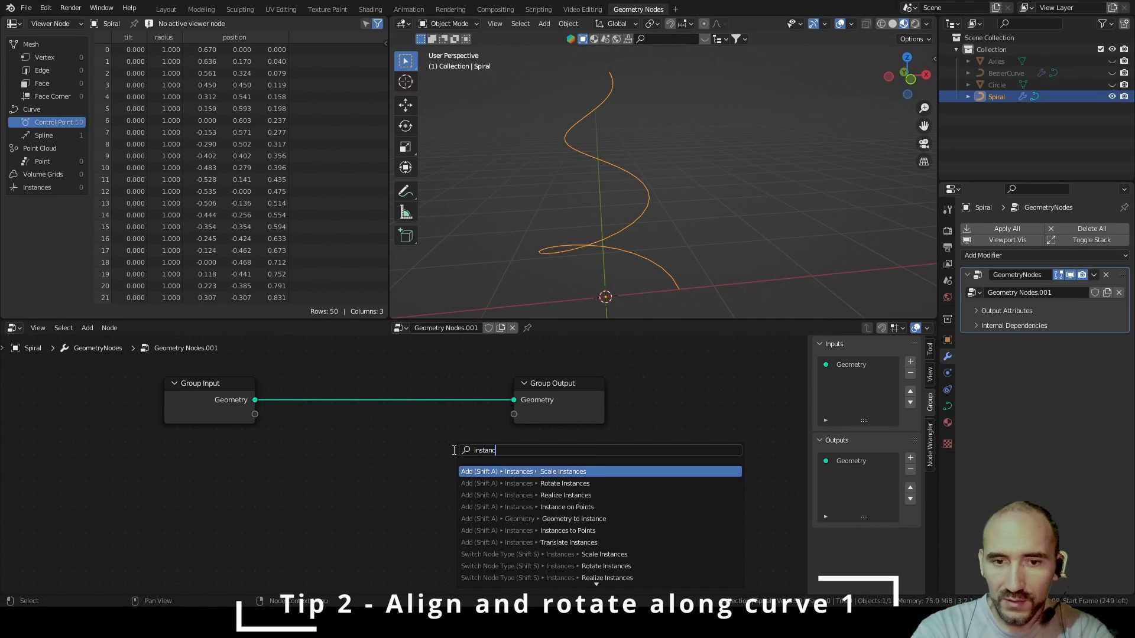
pyautogui.write(' po')
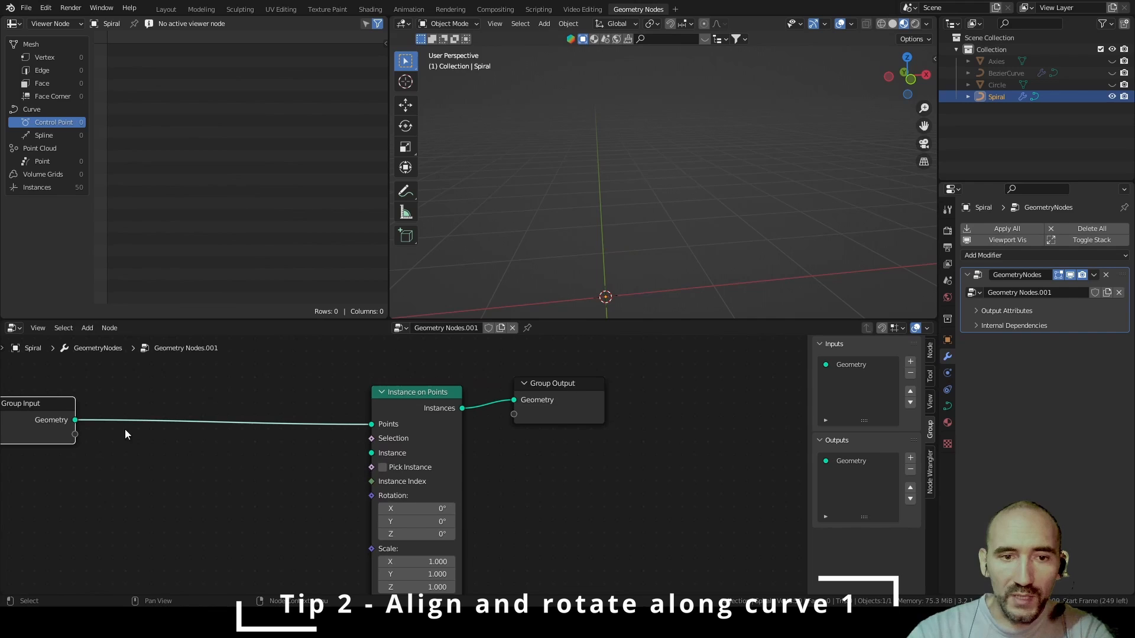
pyautogui.moveTo(227, 460); pyautogui.dragTo(460, 471, button='middle')
pyautogui.scroll(-3, 460, 471)
pyautogui.moveTo(280, 429); pyautogui.dragTo(112, 427)
# Insert a Resample Curve node after Group Input and set its Count to 40
pyautogui.hotkey('shift', 'a')
pyautogui.write('resample')
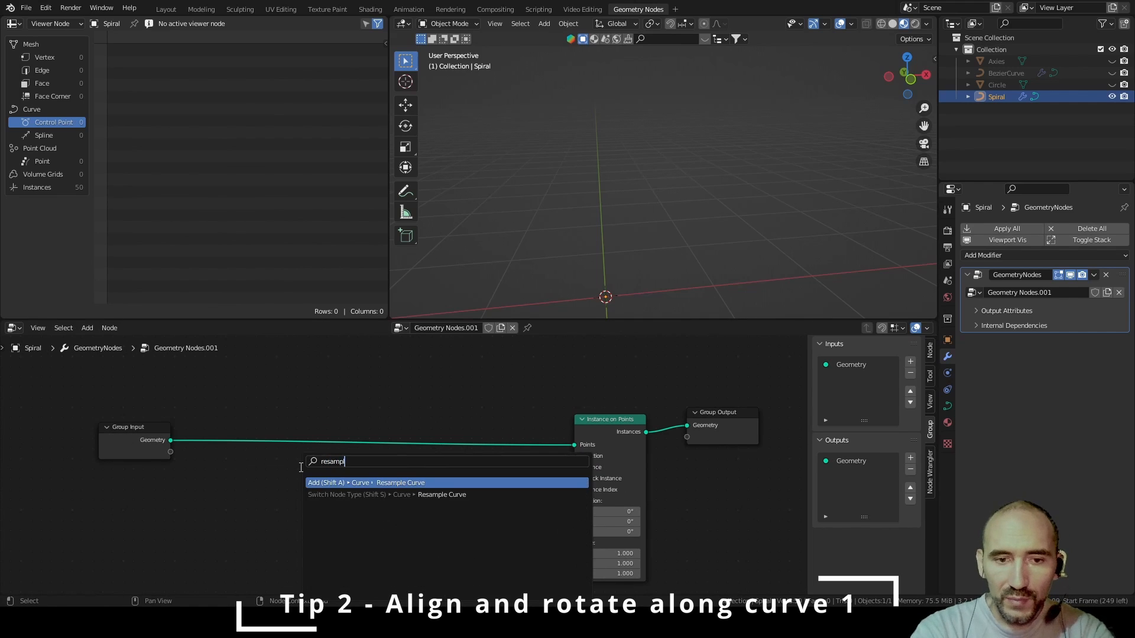
pyautogui.press('Return')
pyautogui.click(214, 418)
pyautogui.click(246, 485)
pyautogui.write('40')
pyautogui.press('Return')
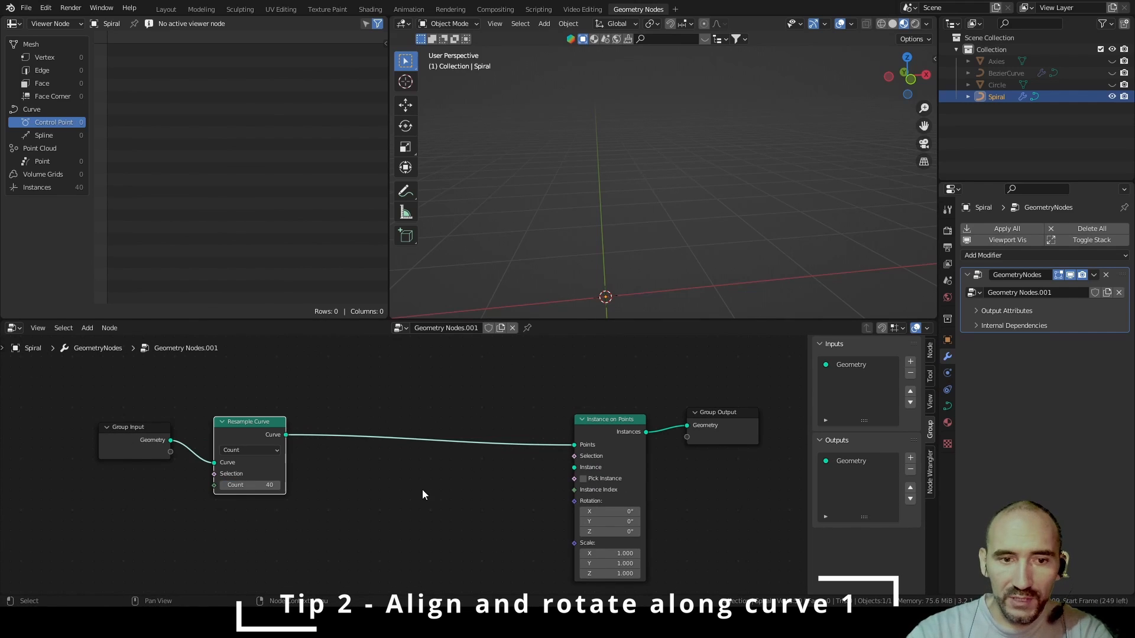
# Bring in the Axies object as the instance geometry for Instance on Points, and set the Resample Curve Count to 30
pyautogui.click(388, 484)
pyautogui.moveTo(995, 61); pyautogui.dragTo(581, 466)
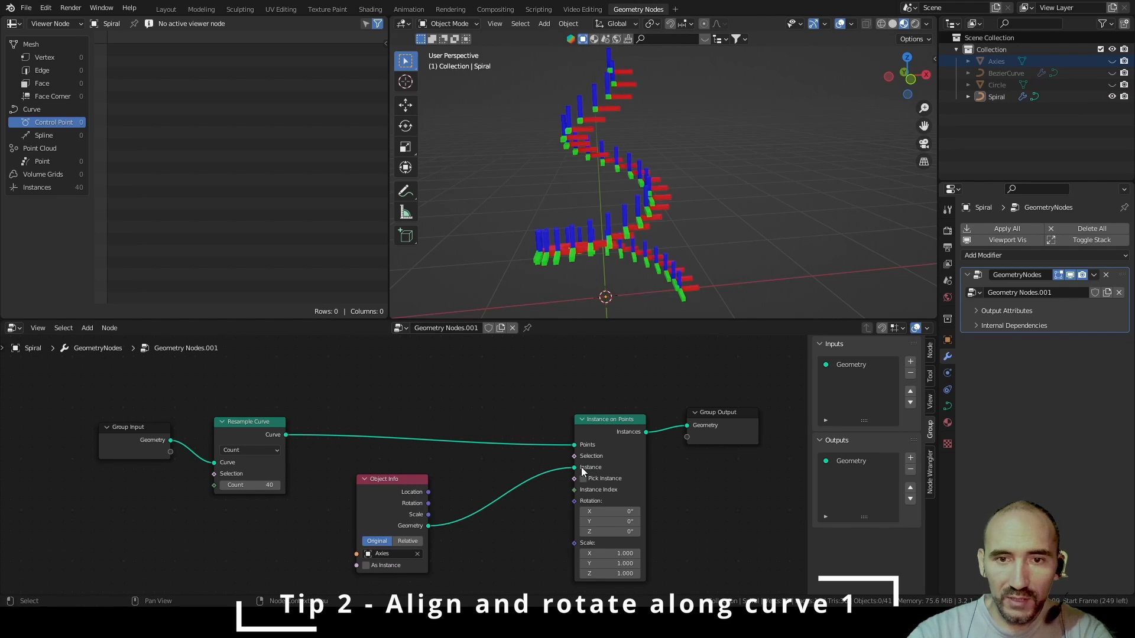
pyautogui.moveTo(740, 203); pyautogui.dragTo(633, 93, button='middle')
pyautogui.click(253, 485)
pyautogui.press('Return')
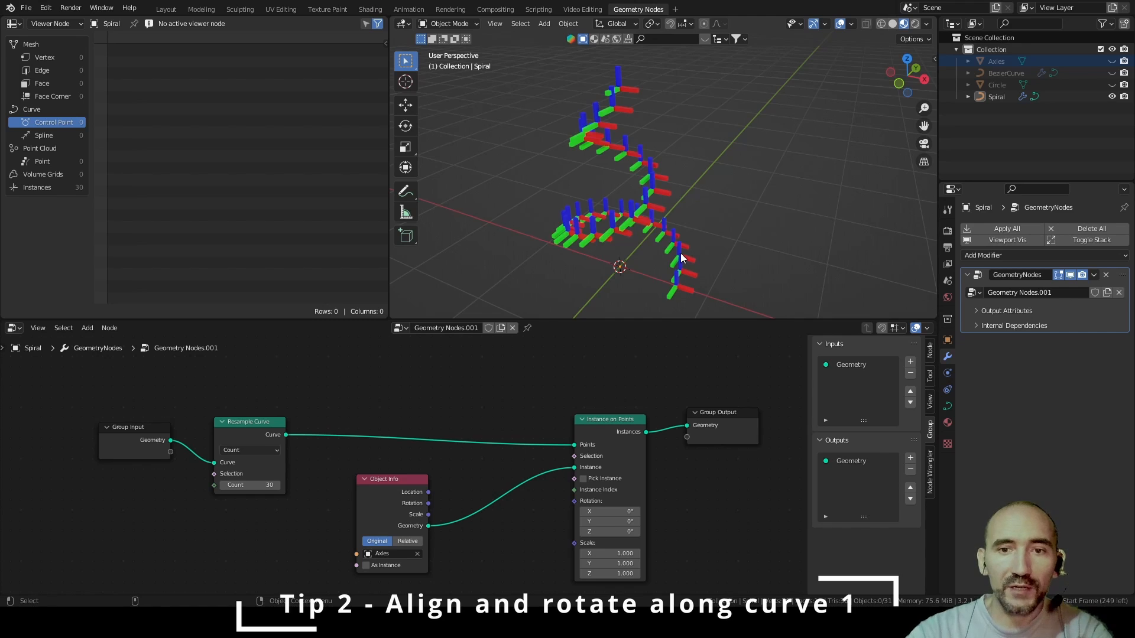
# Add a Curve Tangent node below the curve link and place the Object Info node close to Instance on Points
pyautogui.moveTo(680, 253); pyautogui.dragTo(612, 289, button='middle')
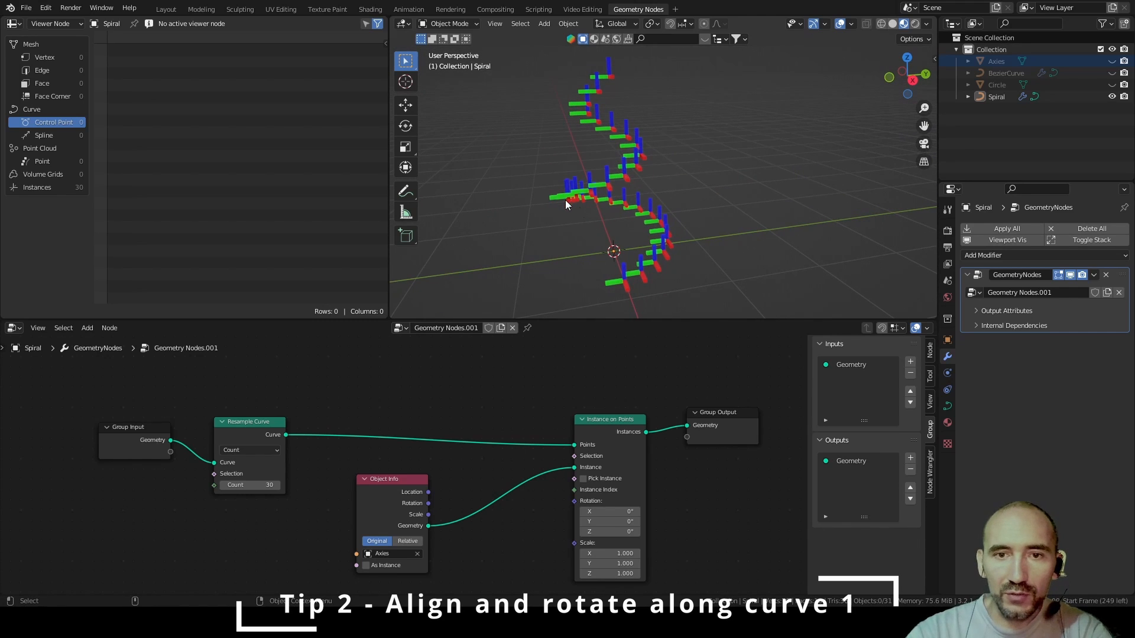
pyautogui.scroll(-1, 493, 457)
pyautogui.moveTo(493, 457); pyautogui.dragTo(414, 403, button='middle')
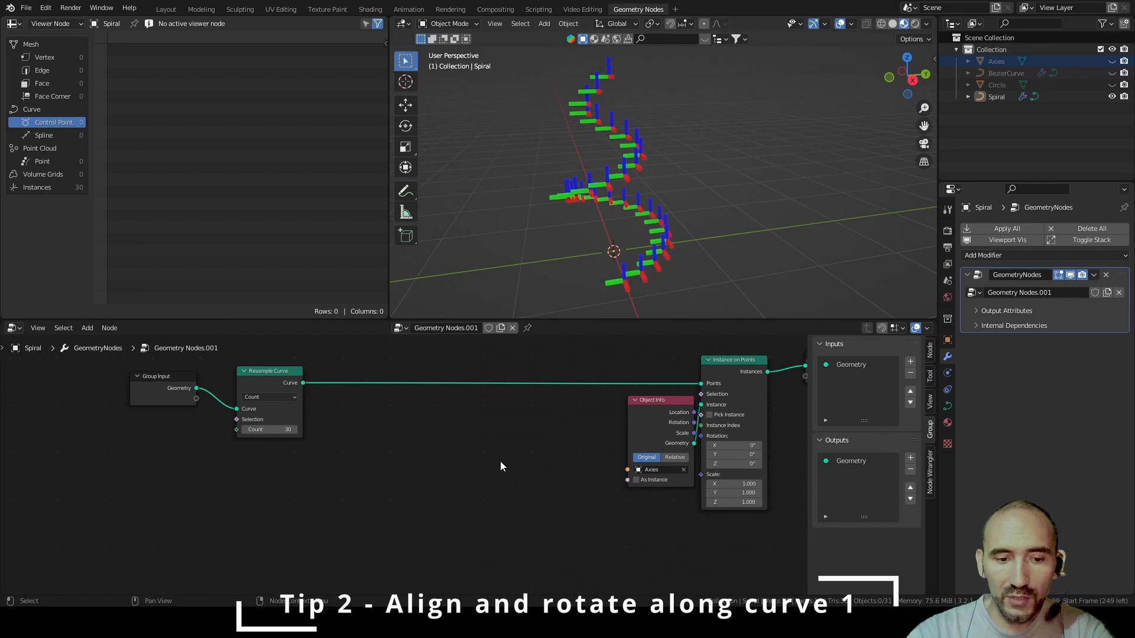
pyautogui.hotkey('shift', 'a')
pyautogui.write('tange')
pyautogui.press('Return')
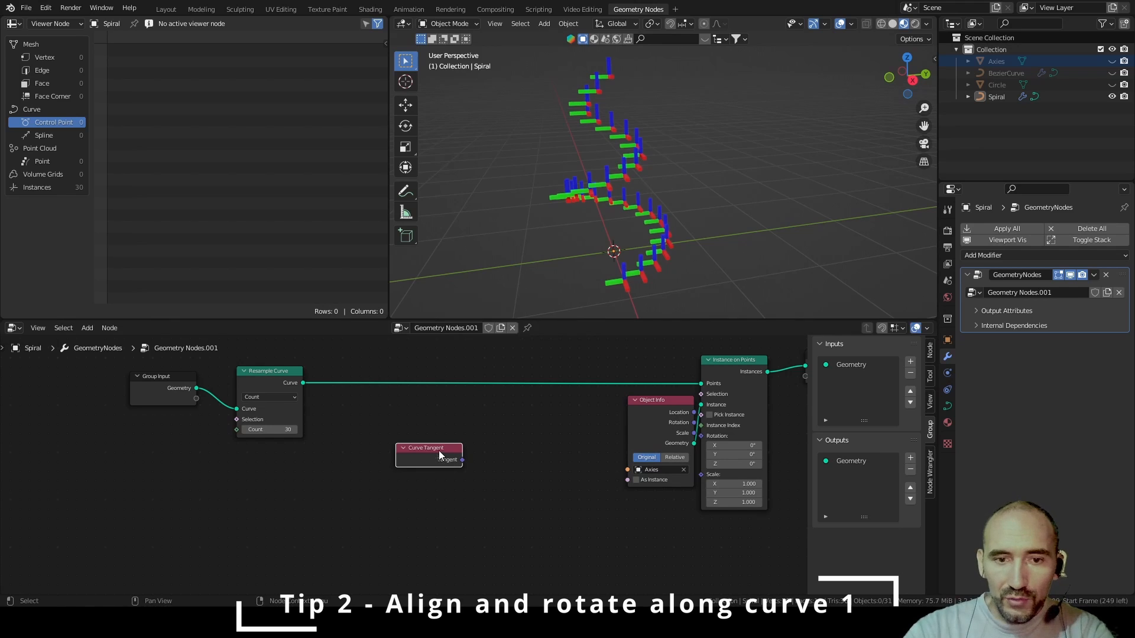
pyautogui.click(483, 484)
pyautogui.moveTo(650, 403); pyautogui.dragTo(618, 393)
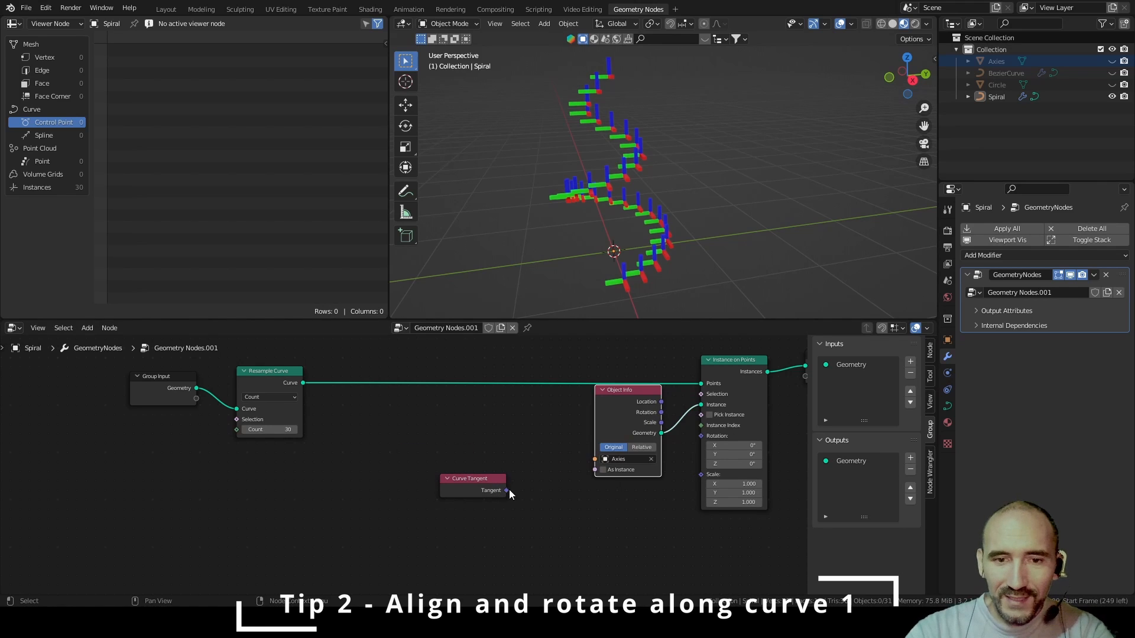
# Try connecting the Curve Tangent output directly to the Rotation of Instance on Points, and cut that link again
pyautogui.moveTo(506, 490); pyautogui.dragTo(708, 436)
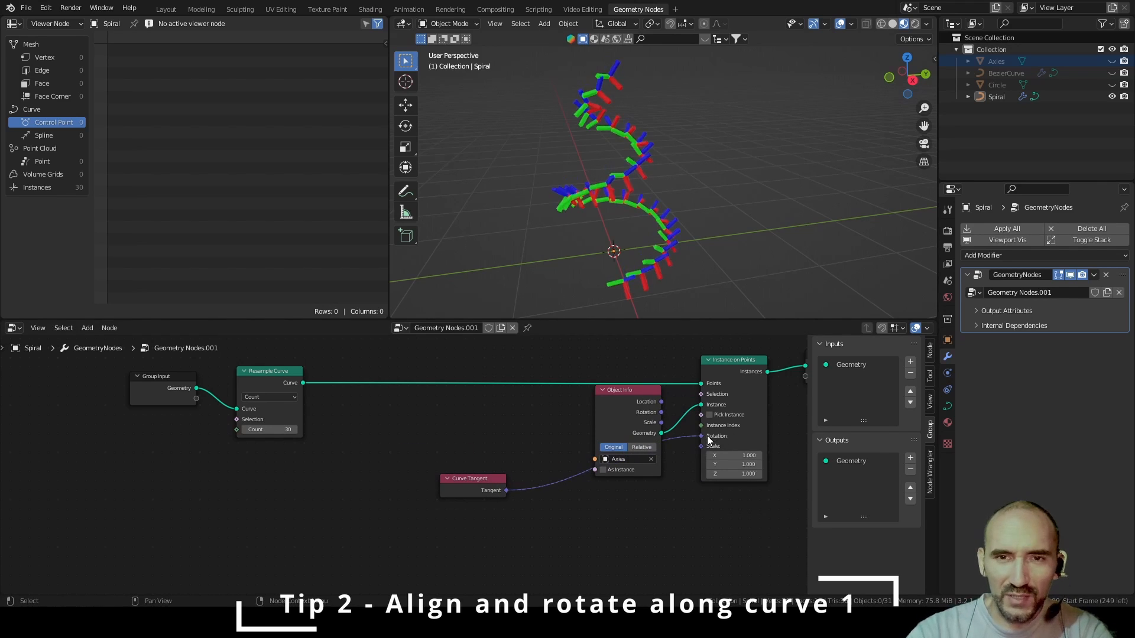
pyautogui.moveTo(633, 242); pyautogui.dragTo(611, 251, button='middle')
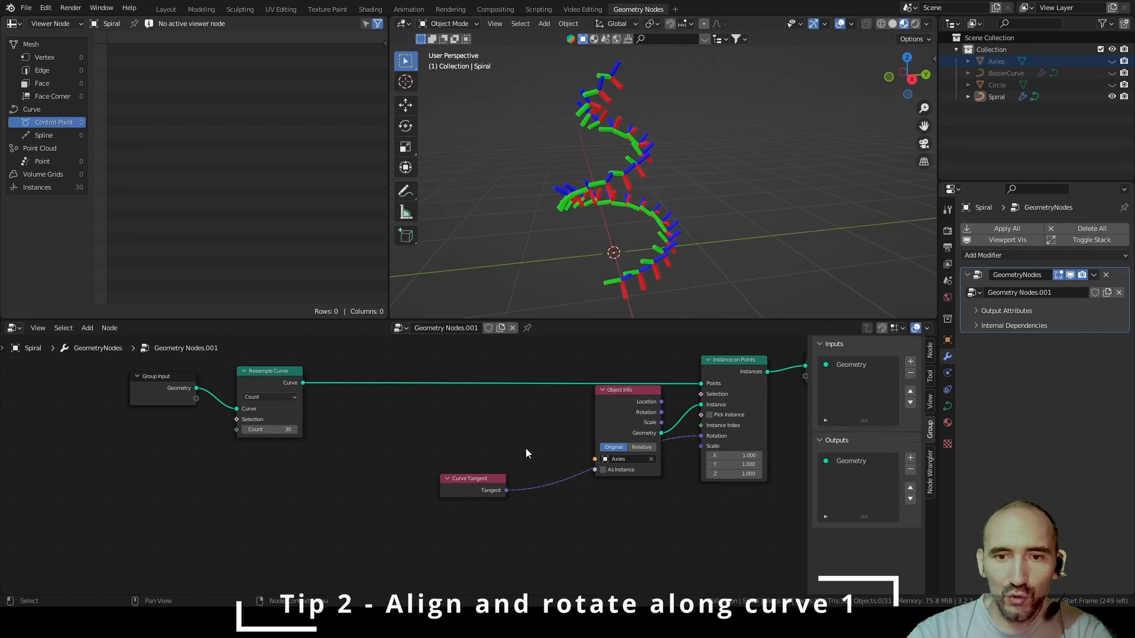
pyautogui.keyDown('ctrl'); pyautogui.moveTo(525, 448); pyautogui.dragTo(555, 522, button='right'); pyautogui.keyUp('ctrl')
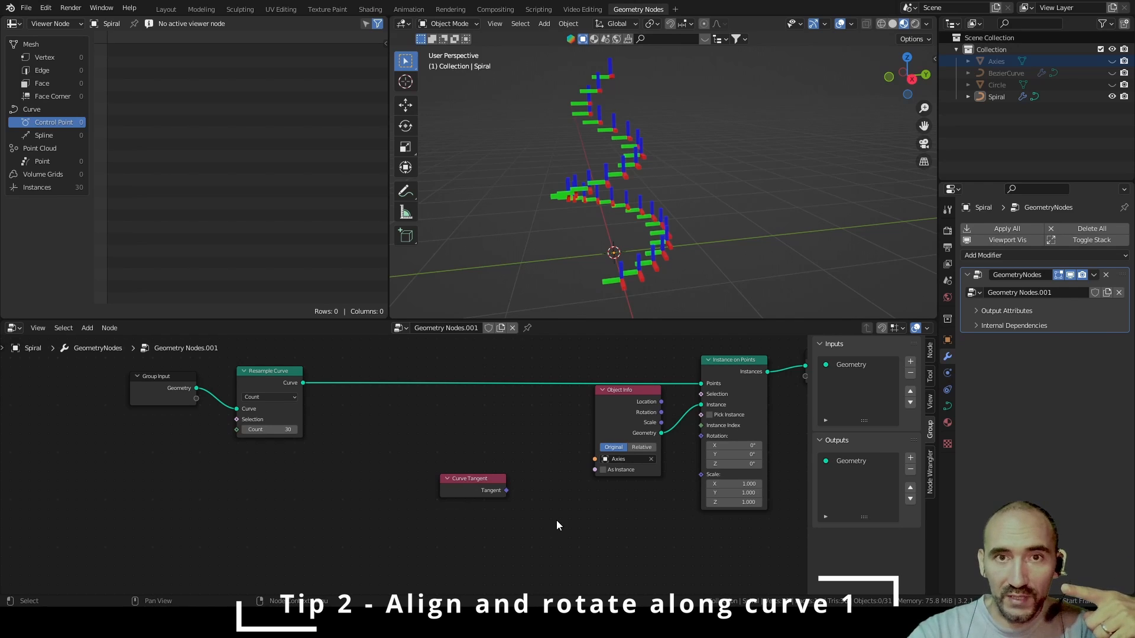
# Add an Align Euler to Vector node between Curve Tangent and Instance on Points, spacing the Curve Tangent node from it
pyautogui.moveTo(488, 478); pyautogui.dragTo(467, 487)
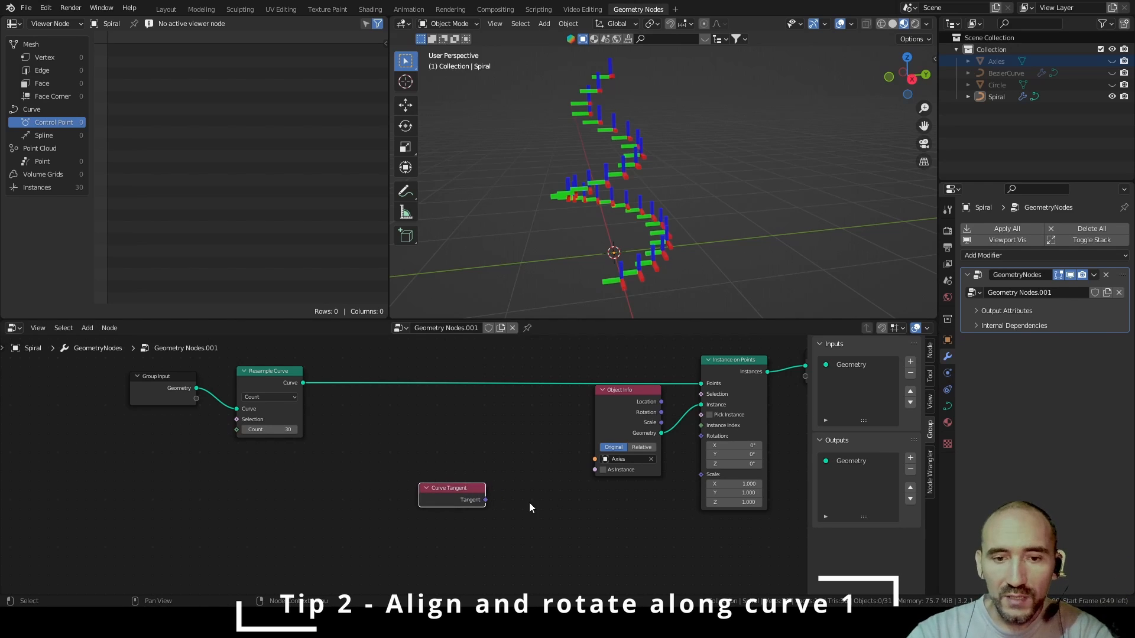
pyautogui.press('F3')
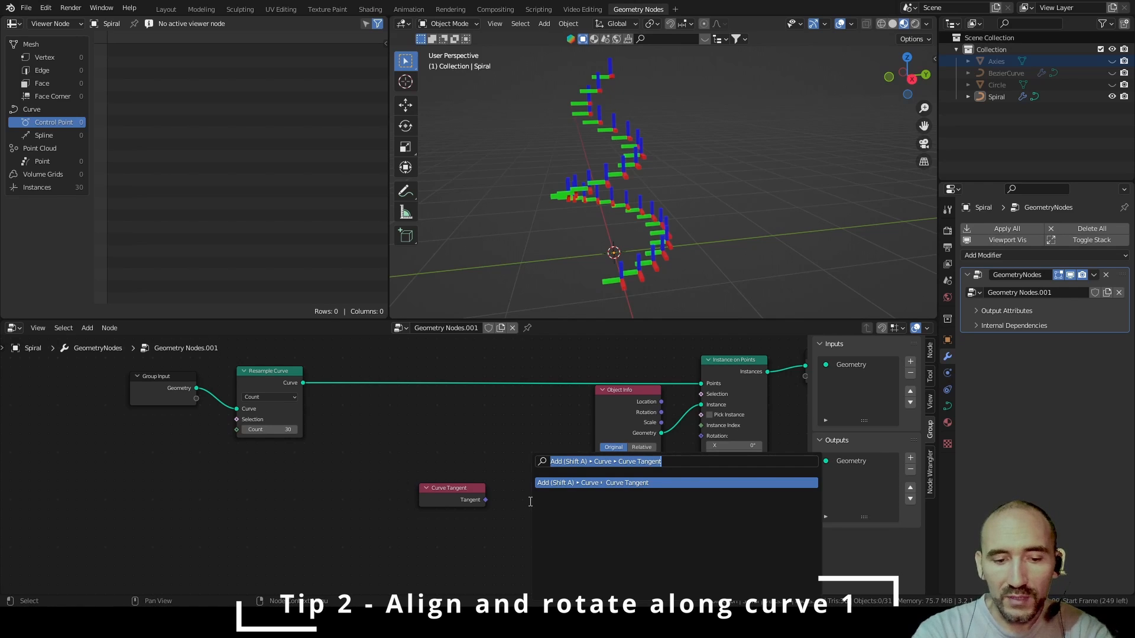
pyautogui.write('euler')
pyautogui.press('Return')
pyautogui.click(512, 440)
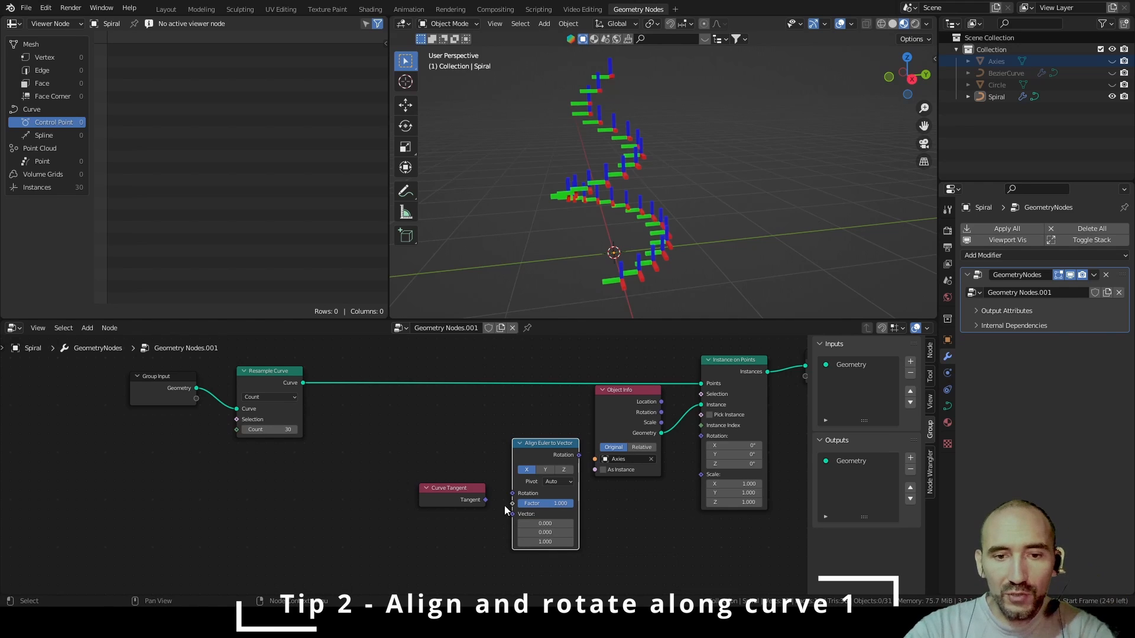
pyautogui.moveTo(481, 501); pyautogui.dragTo(466, 511)
# Connect the curve tangent to the Vector of Align Euler to Vector, and its Rotation output to Instance on Points
pyautogui.moveTo(552, 242); pyautogui.dragTo(579, 237, button='middle')
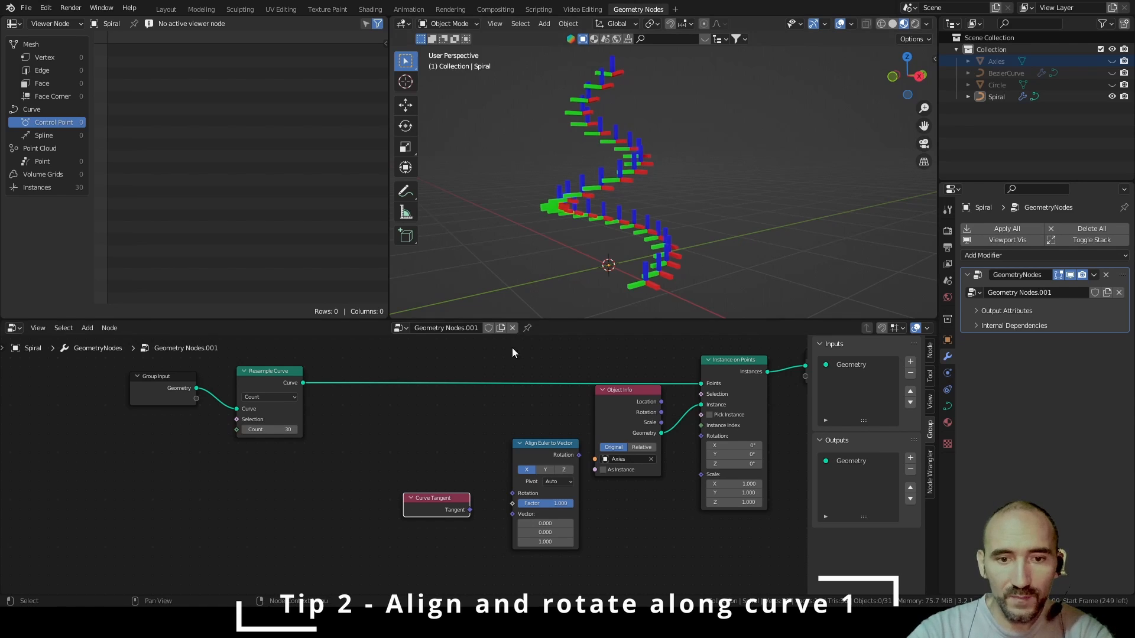
pyautogui.moveTo(470, 509); pyautogui.dragTo(513, 514)
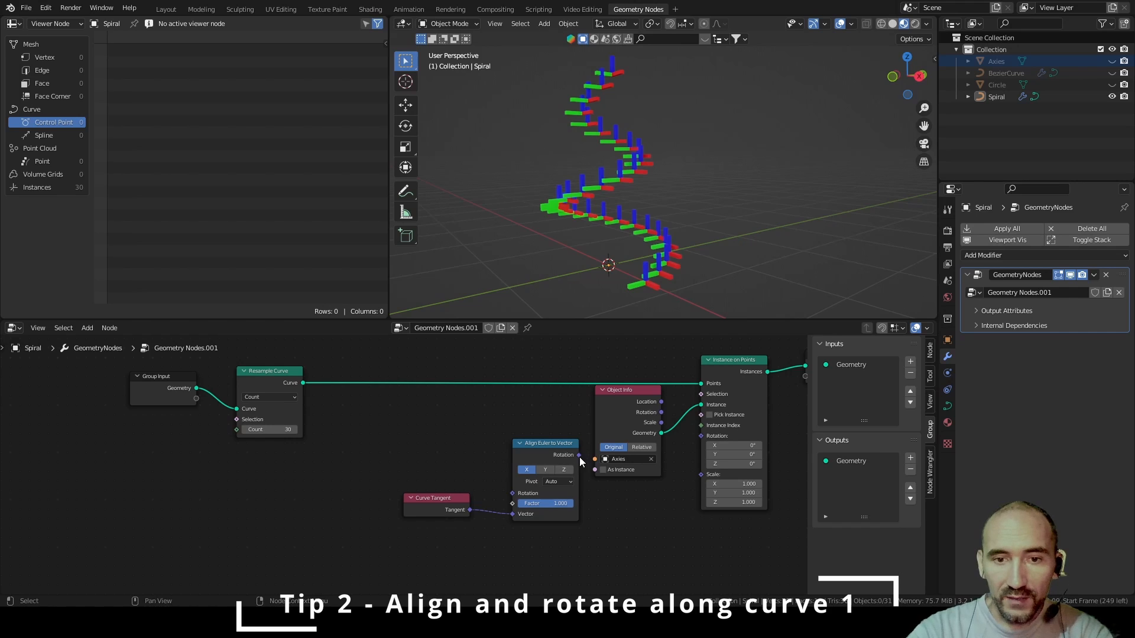
pyautogui.moveTo(579, 457); pyautogui.dragTo(704, 440)
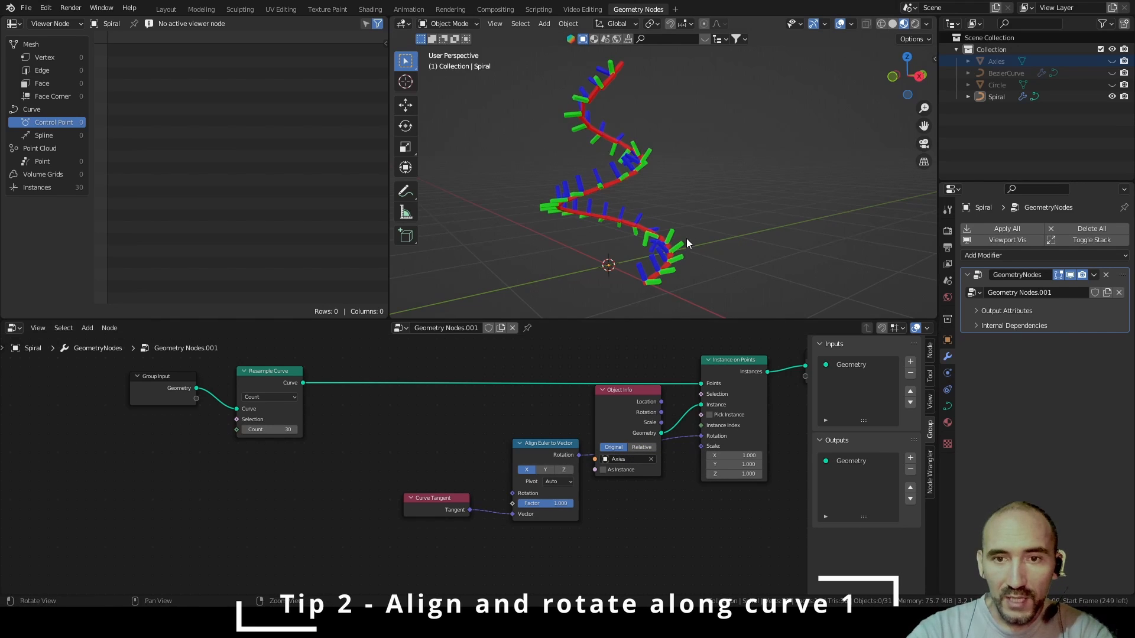
# Examine the orientation of the axis instances along the spiral from several angles and in the front view
pyautogui.keyDown('shift'); pyautogui.moveTo(687, 239); pyautogui.dragTo(601, 223, button='middle'); pyautogui.keyUp('shift')
pyautogui.scroll(3, 666, 203)
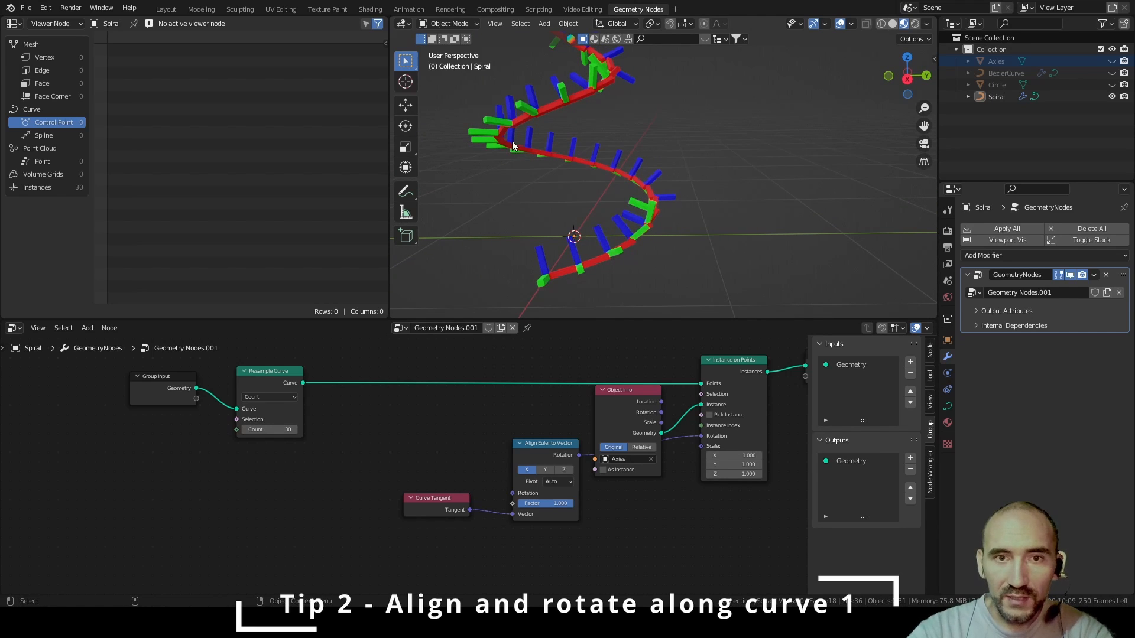
pyautogui.moveTo(604, 87); pyautogui.dragTo(691, 187, button='middle')
pyautogui.scroll(-2, 657, 190)
pyautogui.scroll(2, 682, 160)
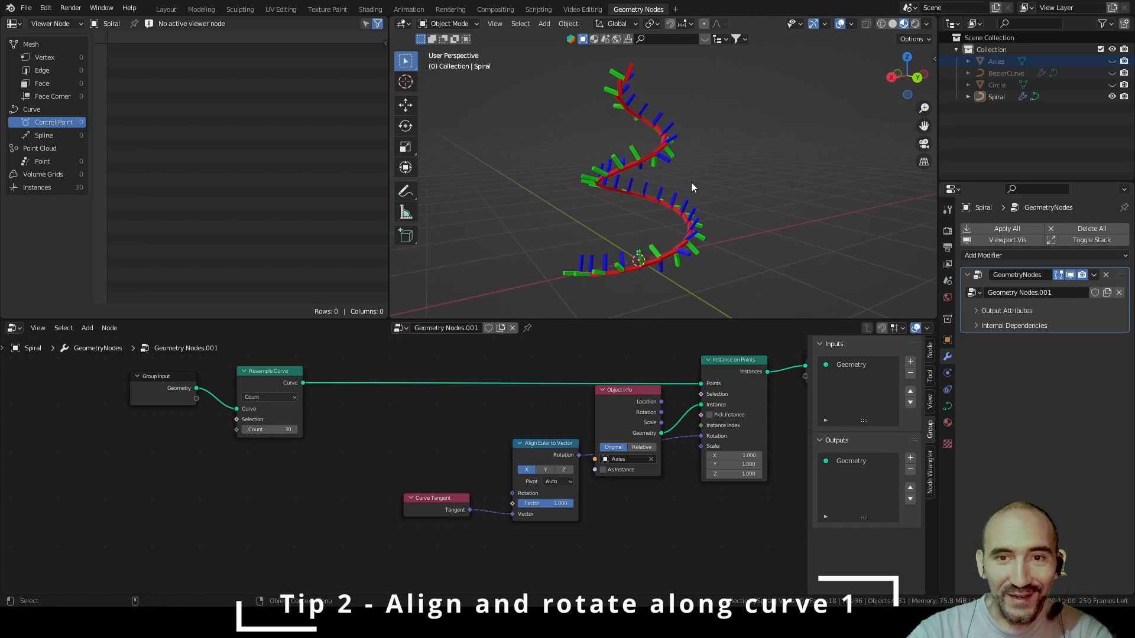
pyautogui.press('KP_1')
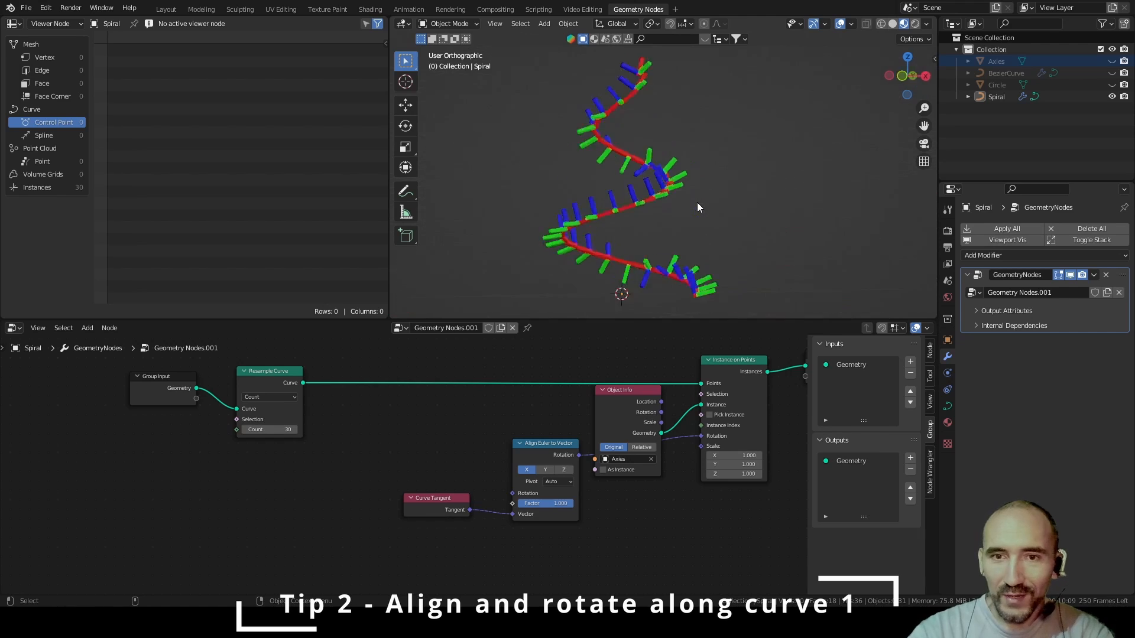
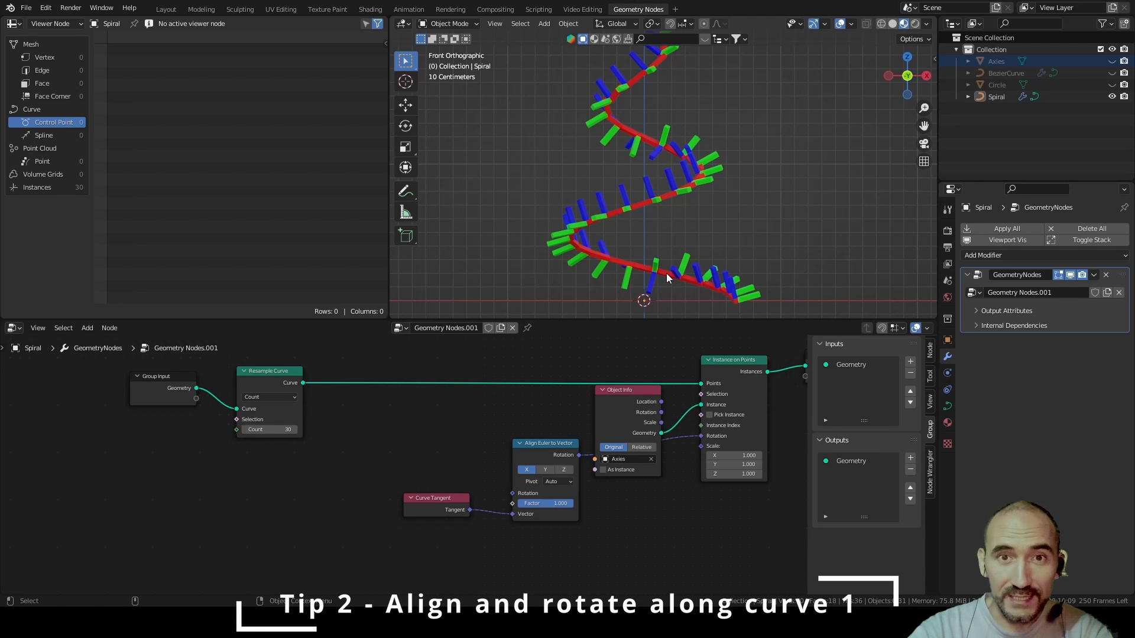
# Move the Align Euler to Vector and Curve Tangent nodes below the curve link, clear of the Object Info node
pyautogui.moveTo(569, 436); pyautogui.dragTo(521, 443, button='middle')
pyautogui.moveTo(485, 453); pyautogui.dragTo(519, 502)
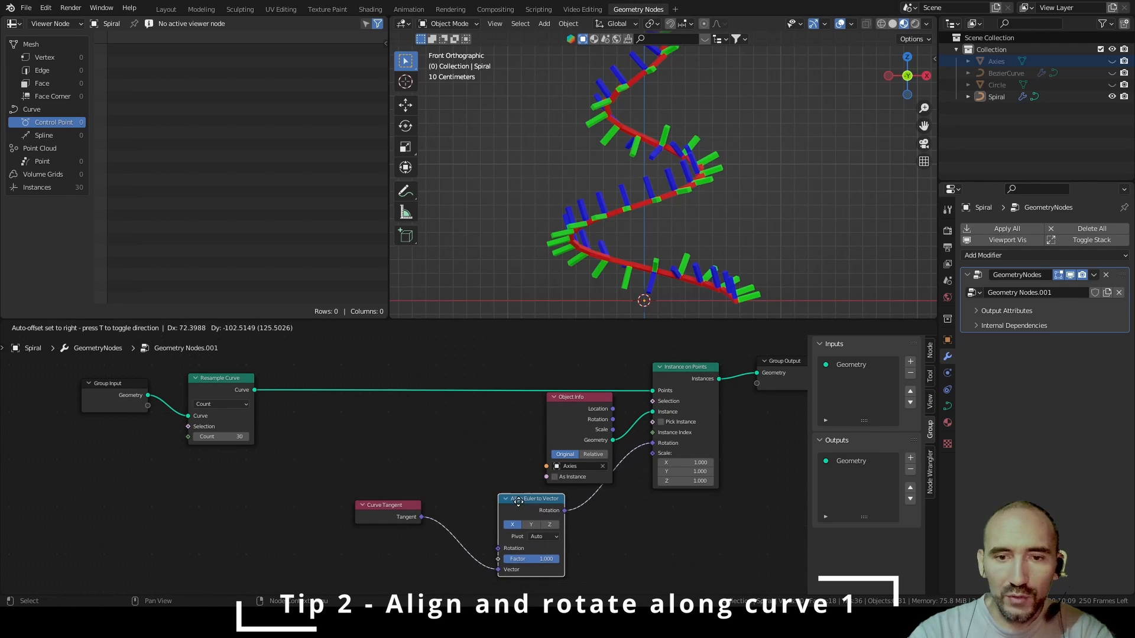
pyautogui.moveTo(518, 501); pyautogui.dragTo(432, 516)
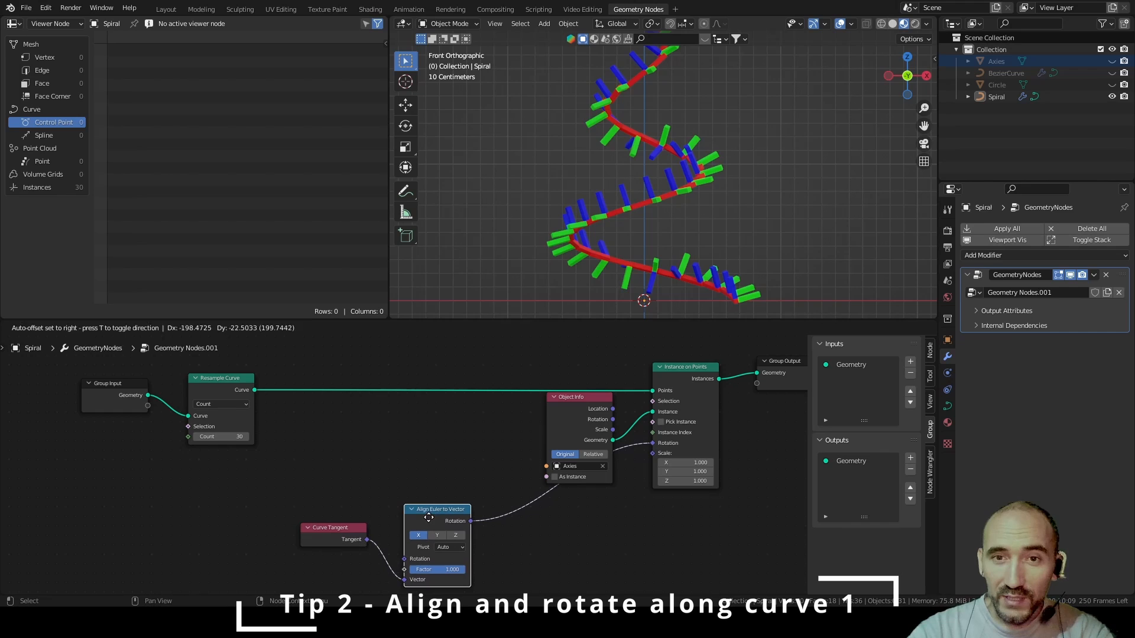
pyautogui.scroll(-1, 661, 264)
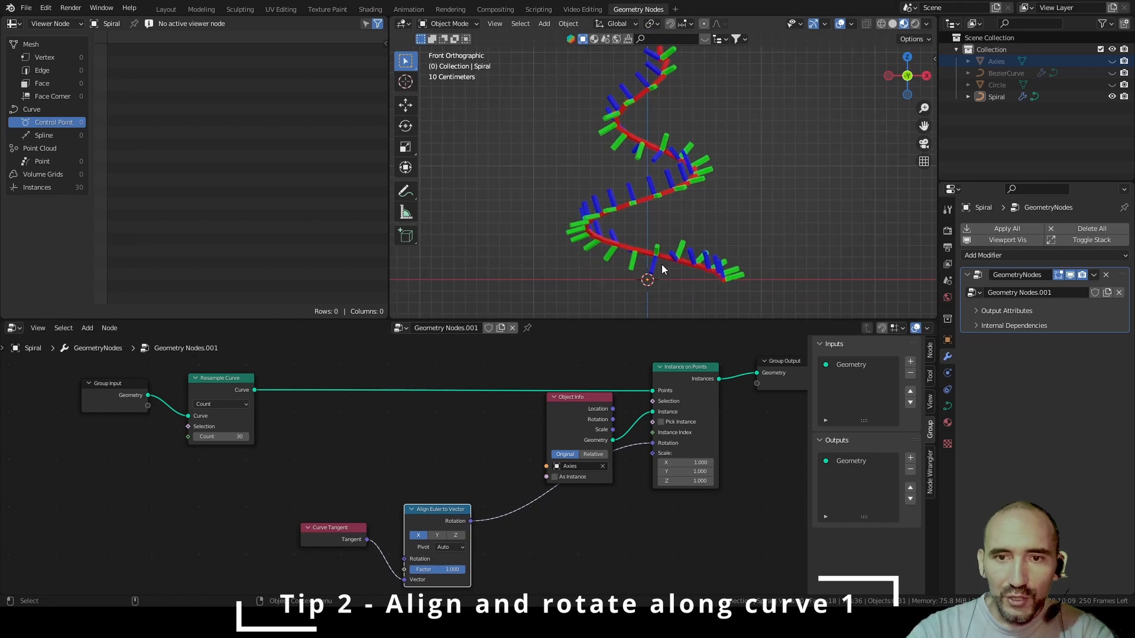
pyautogui.scroll(1, 662, 265)
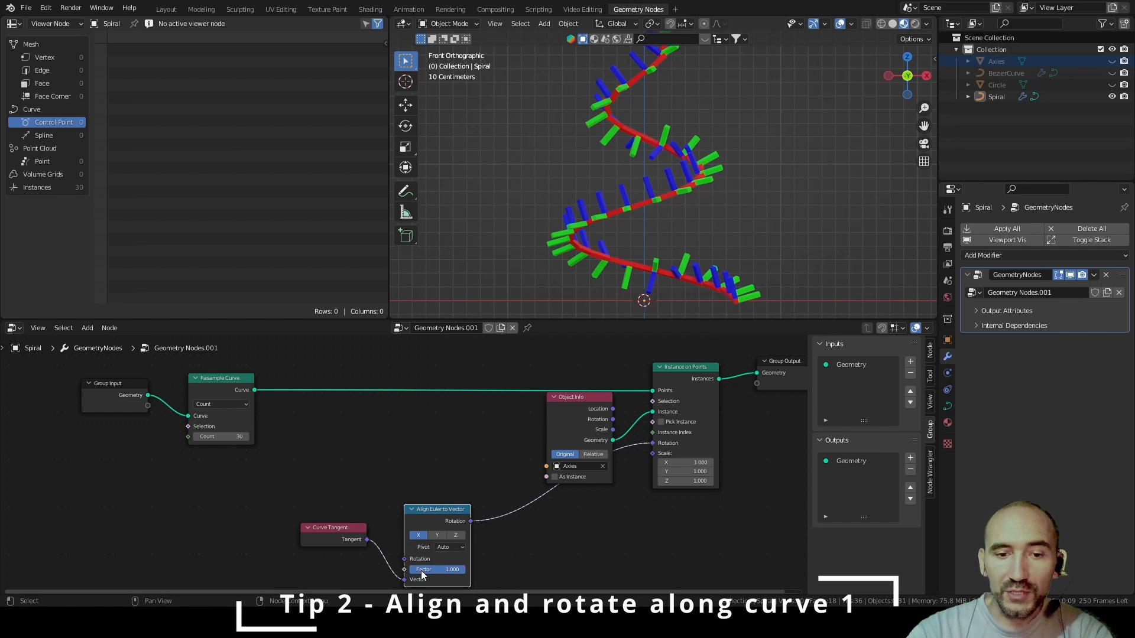
# Try the Y pivot on the Align Euler to Vector node, inspect the instances, and return the pivot to Auto
pyautogui.moveTo(422, 580)
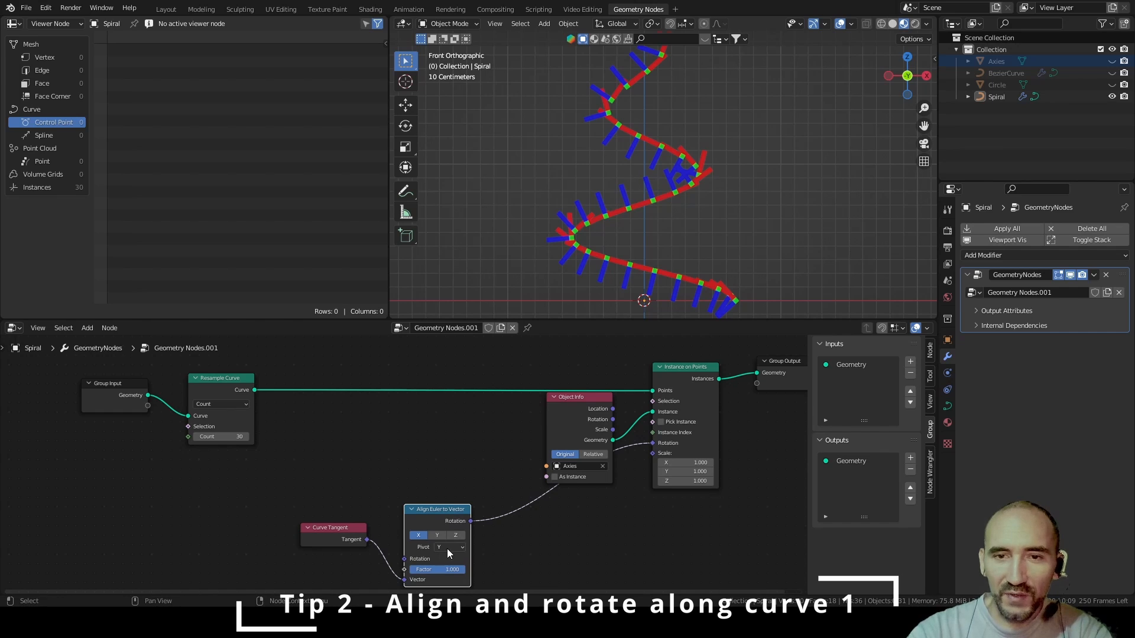
pyautogui.moveTo(614, 248); pyautogui.dragTo(704, 237, button='middle')
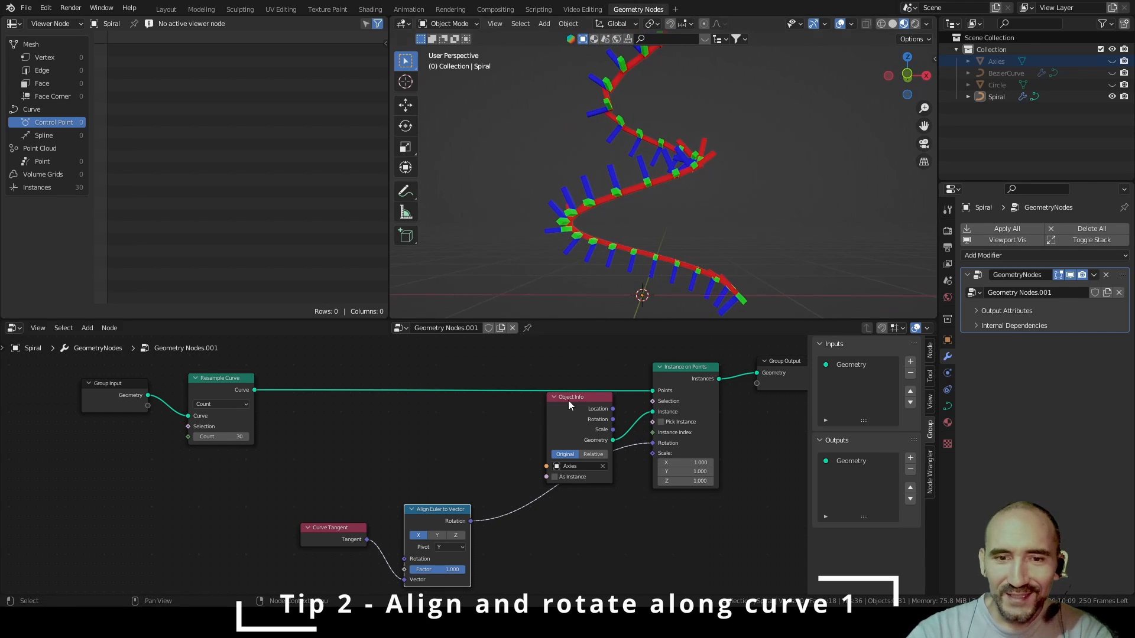
pyautogui.click(453, 546)
pyautogui.click(459, 538)
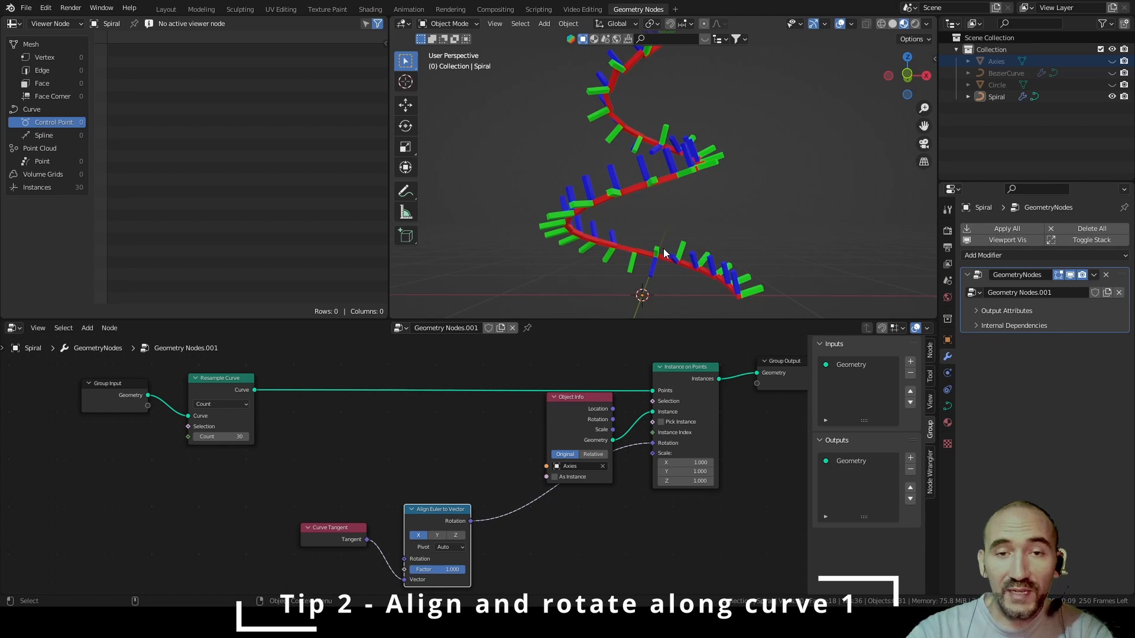
pyautogui.click(526, 541)
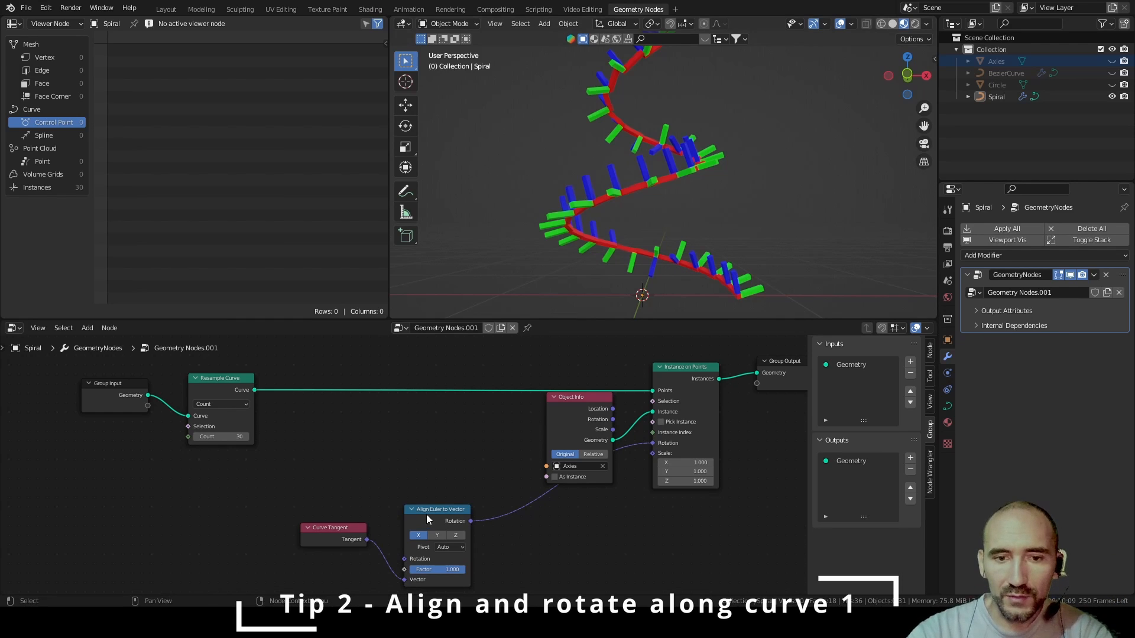
# Duplicate the Align Euler to Vector node without its links, place the copy below Object Info, and set its axis to Y
pyautogui.hotkey('shift', 'd')
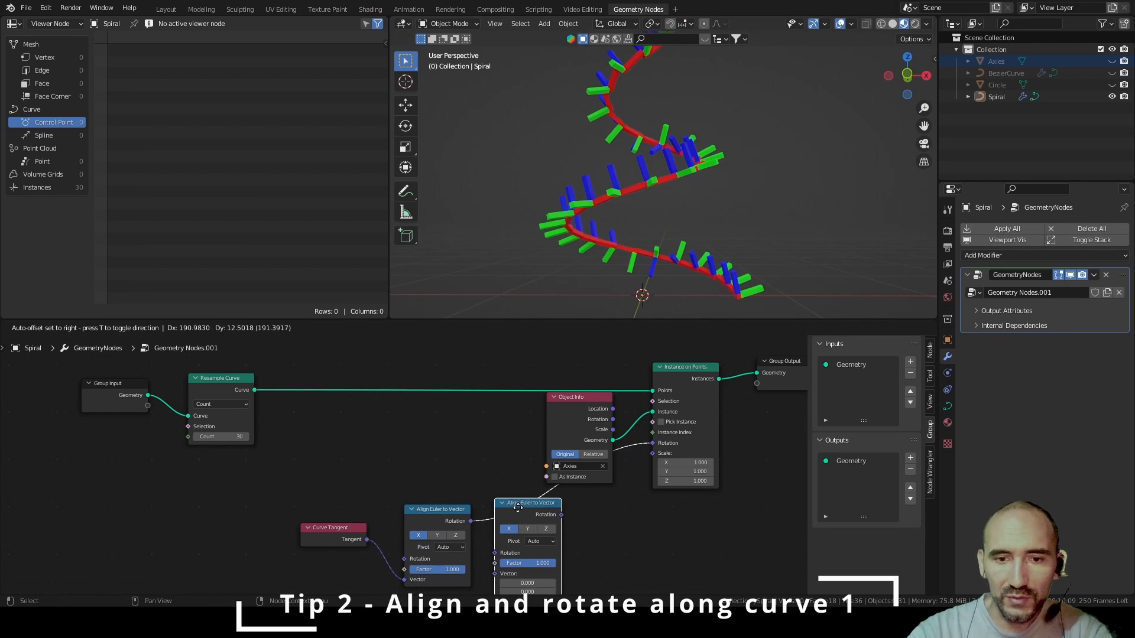
pyautogui.click(581, 518)
pyautogui.moveTo(656, 521); pyautogui.dragTo(637, 482, button='middle')
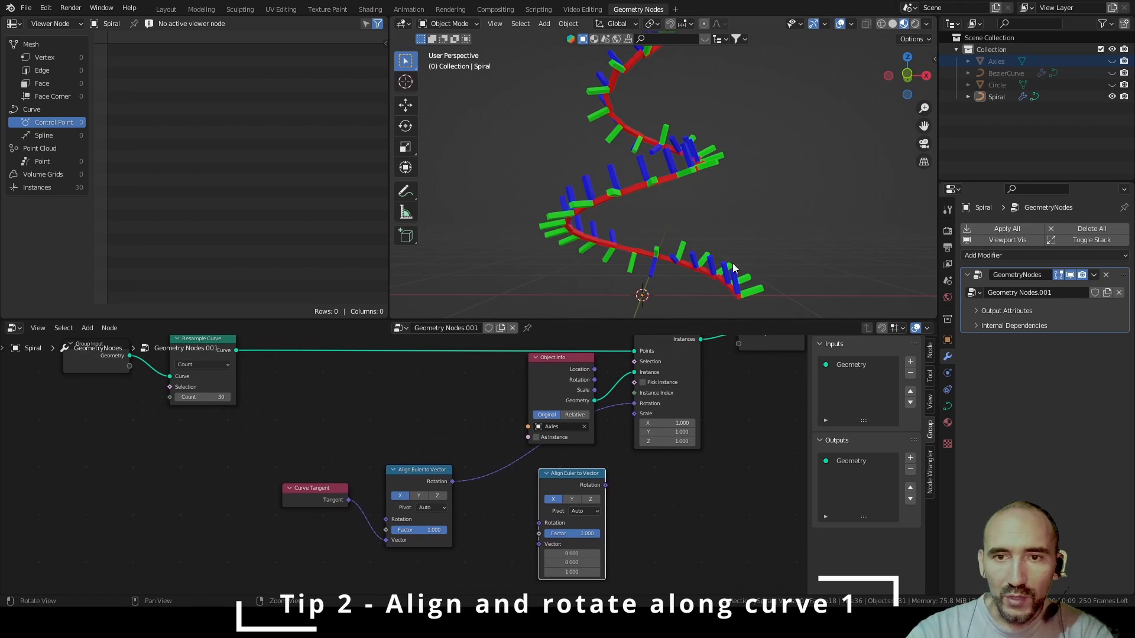
pyautogui.moveTo(733, 267); pyautogui.dragTo(608, 269, button='middle')
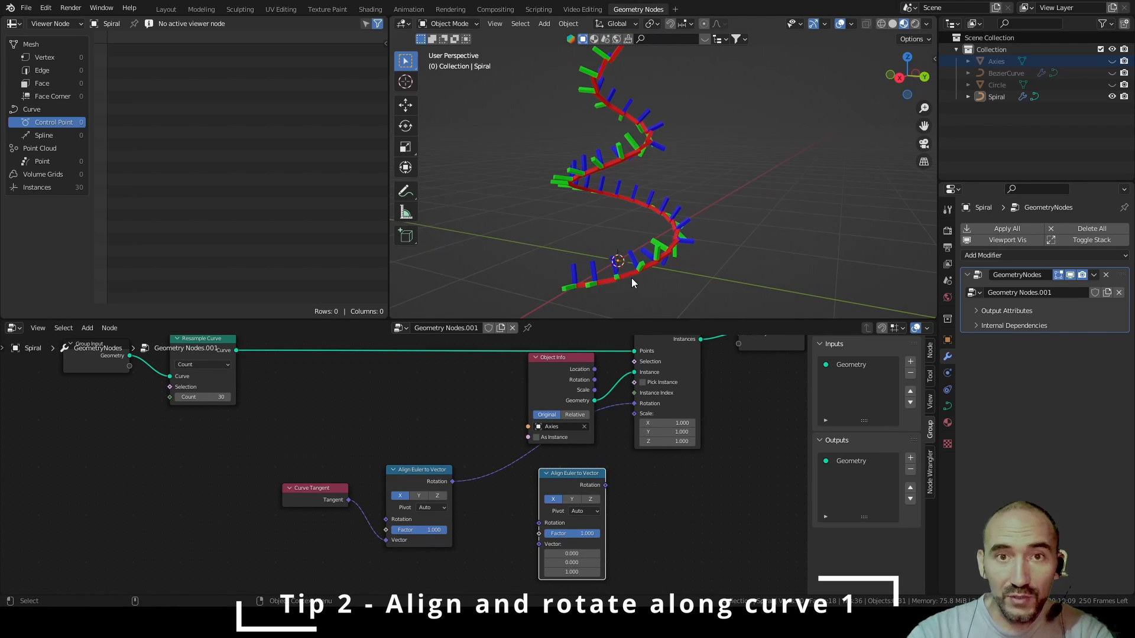
pyautogui.moveTo(611, 273); pyautogui.dragTo(595, 68, button='middle')
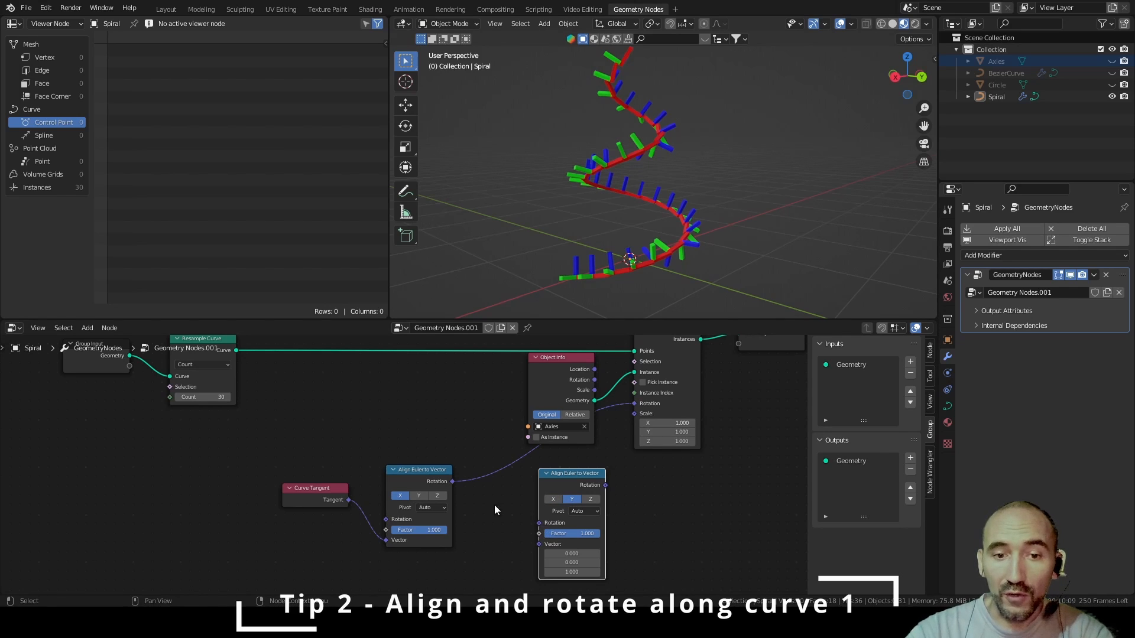
# Chain the first Align Euler to Vector's Rotation into the duplicate's Rotation input, and the duplicate's output into Instance on Points' Rotation
pyautogui.moveTo(452, 482); pyautogui.dragTo(474, 488)
pyautogui.moveTo(526, 523); pyautogui.dragTo(538, 524)
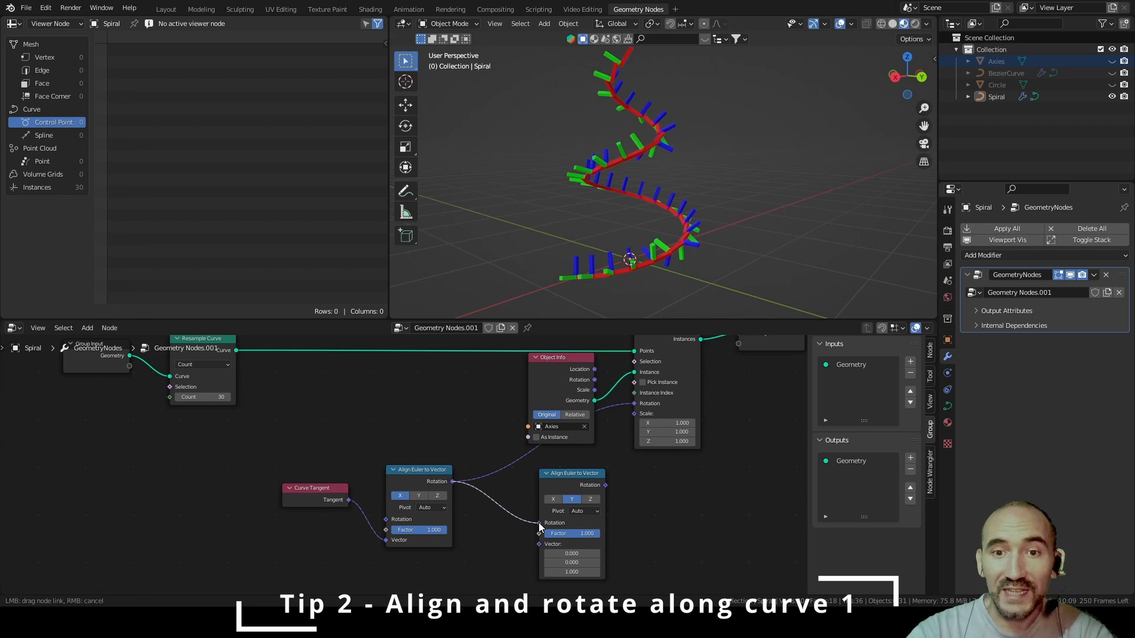
pyautogui.moveTo(538, 523); pyautogui.dragTo(539, 523)
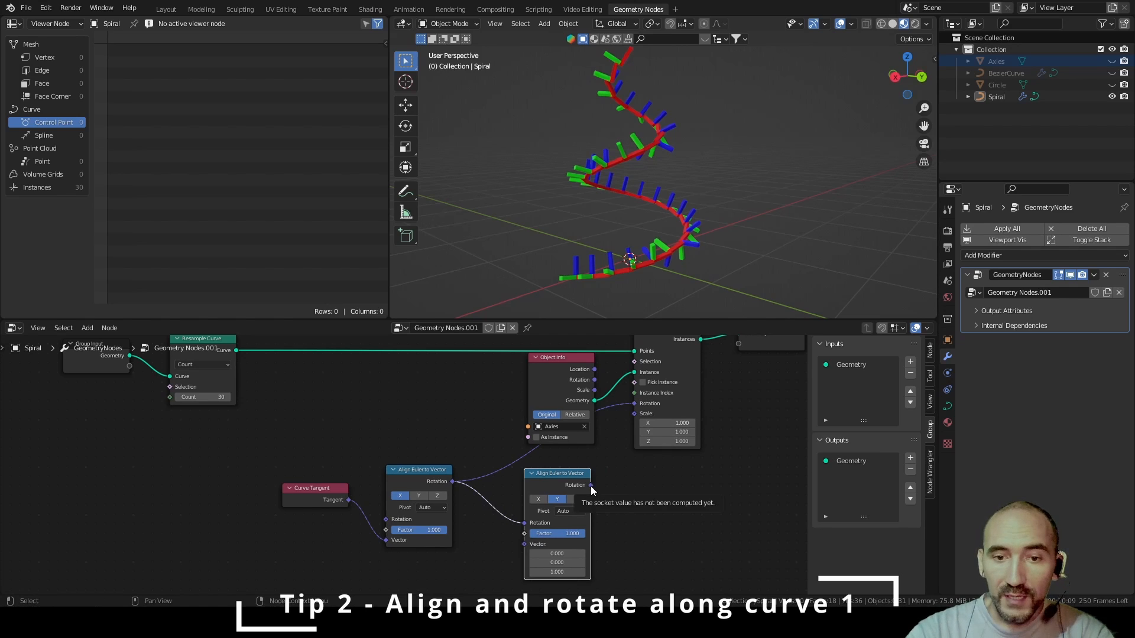
pyautogui.moveTo(590, 485); pyautogui.dragTo(641, 403)
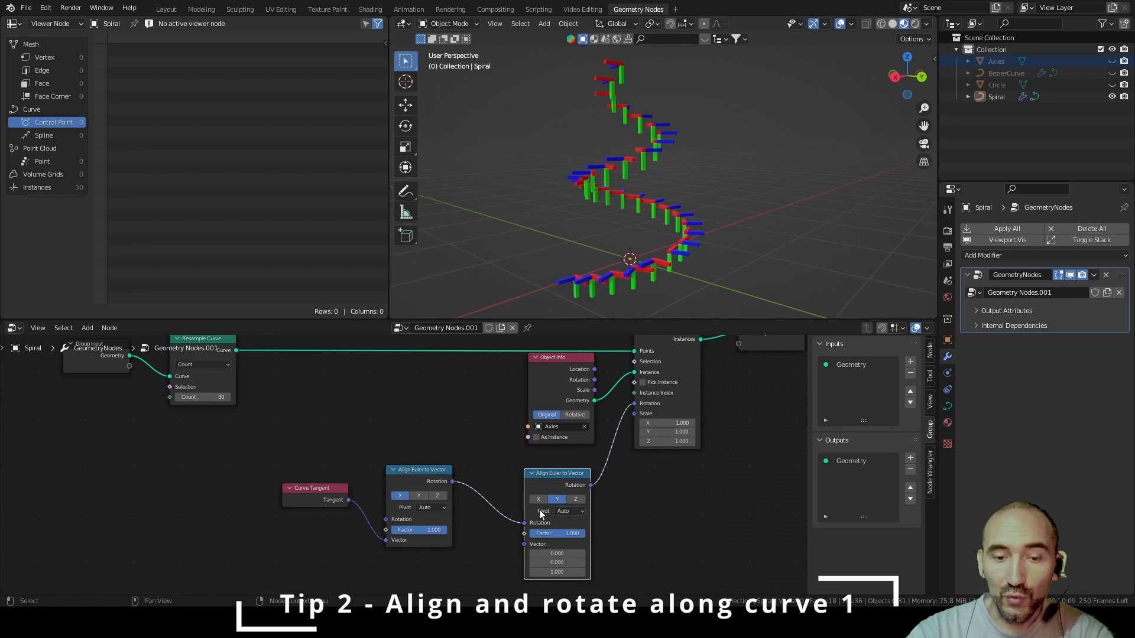
# Set the second Align Euler to Vector node's pivot to X and inspect the instances along the spiral
pyautogui.click(571, 513)
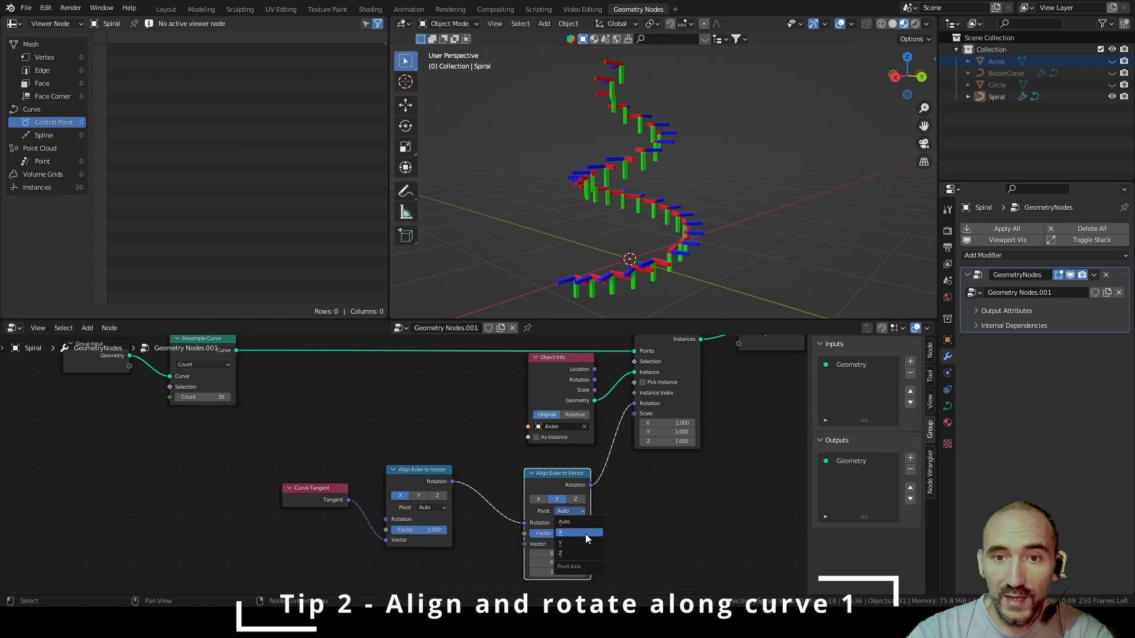
pyautogui.click(582, 534)
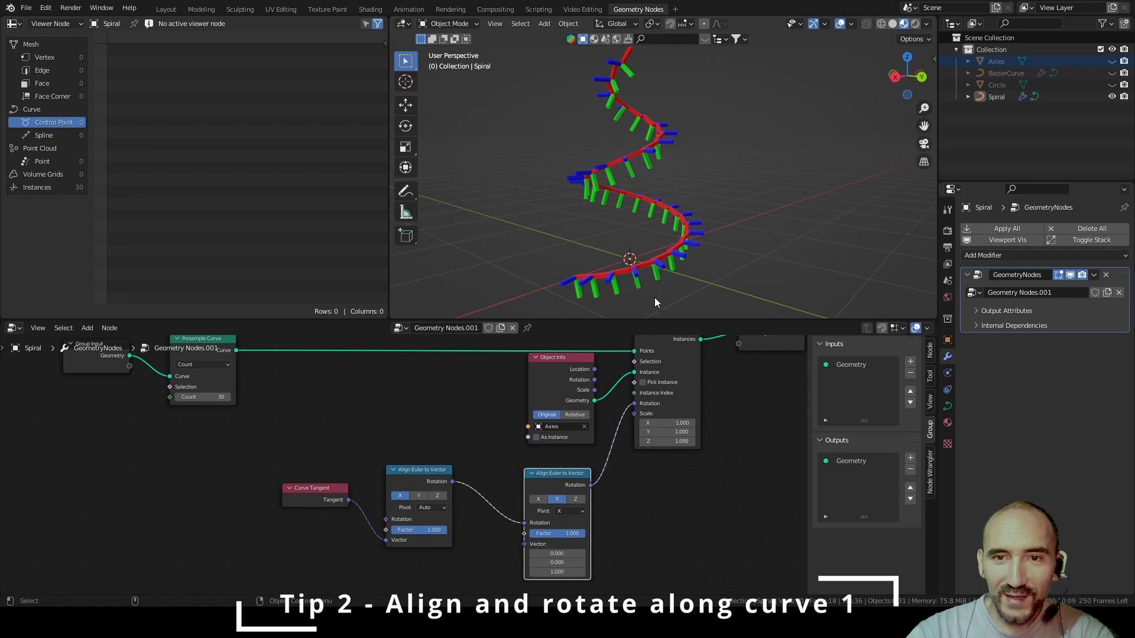
pyautogui.moveTo(654, 297); pyautogui.dragTo(644, 265, button='middle')
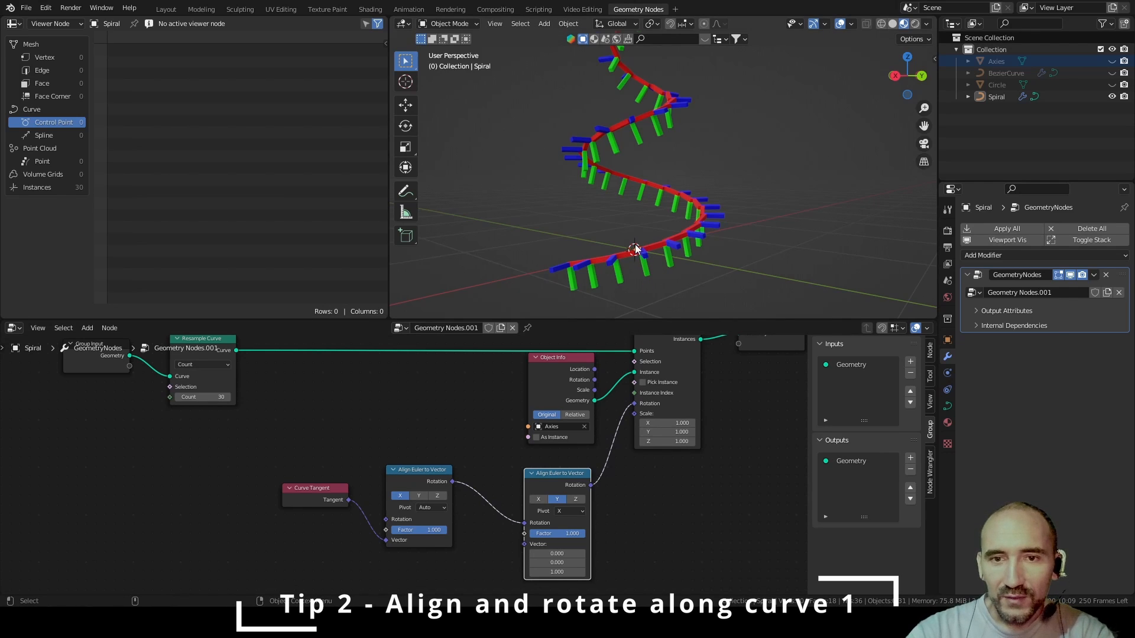
# Enter a negative Z component in the Vector of the second Align Euler to Vector node
pyautogui.click(557, 571)
pyautogui.write('-')
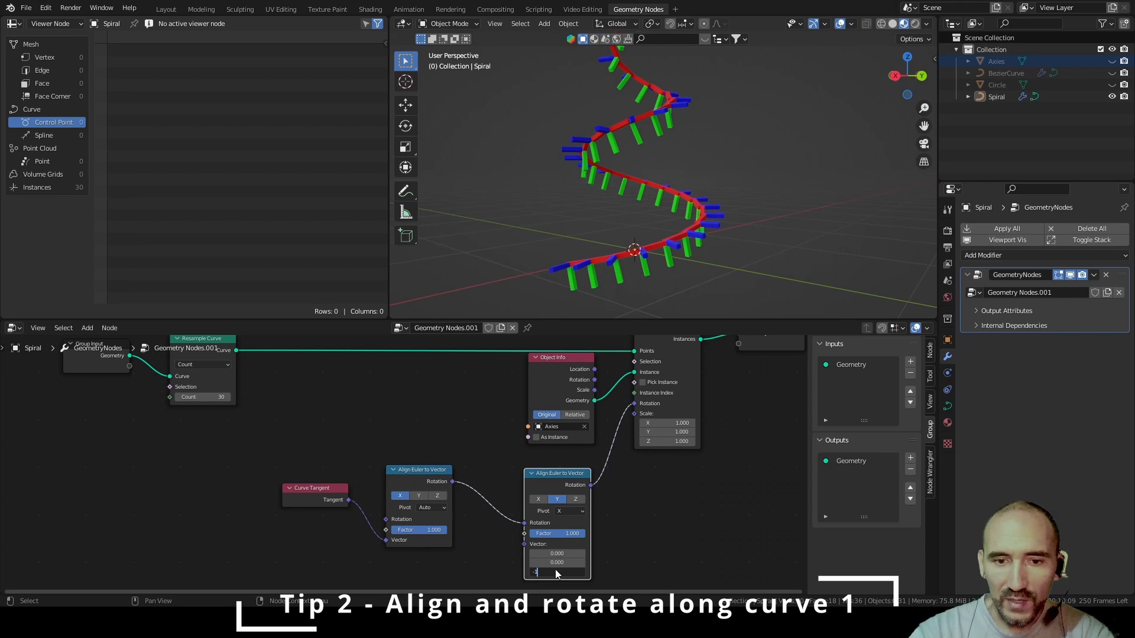
# Set the Z vector component of the second Align Euler to Vector node to -1 and move Object Info closer to Instance on Points
pyautogui.write('1')
pyautogui.press('Return')
pyautogui.moveTo(690, 294); pyautogui.dragTo(649, 247, button='middle')
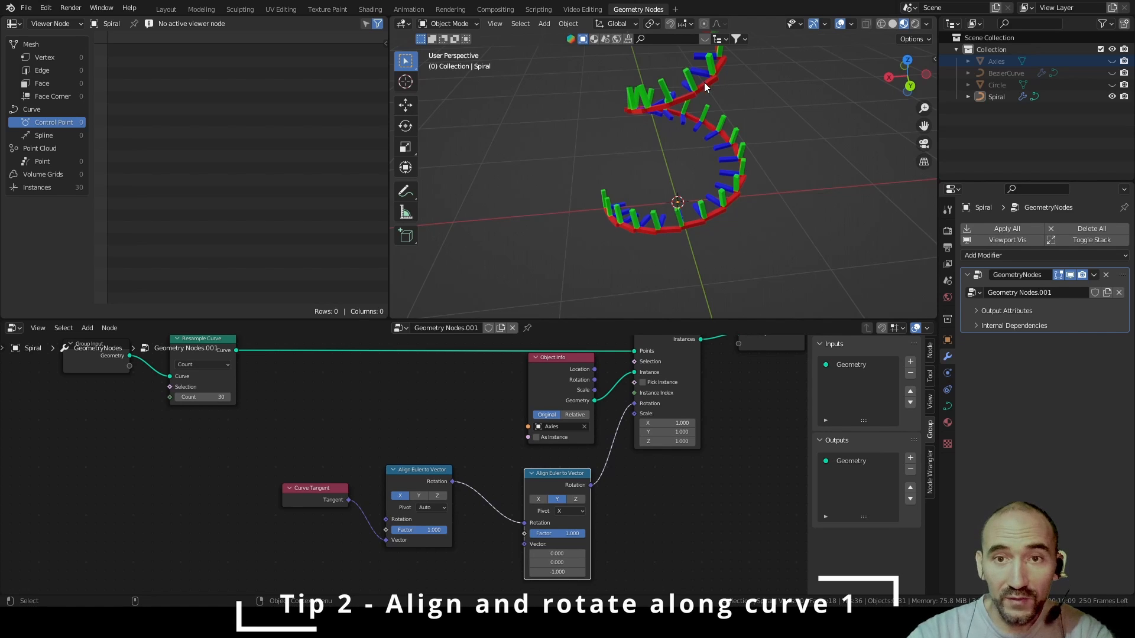
pyautogui.moveTo(703, 83); pyautogui.dragTo(589, 208, button='middle')
pyautogui.moveTo(672, 106); pyautogui.dragTo(668, 195, button='middle')
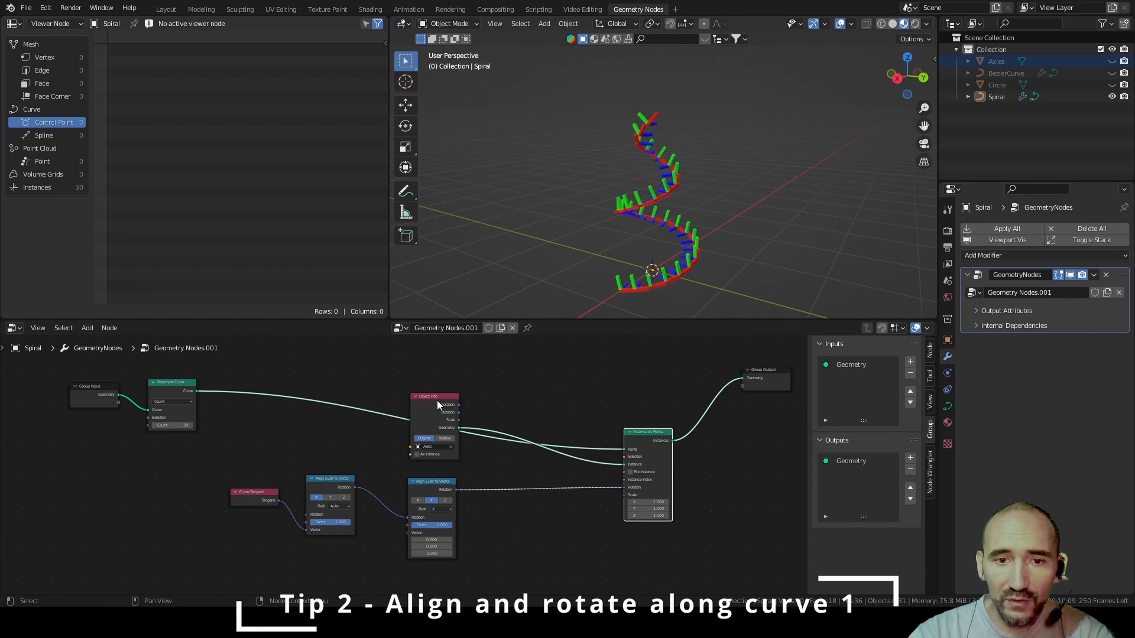
pyautogui.moveTo(437, 400); pyautogui.dragTo(528, 363)
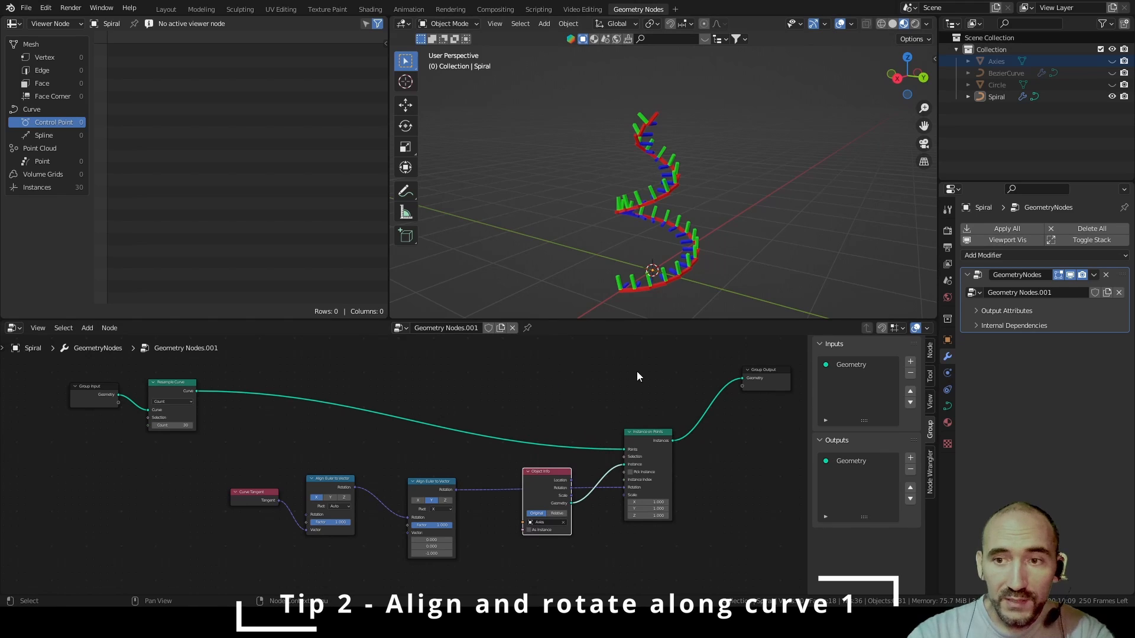
# Group the tilt calculation nodes (Index, Subtract, Divide, Multiply, Map Range, Value and To Radians) in the BezierCurve node tree
pyautogui.click(1007, 73)
pyautogui.scroll(2, 568, 478)
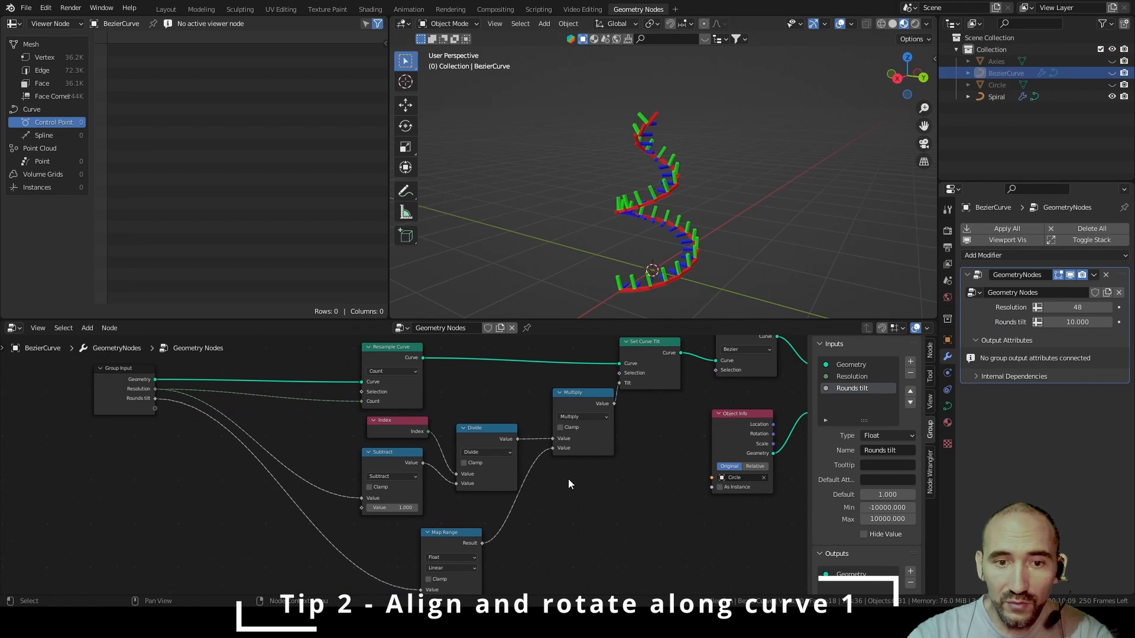
pyautogui.moveTo(569, 478); pyautogui.dragTo(528, 452, button='middle')
pyautogui.scroll(-3, 526, 454)
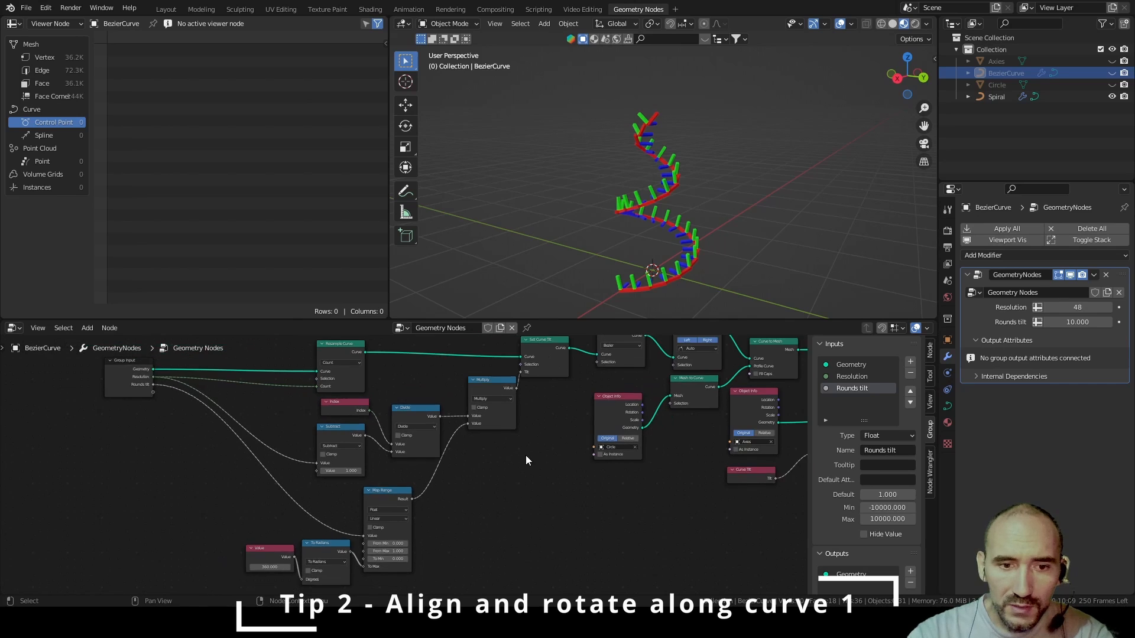
pyautogui.moveTo(260, 398); pyautogui.dragTo(472, 550)
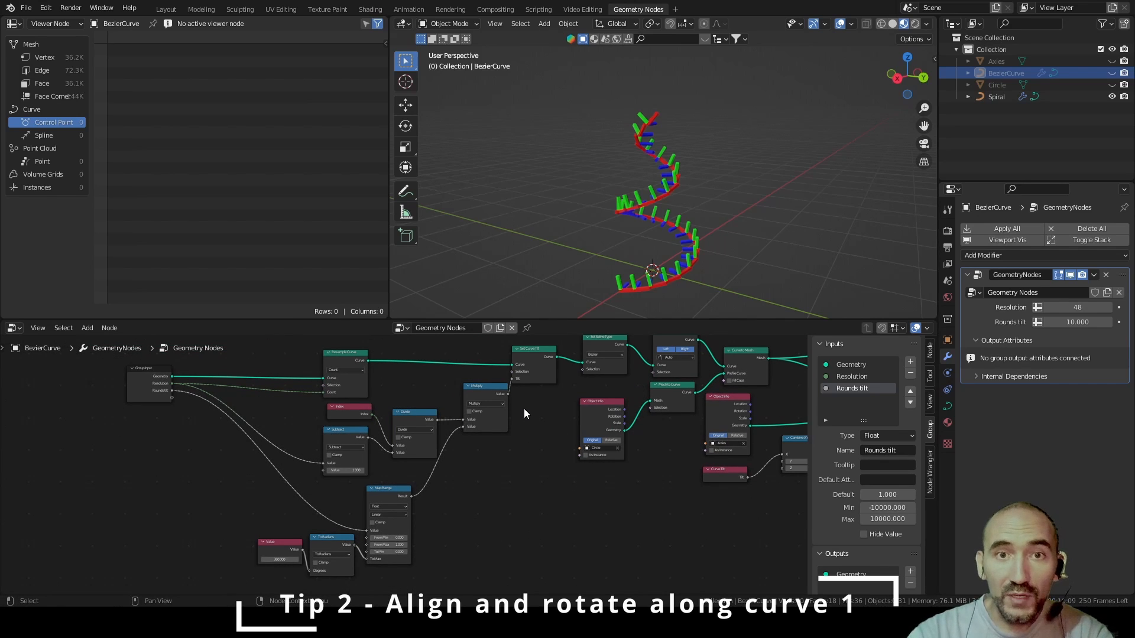
pyautogui.moveTo(524, 408); pyautogui.dragTo(266, 579)
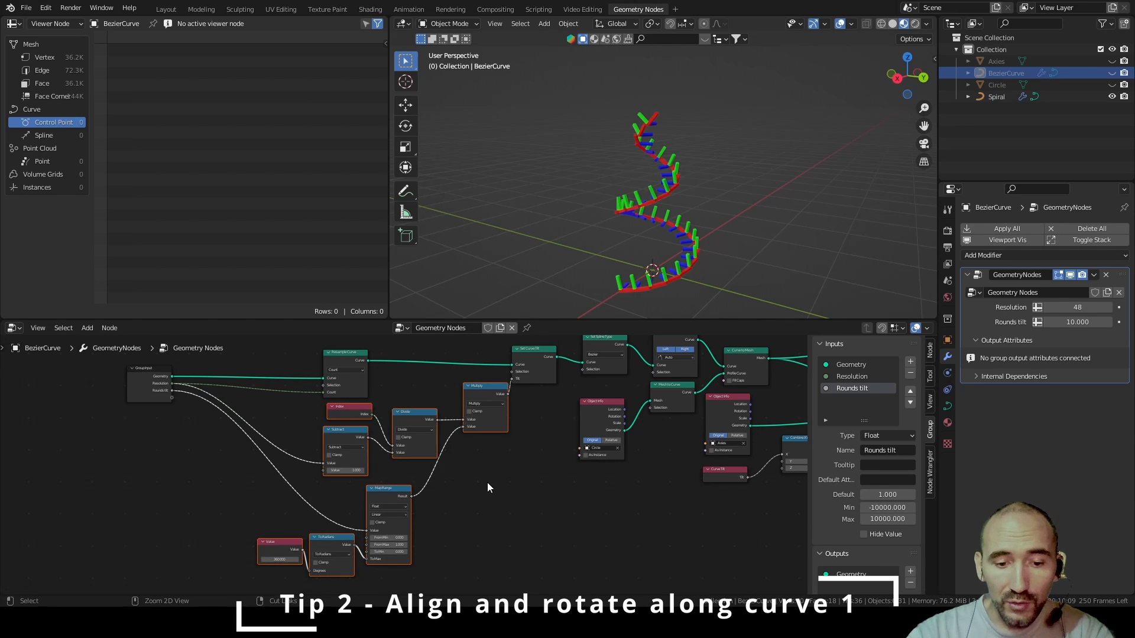
pyautogui.hotkey('ctrl', 'g')
pyautogui.press('Tab')
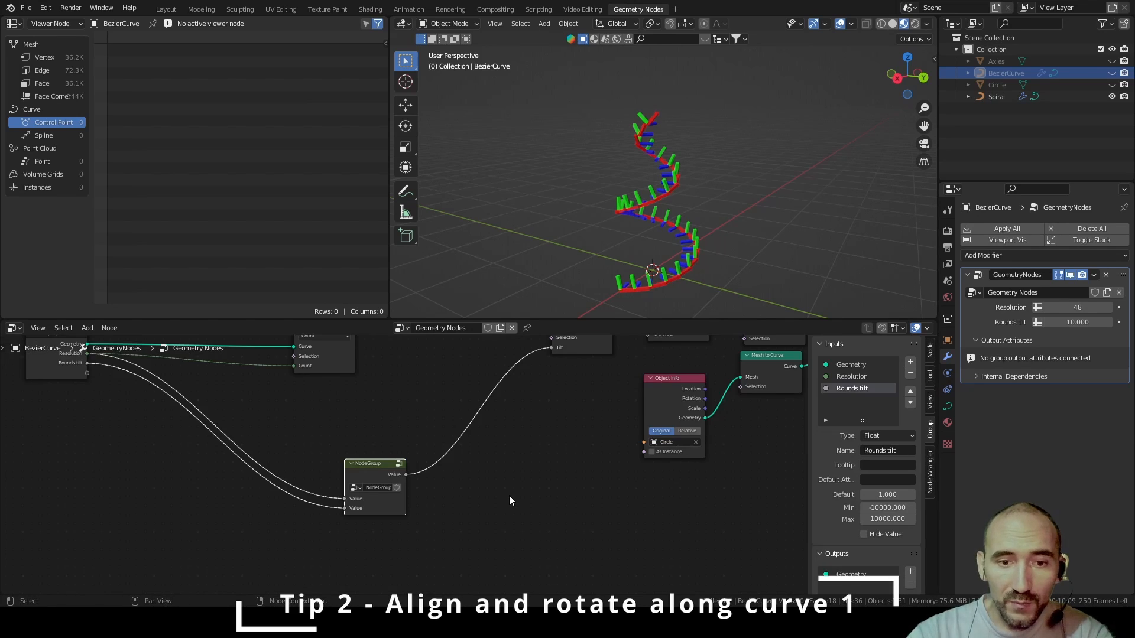
# Place the new node group between Resample Curve and Set Curve Tilt and rename it "Tilt control"
pyautogui.moveTo(376, 467); pyautogui.dragTo(425, 401)
pyautogui.moveTo(535, 423); pyautogui.dragTo(502, 498, button='middle')
pyautogui.doubleClick(392, 493)
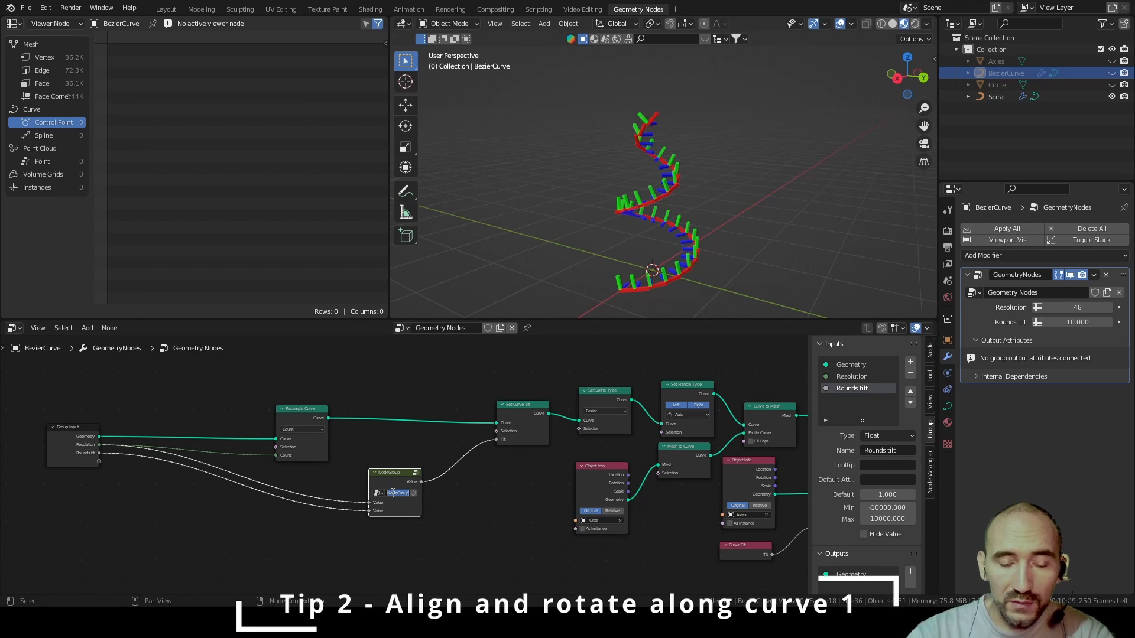
pyautogui.scroll(3, 393, 492)
pyautogui.doubleClick(387, 520)
pyautogui.write('Tilt')
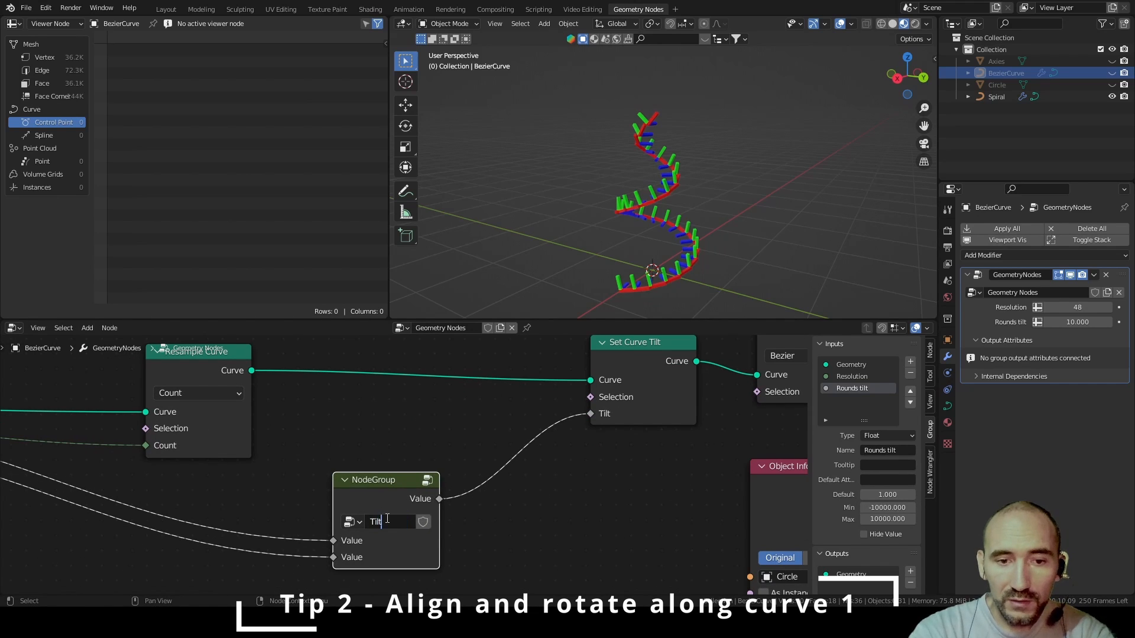
pyautogui.write(' control')
pyautogui.press('Return')
pyautogui.press('Home')
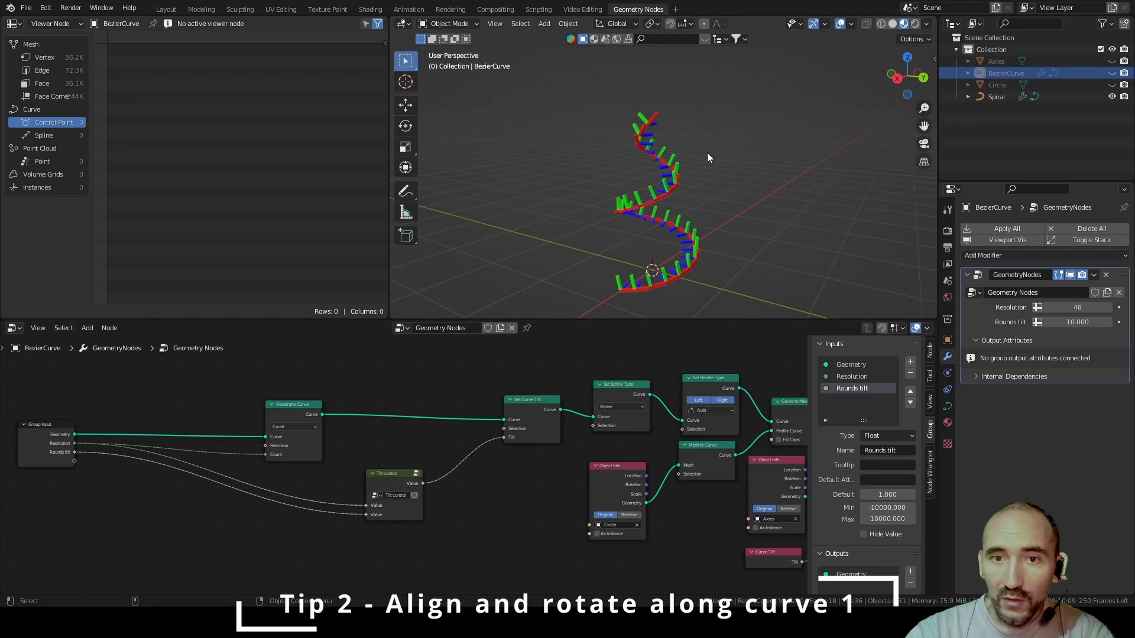
# Insert a Set Curve Tilt node between Resample Curve and Instance on Points in the Spiral's node tree
pyautogui.click(662, 158)
pyautogui.press('Home')
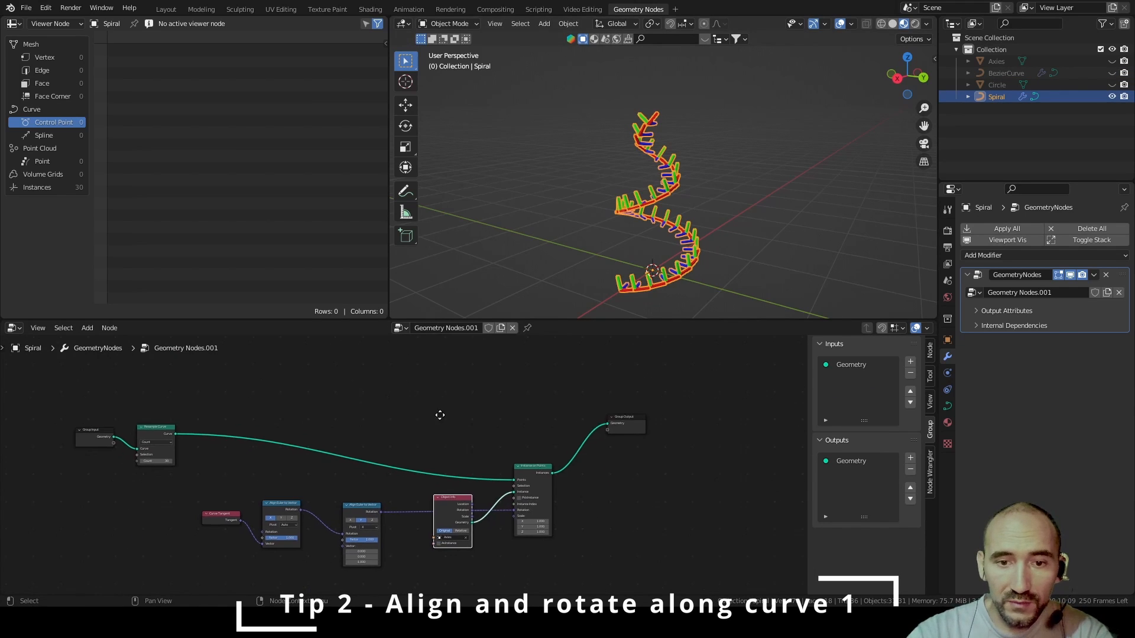
pyautogui.press('F3')
pyautogui.write('set ti')
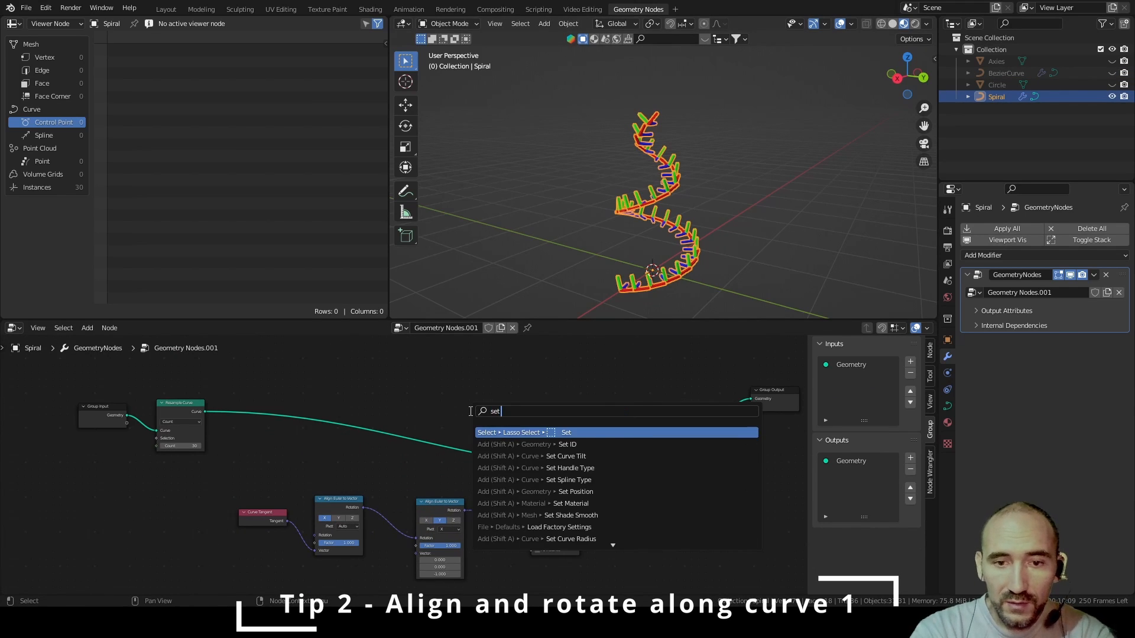
pyautogui.press('Return')
pyautogui.click(473, 419)
# Add the Tilt control group to the Spiral's node tree and expose Resample Curve's Count as a group input
pyautogui.press('F3')
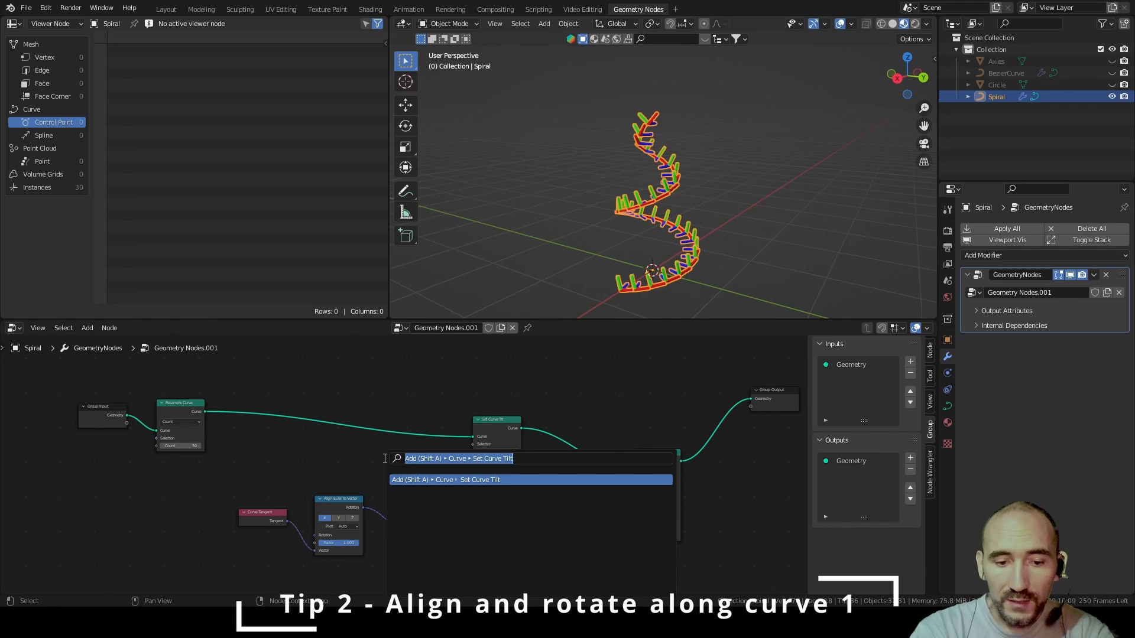
pyautogui.write('tilt con')
pyautogui.press('Return')
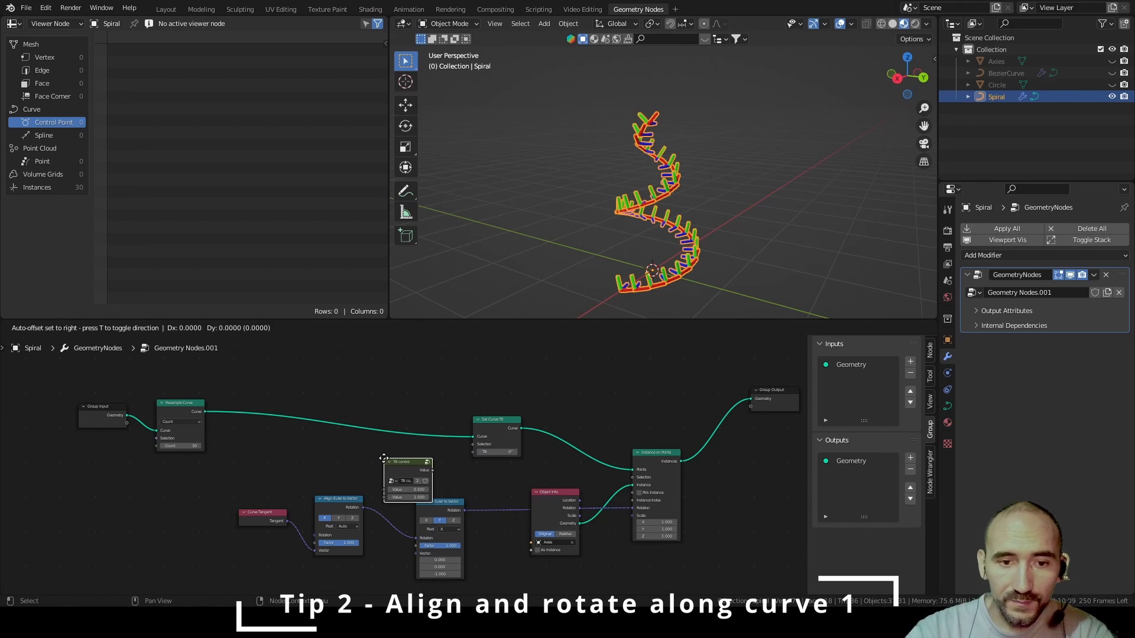
pyautogui.moveTo(180, 443); pyautogui.dragTo(139, 413)
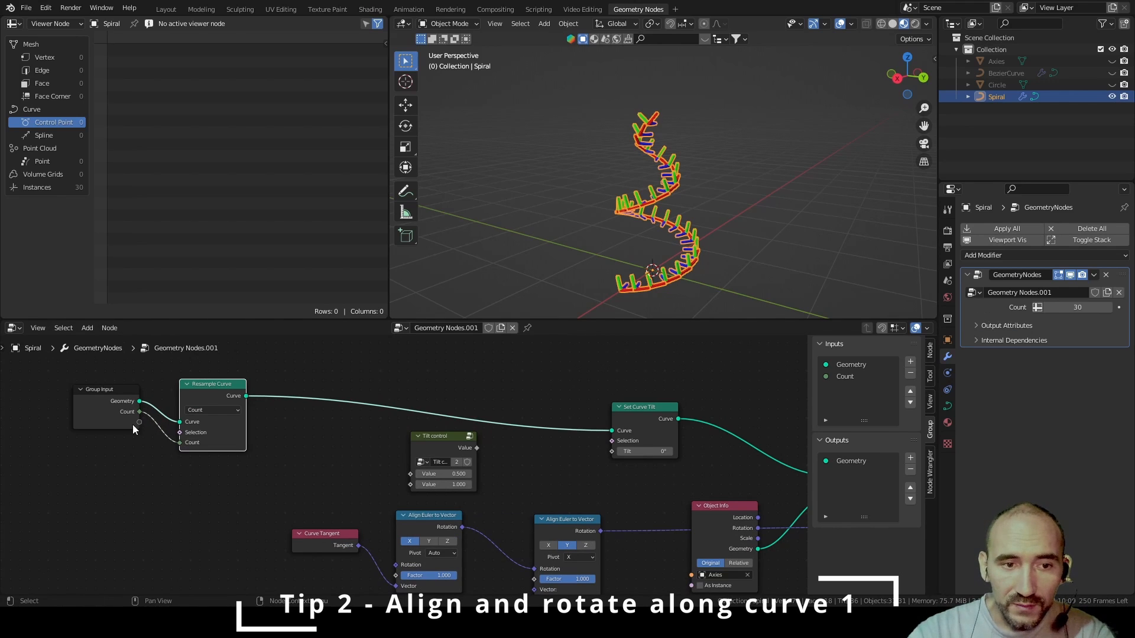
pyautogui.click(132, 424)
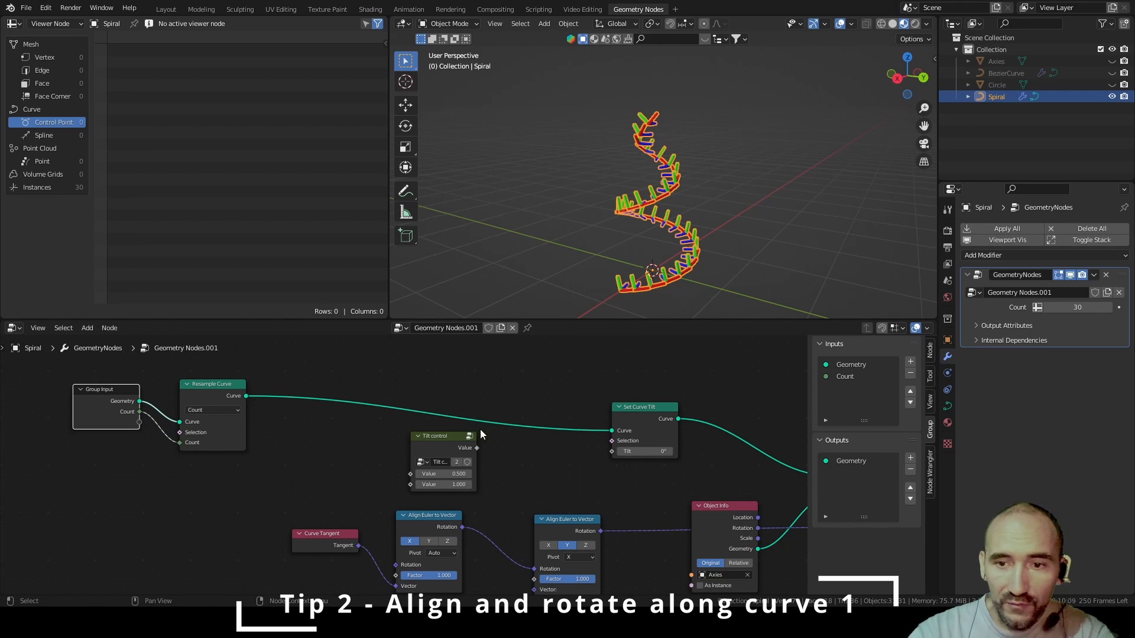
# Rename the exposed Count group input to "Resolution"
pyautogui.click(847, 377)
pyautogui.click(883, 450)
pyautogui.write('Res')
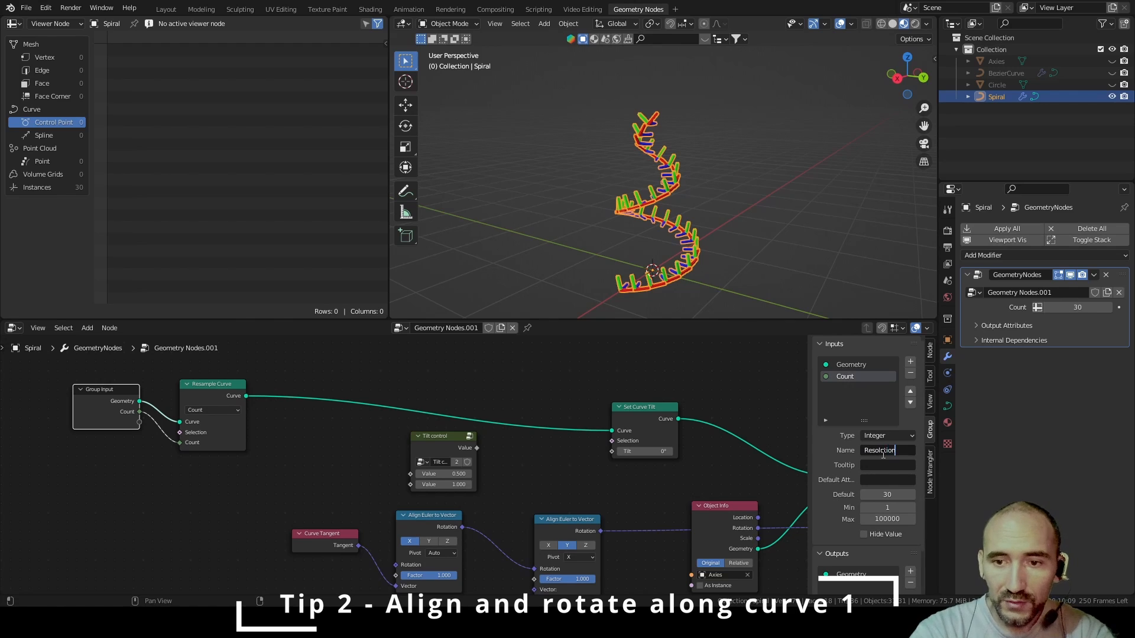
pyautogui.write('olution')
pyautogui.press('Return')
# Expose the second Value of Tilt control as a group input named "Tilt rounds"
pyautogui.moveTo(139, 422); pyautogui.dragTo(416, 484)
pyautogui.write('Tilt rounds')
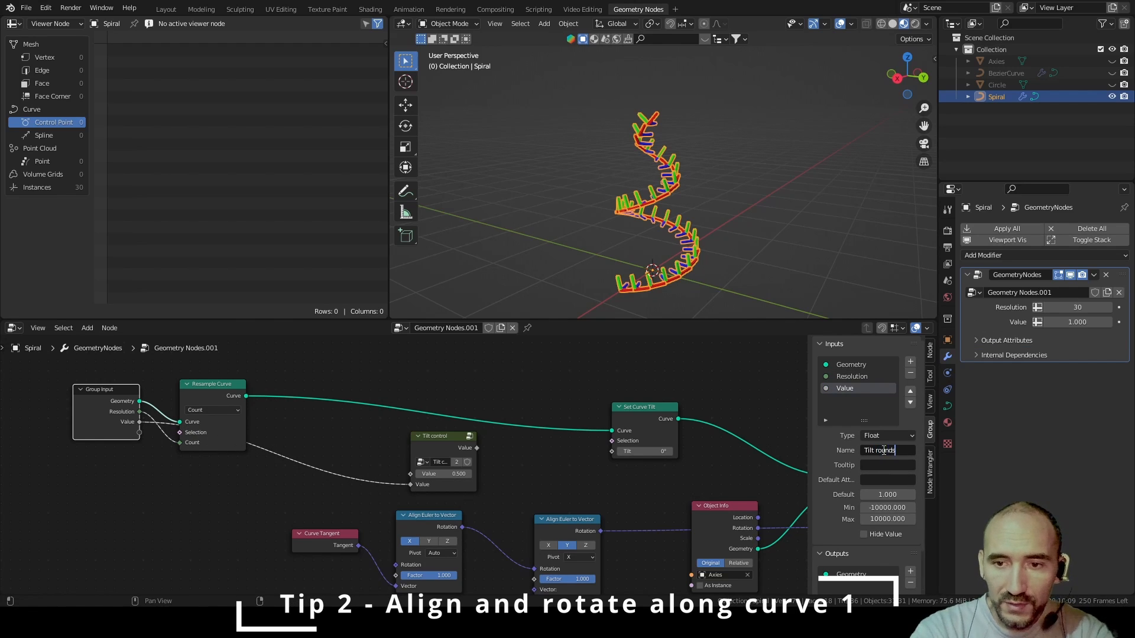
pyautogui.press('Return')
# Connect Resolution to the first Value of Tilt control, and its output to the Tilt socket of Set Curve Tilt
pyautogui.moveTo(213, 384); pyautogui.dragTo(310, 370)
pyautogui.moveTo(140, 412); pyautogui.dragTo(410, 473)
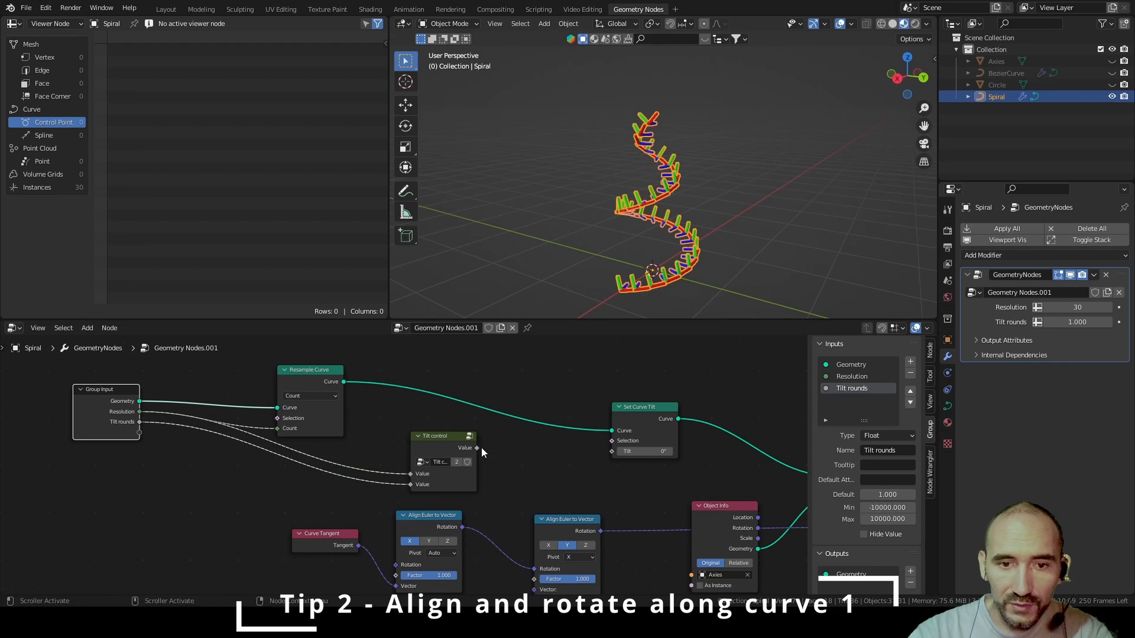
pyautogui.moveTo(478, 447); pyautogui.dragTo(612, 451)
pyautogui.press('Escape')
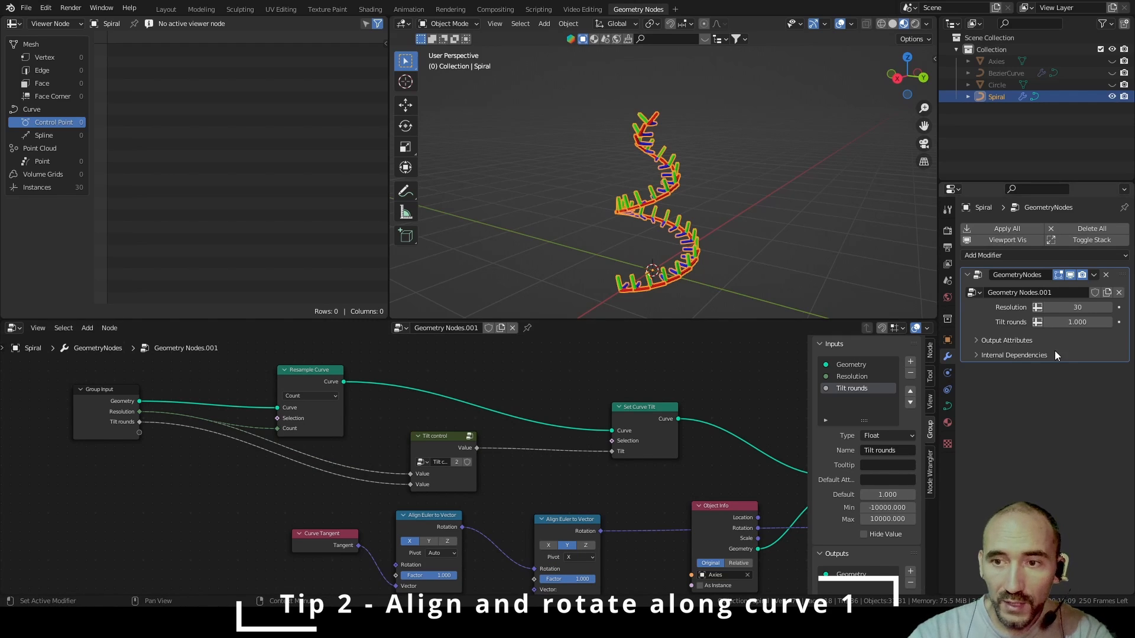
# Rearrange the Object Info, Set Curve Tilt and second Align Euler to Vector nodes to clear space before Instance on Points
pyautogui.moveTo(795, 520); pyautogui.dragTo(512, 445, button='middle')
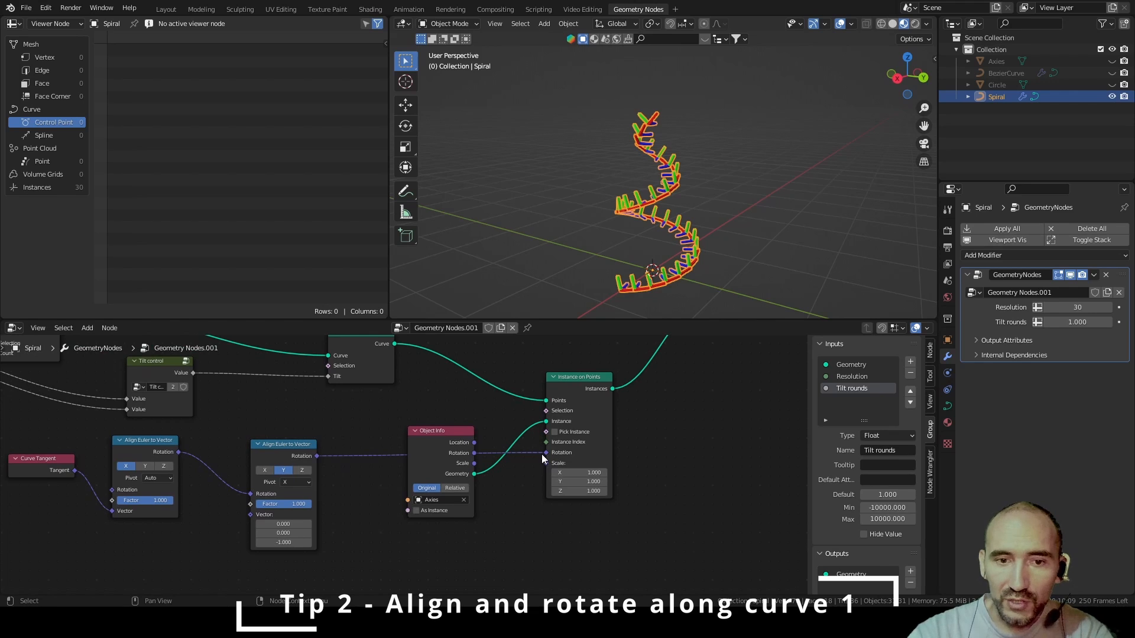
pyautogui.moveTo(427, 442); pyautogui.dragTo(360, 498)
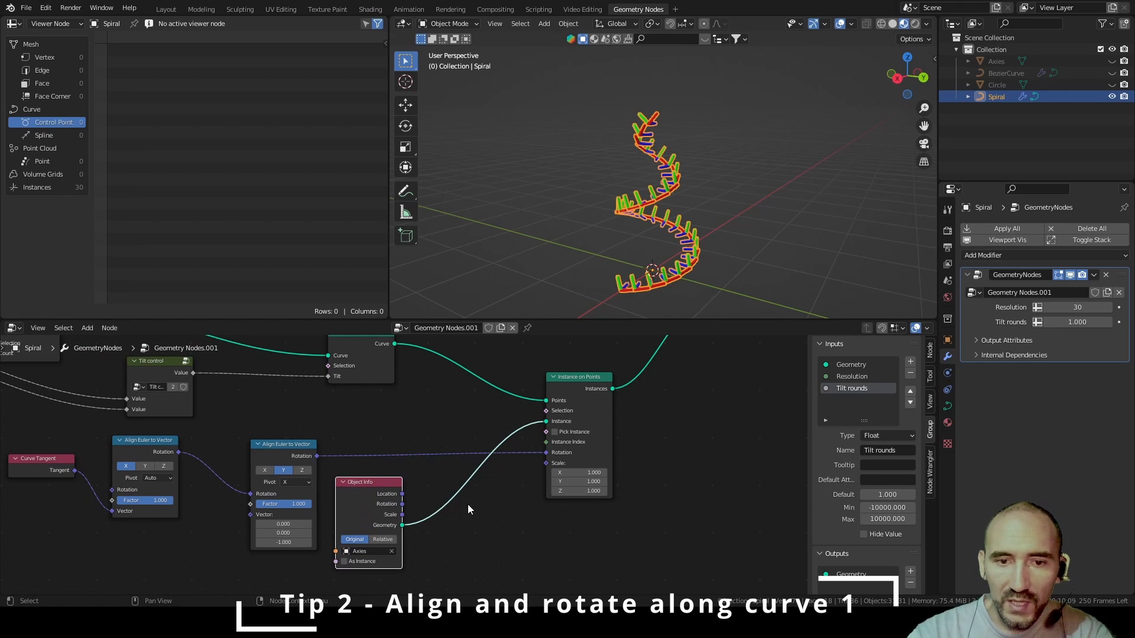
pyautogui.scroll(-3, 487, 506)
pyautogui.scroll(3, 448, 449)
pyautogui.moveTo(458, 447); pyautogui.dragTo(492, 483, button='middle')
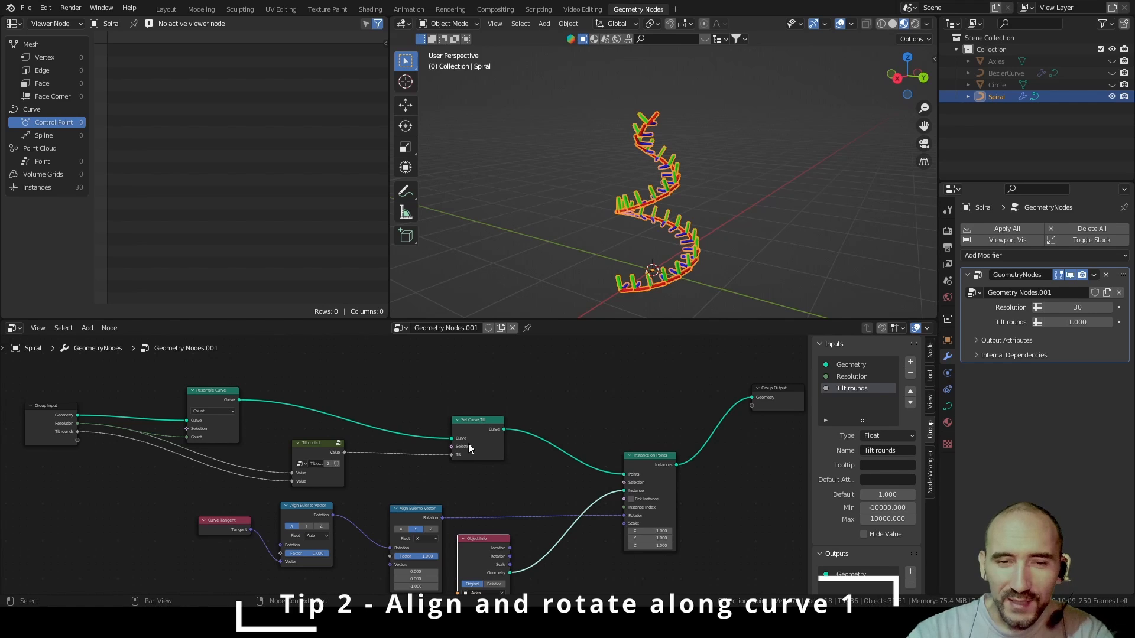
pyautogui.moveTo(472, 422); pyautogui.dragTo(372, 406)
pyautogui.moveTo(490, 470); pyautogui.dragTo(363, 393, button='middle')
pyautogui.scroll(2, 363, 398)
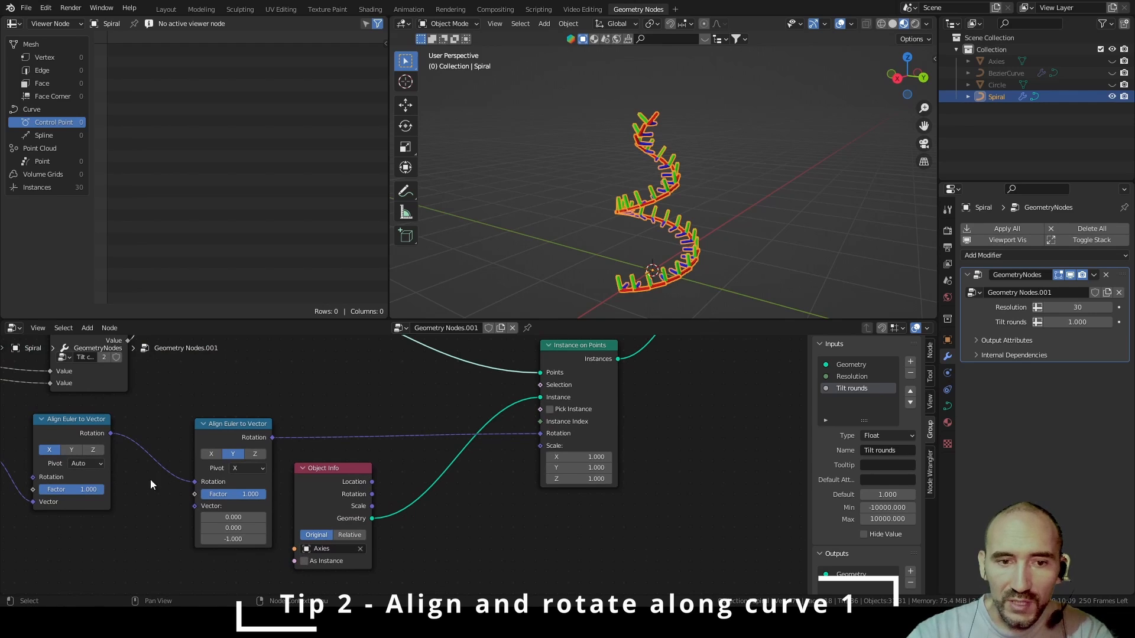
pyautogui.moveTo(333, 498); pyautogui.dragTo(379, 381)
pyautogui.moveTo(218, 444); pyautogui.dragTo(210, 506)
# Insert a Vector Math Add node between the second Align Euler to Vector and the Rotation socket of Instance on Points
pyautogui.moveTo(397, 511); pyautogui.dragTo(419, 488, button='middle')
pyautogui.scroll(2, 419, 488)
pyautogui.press('F3')
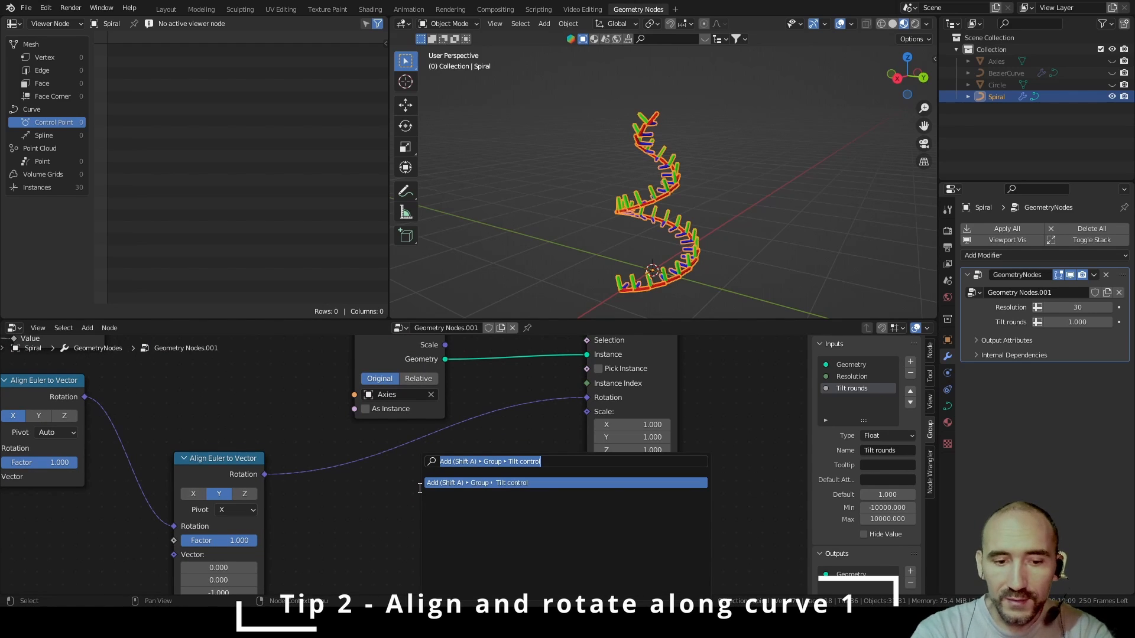
pyautogui.write('vector')
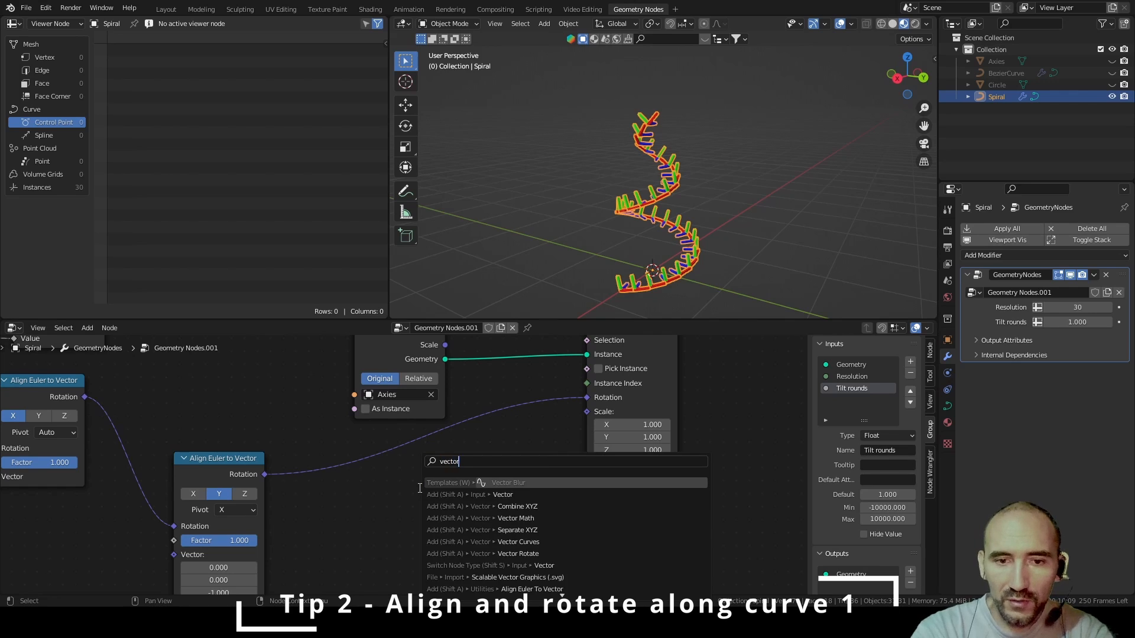
pyautogui.write(' mat')
pyautogui.press('Return')
pyautogui.click(393, 432)
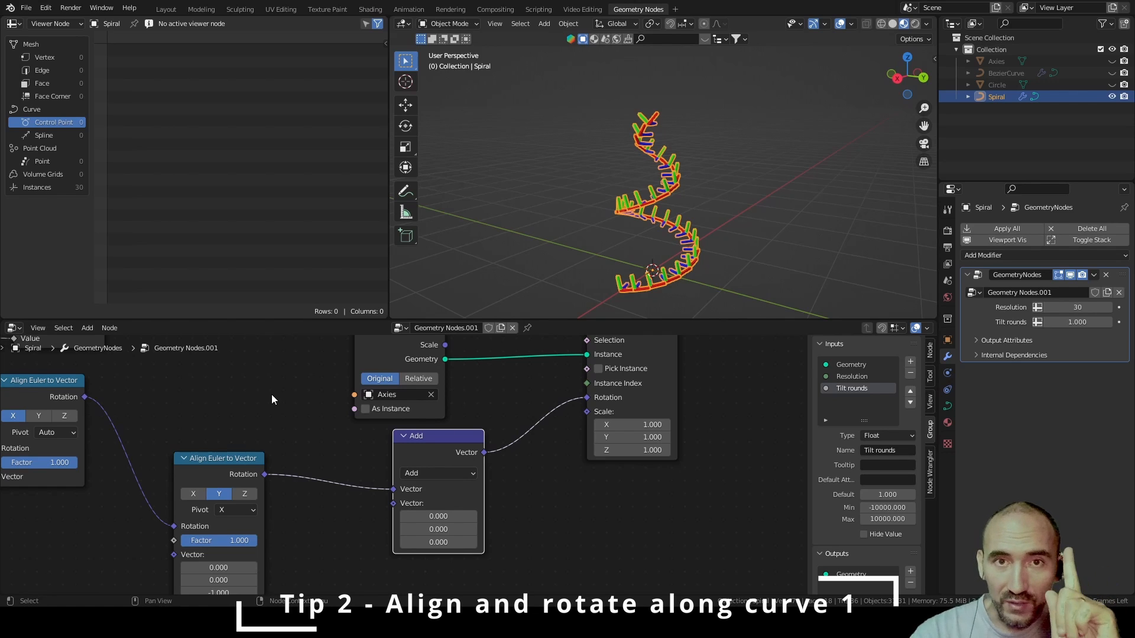
# Try adding a Curve Tilt node and connecting its Tilt to the second vector of the Add node
pyautogui.press('F3')
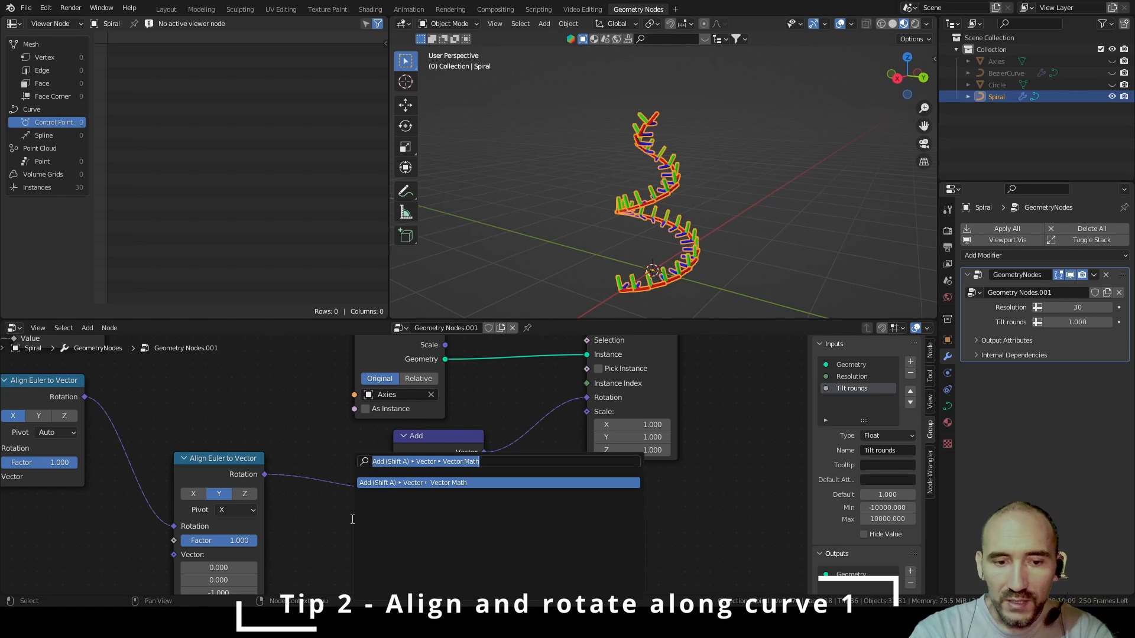
pyautogui.write('curve tilt')
pyautogui.press('Return')
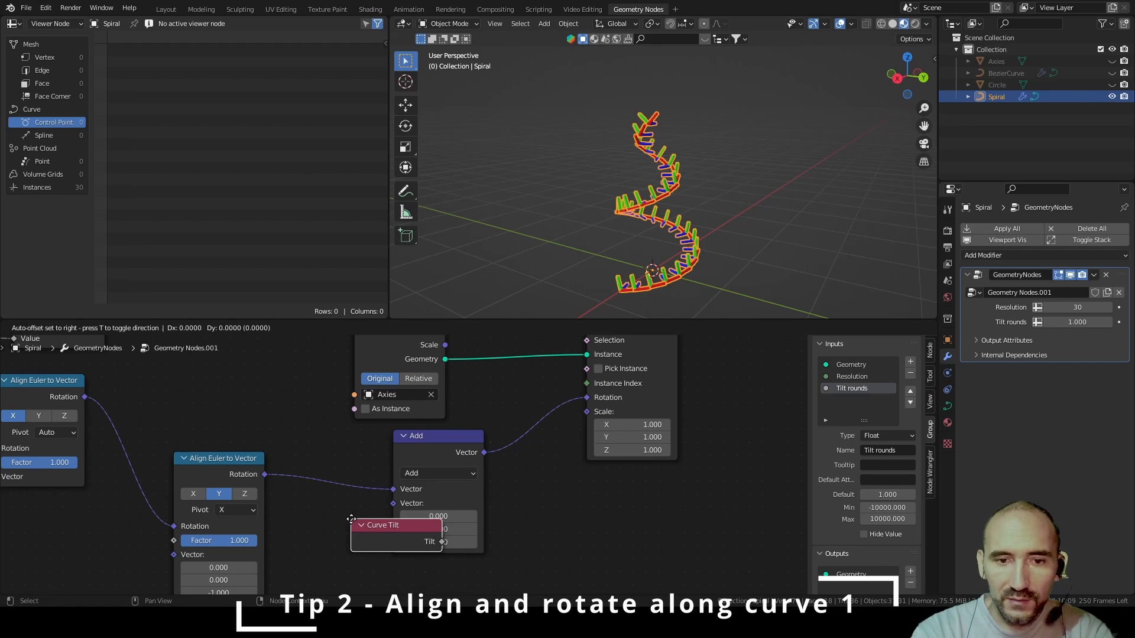
pyautogui.click(296, 522)
pyautogui.moveTo(452, 465); pyautogui.dragTo(486, 462)
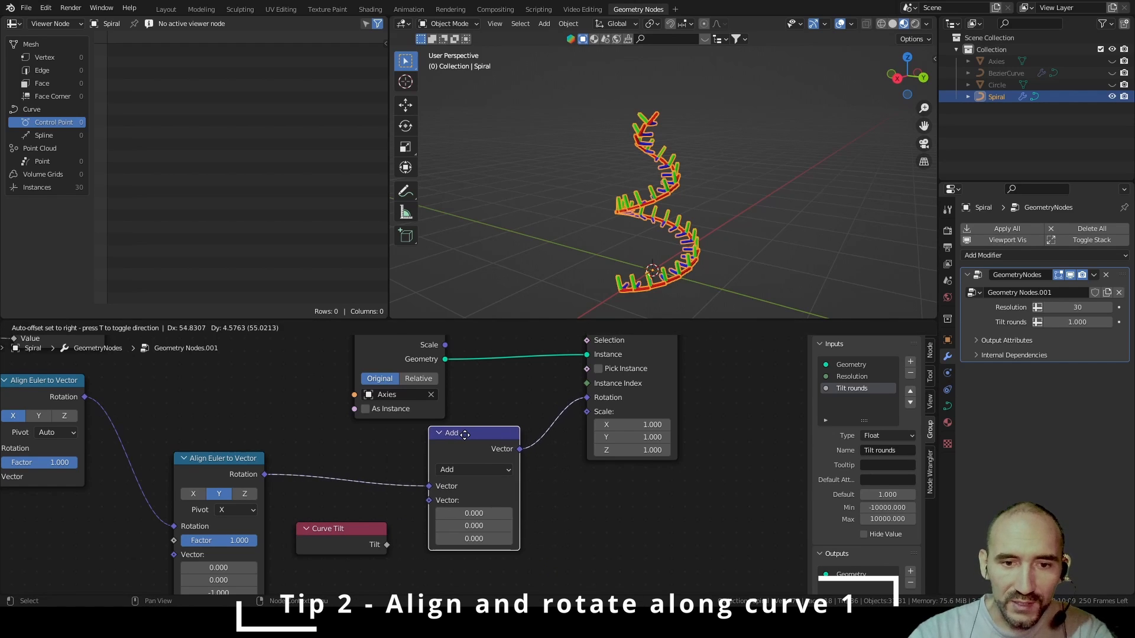
pyautogui.moveTo(387, 544); pyautogui.dragTo(430, 501)
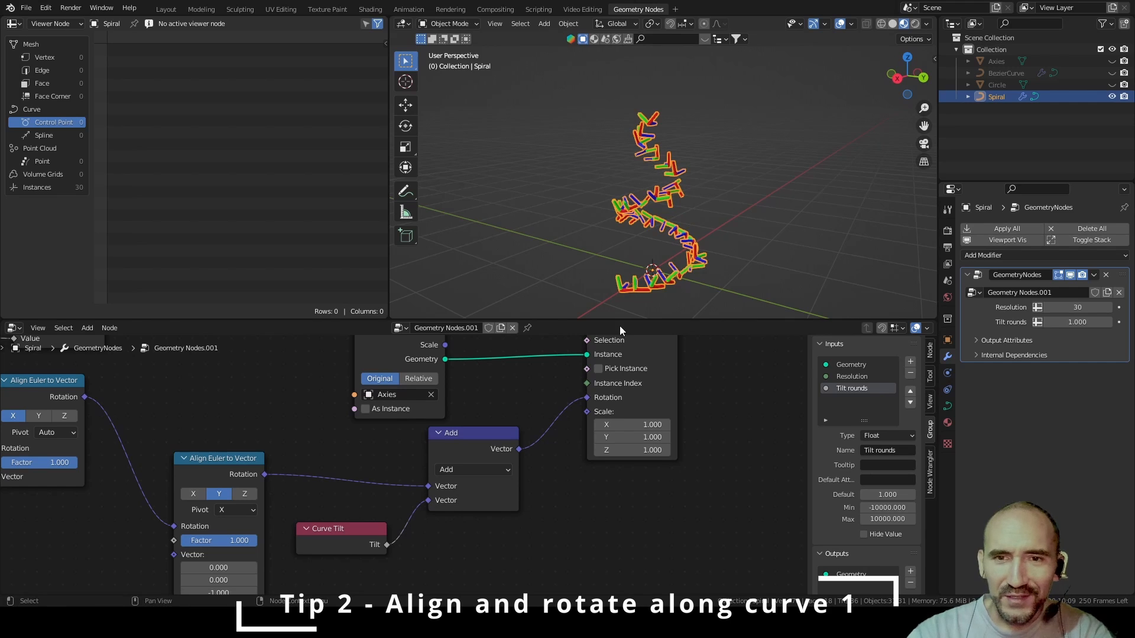
pyautogui.scroll(3, 689, 201)
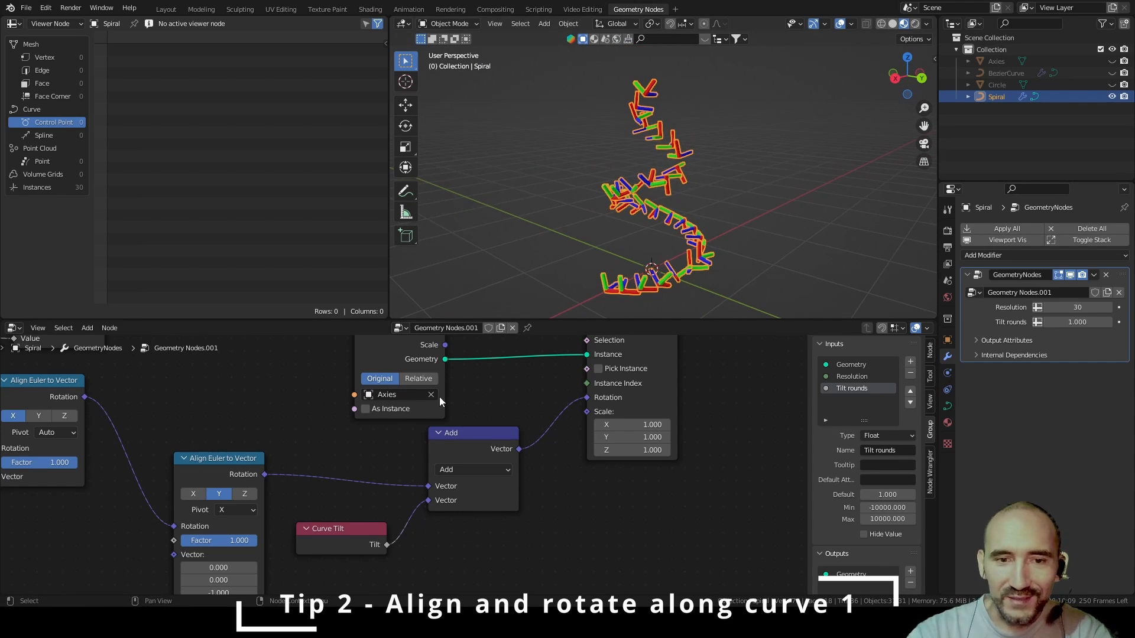
# Delete the Curve Tilt node from the Spiral's node tree
pyautogui.click(336, 538)
pyautogui.hotkey('ctrl', 'x')
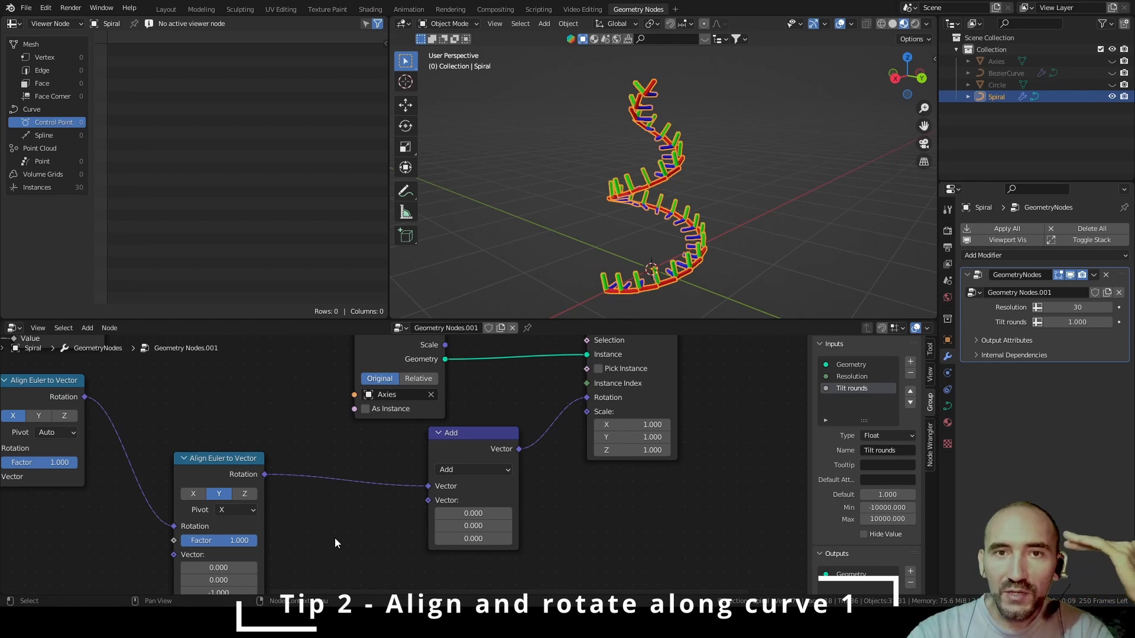
pyautogui.scroll(-1, 475, 420)
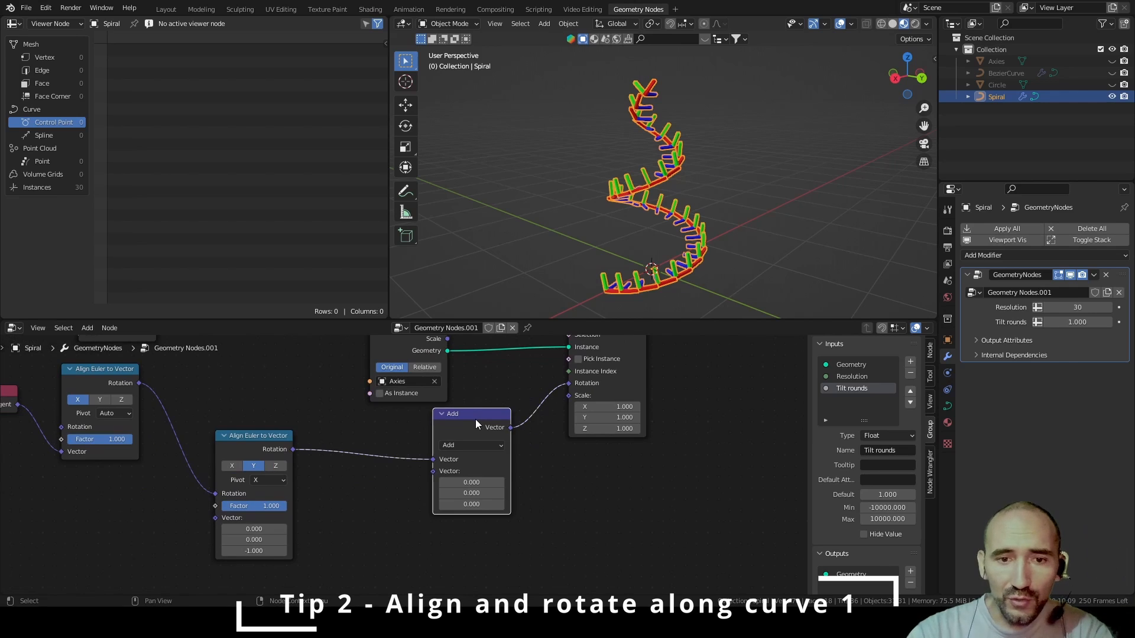
# Remove the Vector Math Add node while keeping its link intact, and shift the second Align Euler to Vector node to clear space
pyautogui.hotkey('ctrl', 'x')
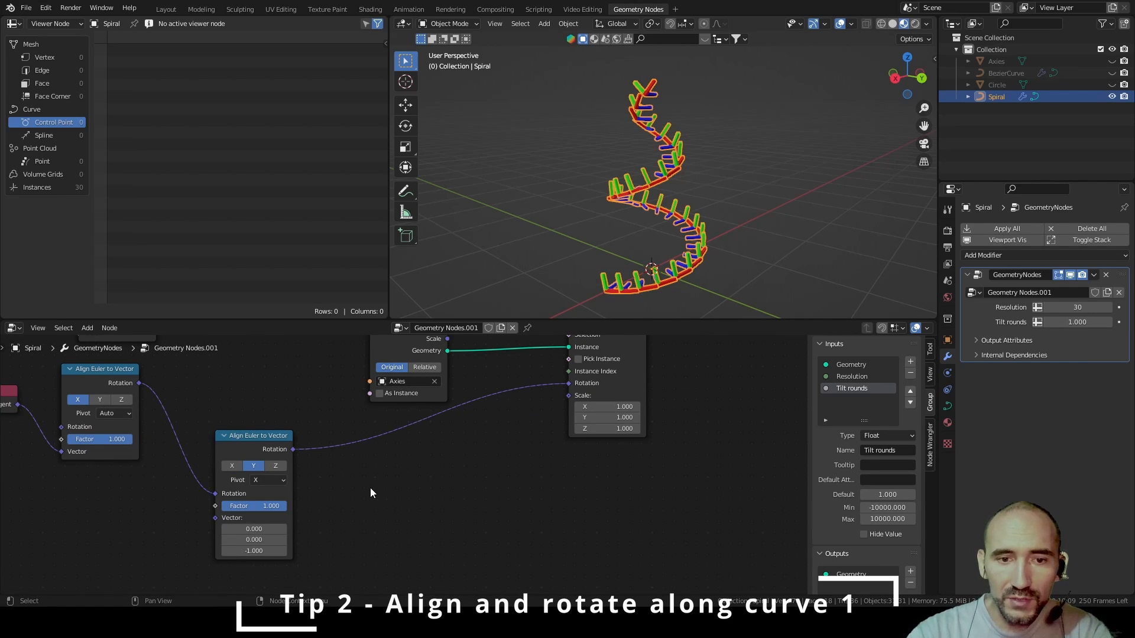
pyautogui.moveTo(251, 446); pyautogui.dragTo(207, 416)
pyautogui.click(399, 476)
# Add a Rotate Euler node between the second Align Euler to Vector and Instance on Points, still unlinked
pyautogui.press('F3')
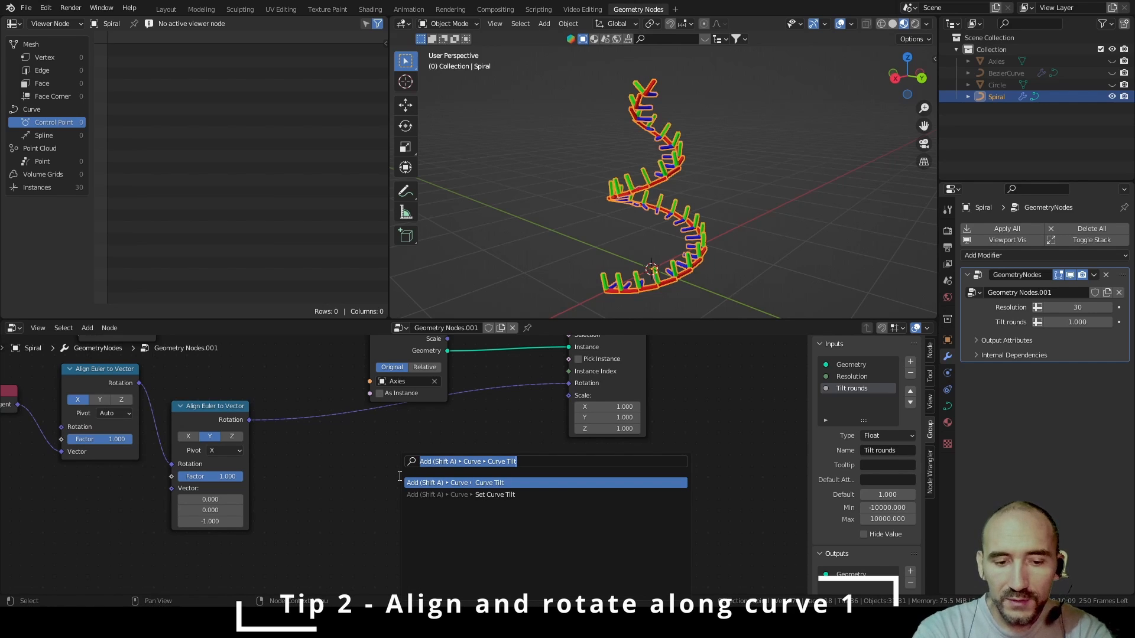
pyautogui.write('rota')
pyautogui.press('Down')
pyautogui.press('Down')
pyautogui.press('Return')
pyautogui.click(399, 428)
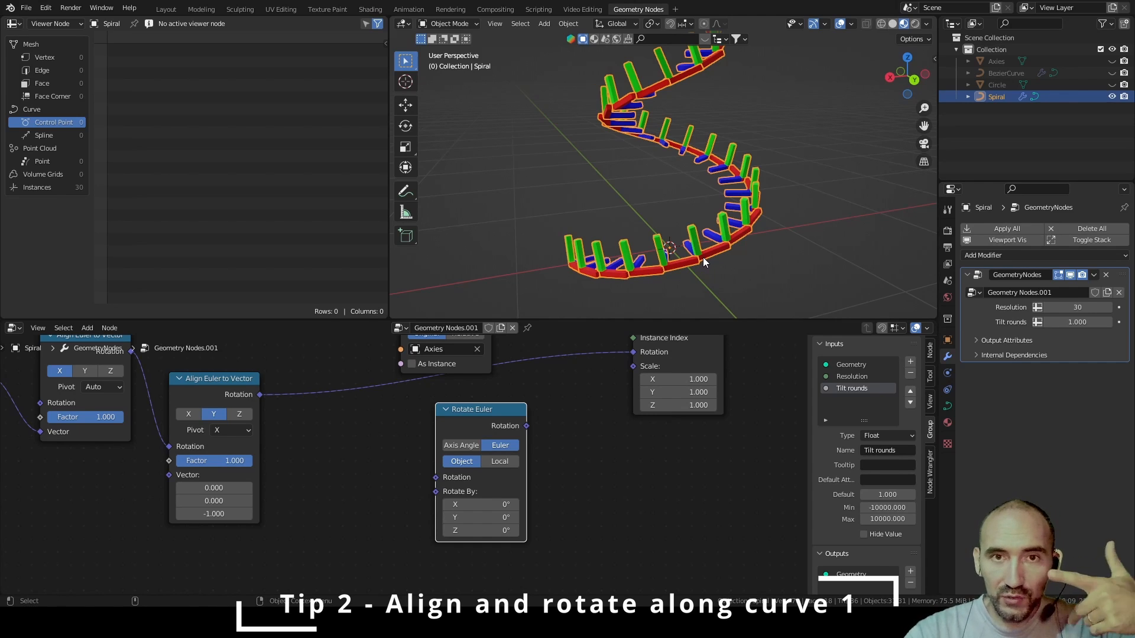
# Add a Curve Tilt node below the second Align Euler to Vector node
pyautogui.press('F3')
pyautogui.write('tilt')
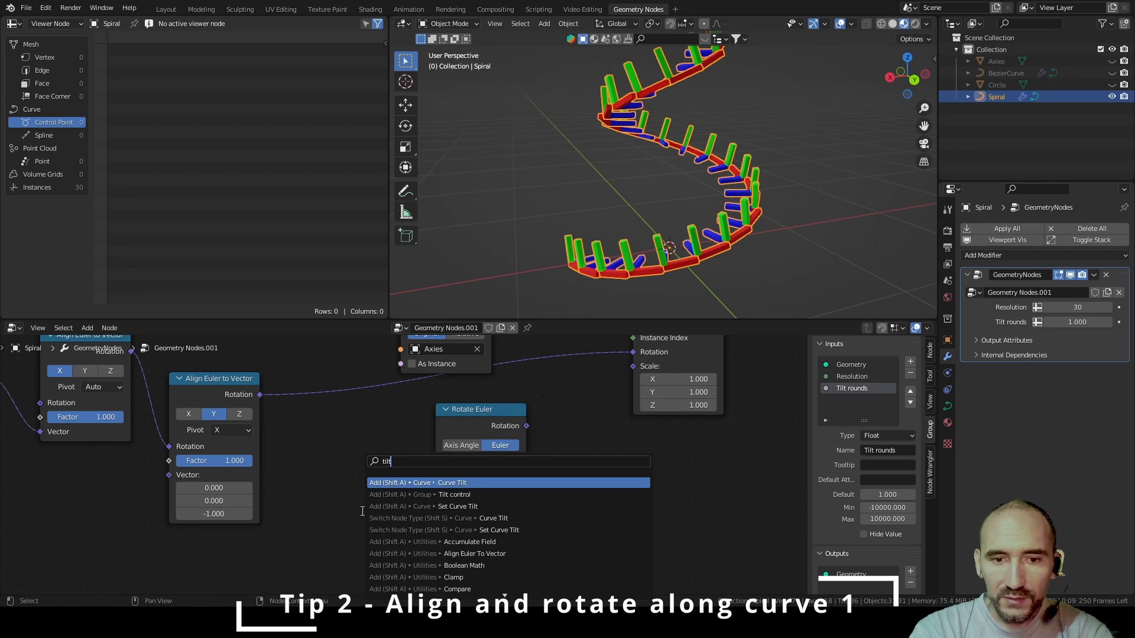
pyautogui.press('Return')
pyautogui.click(294, 551)
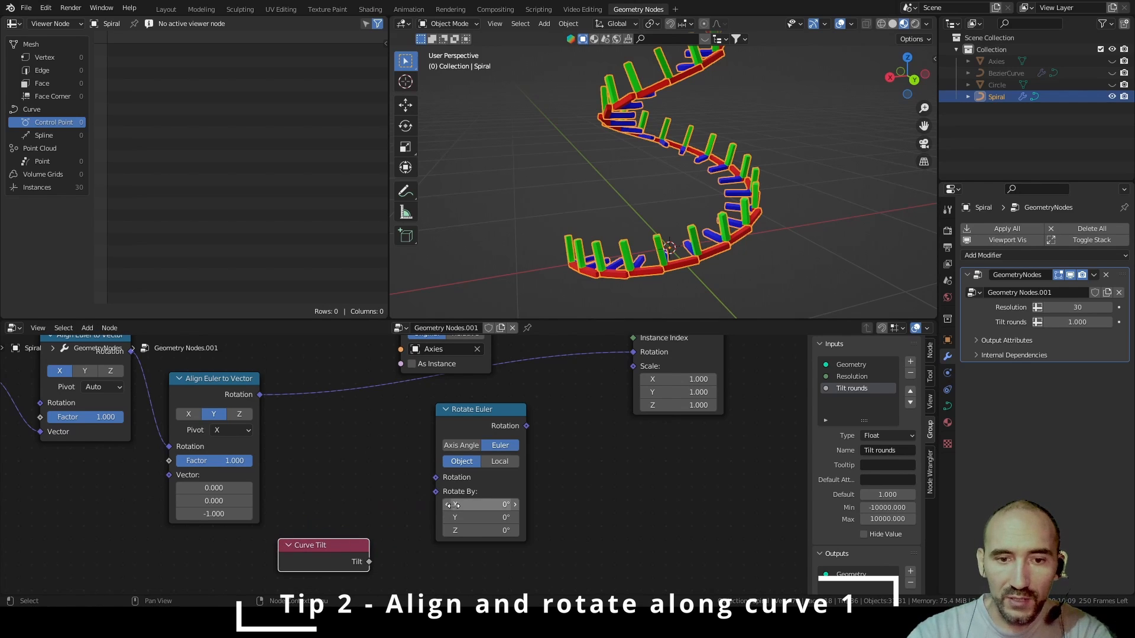
# Add a Combine XYZ node next to Curve Tilt and connect the Tilt output to its X input
pyautogui.press('F3')
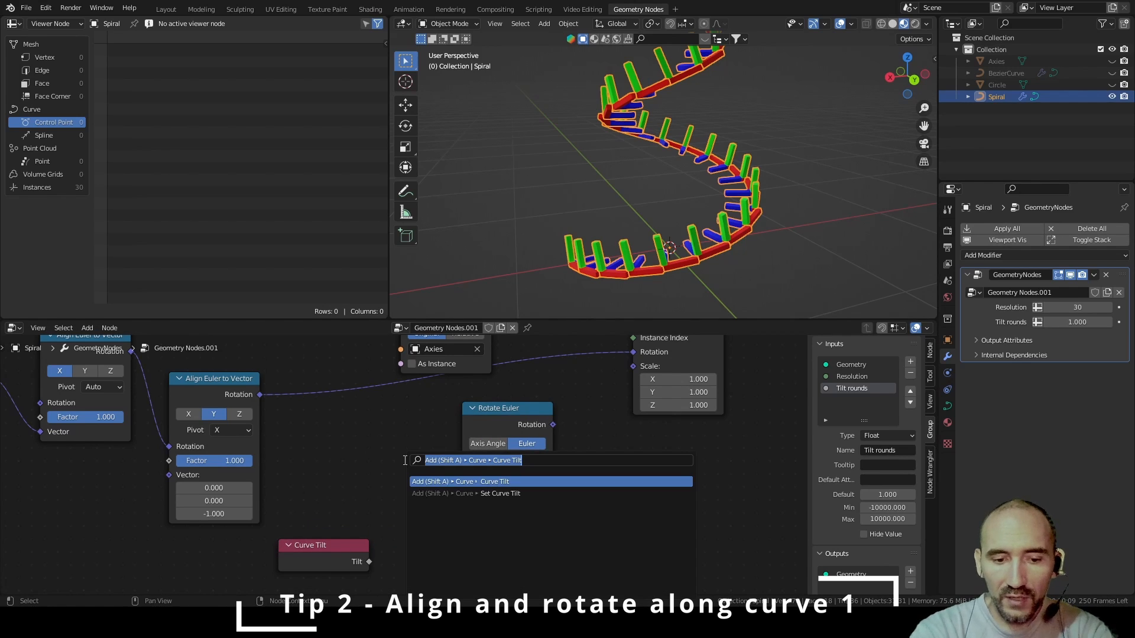
pyautogui.write('combu')
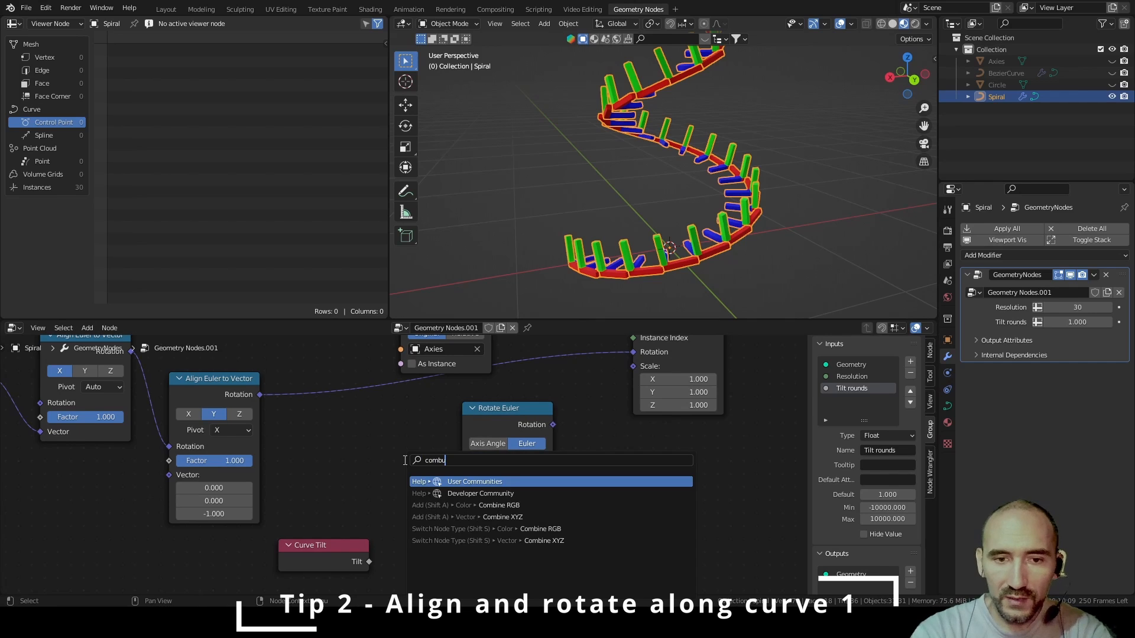
pyautogui.press('BackSpace')
pyautogui.write('i')
pyautogui.press('Down')
pyautogui.press('Return')
pyautogui.click(387, 473)
pyautogui.moveTo(369, 561); pyautogui.dragTo(385, 509)
# Link Combine XYZ's Vector to Rotate By of Rotate Euler, and the second Align Euler to Vector's Rotation to its Rotation input
pyautogui.moveTo(497, 416); pyautogui.dragTo(537, 412)
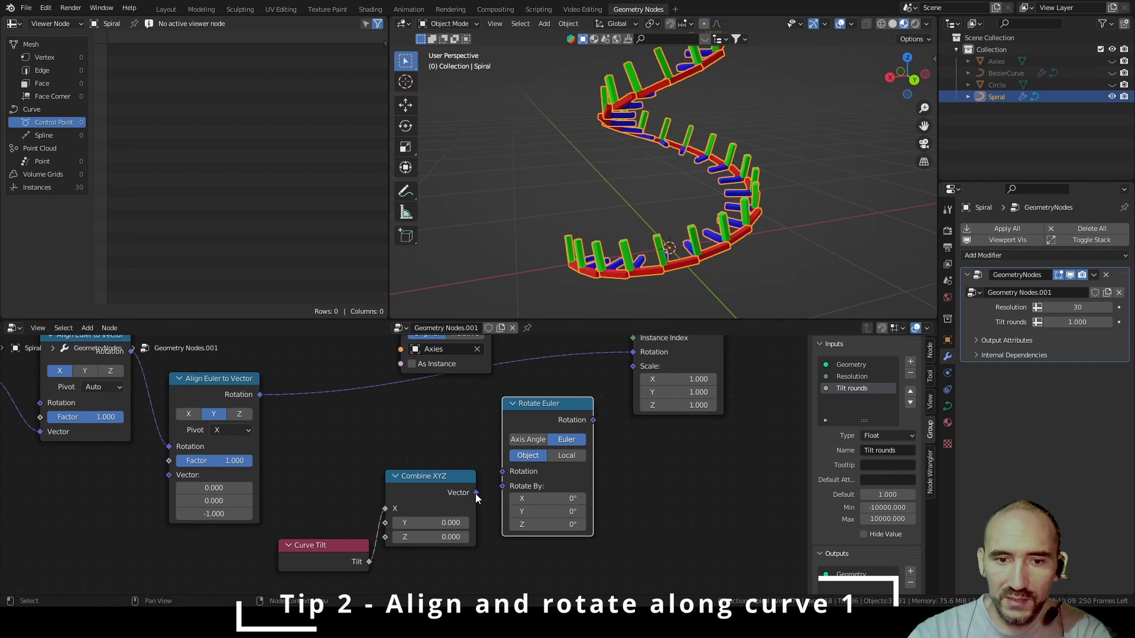
pyautogui.moveTo(477, 496); pyautogui.dragTo(502, 486)
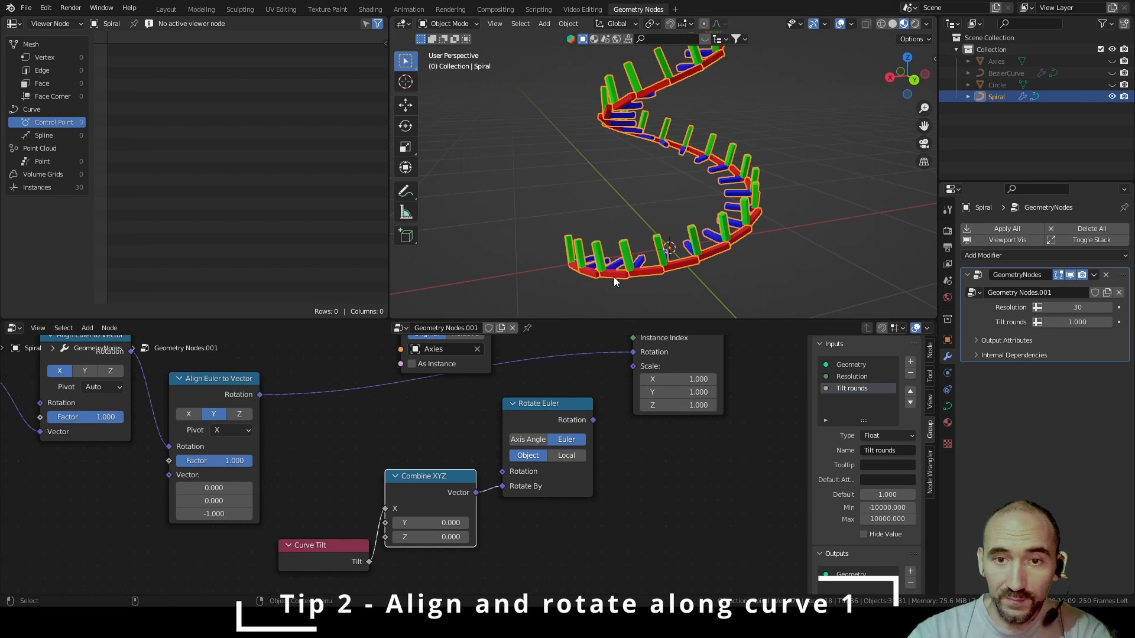
pyautogui.moveTo(260, 395); pyautogui.dragTo(502, 470)
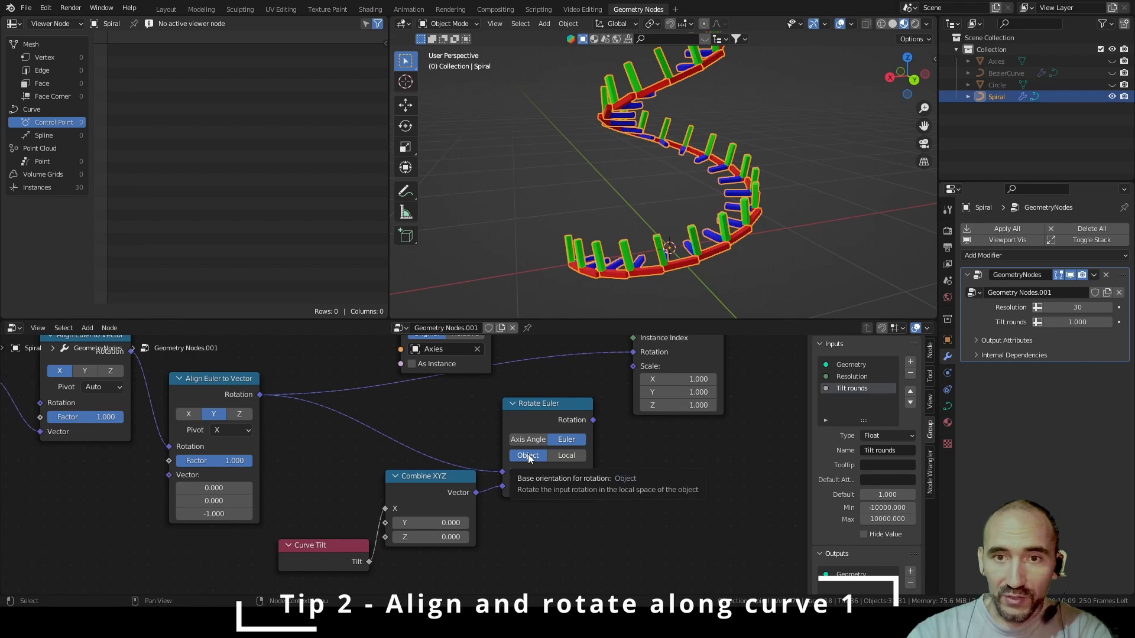
# Try rotating the whole spiral object by about 39.4° in the viewport, and undo the rotation
pyautogui.scroll(-5, 682, 182)
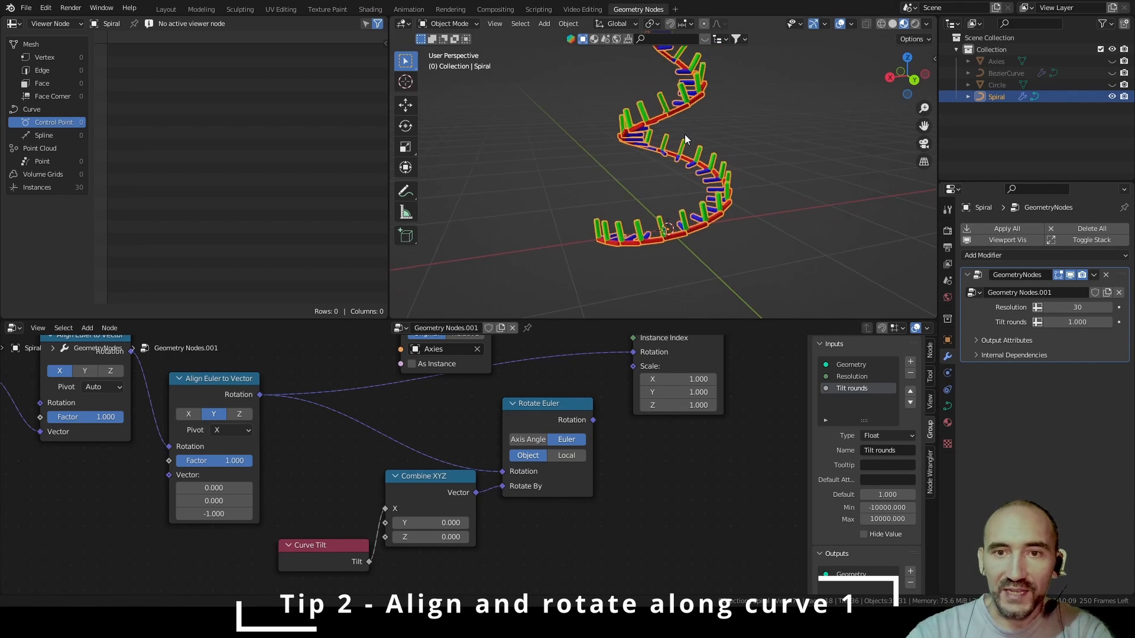
pyautogui.press('r')
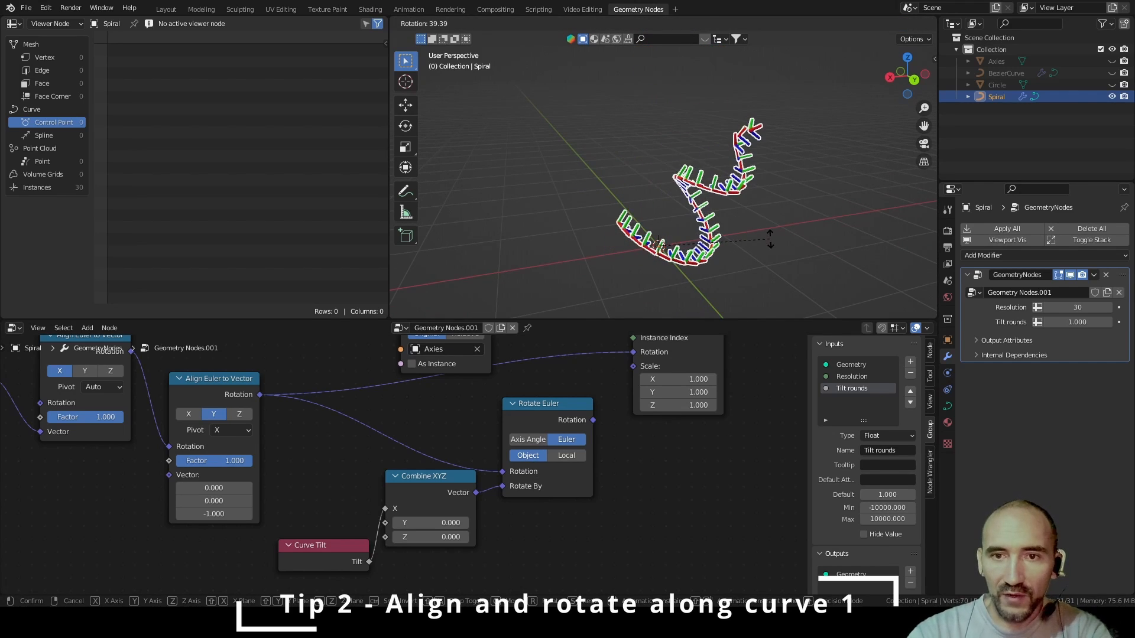
pyautogui.click(761, 251)
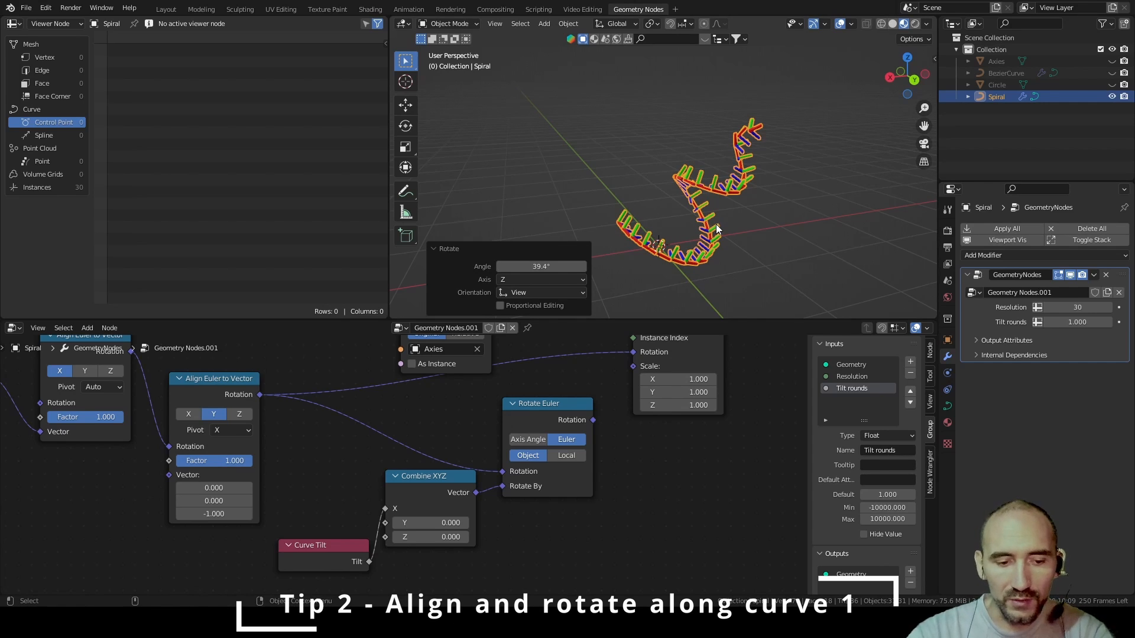
pyautogui.hotkey('ctrl', 'z')
# Switch Rotate Euler to Local space and connect its Rotation output to the Rotation input of Instance on Points
pyautogui.click(566, 455)
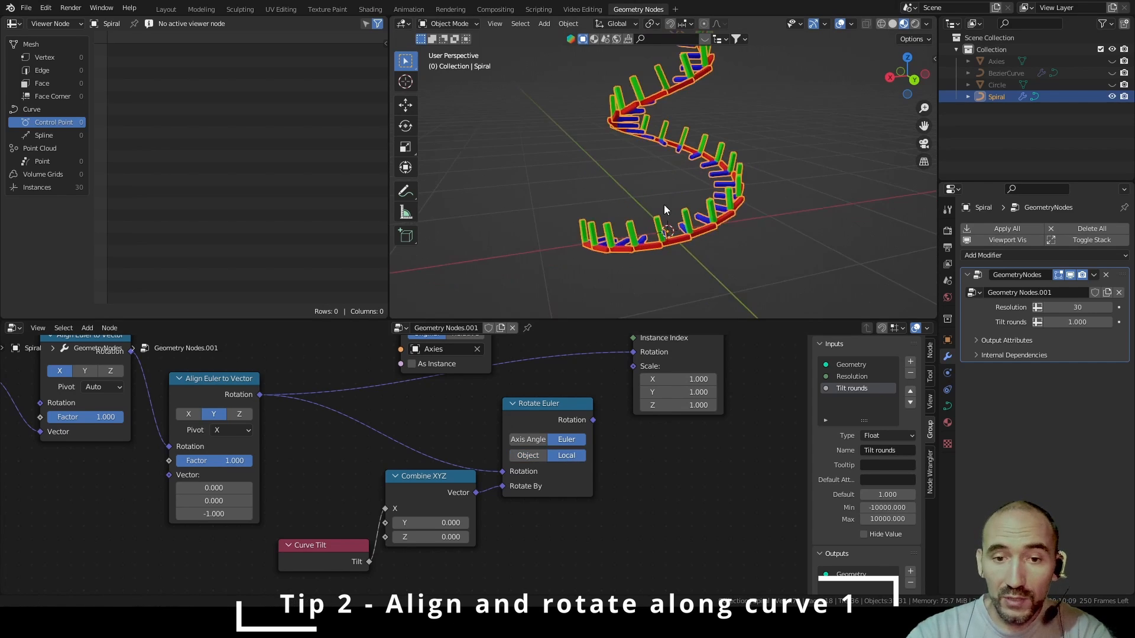
pyautogui.scroll(2, 662, 205)
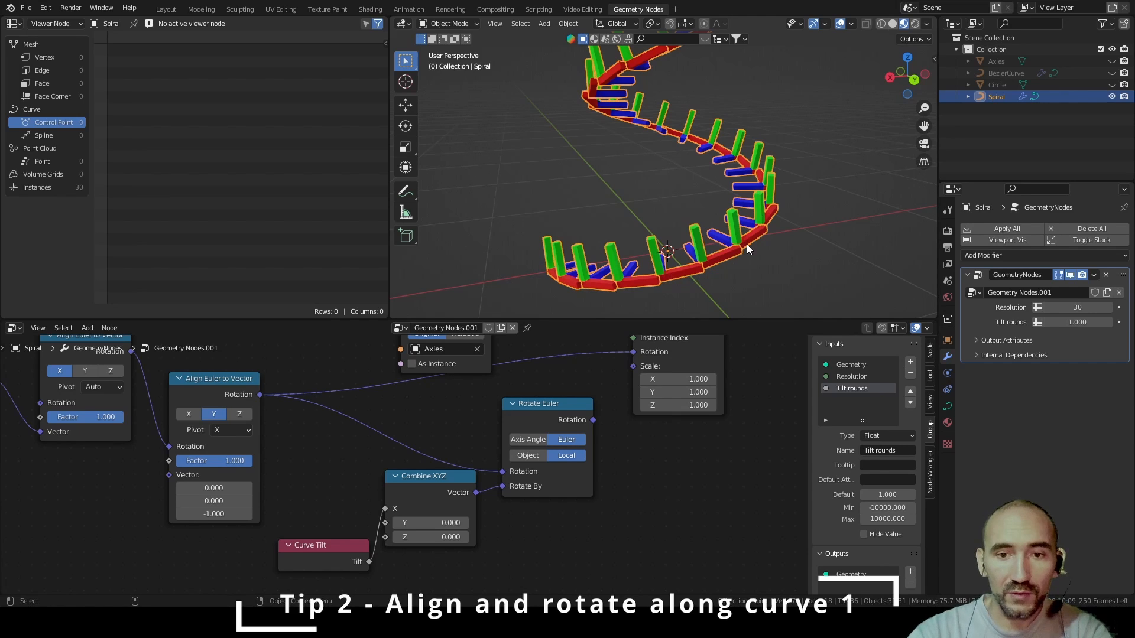
pyautogui.moveTo(593, 420); pyautogui.dragTo(635, 417)
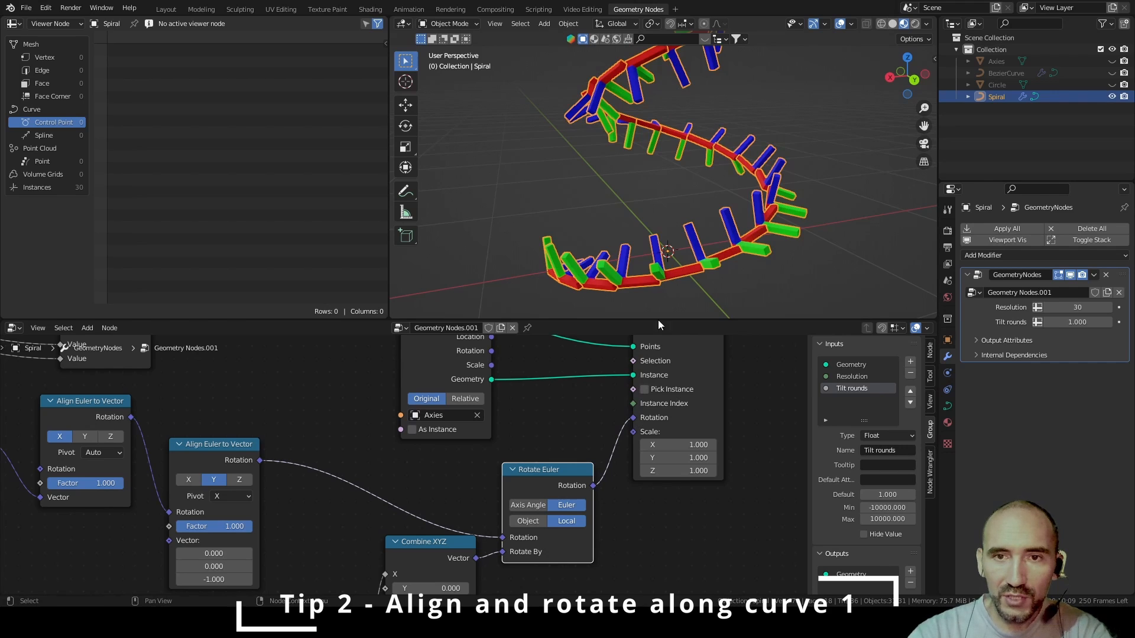
# Try varying the modifier's Tilt rounds up to about 0.932 with the whole spiral in view
pyautogui.scroll(-3, 676, 179)
pyautogui.keyDown('shift'); pyautogui.moveTo(674, 179); pyautogui.dragTo(707, 227, button='middle'); pyautogui.keyUp('shift')
pyautogui.press('BackSpace')
pyautogui.click(720, 228)
pyautogui.moveTo(1072, 322); pyautogui.dragTo(1074, 322)
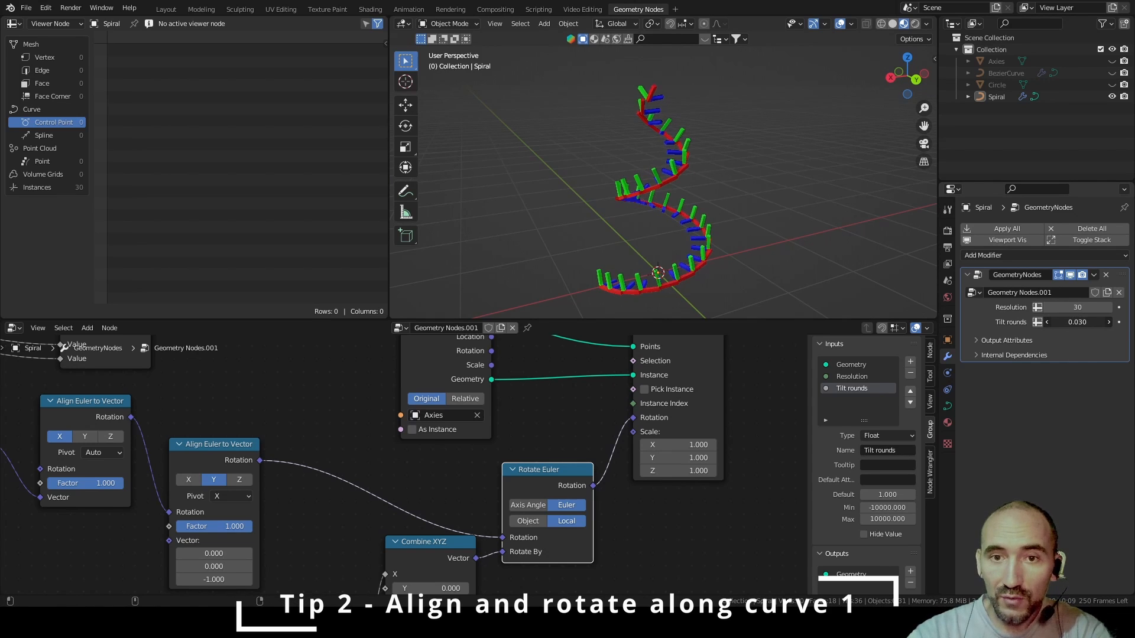
pyautogui.moveTo(1079, 322); pyautogui.dragTo(1117, 322)
# Set the Spiral modifier's Tilt rounds to 0
pyautogui.click(1074, 322)
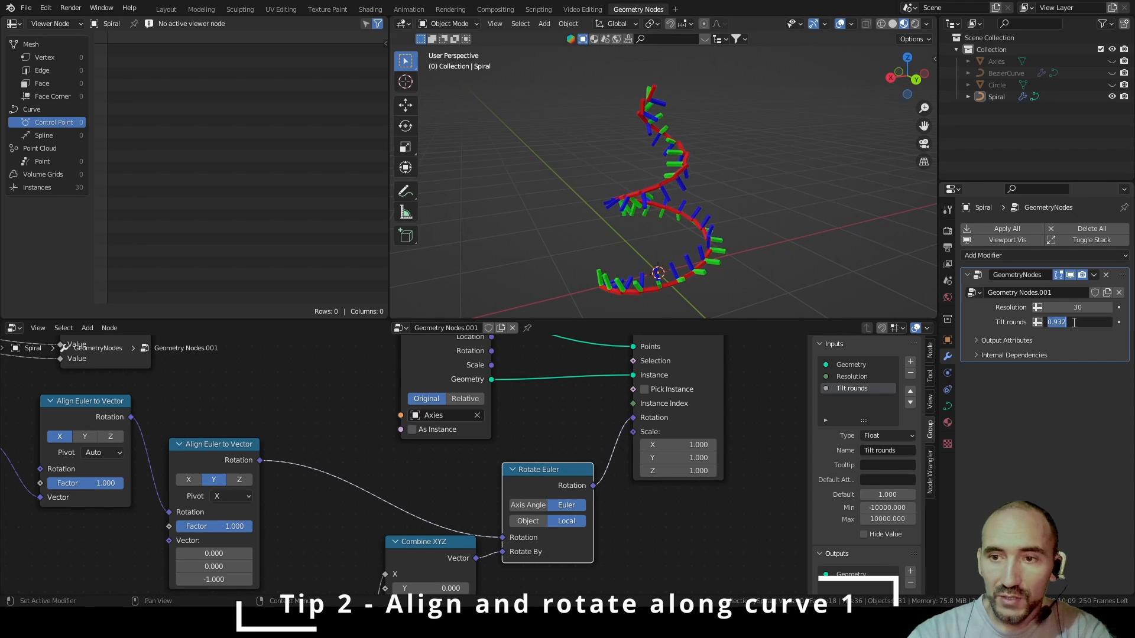
pyautogui.write('0')
pyautogui.press('Return')
# Move the Instance on Points and Axes Object Info nodes further from Set Curve Tilt to make room between them
pyautogui.scroll(-4, 477, 444)
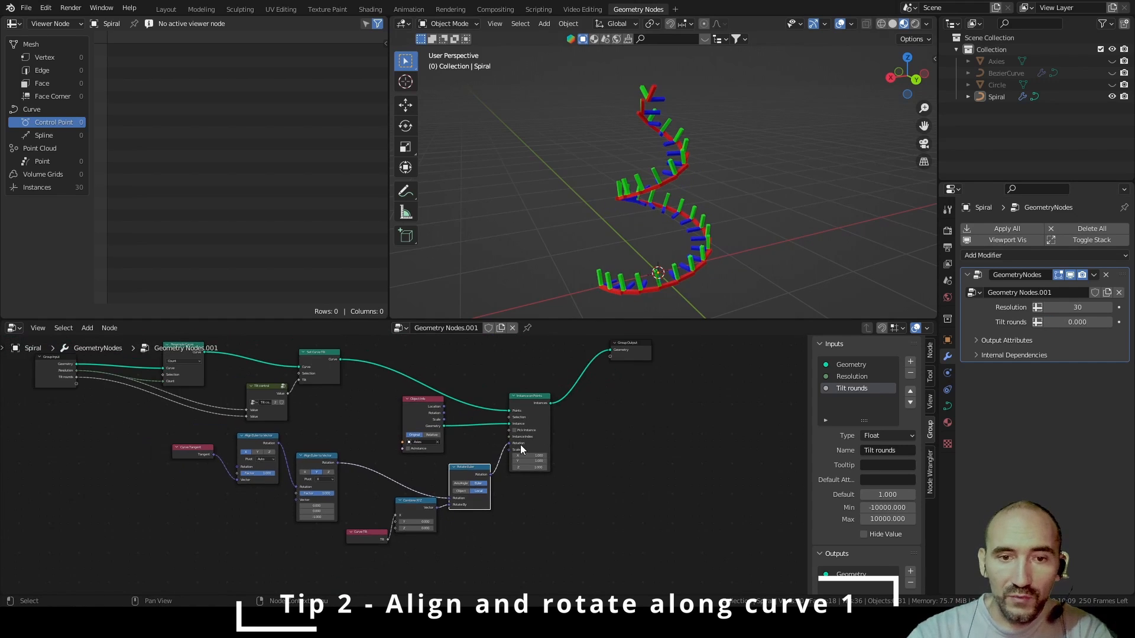
pyautogui.moveTo(595, 479); pyautogui.dragTo(616, 490, button='middle')
pyautogui.scroll(3, 568, 489)
pyautogui.moveTo(478, 462); pyautogui.dragTo(649, 421)
pyautogui.moveTo(507, 431); pyautogui.dragTo(568, 464)
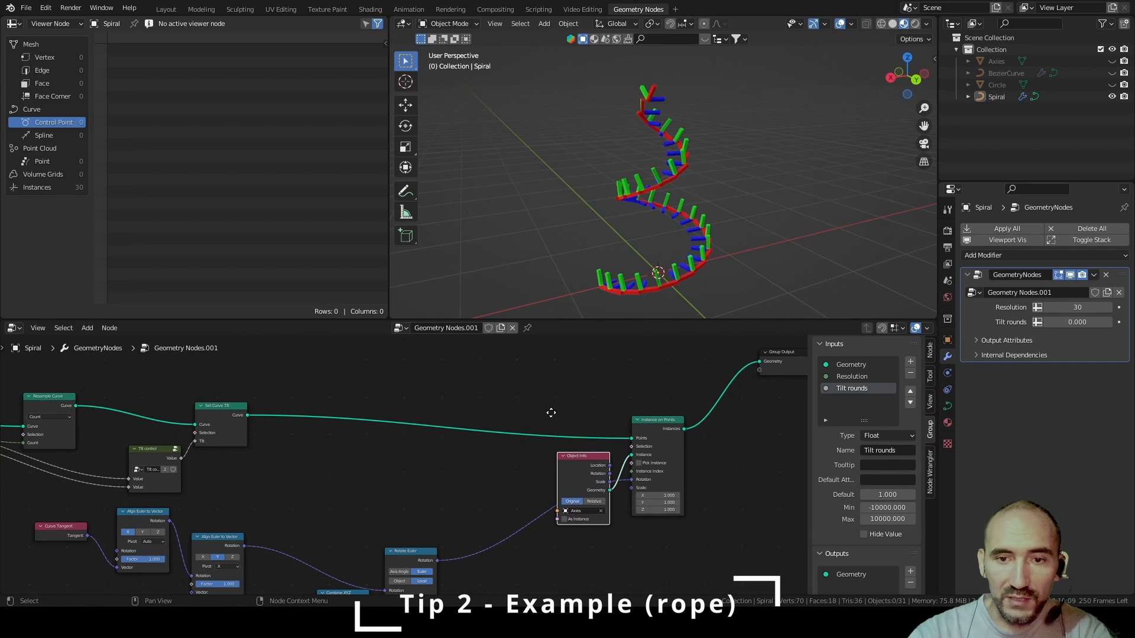
# From BezierCurve's node tree, copy Set Spline Type, Set Handle Type, Curve to Mesh, Mesh to Curve and the Circle Object Info
pyautogui.click(1002, 73)
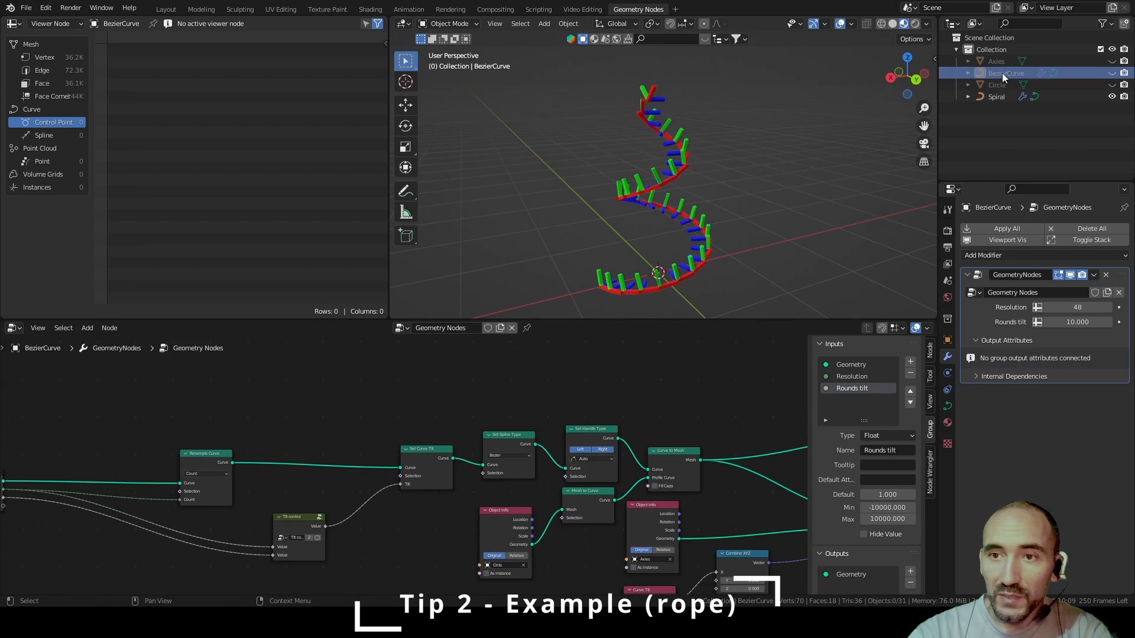
pyautogui.scroll(3, 526, 413)
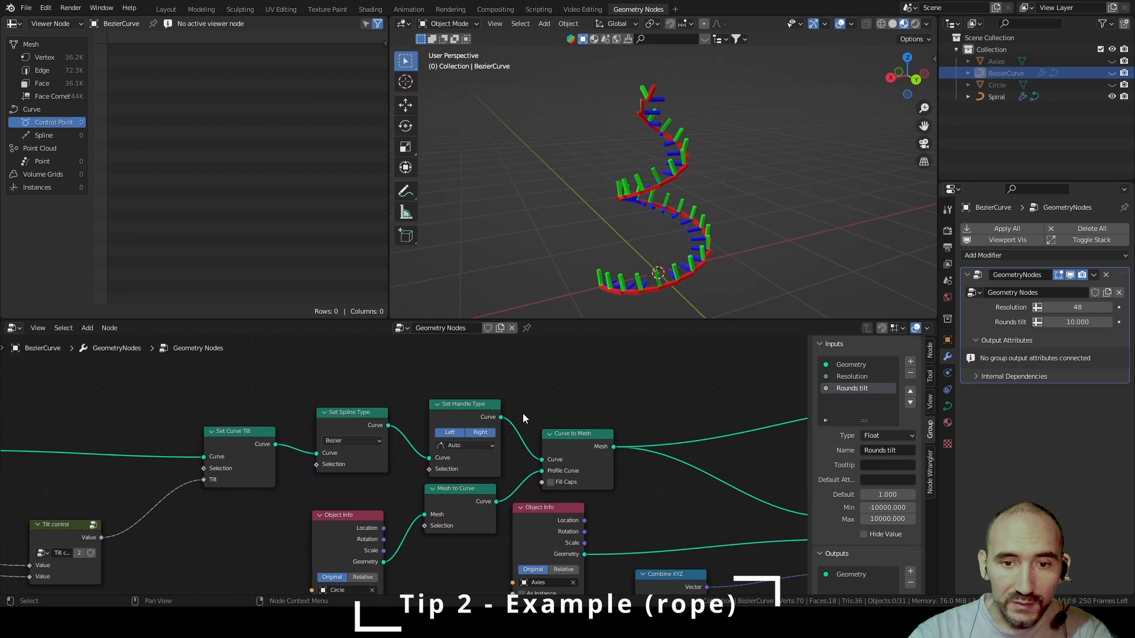
pyautogui.click(359, 415)
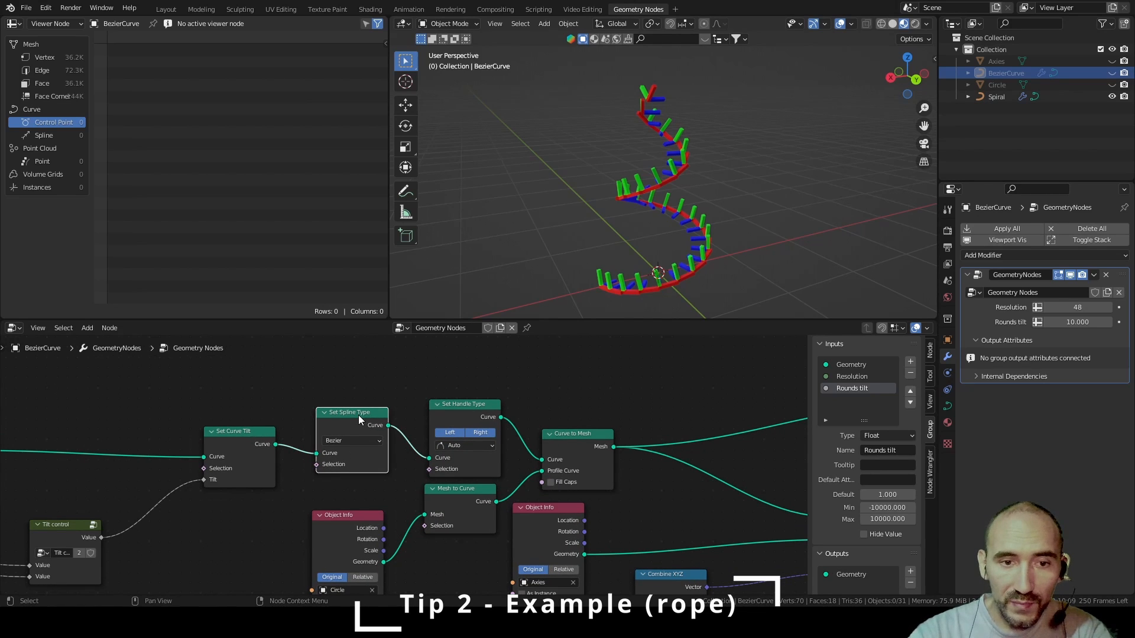
pyautogui.keyDown('shift'); pyautogui.click(481, 424); pyautogui.keyUp('shift')
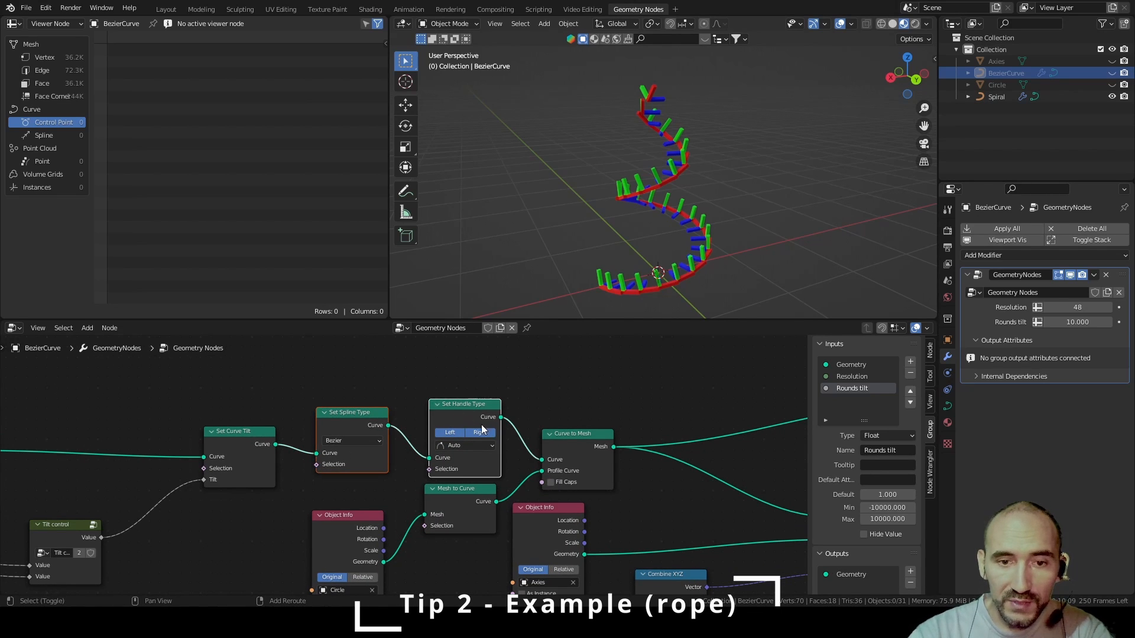
pyautogui.keyDown('shift'); pyautogui.click(567, 442); pyautogui.keyUp('shift')
pyautogui.keyDown('shift'); pyautogui.click(446, 495); pyautogui.keyUp('shift')
pyautogui.keyDown('shift'); pyautogui.click(345, 521); pyautogui.keyUp('shift')
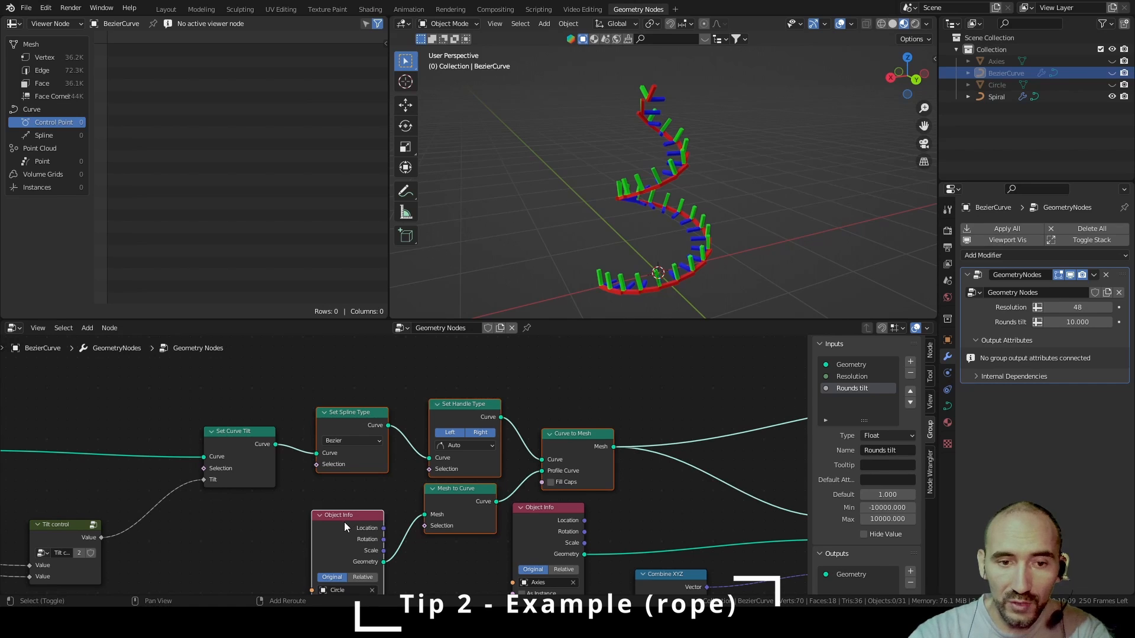
pyautogui.rightClick(347, 516)
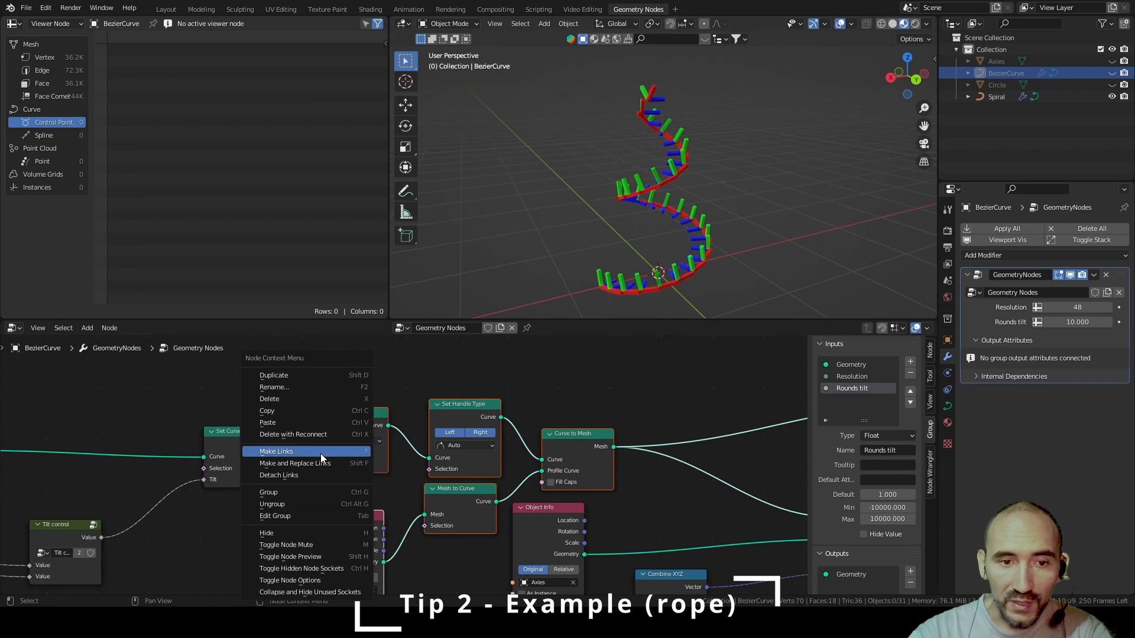
pyautogui.click(310, 410)
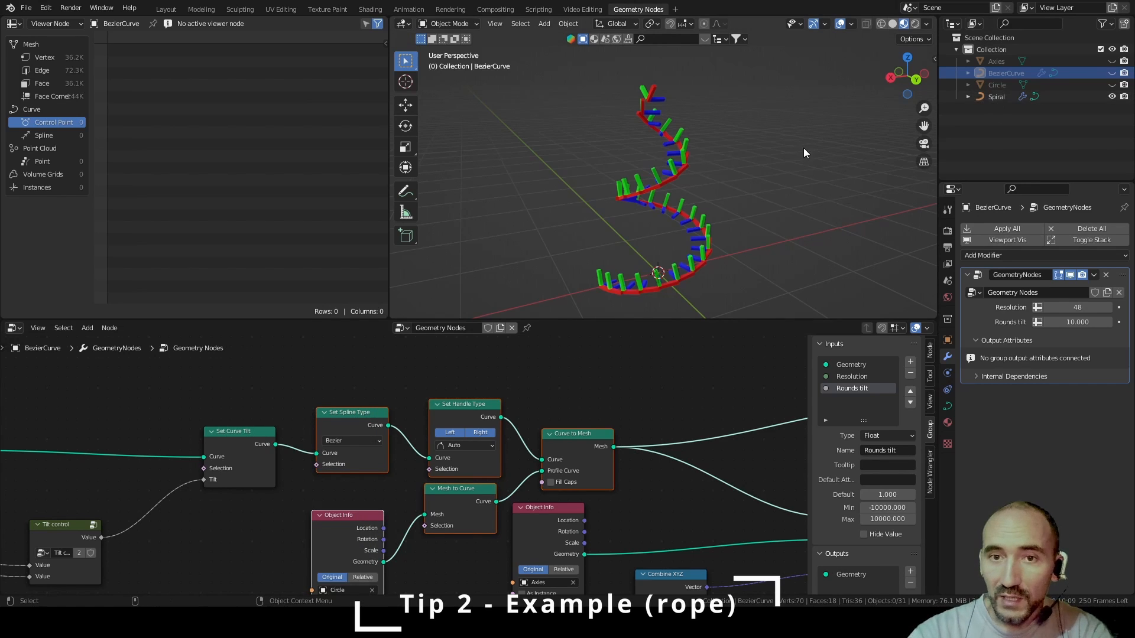
# Paste the copied curve-to-mesh nodes into the Spiral's node tree and place them before Instance on Points
pyautogui.click(681, 147)
pyautogui.rightClick(349, 408)
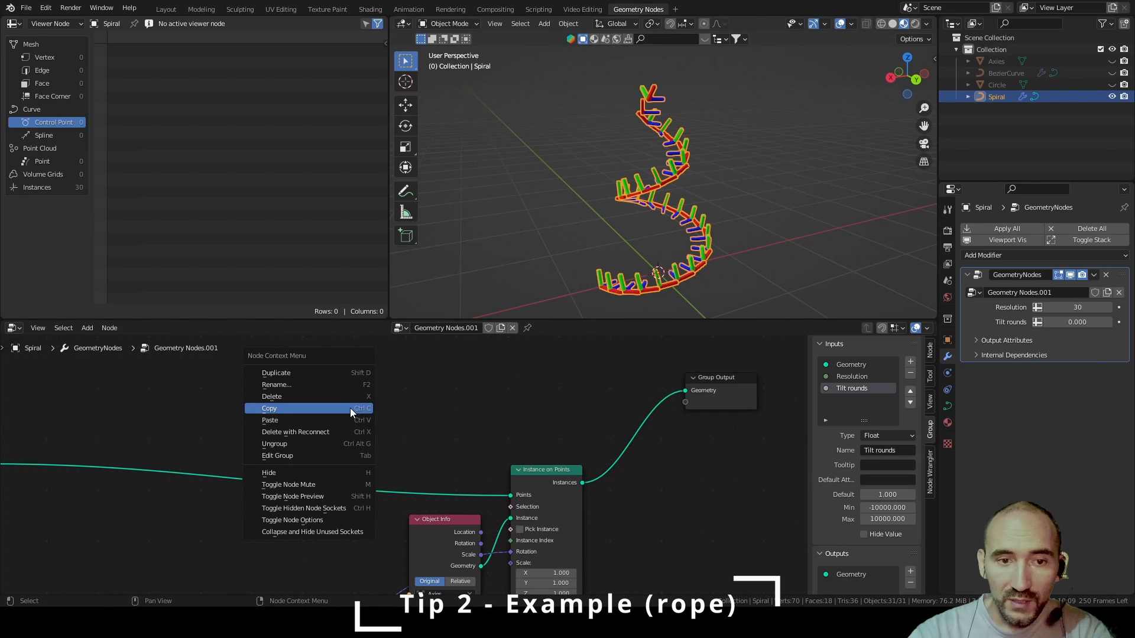
pyautogui.click(332, 423)
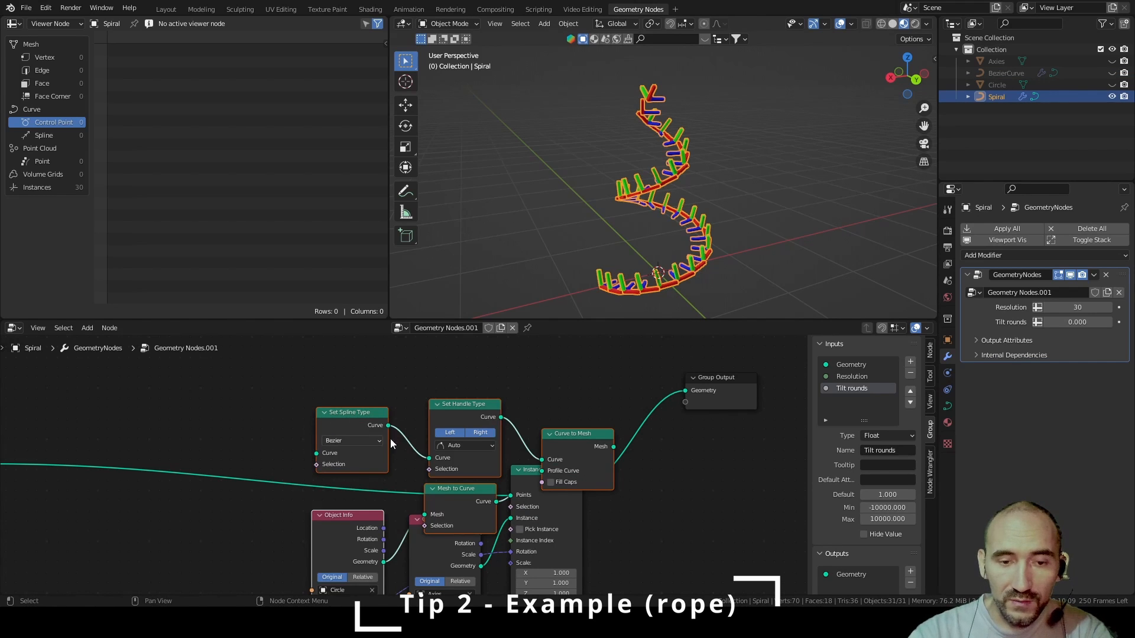
pyautogui.press('g')
pyautogui.click(332, 449)
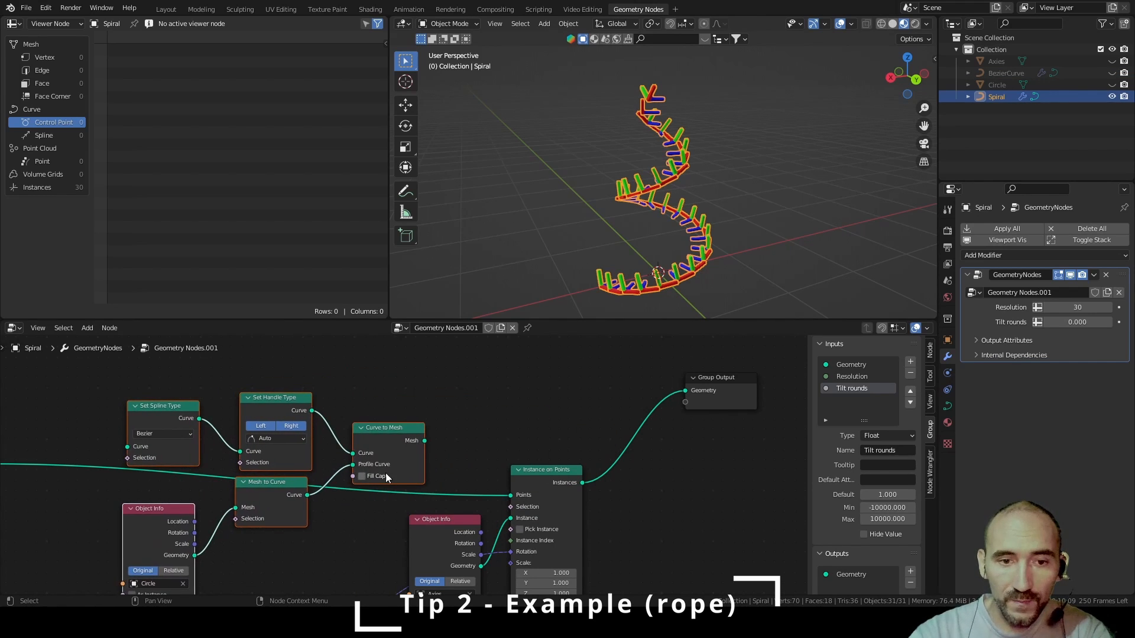
# Link Set Curve Tilt's Curve to Set Spline Type and Curve to Mesh's Mesh to the Group Output, and inspect the spiral mesh
pyautogui.moveTo(382, 474); pyautogui.dragTo(607, 486, button='middle')
pyautogui.click(266, 487)
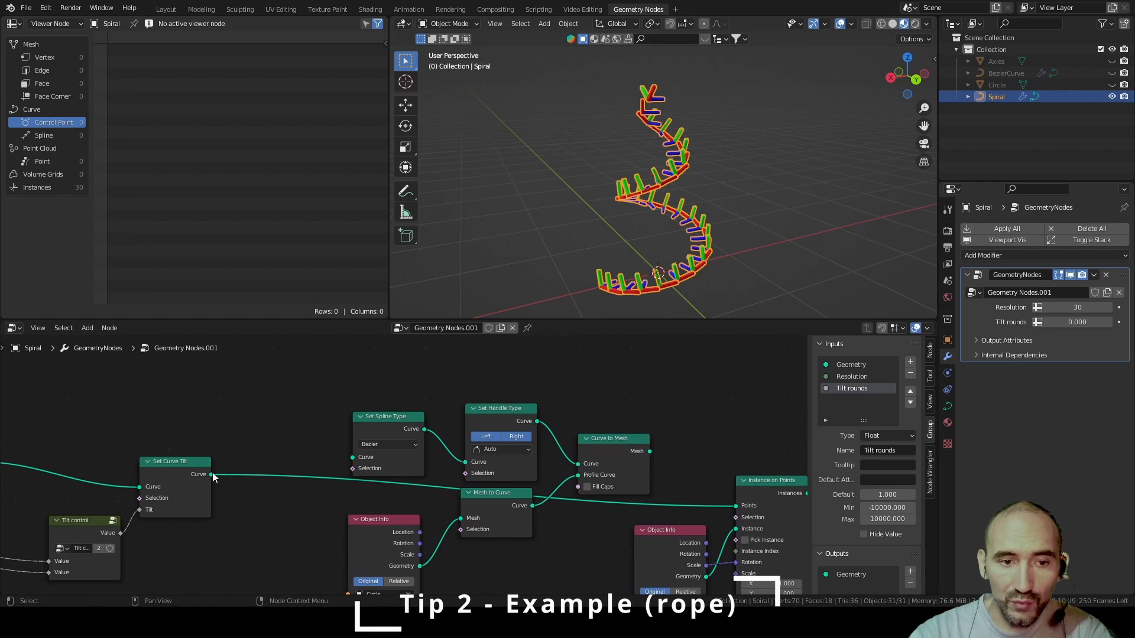
pyautogui.moveTo(211, 474); pyautogui.dragTo(353, 457)
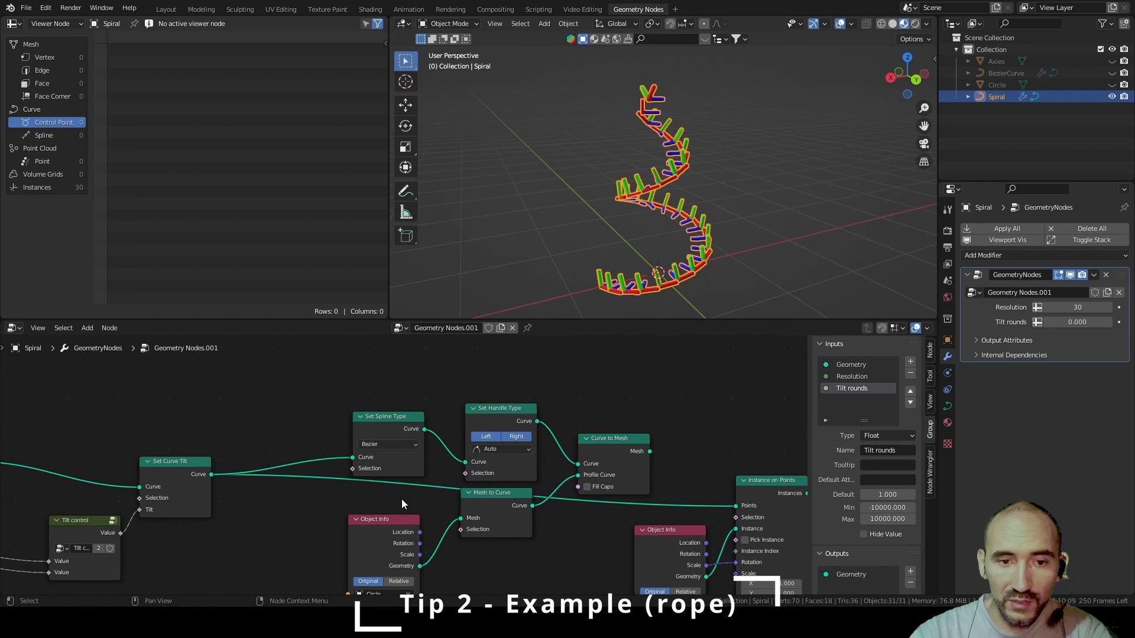
pyautogui.moveTo(402, 496); pyautogui.dragTo(210, 493, button='middle')
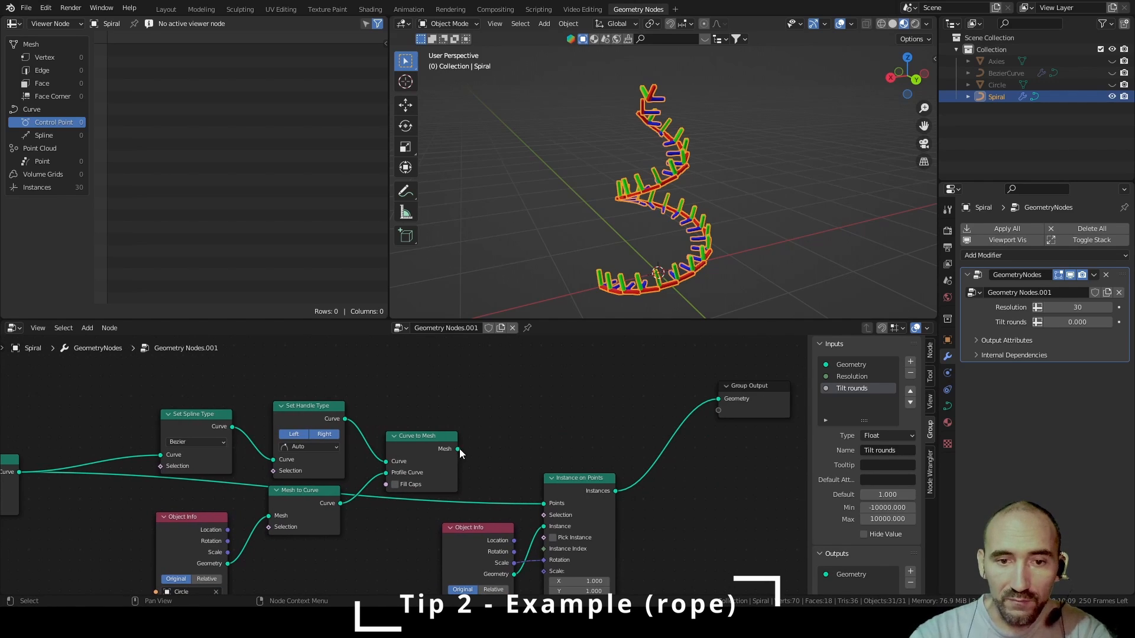
pyautogui.moveTo(458, 449); pyautogui.dragTo(723, 395)
pyautogui.scroll(4, 709, 234)
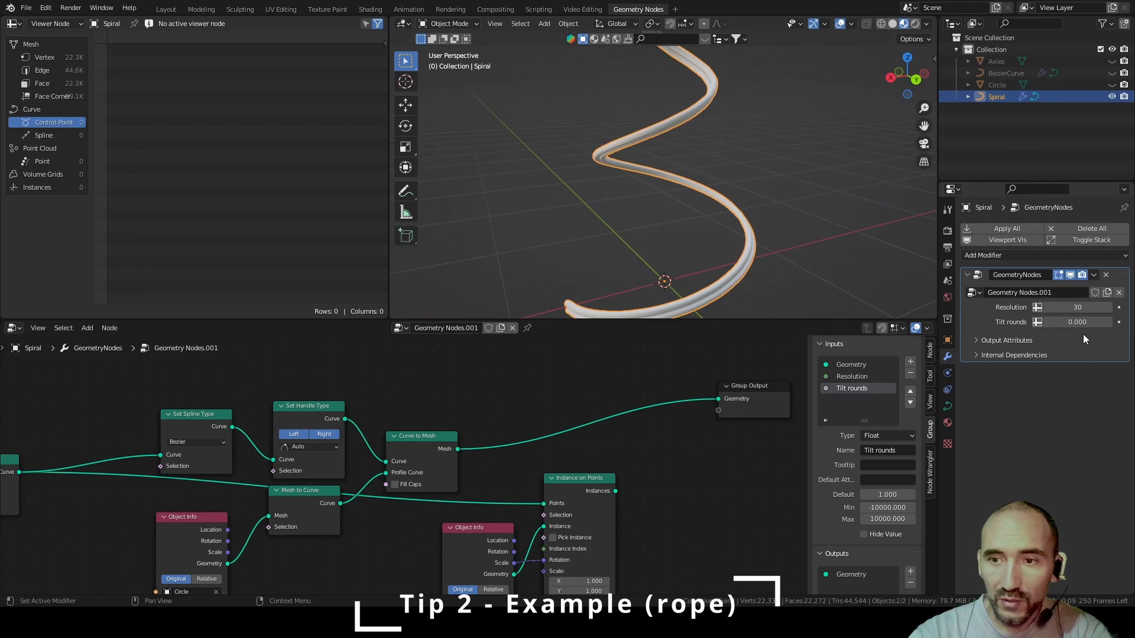
pyautogui.moveTo(845, 231); pyautogui.dragTo(485, 211, button='middle')
pyautogui.moveTo(678, 133); pyautogui.dragTo(678, 193, button='middle')
pyautogui.scroll(-2, 678, 192)
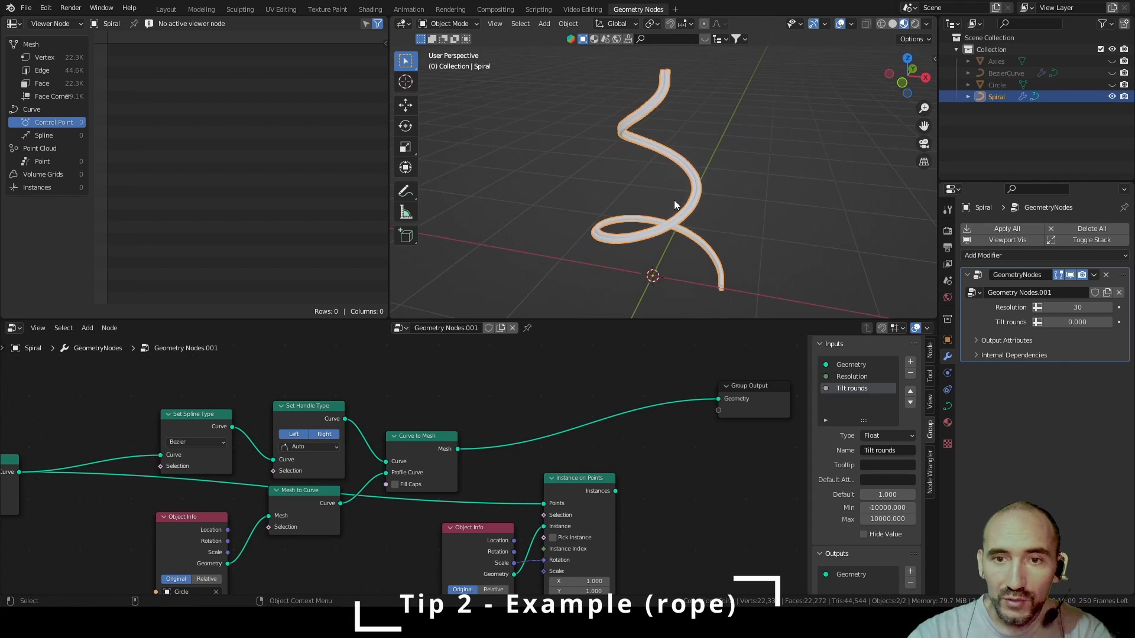
# Increase the spiral's Tilt rounds to 14.310 to twist its mesh into a rope, and inspect the twist
pyautogui.moveTo(1077, 322); pyautogui.dragTo(1133, 322)
pyautogui.click(756, 200)
pyautogui.moveTo(757, 201); pyautogui.dragTo(682, 202, button='middle')
pyautogui.click(682, 202)
# Move a control point midway along the spiral outward with proportional editing, and inspect the reshaped rope in Object Mode
pyautogui.press('Tab')
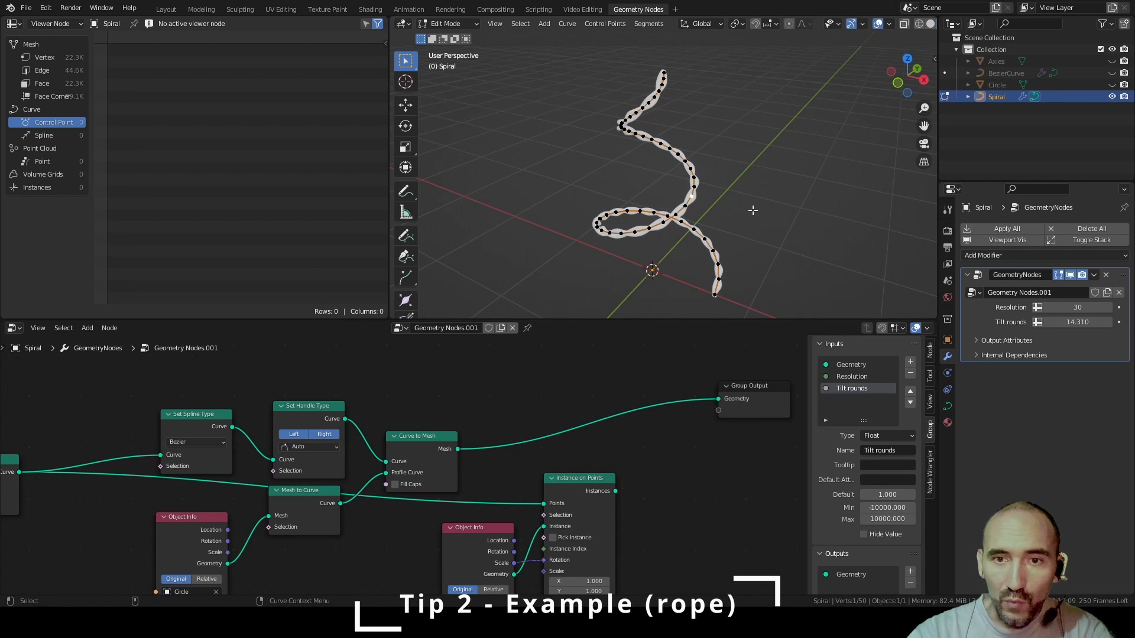
pyautogui.click(789, 24)
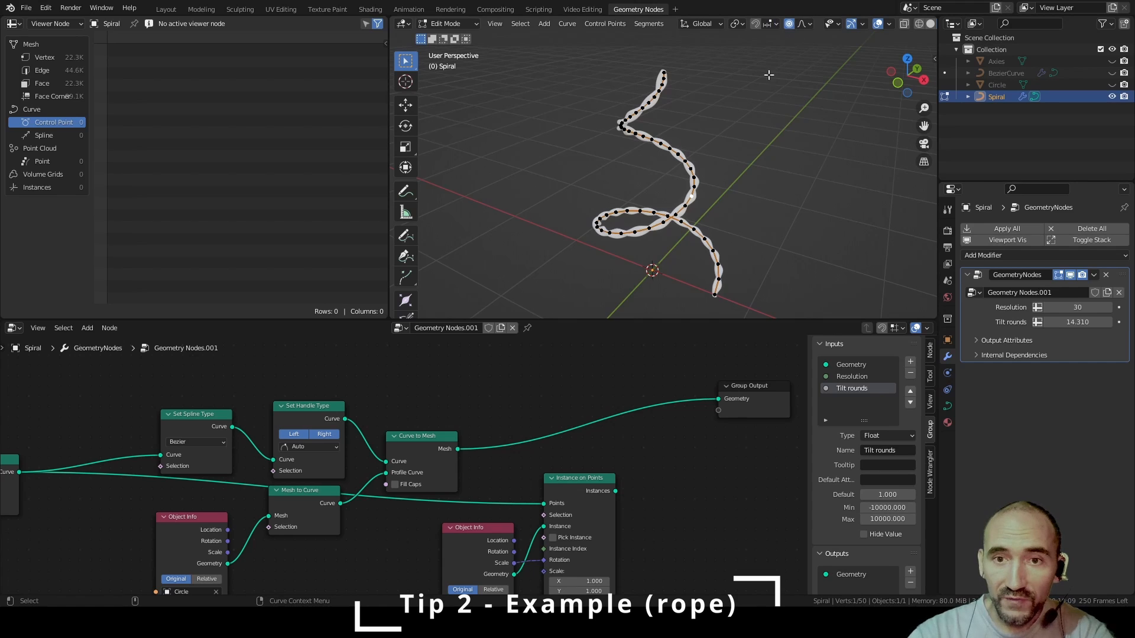
pyautogui.press('g')
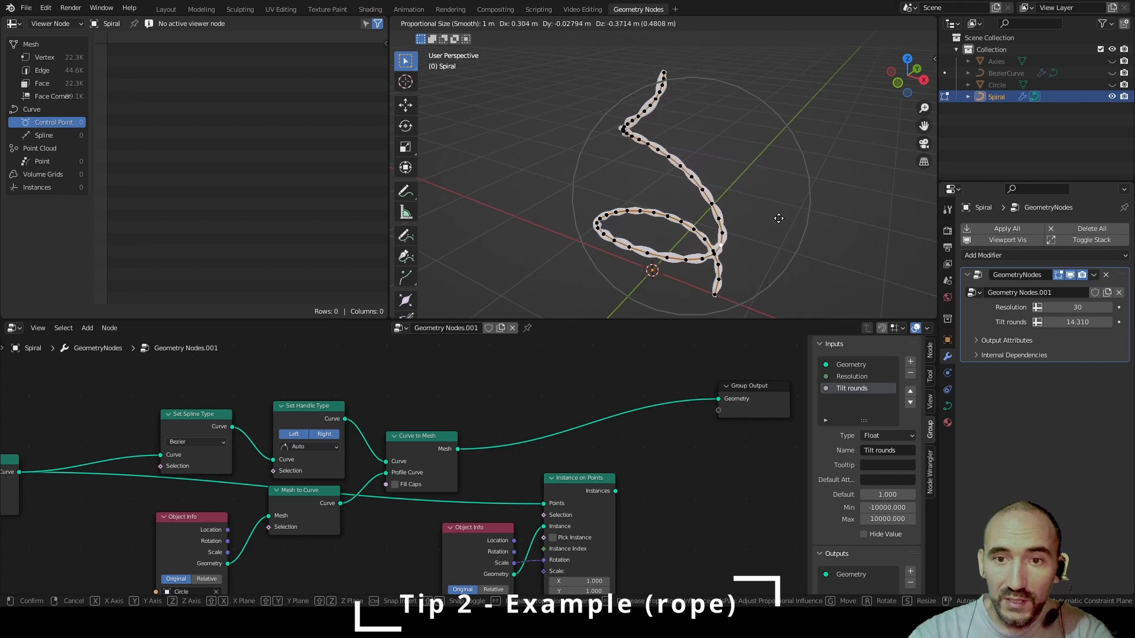
pyautogui.click(851, 218)
pyautogui.press('Tab')
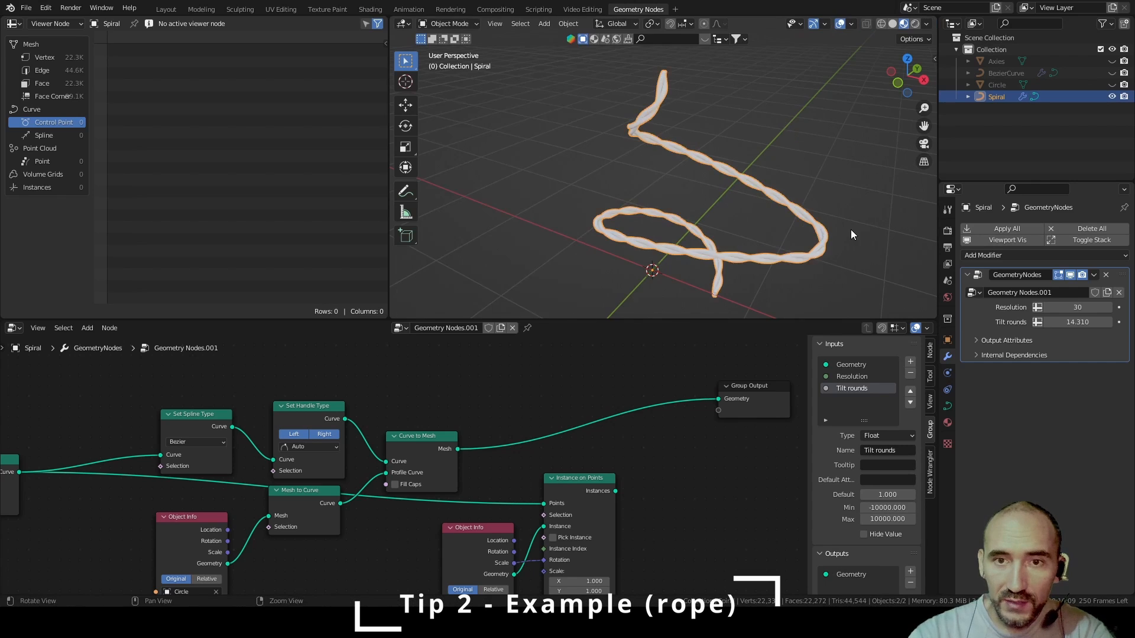
pyautogui.click(833, 193)
pyautogui.moveTo(832, 193); pyautogui.dragTo(760, 159, button='middle')
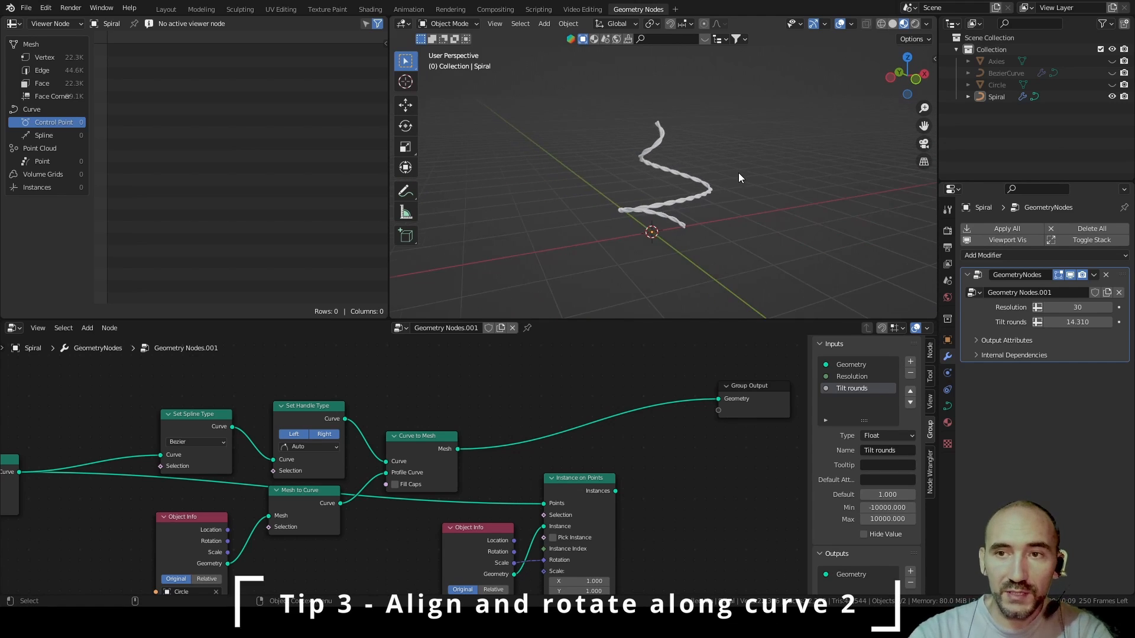
# Duplicate the Spiral object in place and hide the original
pyautogui.scroll(3, 739, 172)
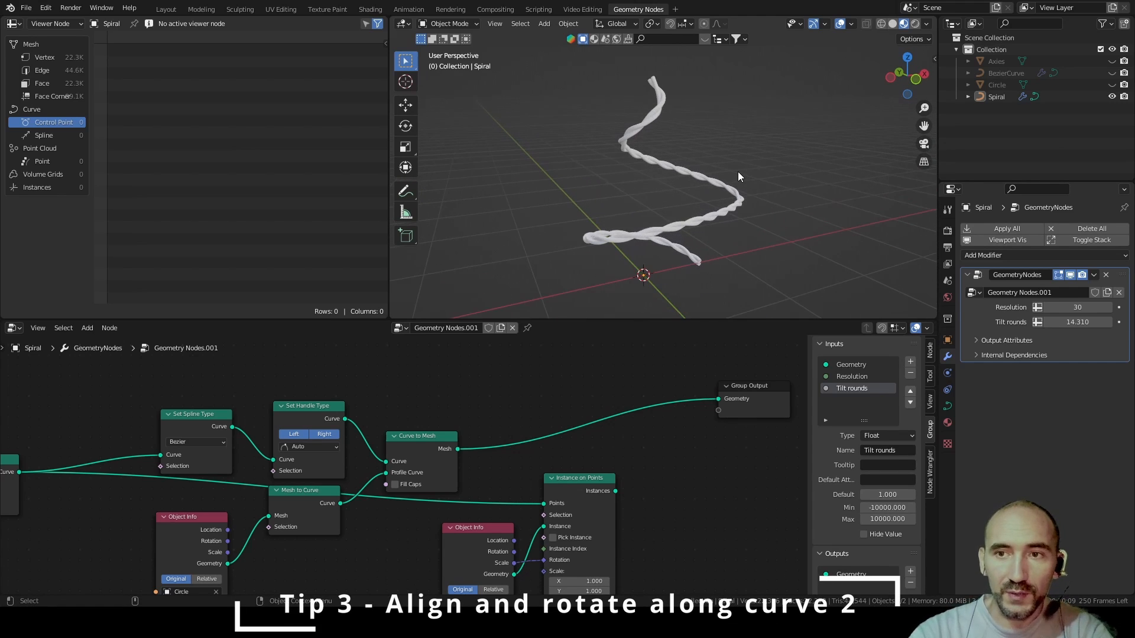
pyautogui.click(687, 174)
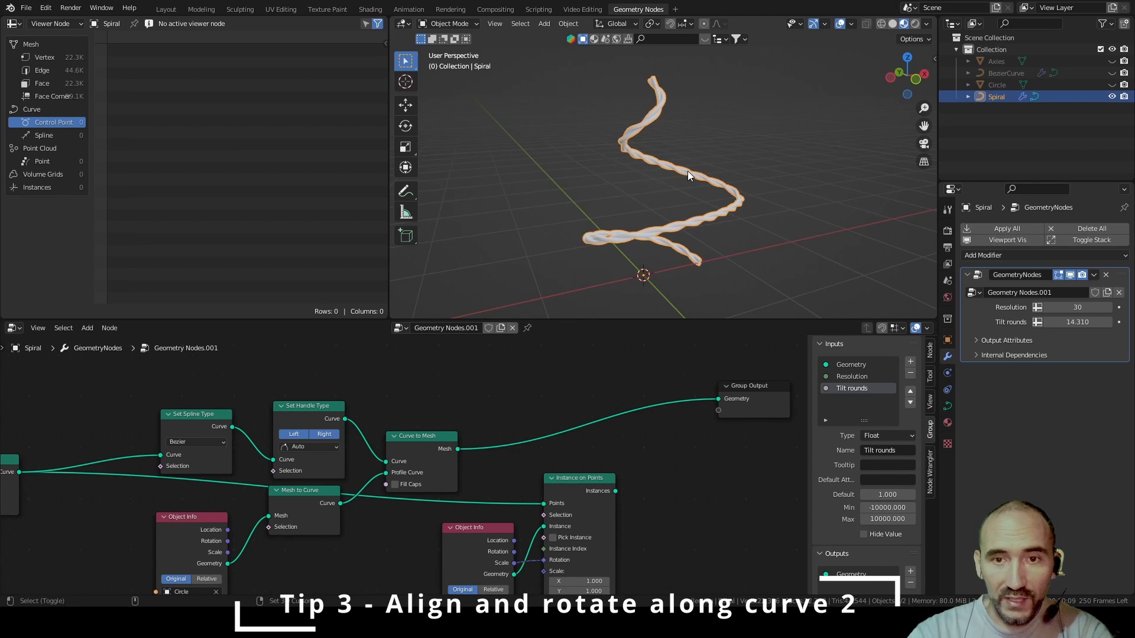
pyautogui.hotkey('shift', 'd')
pyautogui.press('Escape')
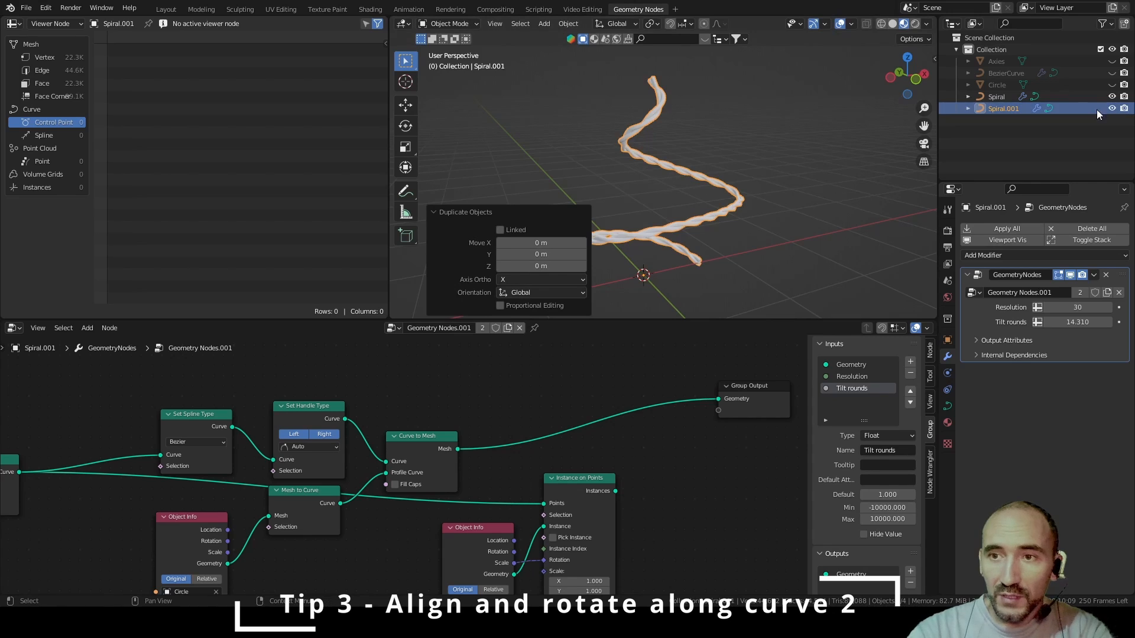
pyautogui.click(1111, 96)
# Rename the original object Spiral ropes and its duplicate Stairs
pyautogui.doubleClick(999, 97)
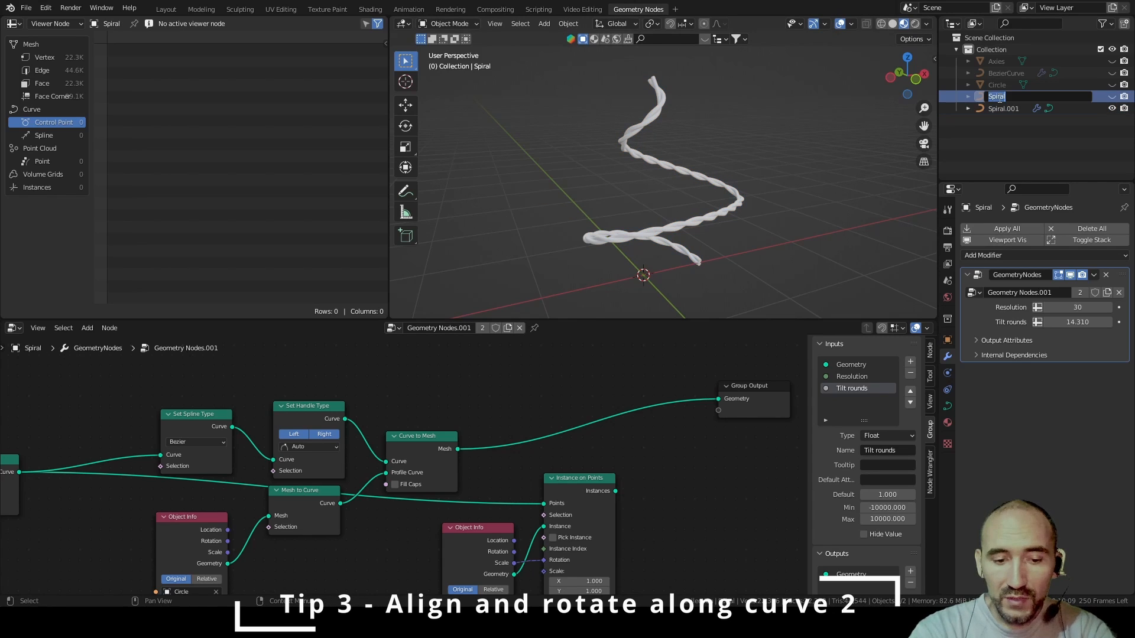
pyautogui.write('Spiral ro')
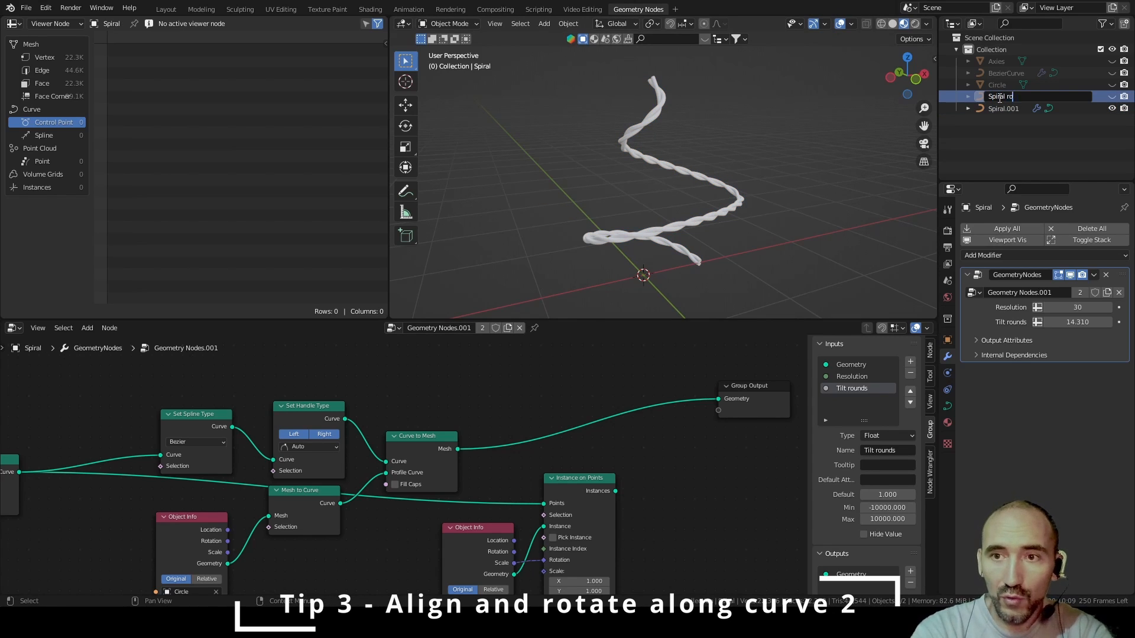
pyautogui.write('pes')
pyautogui.press('Return')
pyautogui.doubleClick(999, 96)
pyautogui.write('Sta')
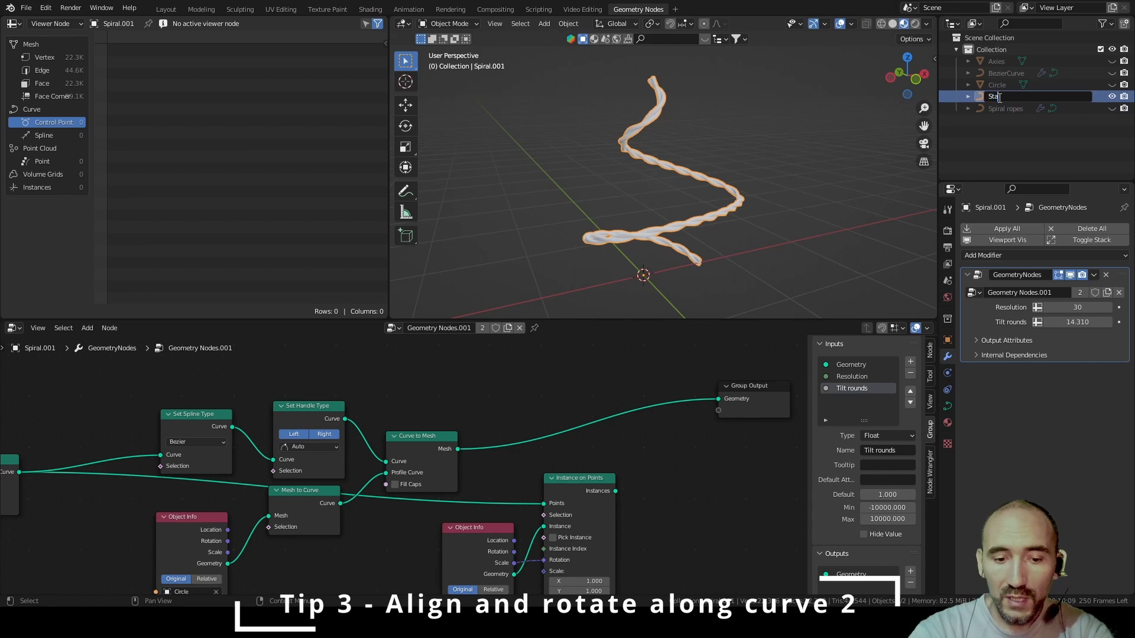
pyautogui.write('irs')
pyautogui.press('Return')
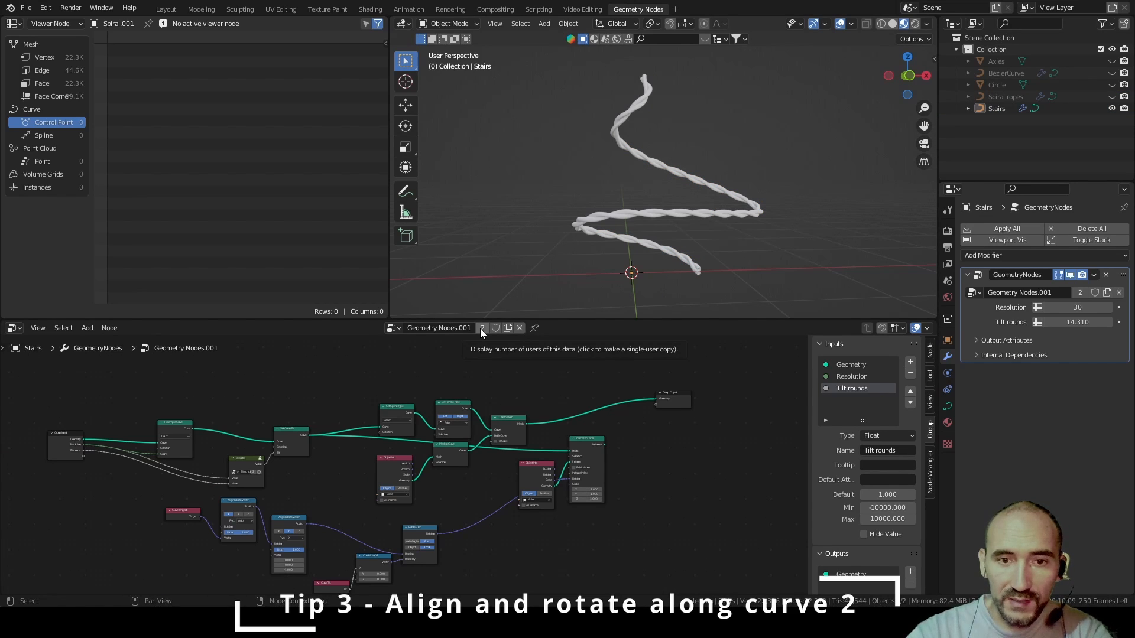
# Make the Stairs node tree a single-user copy and delete its Tilt control group node while keeping the links
pyautogui.click(481, 328)
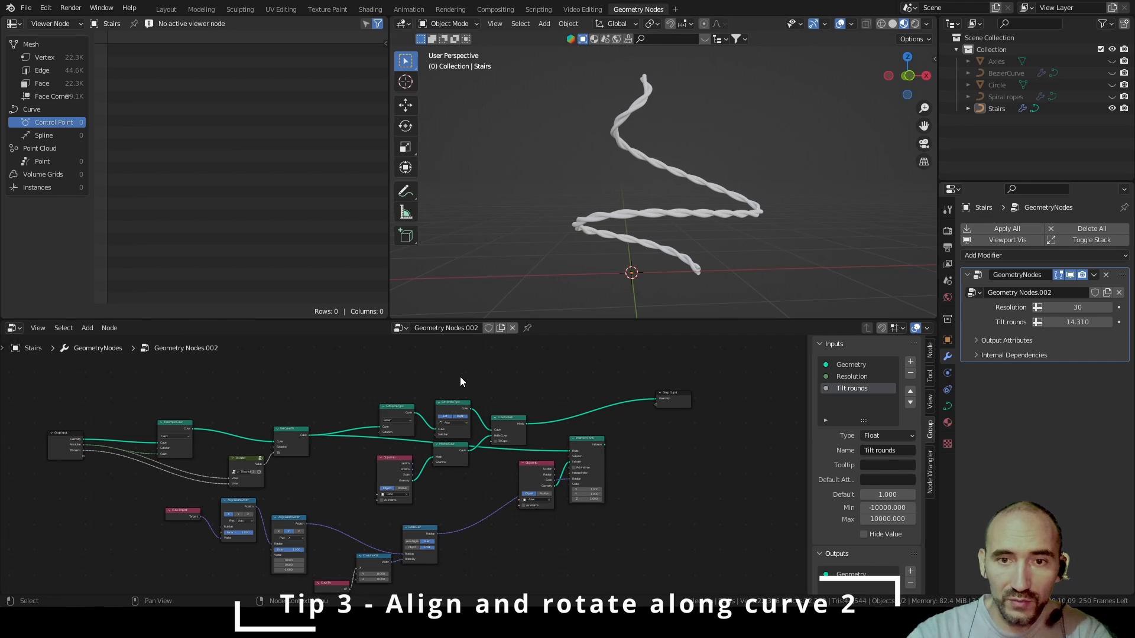
pyautogui.moveTo(461, 381); pyautogui.dragTo(563, 353, button='middle')
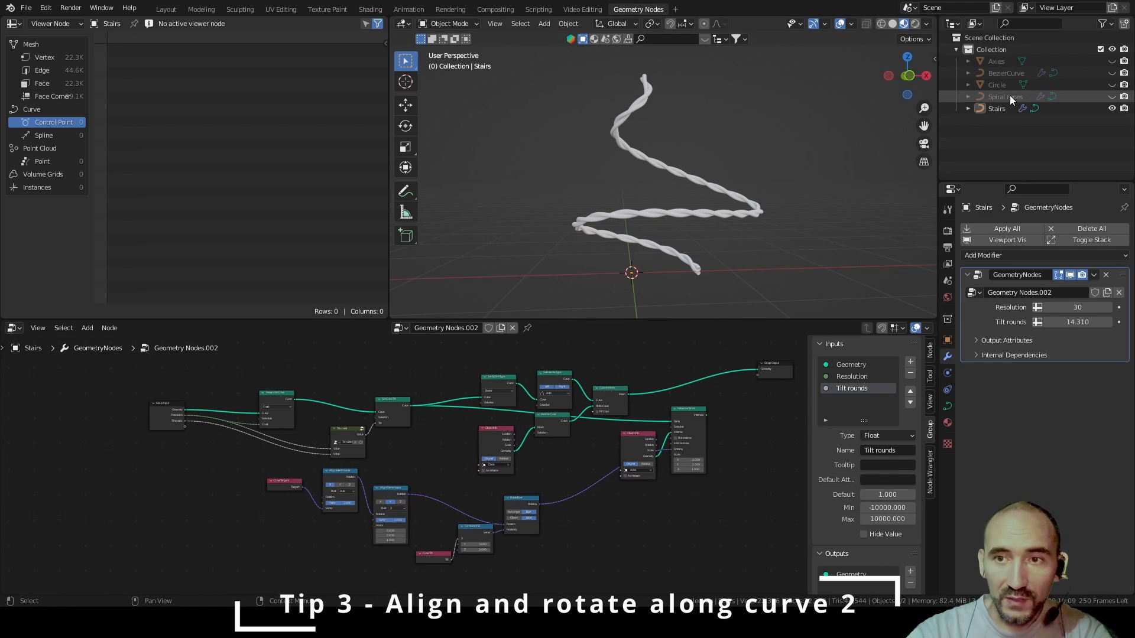
pyautogui.moveTo(538, 478); pyautogui.dragTo(588, 483, button='middle')
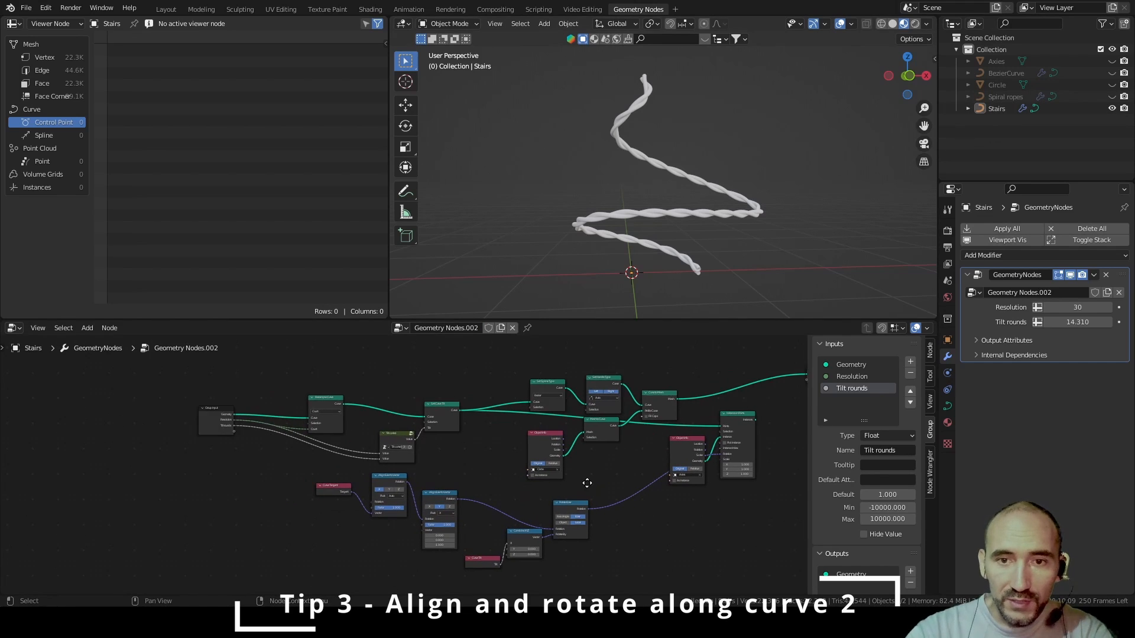
pyautogui.scroll(2, 586, 483)
pyautogui.moveTo(503, 463); pyautogui.dragTo(437, 504, button='middle')
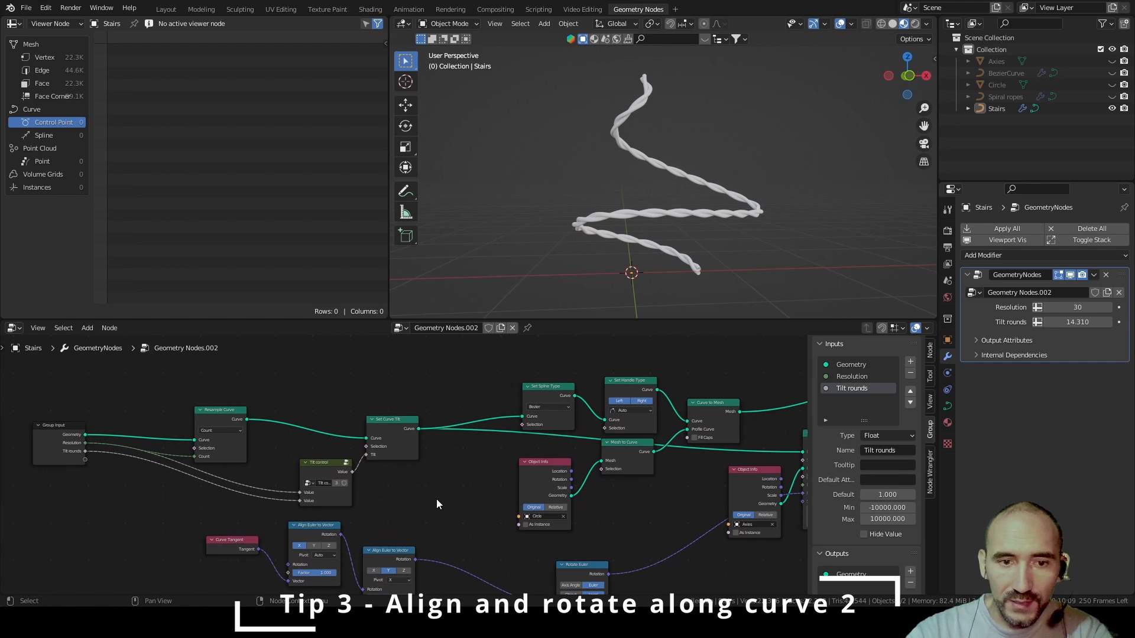
pyautogui.click(321, 467)
pyautogui.hotkey('ctrl', 'x')
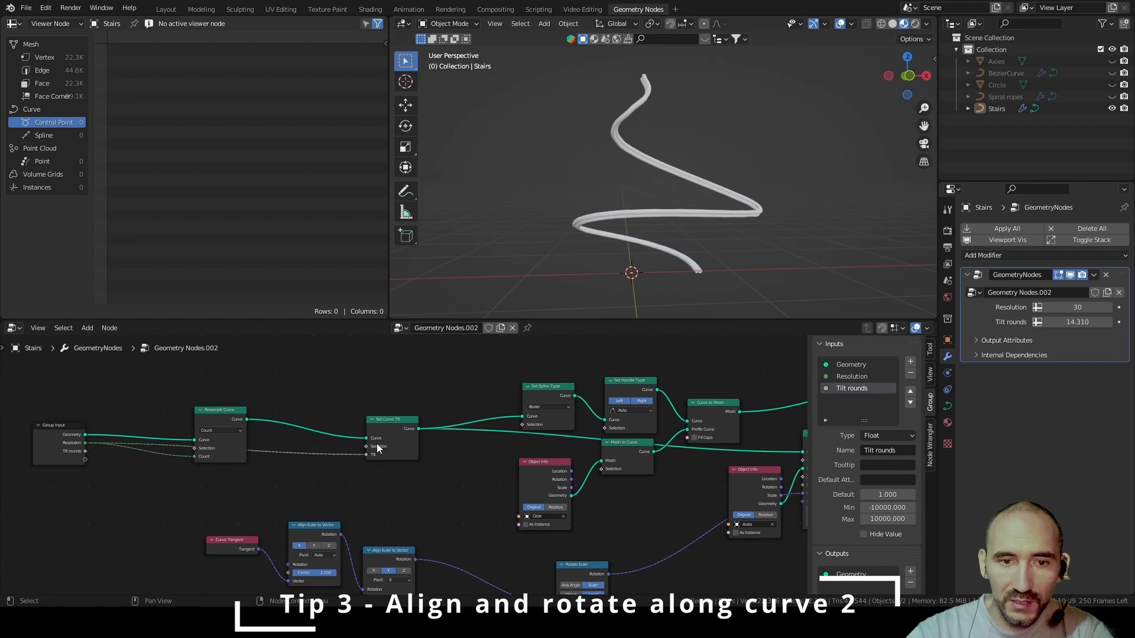
# Remove the curve-to-mesh nodes and their Circle Object Info, and link Instance on Points' Instances to the Group Output
pyautogui.moveTo(643, 473); pyautogui.dragTo(425, 498, button='middle')
pyautogui.scroll(2, 423, 476)
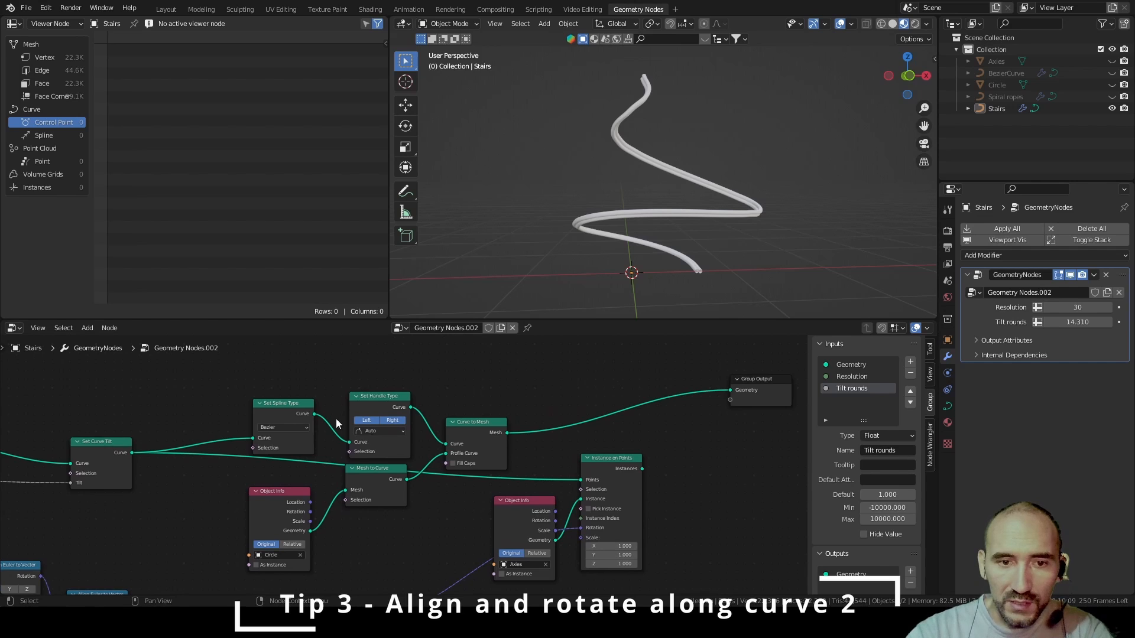
pyautogui.moveTo(254, 384); pyautogui.dragTo(480, 435)
pyautogui.hotkey('ctrl', 'x')
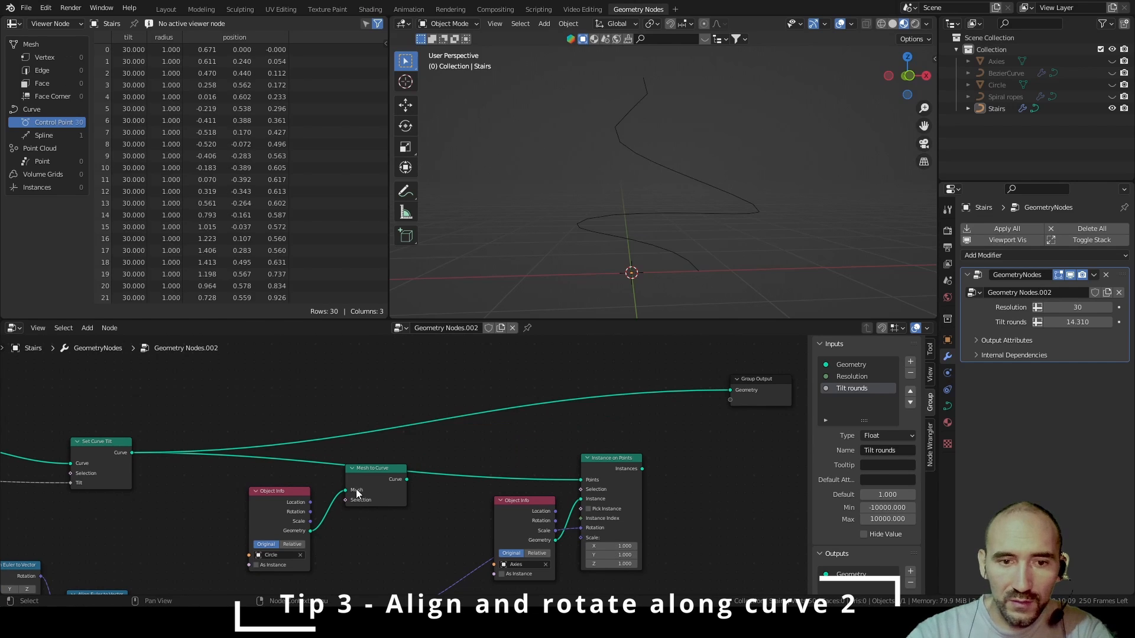
pyautogui.click(357, 493)
pyautogui.hotkey('ctrl', 'x')
pyautogui.click(268, 512)
pyautogui.hotkey('ctrl', 'x')
pyautogui.moveTo(642, 468); pyautogui.dragTo(731, 390)
pyautogui.moveTo(395, 503); pyautogui.dragTo(460, 442, button='middle')
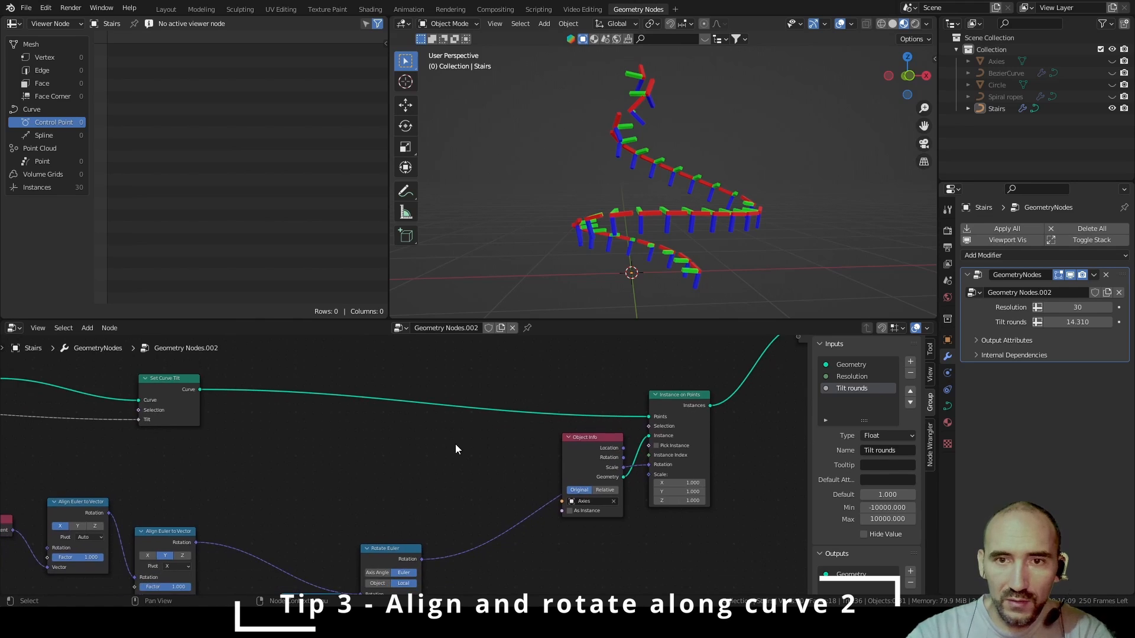
# Remove the Tilt rounds group input and the Set Curve Tilt node, moving Resample Curve toward the freed space with links kept
pyautogui.scroll(-3, 453, 444)
pyautogui.moveTo(278, 482); pyautogui.dragTo(509, 492, button='middle')
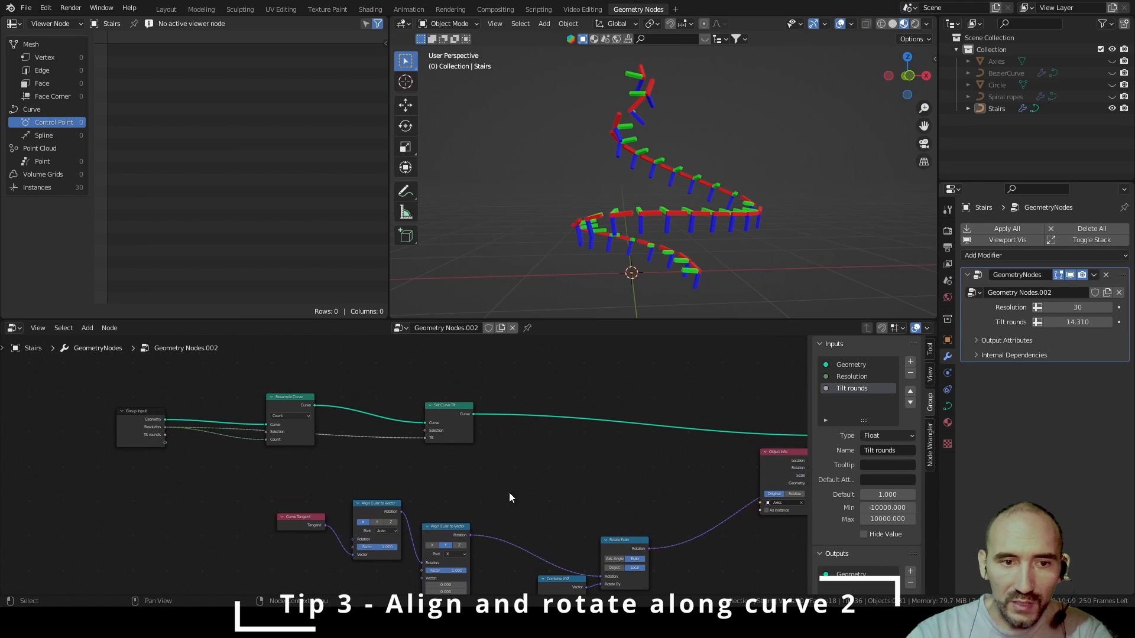
pyautogui.click(910, 373)
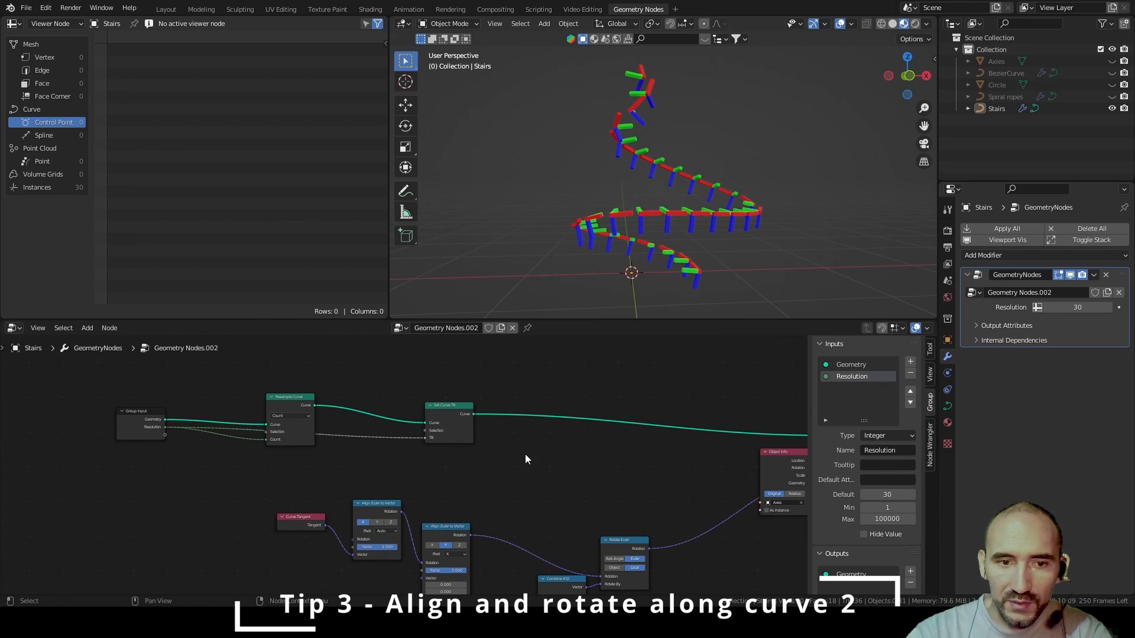
pyautogui.moveTo(290, 396); pyautogui.dragTo(424, 409)
pyautogui.click(444, 419)
pyautogui.hotkey('ctrl', 'x')
pyautogui.moveTo(525, 448); pyautogui.dragTo(406, 422, button='middle')
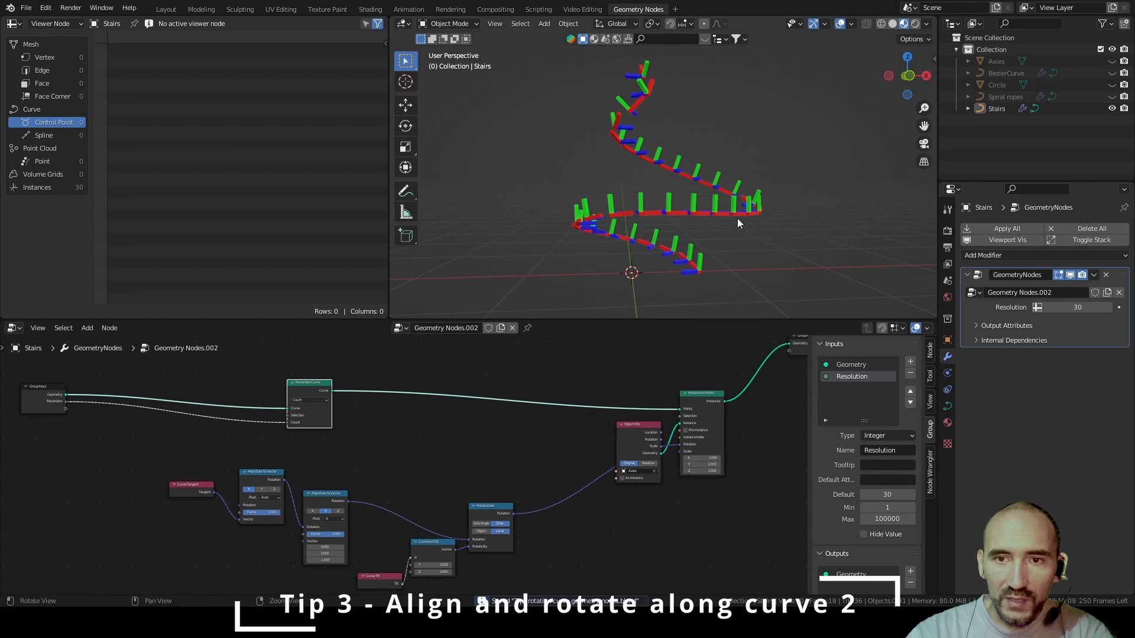
# Delete the Curve Tilt, Combine XYZ and Rotate Euler nodes, leaving the second Align Euler to Vector linked to the instance rotation
pyautogui.moveTo(737, 218); pyautogui.dragTo(629, 277, button='middle')
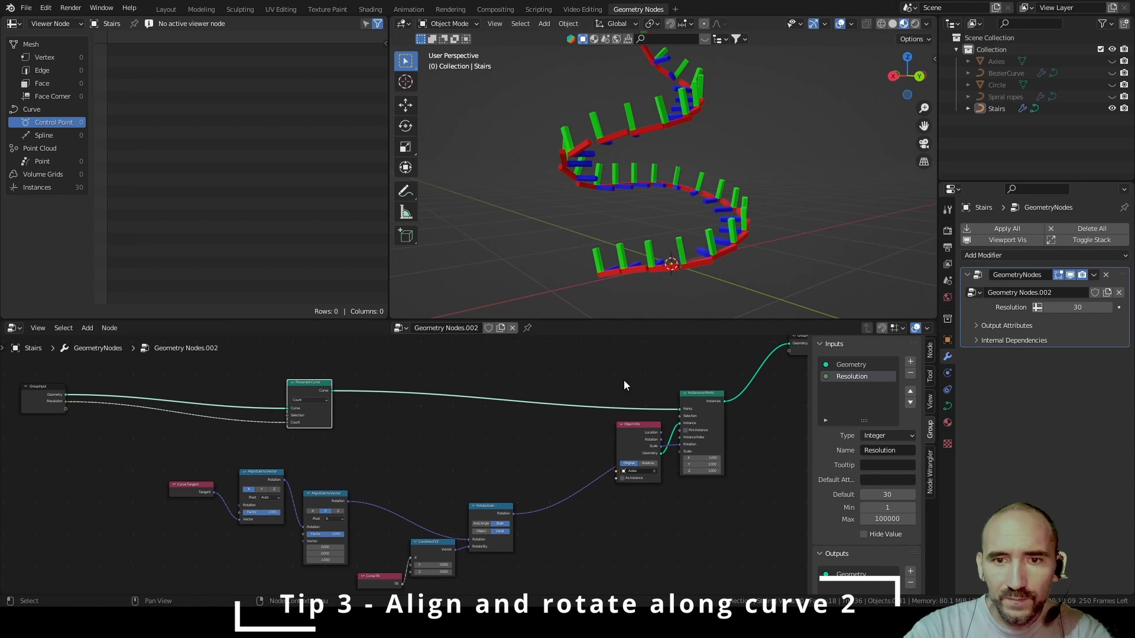
pyautogui.click(596, 423)
pyautogui.moveTo(427, 459); pyautogui.dragTo(369, 397, button='middle')
pyautogui.scroll(5, 489, 384)
pyautogui.scroll(2, 488, 383)
pyautogui.click(355, 543)
pyautogui.keyDown('shift'); pyautogui.click(449, 495); pyautogui.keyUp('shift')
pyautogui.keyDown('shift'); pyautogui.click(527, 429); pyautogui.keyUp('shift')
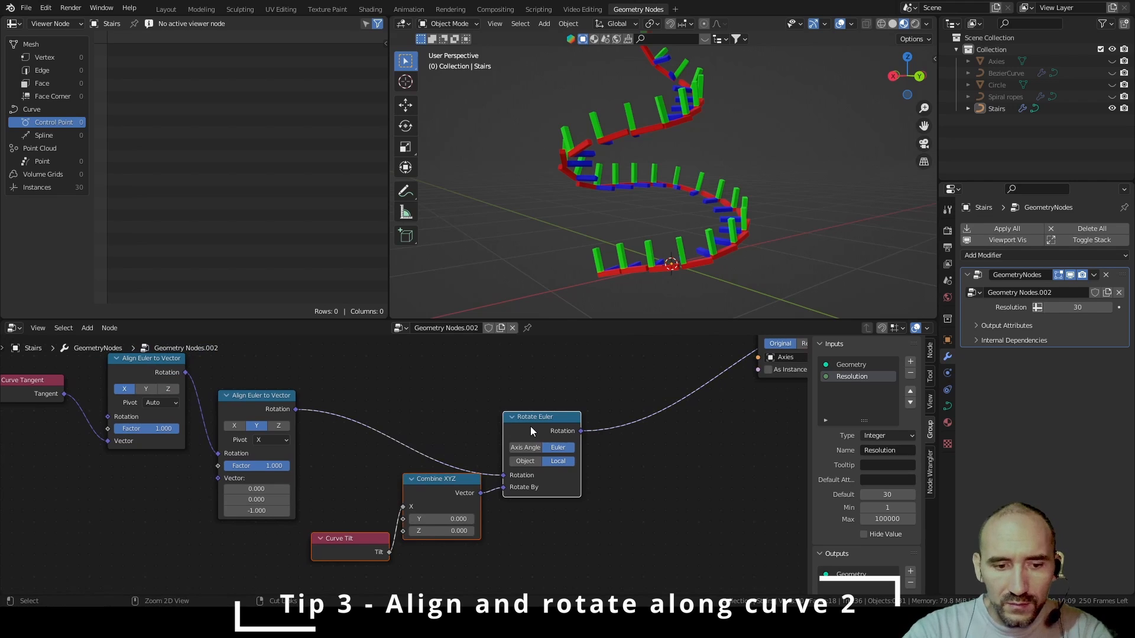
pyautogui.hotkey('ctrl', 'x')
# Move the Axes Object Info away from Instance on Points, and shift Curve Tangent and both Align Euler to Vector nodes lower
pyautogui.scroll(-2, 526, 421)
pyautogui.moveTo(523, 413); pyautogui.dragTo(520, 499, button='middle')
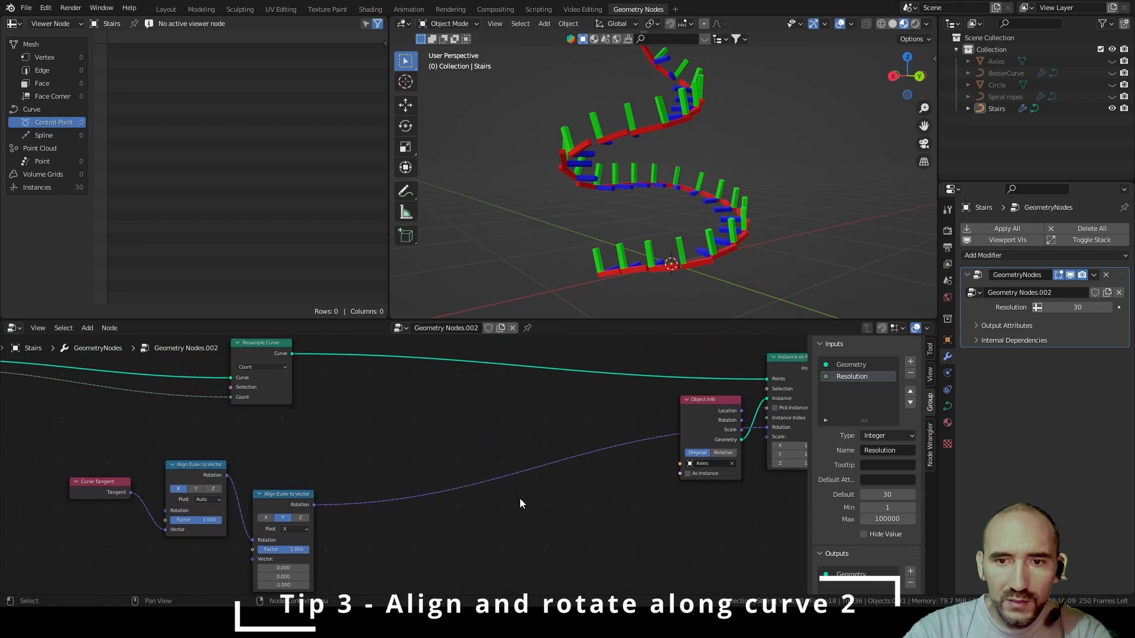
pyautogui.moveTo(692, 410); pyautogui.dragTo(649, 389)
pyautogui.moveTo(679, 473); pyautogui.dragTo(101, 591)
pyautogui.moveTo(381, 503); pyautogui.dragTo(525, 390, button='middle')
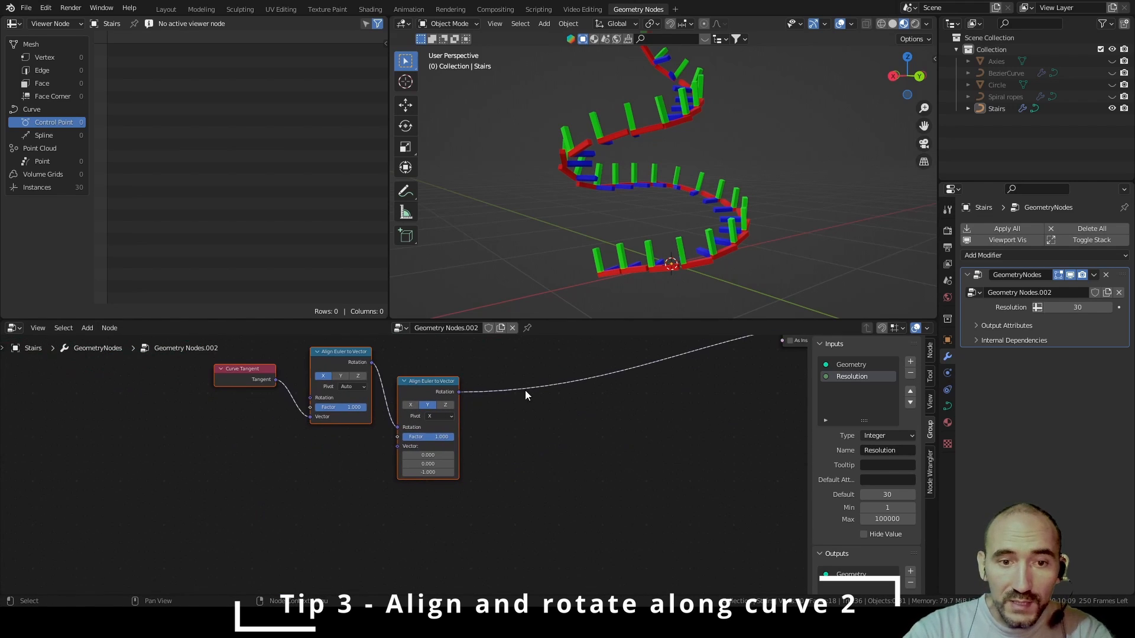
pyautogui.press('g')
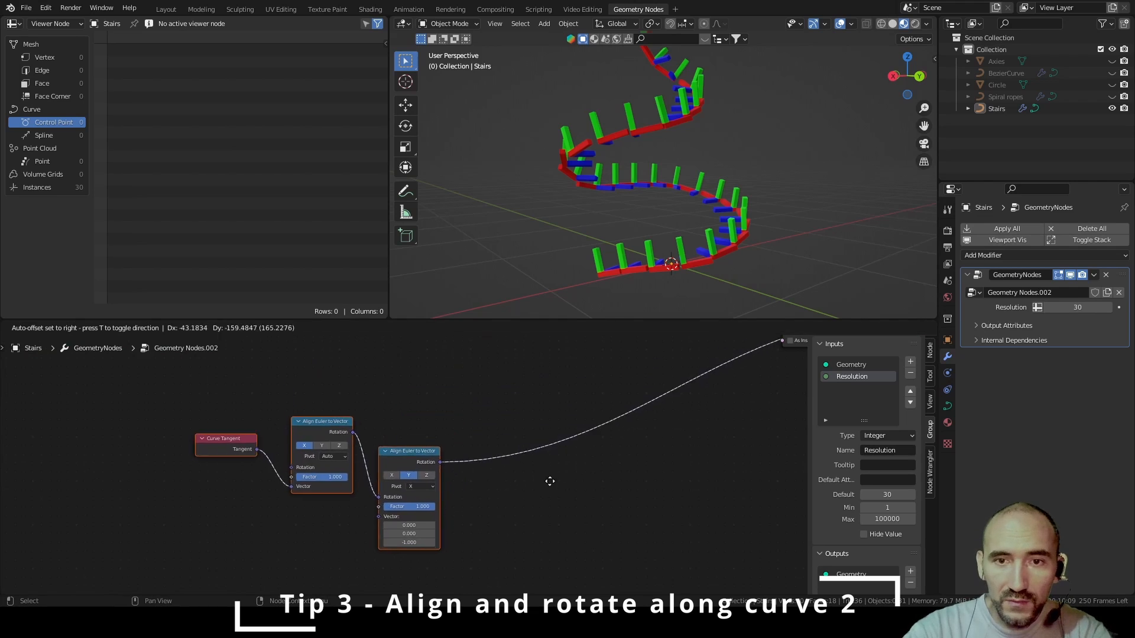
pyautogui.click(556, 484)
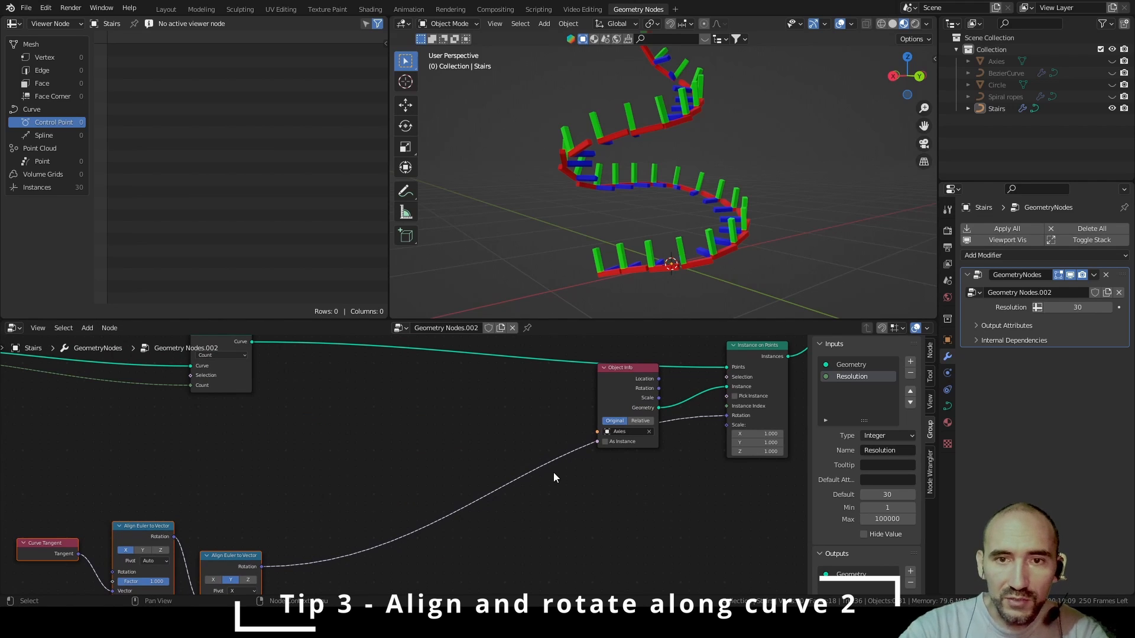
pyautogui.moveTo(531, 495); pyautogui.dragTo(555, 451, button='middle')
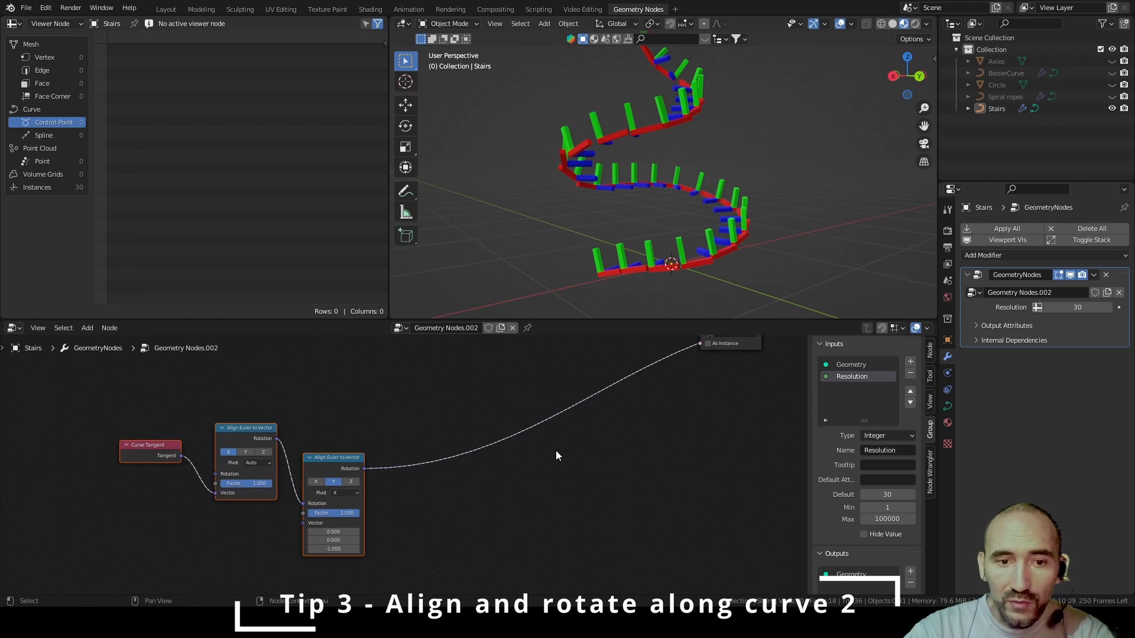
# Duplicate the second Align Euler to Vector node and place the copy in the empty space beyond it
pyautogui.scroll(2, 555, 450)
pyautogui.keyDown('shift'); pyautogui.click(310, 456); pyautogui.keyUp('shift')
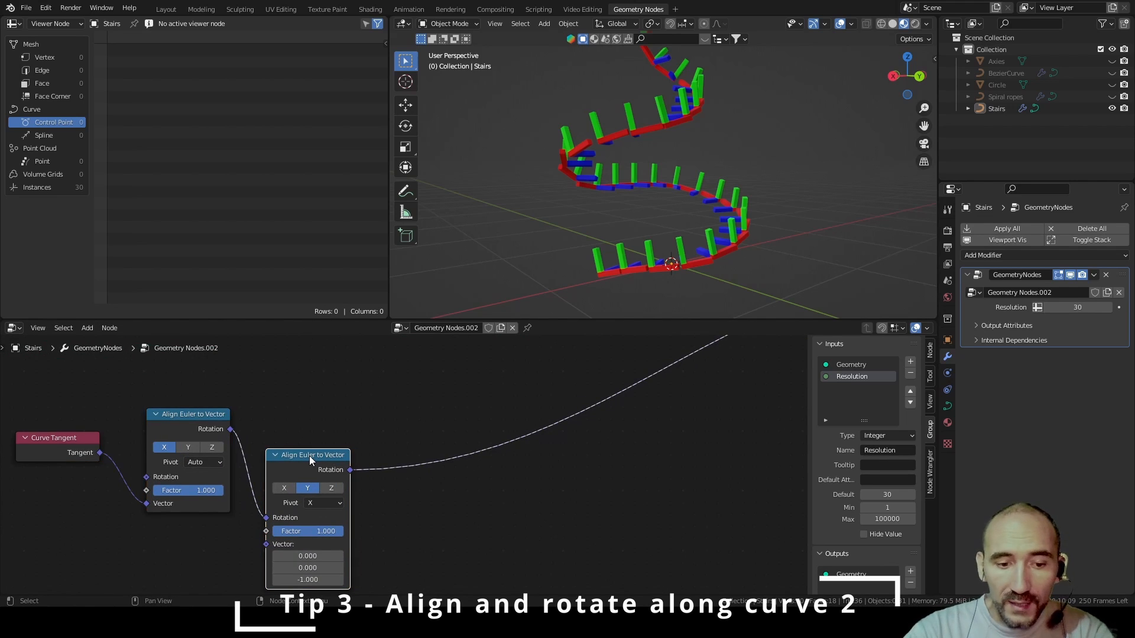
pyautogui.hotkey('shift', 'd')
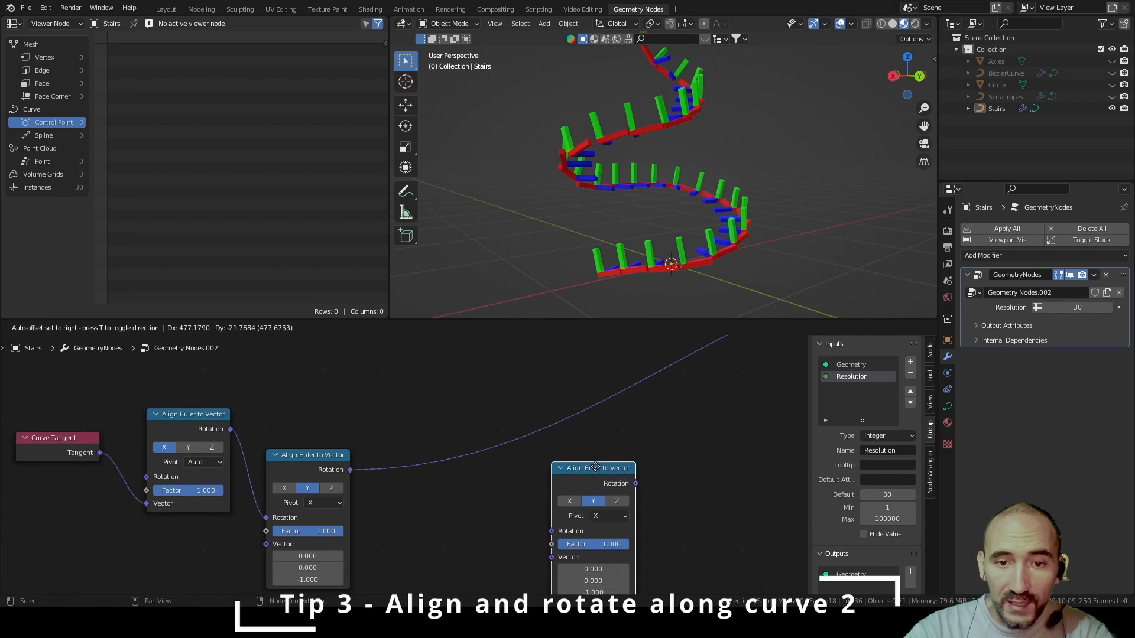
pyautogui.click(596, 449)
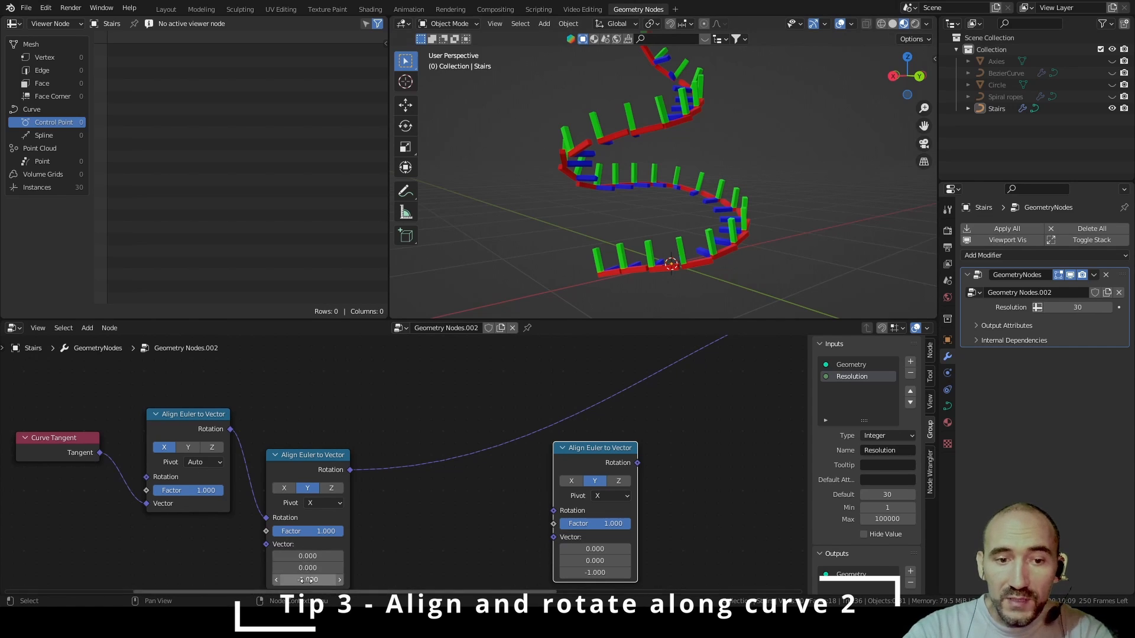
pyautogui.click(619, 497)
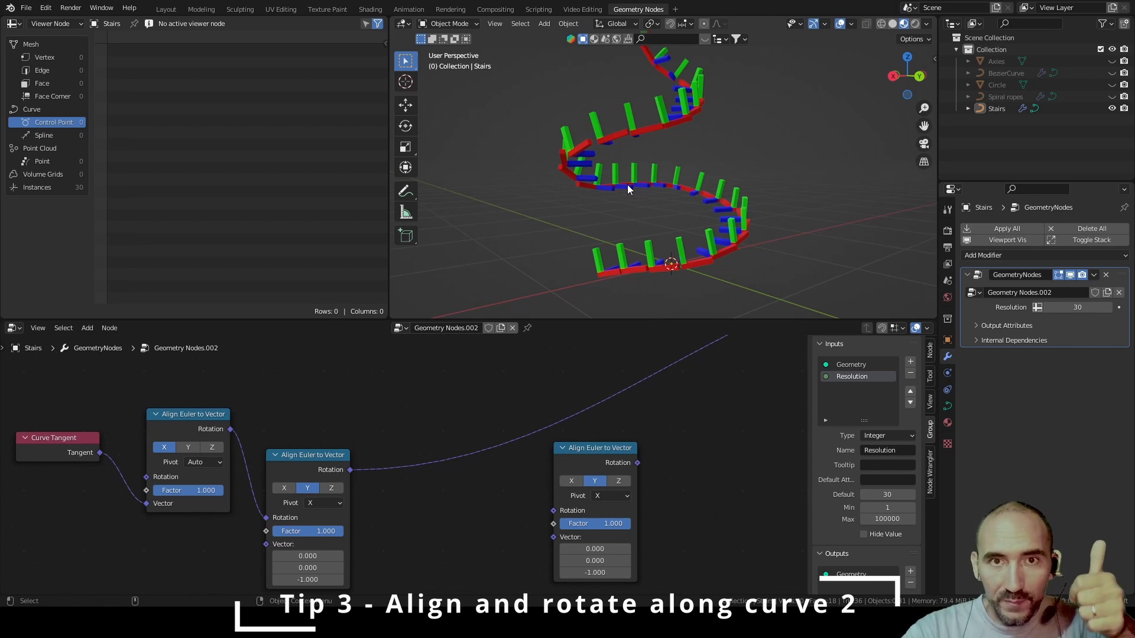
pyautogui.moveTo(590, 448); pyautogui.dragTo(577, 447)
pyautogui.click(352, 472)
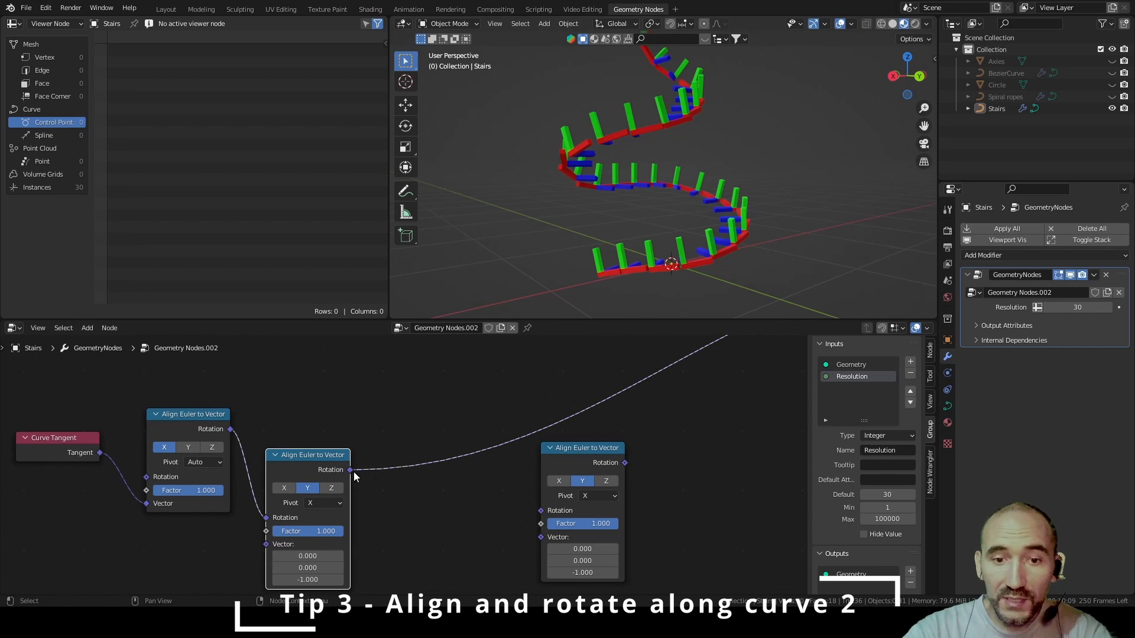
# Link the second Align Euler to Vector's rotation into the copy, and set the copy's pivot to Auto and vector Z to 1
pyautogui.moveTo(353, 473); pyautogui.dragTo(541, 509)
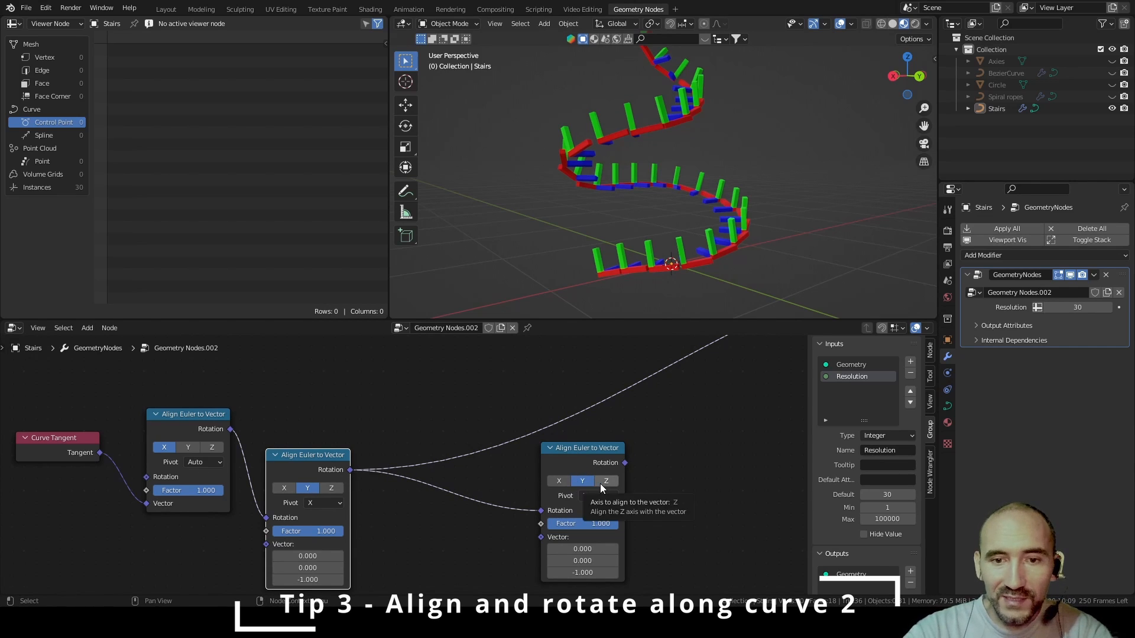
pyautogui.click(596, 497)
pyautogui.click(600, 511)
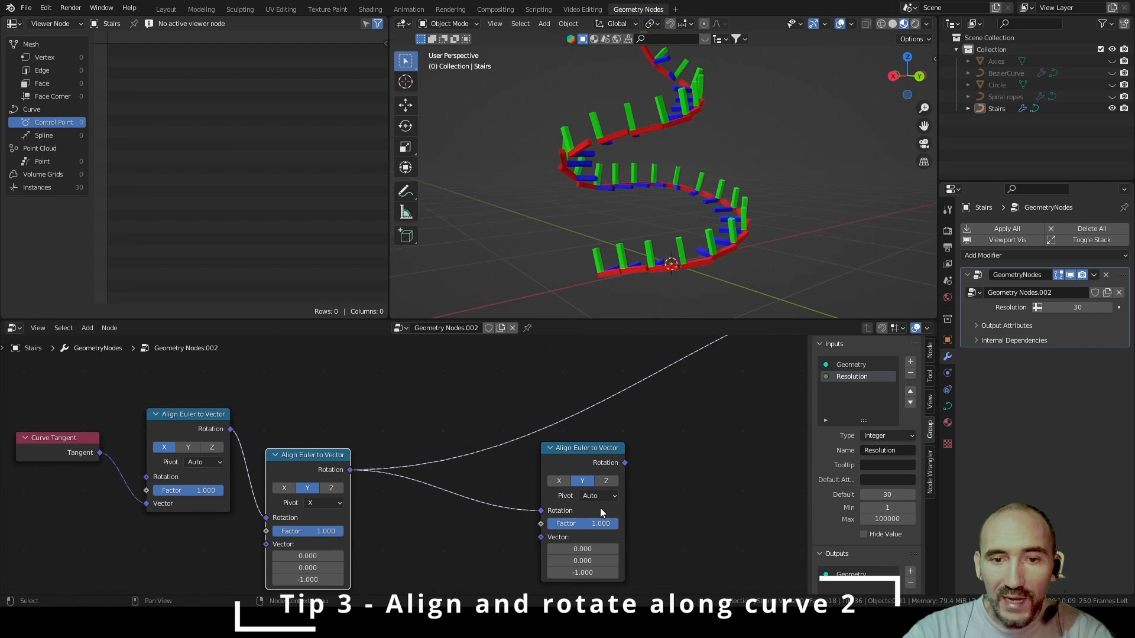
pyautogui.click(581, 574)
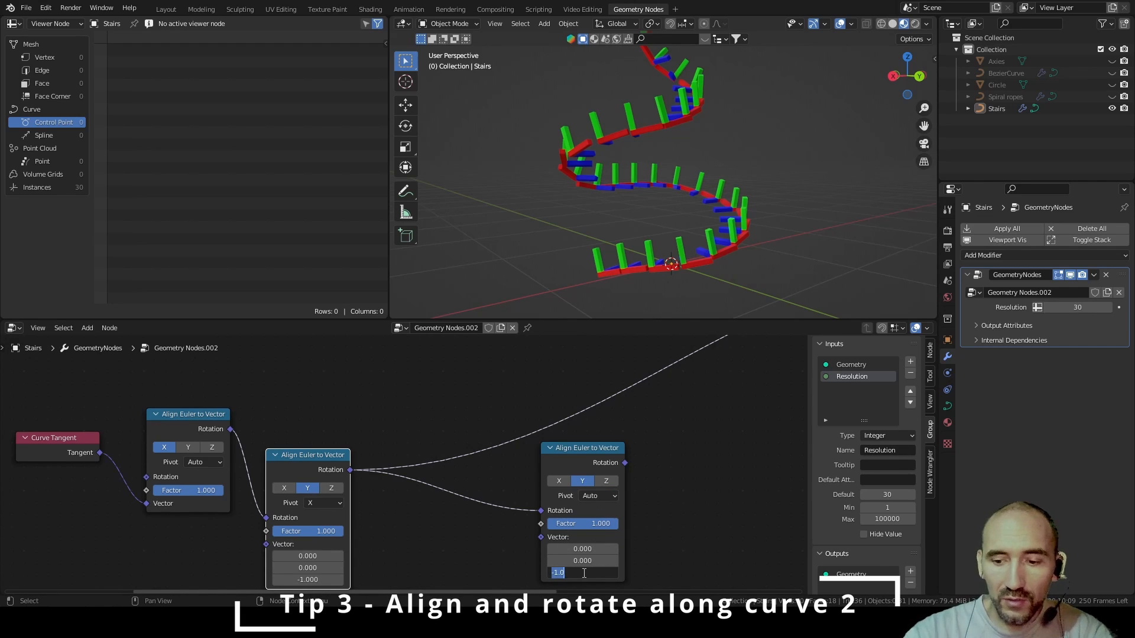
pyautogui.write('0')
pyautogui.press('Return')
# Connect the third Align Euler to Vector's rotation to Instance on Points' Rotation input and move the node closer to the second one
pyautogui.scroll(-5, 672, 438)
pyautogui.moveTo(671, 438); pyautogui.dragTo(545, 500, button='middle')
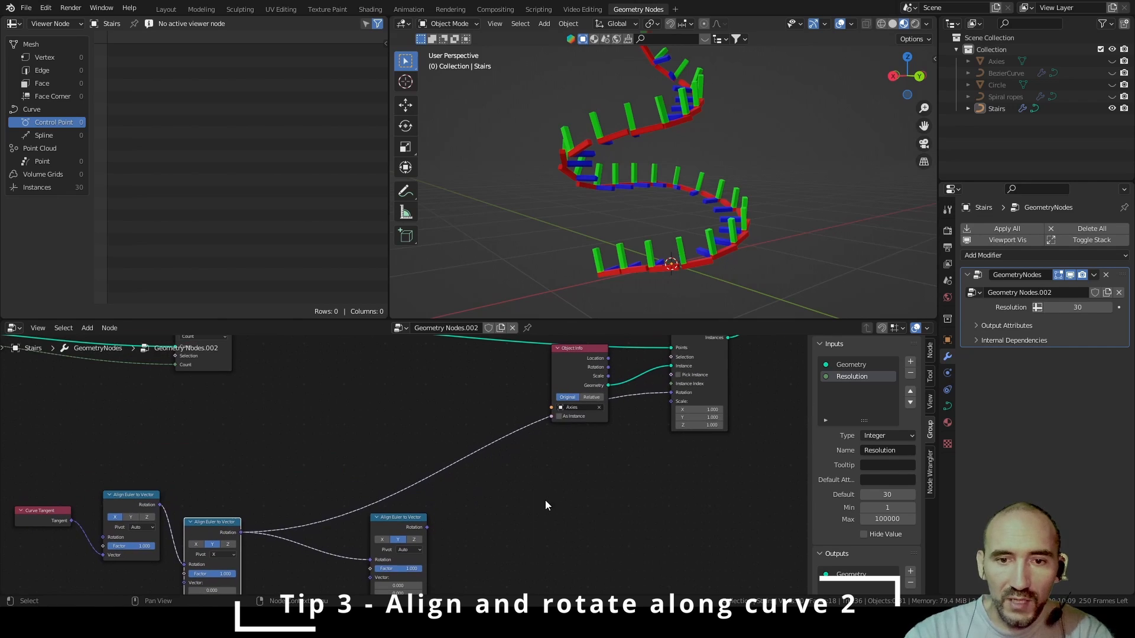
pyautogui.moveTo(426, 526); pyautogui.dragTo(672, 392)
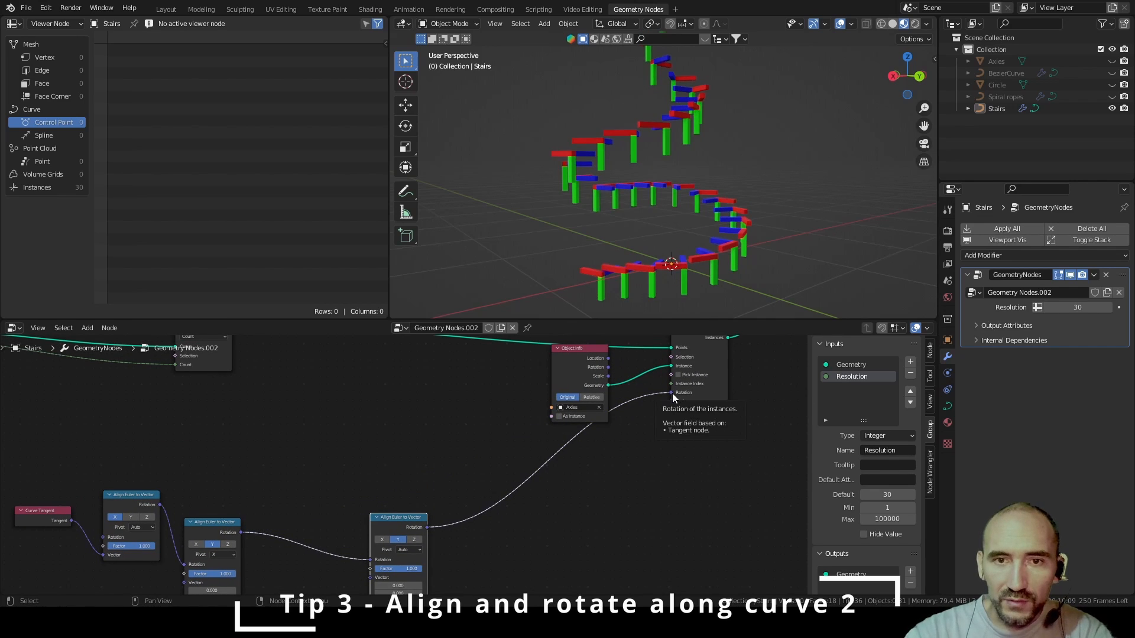
pyautogui.moveTo(398, 517); pyautogui.dragTo(369, 469)
# Set the vector Z of the third Align Euler to Vector node to -1
pyautogui.scroll(2, 373, 491)
pyautogui.moveTo(372, 491); pyautogui.dragTo(467, 422, button='middle')
pyautogui.click(441, 526)
pyautogui.write('-1')
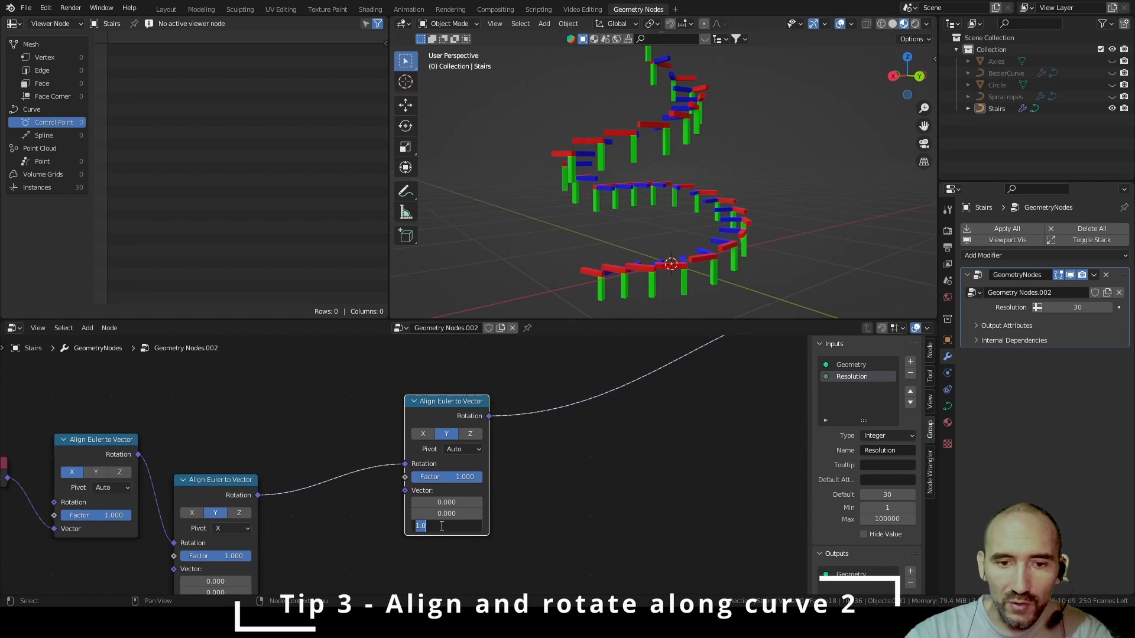
pyautogui.press('Return')
# Examine the instances' alignment along the spiral in top, perspective and front views, checking whether they stay upright and level
pyautogui.moveTo(845, 245); pyautogui.dragTo(615, 271, button='middle')
pyautogui.moveTo(700, 252); pyautogui.dragTo(669, 274, button='middle')
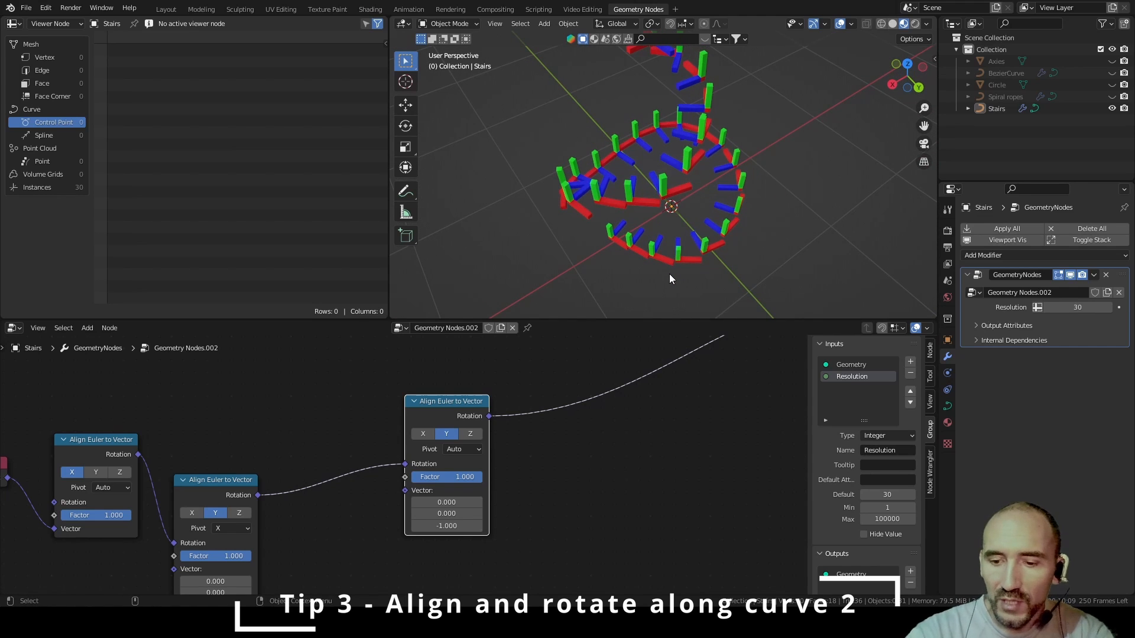
pyautogui.press('KP_7')
pyautogui.scroll(2, 657, 257)
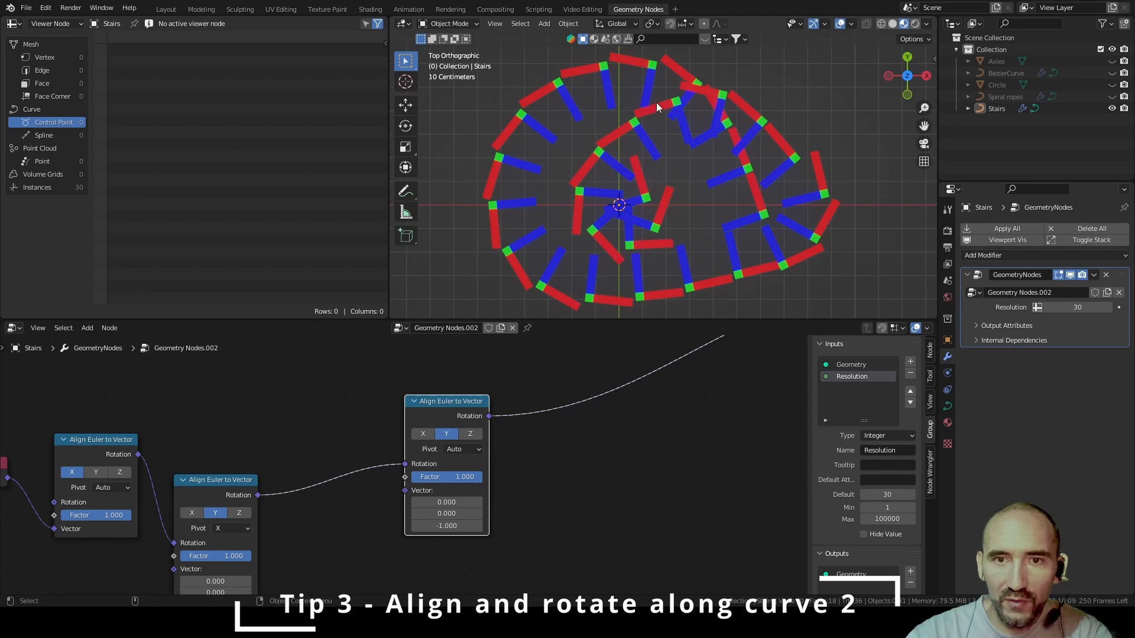
pyautogui.moveTo(642, 234); pyautogui.dragTo(729, 172, button='middle')
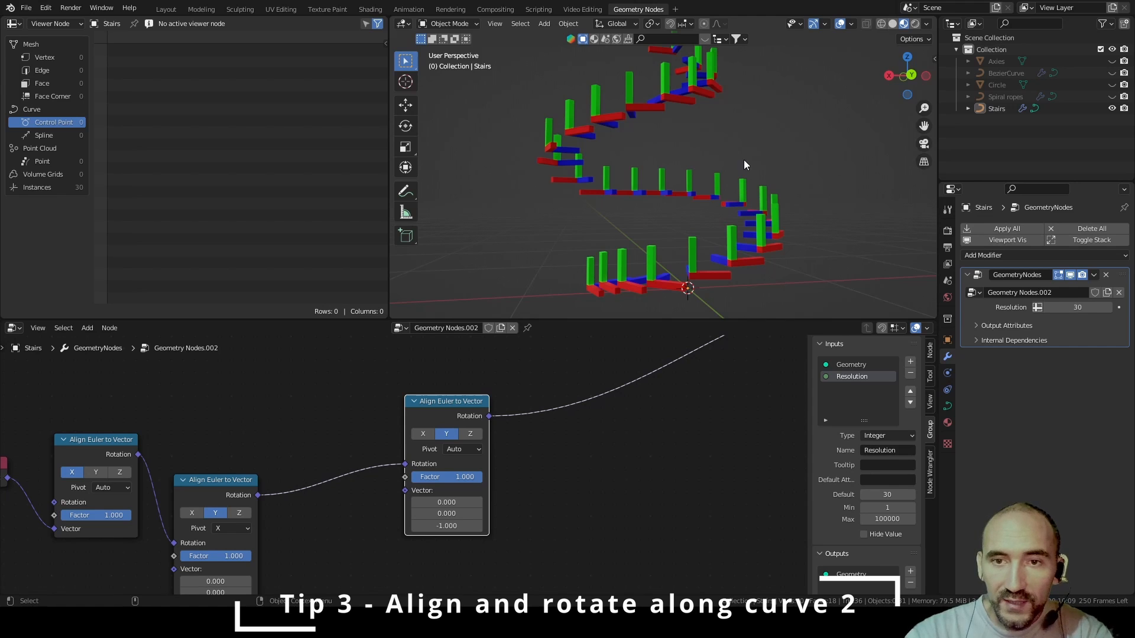
pyautogui.moveTo(733, 182)
pyautogui.mouseDown(button='middle')
pyautogui.moveTo(722, 204)
pyautogui.moveTo(767, 208)
pyautogui.moveTo(734, 199)
pyautogui.mouseUp(button='middle')
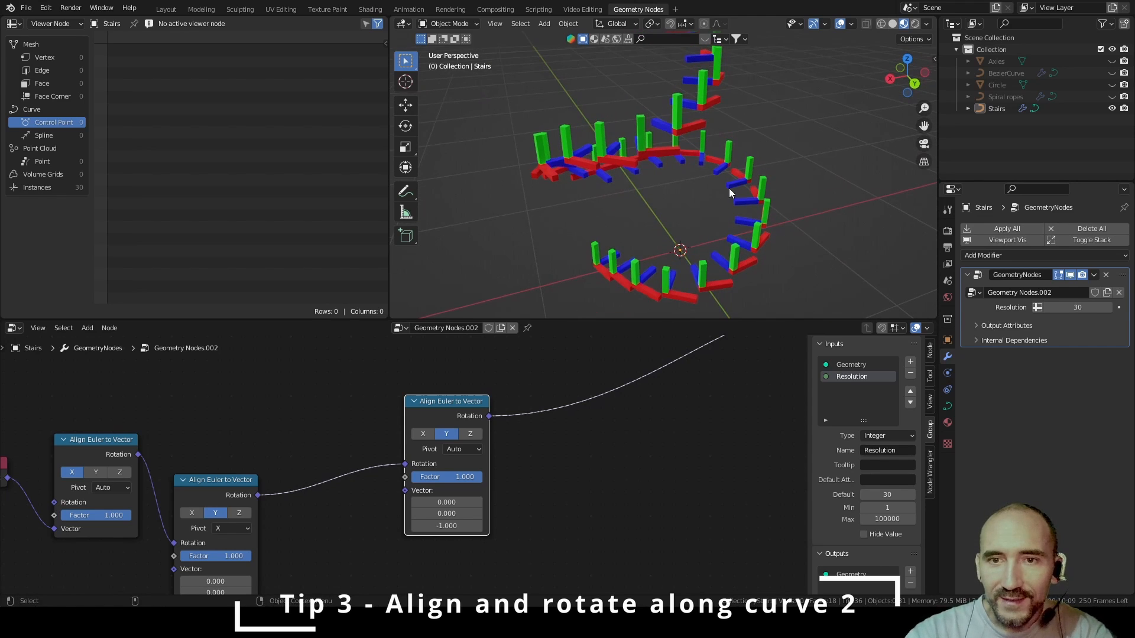
pyautogui.moveTo(727, 198); pyautogui.dragTo(795, 164, button='middle')
pyautogui.press('KP_1')
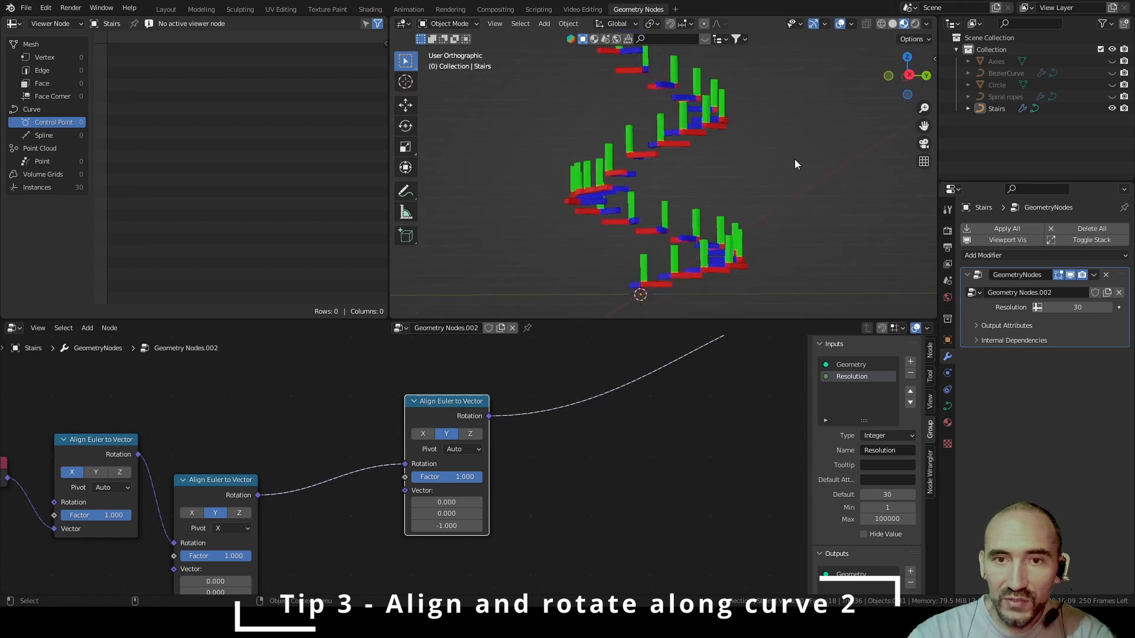
pyautogui.scroll(8, 676, 189)
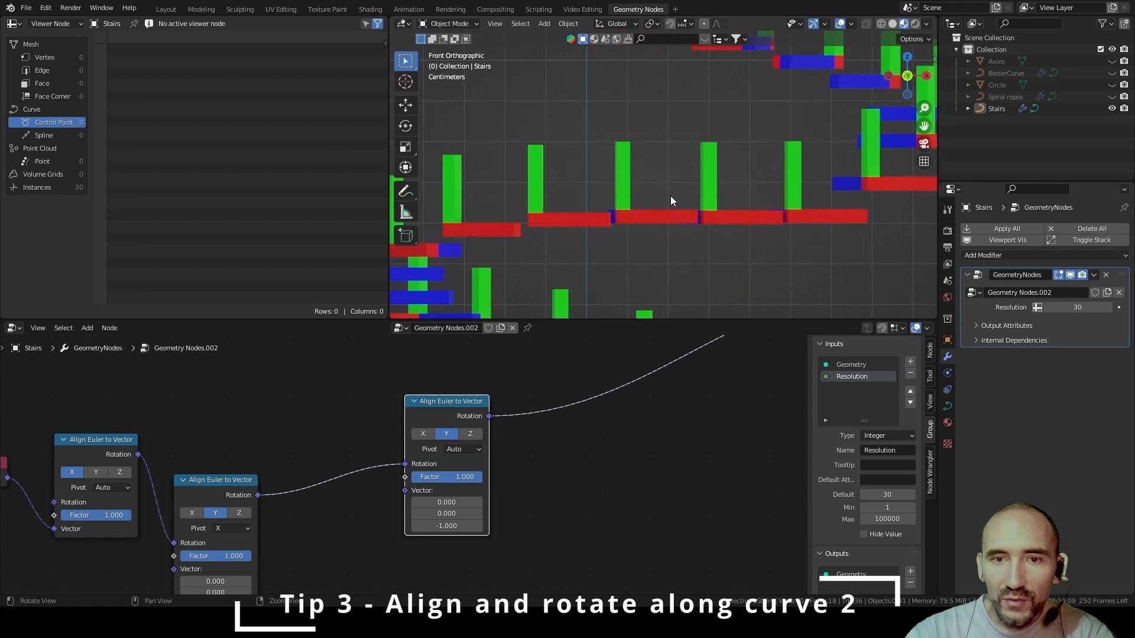
pyautogui.keyDown('shift'); pyautogui.moveTo(671, 196); pyautogui.dragTo(707, 73, button='middle'); pyautogui.keyUp('shift')
pyautogui.scroll(-2, 709, 75)
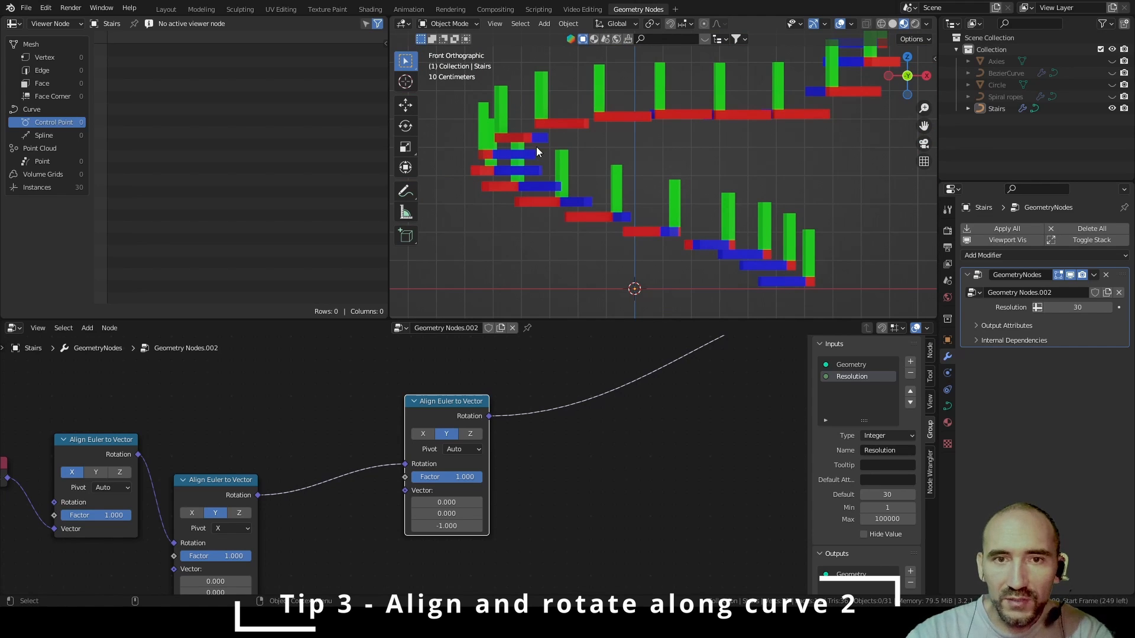
# Add a mesh cube to the scene at the world origin
pyautogui.moveTo(537, 147); pyautogui.dragTo(773, 166, button='middle')
pyautogui.scroll(3, 666, 150)
pyautogui.hotkey('shift', 'a')
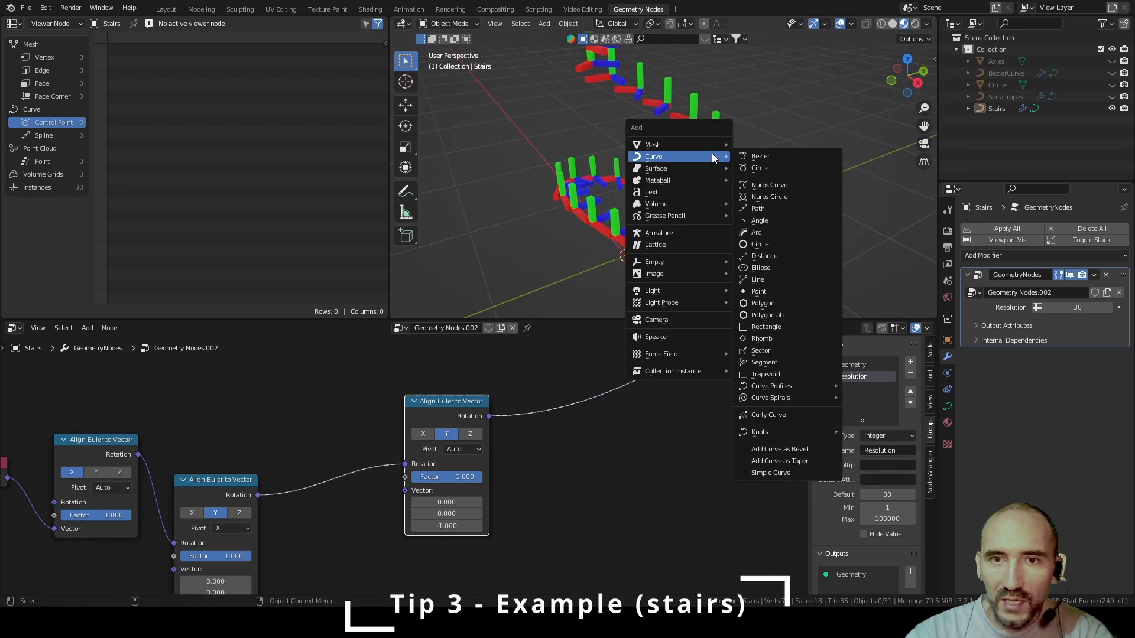
pyautogui.moveTo(712, 147)
pyautogui.click(768, 156)
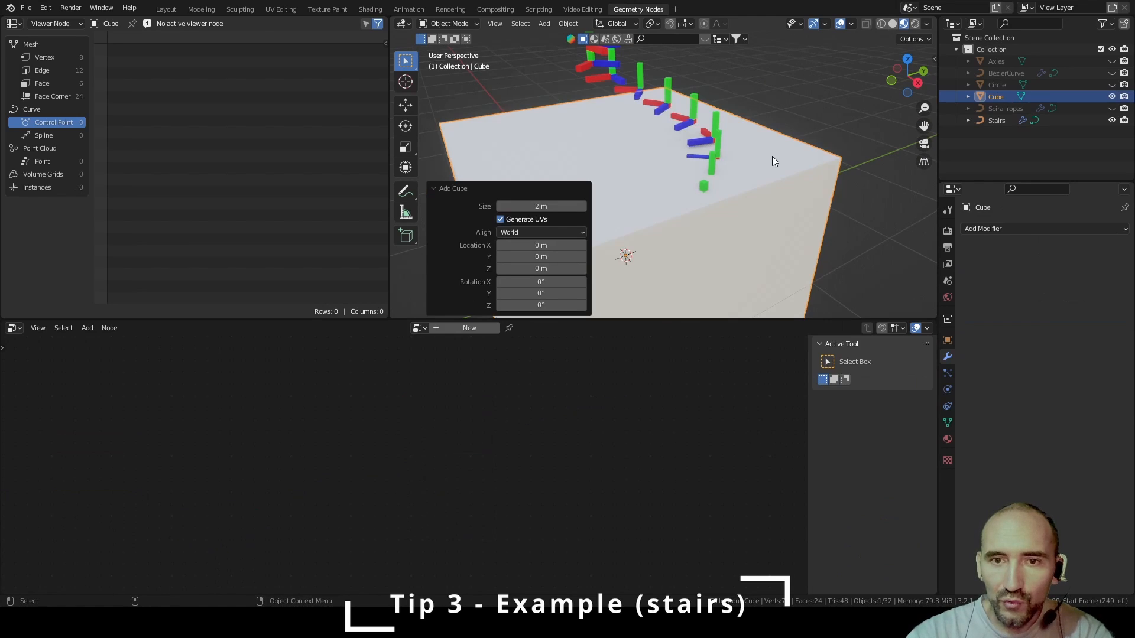
# Set the cube's dimensions to 80 cm in X, 20 cm in Y and 5 cm in Z
pyautogui.press('n')
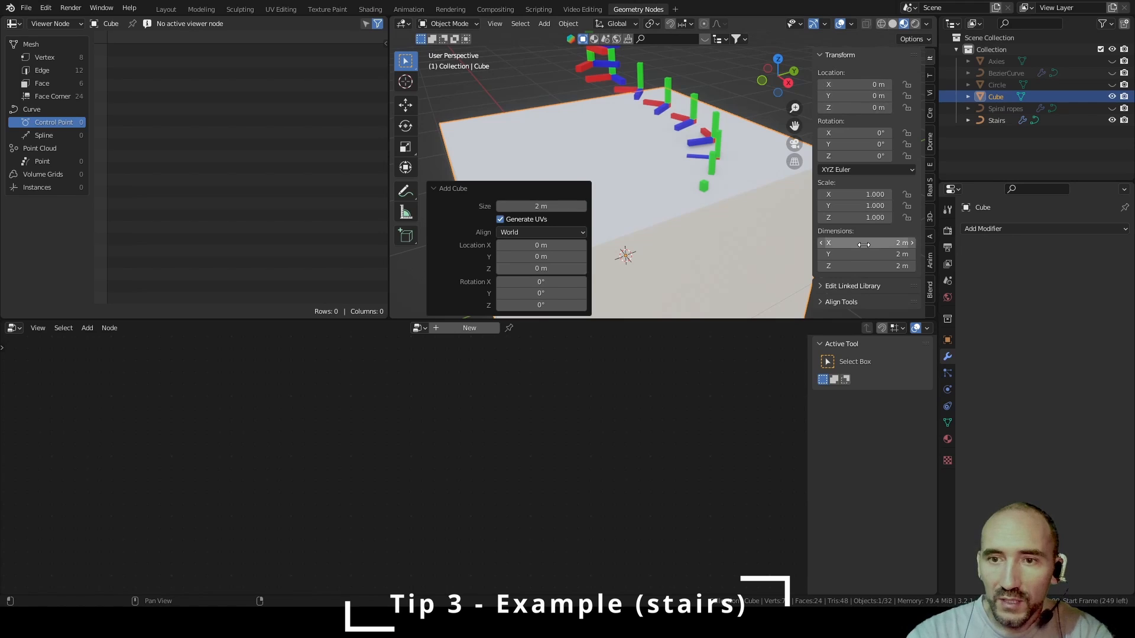
pyautogui.click(861, 267)
pyautogui.write('5')
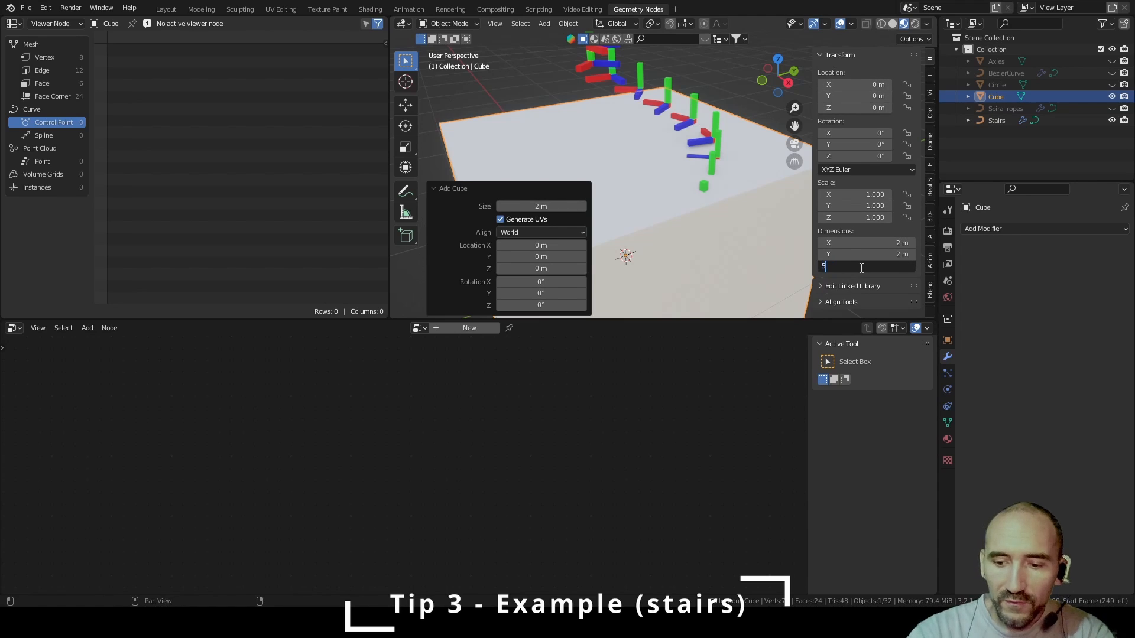
pyautogui.write('cm')
pyautogui.hotkey('shift', 'Tab')
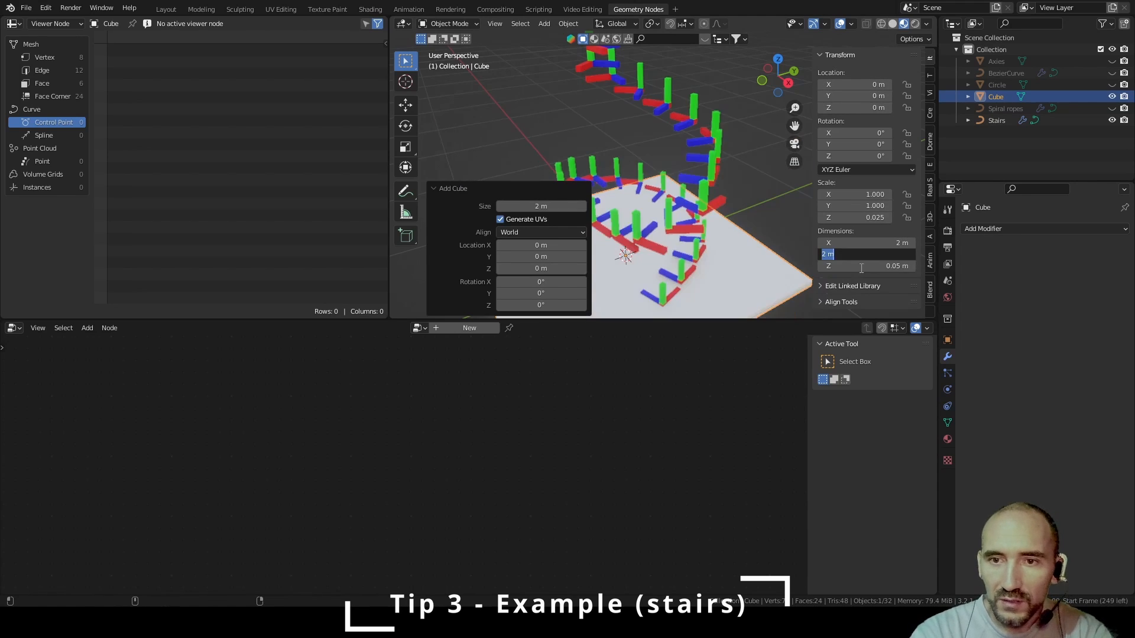
pyautogui.write('20cm')
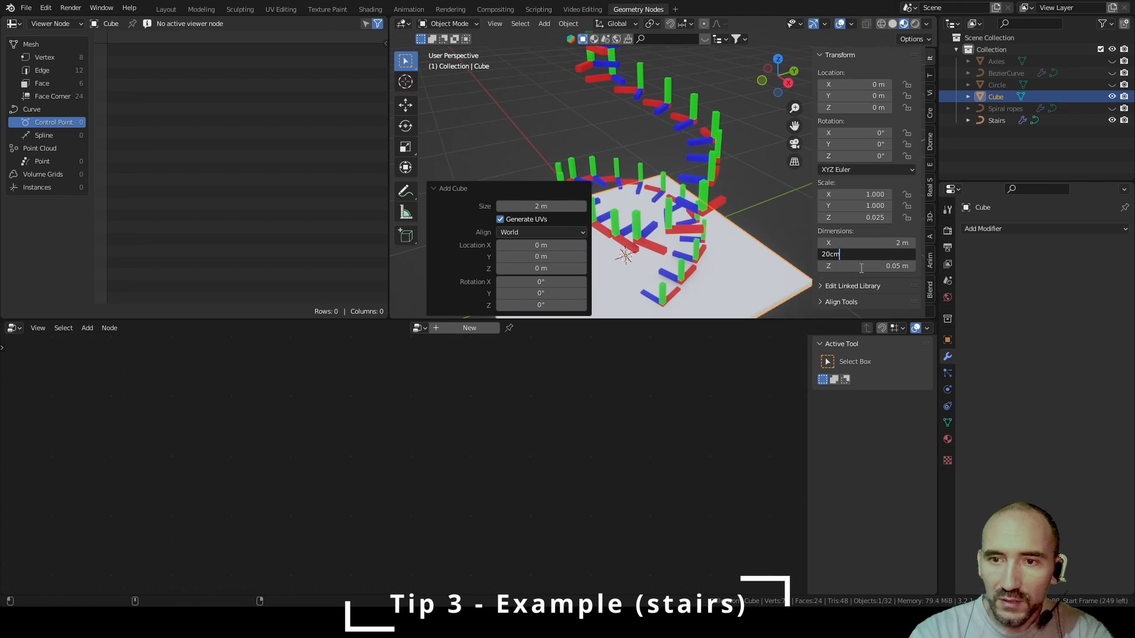
pyautogui.hotkey('shift', 'Tab')
pyautogui.write('80cm')
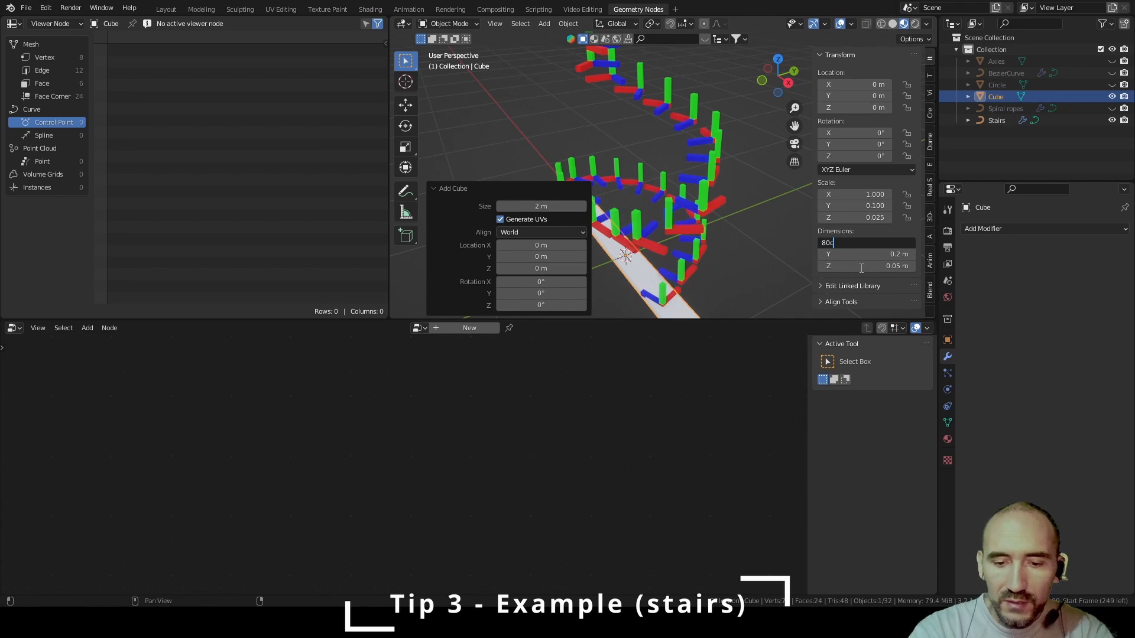
pyautogui.press('Return')
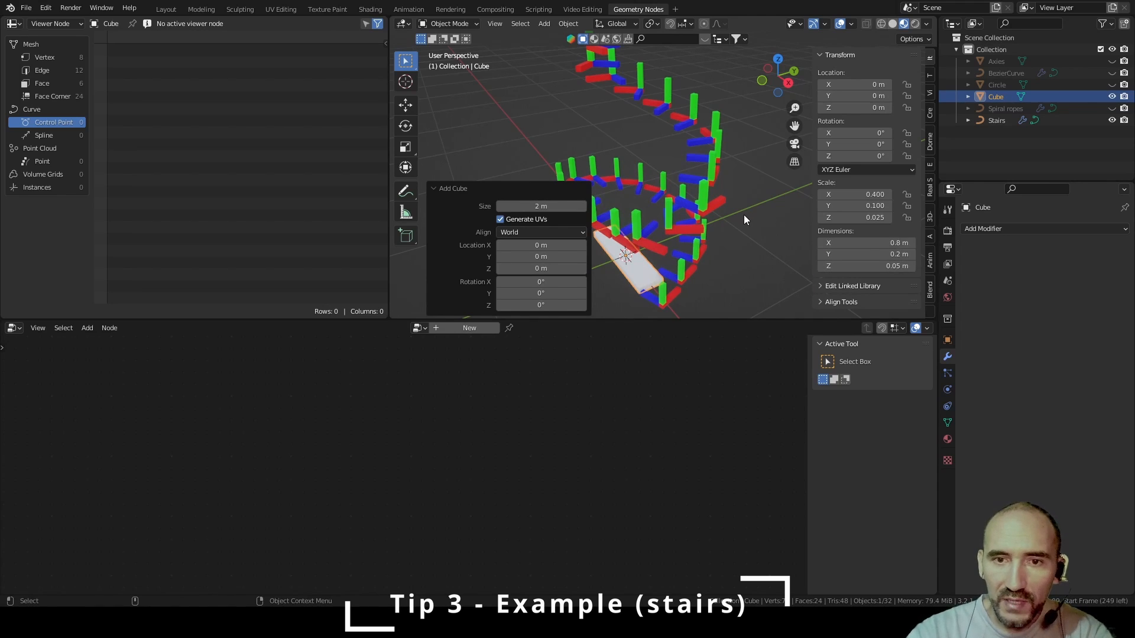
# Restrict transforms to origins only and move the slab's origin -0.4 m along X to the middle of its short end
pyautogui.moveTo(744, 221); pyautogui.dragTo(571, 204, button='middle')
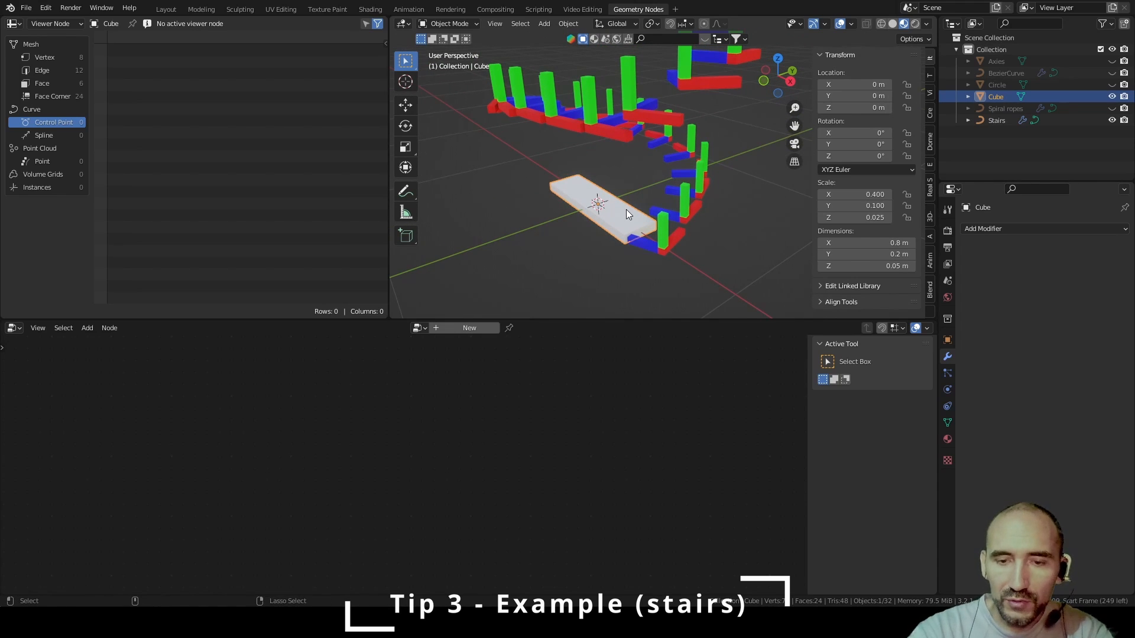
pyautogui.click(913, 39)
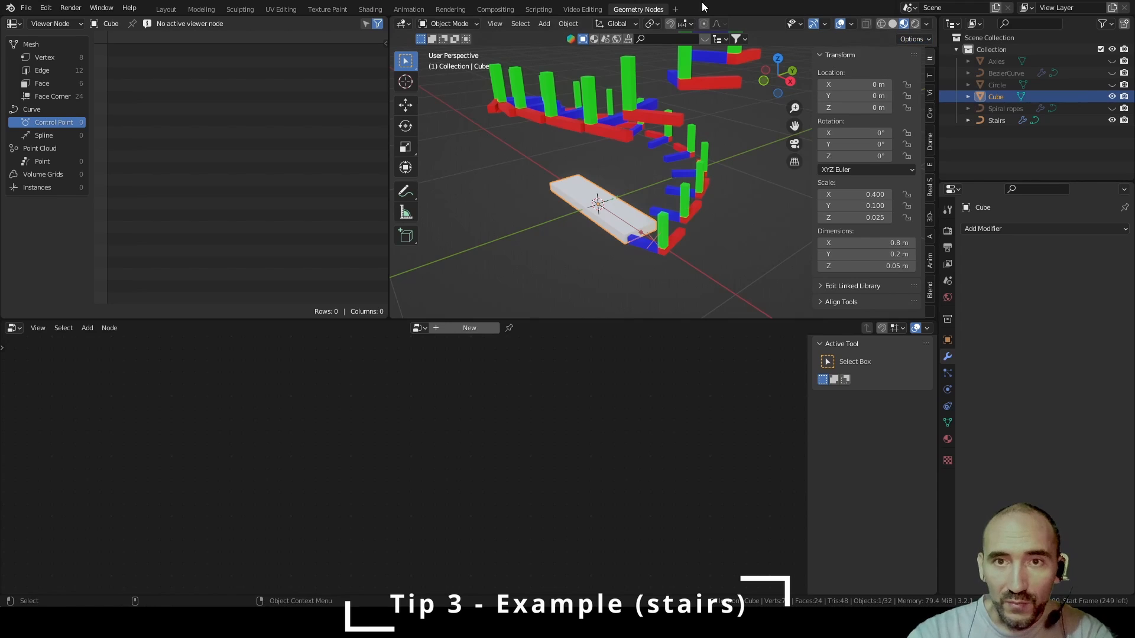
pyautogui.press('g')
pyautogui.press('x')
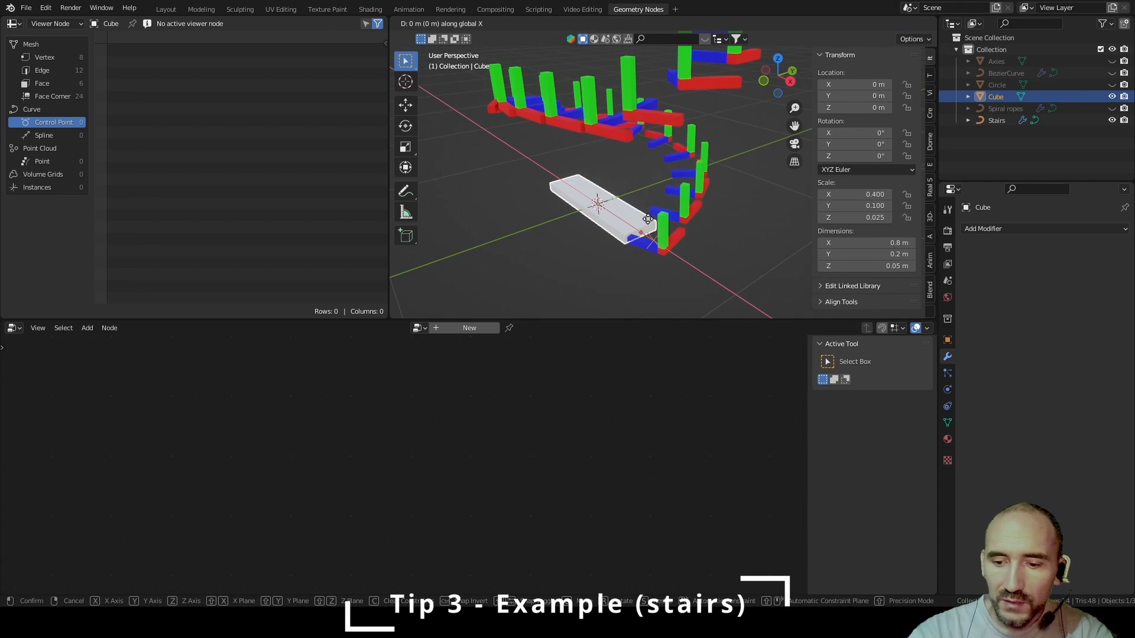
pyautogui.write('0.4')
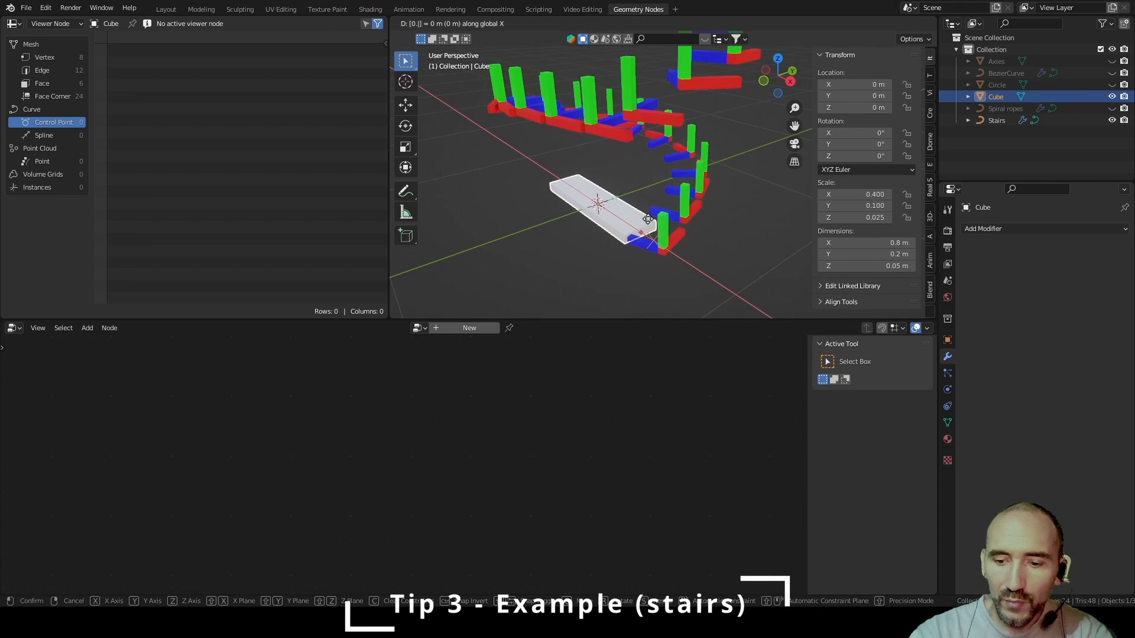
pyautogui.write('-')
pyautogui.press('Return')
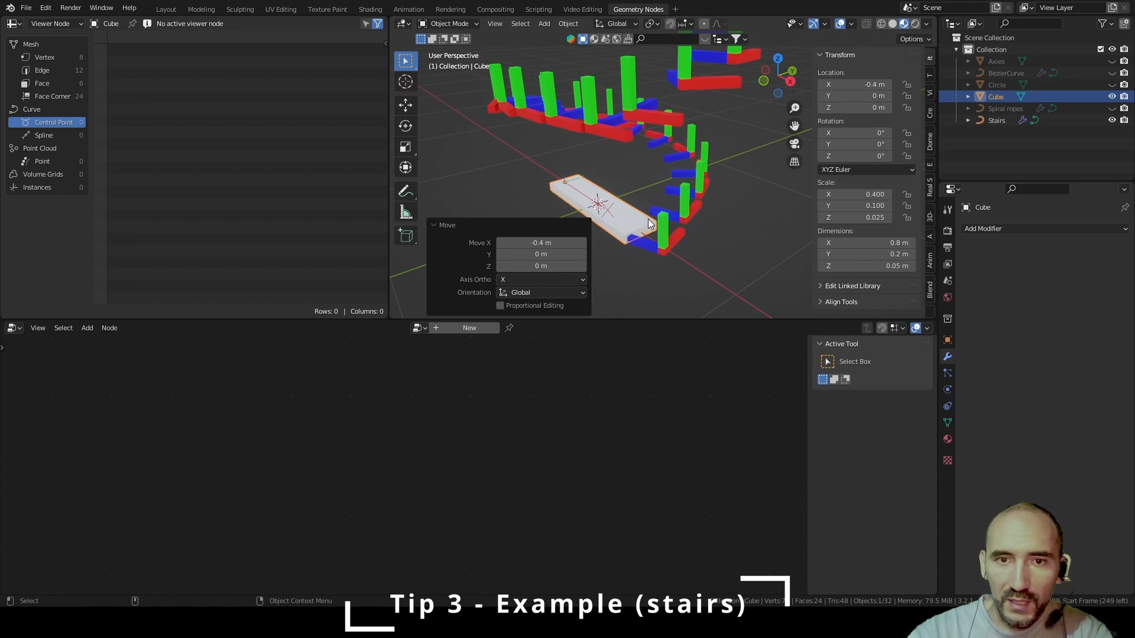
# Select the Stairs object and turn off the origins-only transform option
pyautogui.moveTo(617, 173)
pyautogui.mouseDown(button='middle')
pyautogui.moveTo(619, 183)
pyautogui.moveTo(701, 110)
pyautogui.moveTo(622, 158)
pyautogui.mouseUp(button='middle')
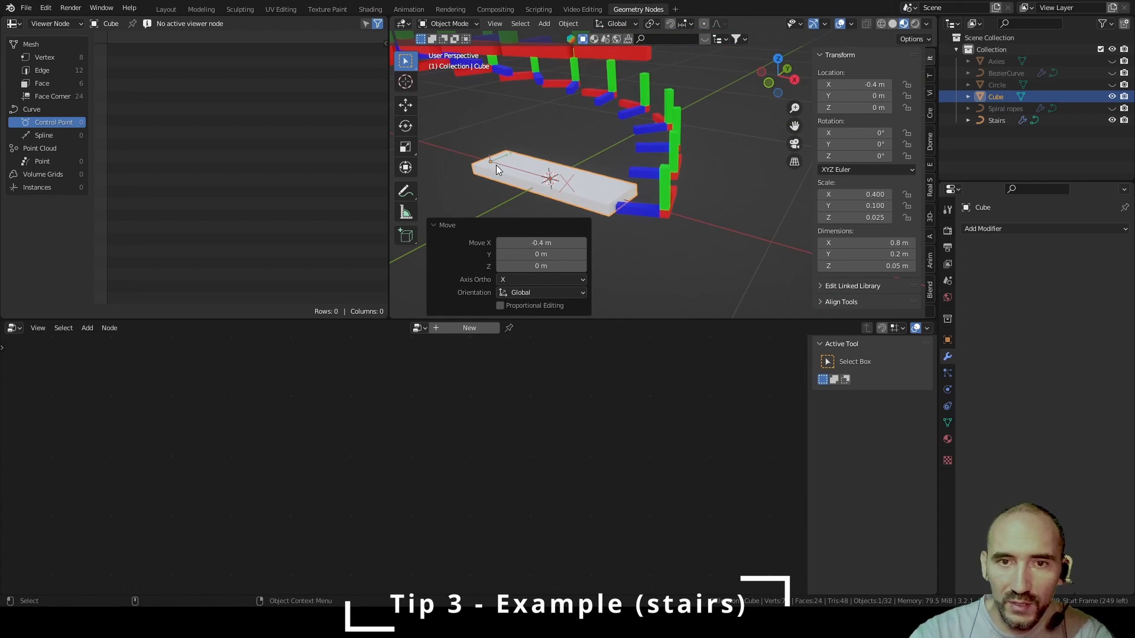
pyautogui.press('Tab')
pyautogui.press('Tab')
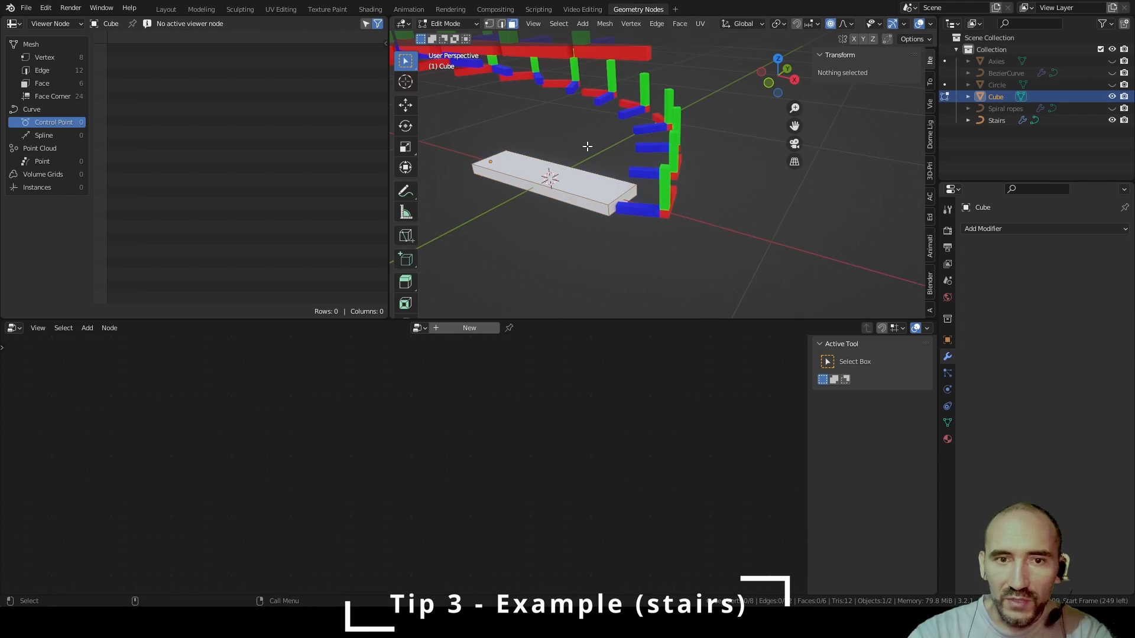
pyautogui.click(625, 159)
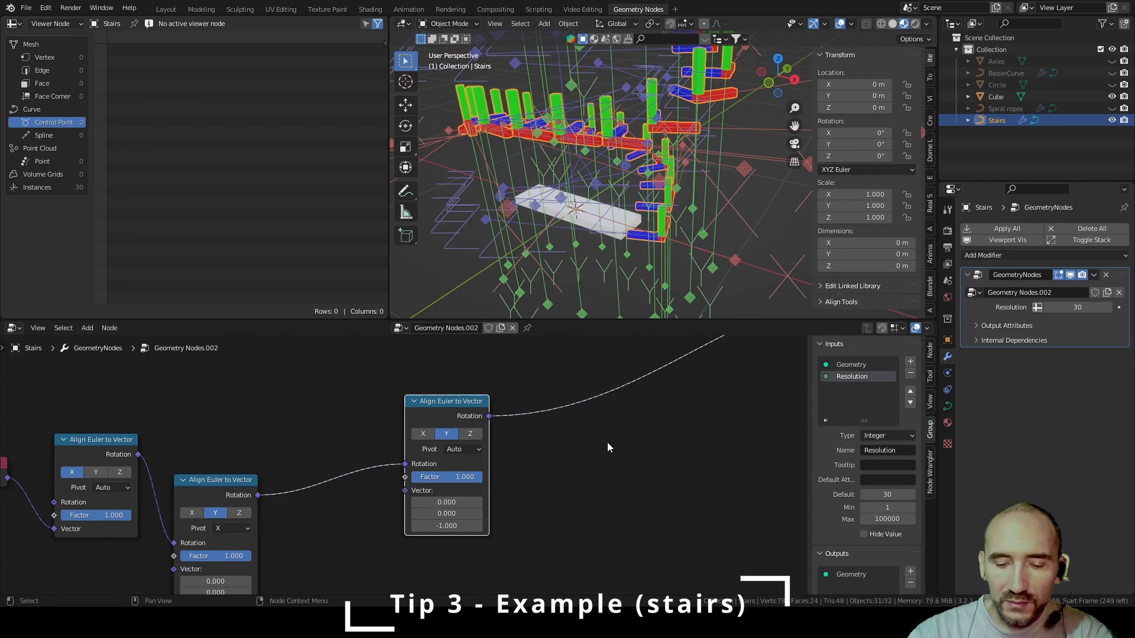
pyautogui.hotkey('ctrl', '.')
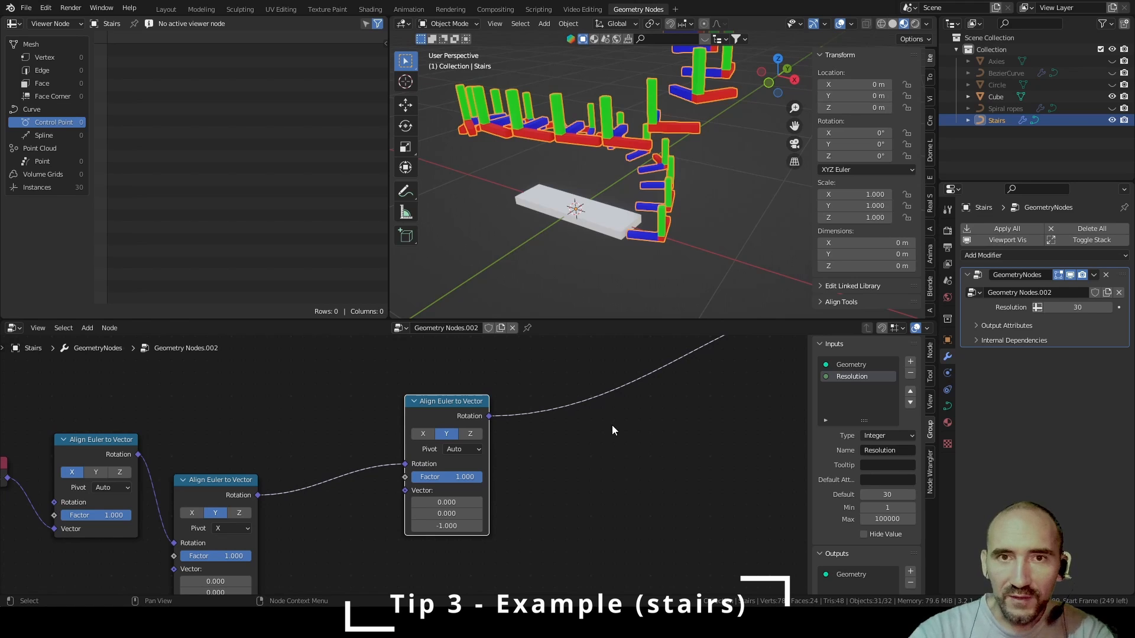
# Rename the Cube object to Step
pyautogui.scroll(-5, 595, 430)
pyautogui.moveTo(698, 415); pyautogui.dragTo(494, 519, button='middle')
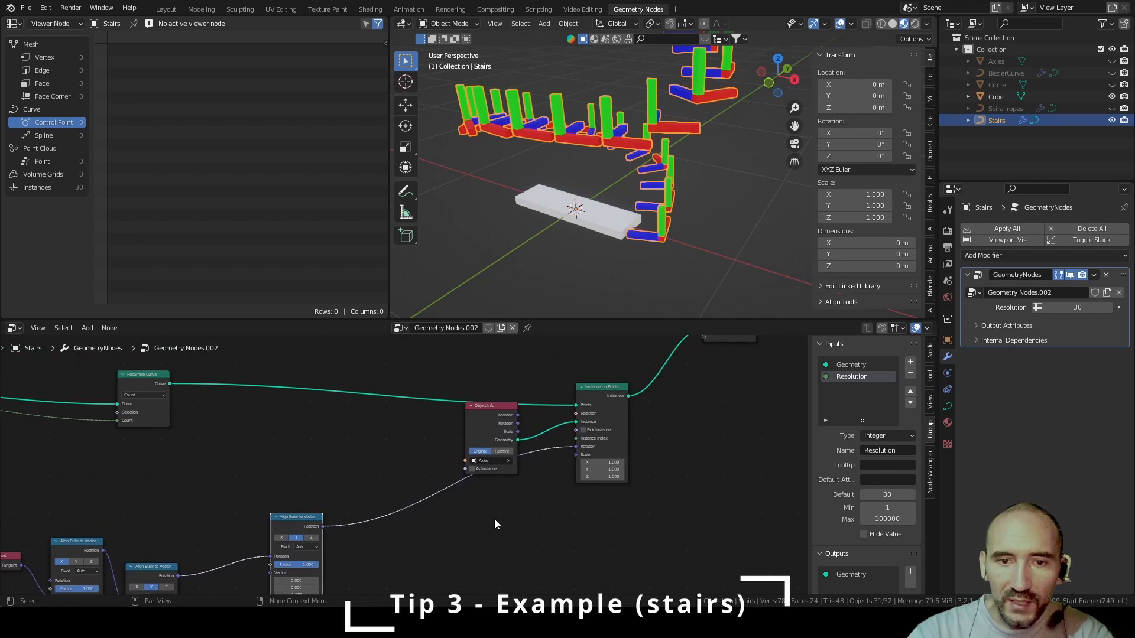
pyautogui.scroll(9, 485, 465)
pyautogui.moveTo(595, 522); pyautogui.dragTo(557, 540, button='middle')
pyautogui.scroll(-2, 557, 540)
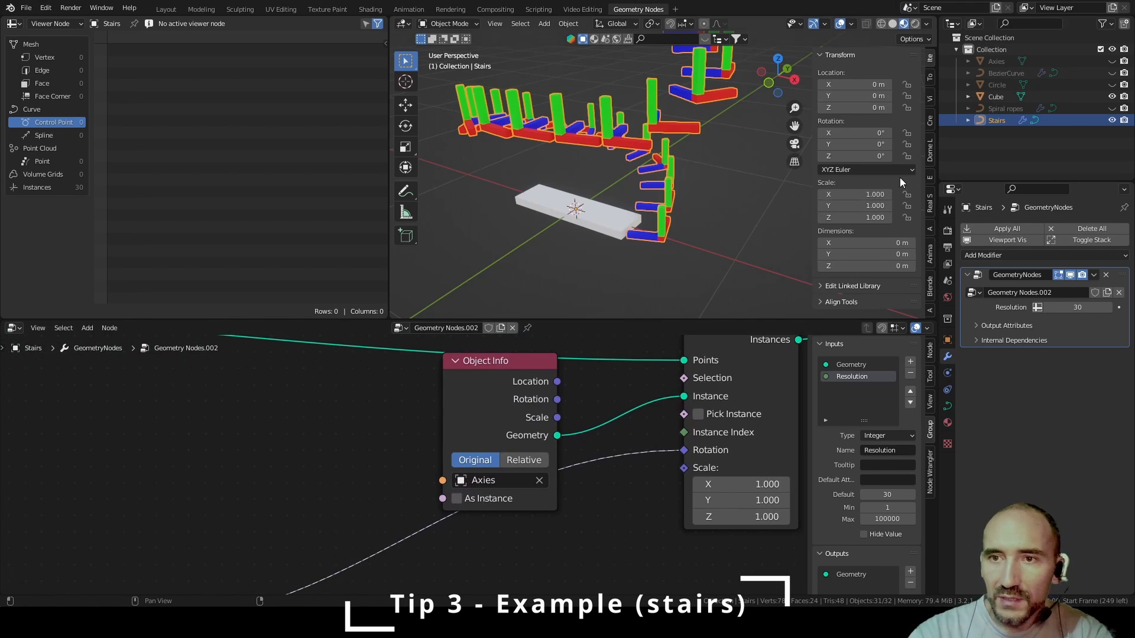
pyautogui.doubleClick(1000, 95)
pyautogui.write('Step')
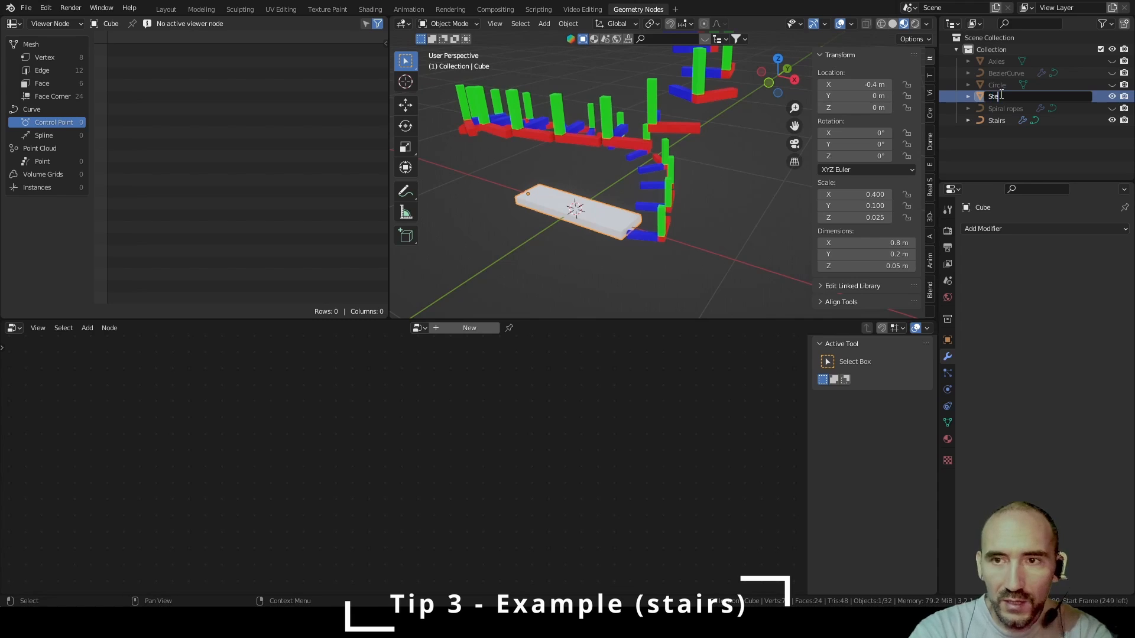
pyautogui.press('Return')
# Reselect the Stairs object and replace Axies with Step as the object in its Object Info node
pyautogui.click(654, 130)
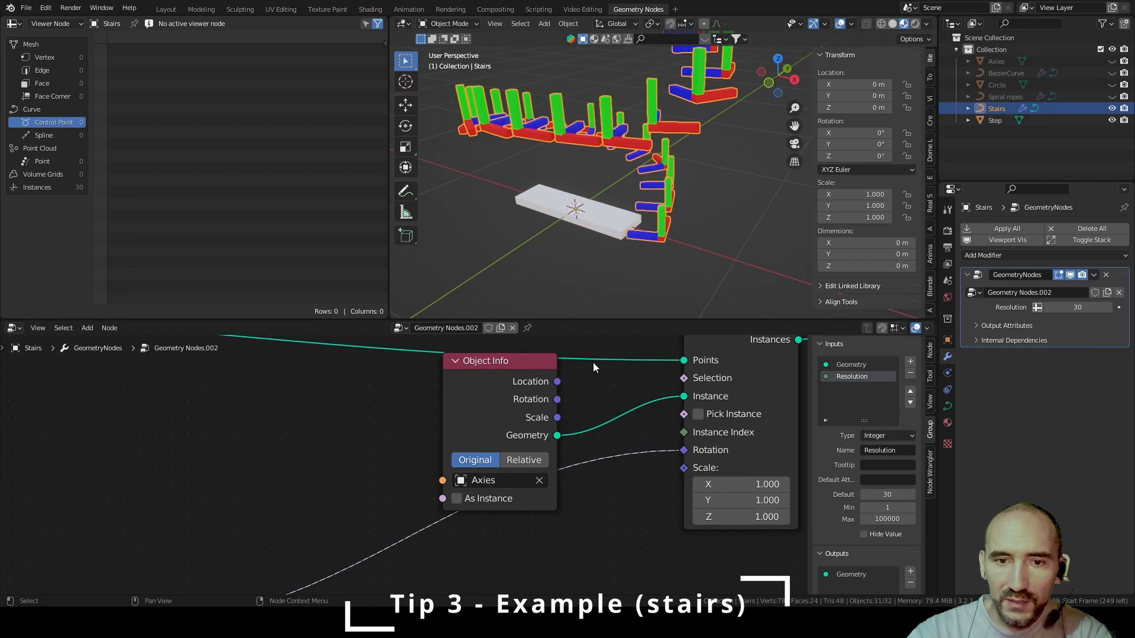
pyautogui.click(476, 480)
pyautogui.click(478, 392)
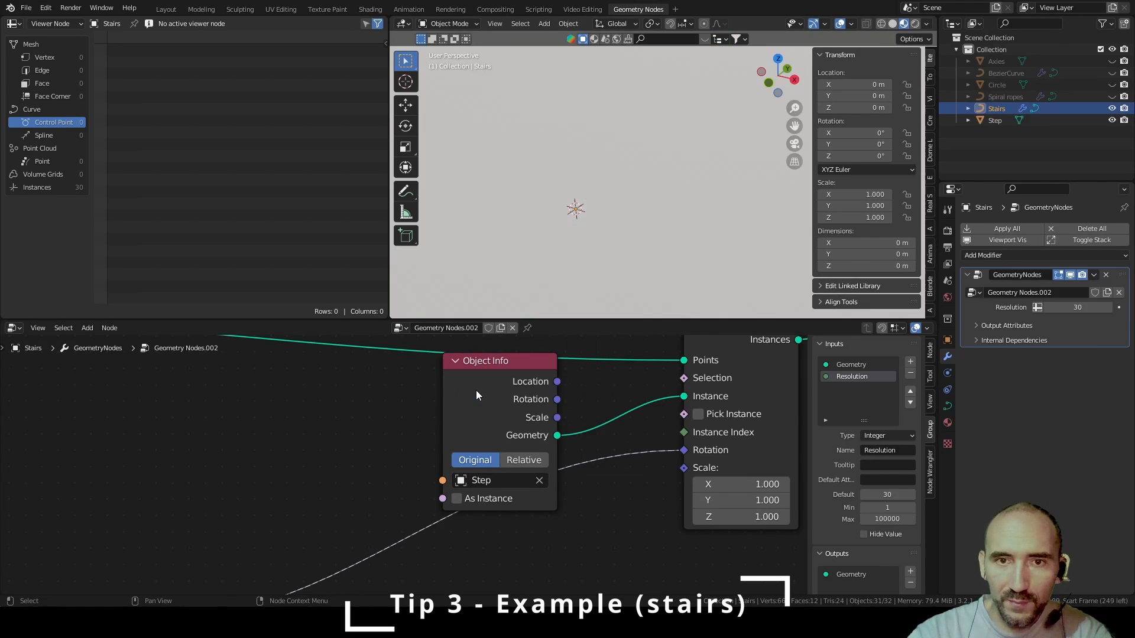
# Apply the scale of the Step object so the instanced steps keep their true proportions
pyautogui.scroll(-6, 686, 187)
pyautogui.moveTo(763, 157); pyautogui.dragTo(723, 173, button='middle')
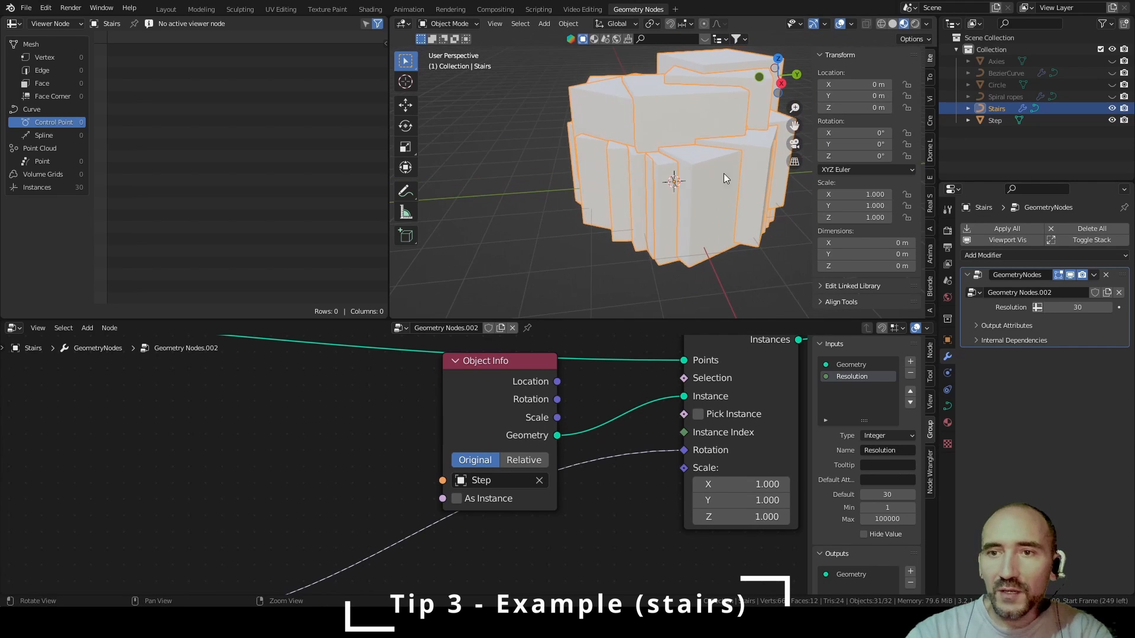
pyautogui.click(993, 120)
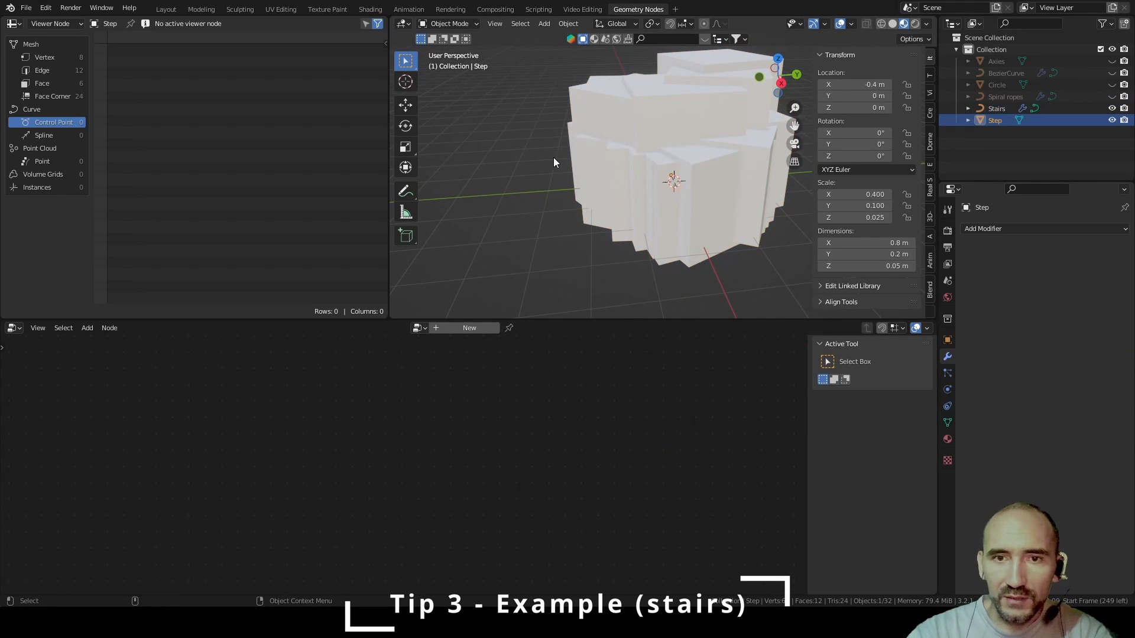
pyautogui.hotkey('ctrl', 'a')
pyautogui.click(536, 161)
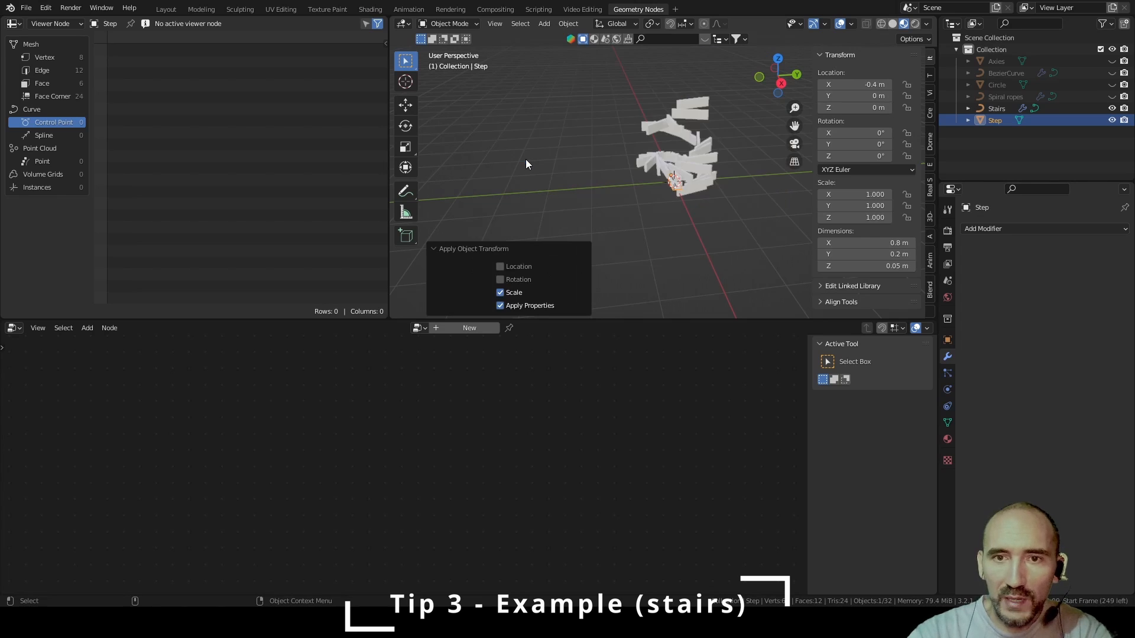
pyautogui.scroll(7, 712, 159)
pyautogui.moveTo(620, 186); pyautogui.dragTo(712, 143, button='middle')
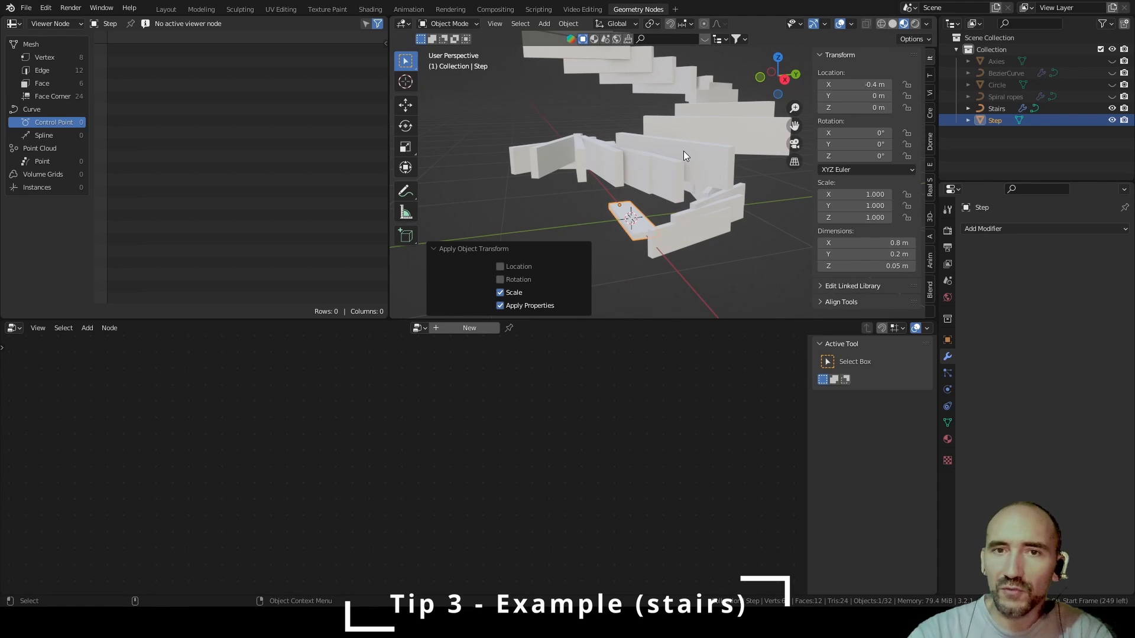
# Check the stairs' orientation, select the Step object and snap the 3D cursor to its origin
pyautogui.click(683, 152)
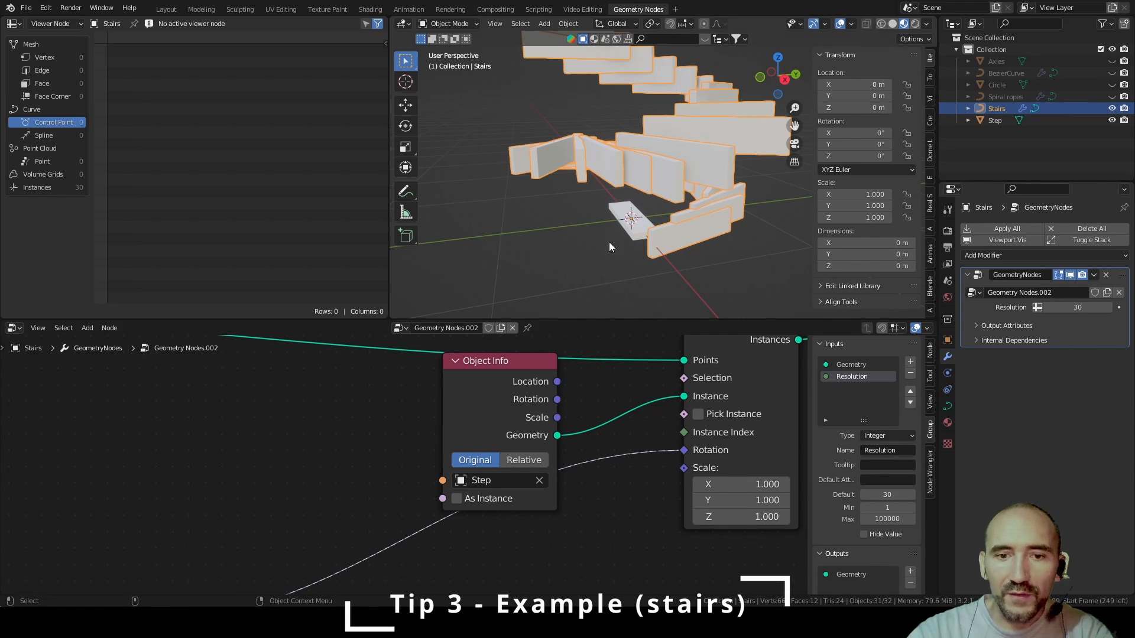
pyautogui.scroll(-3, 361, 417)
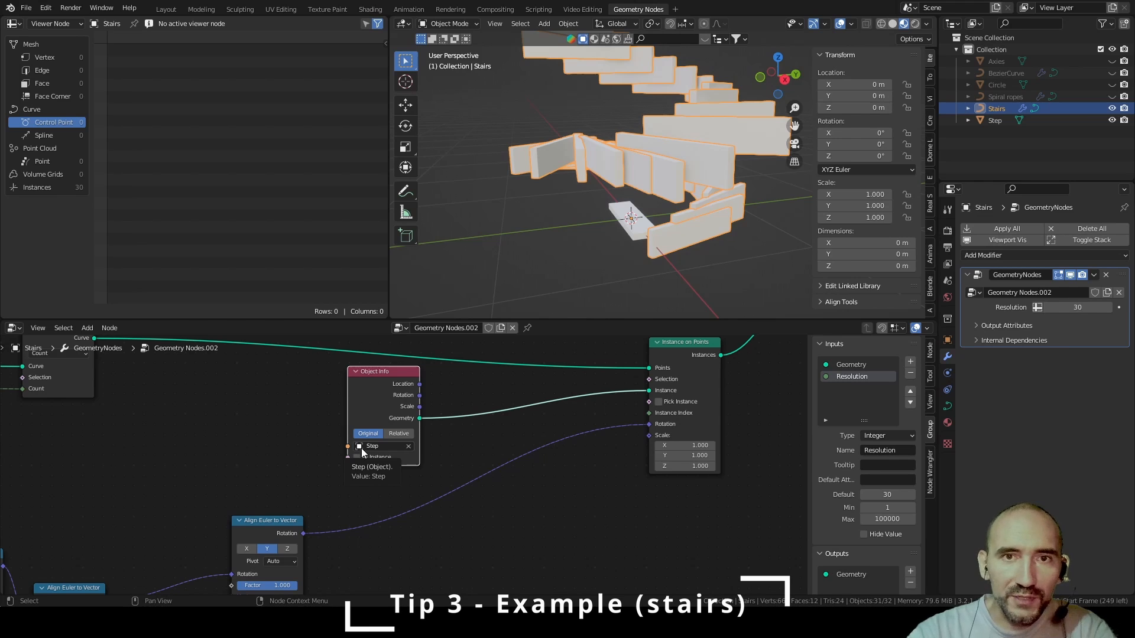
pyautogui.moveTo(508, 177); pyautogui.dragTo(530, 187, button='middle')
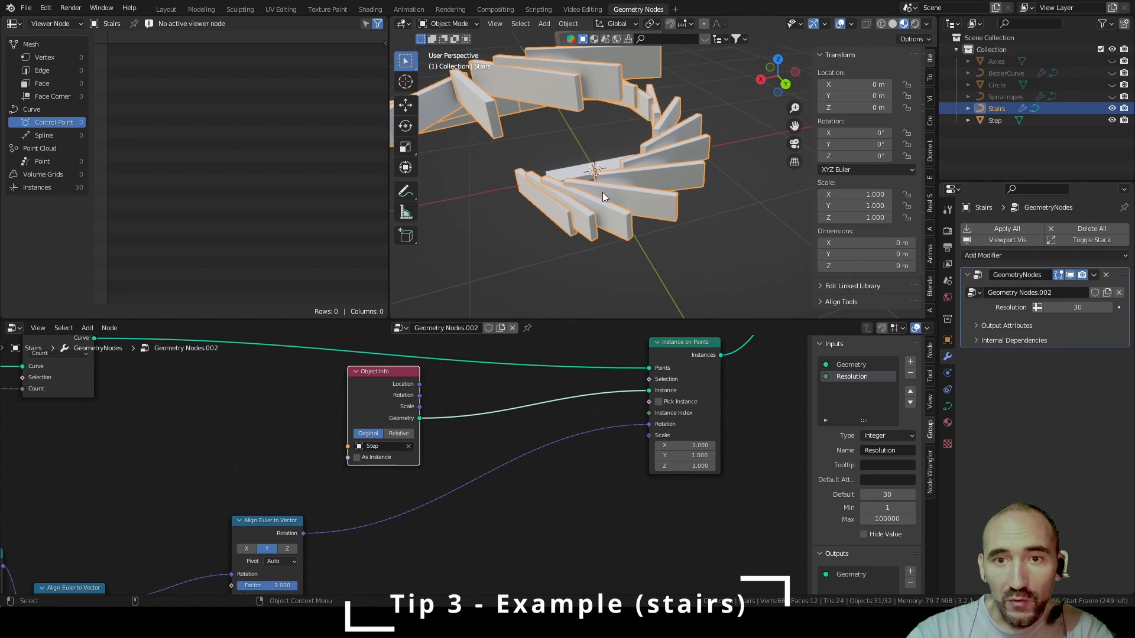
pyautogui.moveTo(636, 99); pyautogui.dragTo(603, 203, button='middle')
pyautogui.click(618, 170)
pyautogui.hotkey('shift', 's')
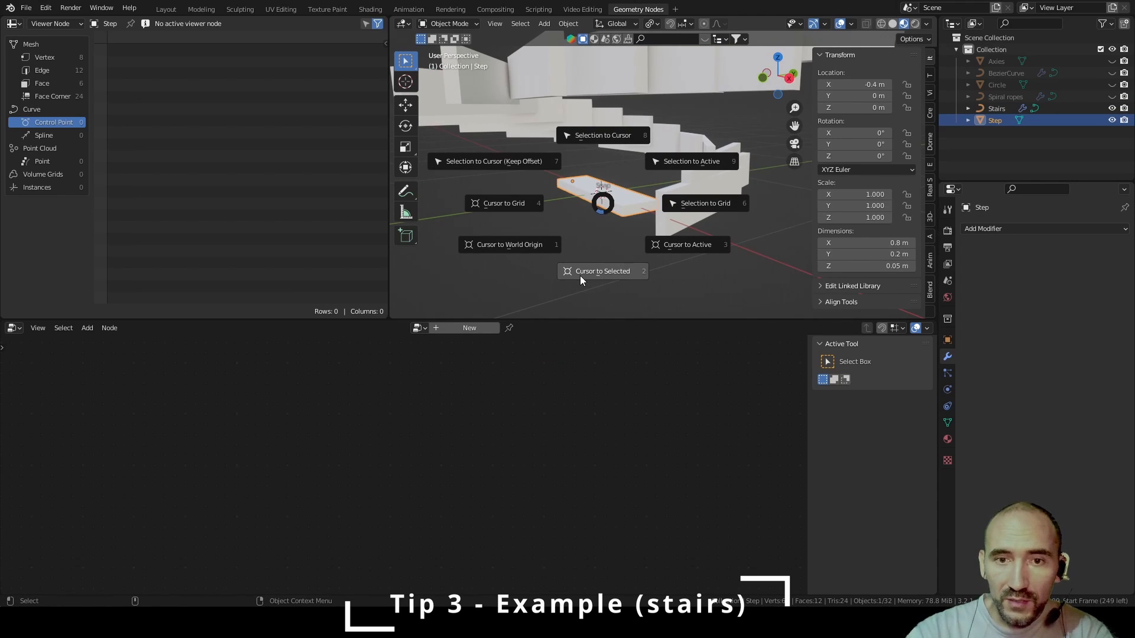
pyautogui.click(602, 272)
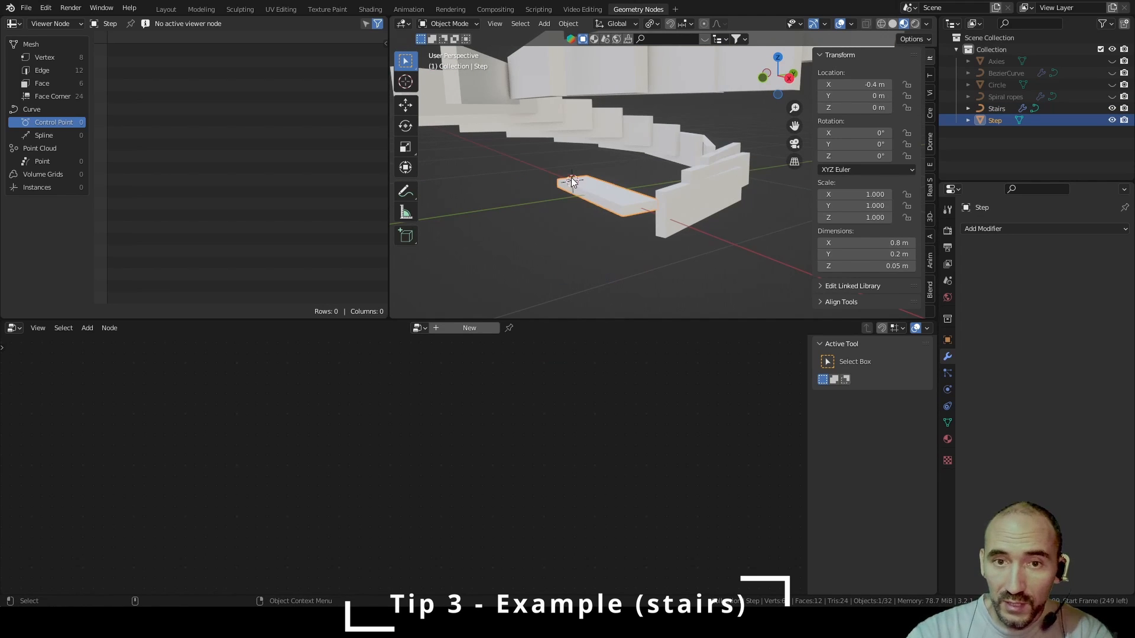
# Set the transform pivot point to the 3D Cursor
pyautogui.click(653, 25)
pyautogui.click(668, 74)
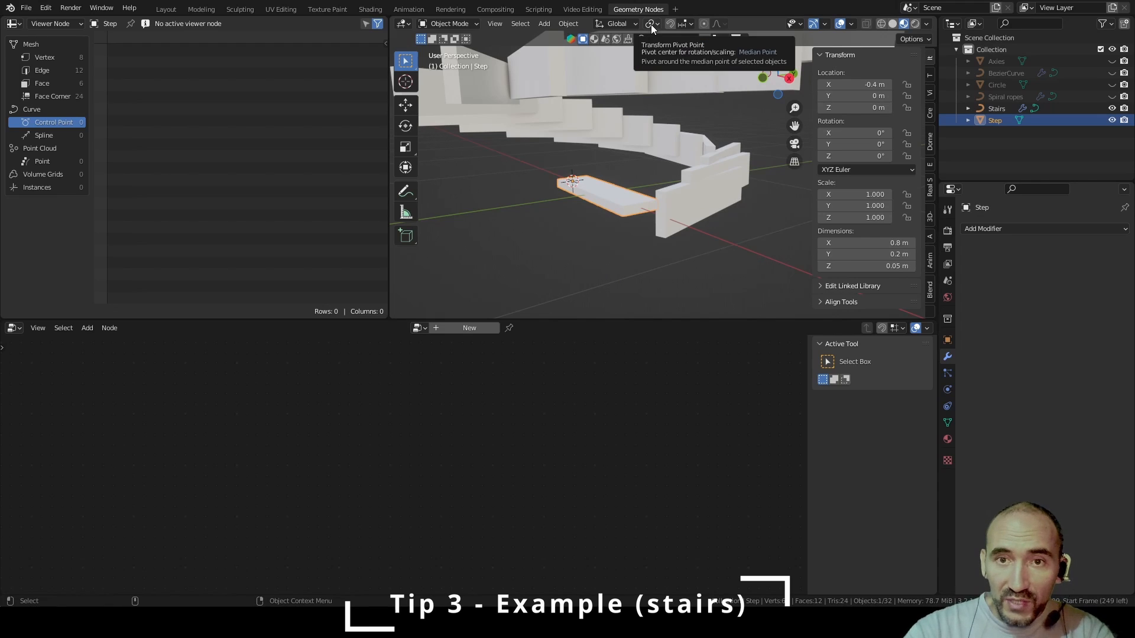
pyautogui.click(651, 24)
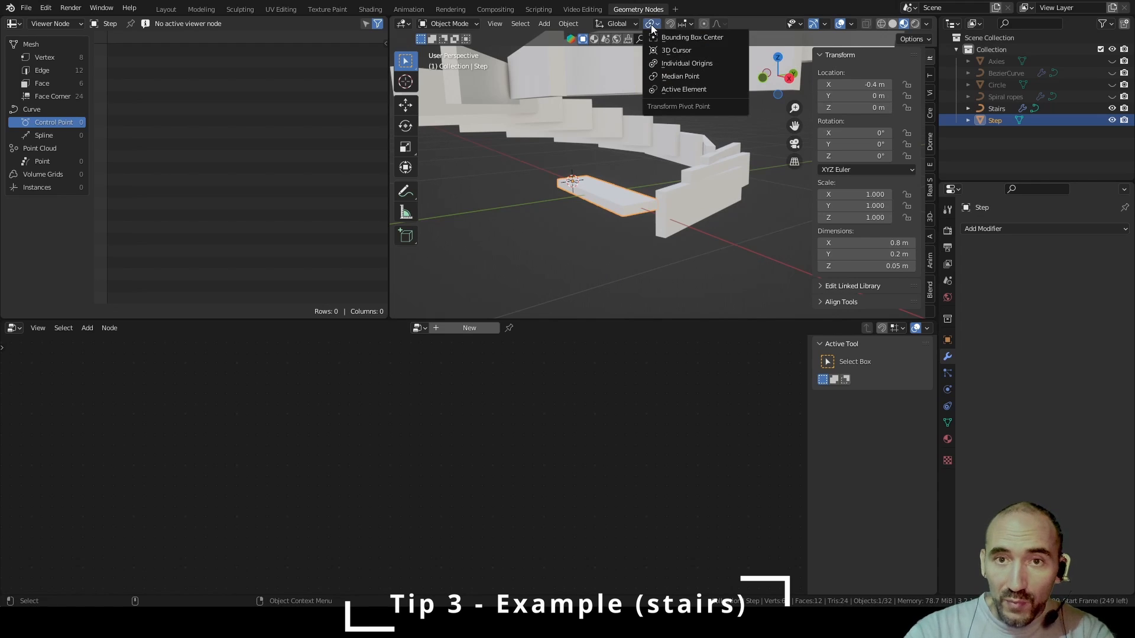
pyautogui.click(667, 49)
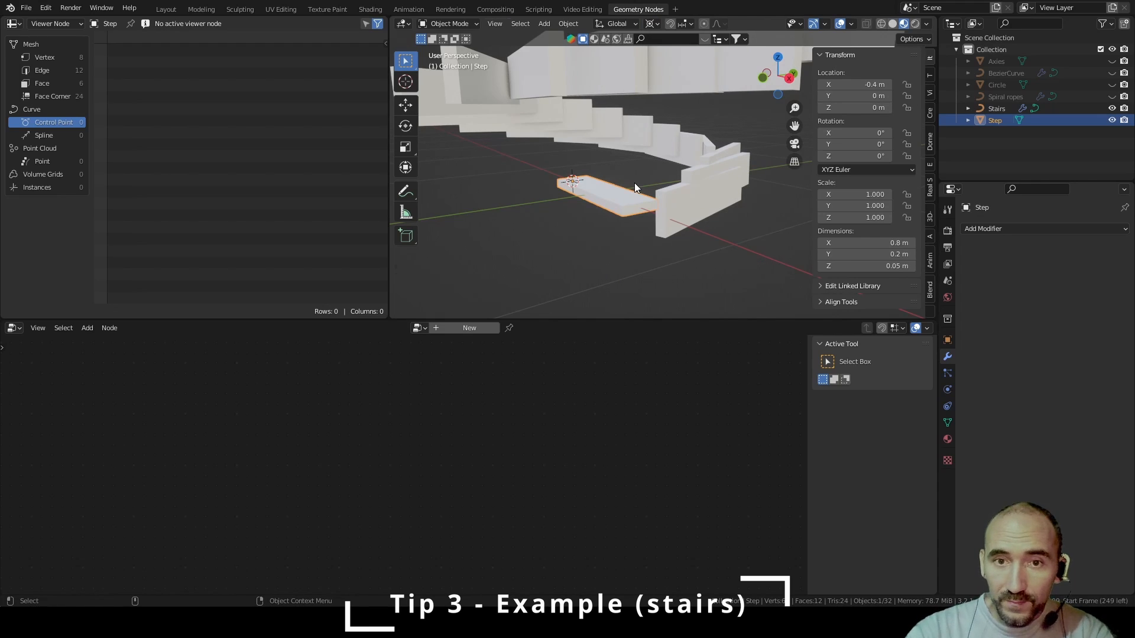
# In Edit Mode, rotate the whole Step mesh 90° around the global Z axis
pyautogui.press('Tab')
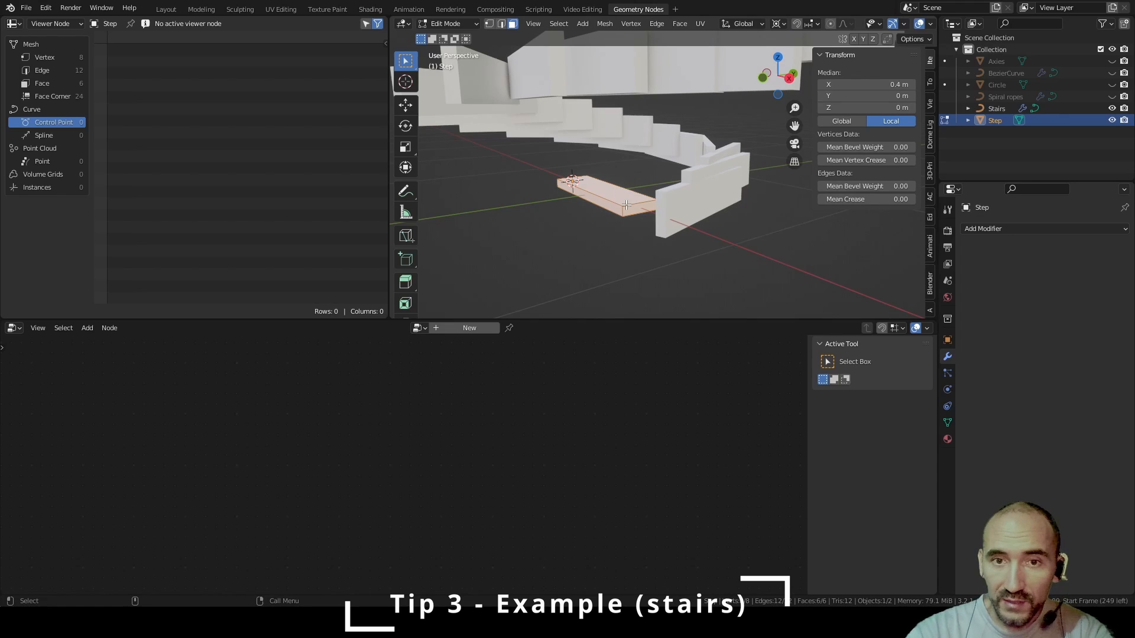
pyautogui.press('r')
pyautogui.press('z')
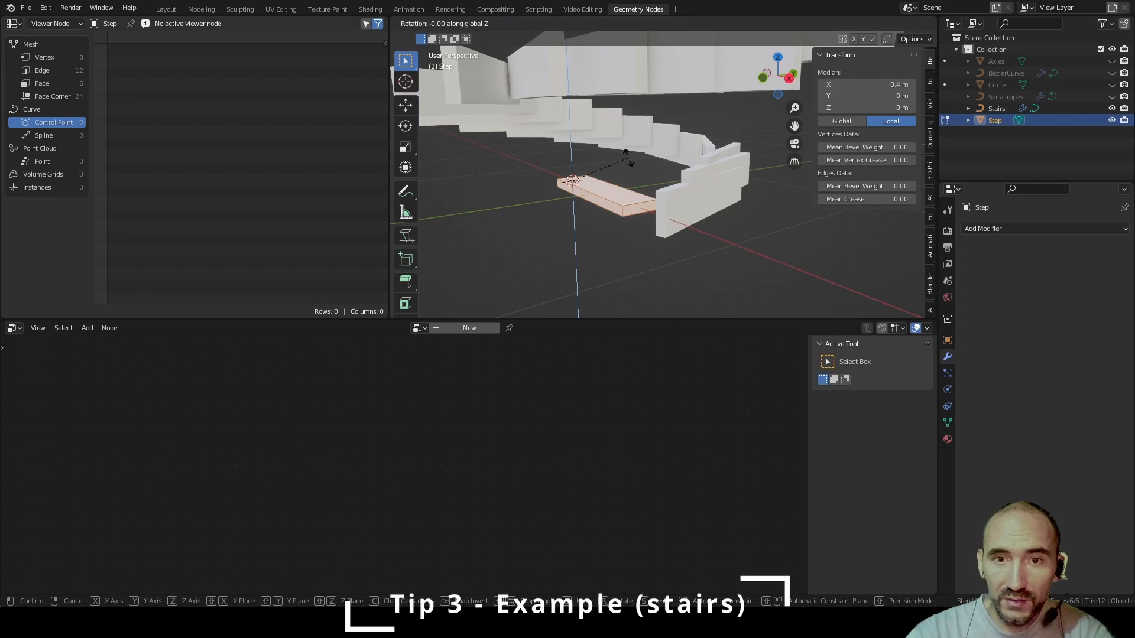
pyautogui.press('9')
pyautogui.press('0')
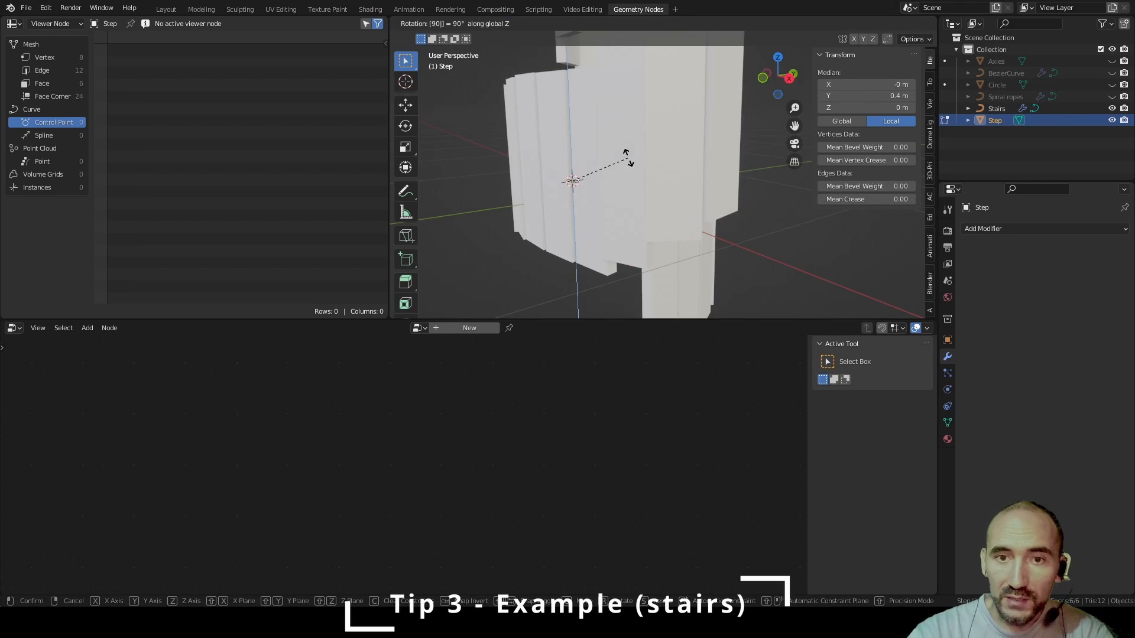
pyautogui.press('Return')
pyautogui.moveTo(628, 159); pyautogui.dragTo(754, 152, button='middle')
pyautogui.scroll(-3, 689, 180)
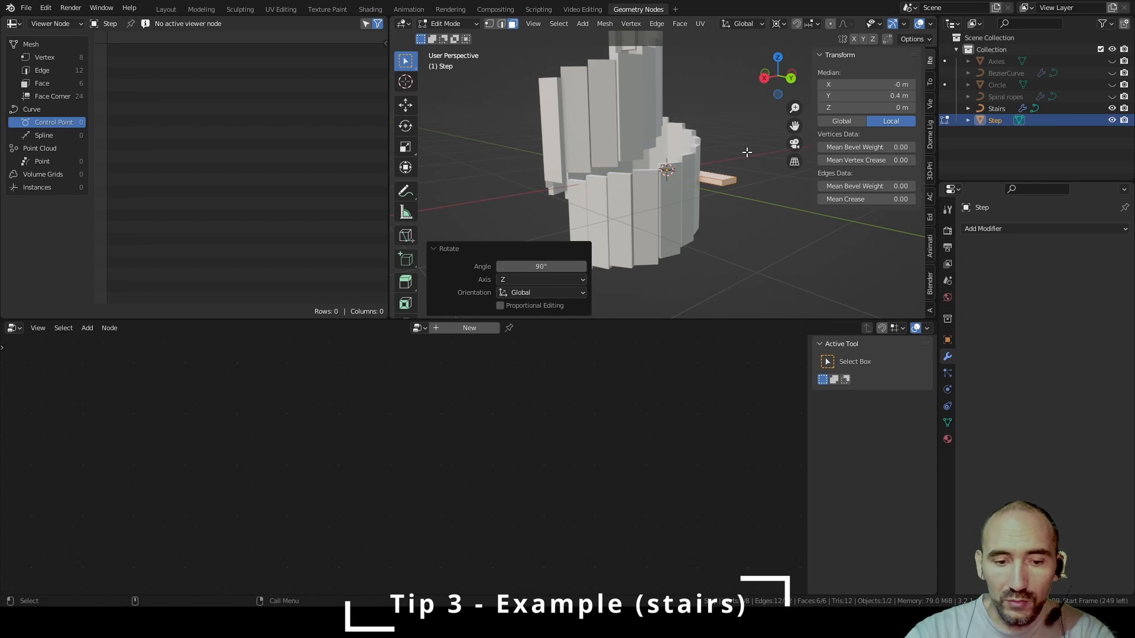
# Rotate the Step mesh -90° around the global X axis so the instanced steps lie flat
pyautogui.press('r')
pyautogui.press('x')
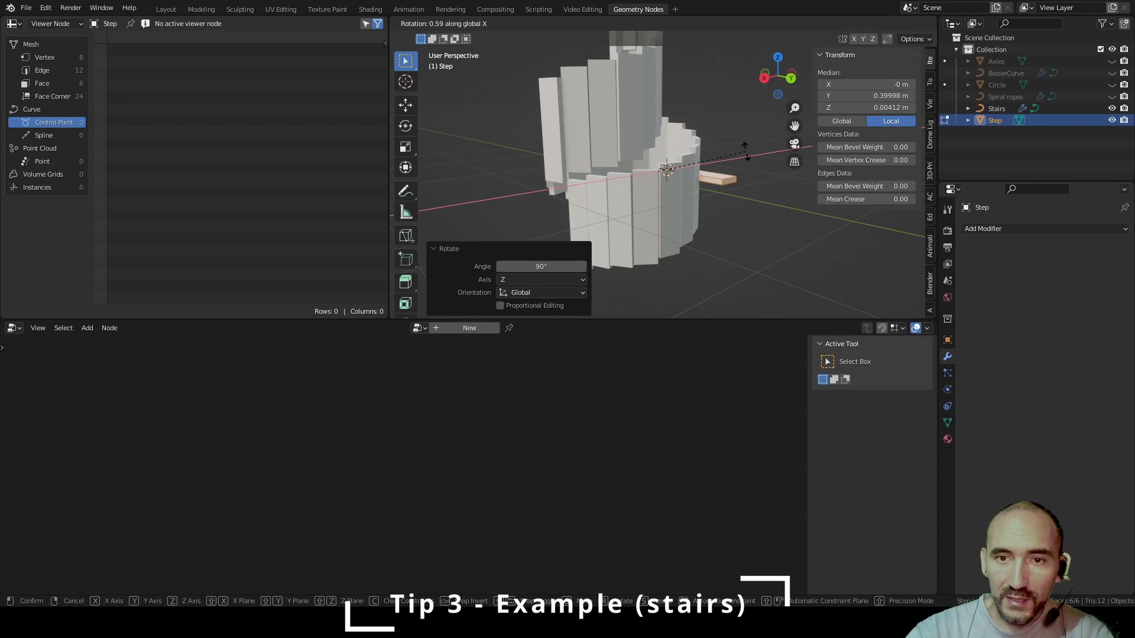
pyautogui.write('90')
pyautogui.press('-')
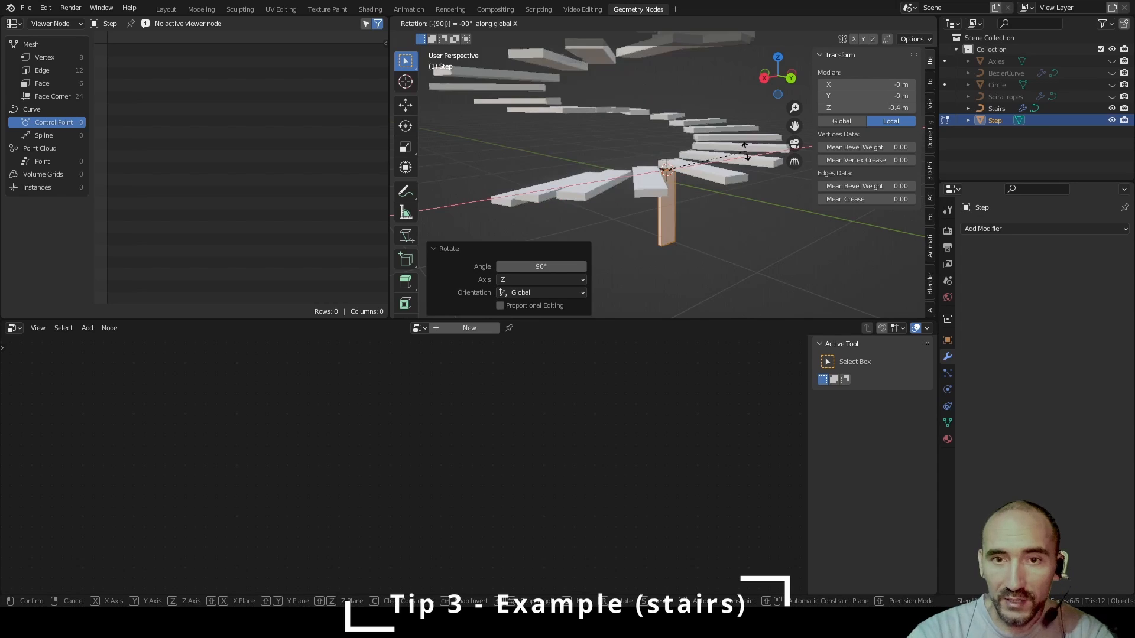
pyautogui.press('Return')
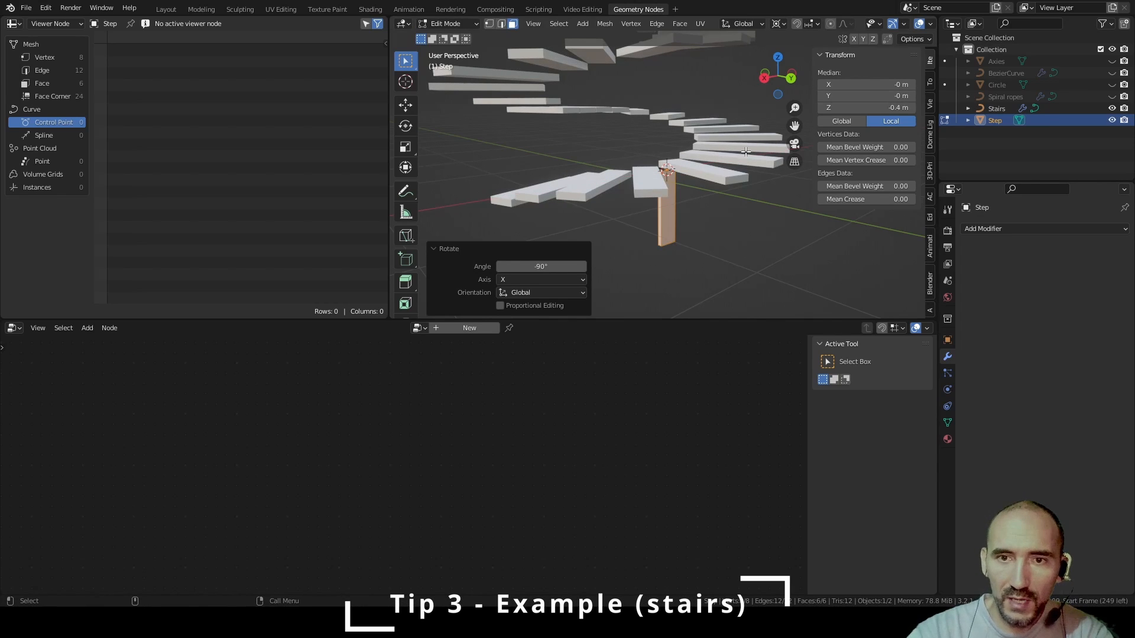
# Return to Object Mode, select the Stairs object and raise its Geometry Nodes Resolution to 93
pyautogui.press('Tab')
pyautogui.click(728, 201)
pyautogui.moveTo(580, 170); pyautogui.dragTo(736, 208, button='middle')
pyautogui.click(653, 143)
pyautogui.moveTo(1065, 305); pyautogui.dragTo(1106, 305)
pyautogui.click(743, 236)
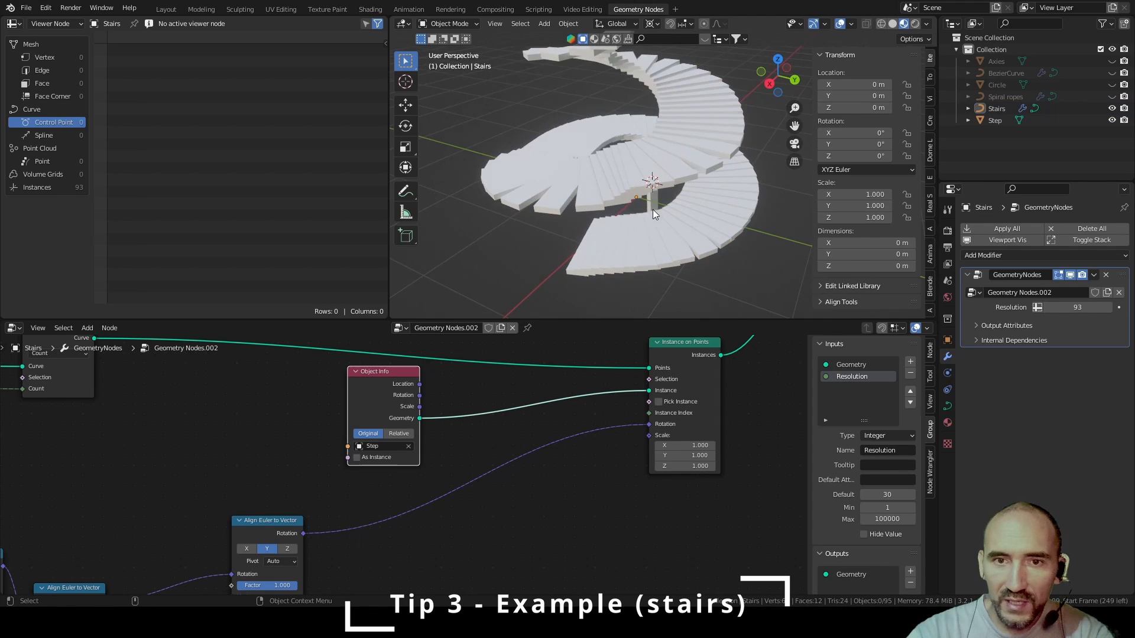
# With proportional editing enabled, move the selected Stairs curve point about -0.12 m in X and 0.27 m in Z, then return to Object Mode
pyautogui.click(597, 159)
pyautogui.press('Tab')
pyautogui.moveTo(597, 159); pyautogui.dragTo(655, 164, button='middle')
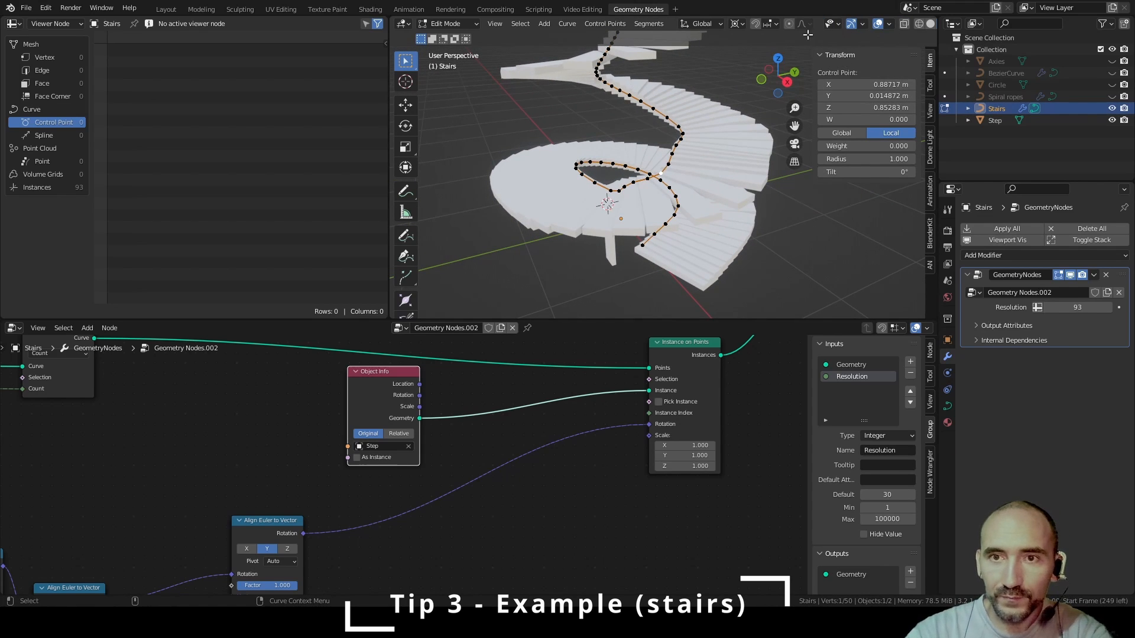
pyautogui.click(789, 24)
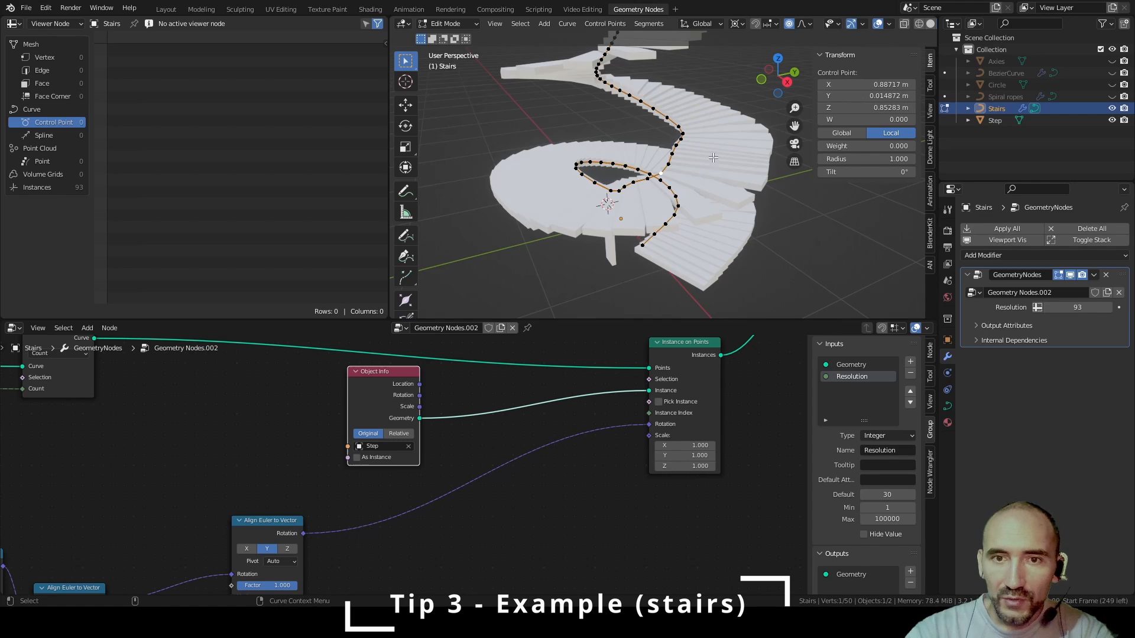
pyautogui.press('g')
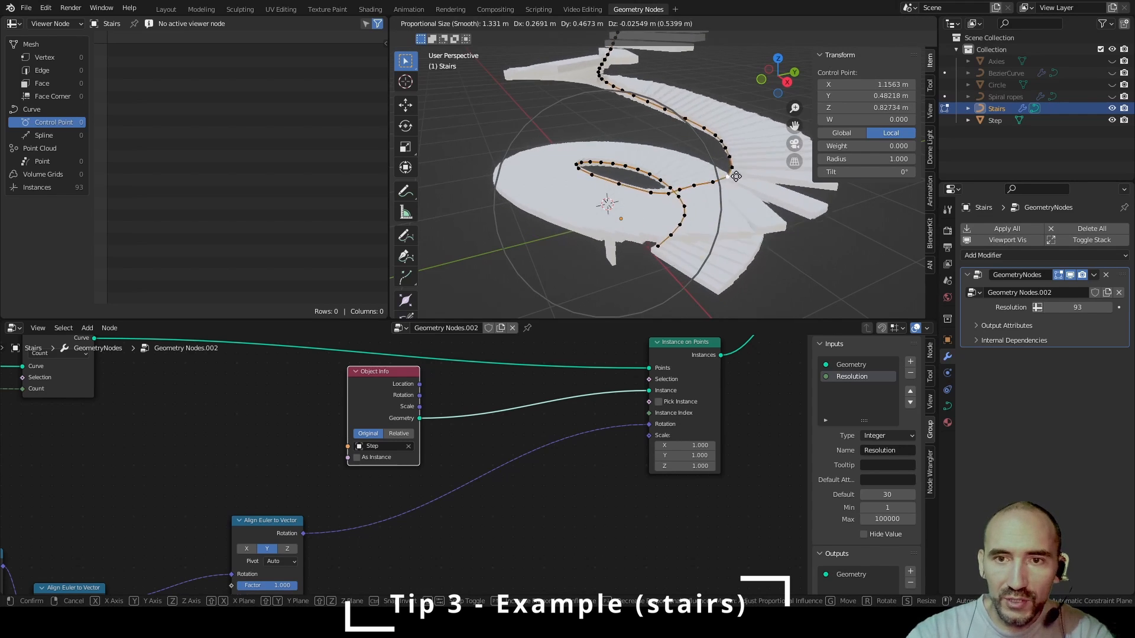
pyautogui.click(689, 151)
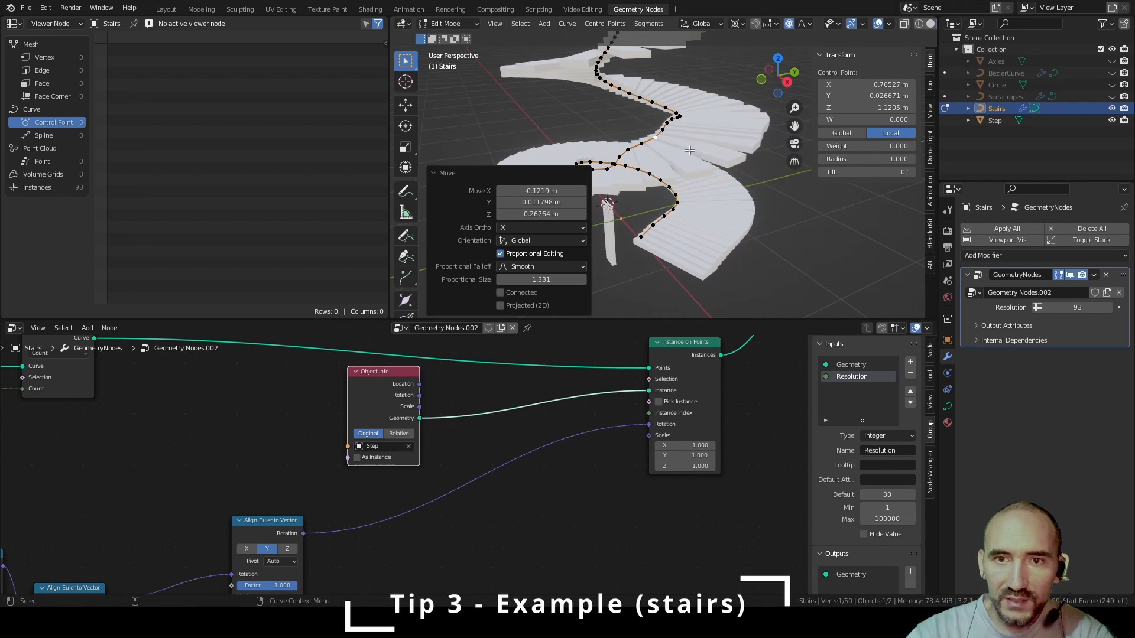
pyautogui.press('Tab')
pyautogui.click(769, 178)
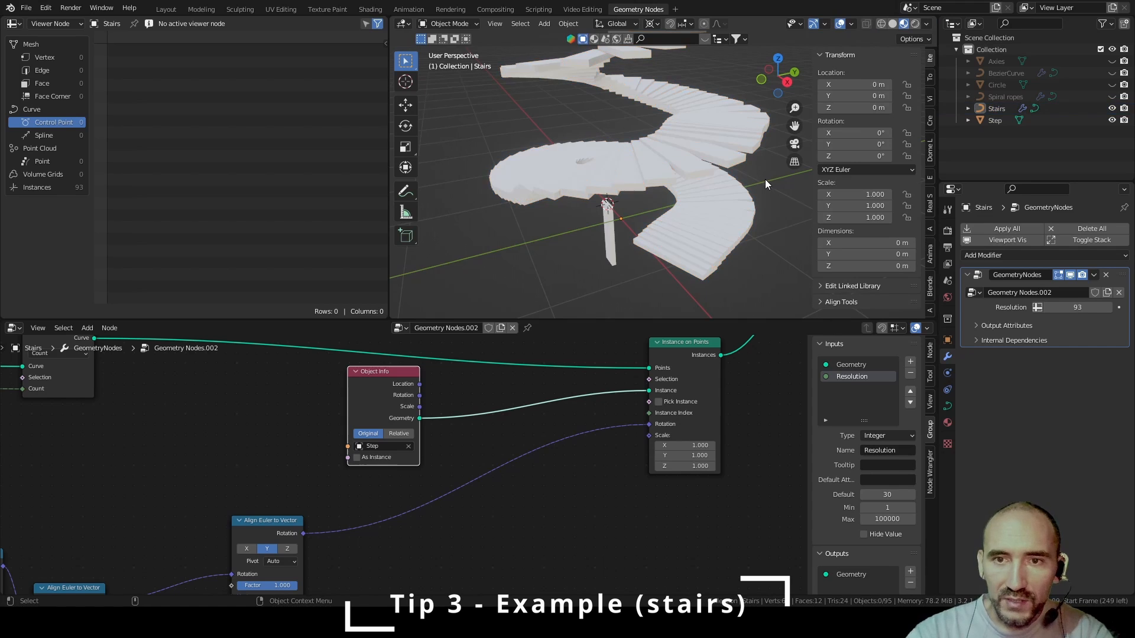
pyautogui.moveTo(712, 158); pyautogui.dragTo(582, 137, button='middle')
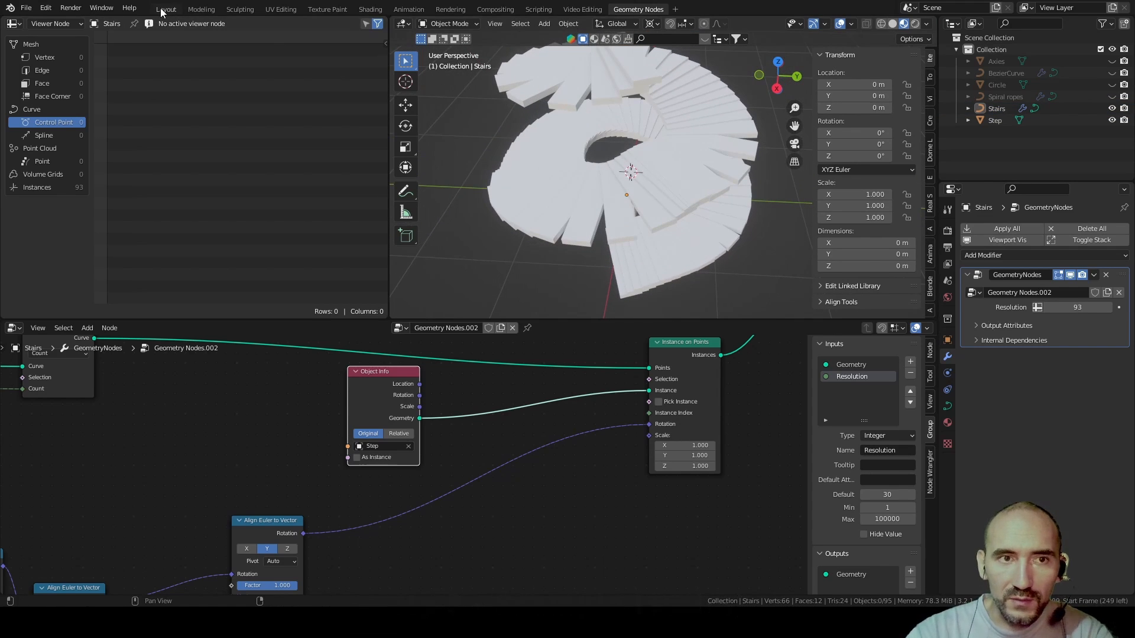
# Hide the Stairs and Step objects in the viewport
pyautogui.click(608, 268)
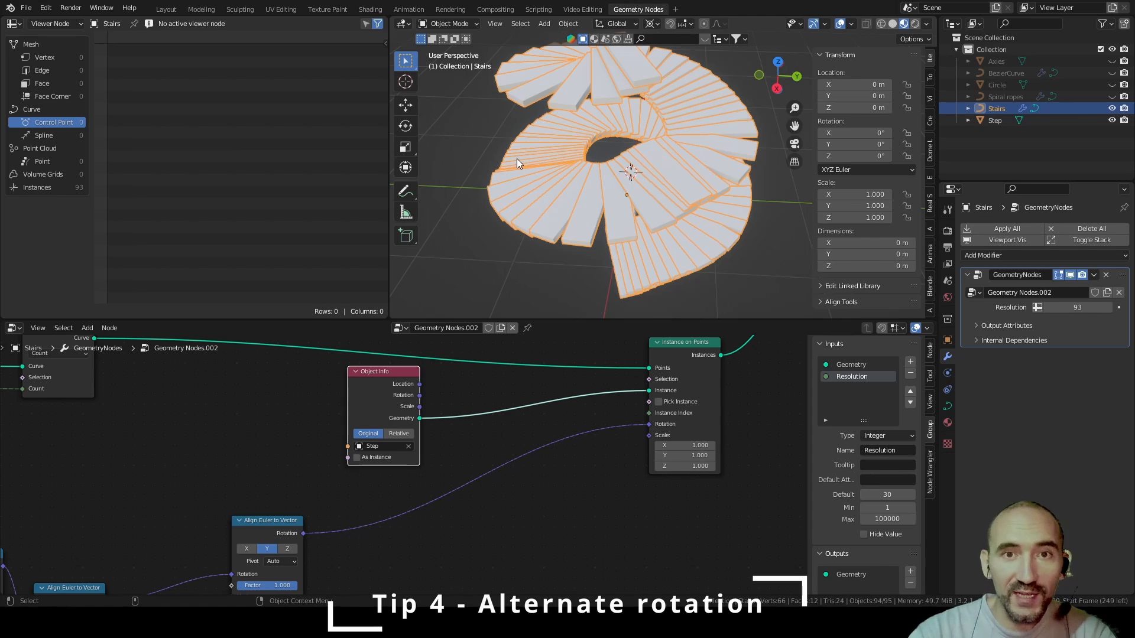
pyautogui.moveTo(516, 158); pyautogui.dragTo(515, 148, button='middle')
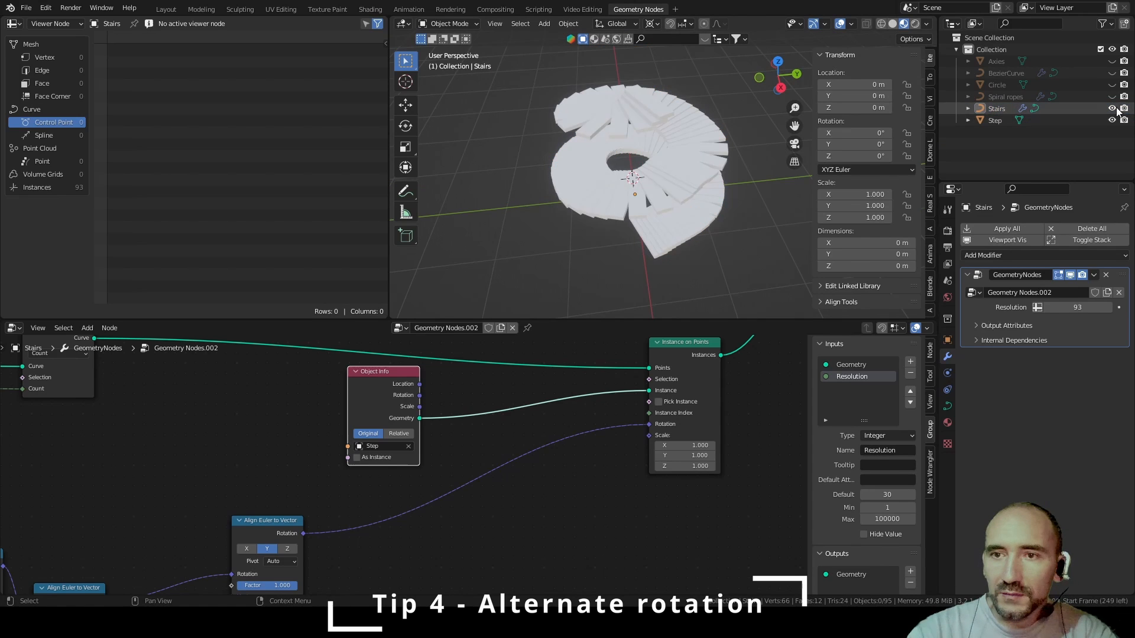
pyautogui.click(1112, 109)
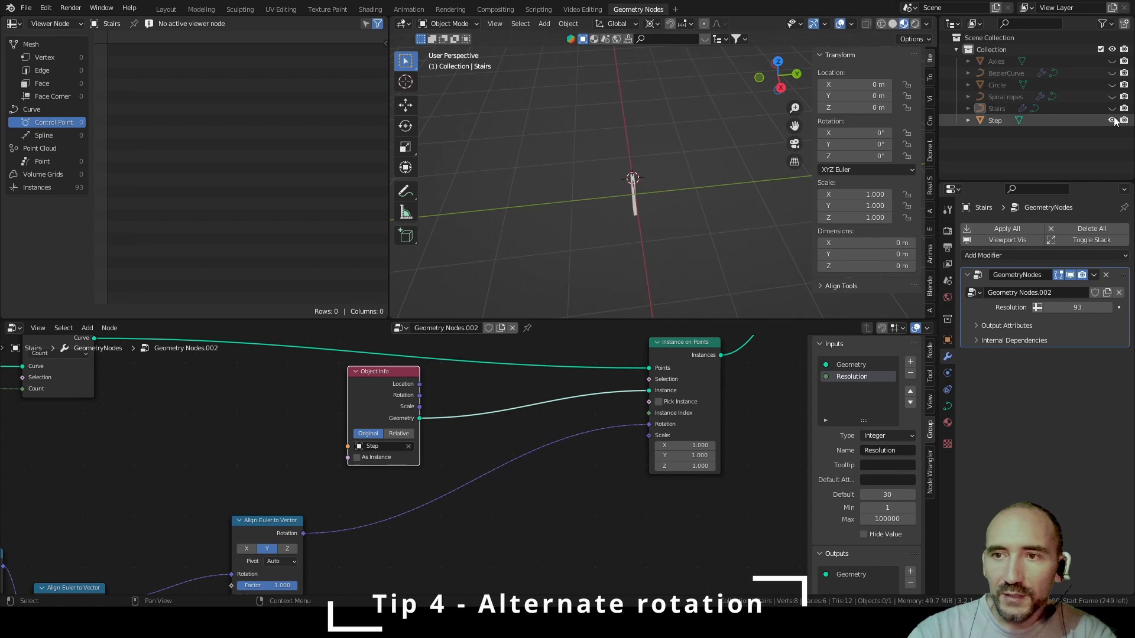
pyautogui.click(1112, 120)
pyautogui.scroll(2, 681, 174)
pyautogui.keyDown('shift'); pyautogui.moveTo(681, 173); pyautogui.dragTo(695, 125, button='middle'); pyautogui.keyUp('shift')
# Add a simple Line curve to the scene
pyautogui.hotkey('shift', 'a')
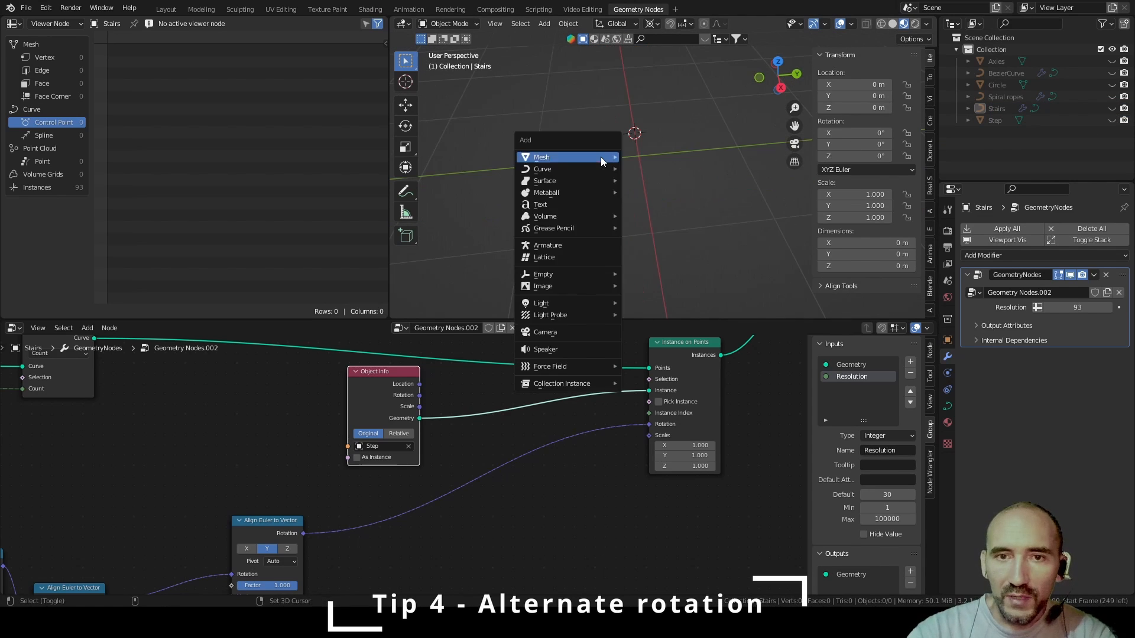
pyautogui.moveTo(600, 157)
pyautogui.moveTo(542, 169)
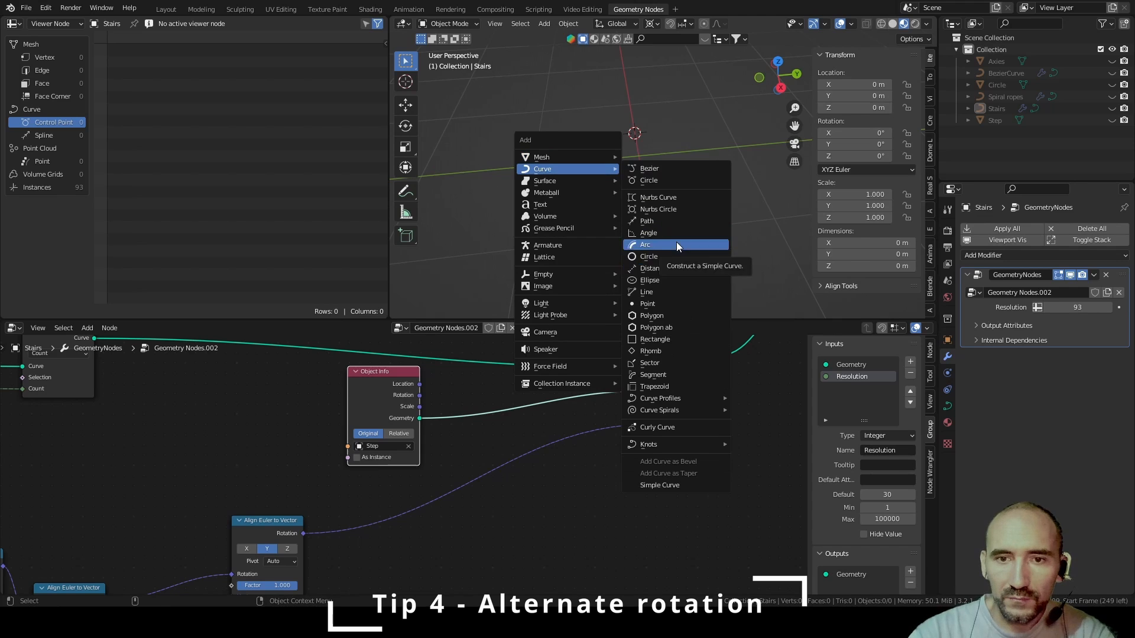
pyautogui.click(675, 289)
pyautogui.click(612, 196)
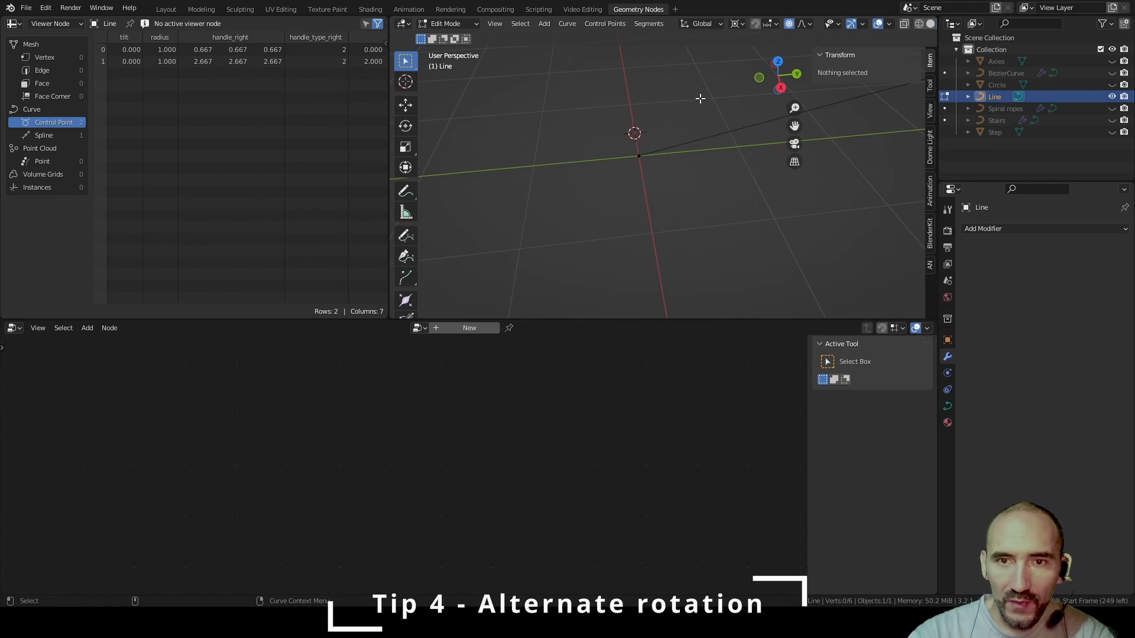
# Select the Line's far end control point and set its X and Z to 0 m to lay the line along Y
pyautogui.scroll(-4, 697, 103)
pyautogui.moveTo(697, 103)
pyautogui.keyDown('alt'); pyautogui.mouseDown(button='middle')
pyautogui.moveTo(572, 108)
pyautogui.moveTo(680, 109)
pyautogui.mouseUp(button='middle'); pyautogui.keyUp('alt')
pyautogui.scroll(2, 575, 109)
pyautogui.click(700, 123)
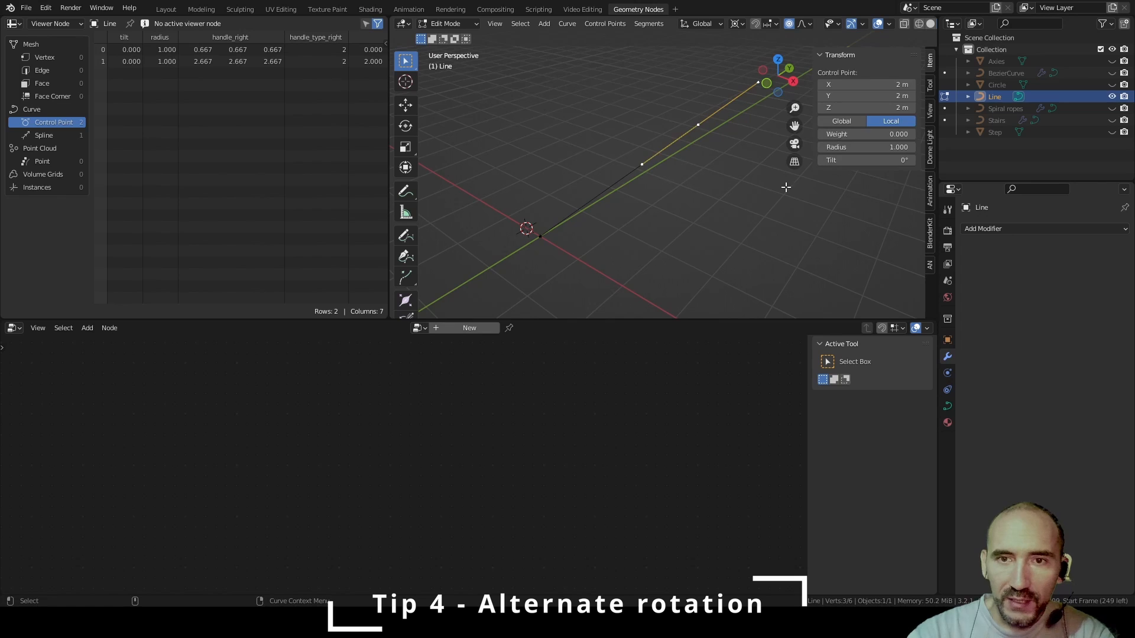
pyautogui.moveTo(729, 172); pyautogui.dragTo(659, 149, button='middle')
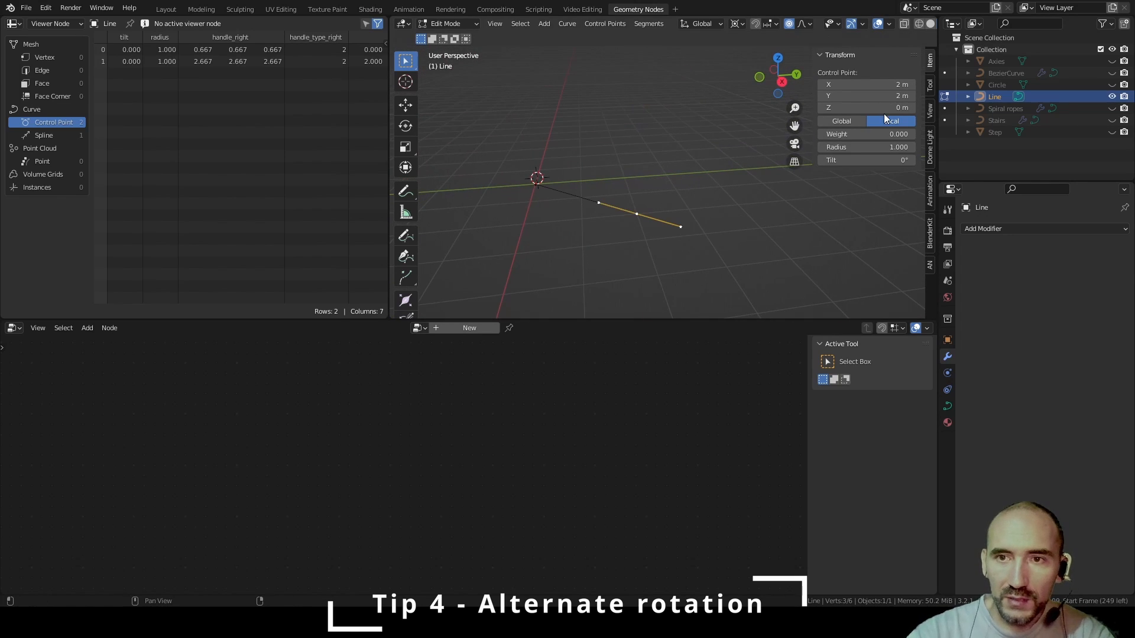
pyautogui.click(867, 85)
pyautogui.write('0')
pyautogui.press('Return')
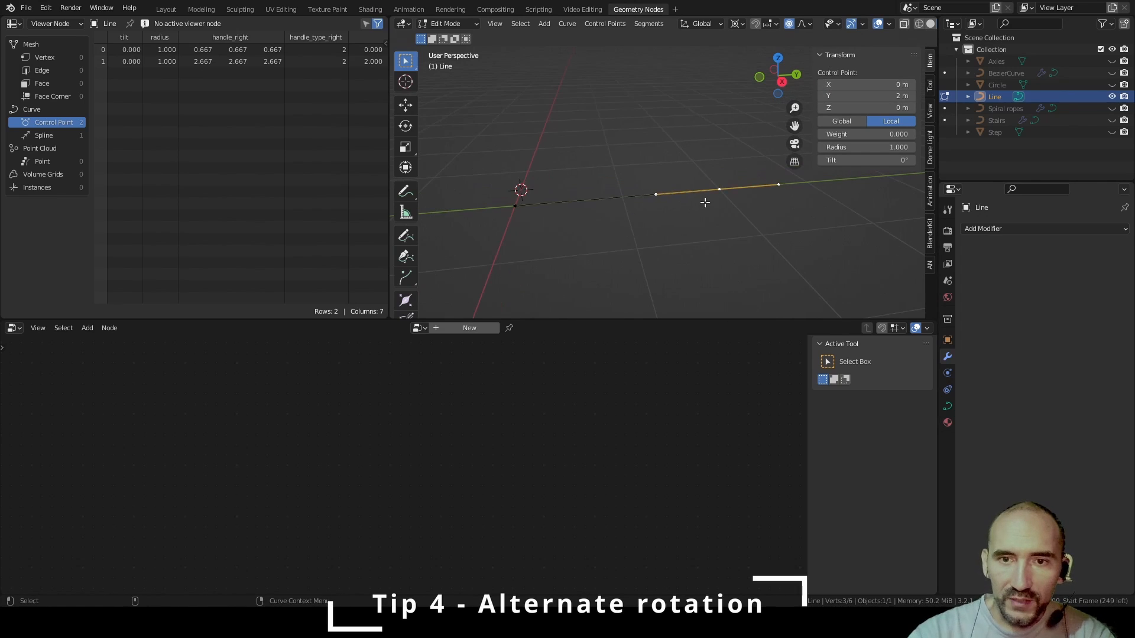
# Return the Line curve to Object Mode and create a new geometry node tree on it
pyautogui.click(639, 231)
pyautogui.press('Tab')
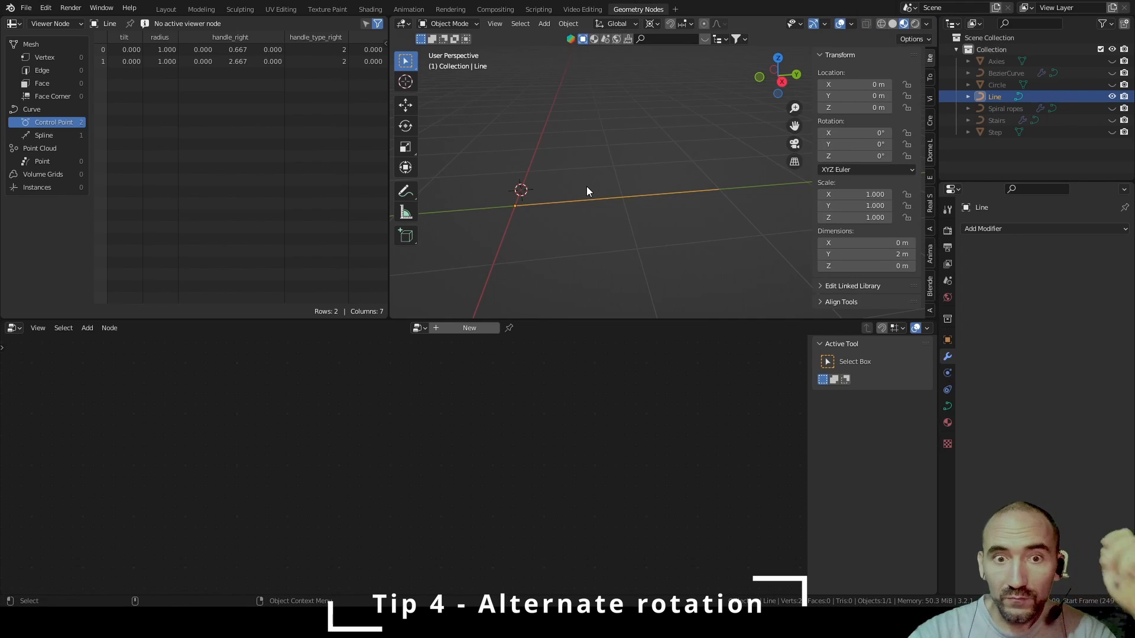
pyautogui.click(470, 327)
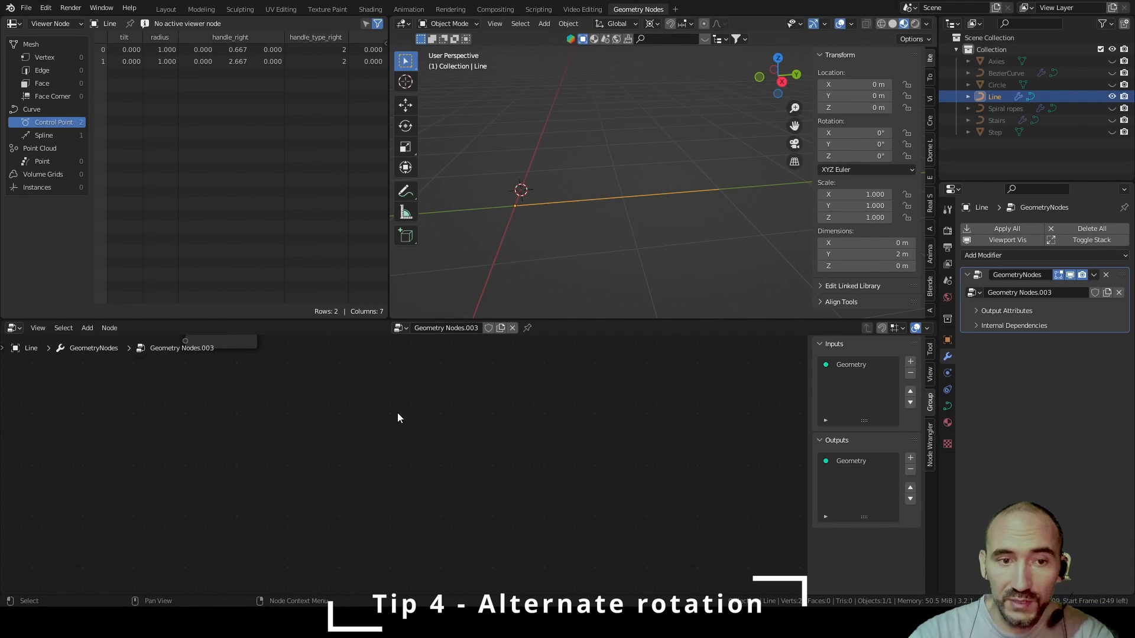
# Insert a Resample Curve node between Group Input and Group Output, and expose its Count as a group input
pyautogui.hotkey('shift', 'a')
pyautogui.write('resamp')
pyautogui.press('Return')
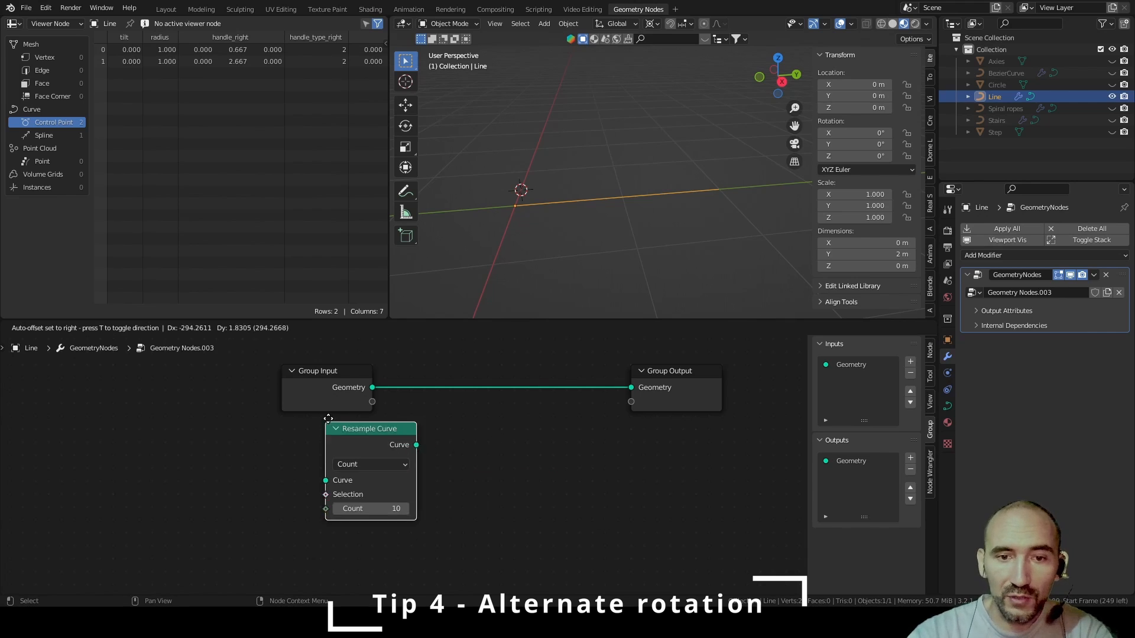
pyautogui.click(426, 454)
pyautogui.moveTo(423, 452); pyautogui.dragTo(371, 402)
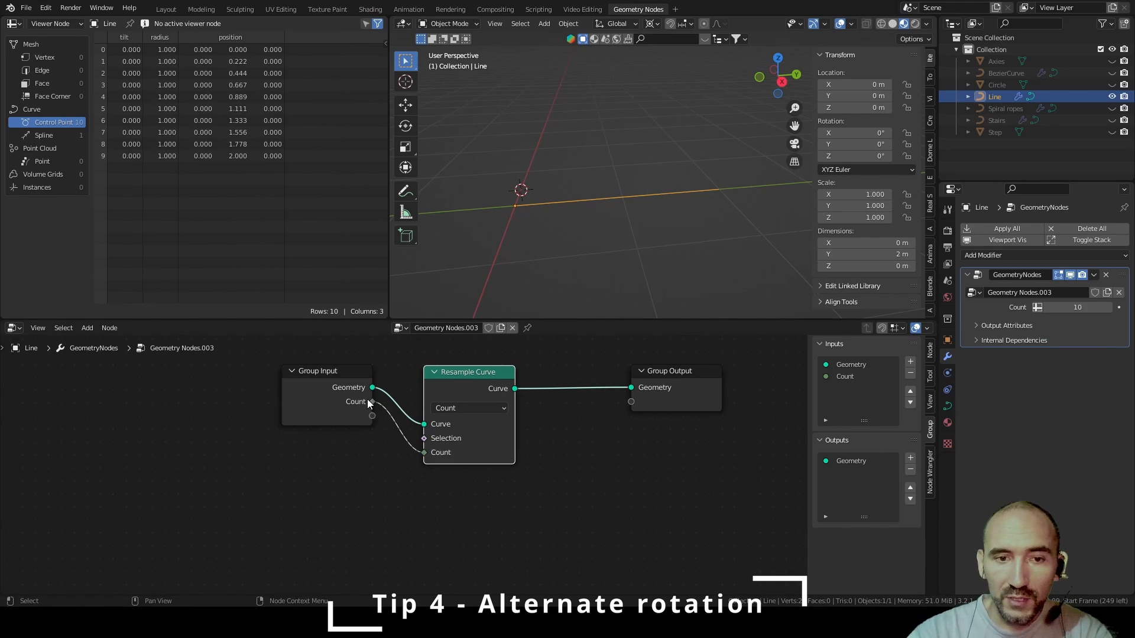
# Rename the Count group input to Resolution, spacing out the Group Input and Group Output nodes
pyautogui.moveTo(509, 416); pyautogui.dragTo(328, 424, button='middle')
pyautogui.moveTo(154, 419); pyautogui.dragTo(94, 423)
pyautogui.click(851, 377)
pyautogui.write('Re')
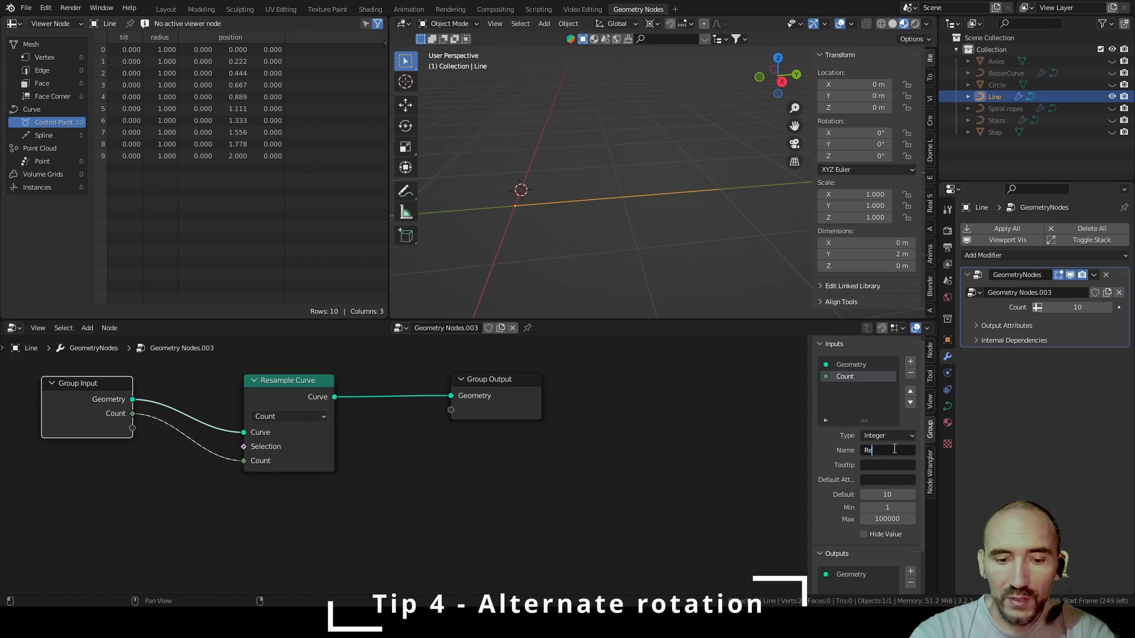
pyautogui.write('solution')
pyautogui.press('Return')
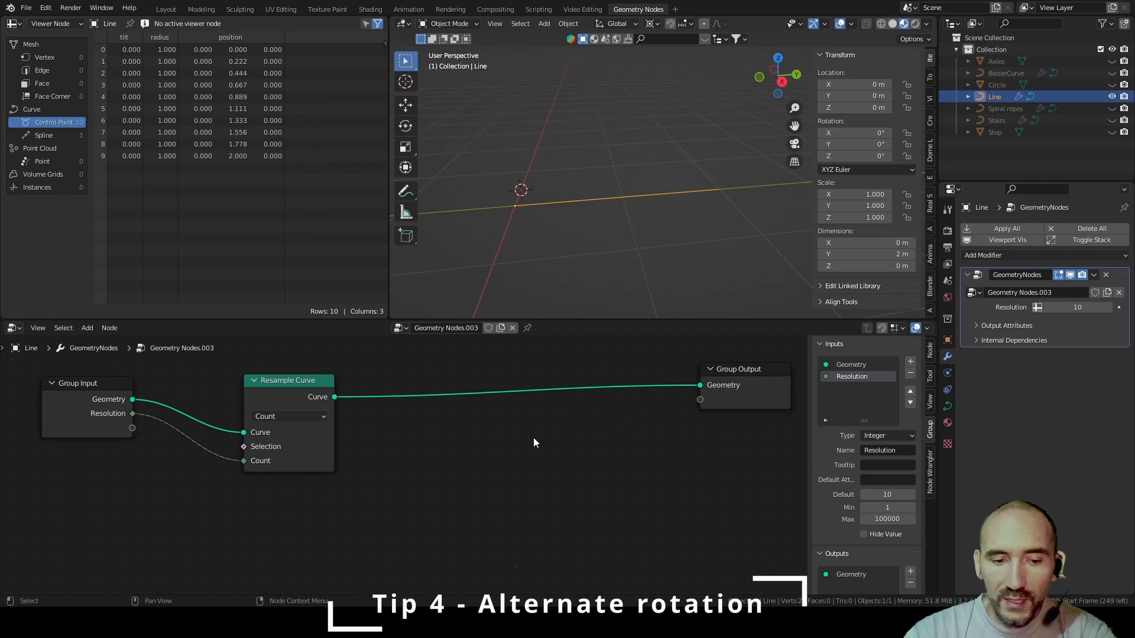
# Insert an Instance on Points node between Resample Curve and Group Output
pyautogui.press('F3')
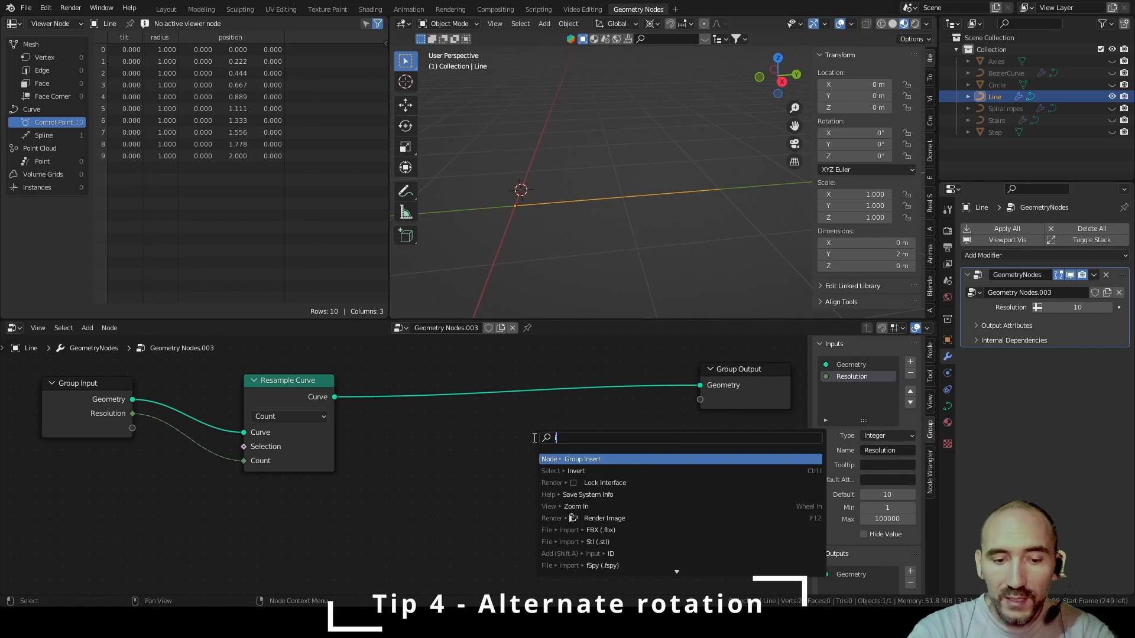
pyautogui.write('instance on po')
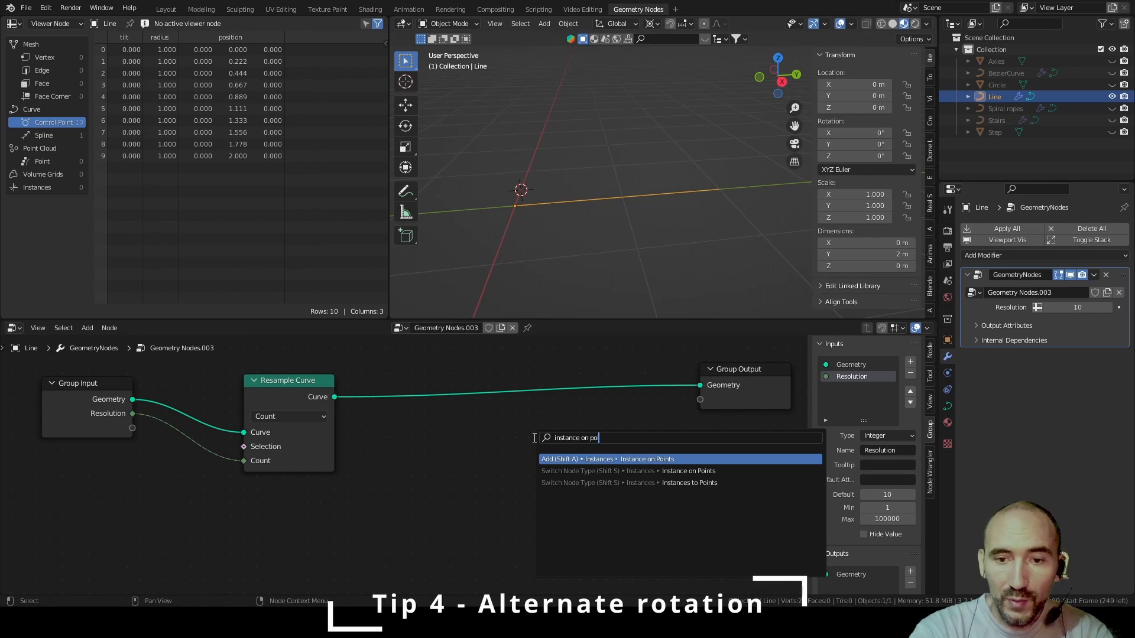
pyautogui.press('Return')
pyautogui.click(559, 374)
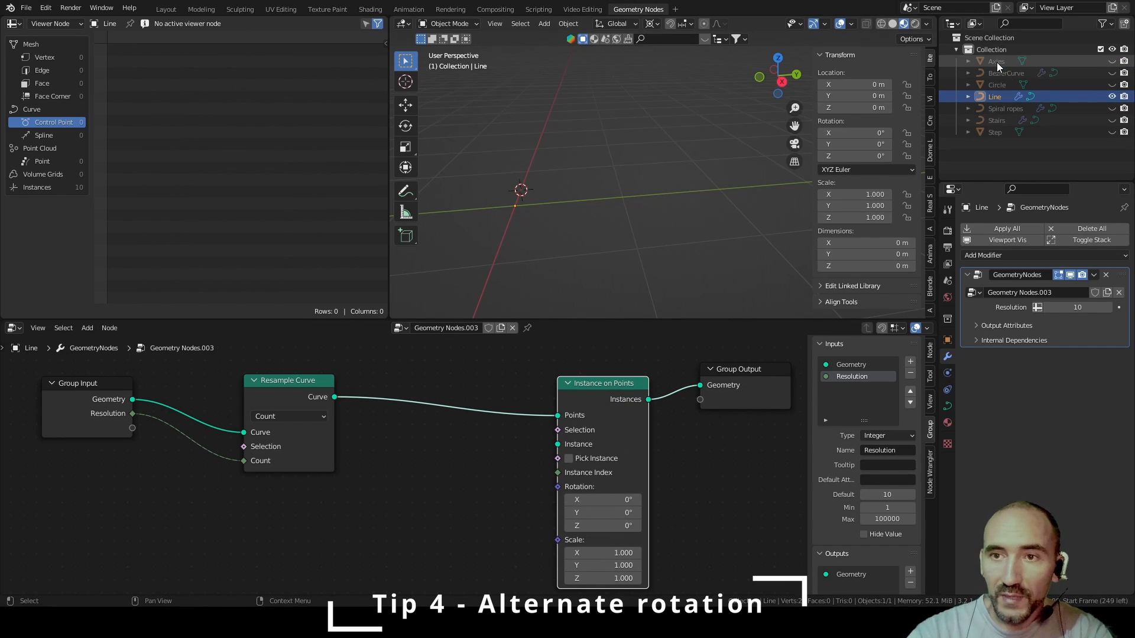
# Bring the Axies object into the node tree as Object Info and connect its Geometry to the Instance input
pyautogui.moveTo(998, 61); pyautogui.dragTo(426, 447)
pyautogui.moveTo(485, 508); pyautogui.dragTo(557, 445)
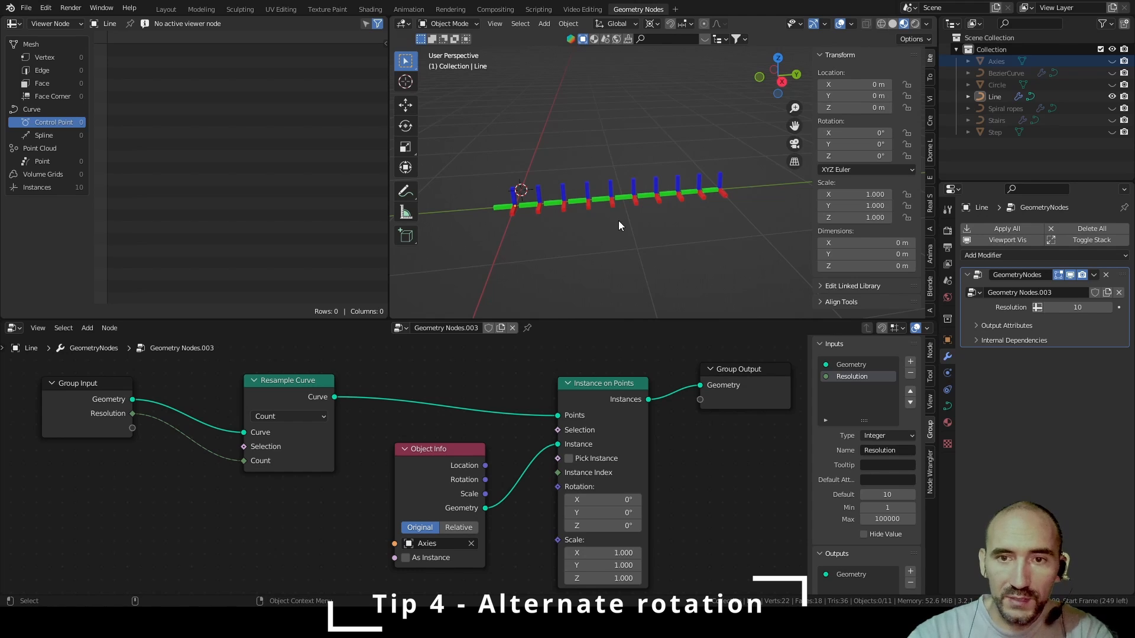
pyautogui.moveTo(619, 226); pyautogui.dragTo(514, 202, button='middle')
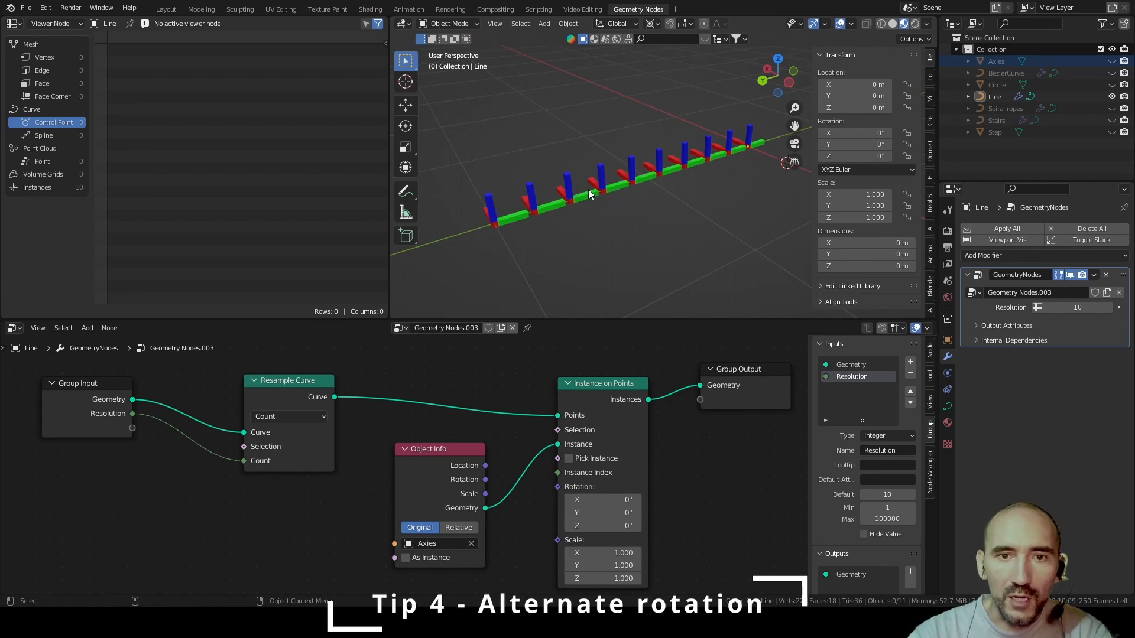
pyautogui.scroll(-2, 473, 346)
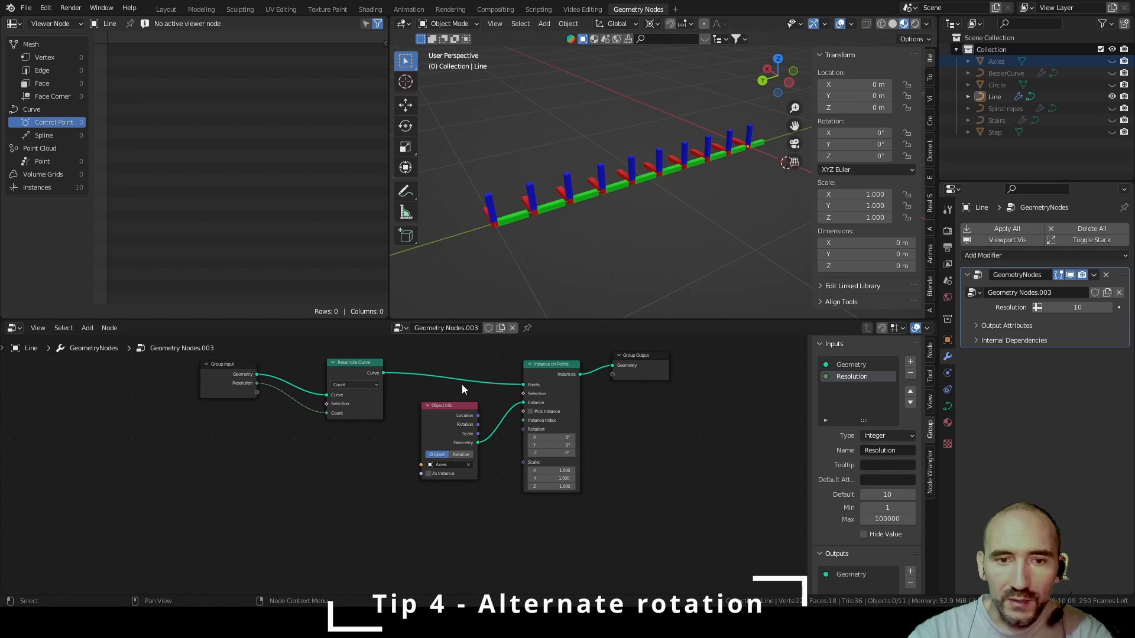
pyautogui.press('F3')
pyautogui.write('set')
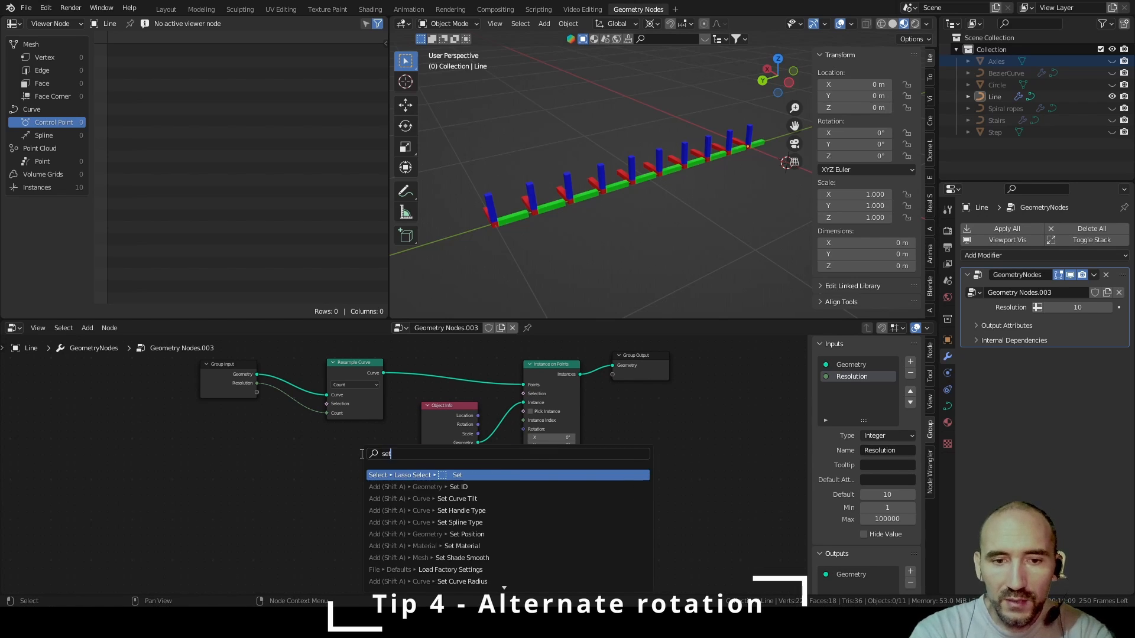
pyautogui.write(' ti')
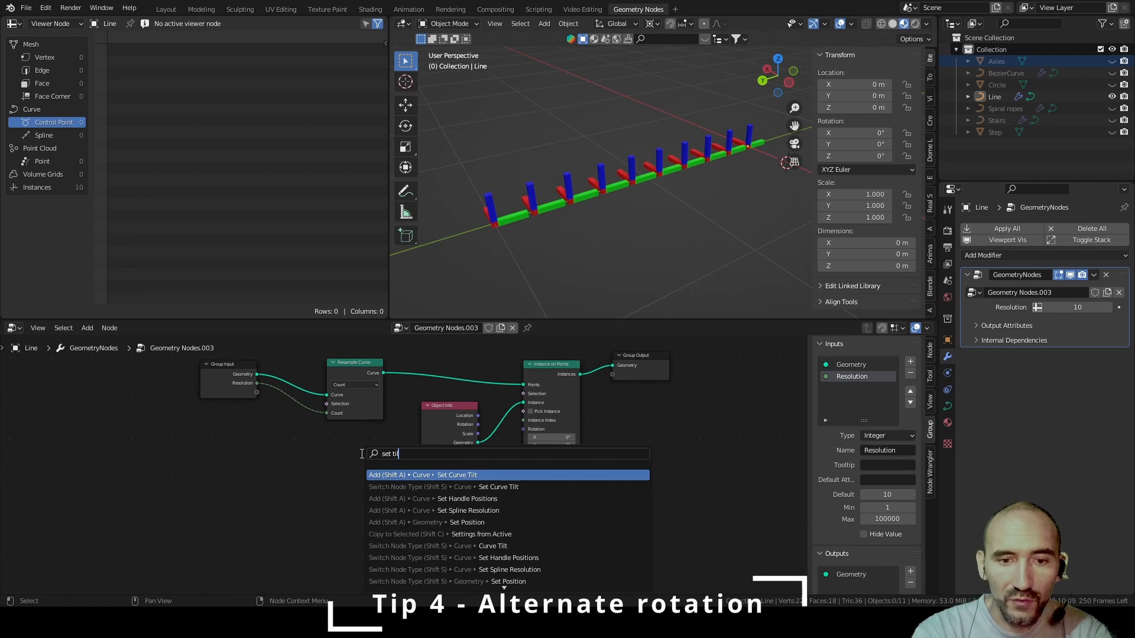
pyautogui.press('Return')
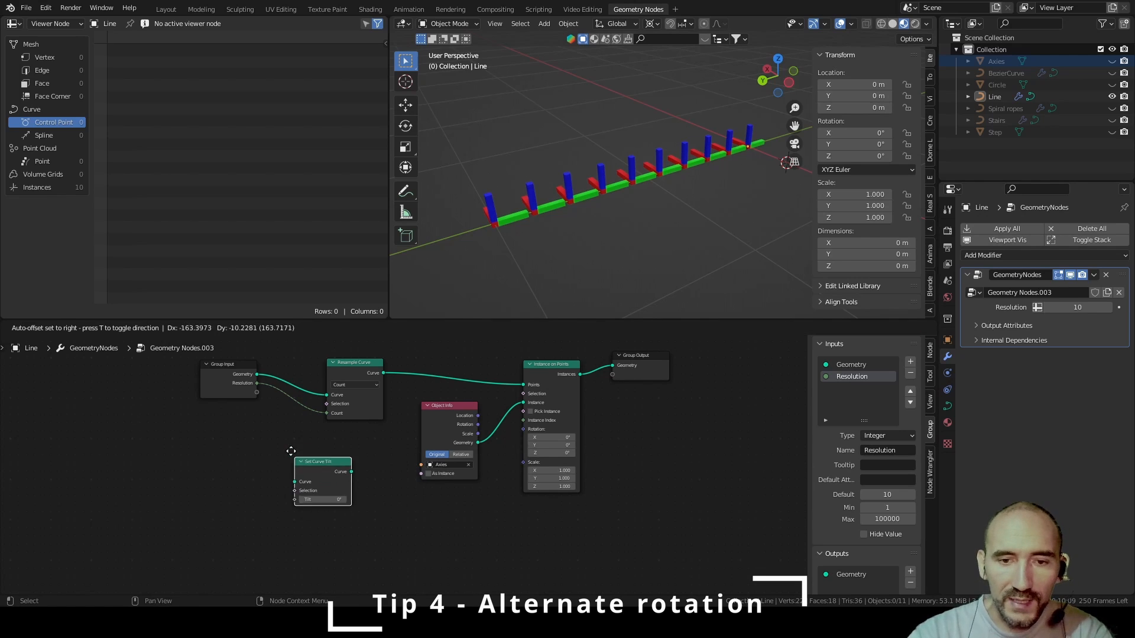
pyautogui.click(298, 460)
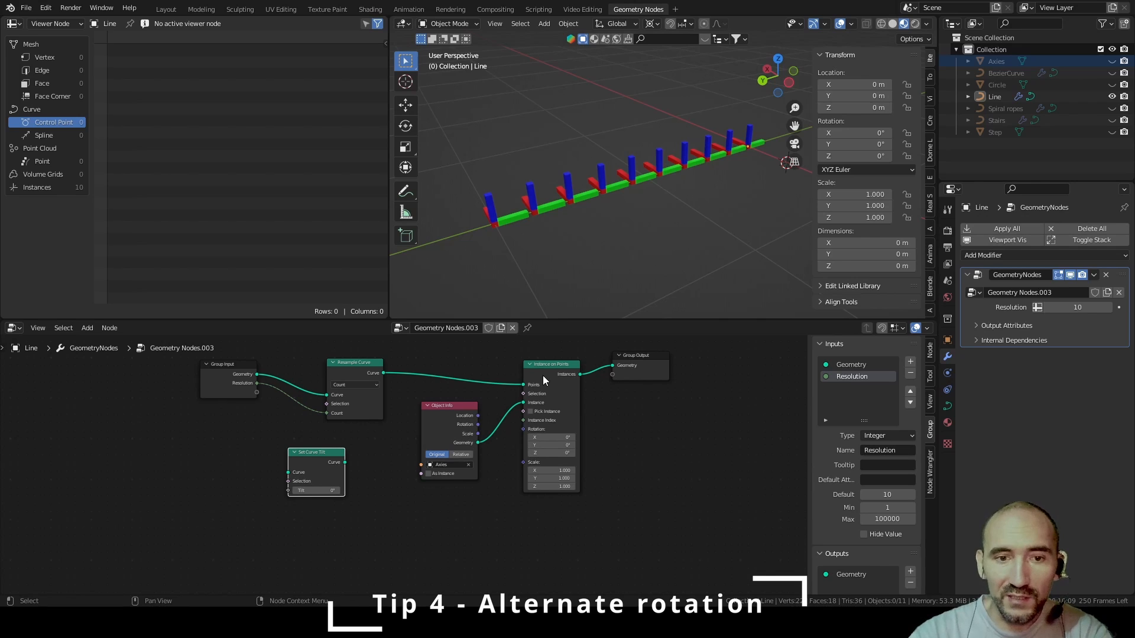
pyautogui.moveTo(319, 456)
pyautogui.mouseDown()
pyautogui.moveTo(373, 456)
pyautogui.moveTo(335, 458)
pyautogui.mouseUp()
pyautogui.scroll(2, 354, 449)
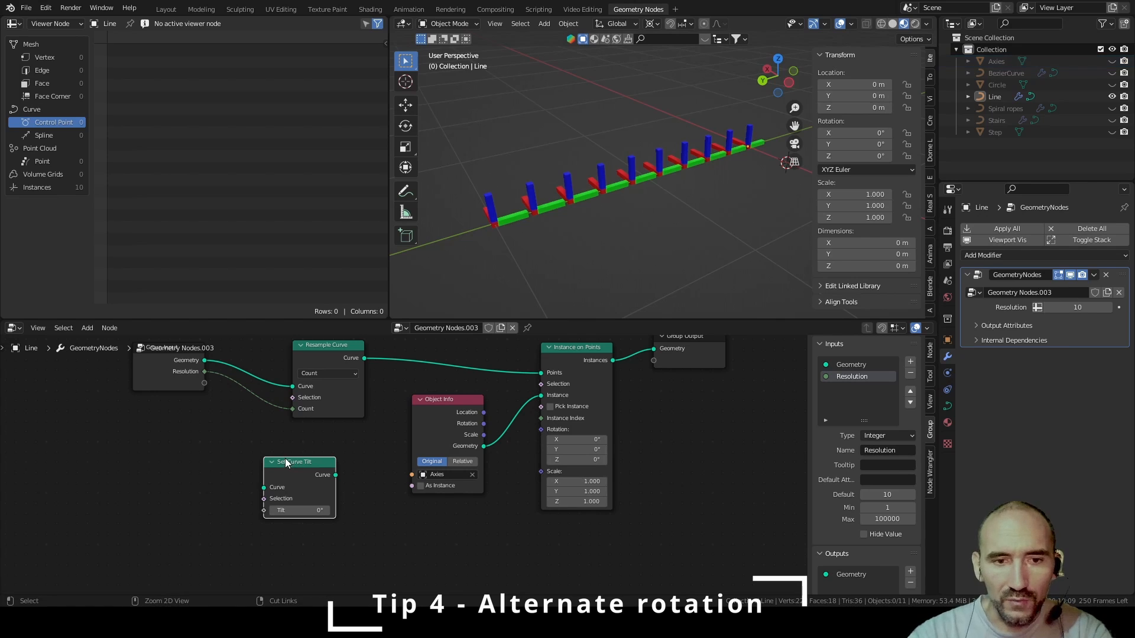
pyautogui.press('x')
# Add an Index node and an Align Euler to Vector node below the curve nodes, leaving a wide gap between them
pyautogui.press('F3')
pyautogui.write('index')
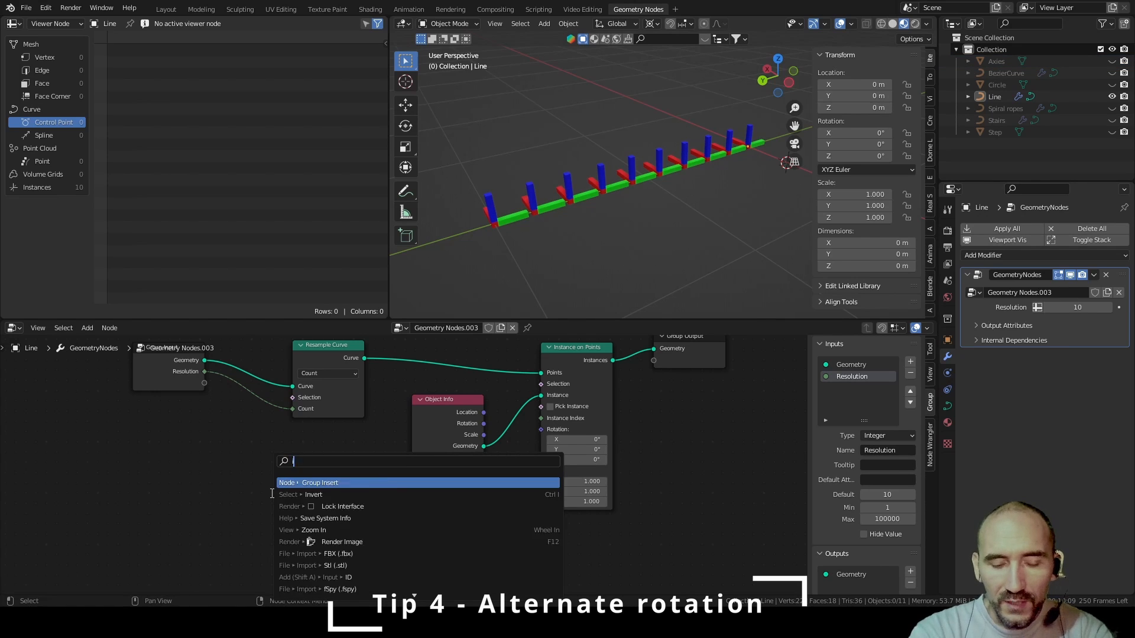
pyautogui.press('Return')
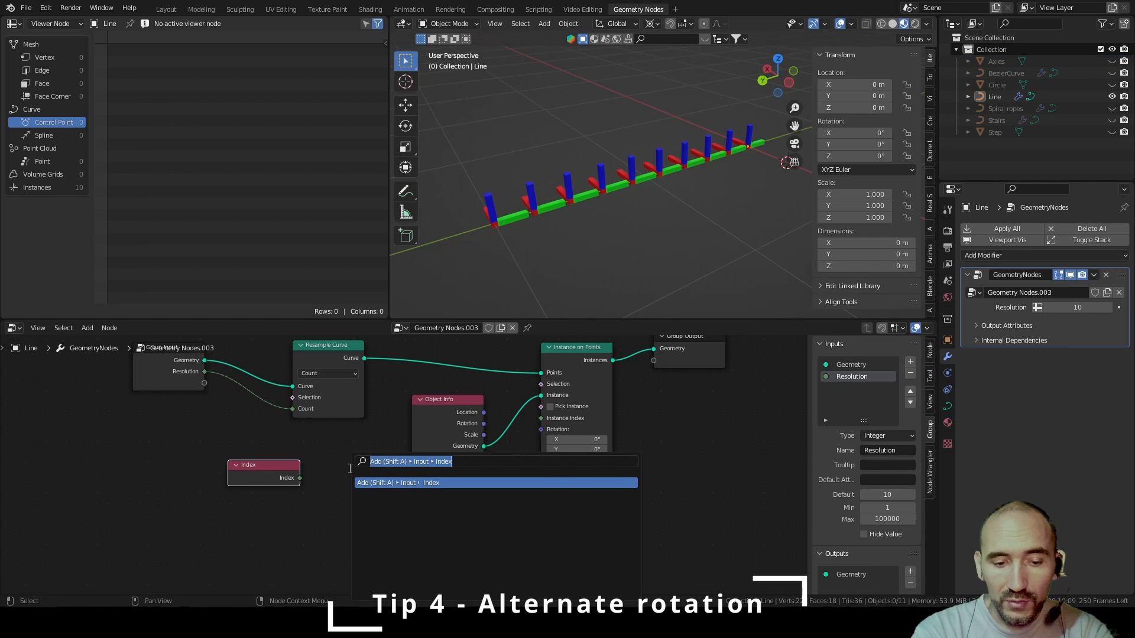
pyautogui.write('align')
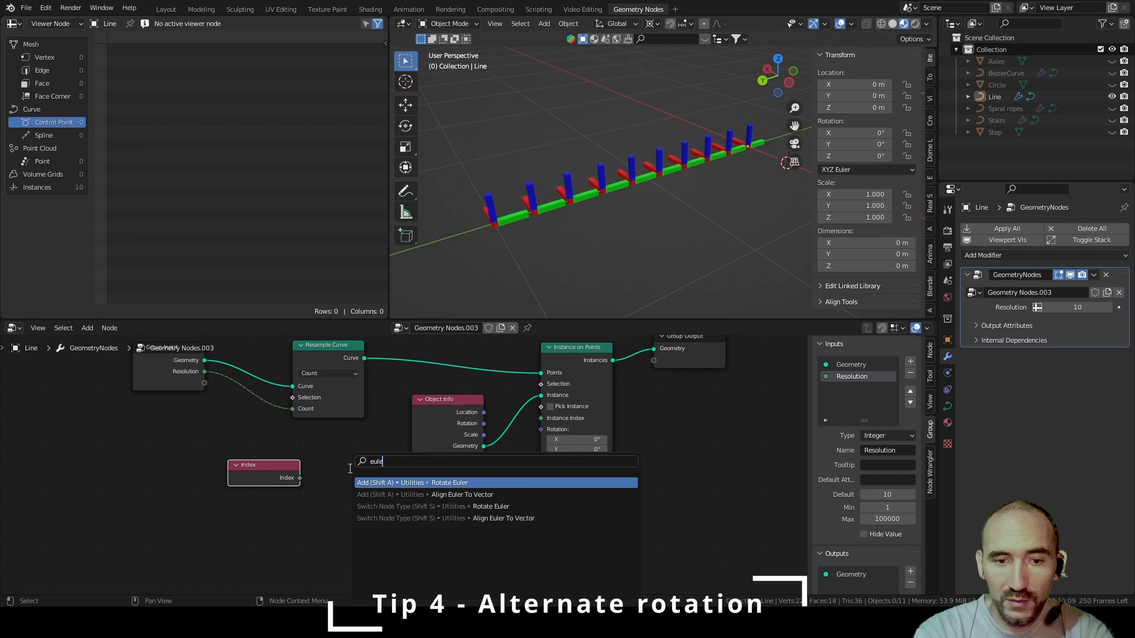
pyautogui.press('Return')
pyautogui.click(319, 467)
pyautogui.scroll(-2, 300, 473)
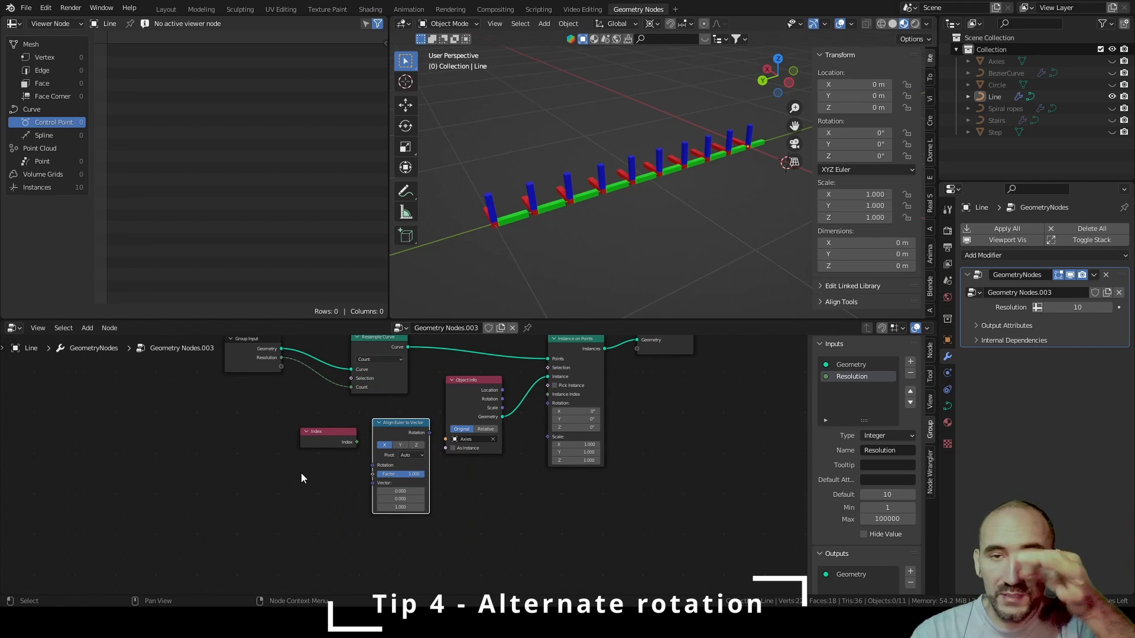
pyautogui.moveTo(471, 398); pyautogui.dragTo(489, 391)
pyautogui.moveTo(316, 434); pyautogui.dragTo(195, 434)
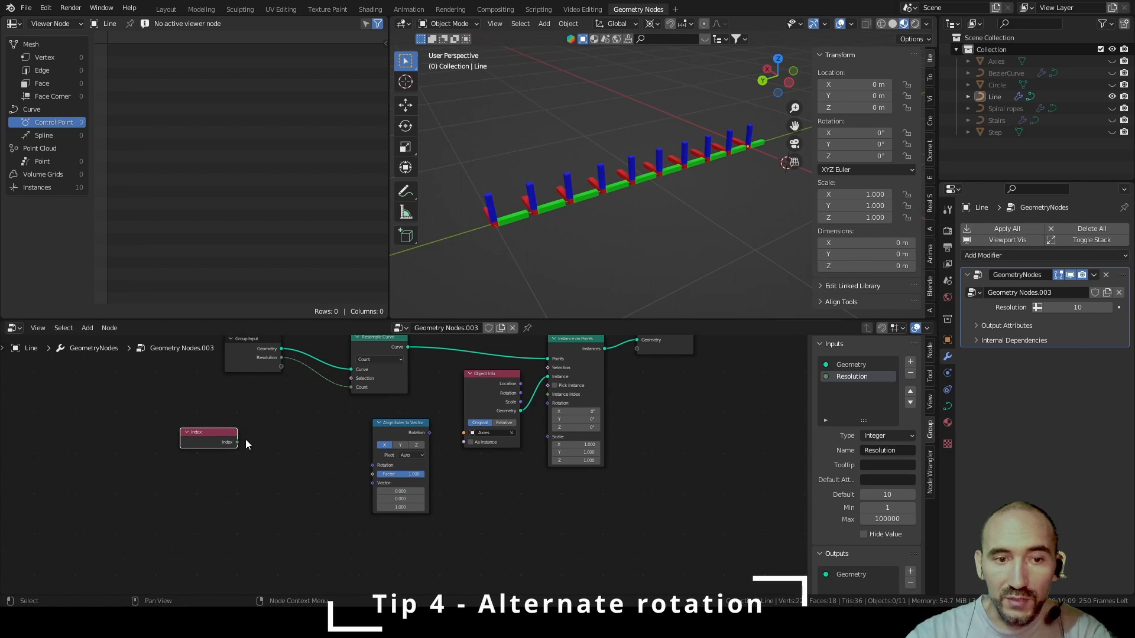
# Add a Math node between Index and Align Euler to Vector and set its operation to Modulo
pyautogui.click(268, 451)
pyautogui.press('F3')
pyautogui.write('a')
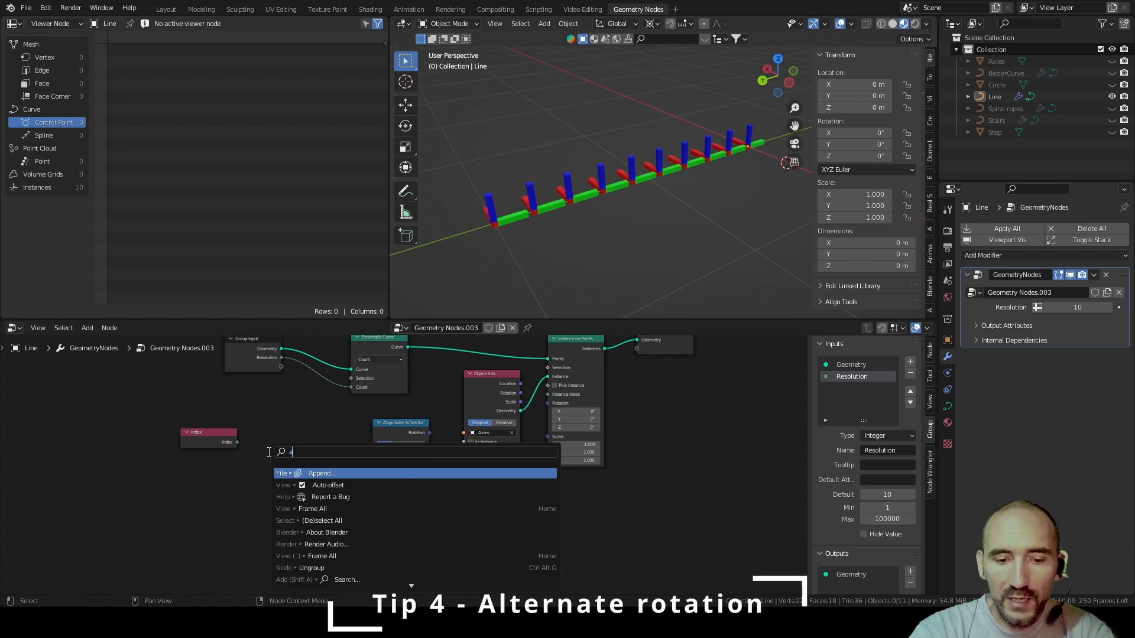
pyautogui.write('th')
pyautogui.press('Return')
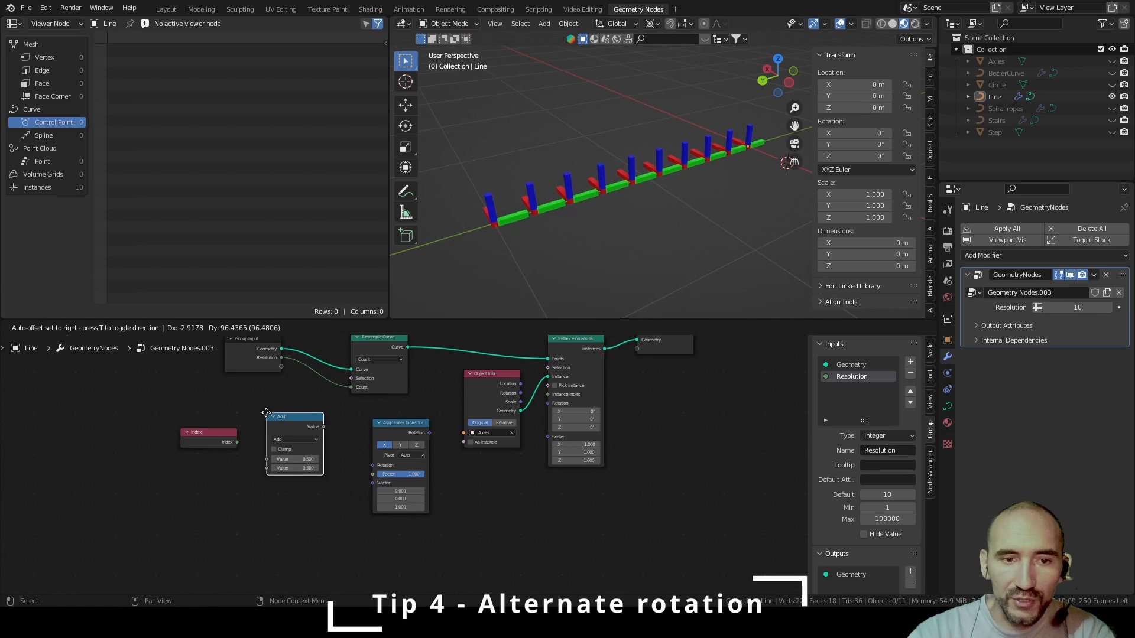
pyautogui.click(258, 415)
pyautogui.scroll(3, 266, 428)
pyautogui.click(328, 441)
pyautogui.click(471, 531)
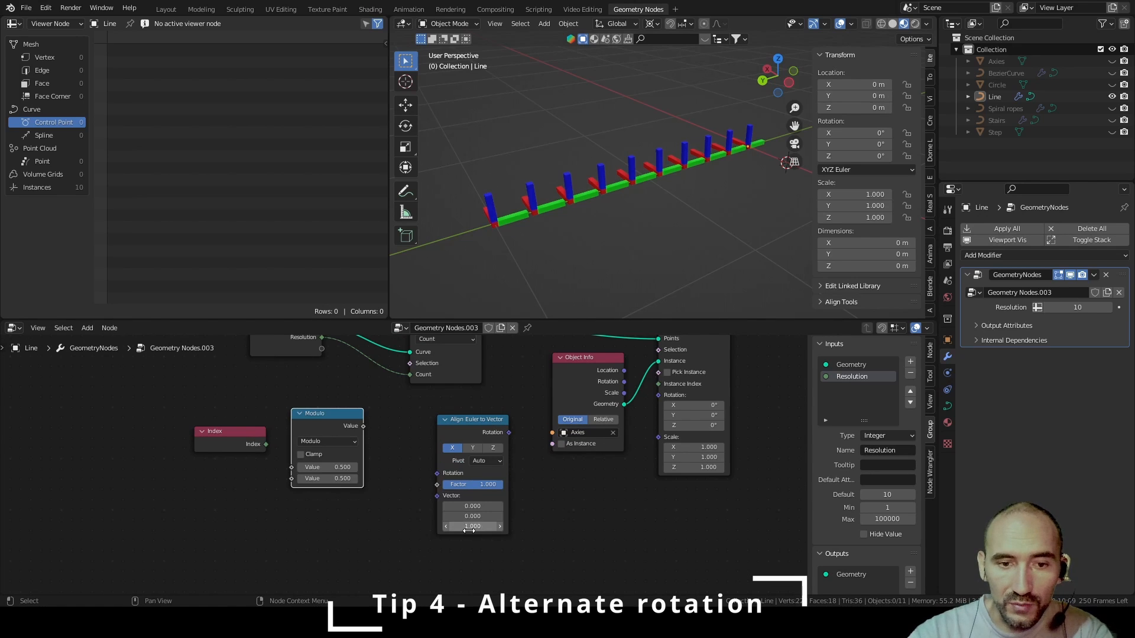
# Connect Index to the Modulo node's first value and set its second value to 2
pyautogui.moveTo(265, 444); pyautogui.dragTo(291, 467)
pyautogui.click(327, 477)
pyautogui.write('2')
pyautogui.press('Return')
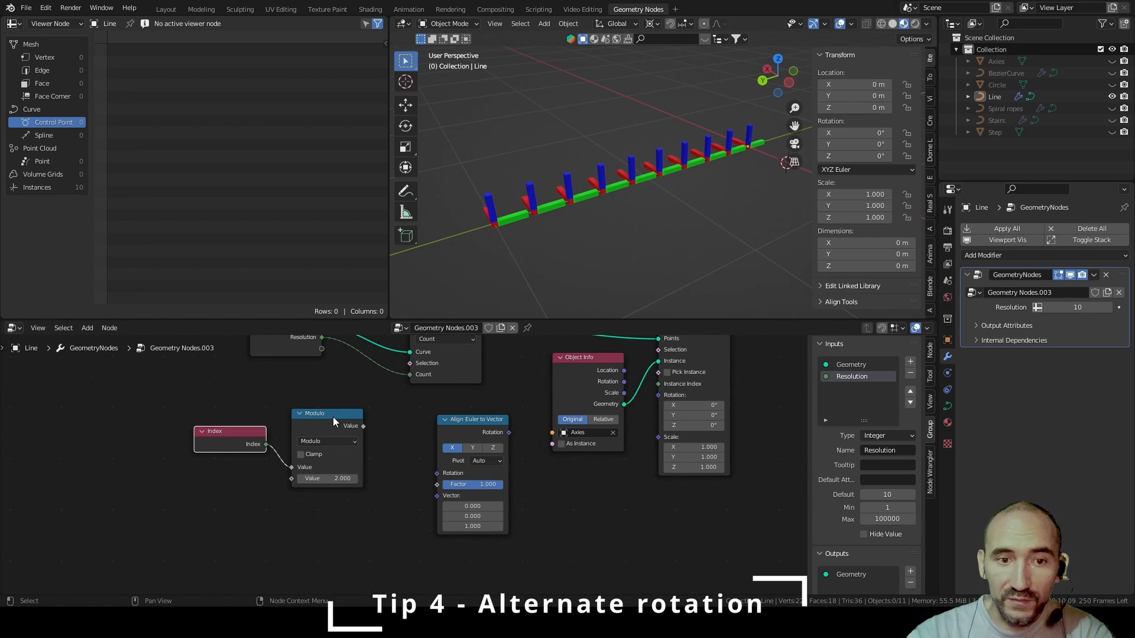
pyautogui.moveTo(328, 416); pyautogui.dragTo(319, 416)
# Add a Math node set to Multiply and feed the Modulo result into its first value
pyautogui.click(385, 458)
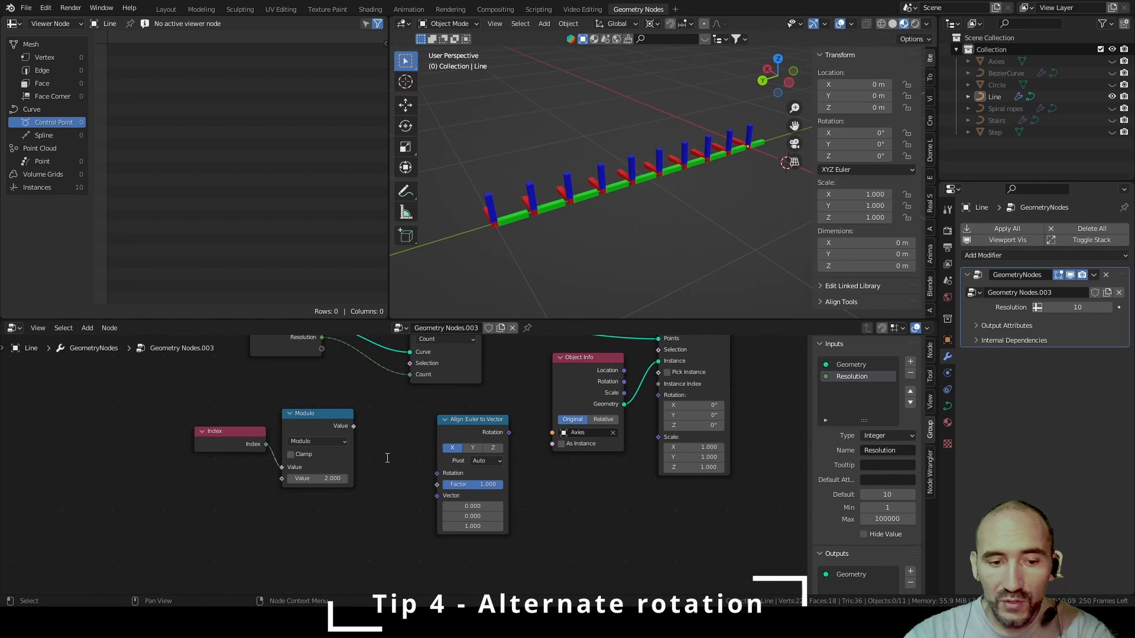
pyautogui.press('F3')
pyautogui.write('math')
pyautogui.press('Return')
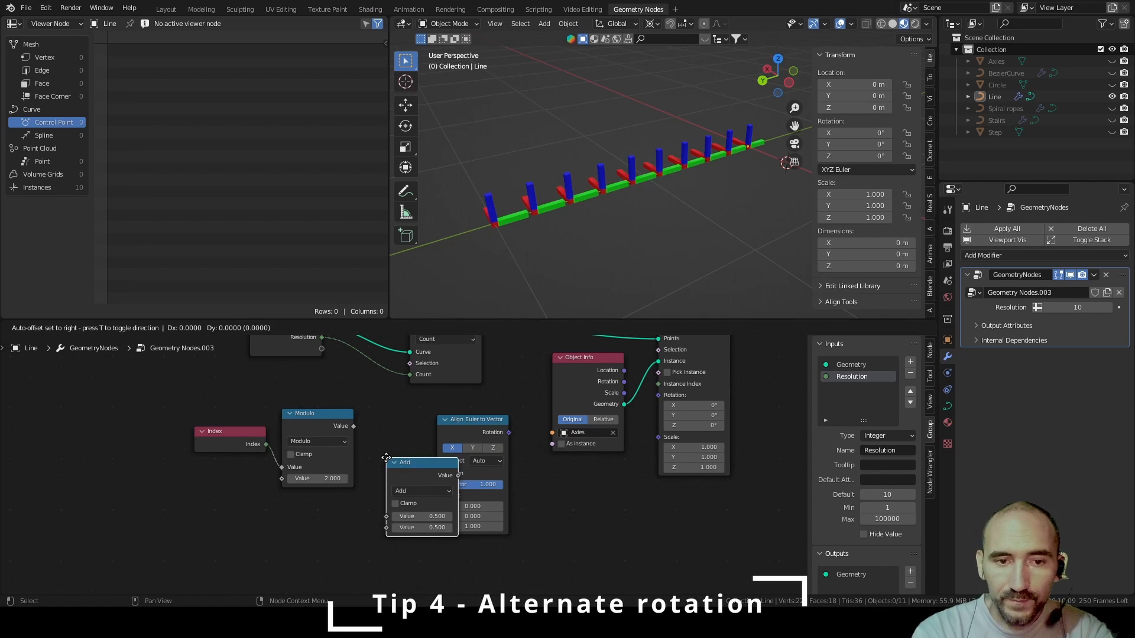
pyautogui.click(366, 447)
pyautogui.moveTo(354, 426); pyautogui.dragTo(368, 510)
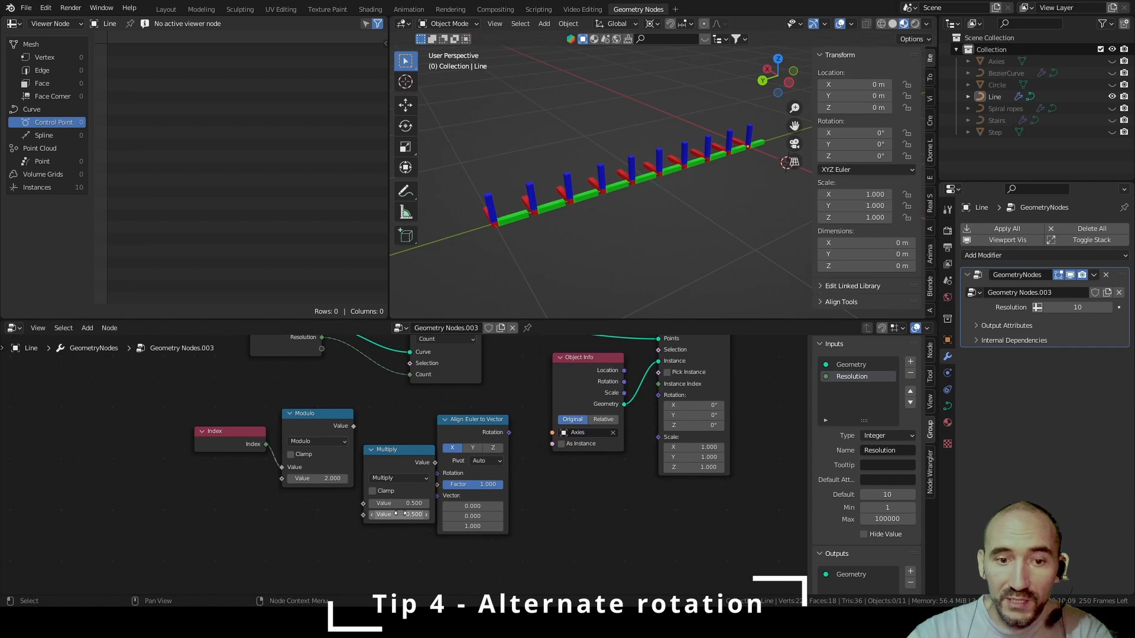
pyautogui.moveTo(228, 409); pyautogui.dragTo(363, 503)
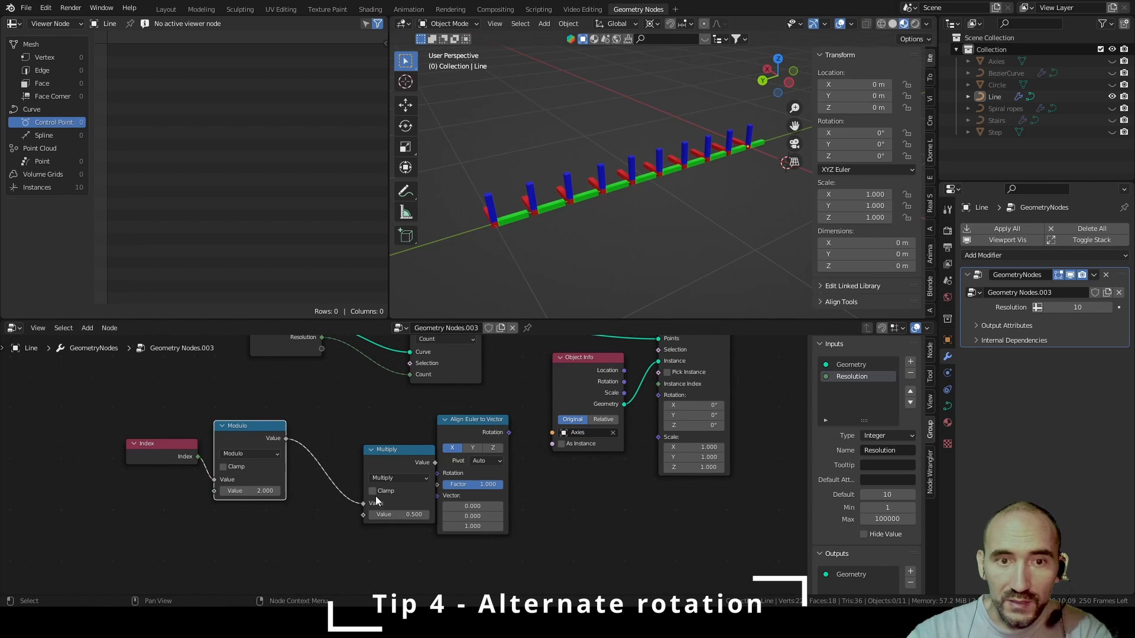
# Add a Value node below the Modulo node and set it to 90
pyautogui.click(315, 537)
pyautogui.press('F3')
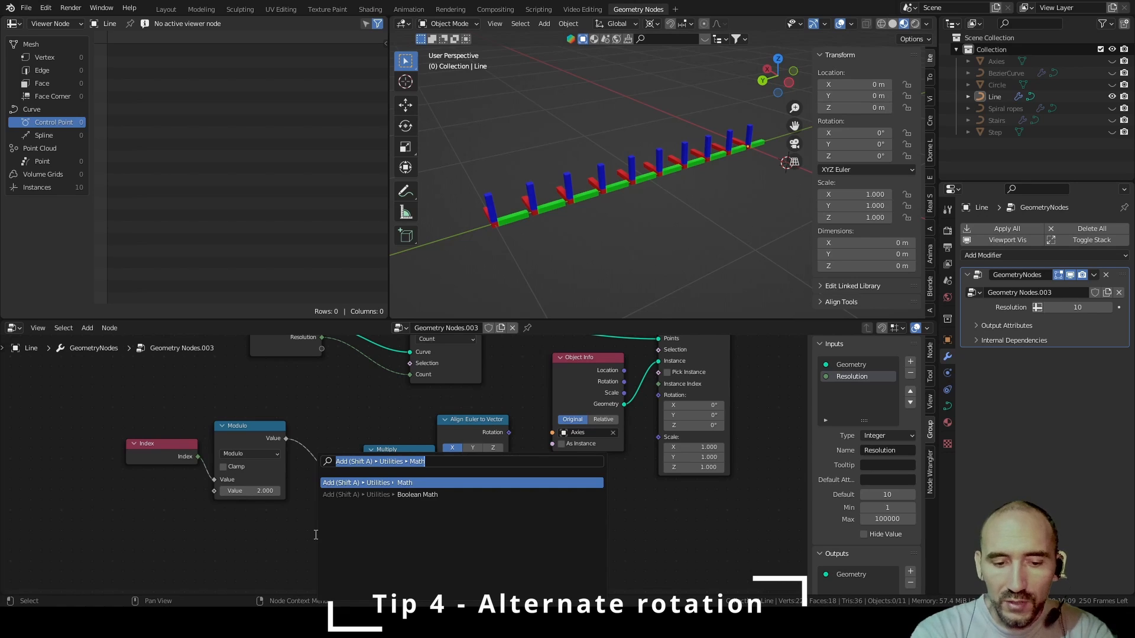
pyautogui.write('value')
pyautogui.press('Return')
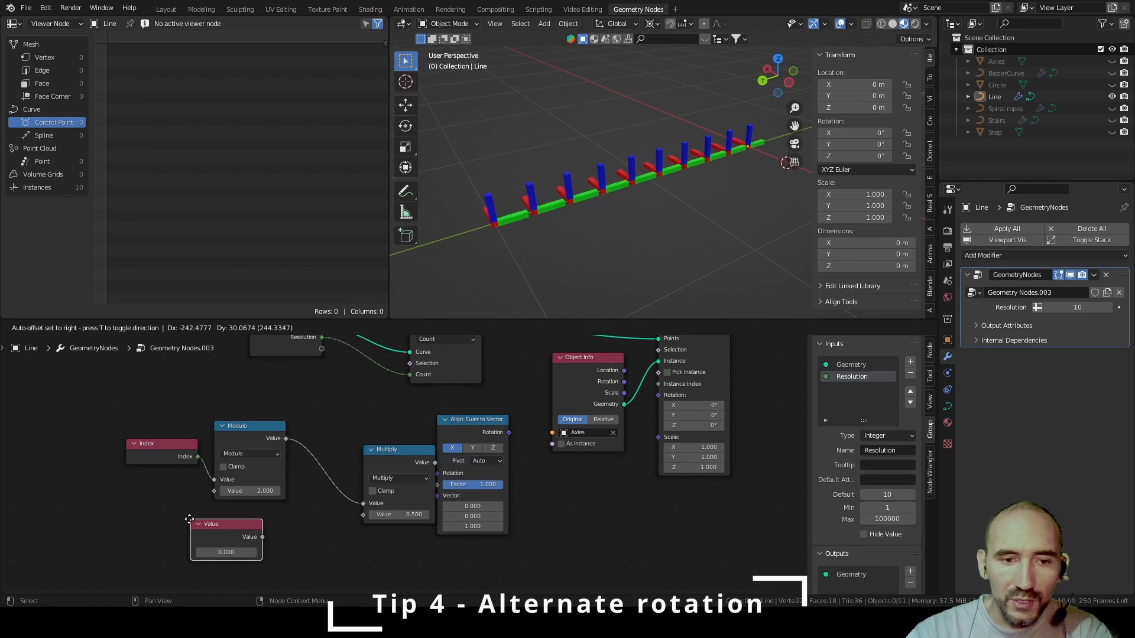
pyautogui.click(177, 515)
pyautogui.click(216, 547)
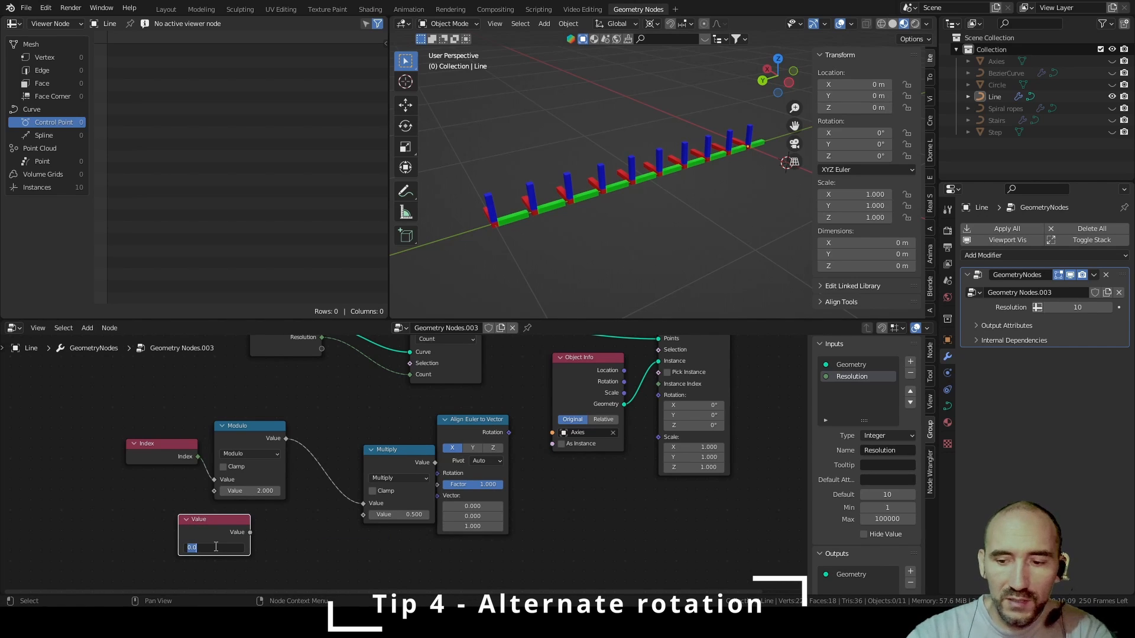
pyautogui.write('90')
pyautogui.press('Return')
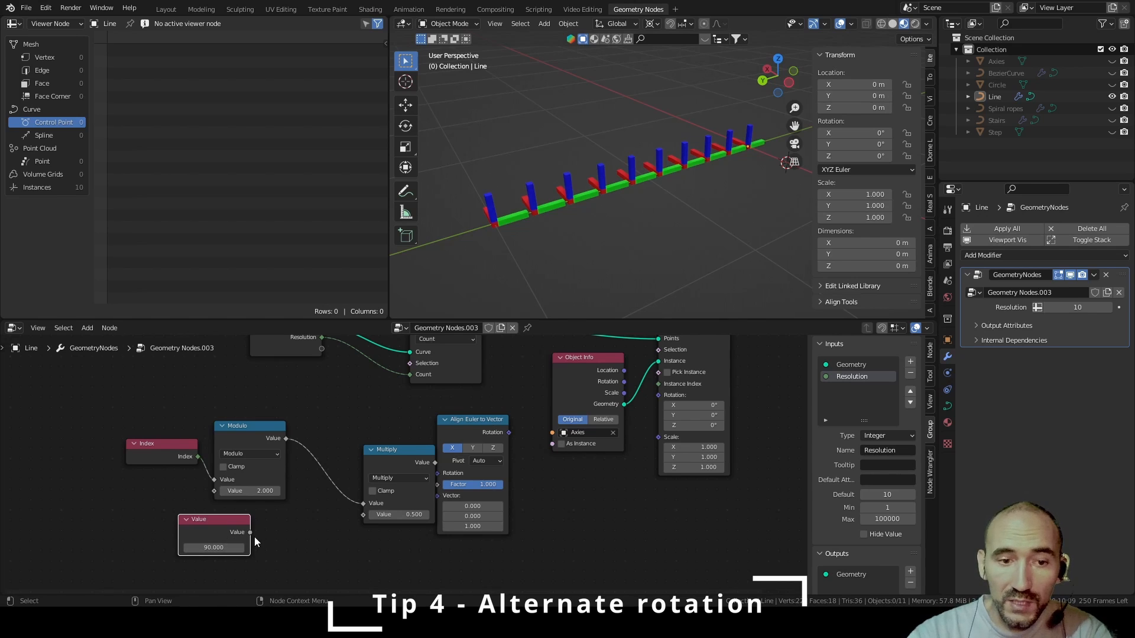
# Add a Math node set to To Radians, feed the 90 Value node into it, and connect its output to Multiply's second value
pyautogui.hotkey('shift', 'a')
pyautogui.write('add')
pyautogui.press('Return')
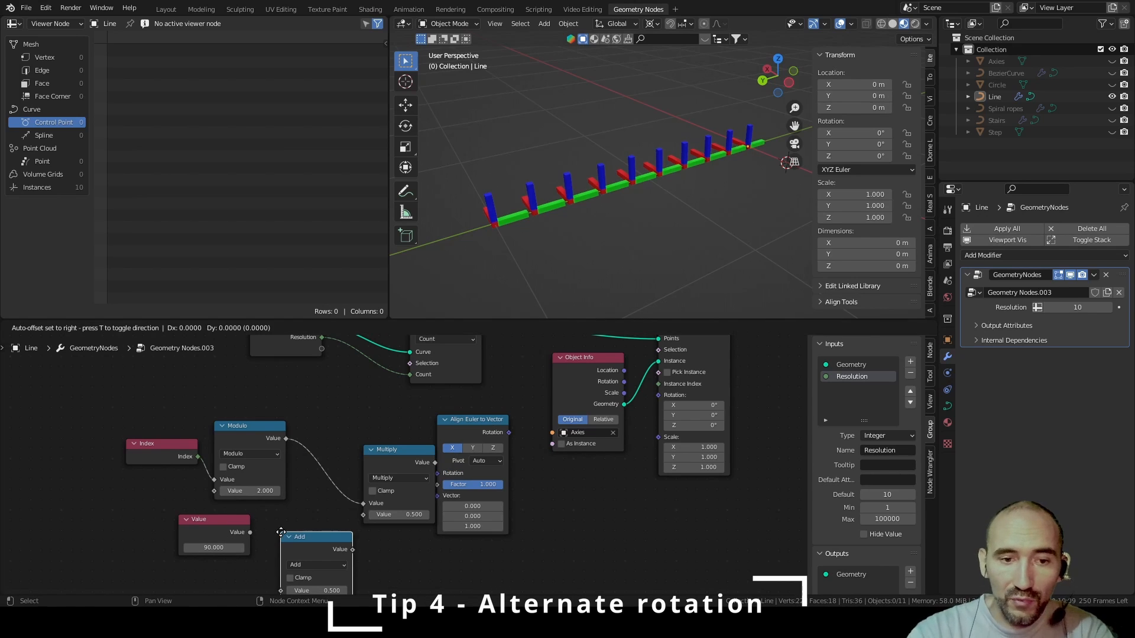
pyautogui.click(263, 518)
pyautogui.click(298, 551)
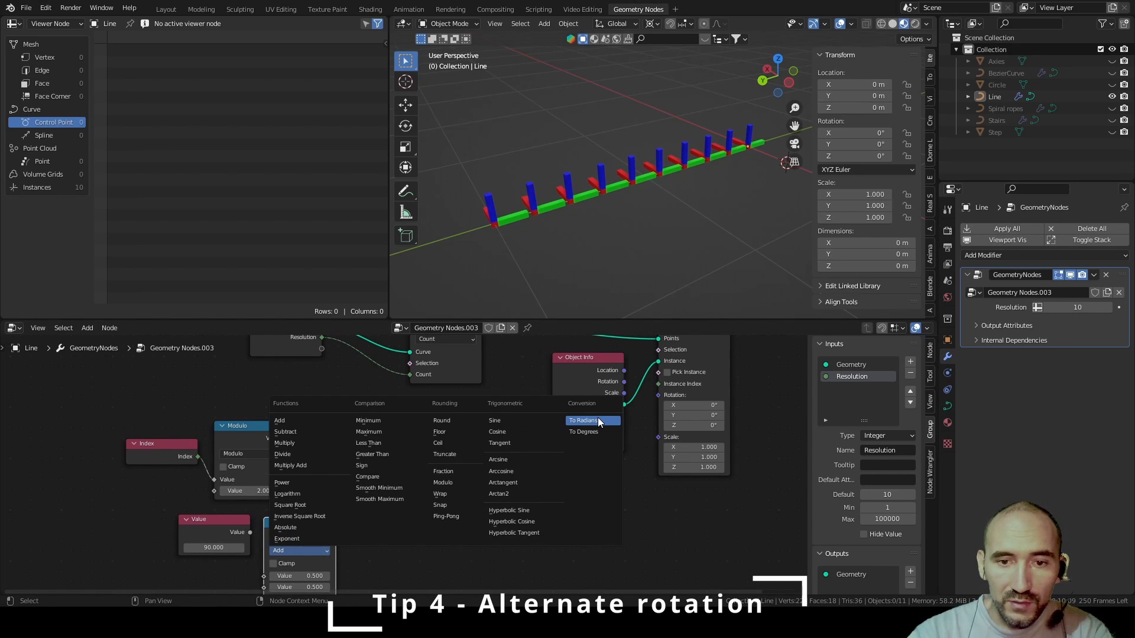
pyautogui.click(357, 517)
pyautogui.moveTo(250, 533); pyautogui.dragTo(261, 530)
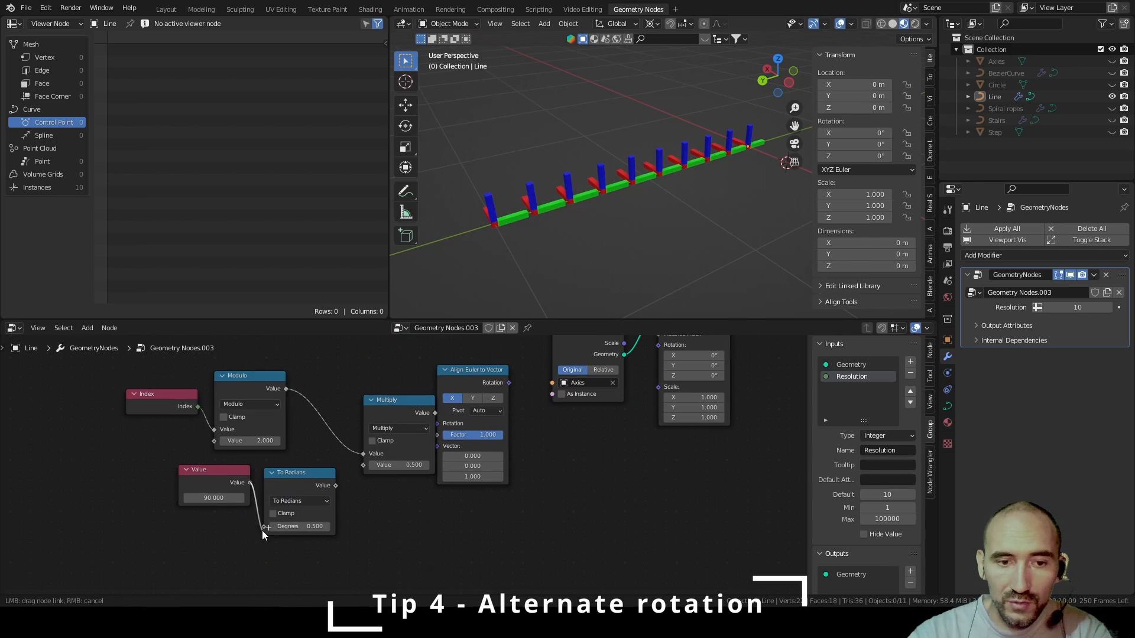
pyautogui.moveTo(321, 535); pyautogui.dragTo(347, 513)
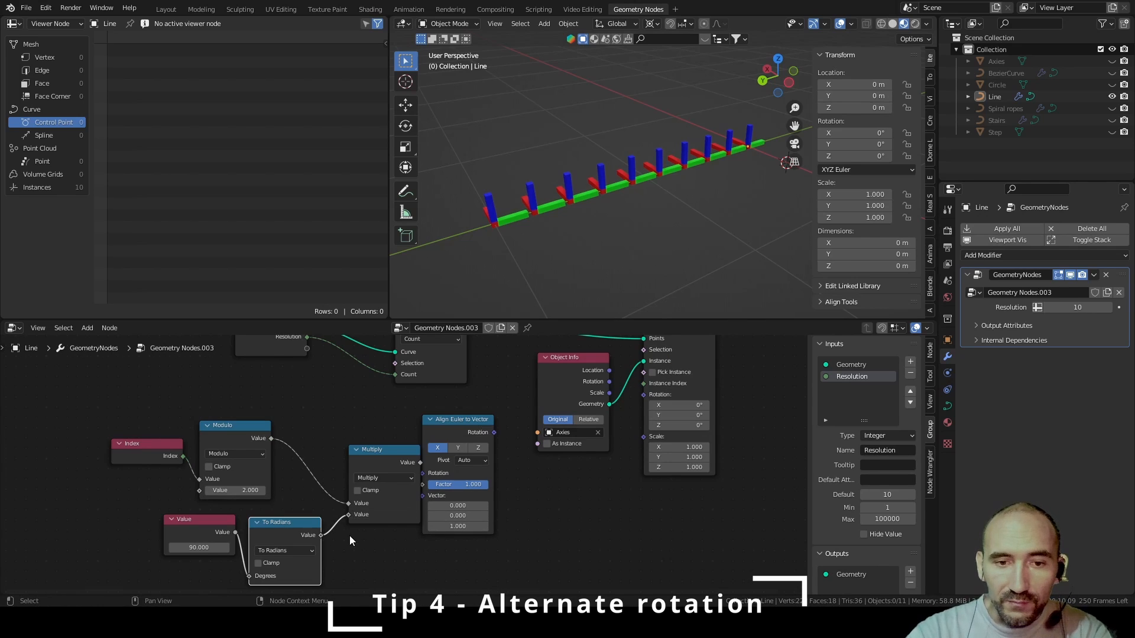
# Delete the Align Euler to Vector node and add a Rotate Euler node in its place beside the Multiply node
pyautogui.moveTo(451, 436); pyautogui.dragTo(474, 429)
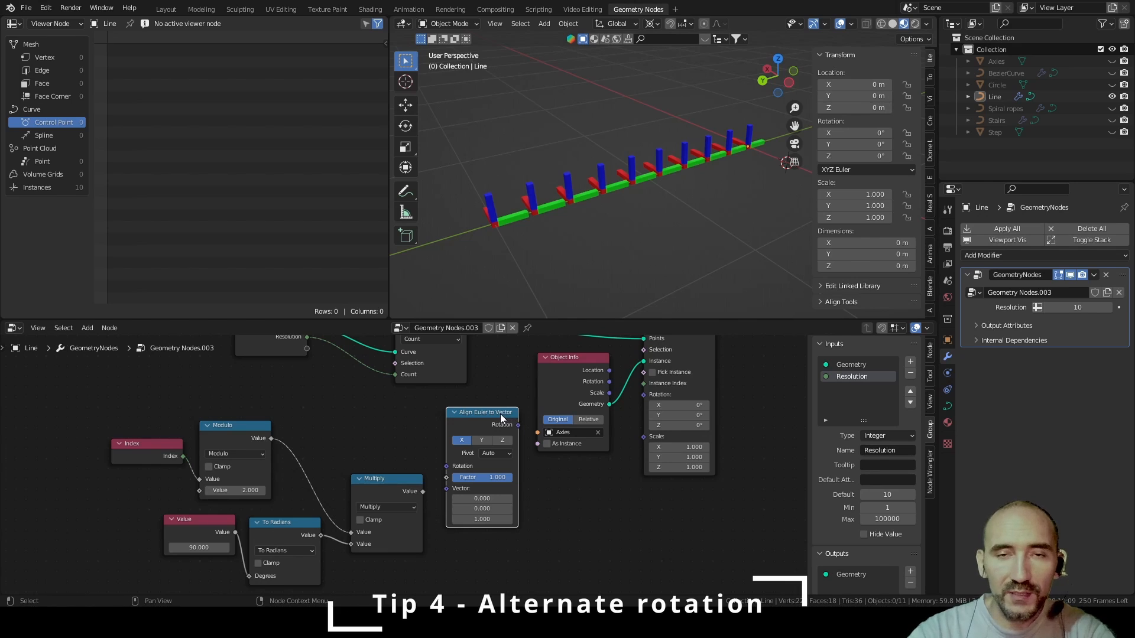
pyautogui.press('x')
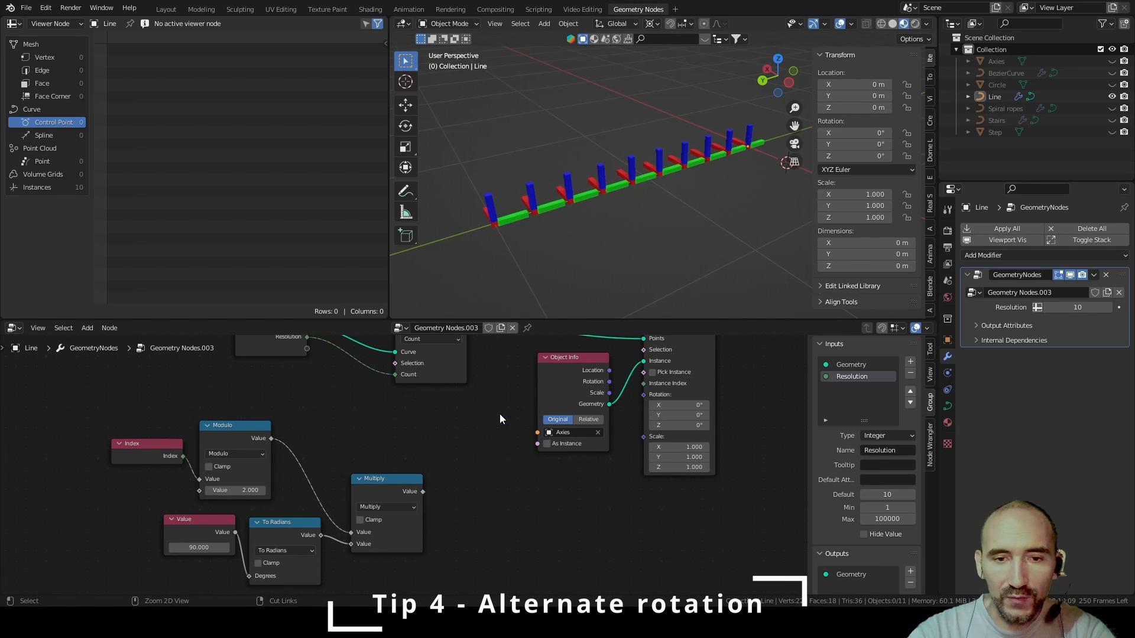
pyautogui.press('F3')
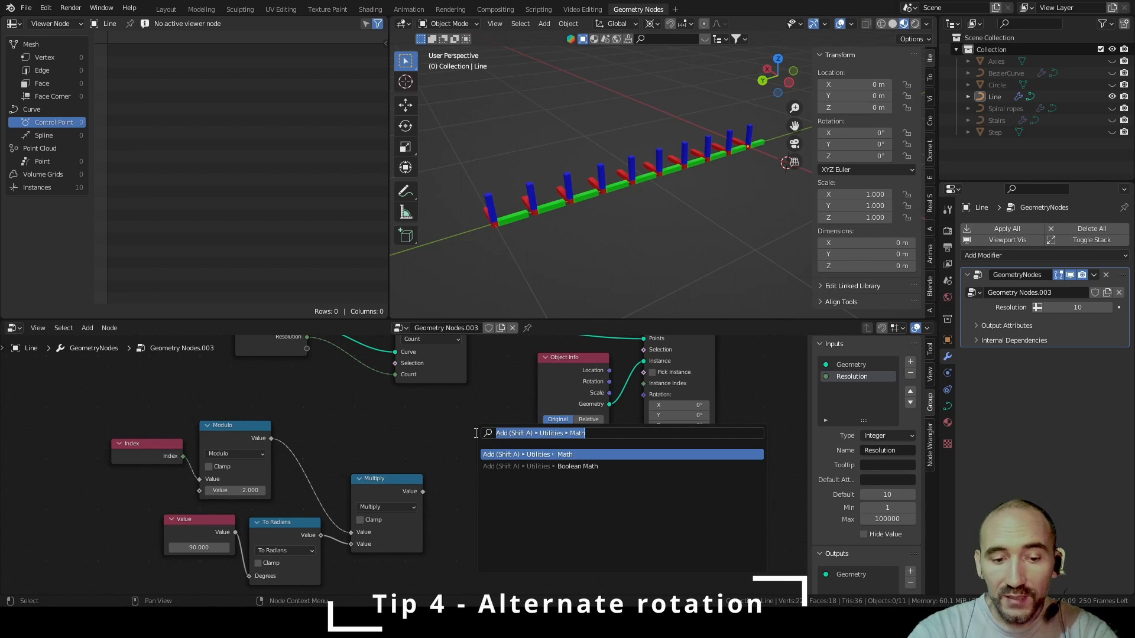
pyautogui.write('rotate euler')
pyautogui.press('Return')
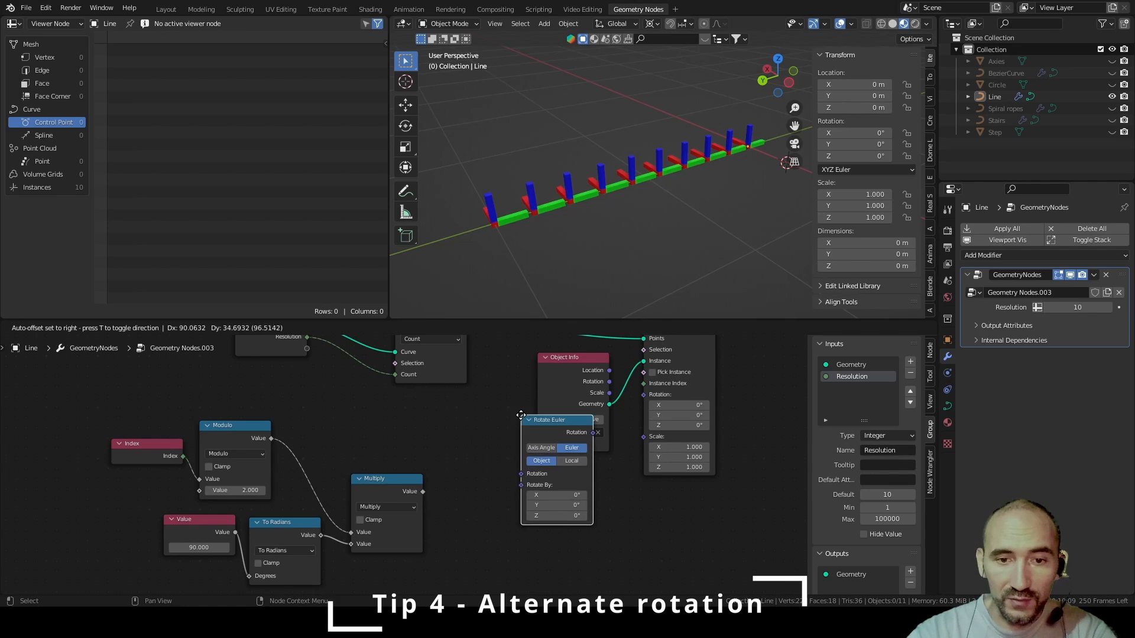
pyautogui.click(456, 513)
pyautogui.moveTo(400, 479); pyautogui.dragTo(388, 471)
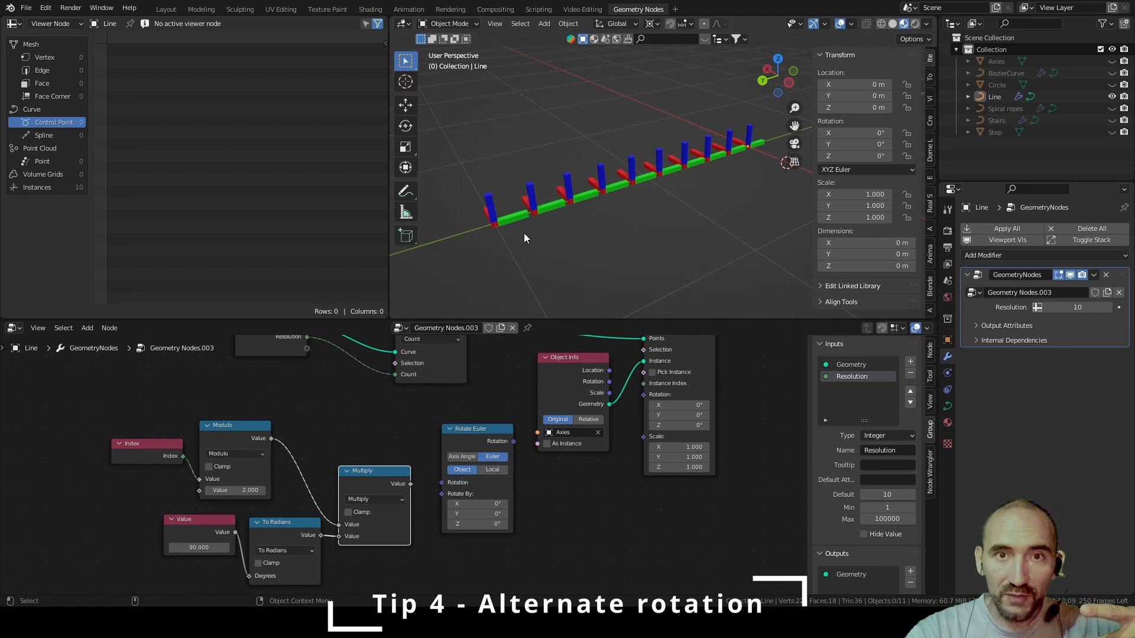
# Set Rotate Euler's space to Local and connect its Rotation output to the Rotation input of Instance on Points
pyautogui.click(501, 394)
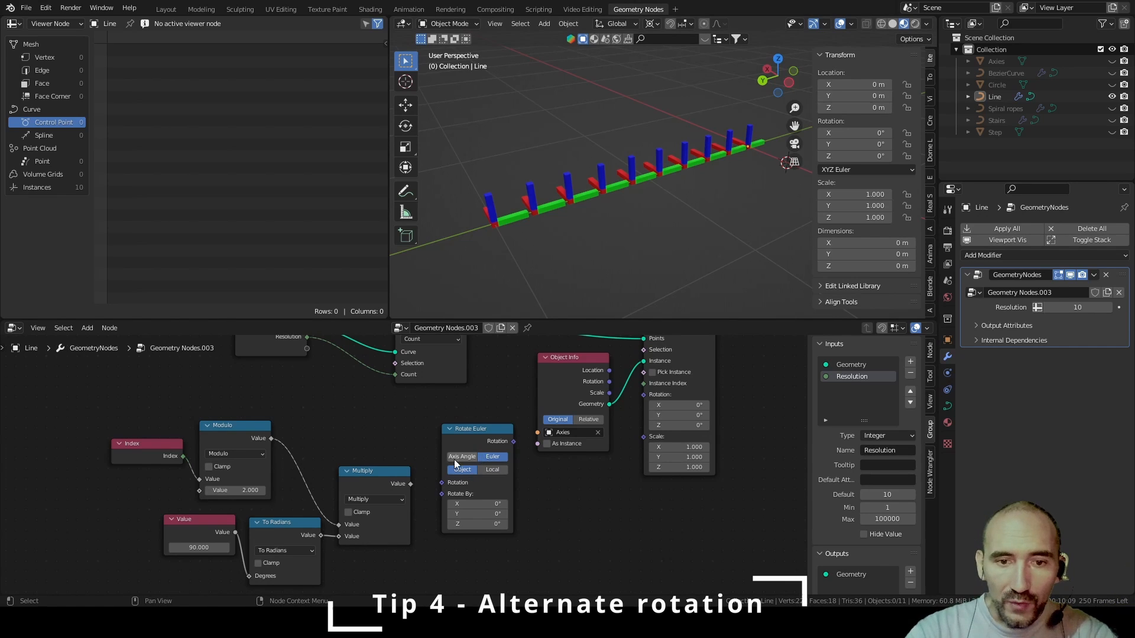
pyautogui.click(491, 470)
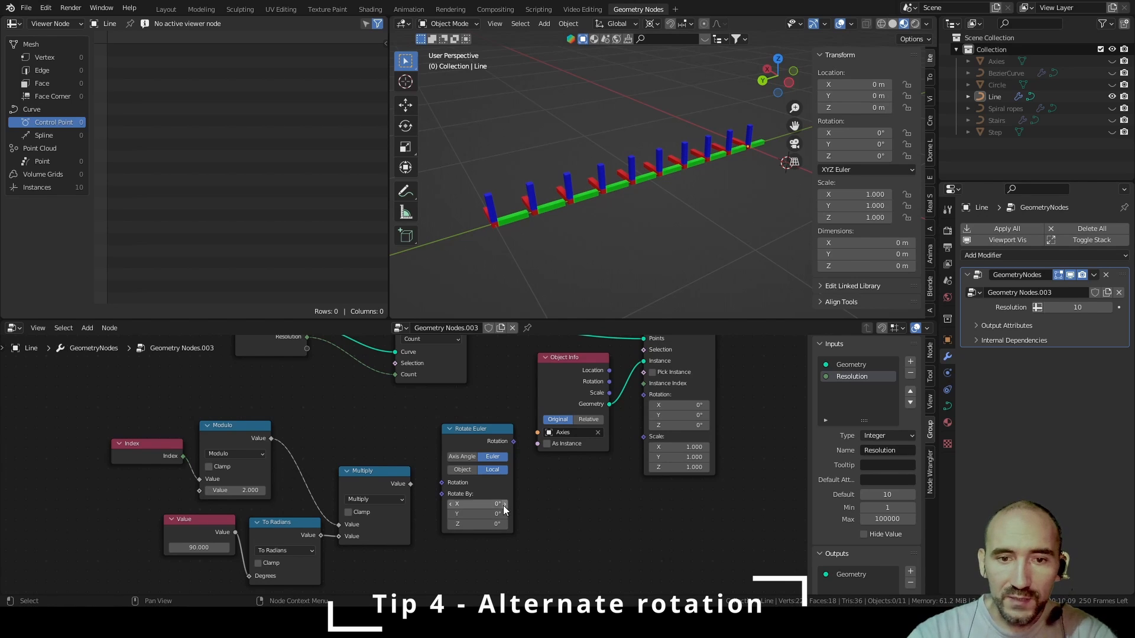
pyautogui.moveTo(513, 440); pyautogui.dragTo(647, 395)
pyautogui.moveTo(559, 376)
pyautogui.mouseDown()
pyautogui.moveTo(540, 358)
pyautogui.moveTo(541, 374)
pyautogui.mouseUp()
pyautogui.moveTo(478, 456); pyautogui.dragTo(556, 471)
pyautogui.moveTo(664, 510); pyautogui.dragTo(620, 511, button='middle')
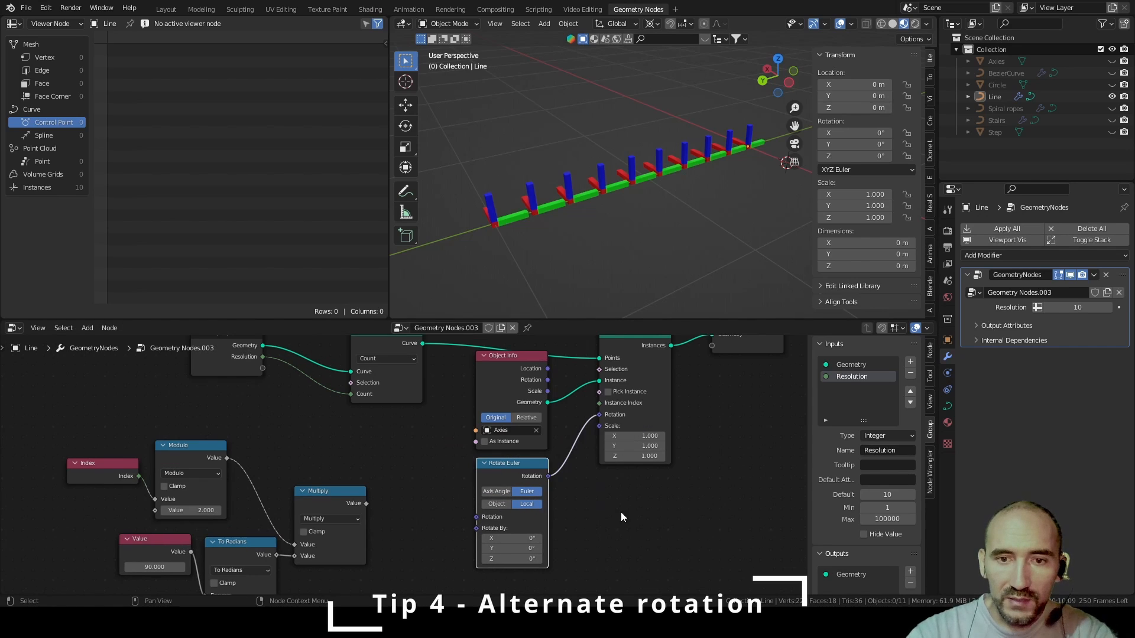
# Try out the Rotate Euler node's Y rotation and reset it to 0
pyautogui.moveTo(512, 548)
pyautogui.mouseDown()
pyautogui.moveTo(494, 548)
pyautogui.moveTo(532, 548)
pyautogui.moveTo(494, 548)
pyautogui.moveTo(513, 548)
pyautogui.mouseUp()
pyautogui.doubleClick(513, 548)
pyautogui.write('0')
pyautogui.press('Return')
pyautogui.click(406, 526)
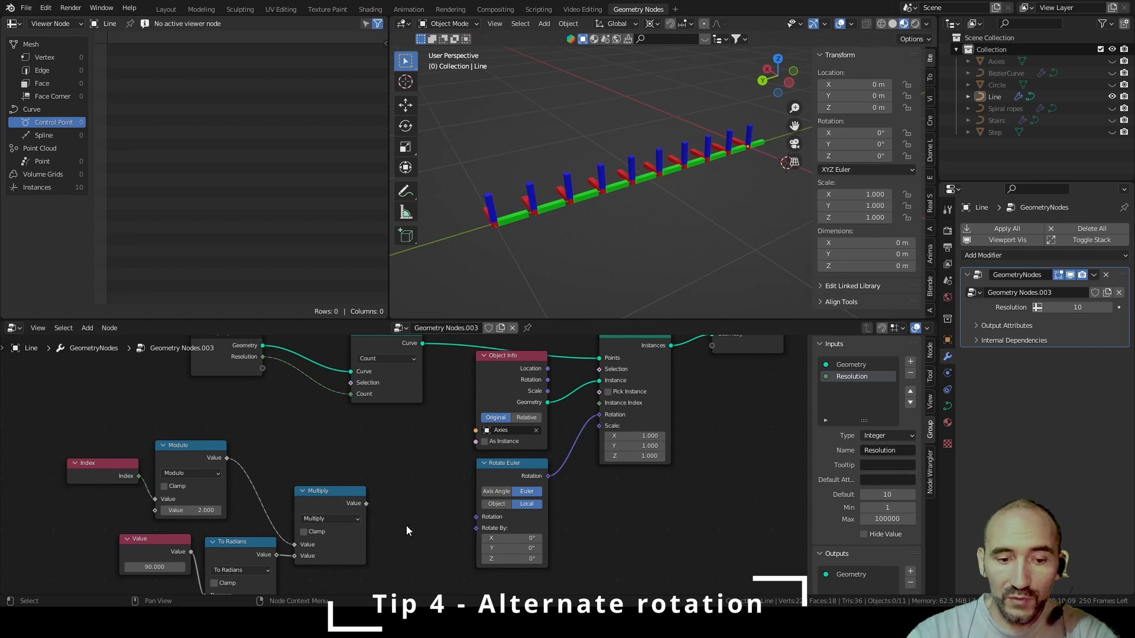
# Add a Combine XYZ node, feed the Multiply result into Y, and connect its Vector to Rotate Euler's Rotate By input
pyautogui.press('F3')
pyautogui.write('combine')
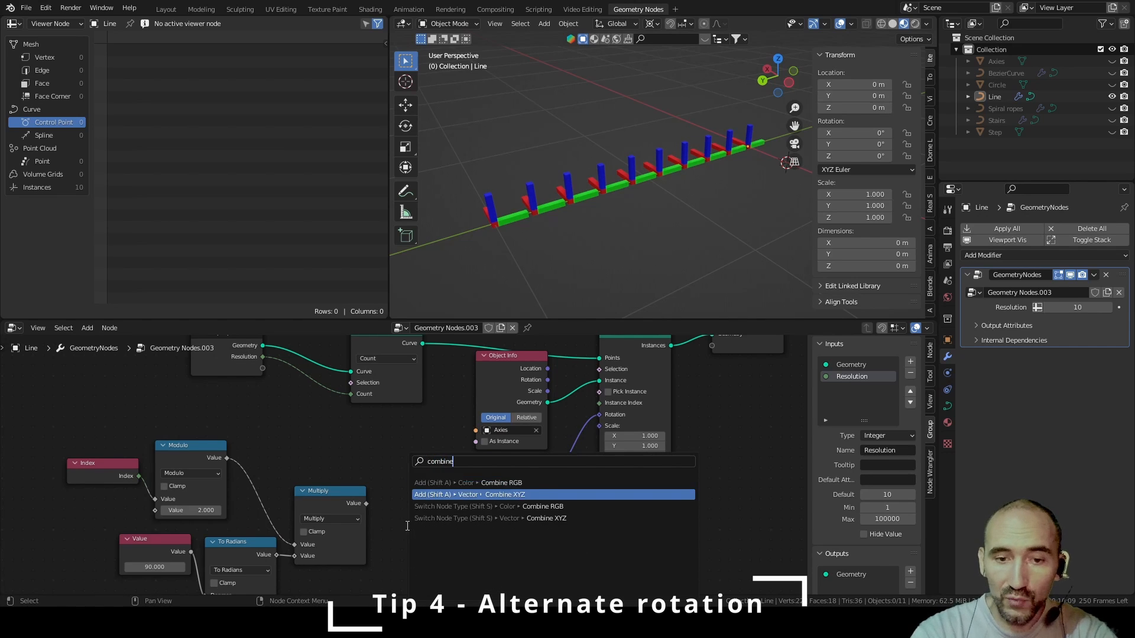
pyautogui.press('Return')
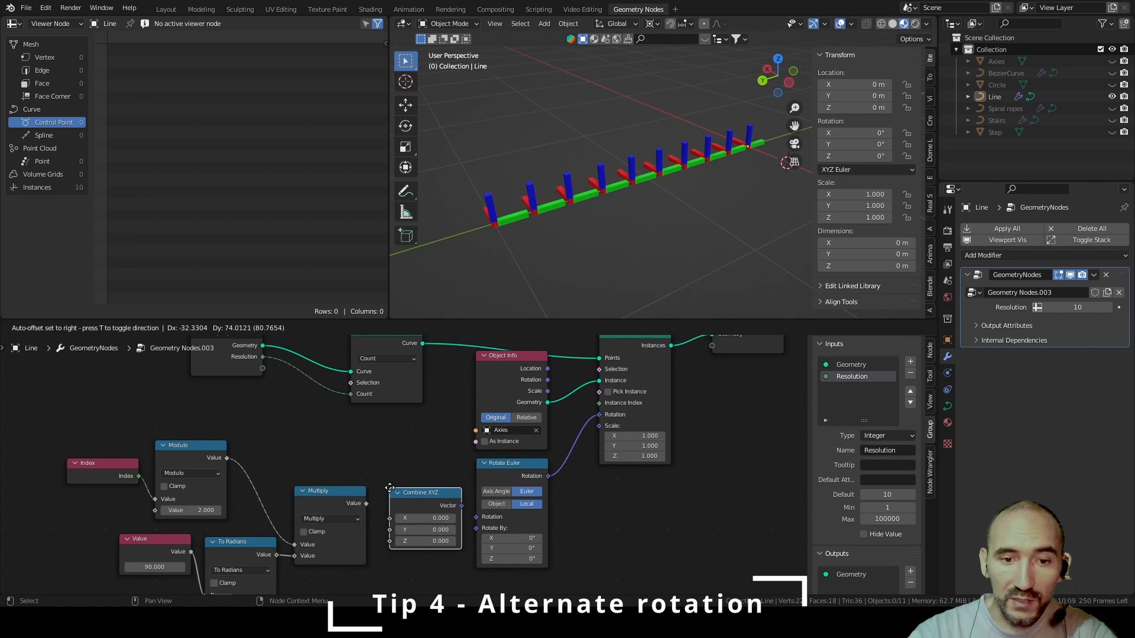
pyautogui.click(389, 488)
pyautogui.moveTo(366, 504); pyautogui.dragTo(390, 529)
pyautogui.moveTo(461, 505); pyautogui.dragTo(480, 527)
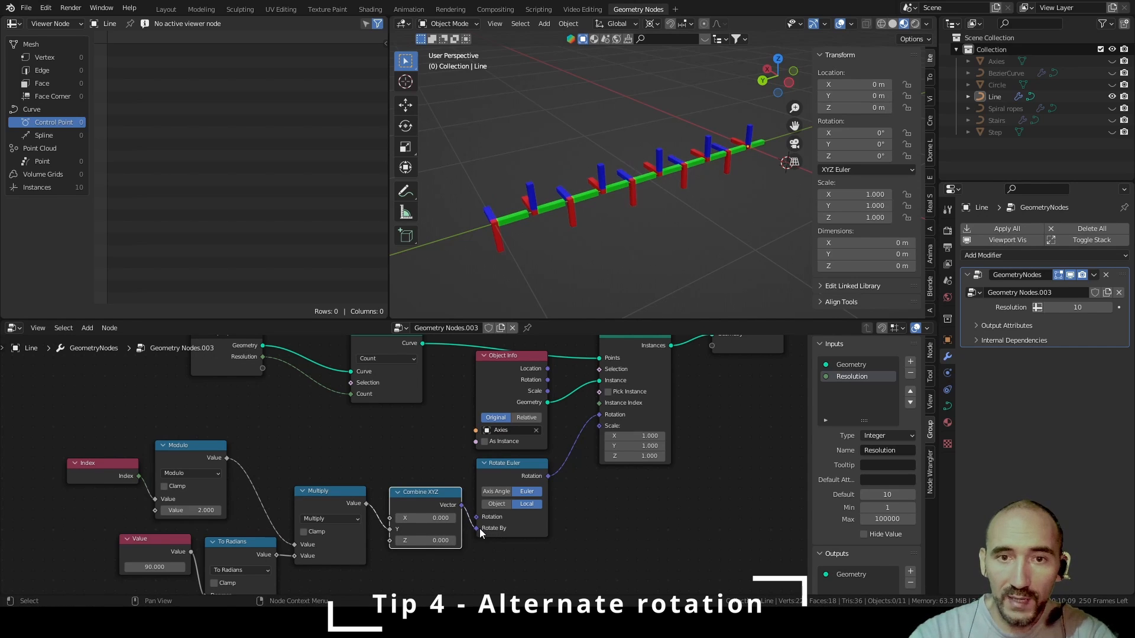
pyautogui.moveTo(647, 235); pyautogui.dragTo(528, 220, button='middle')
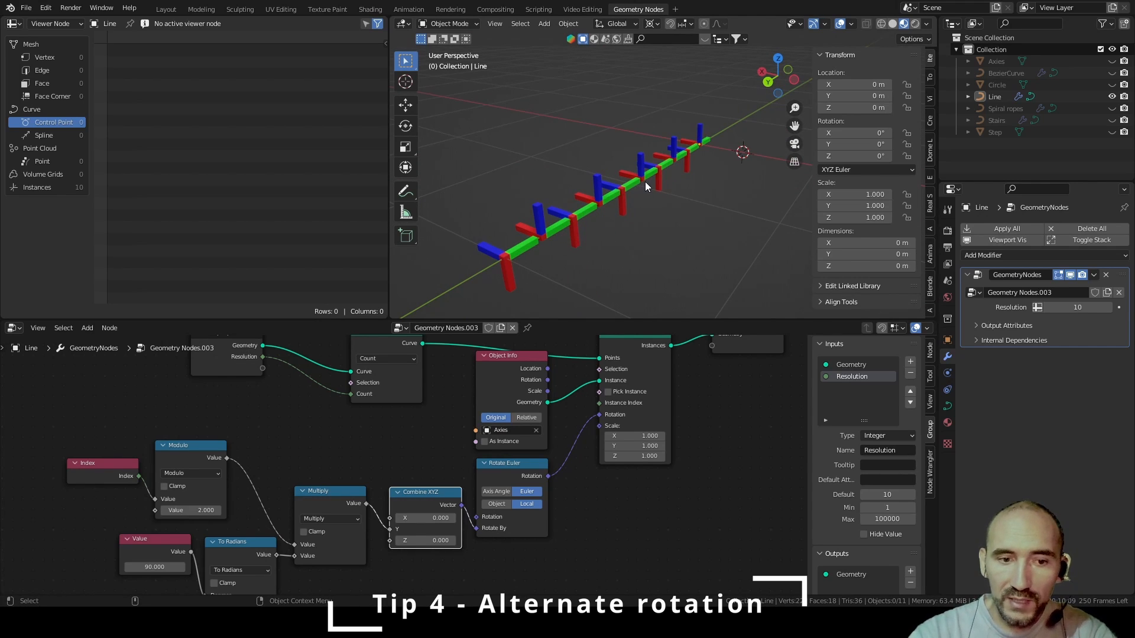
pyautogui.scroll(-4, 582, 458)
pyautogui.moveTo(582, 458); pyautogui.dragTo(420, 527, button='middle')
pyautogui.scroll(6, 408, 490)
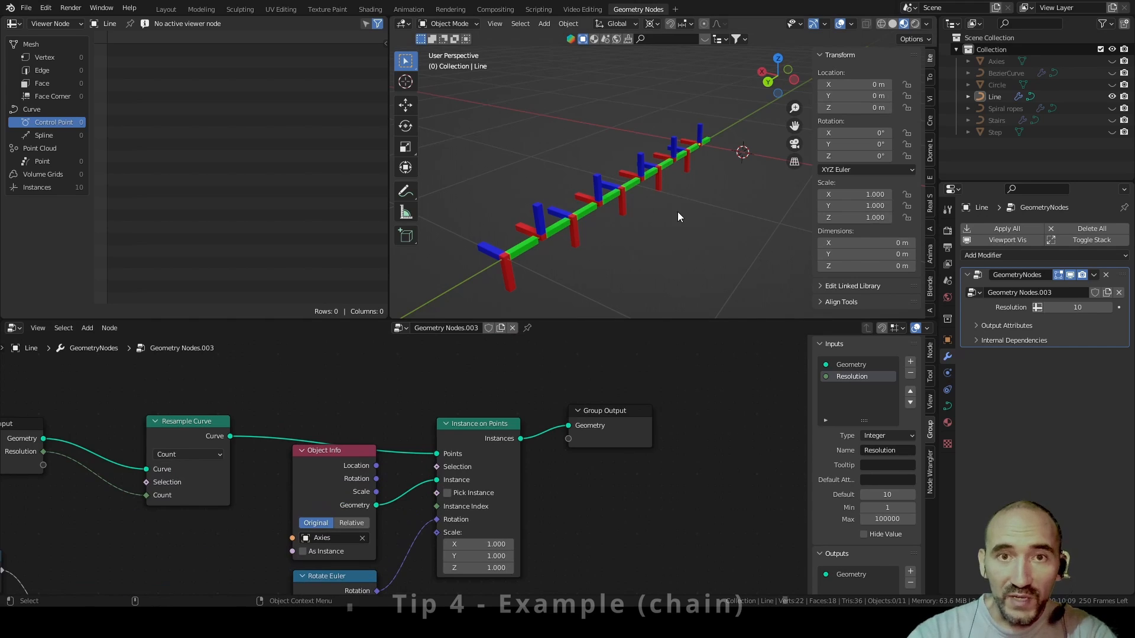
# Add a torus mesh to the scene and switch to the Layout workspace
pyautogui.hotkey('shift', 'a')
pyautogui.moveTo(605, 198)
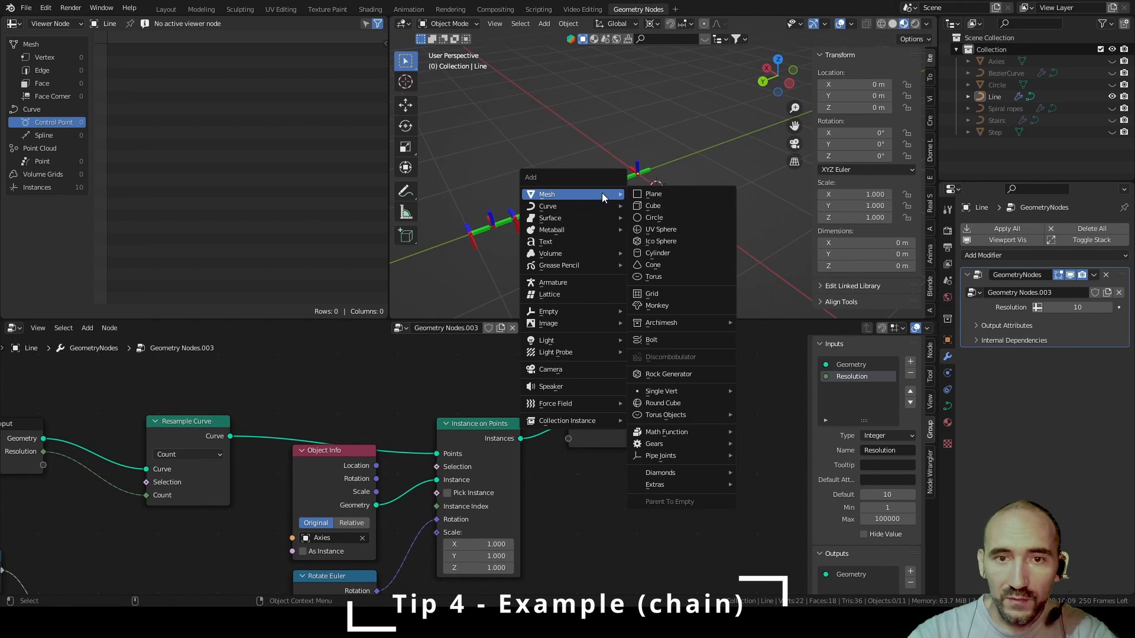
pyautogui.click(675, 273)
pyautogui.click(166, 8)
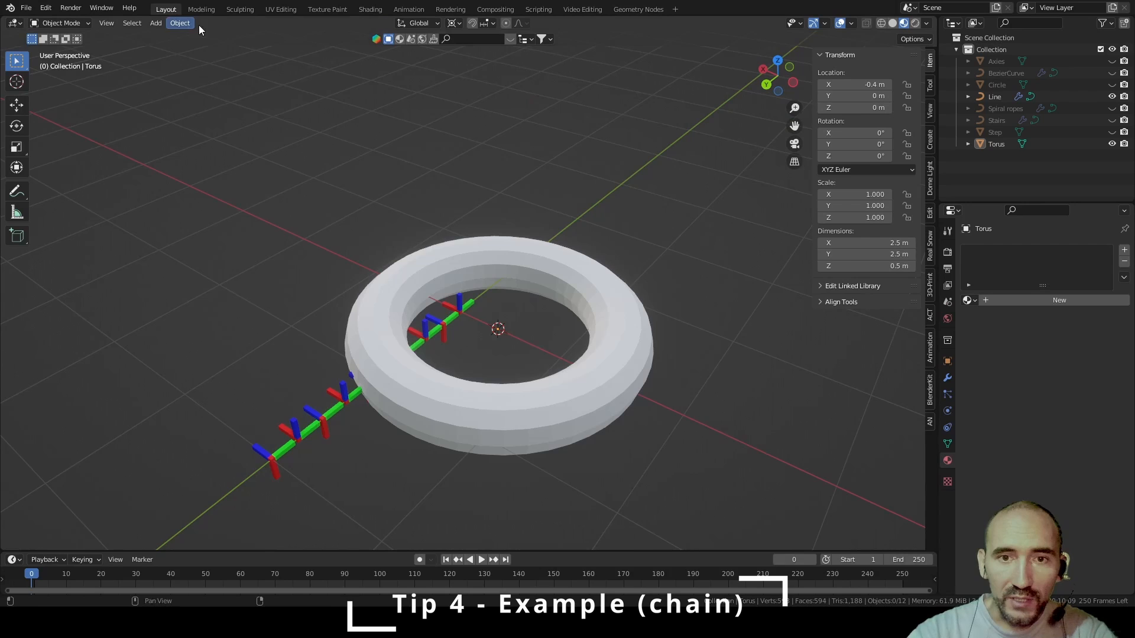
# In the torus's edit mode, select all faces of its +X half in see-through top view and split them from the rest
pyautogui.click(536, 266)
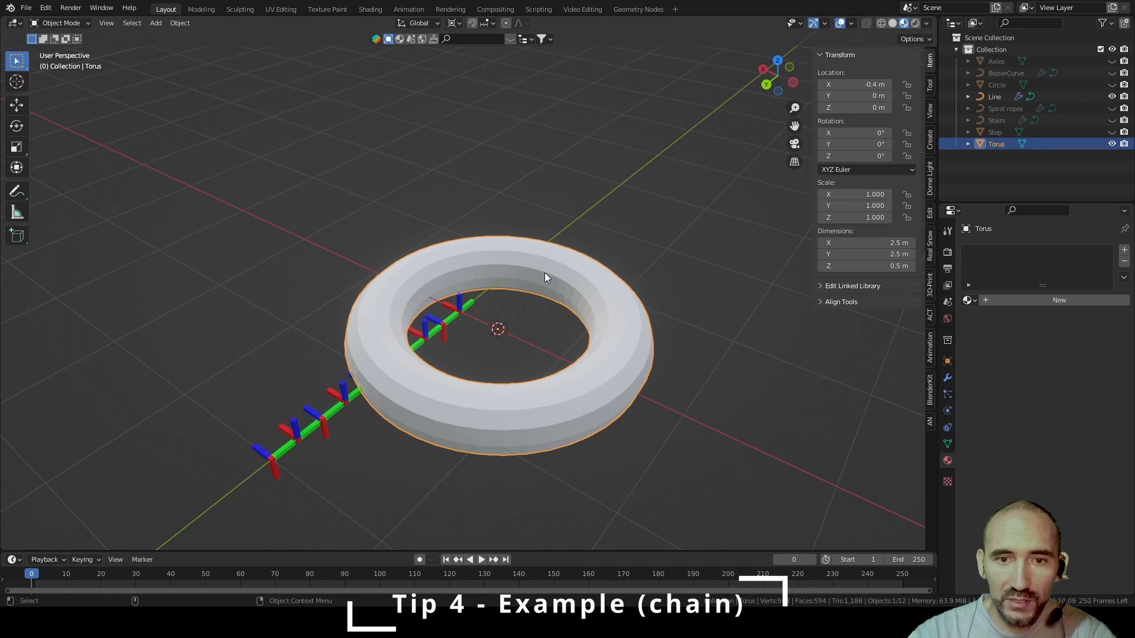
pyautogui.press('Tab')
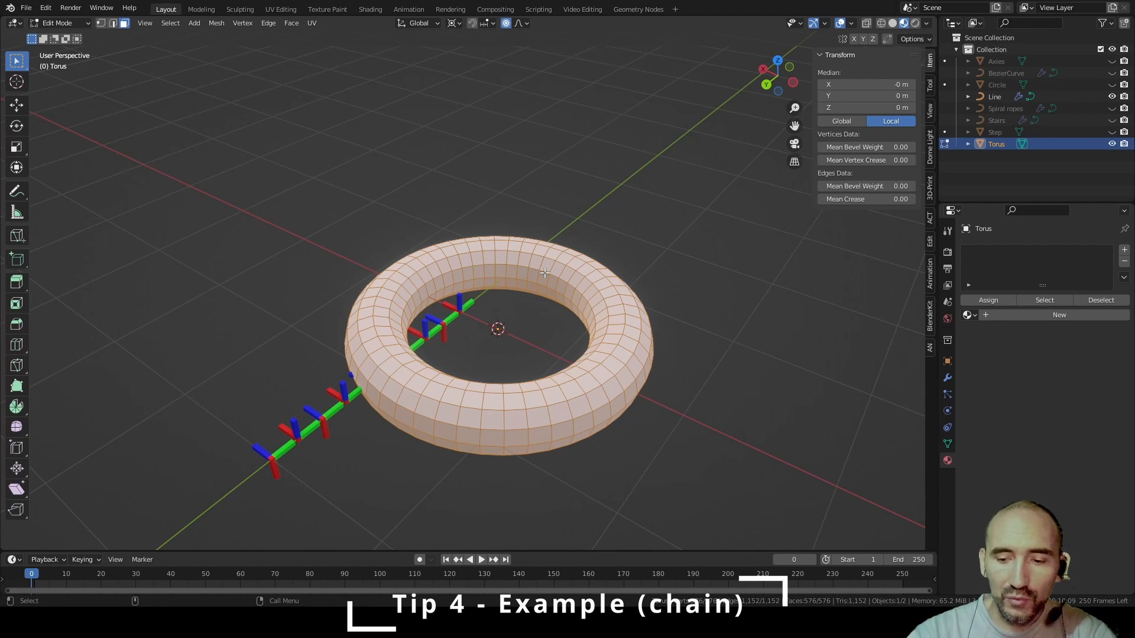
pyautogui.press('KP_7')
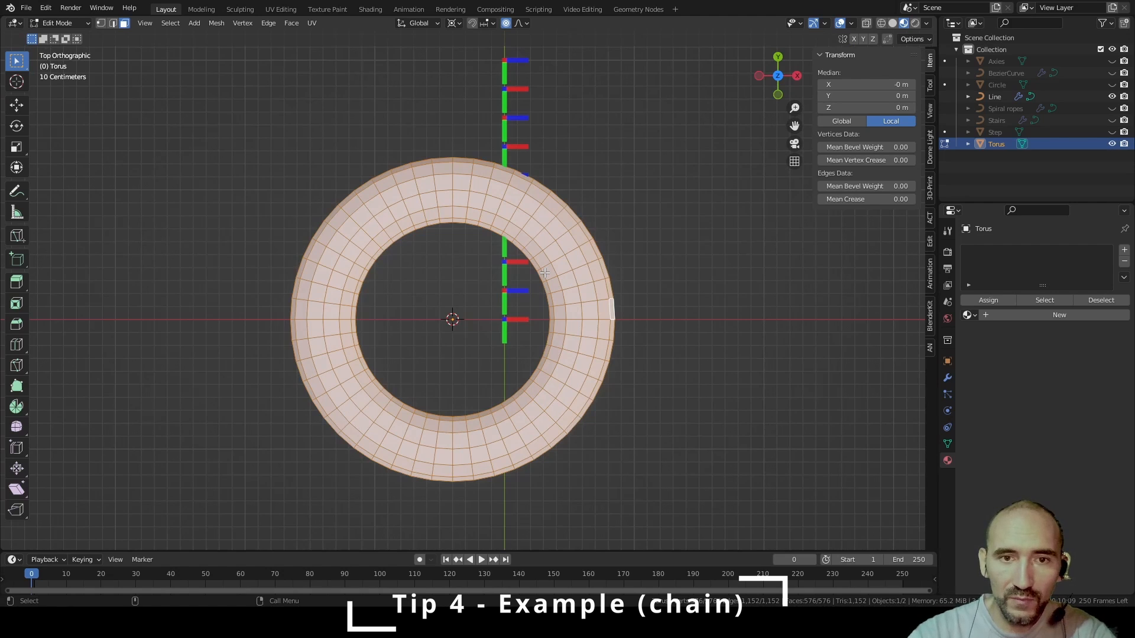
pyautogui.hotkey('alt', 'z')
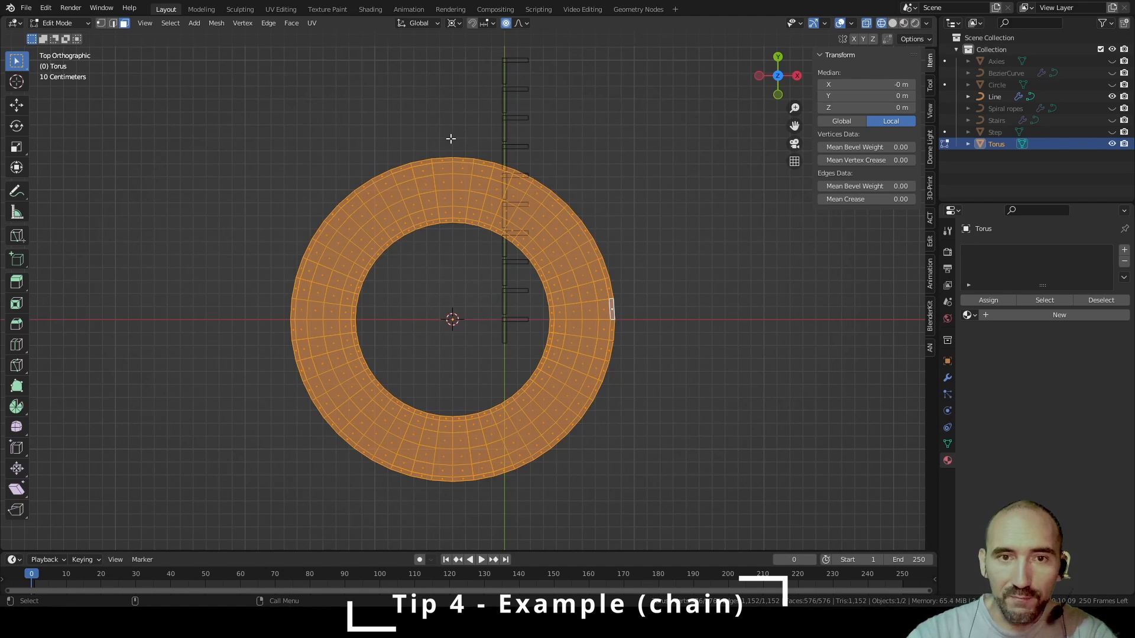
pyautogui.moveTo(455, 144); pyautogui.dragTo(642, 504)
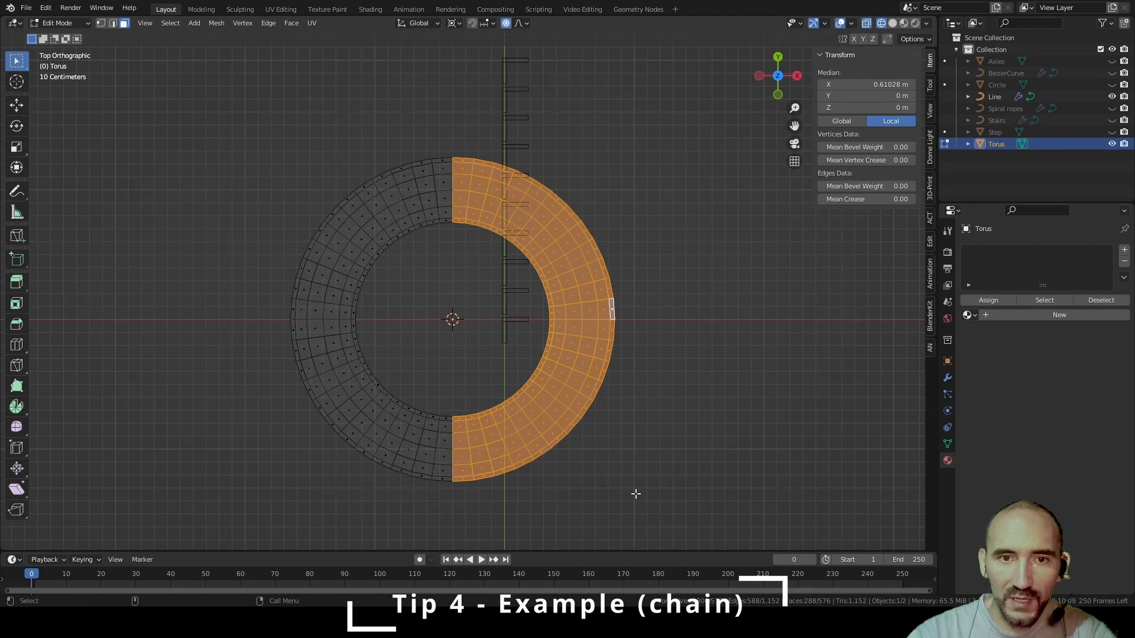
pyautogui.rightClick(647, 360)
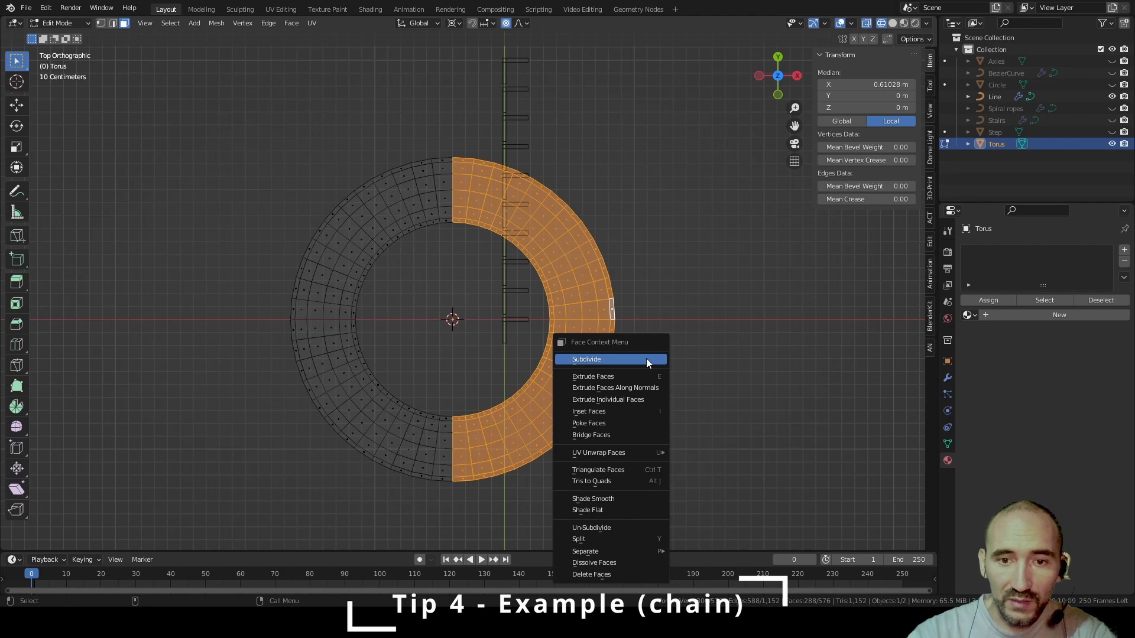
pyautogui.click(632, 539)
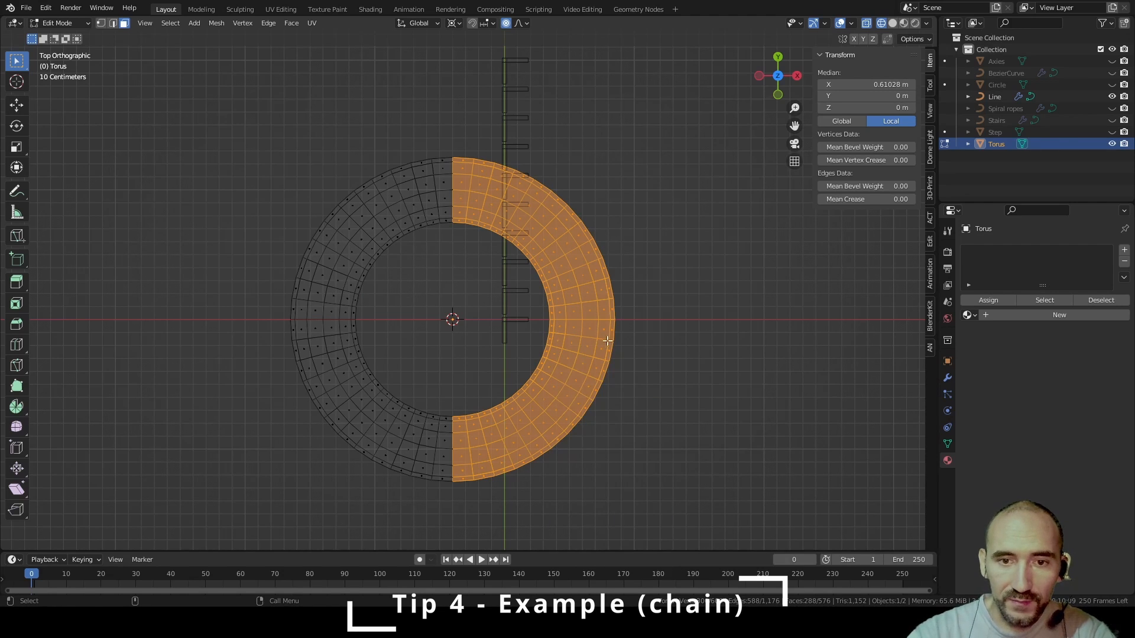
# Move the split torus half about 1.4 m along the X axis with proportional editing turned off
pyautogui.press('g')
pyautogui.press('o')
pyautogui.press('x')
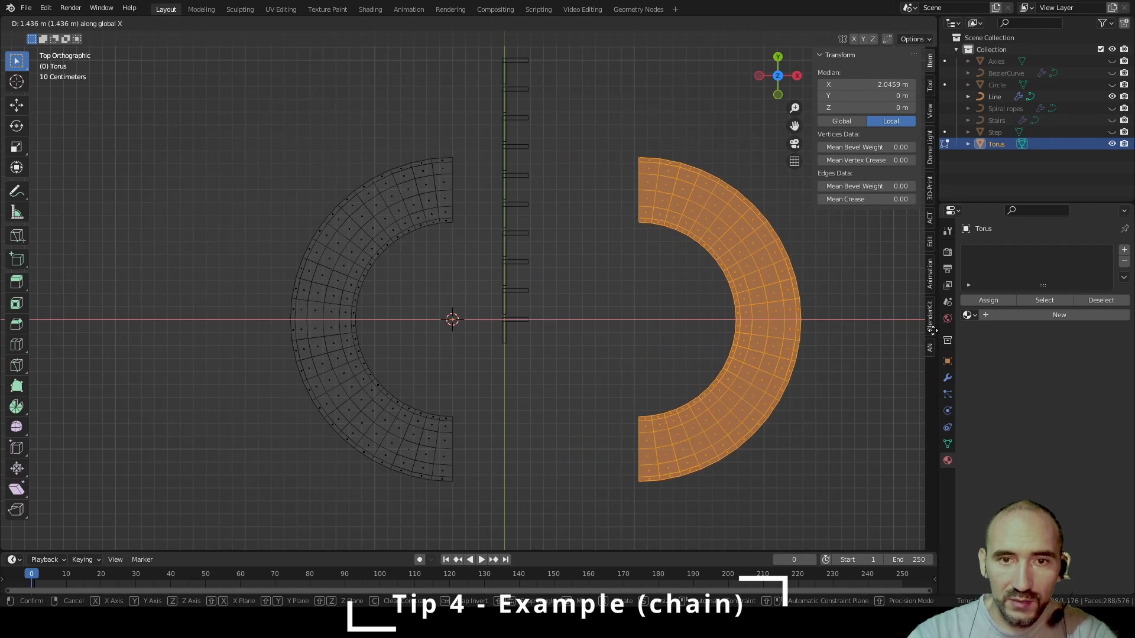
pyautogui.click(770, 311)
# Bridge the two facing open edge loops at the +Y ends of the torus halves
pyautogui.hotkey('alt', 'a')
pyautogui.moveTo(658, 271); pyautogui.dragTo(544, 212, button='middle')
pyautogui.press('2')
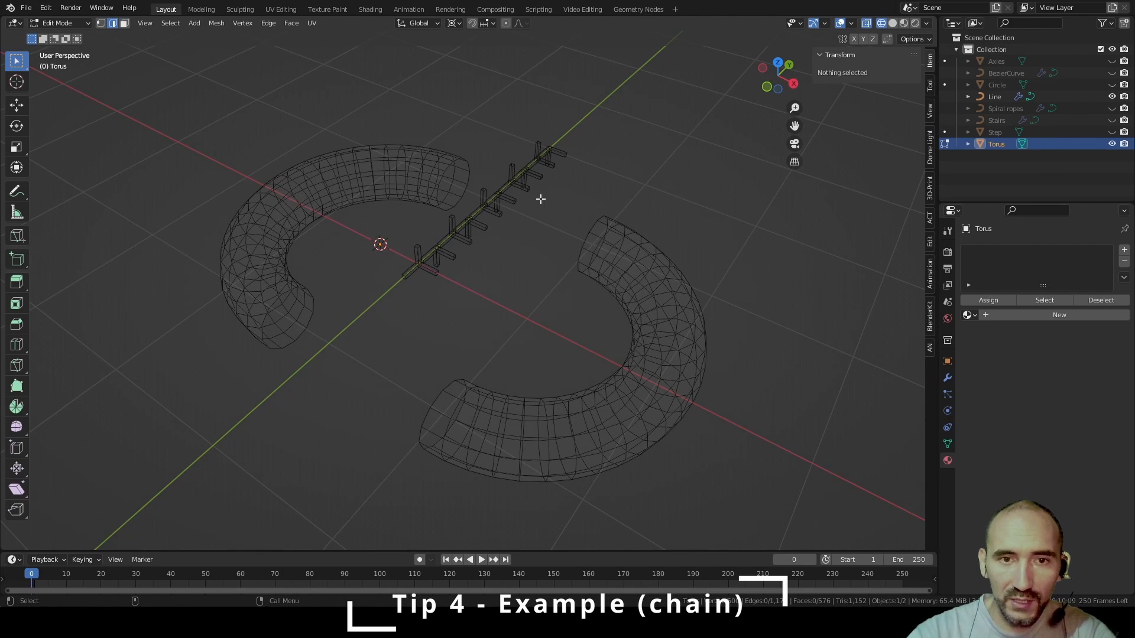
pyautogui.click(470, 175)
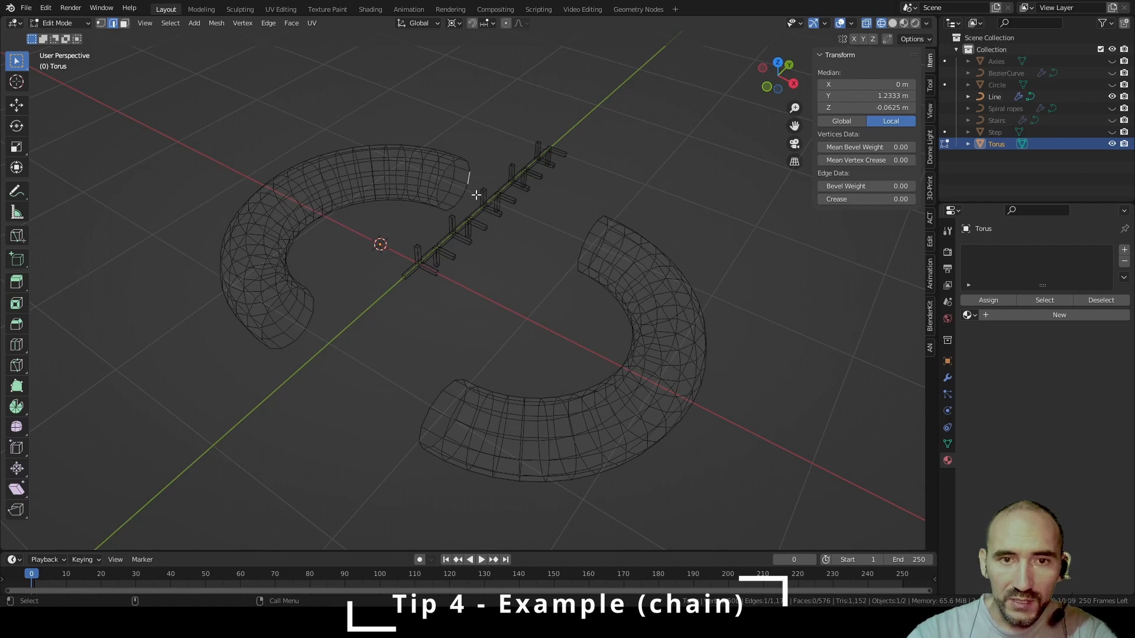
pyautogui.keyDown('alt'); pyautogui.click(466, 191); pyautogui.keyUp('alt')
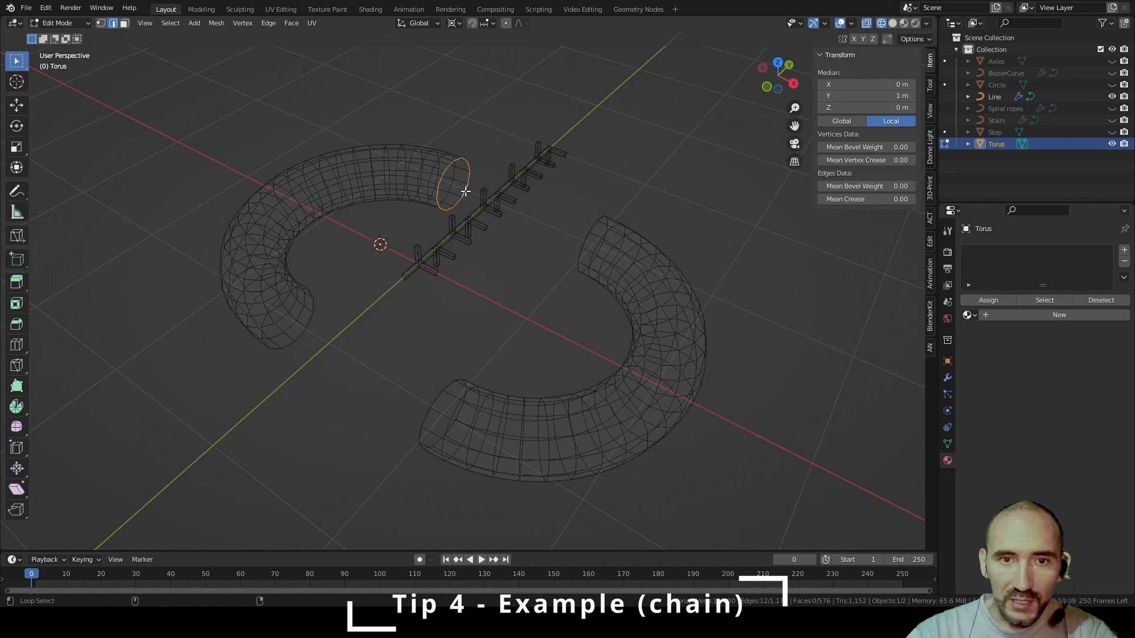
pyautogui.hotkey('ctrl', 'e')
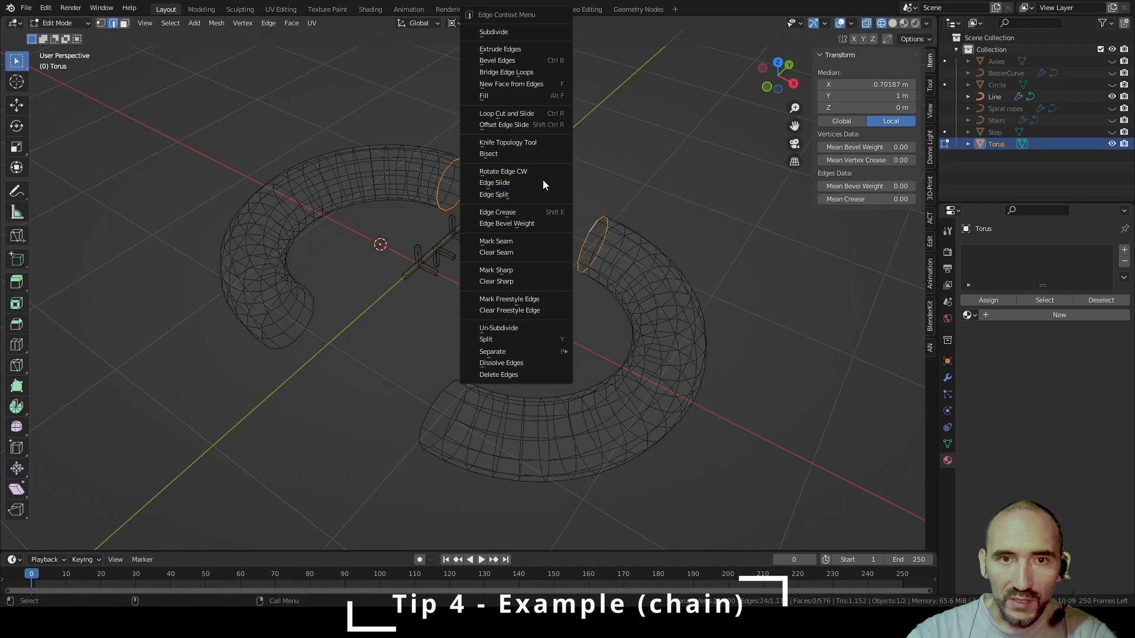
pyautogui.click(509, 69)
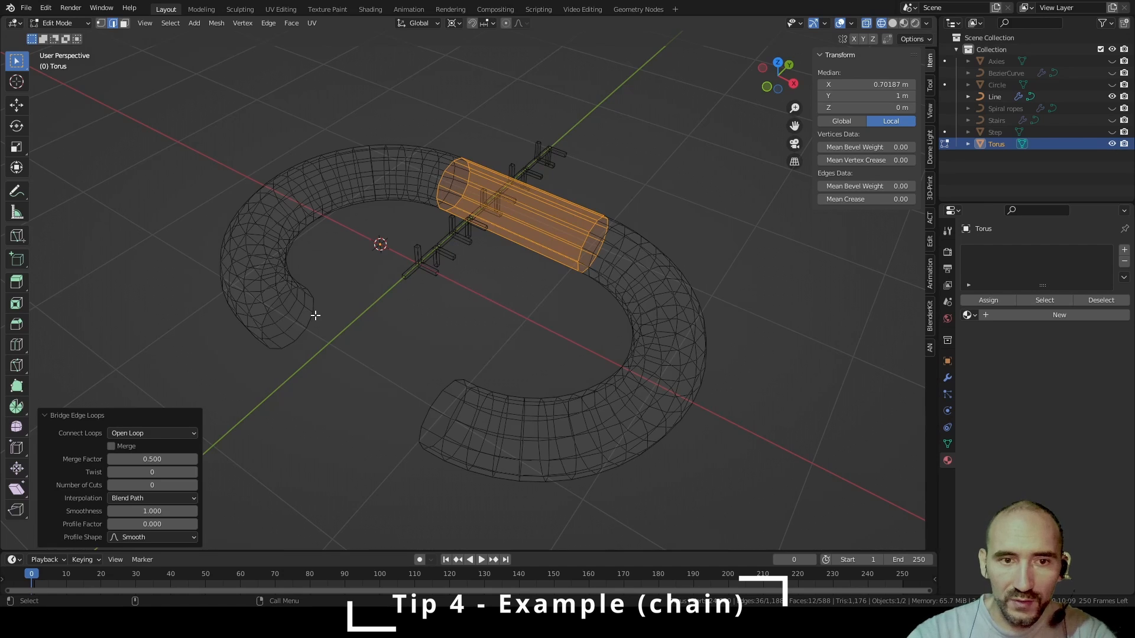
# Bridge the two facing open edge loops at the -Y ends of the torus halves and return to object mode
pyautogui.click(310, 309)
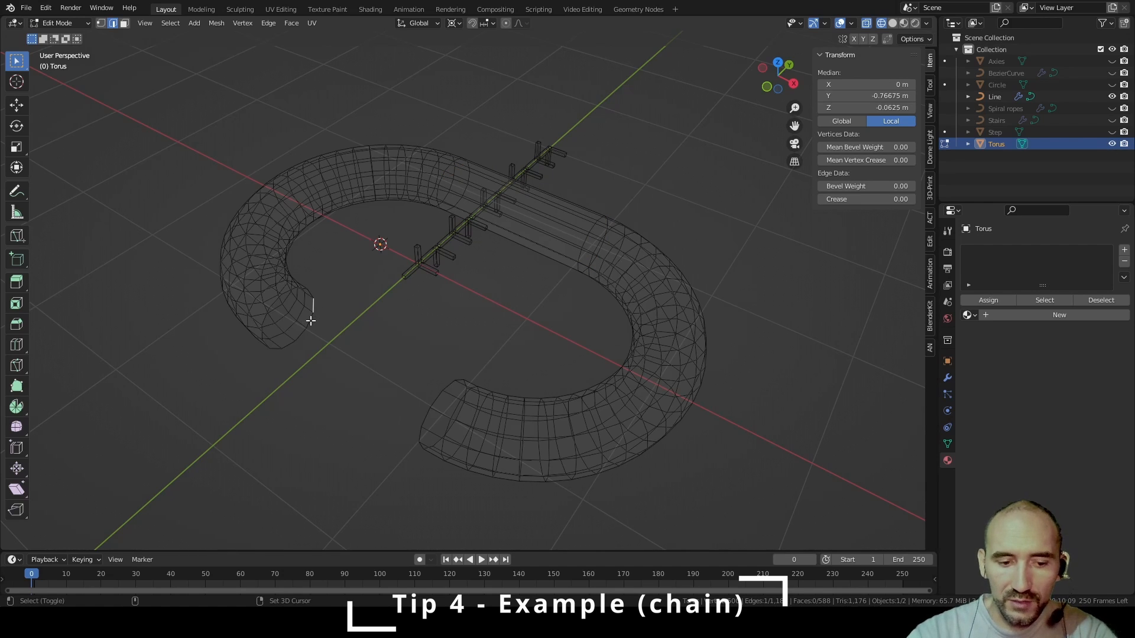
pyautogui.keyDown('alt'); pyautogui.click(310, 321); pyautogui.keyUp('alt')
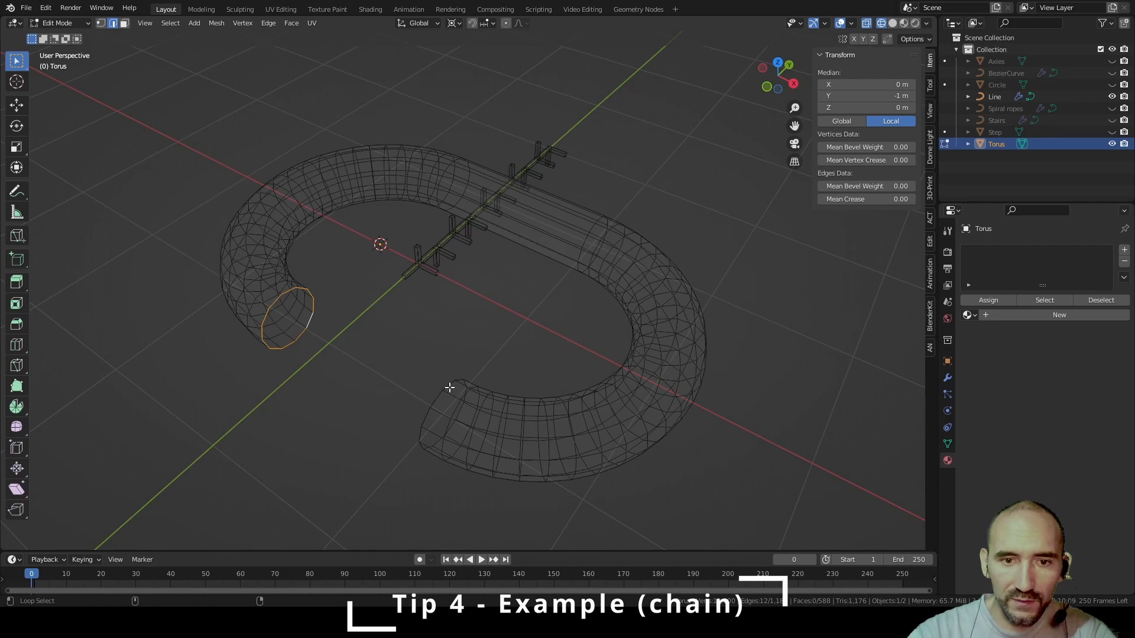
pyautogui.keyDown('alt'); pyautogui.keyDown('shift'); pyautogui.click(450, 387); pyautogui.keyUp('shift'); pyautogui.keyUp('alt')
pyautogui.rightClick(449, 388)
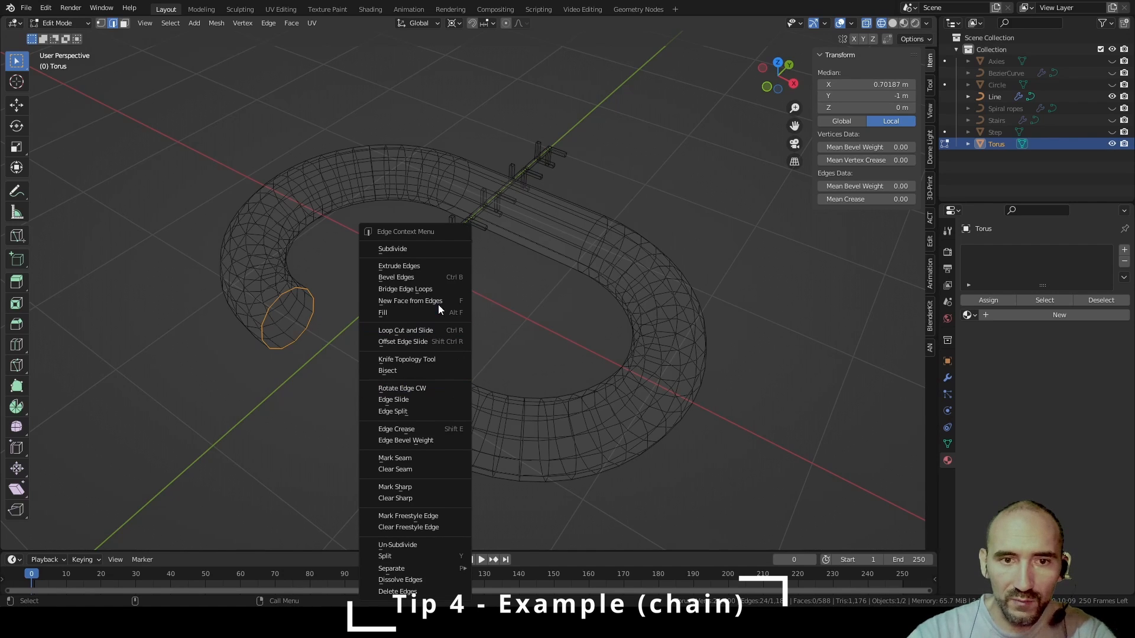
pyautogui.click(430, 289)
pyautogui.click(505, 290)
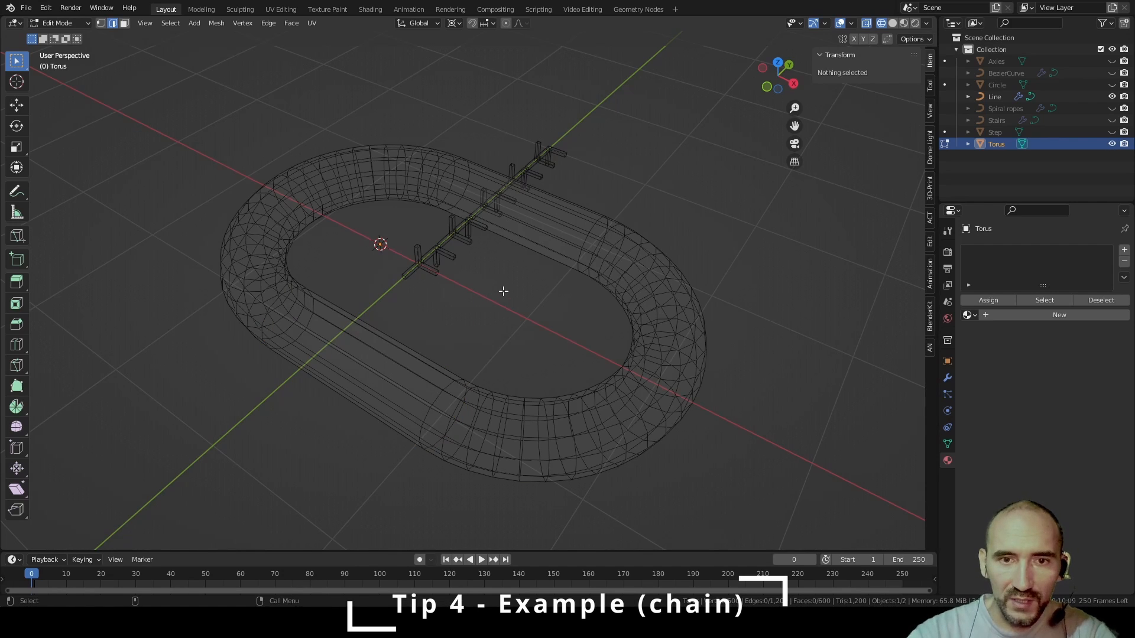
pyautogui.press('Tab')
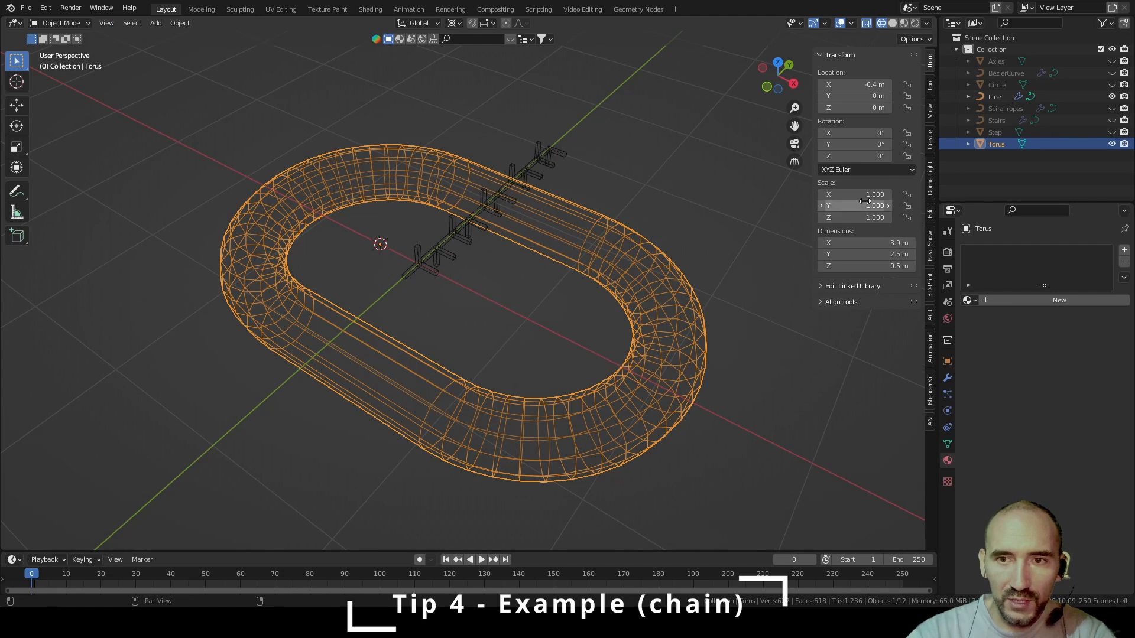
# Scale the torus link down to 0.040 on all three axes and apply its scale
pyautogui.moveTo(864, 202); pyautogui.dragTo(683, 219)
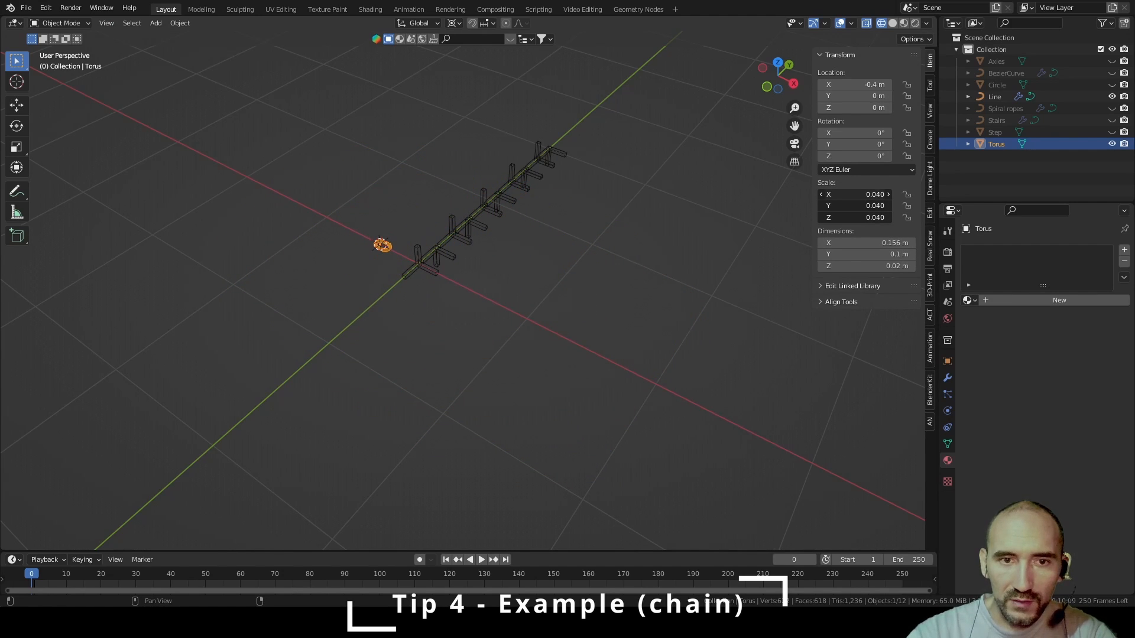
pyautogui.hotkey('ctrl', 'a')
pyautogui.click(502, 270)
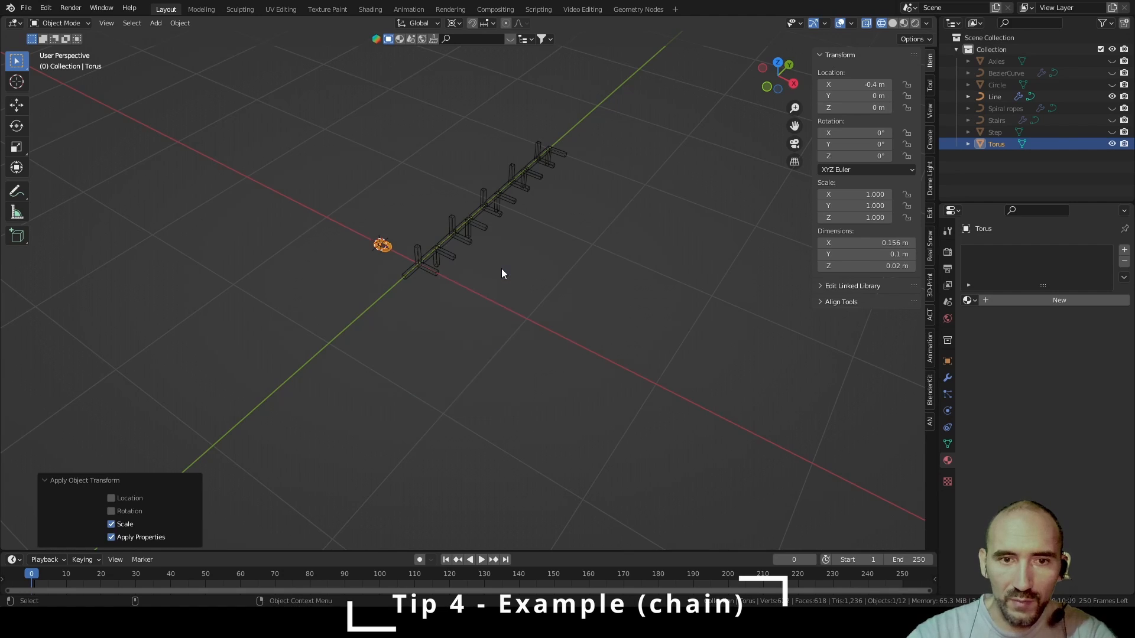
pyautogui.scroll(3, 500, 271)
pyautogui.press('Tab')
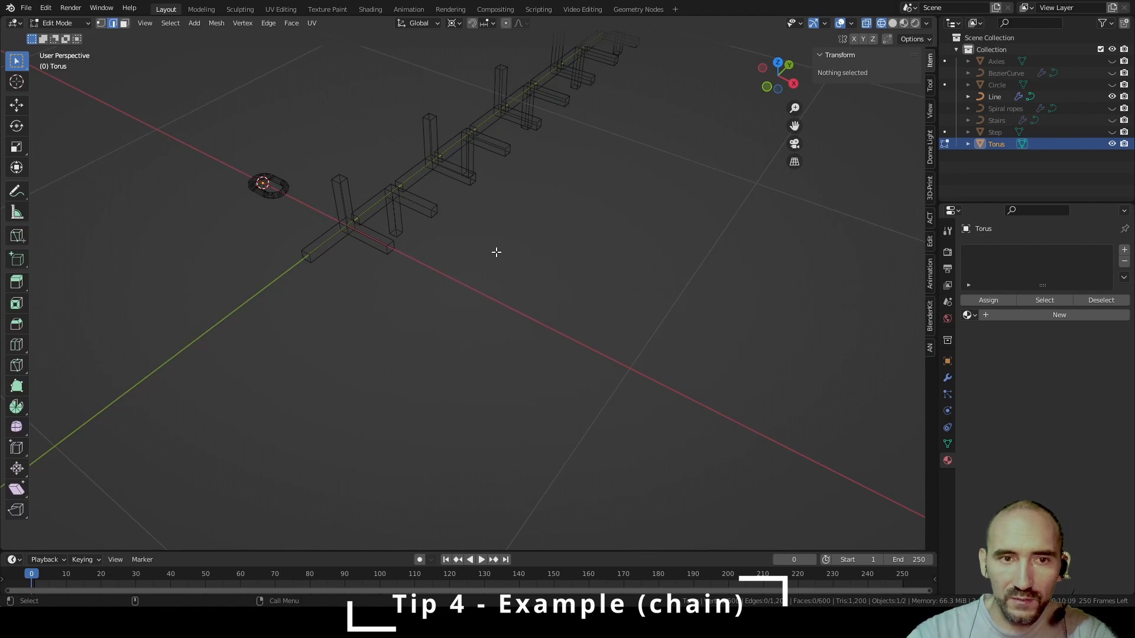
pyautogui.press('Tab')
# Switch the viewport from wireframe to material preview shading and deselect the link
pyautogui.hotkey('shift', 'z')
pyautogui.click(491, 231)
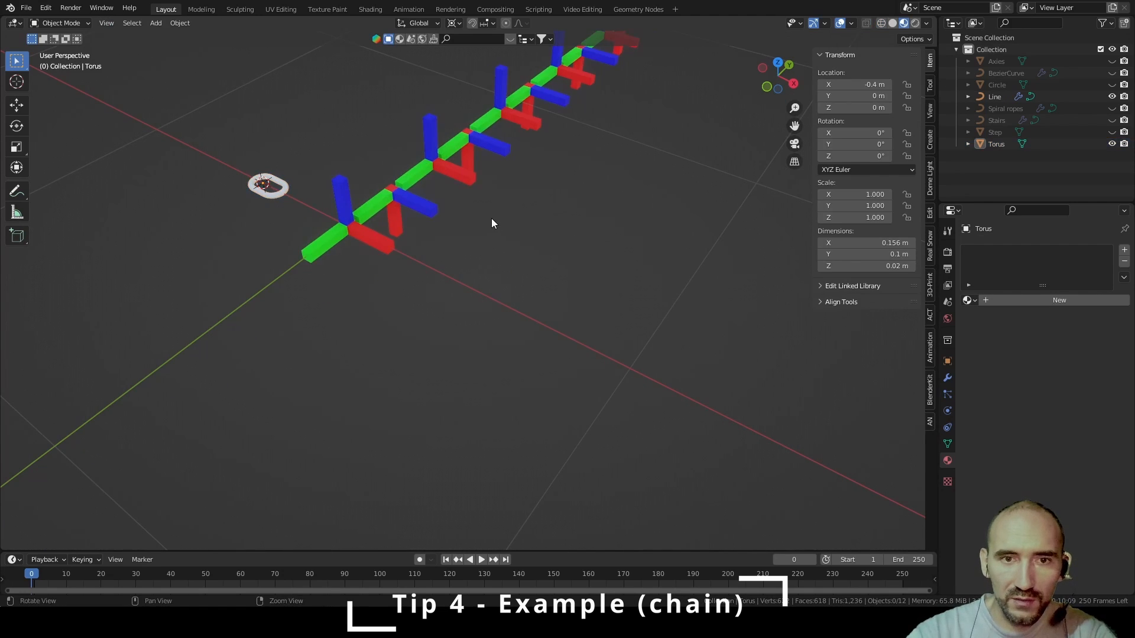
pyautogui.moveTo(492, 218); pyautogui.dragTo(490, 411, button='middle')
pyautogui.moveTo(459, 373); pyautogui.dragTo(511, 378, button='middle')
# Give the torus link a new material with Metallic 1.000 and Roughness about 0.122
pyautogui.click(258, 421)
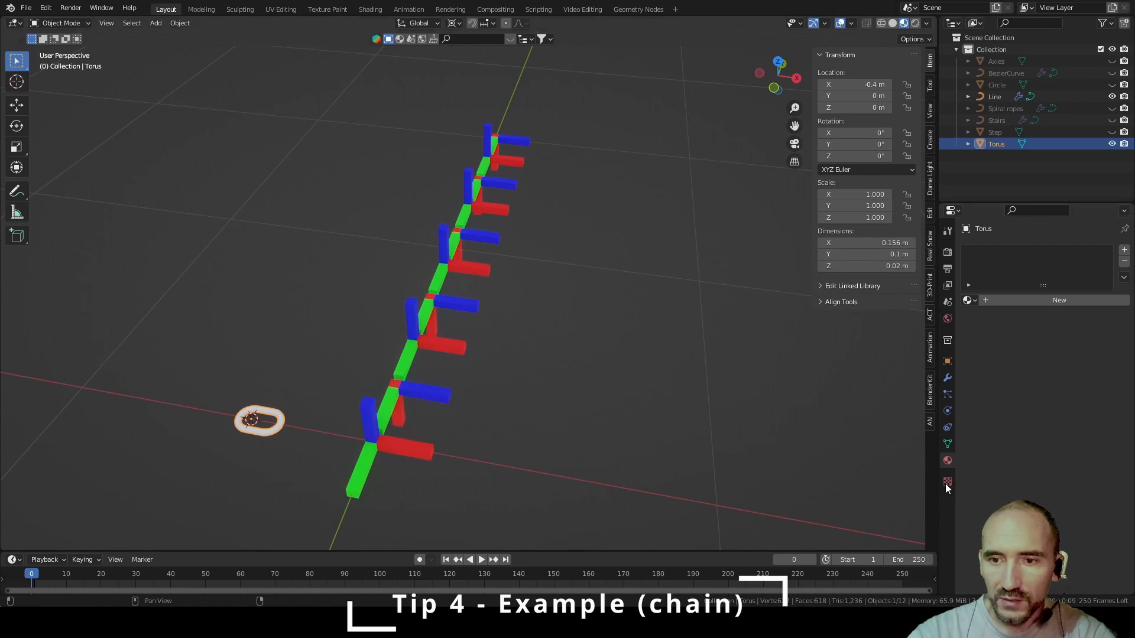
pyautogui.click(1007, 301)
pyautogui.scroll(-8, 993, 414)
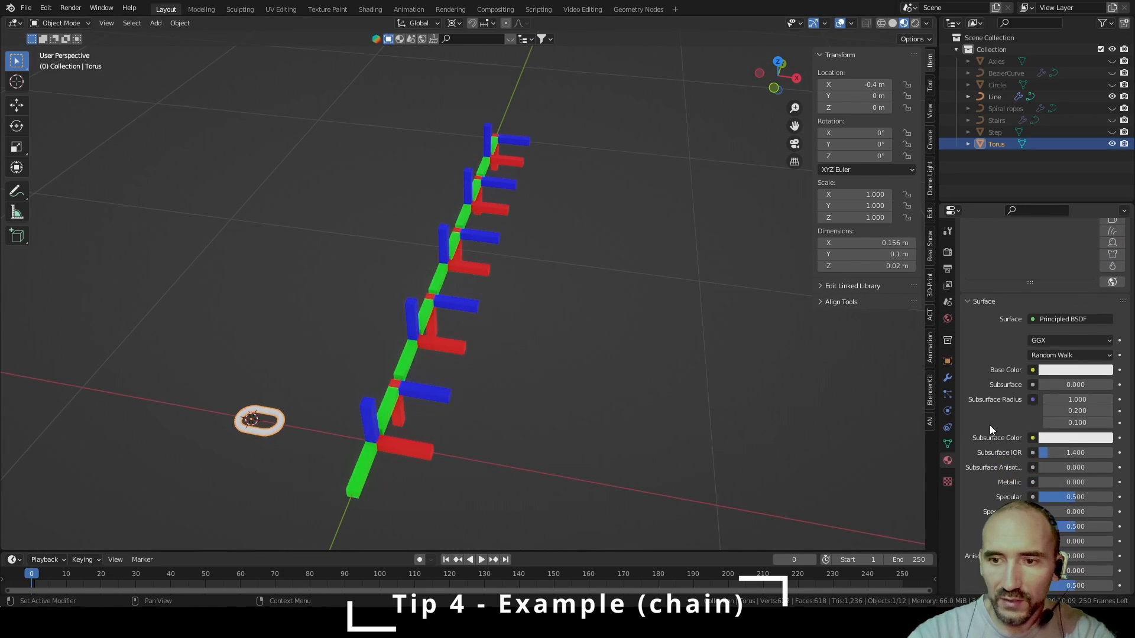
pyautogui.moveTo(1062, 411); pyautogui.dragTo(1116, 413)
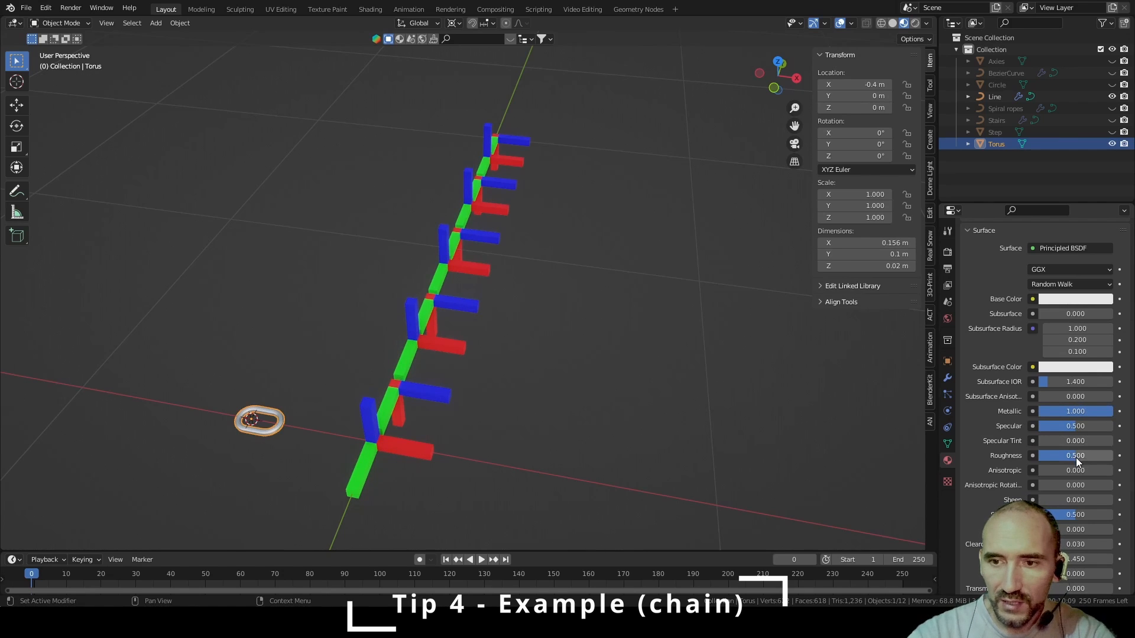
pyautogui.moveTo(1075, 456); pyautogui.dragTo(1048, 455)
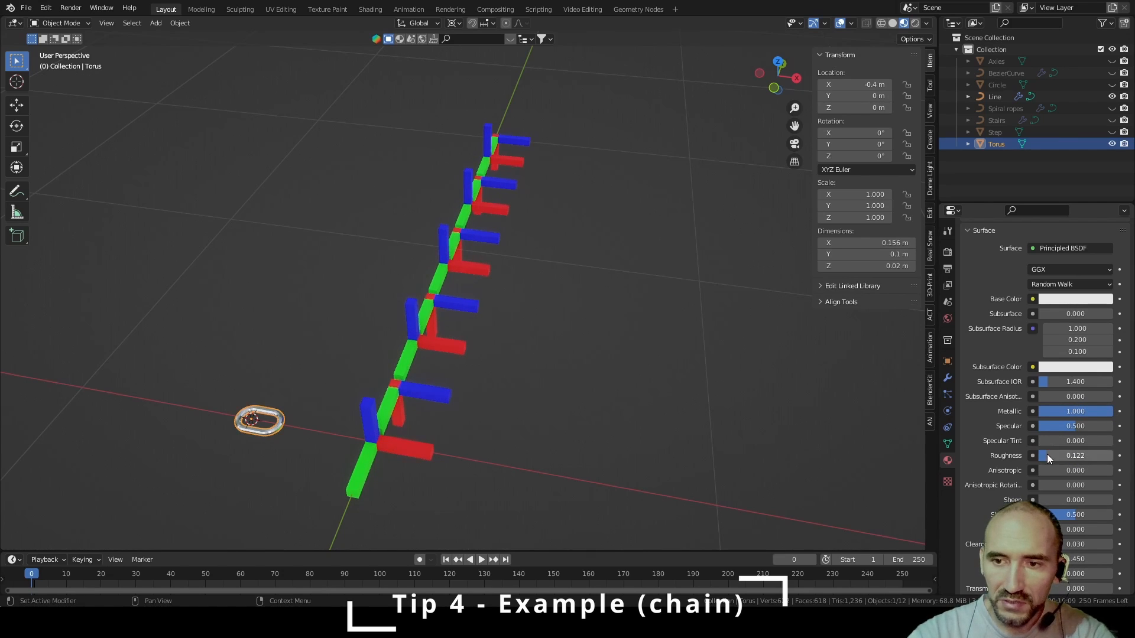
pyautogui.click(620, 390)
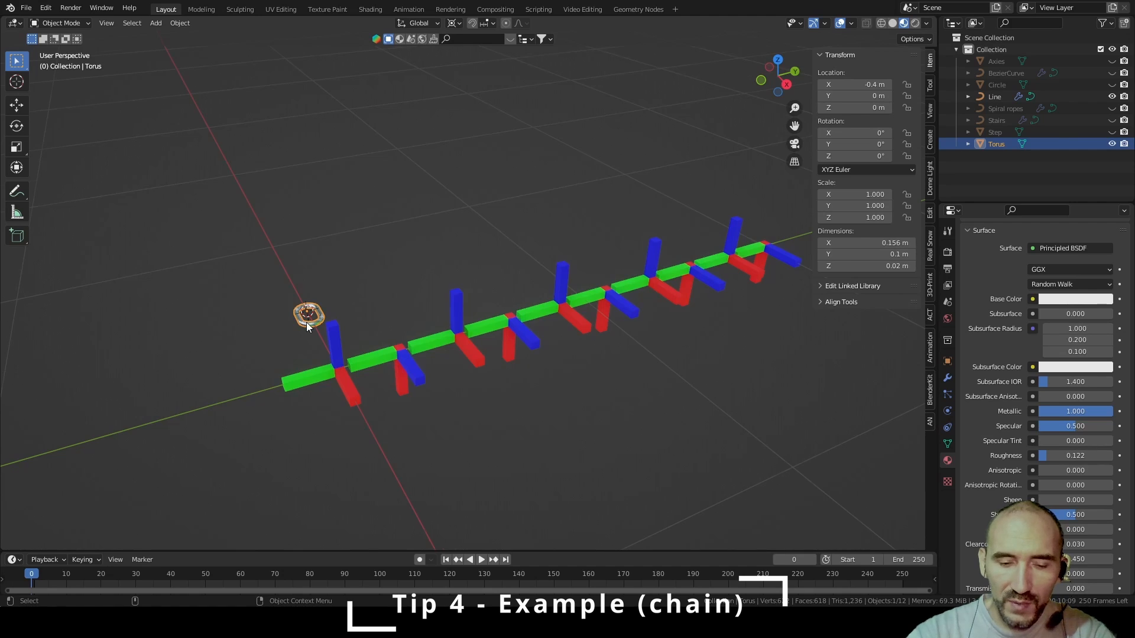
# Apply smooth shading to the torus link and deselect it
pyautogui.press('KP_Decimal')
pyautogui.rightClick(525, 244)
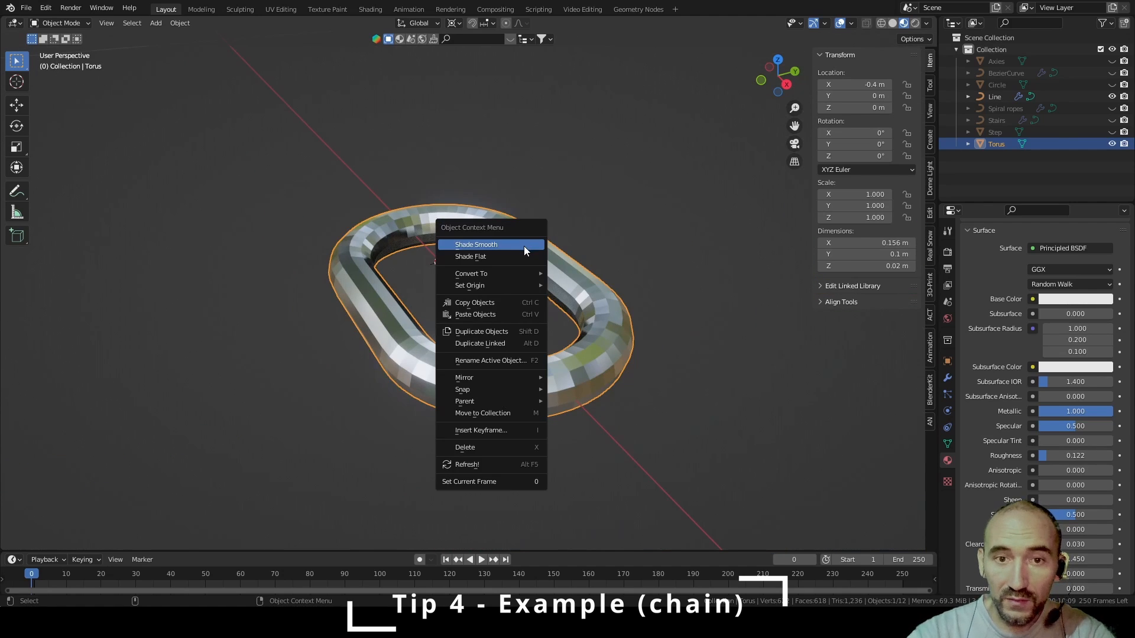
pyautogui.click(473, 246)
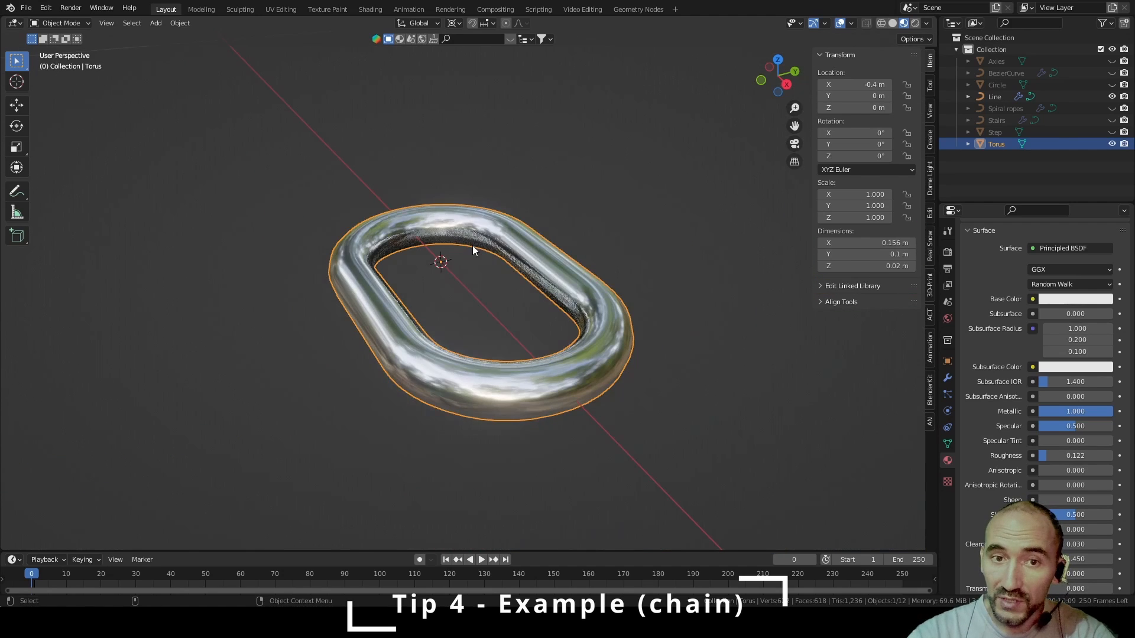
pyautogui.click(573, 201)
pyautogui.scroll(-2, 555, 245)
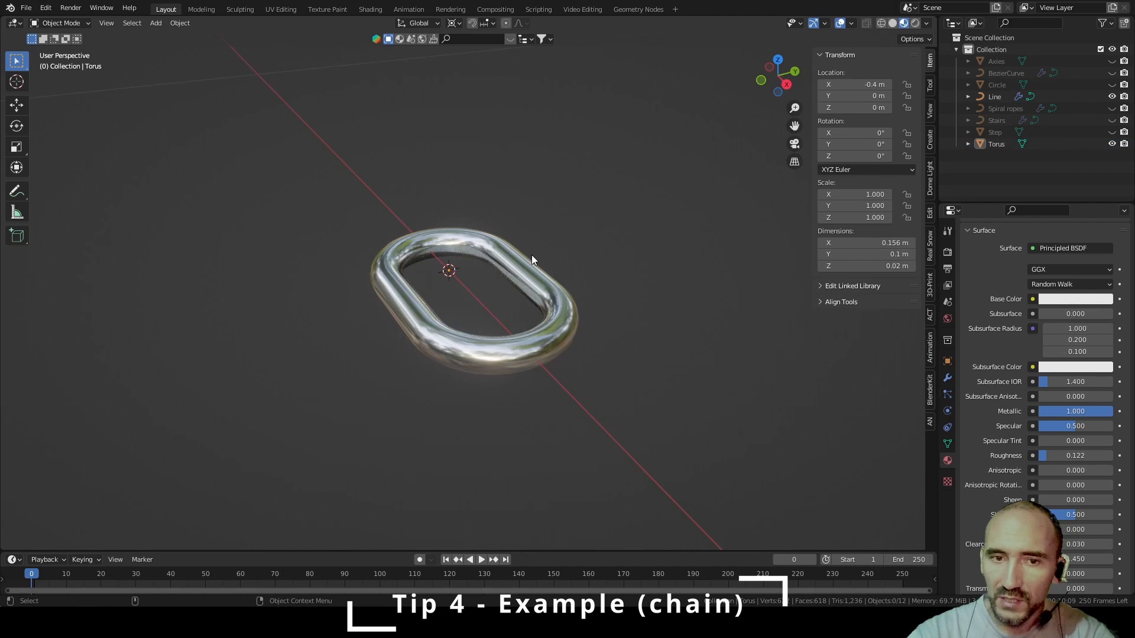
pyautogui.scroll(-3, 530, 254)
# In the Line curve's geometry node tree, set the Object Info node's object to Torus in the Geometry Nodes workspace
pyautogui.click(589, 253)
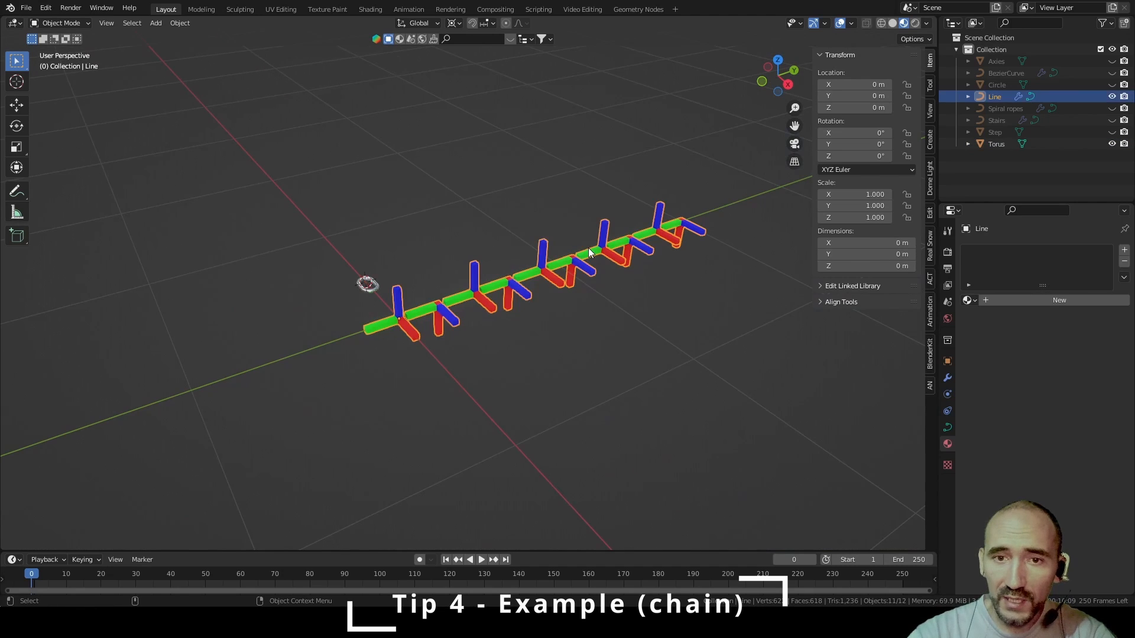
pyautogui.click(636, 8)
pyautogui.moveTo(337, 416); pyautogui.dragTo(430, 372, button='middle')
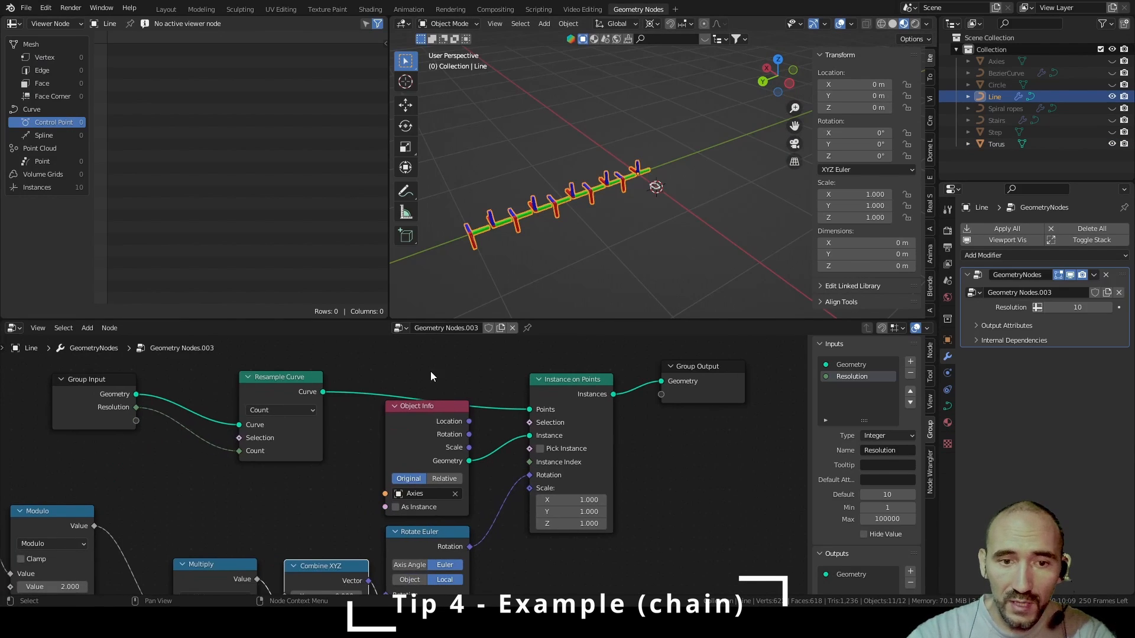
pyautogui.click(425, 494)
pyautogui.click(402, 460)
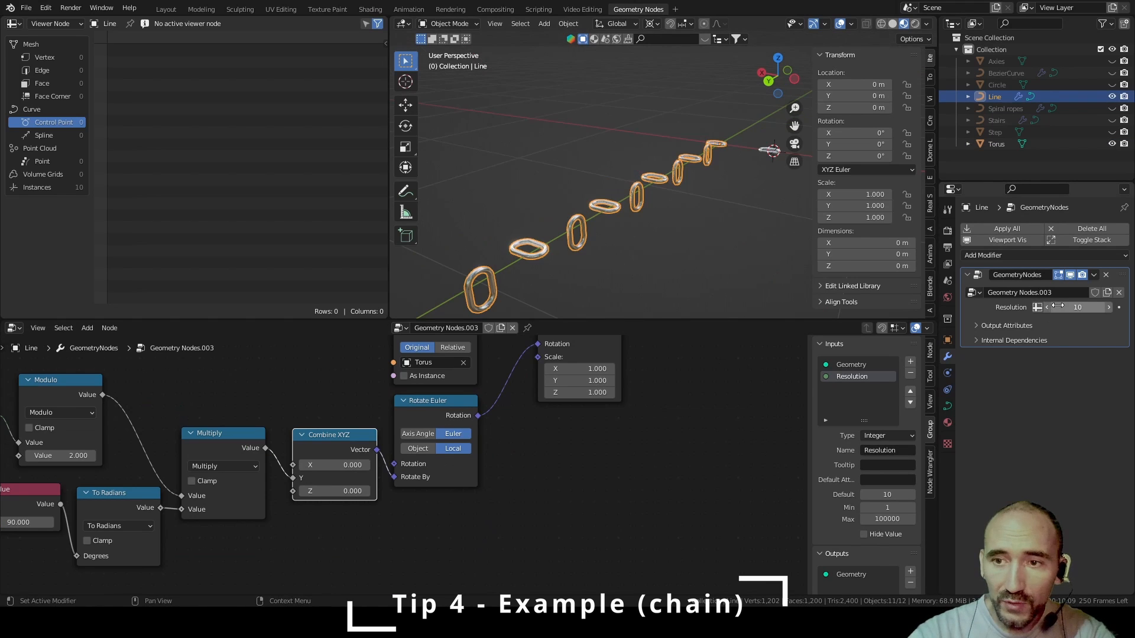
# Set the Resolution of the Line's geometry nodes modifier to 35
pyautogui.moveTo(1059, 307); pyautogui.dragTo(1079, 307)
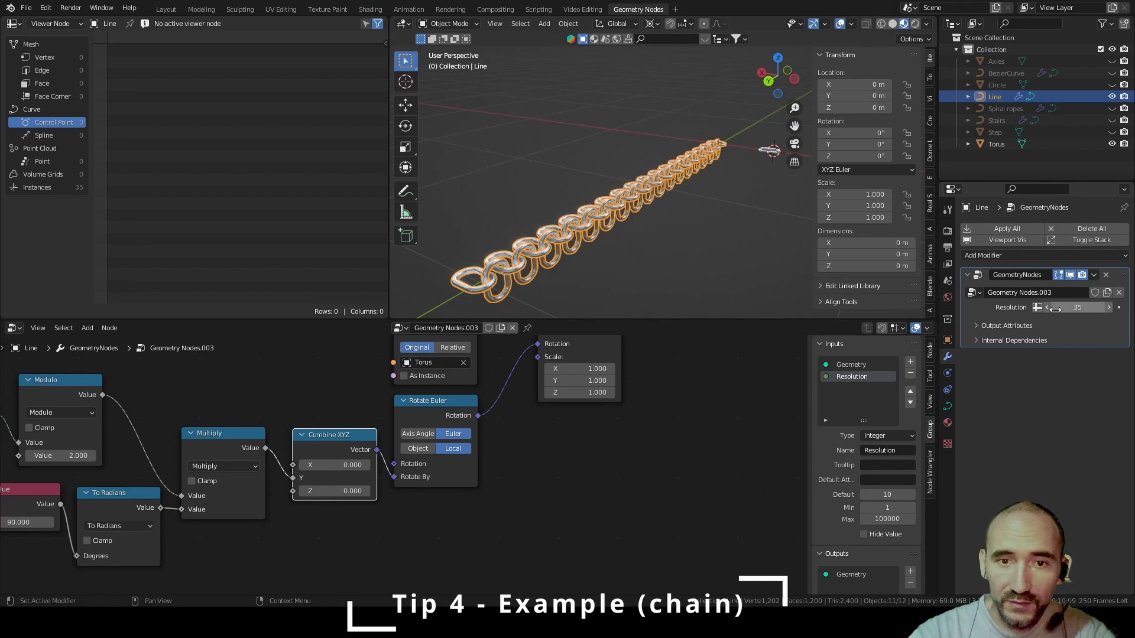
pyautogui.click(647, 236)
pyautogui.moveTo(656, 206); pyautogui.dragTo(661, 177, button='middle')
pyautogui.scroll(4, 617, 175)
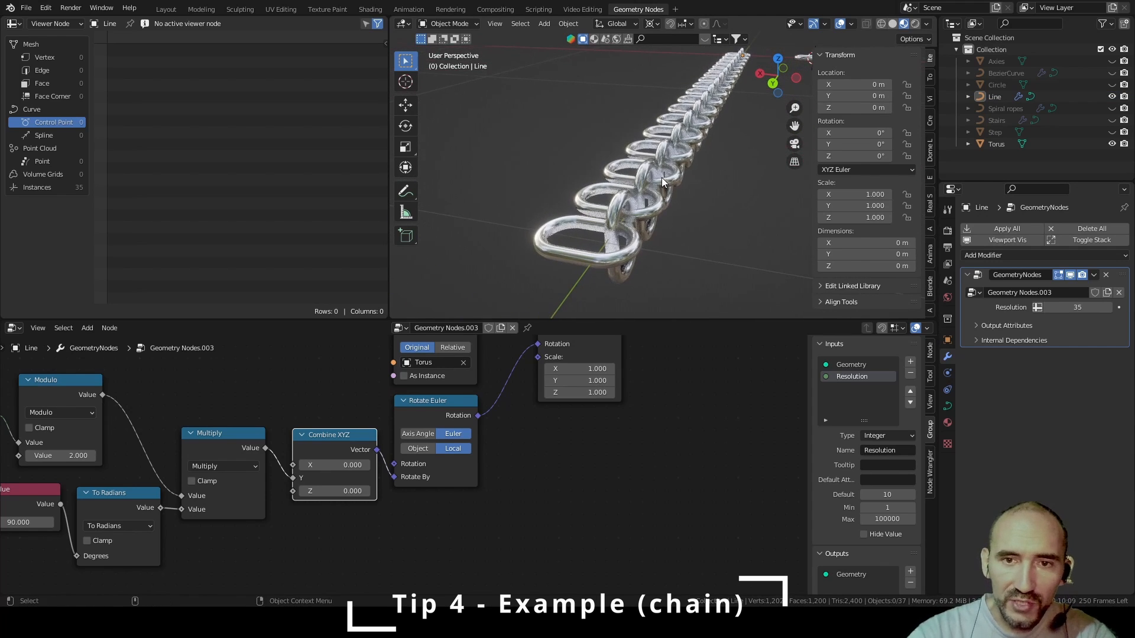
# Switch to the Layout workspace and examine how the alternating links interlock along the chain
pyautogui.click(656, 162)
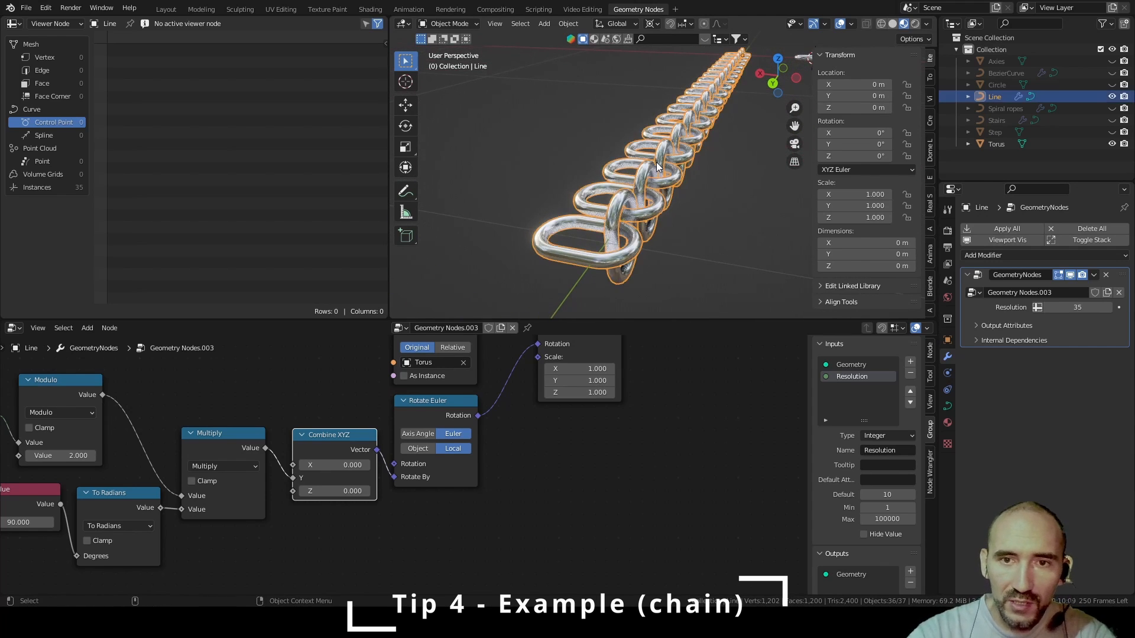
pyautogui.click(166, 8)
pyautogui.scroll(8, 459, 235)
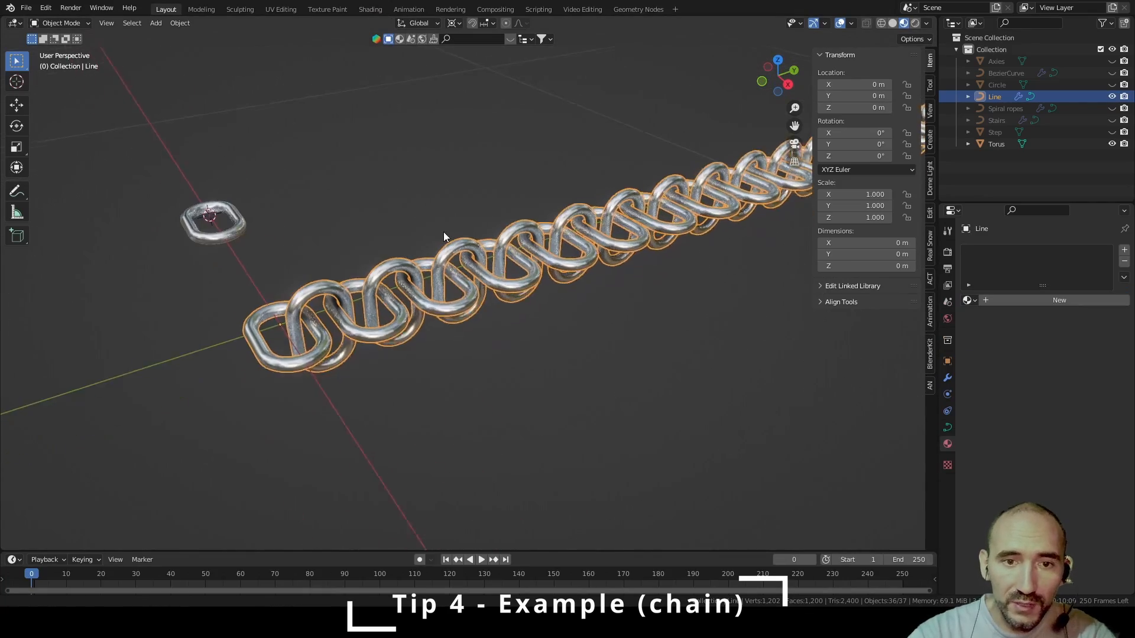
pyautogui.moveTo(450, 187); pyautogui.dragTo(326, 193, button='middle')
pyautogui.scroll(-6, 326, 193)
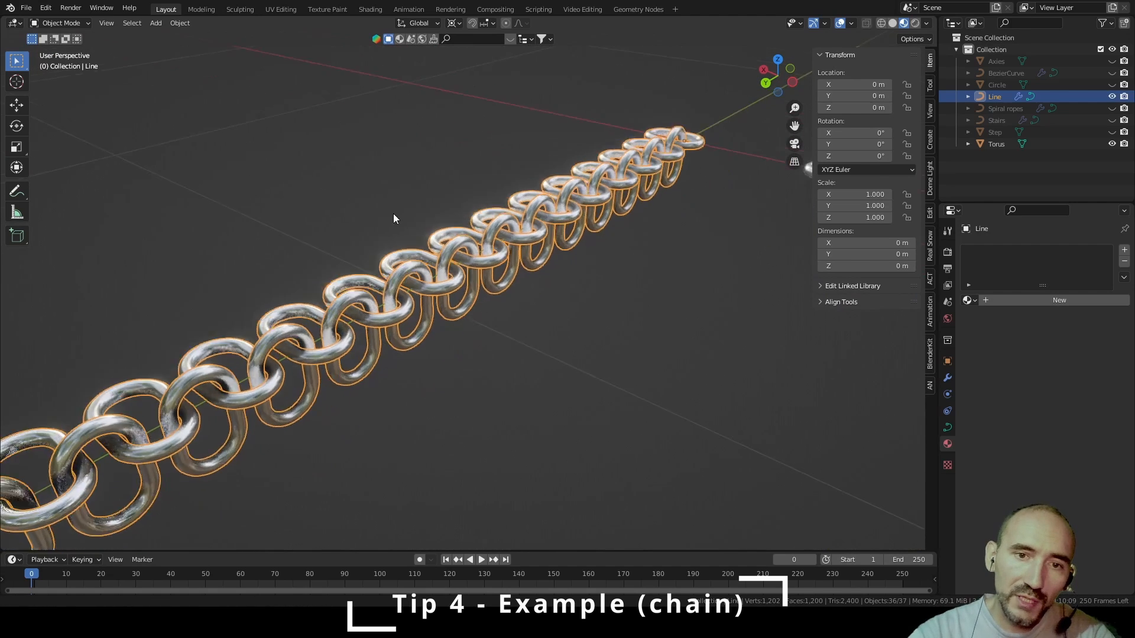
pyautogui.scroll(-2, 440, 181)
pyautogui.scroll(2, 614, 264)
pyautogui.click(614, 265)
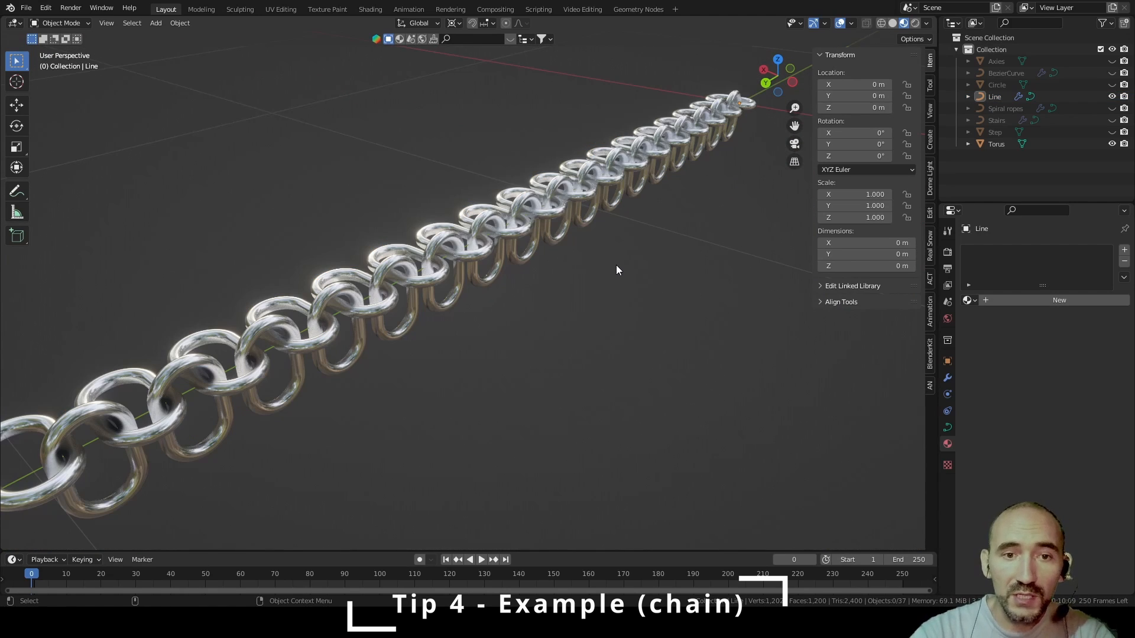